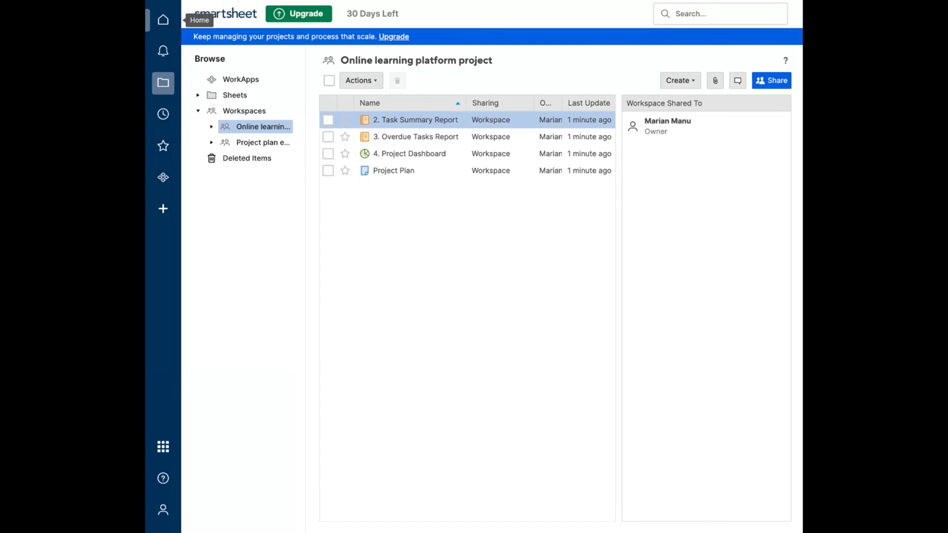
- Look through the home page, notifications, workspace browser, recently opened items and favorites
{"action": "left_click", "coordinate": [163, 20]}
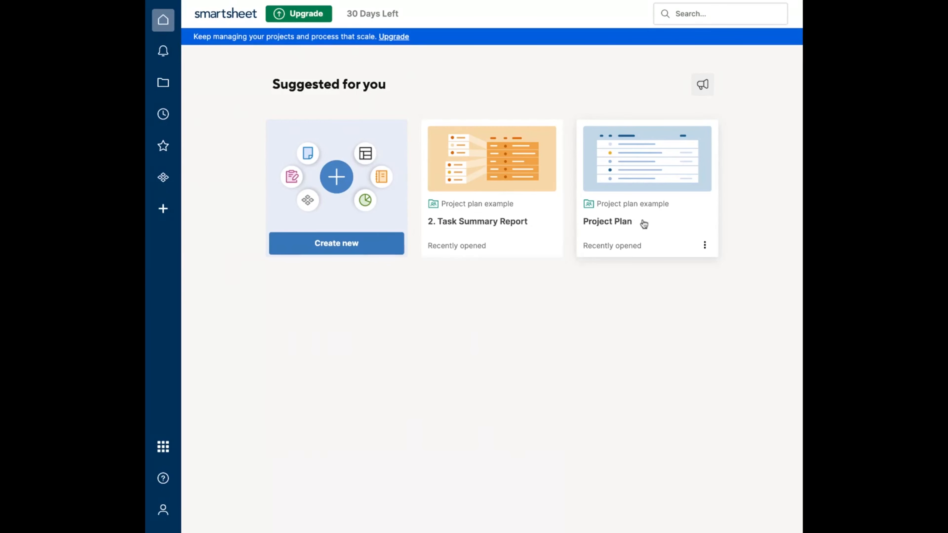
{"action": "left_click", "coordinate": [163, 52]}
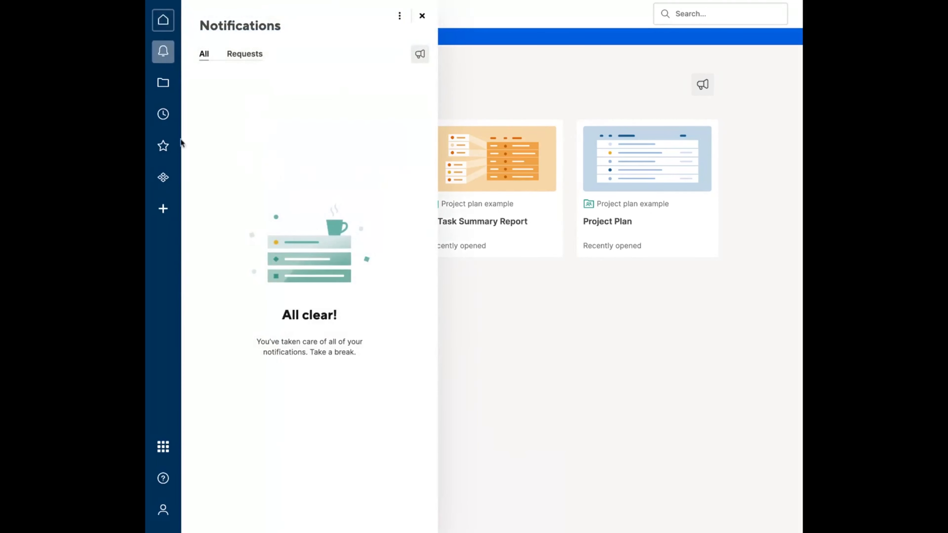
{"action": "left_click", "coordinate": [163, 82]}
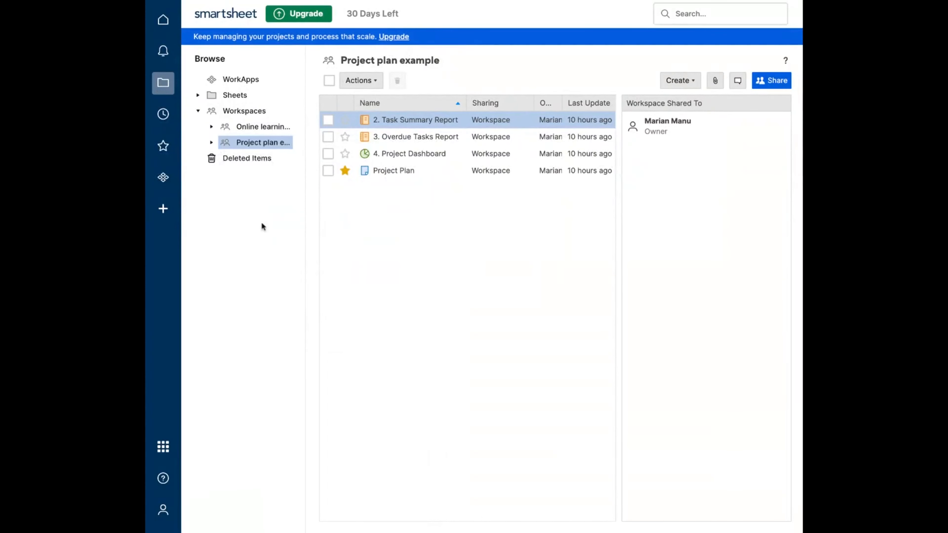
{"action": "left_click", "coordinate": [164, 116]}
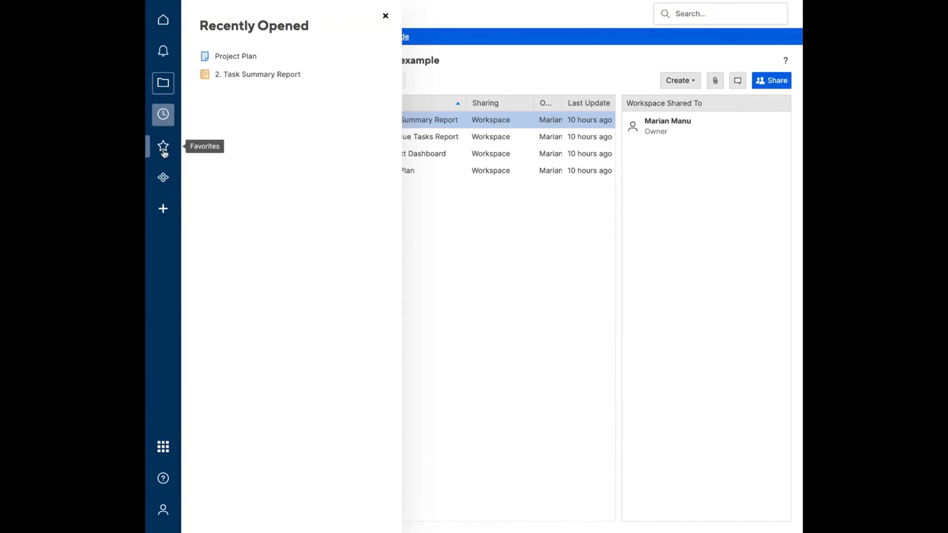
{"action": "left_click", "coordinate": [164, 149]}
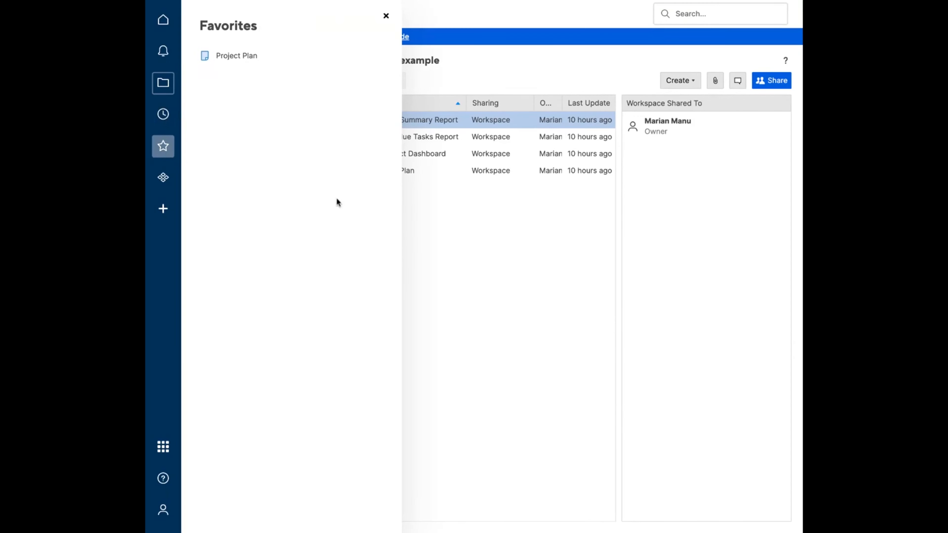
{"action": "left_click", "coordinate": [508, 244]}
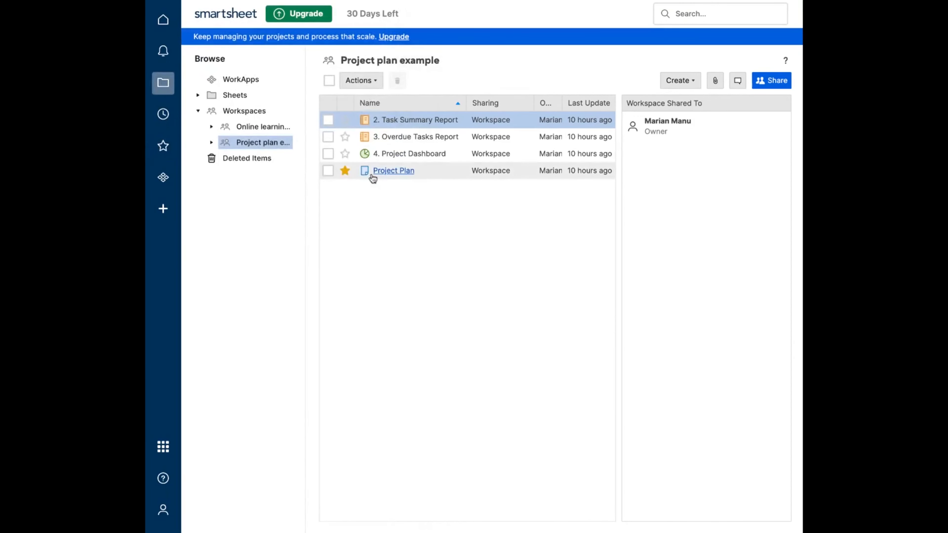
- Check the favorites again, the WorkApps page and the available account options
{"action": "left_click", "coordinate": [162, 156]}
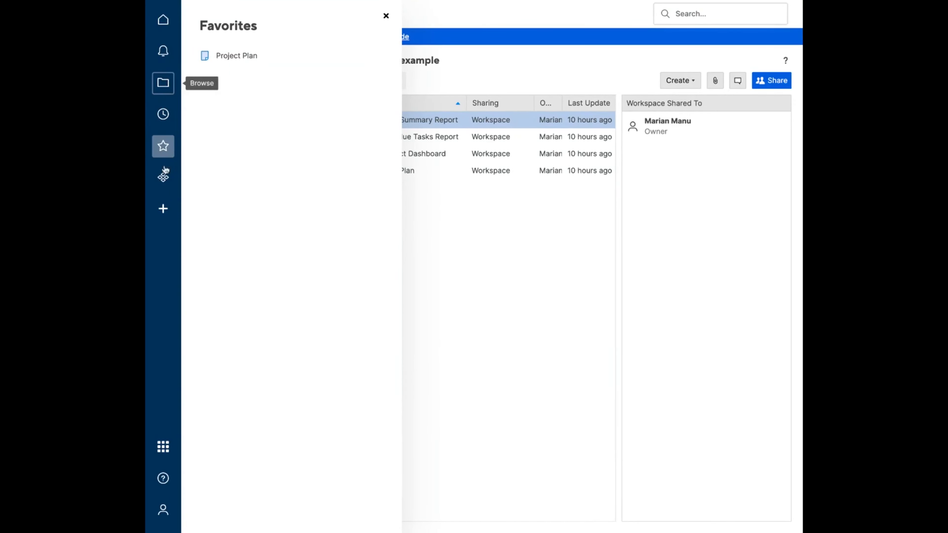
{"action": "left_click", "coordinate": [159, 181]}
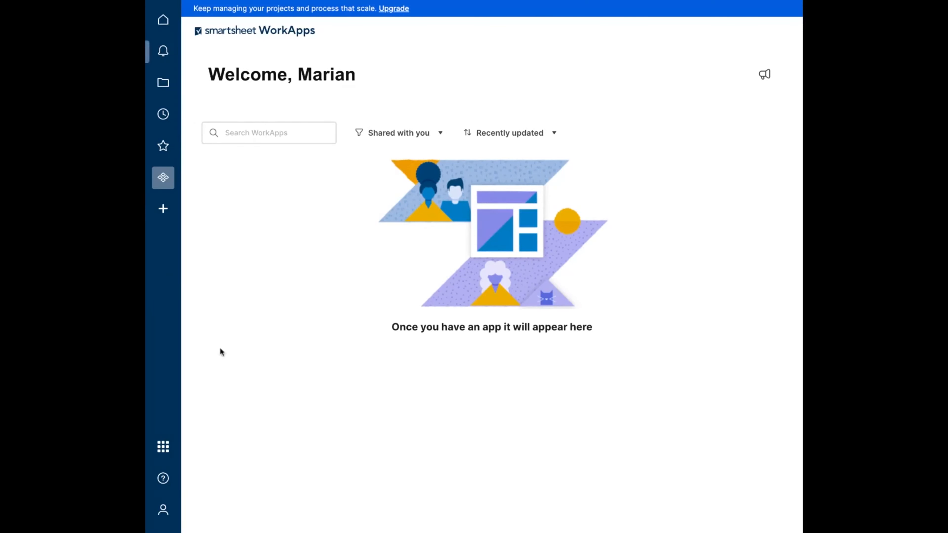
{"action": "left_click", "coordinate": [163, 510]}
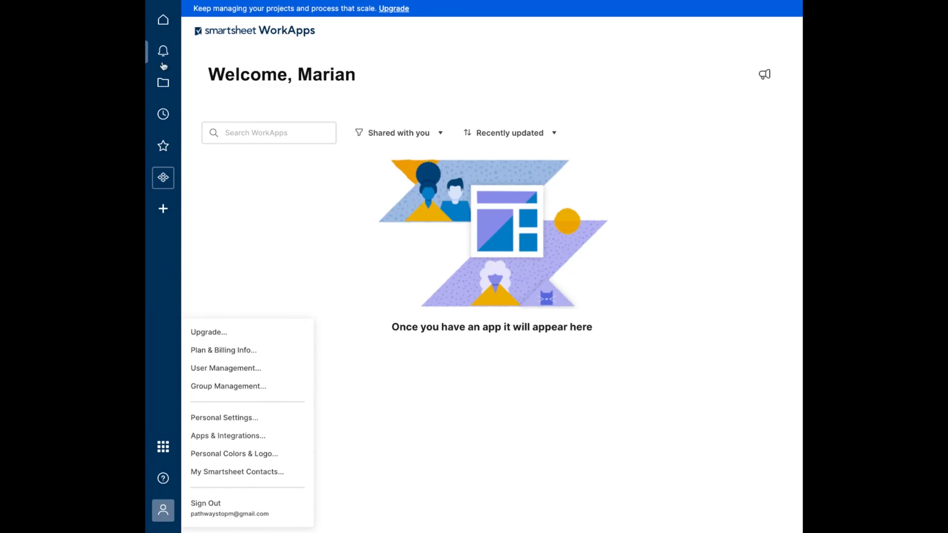
- Return to the workspace browser and review the actions available for the Project plan example workspace
{"action": "left_click", "coordinate": [163, 82]}
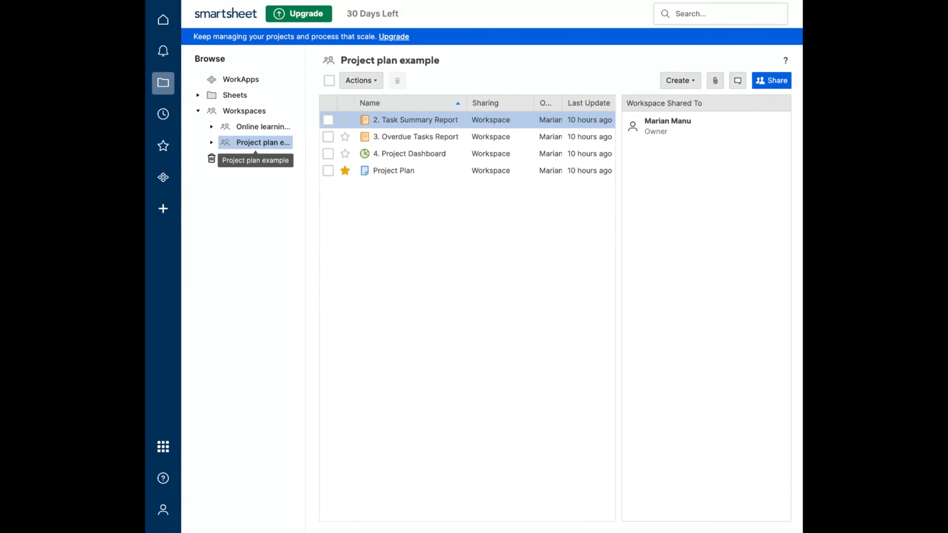
{"action": "right_click", "coordinate": [261, 144]}
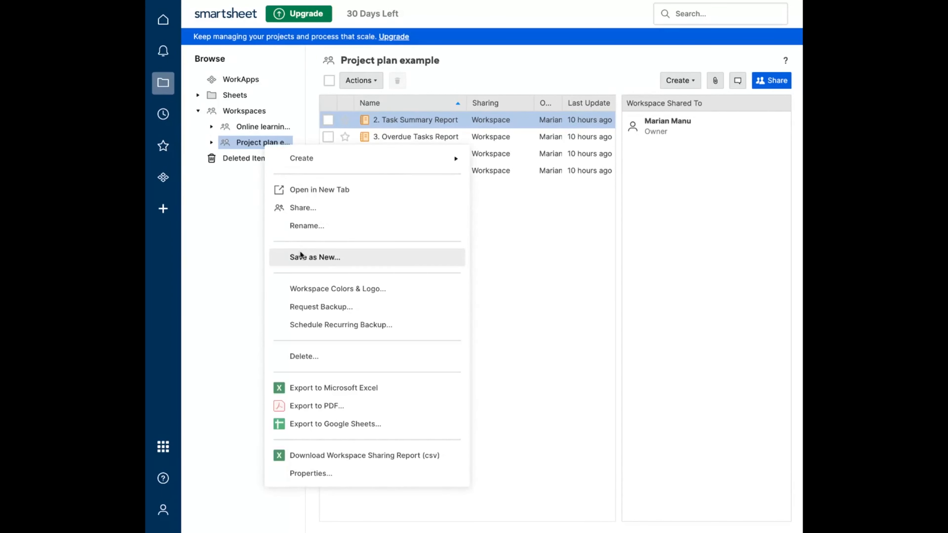
{"action": "left_click", "coordinate": [540, 256]}
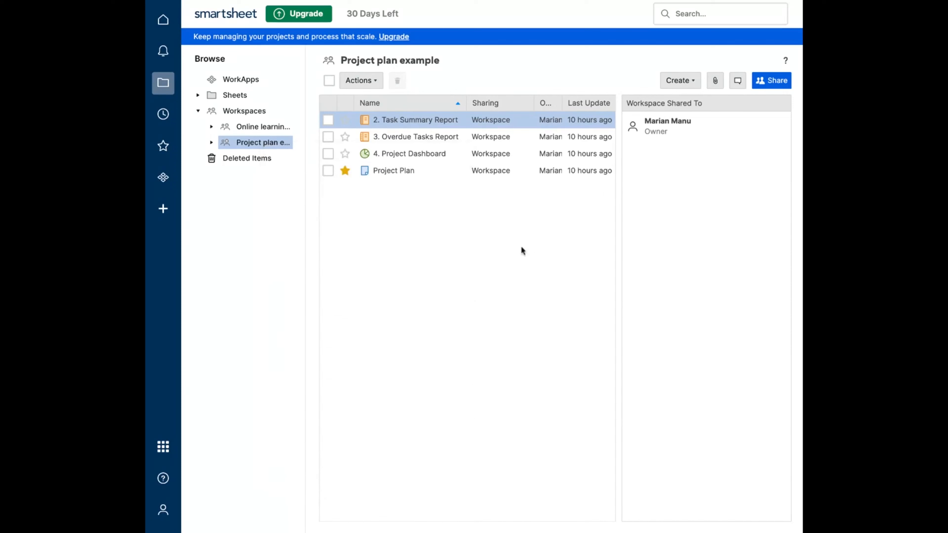
- List all workspaces and open the Online learning platform project workspace
{"action": "left_click", "coordinate": [416, 124]}
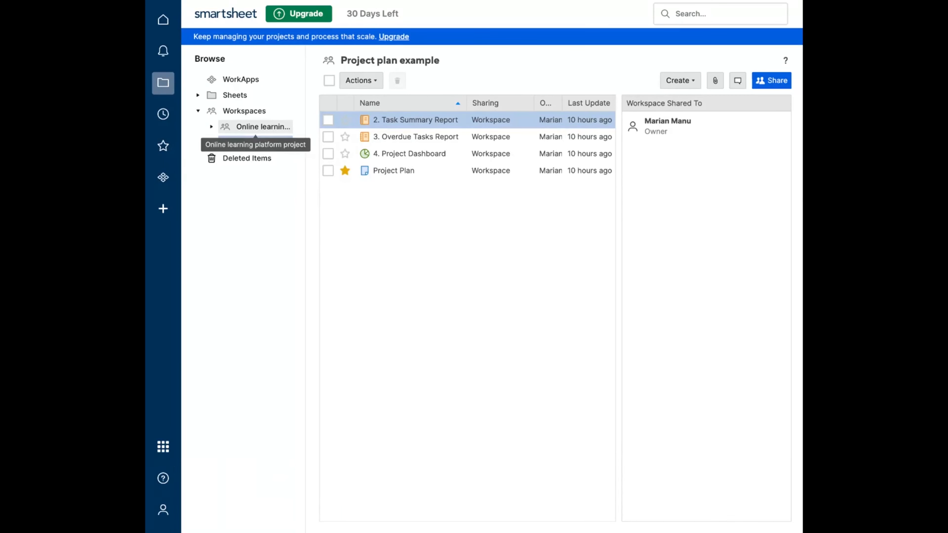
{"action": "left_click", "coordinate": [256, 115]}
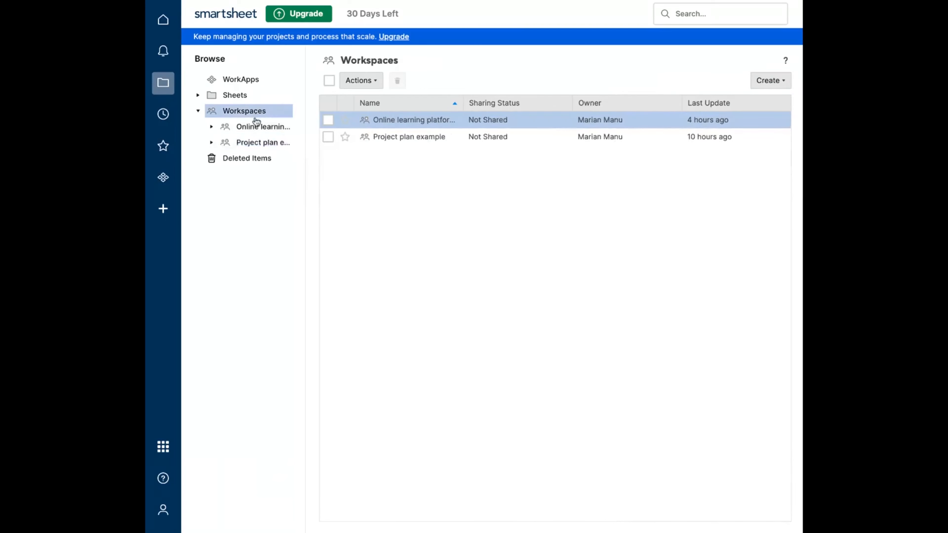
{"action": "left_click", "coordinate": [255, 126]}
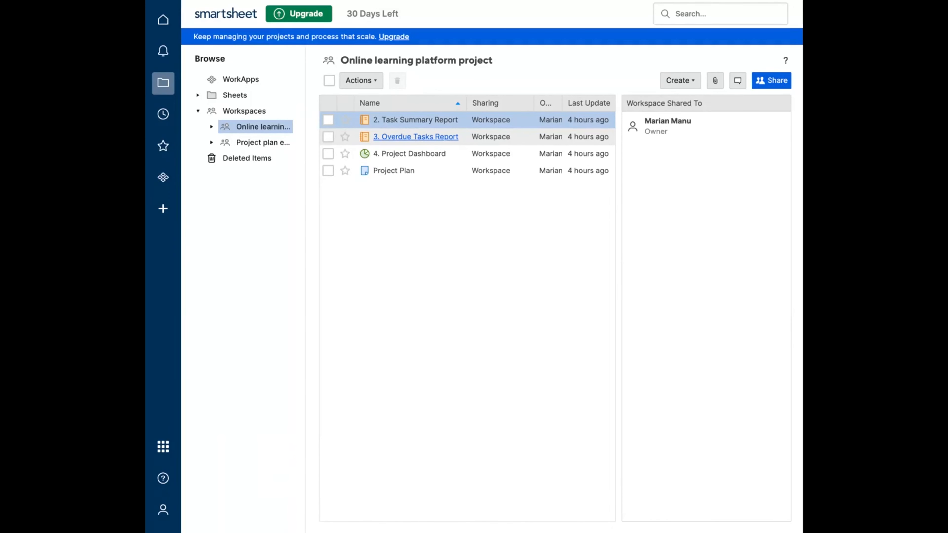
- Examine the 4. Project Dashboard and return to the workspace's item list
{"action": "left_click", "coordinate": [412, 154]}
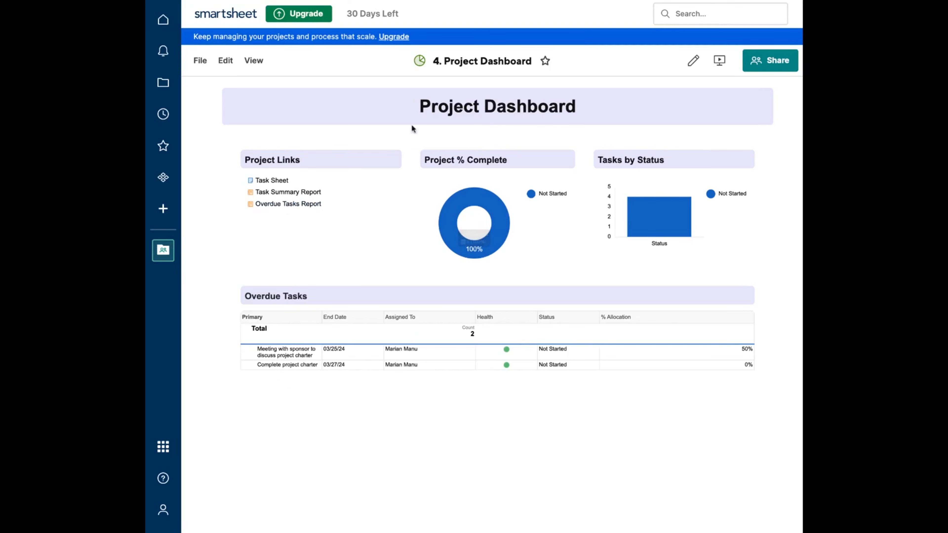
{"action": "mouse_move", "coordinate": [490, 242]}
{"action": "key", "text": "alt+Left"}
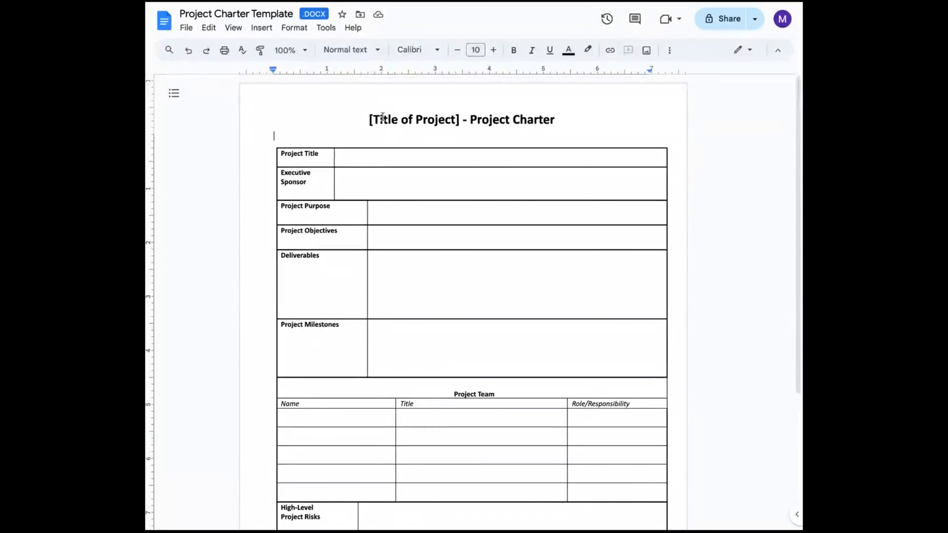
- Switch to Google Docs and examine the Project Charter Template's sections and its file options
{"action": "scroll", "coordinate": [387, 247], "scroll_direction": "down", "scroll_amount": 1}
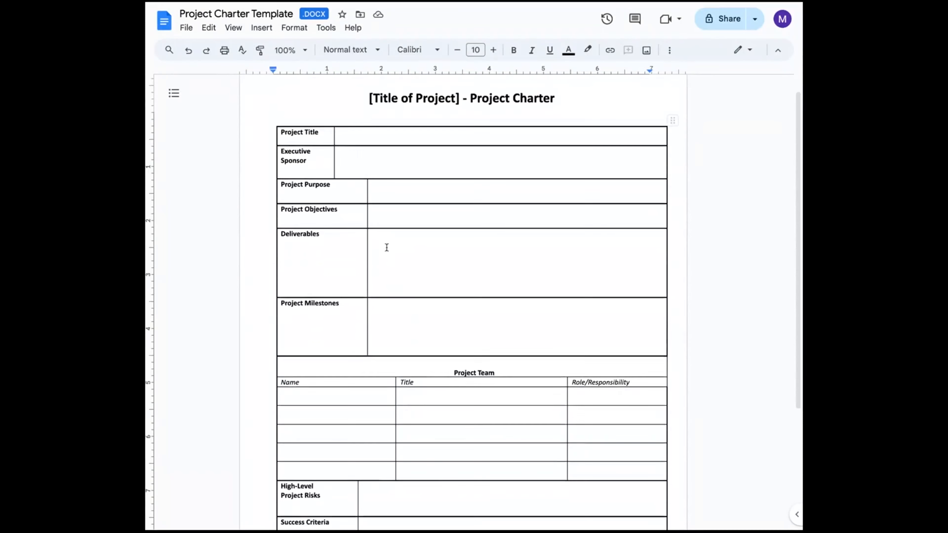
{"action": "scroll", "coordinate": [387, 246], "scroll_direction": "up", "scroll_amount": 1}
{"action": "scroll", "coordinate": [387, 247], "scroll_direction": "down", "scroll_amount": 1}
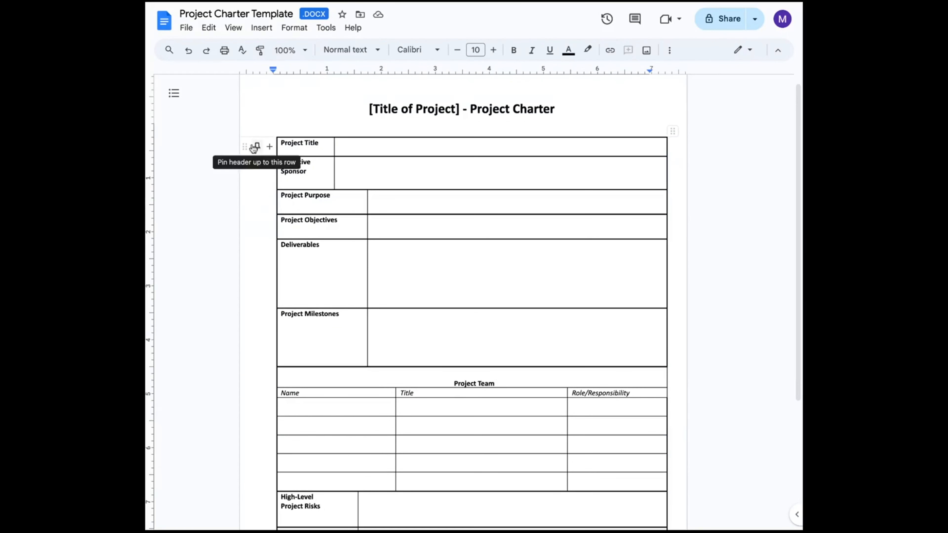
{"action": "left_click", "coordinate": [184, 30]}
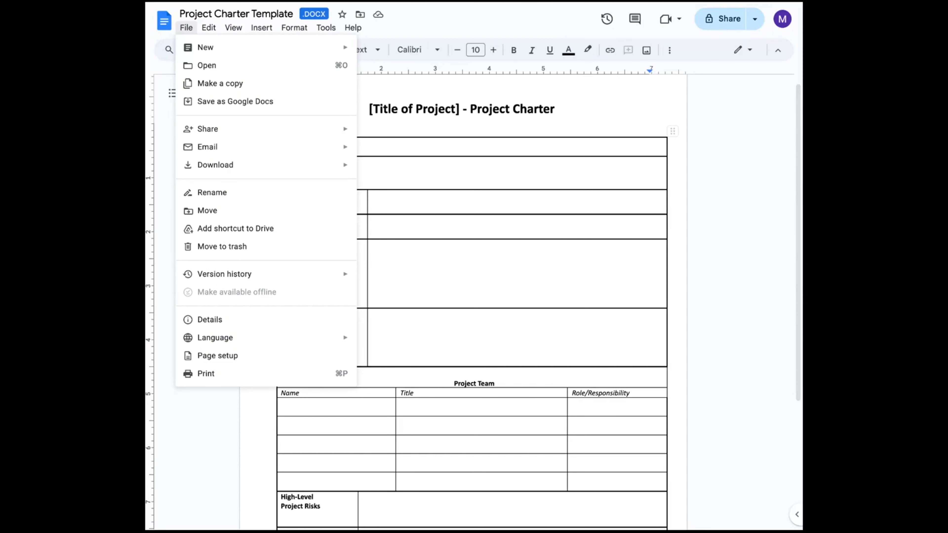
{"action": "left_click", "coordinate": [575, 264]}
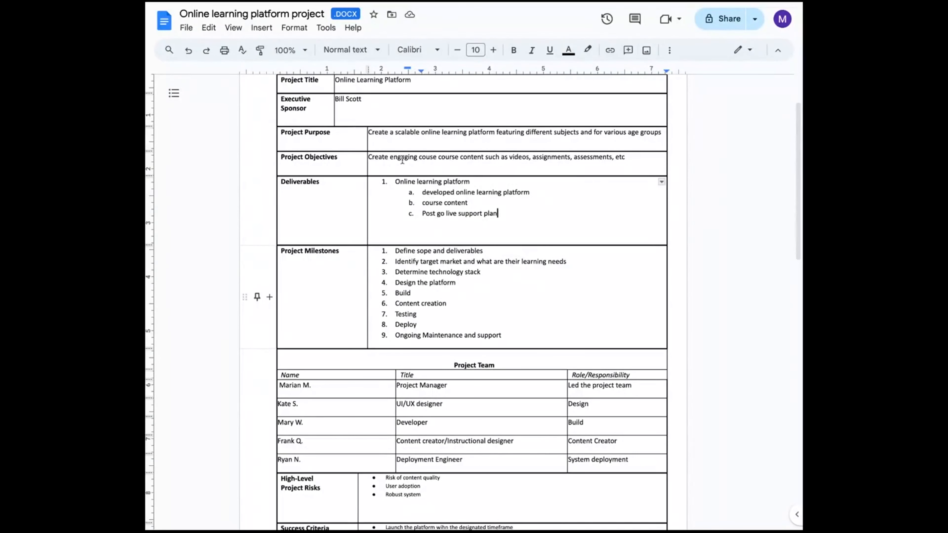
- Remove the misspelled word "couse" from the Project Objectives in the Online learning platform project charter, leaving "Create engaging course content"
{"action": "scroll", "coordinate": [403, 159], "scroll_direction": "up", "scroll_amount": 3}
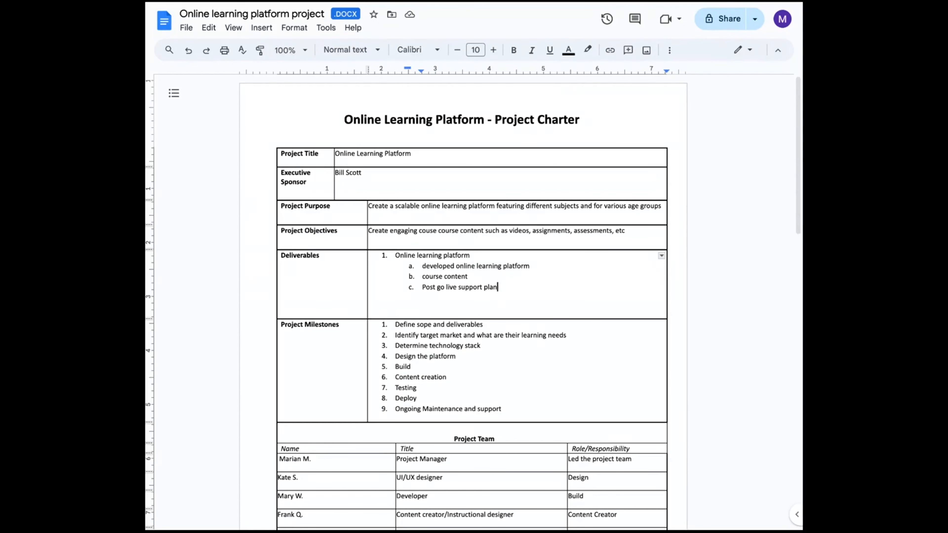
{"action": "left_click", "coordinate": [440, 232]}
{"action": "key", "text": "BackSpace"}
{"action": "key", "text": "BackSpace"}
{"action": "key", "text": "BackSpace"}
{"action": "key", "text": "BackSpace"}
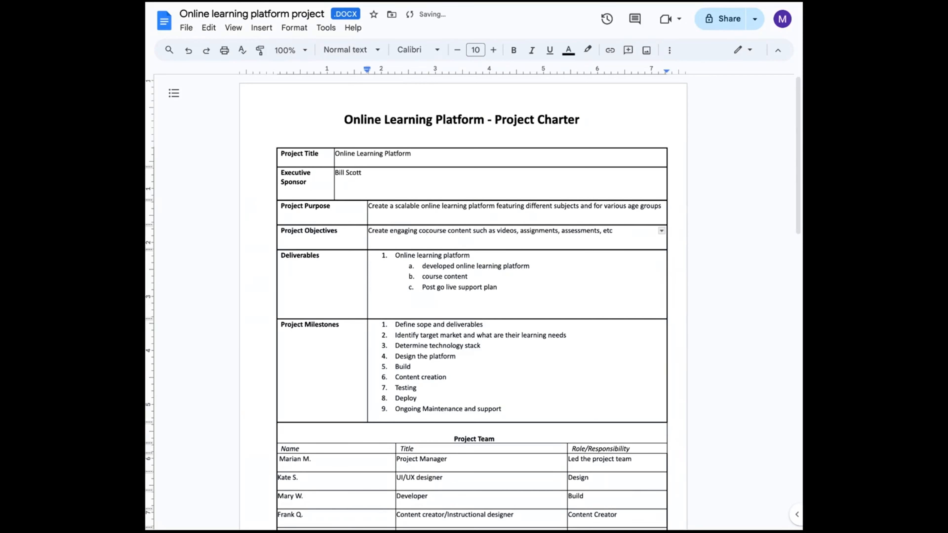
{"action": "key", "text": "BackSpace"}
{"action": "key", "text": "BackSpace"}
{"action": "key", "text": "BackSpace"}
{"action": "key", "text": "BackSpace"}
{"action": "key", "text": "BackSpace"}
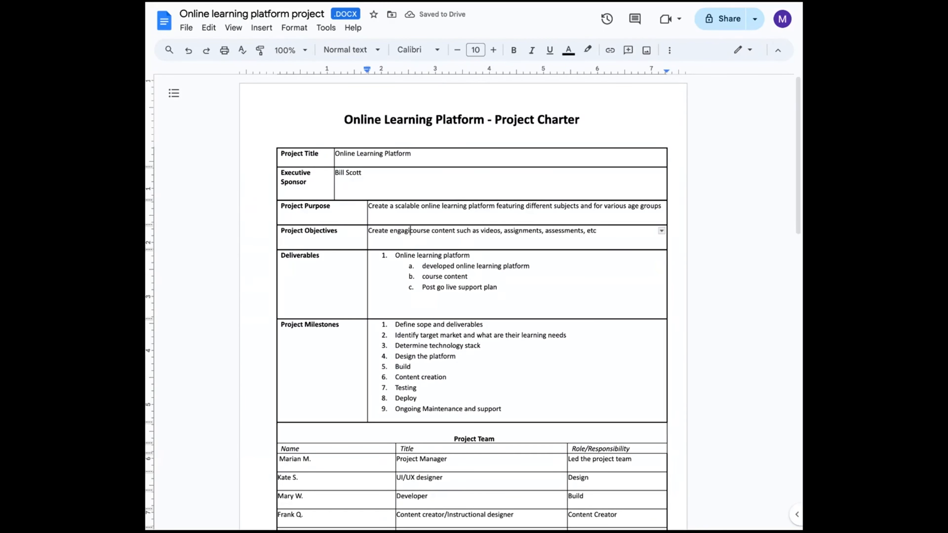
{"action": "type", "text": "ng"}
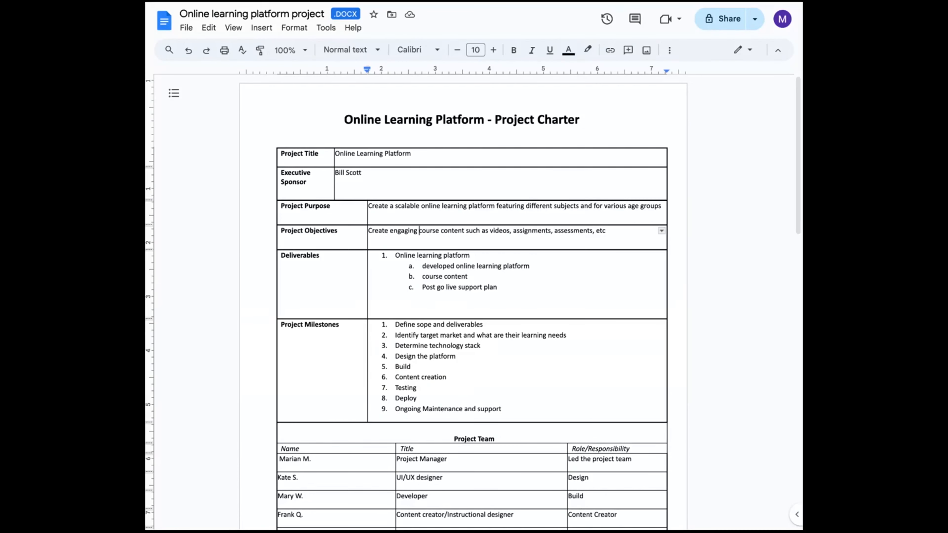
- Examine the charter's project team, high-level risks, success criteria and sign-off sections
{"action": "scroll", "coordinate": [463, 299], "scroll_direction": "down", "scroll_amount": 7}
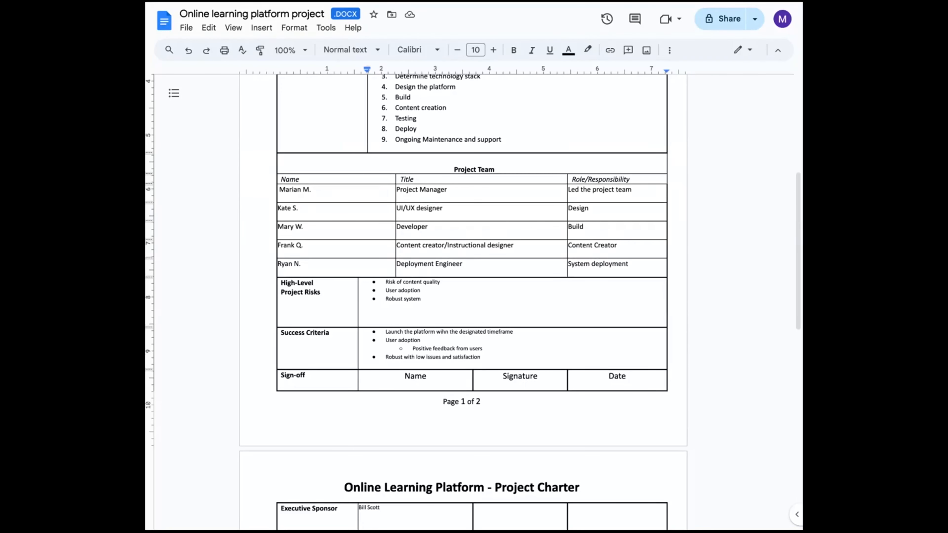
{"action": "scroll", "coordinate": [463, 303], "scroll_direction": "down", "scroll_amount": 4}
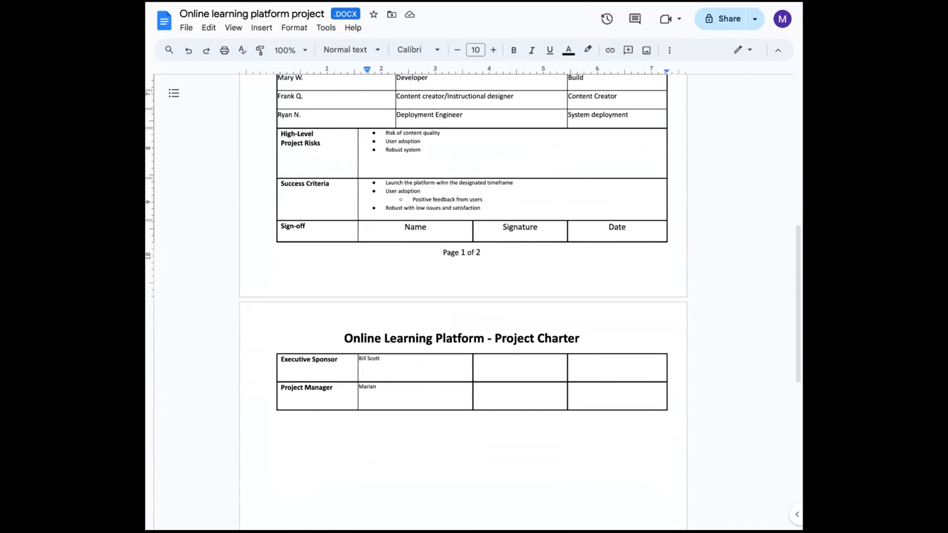
{"action": "scroll", "coordinate": [471, 261], "scroll_direction": "down", "scroll_amount": 1}
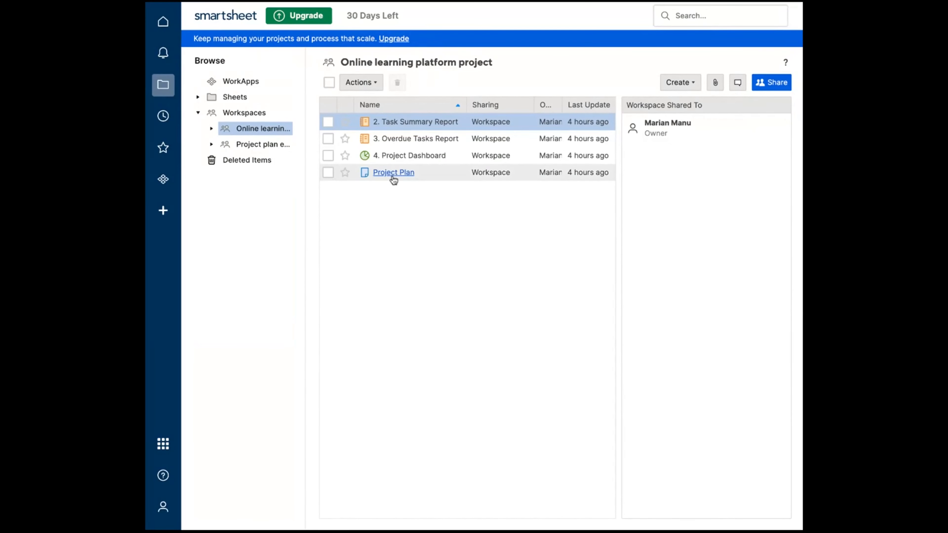
- Switch to Smartsheet, open the Project Plan and set the sponsor meeting task's start and end dates to 03/28/24
{"action": "left_click", "coordinate": [392, 178]}
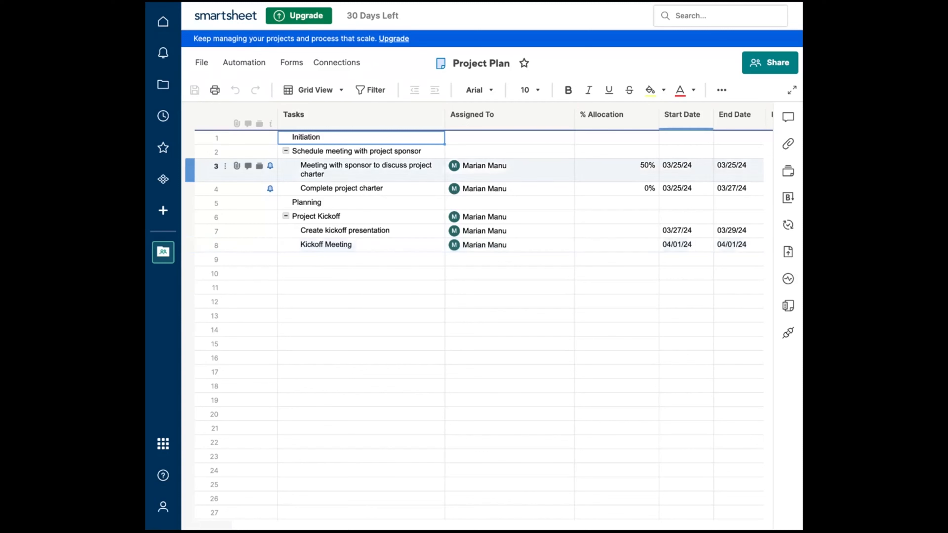
{"action": "left_click", "coordinate": [706, 166]}
{"action": "left_click", "coordinate": [706, 166]}
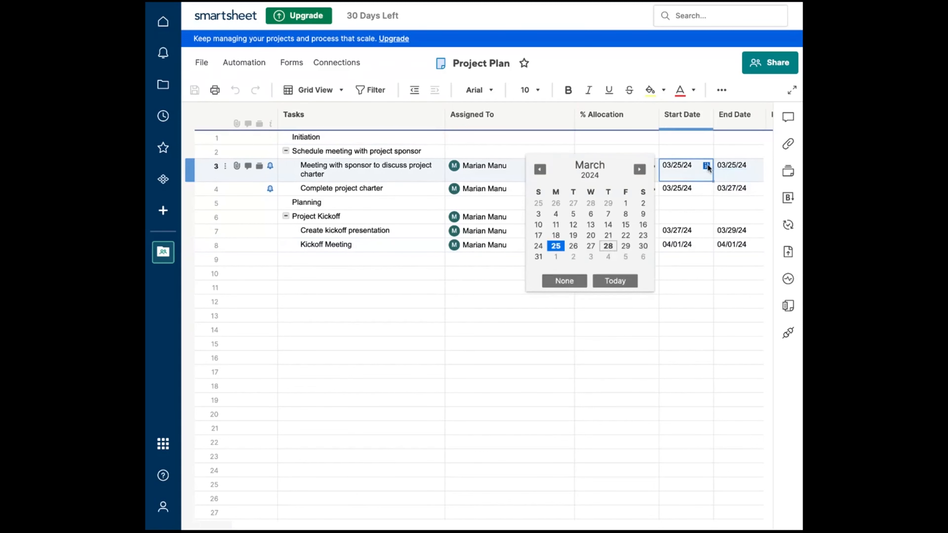
{"action": "left_click", "coordinate": [608, 245]}
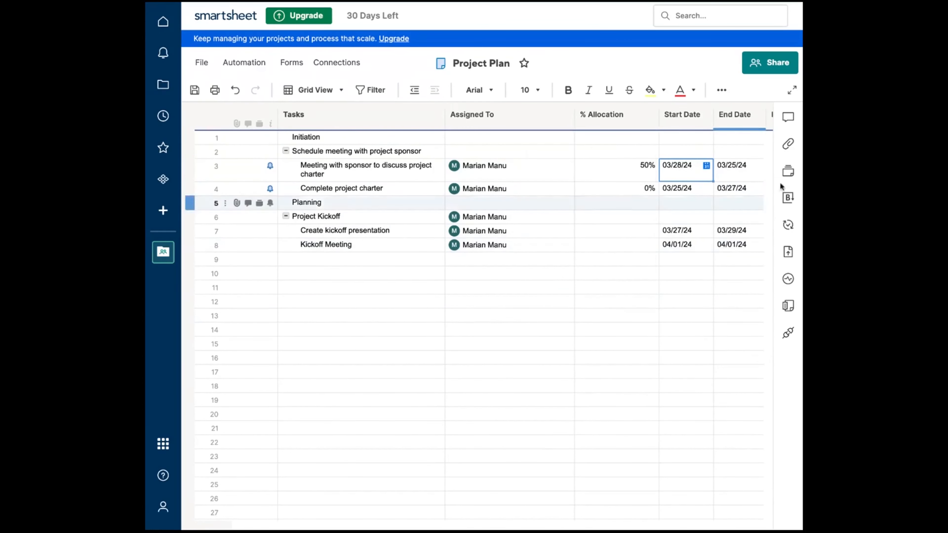
{"action": "left_click", "coordinate": [741, 171]}
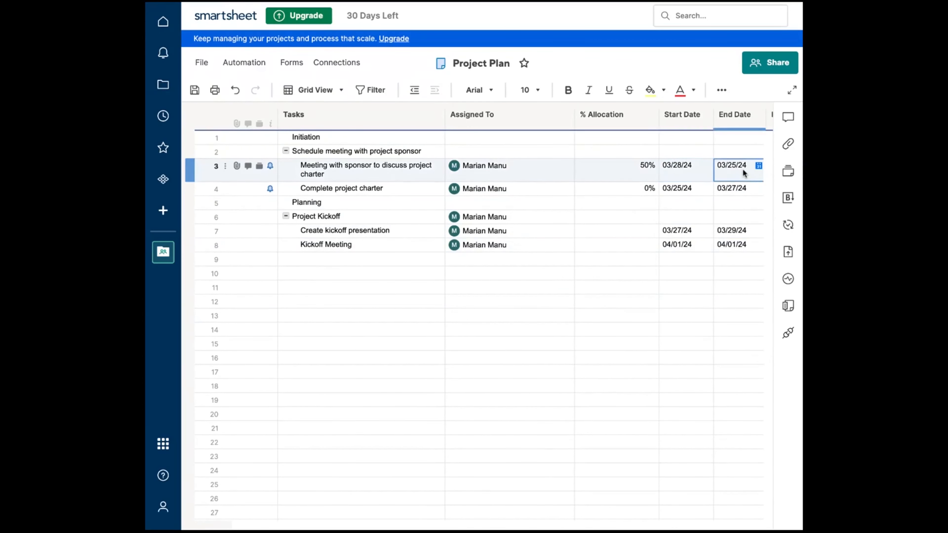
{"action": "left_click", "coordinate": [757, 165]}
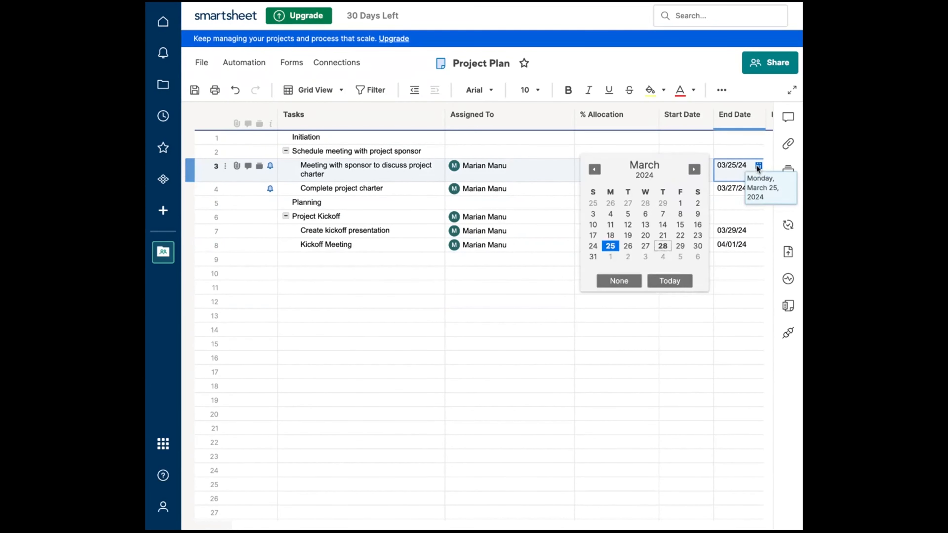
{"action": "left_click", "coordinate": [664, 246]}
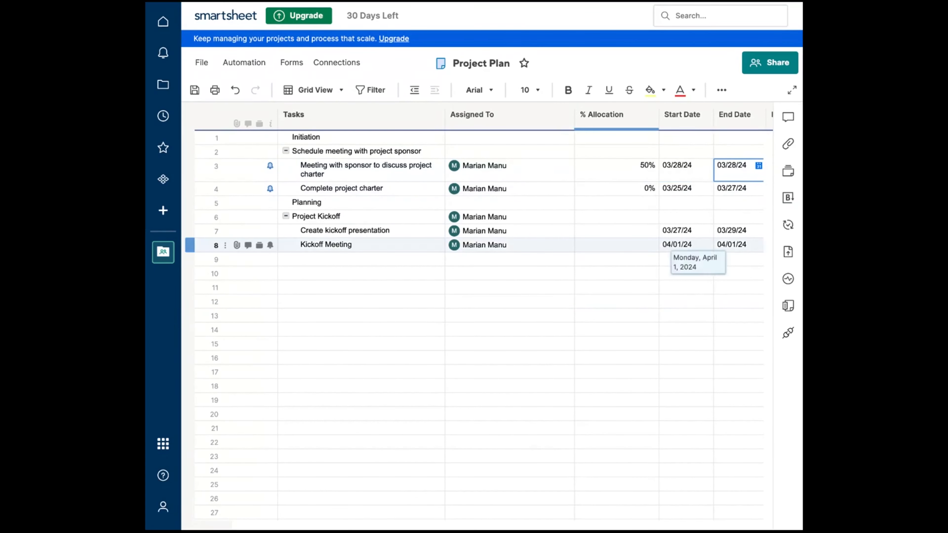
- Set the status of the sponsor meeting task in row 3 to Complete
{"action": "scroll", "coordinate": [721, 206], "scroll_direction": "right", "scroll_amount": 4}
{"action": "scroll", "coordinate": [721, 204], "scroll_direction": "right", "scroll_amount": 3}
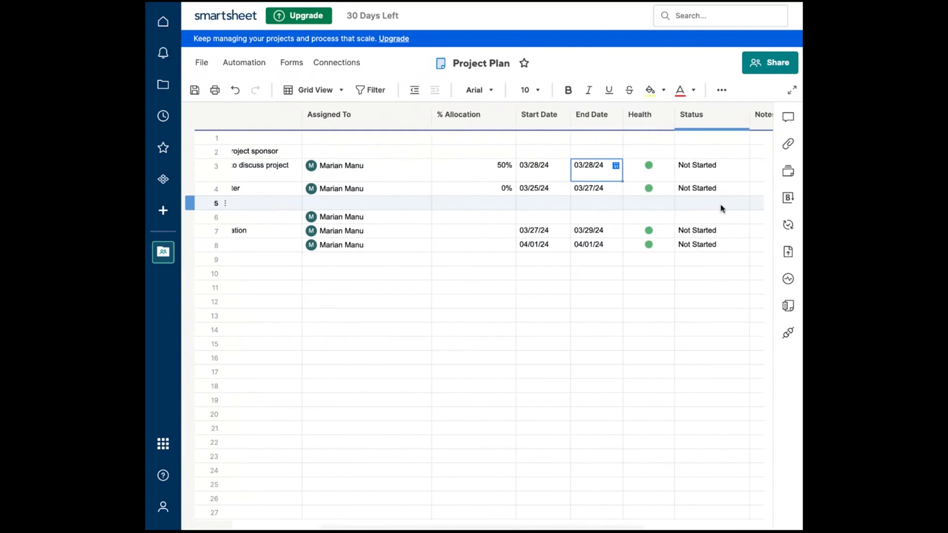
{"action": "scroll", "coordinate": [721, 203], "scroll_direction": "right", "scroll_amount": 2}
{"action": "left_click", "coordinate": [701, 165]}
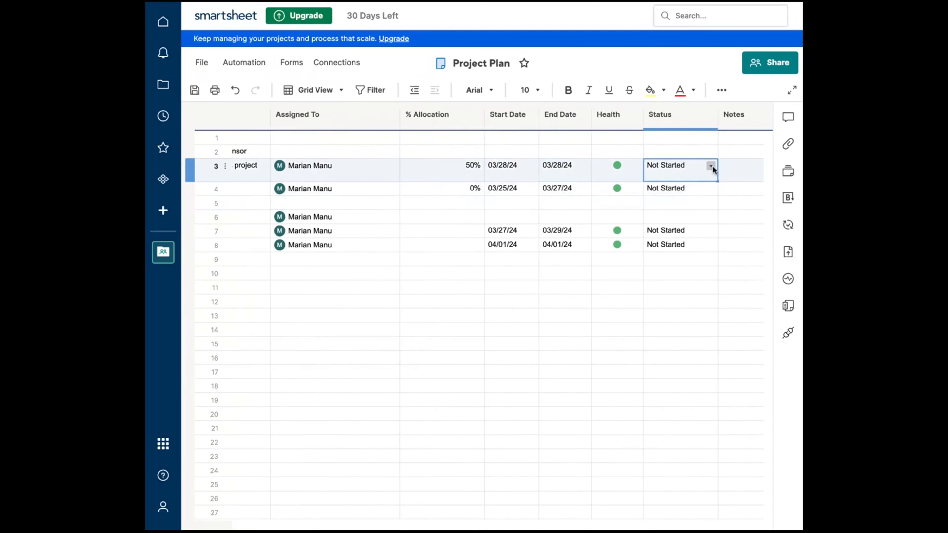
{"action": "left_click", "coordinate": [710, 166]}
{"action": "left_click", "coordinate": [688, 209]}
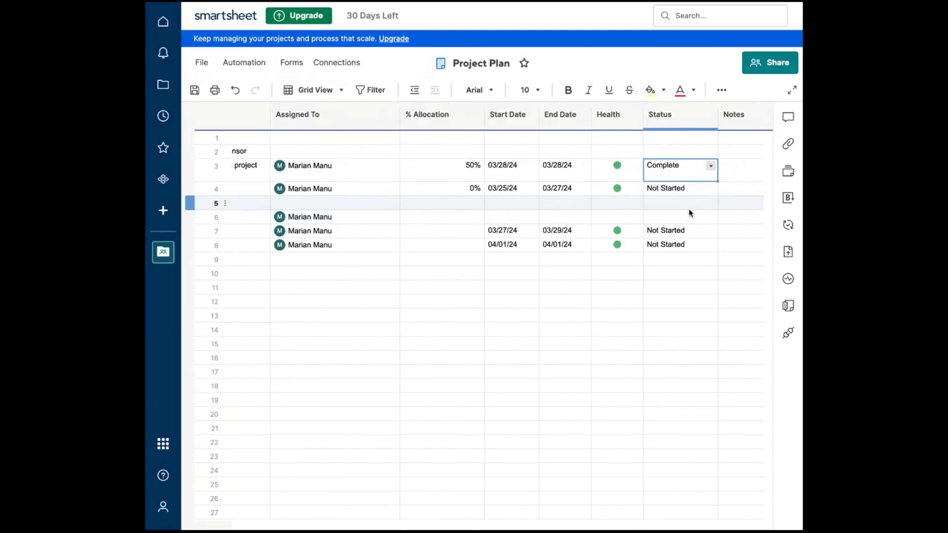
- Add a note to the sponsor meeting task saying the sponsor, referred to by first name, was met and project information was reviewed
{"action": "left_click", "coordinate": [747, 169]}
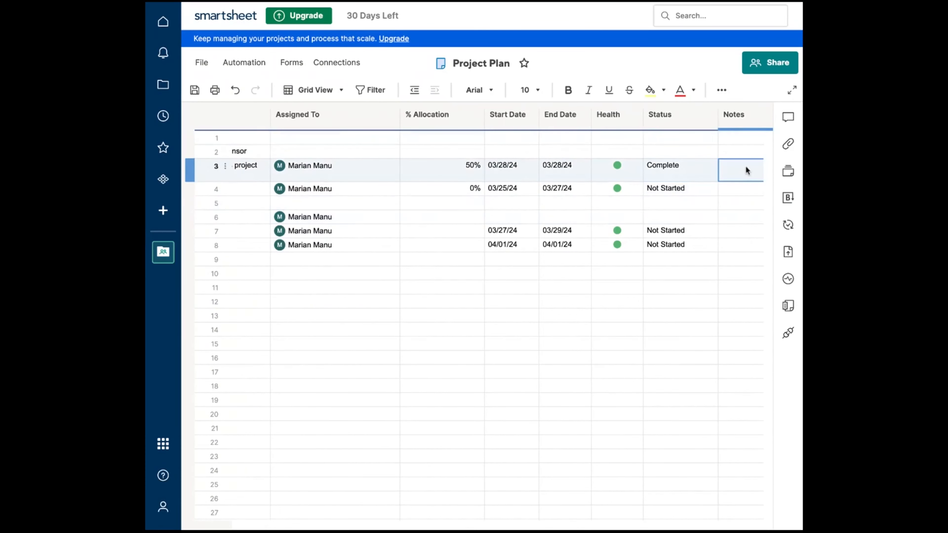
{"action": "double_click", "coordinate": [744, 170]}
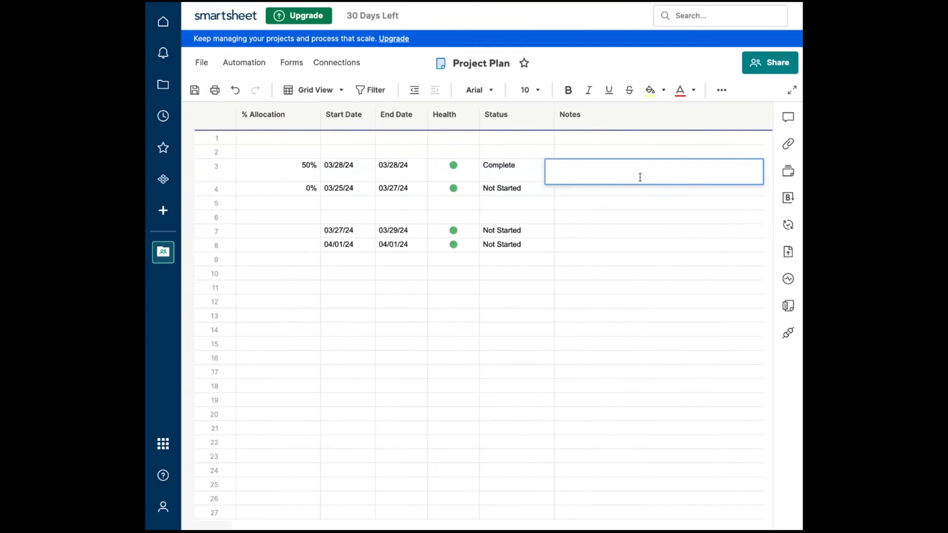
{"action": "type", "text": "Met with Bill and reviewed project "}
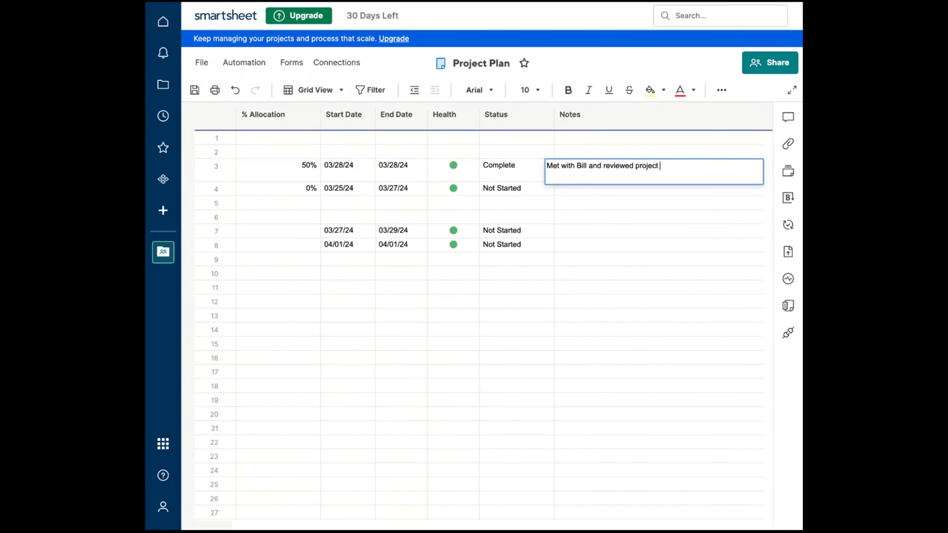
{"action": "type", "text": "information"}
{"action": "key", "text": "Return"}
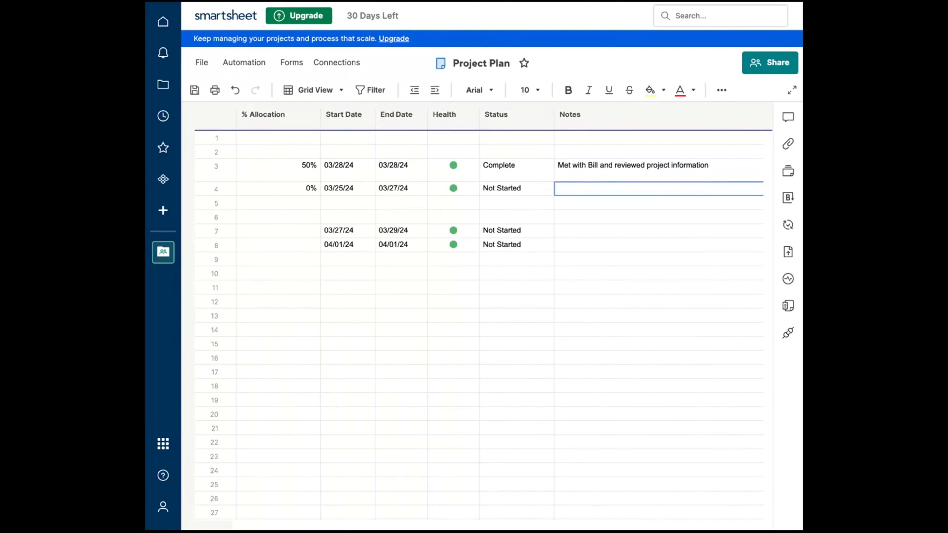
- Set the Complete project charter task's start date to 03/28/24 and end date to 04/01/24
{"action": "scroll", "coordinate": [392, 245], "scroll_direction": "left", "scroll_amount": 5}
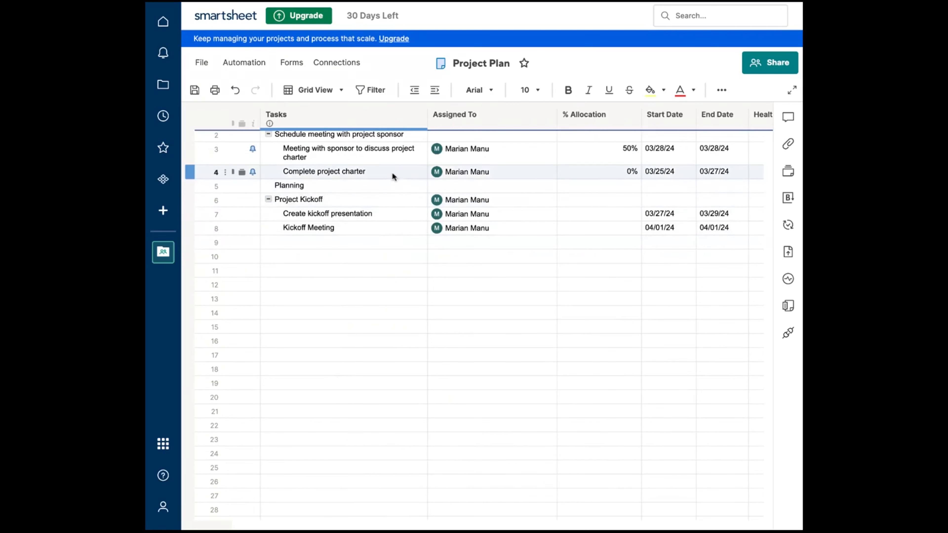
{"action": "left_click", "coordinate": [657, 174]}
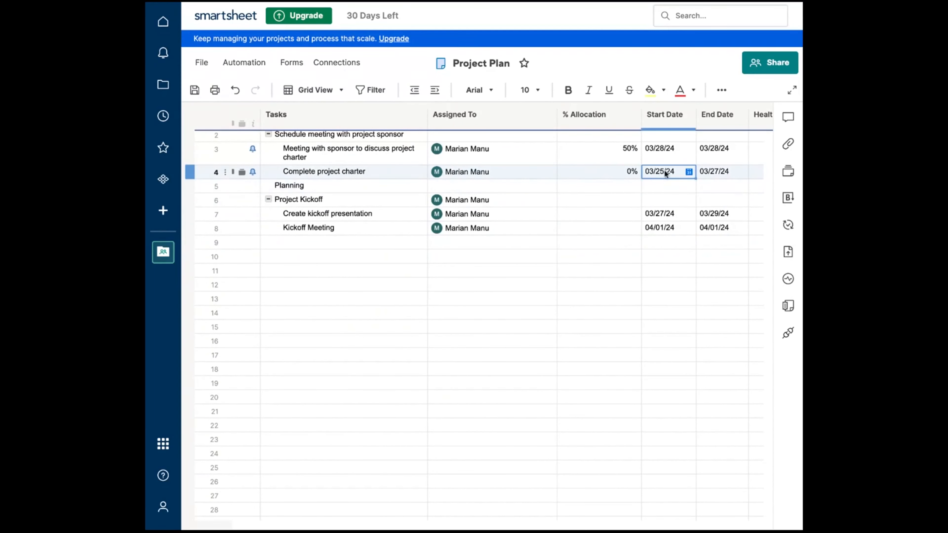
{"action": "left_click", "coordinate": [740, 172]}
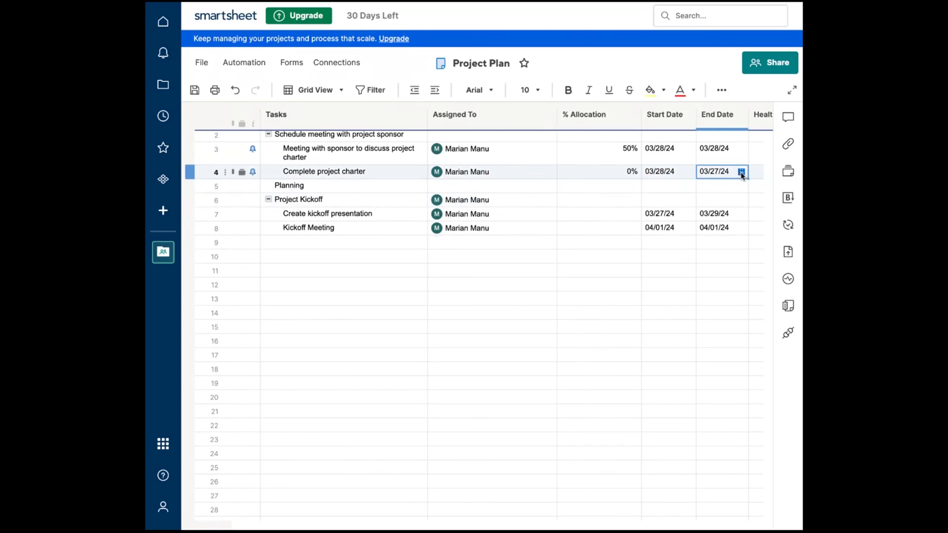
{"action": "left_click", "coordinate": [740, 171]}
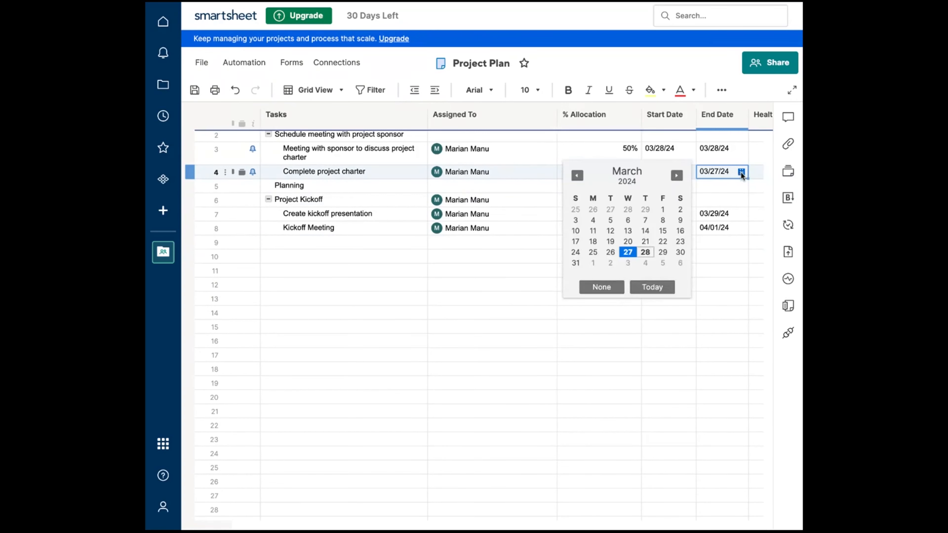
{"action": "left_click", "coordinate": [592, 263]}
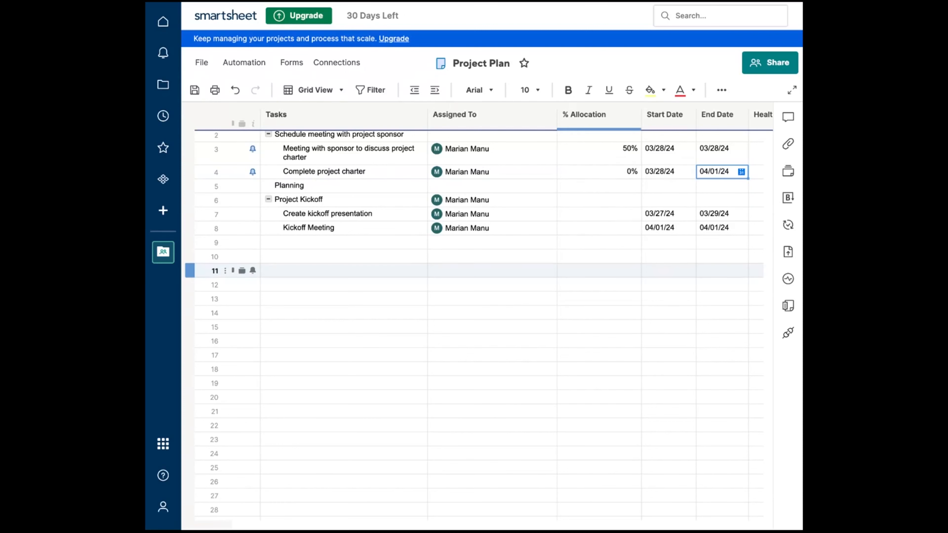
- Examine the Project Plan's date, status and notes columns and the cell options available for the two sponsor meeting subtasks
{"action": "scroll", "coordinate": [477, 284], "scroll_direction": "right", "scroll_amount": 5}
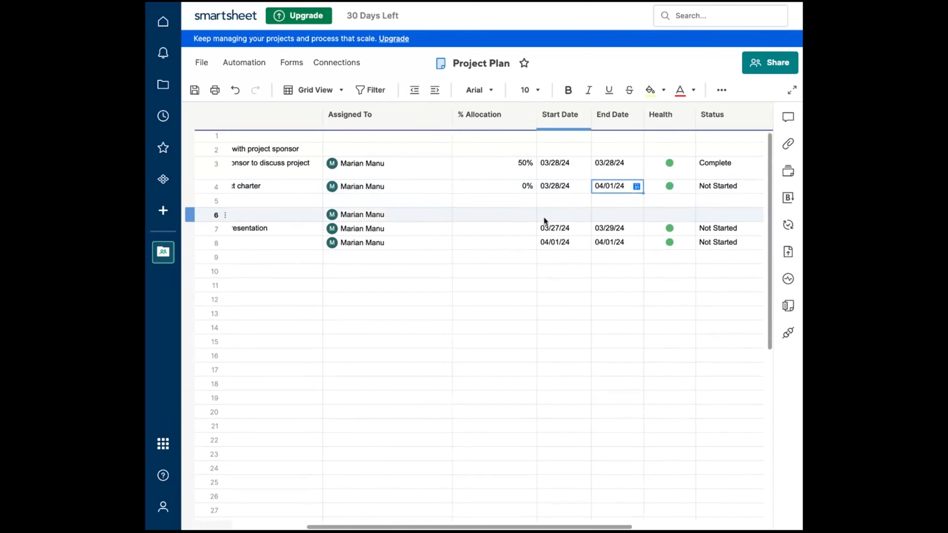
{"action": "scroll", "coordinate": [544, 217], "scroll_direction": "right", "scroll_amount": 6}
{"action": "scroll", "coordinate": [544, 216], "scroll_direction": "left", "scroll_amount": 8}
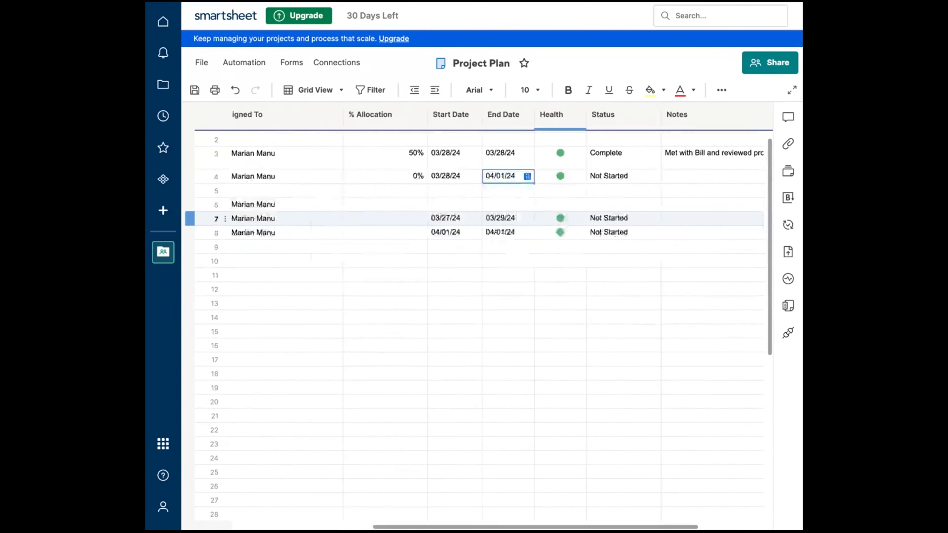
{"action": "scroll", "coordinate": [544, 217], "scroll_direction": "down", "scroll_amount": 1}
{"action": "scroll", "coordinate": [479, 323], "scroll_direction": "up", "scroll_amount": 1}
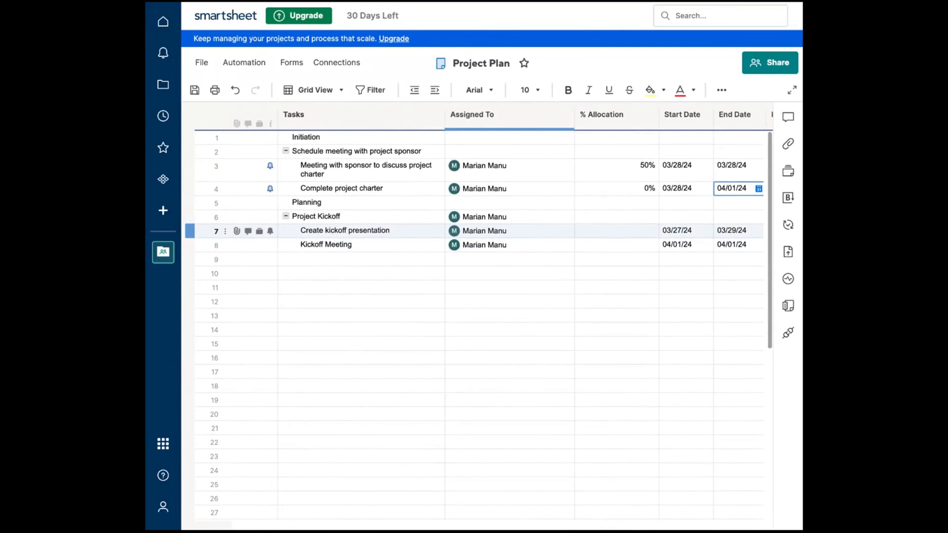
{"action": "scroll", "coordinate": [509, 218], "scroll_direction": "right", "scroll_amount": 1}
{"action": "scroll", "coordinate": [509, 217], "scroll_direction": "left", "scroll_amount": 1}
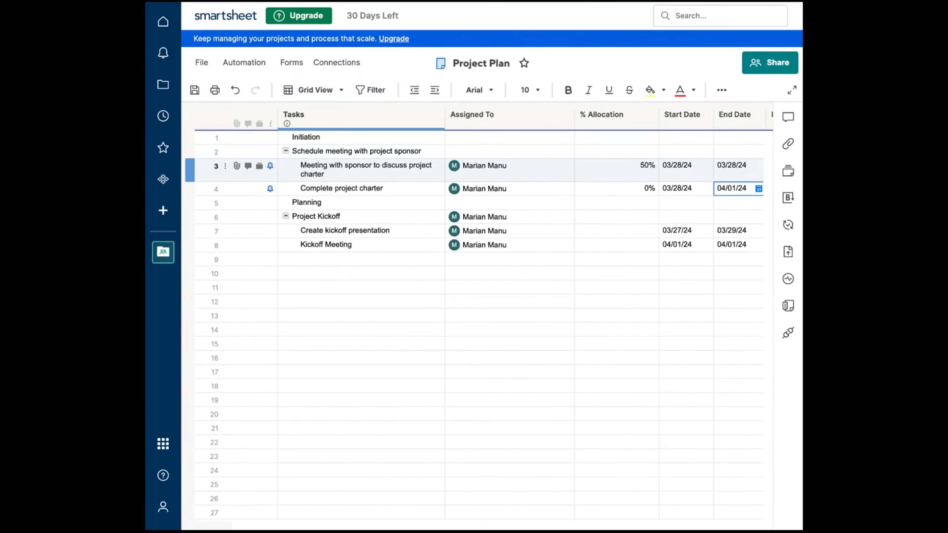
{"action": "left_click_drag", "start_coordinate": [317, 168], "coordinate": [321, 194]}
{"action": "right_click", "coordinate": [322, 189]}
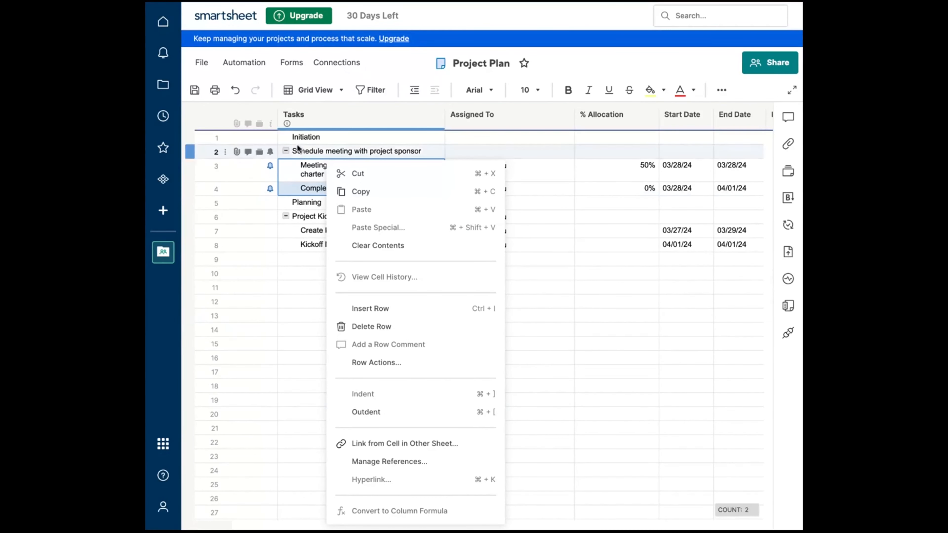
{"action": "left_click", "coordinate": [303, 180]}
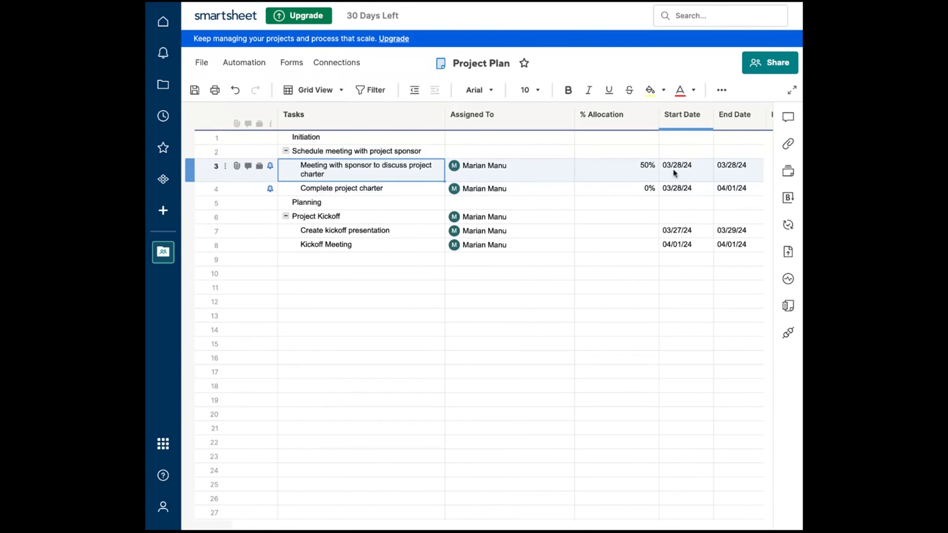
- Set the "Schedule meeting with project sponsor" parent row's start date to 03/28/24 and end date to 04/01/24
{"action": "left_click", "coordinate": [680, 151]}
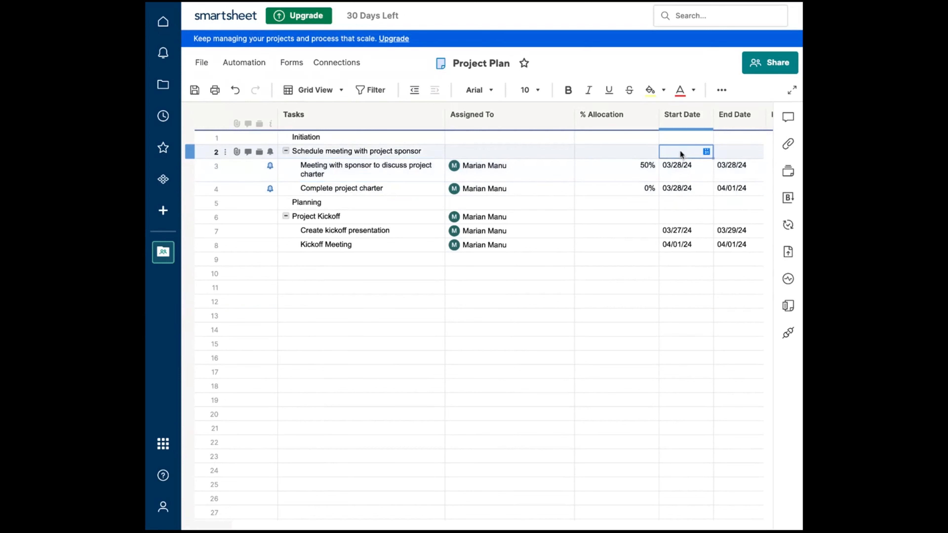
{"action": "left_click", "coordinate": [707, 152]}
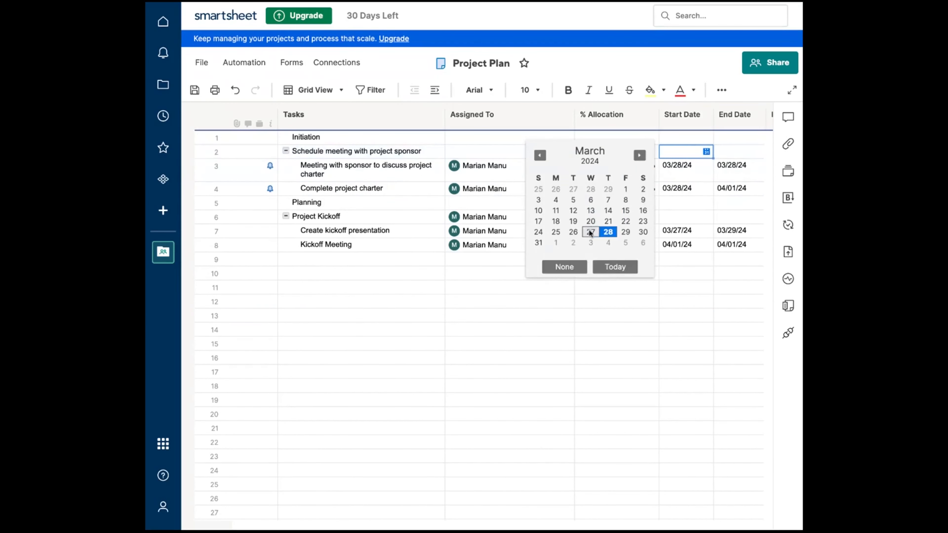
{"action": "left_click", "coordinate": [608, 232]}
{"action": "left_click", "coordinate": [740, 151]}
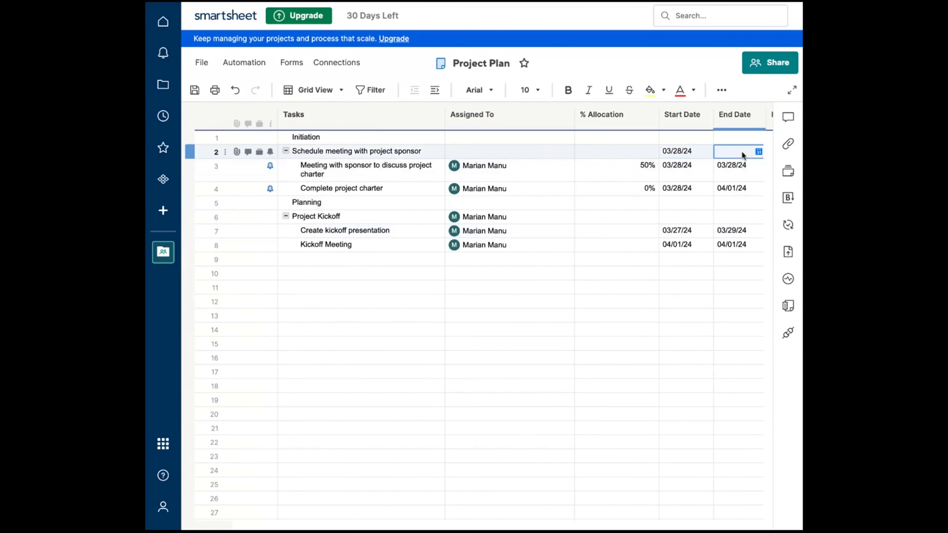
{"action": "left_click", "coordinate": [759, 152]}
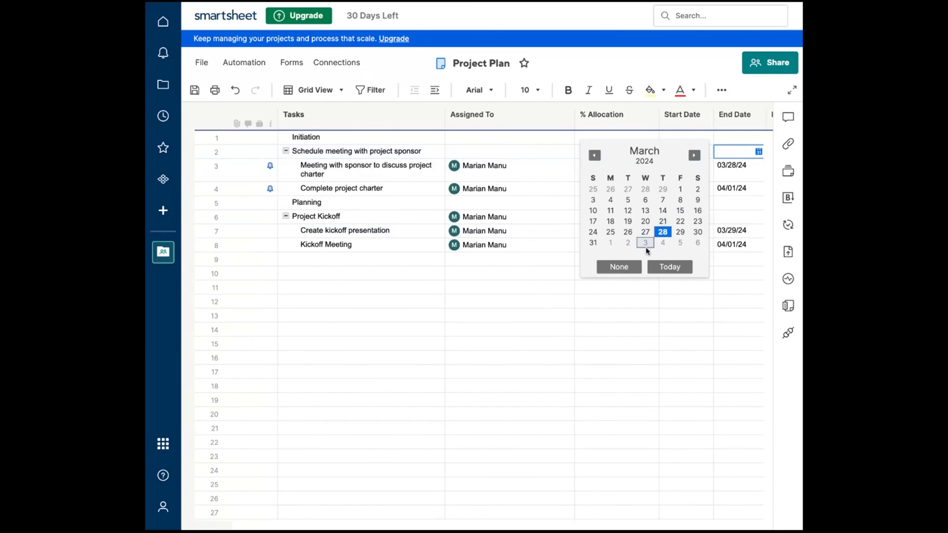
{"action": "left_click", "coordinate": [610, 243]}
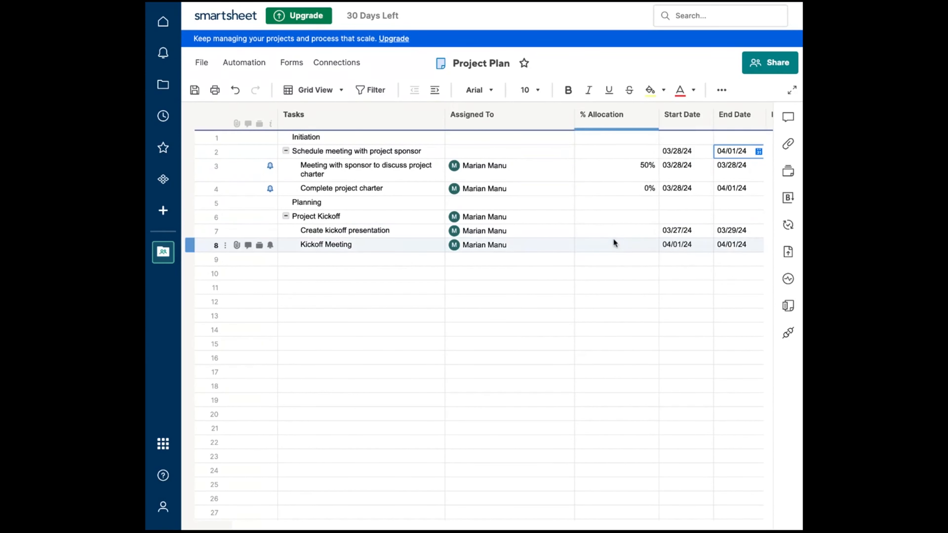
{"action": "left_click", "coordinate": [578, 323]}
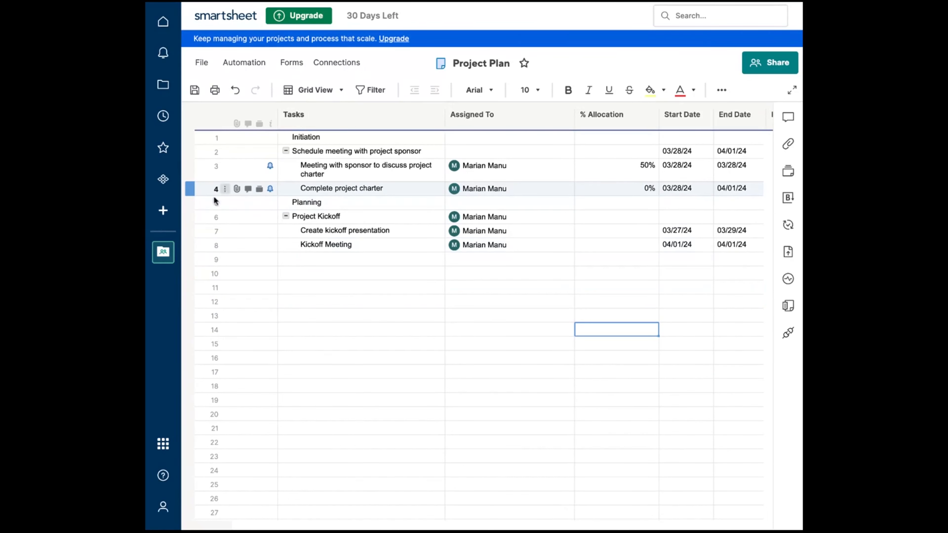
- Insert three blank rows between the Complete project charter task and the Planning row
{"action": "left_click", "coordinate": [191, 204]}
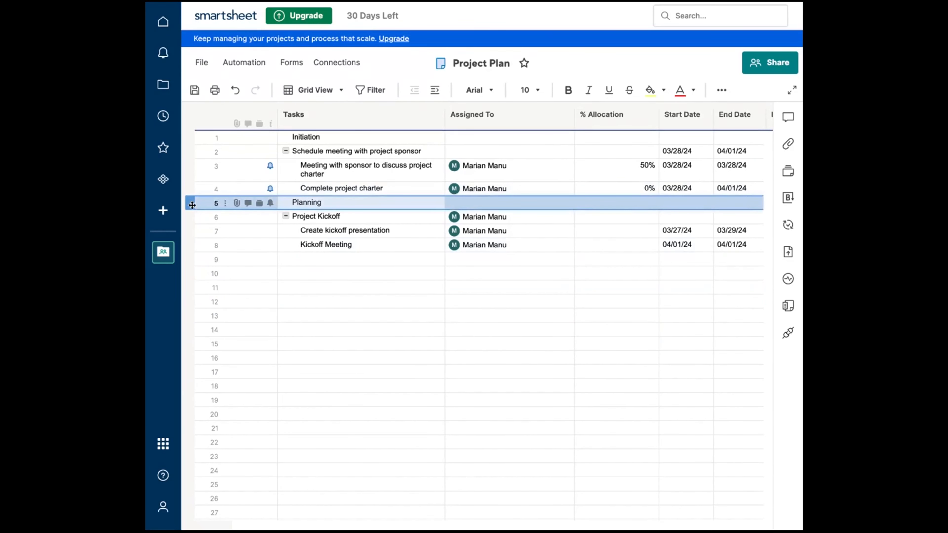
{"action": "right_click", "coordinate": [192, 205]}
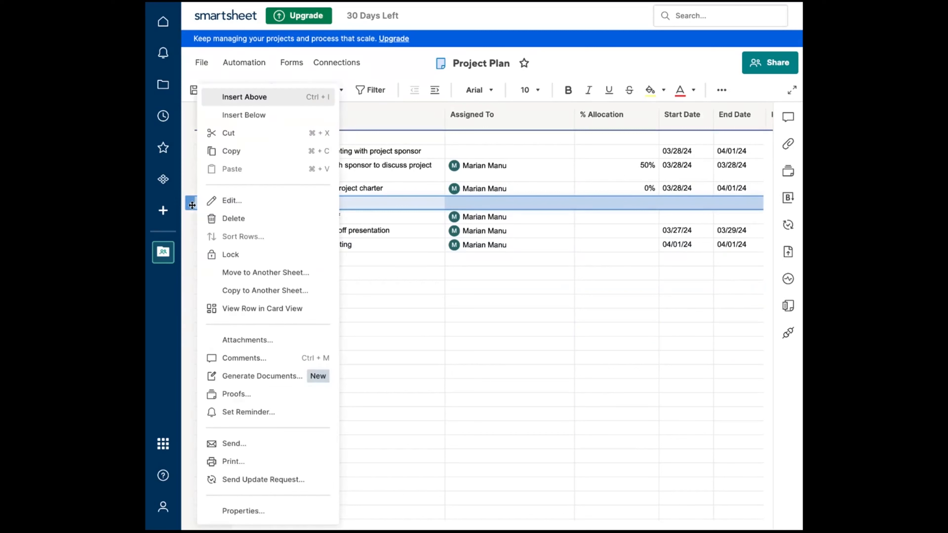
{"action": "left_click", "coordinate": [231, 98]}
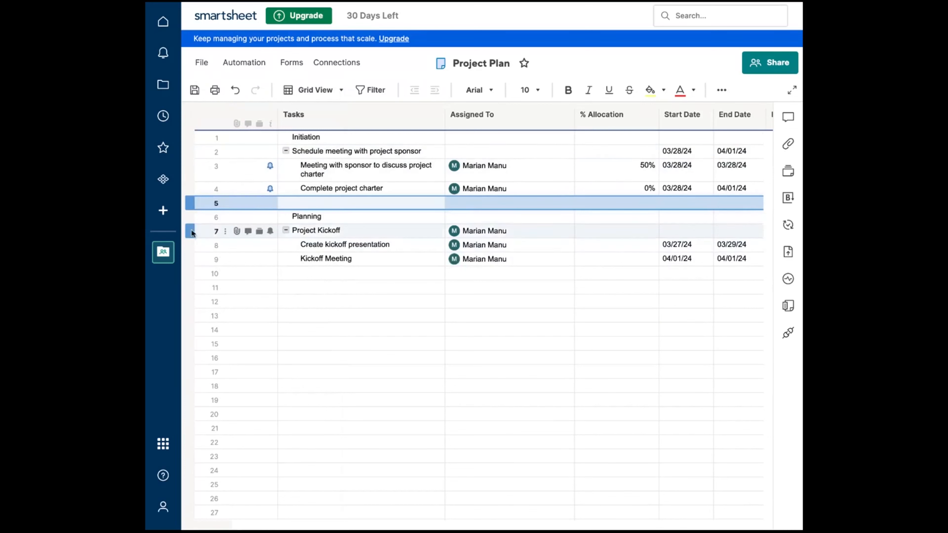
{"action": "right_click", "coordinate": [186, 203]}
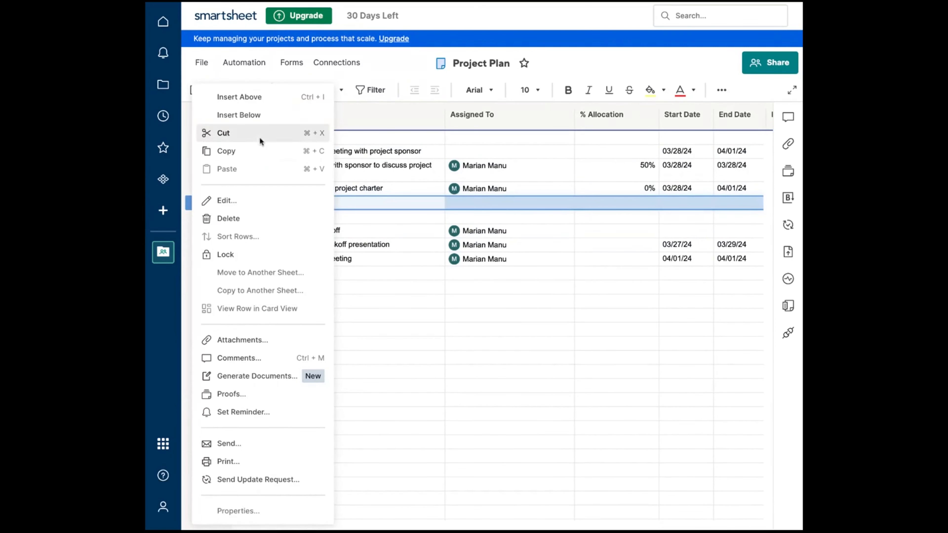
{"action": "left_click", "coordinate": [261, 99]}
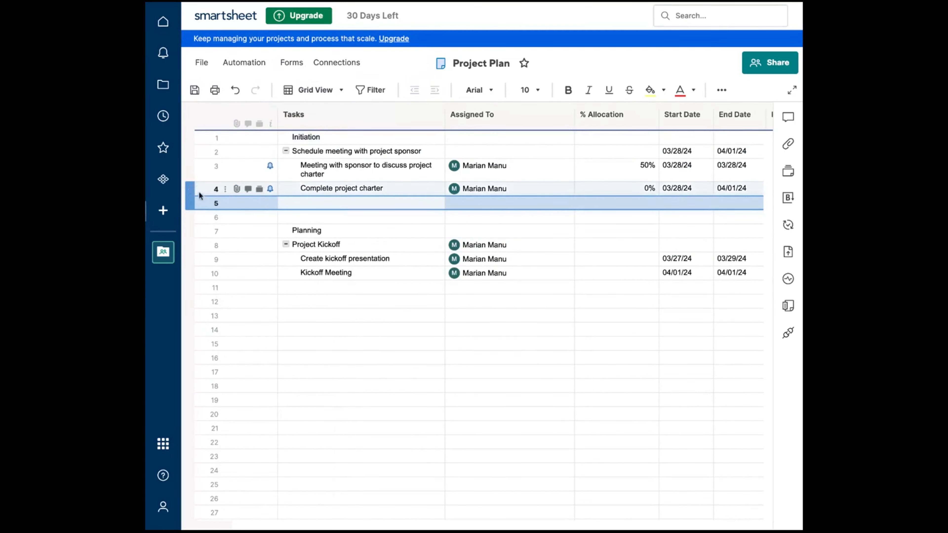
{"action": "right_click", "coordinate": [192, 203]}
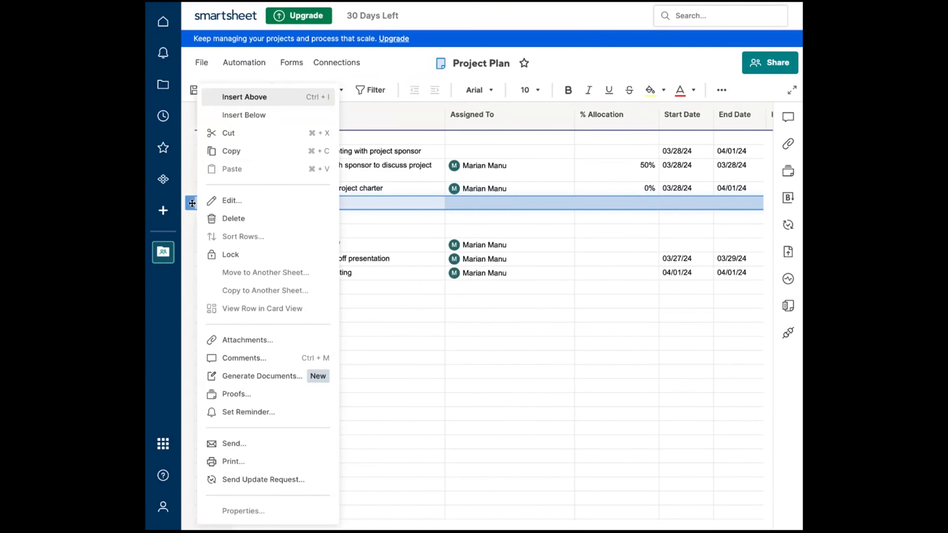
{"action": "left_click", "coordinate": [255, 100]}
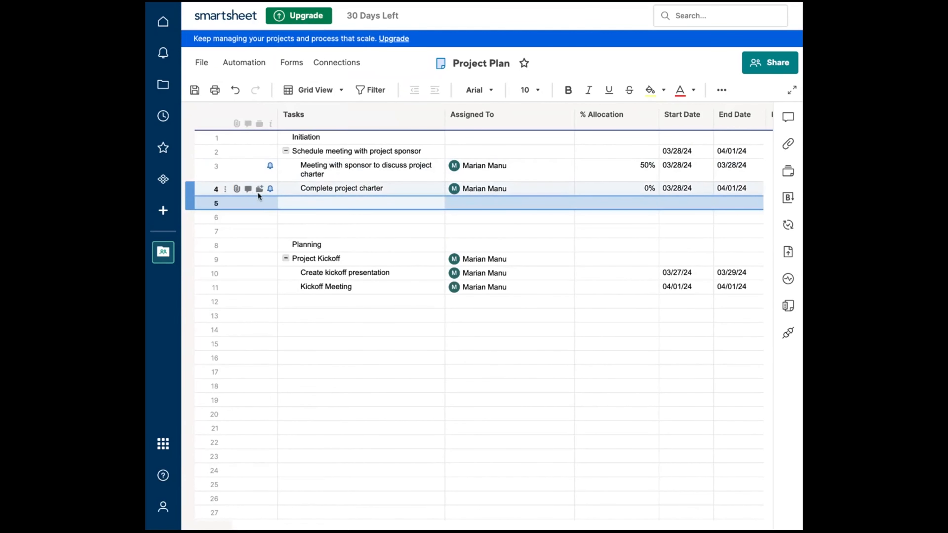
{"action": "left_click", "coordinate": [303, 203]}
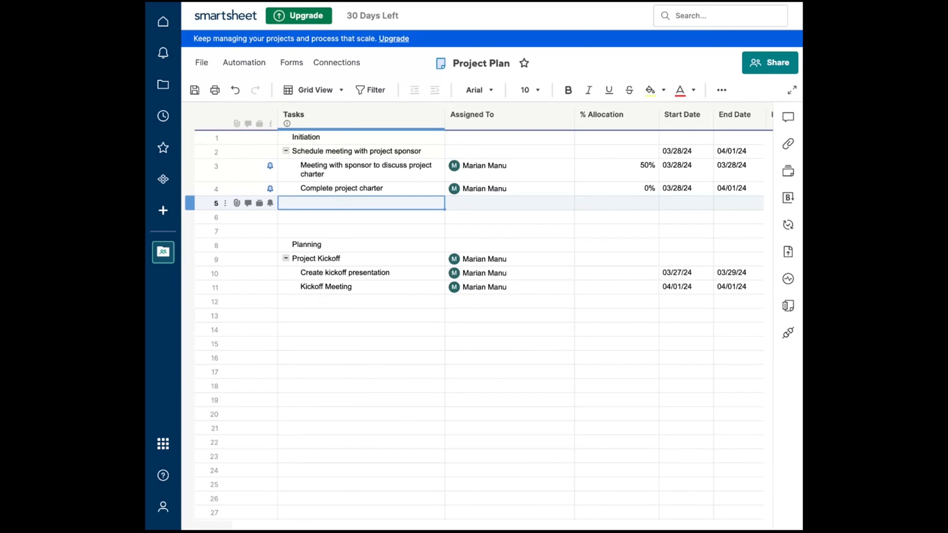
- Rename the sponsor meeting subtask to "Meeting with sponsor to discuss project charter and project requirements"
{"action": "left_click", "coordinate": [358, 168]}
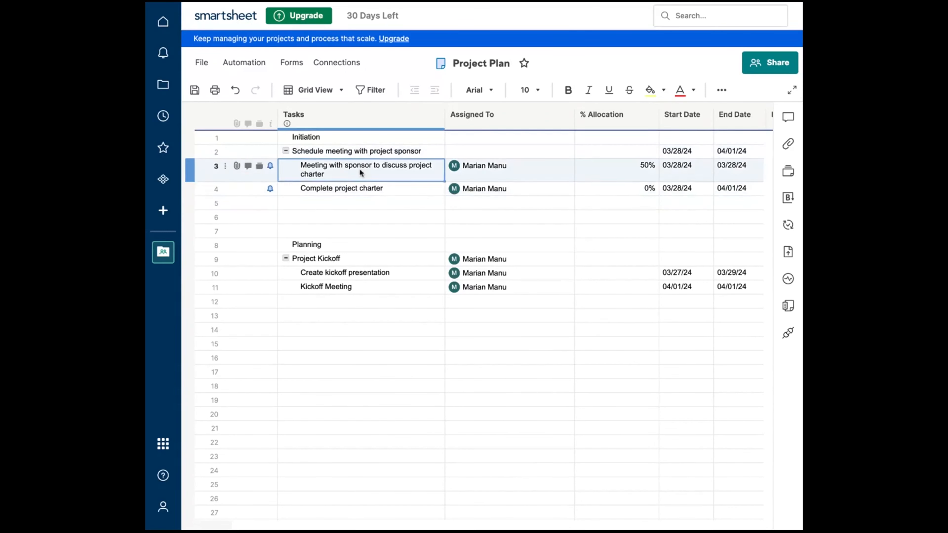
{"action": "left_click", "coordinate": [359, 168]}
{"action": "type", "text": "and pr"}
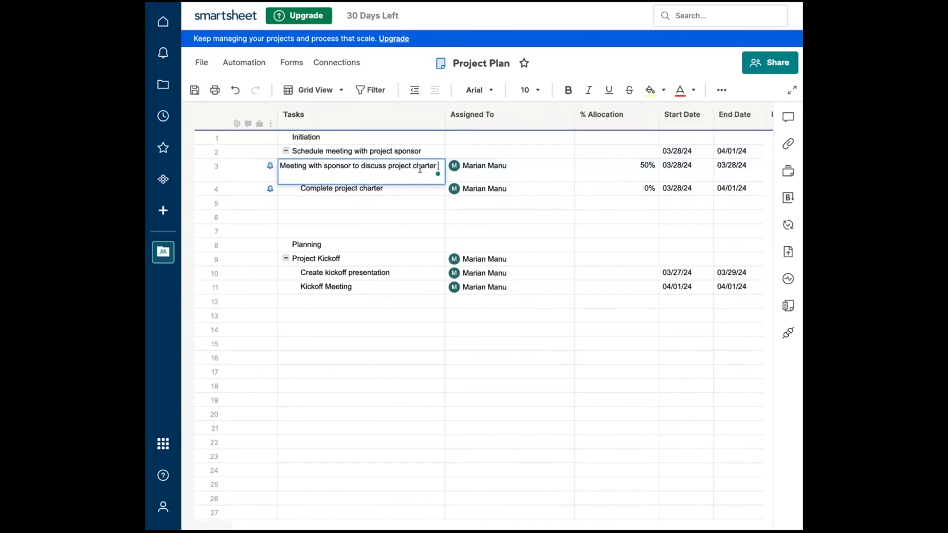
{"action": "type", "text": "oject requ"}
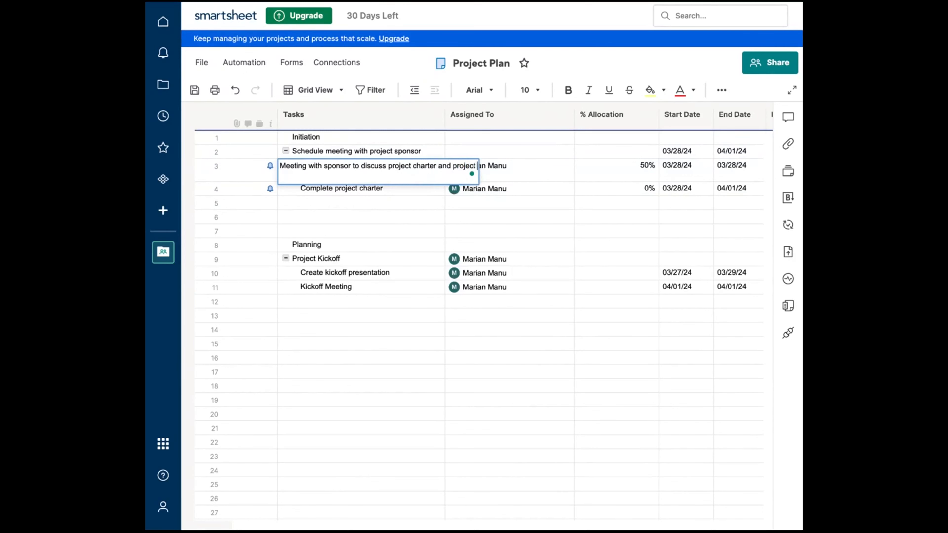
{"action": "type", "text": "ements"}
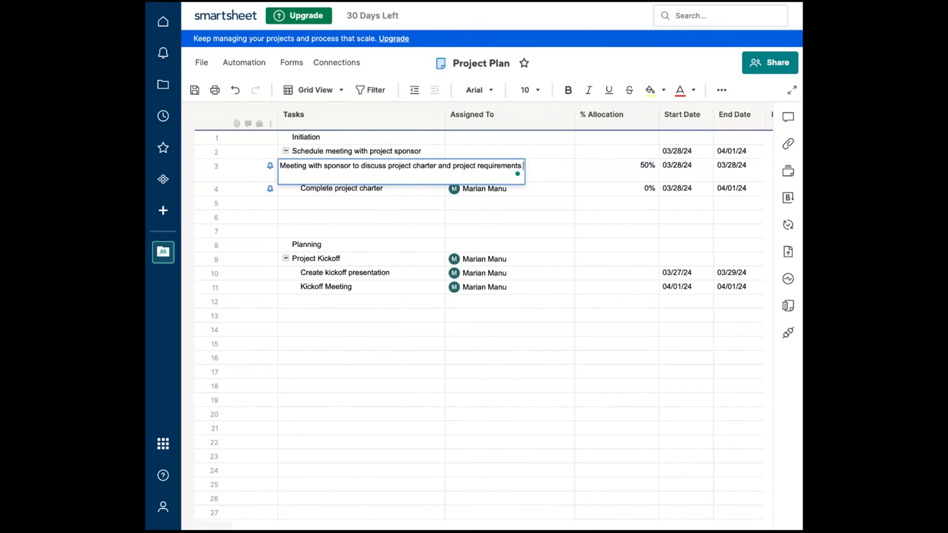
{"action": "key", "text": "Return"}
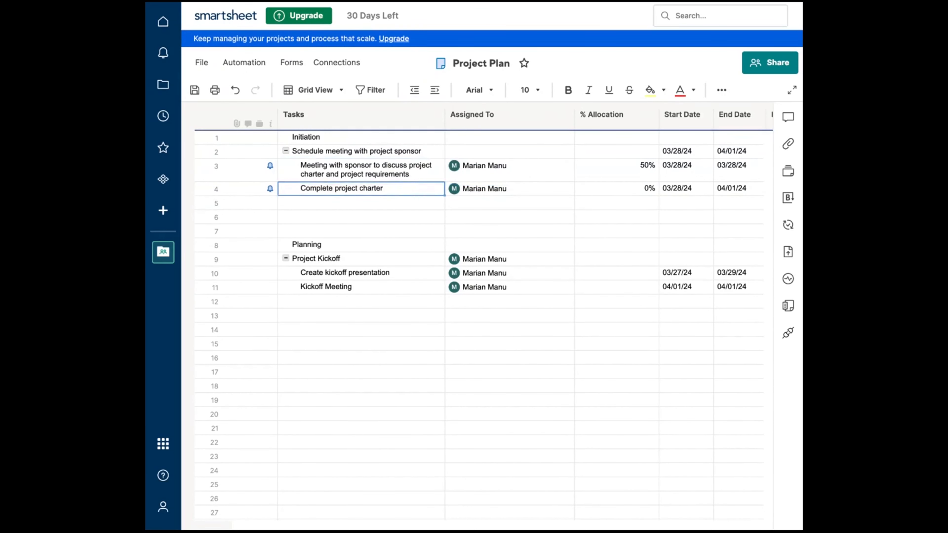
{"action": "left_click", "coordinate": [361, 204]}
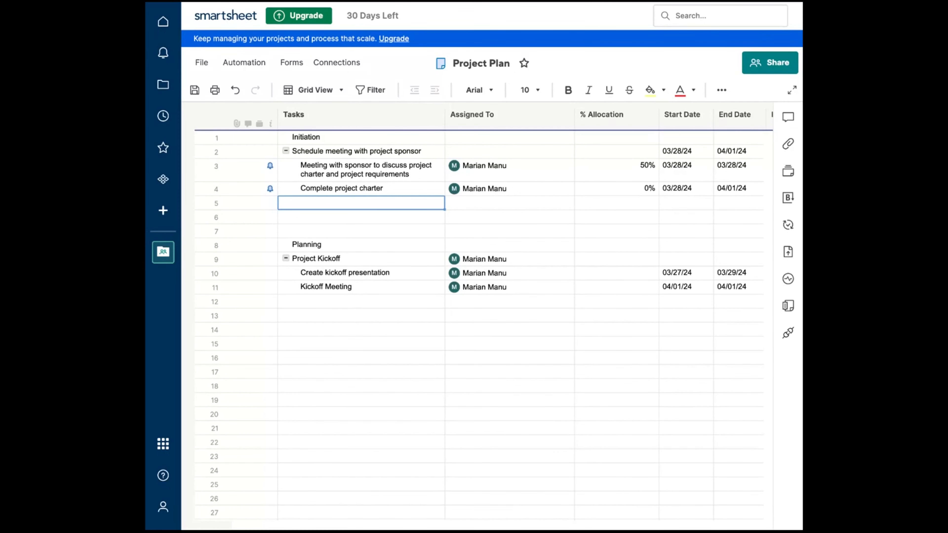
{"action": "type", "text": "Meet with"}
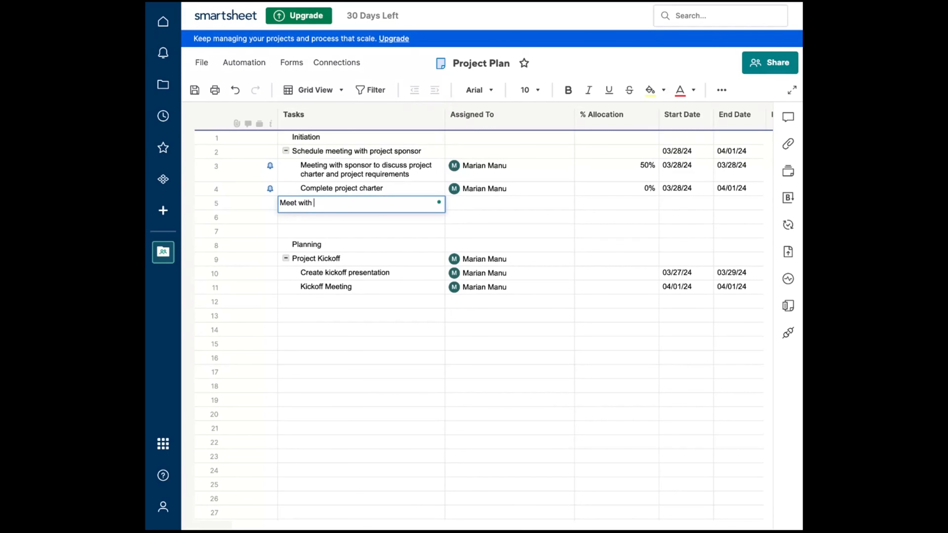
{"action": "key", "text": "BackSpace"}
{"action": "key", "text": "BackSpace"}
{"action": "key", "text": "BackSpace"}
{"action": "key", "text": "BackSpace"}
{"action": "key", "text": "BackSpace"}
{"action": "key", "text": "BackSpace"}
{"action": "key", "text": "BackSpace"}
{"action": "key", "text": "BackSpace"}
{"action": "key", "text": "BackSpace"}
{"action": "key", "text": "BackSpace"}
{"action": "type", "text": "Schedule tim"}
{"action": "key", "text": "BackSpace"}
{"action": "key", "text": "BackSpace"}
{"action": "key", "text": "BackSpace"}
{"action": "key", "text": "BackSpace"}
{"action": "key", "text": "BackSpace"}
{"action": "key", "text": "BackSpace"}
{"action": "key", "text": "BackSpace"}
{"action": "key", "text": "BackSpace"}
{"action": "key", "text": "BackSpace"}
{"action": "key", "text": "BackSpace"}
{"action": "key", "text": "BackSpace"}
{"action": "key", "text": "BackSpace"}
- Enter "Technology and development approach" as the task name in the first blank row below Complete project charter
{"action": "type", "text": "Technology and development"}
{"action": "key", "text": "Return"}
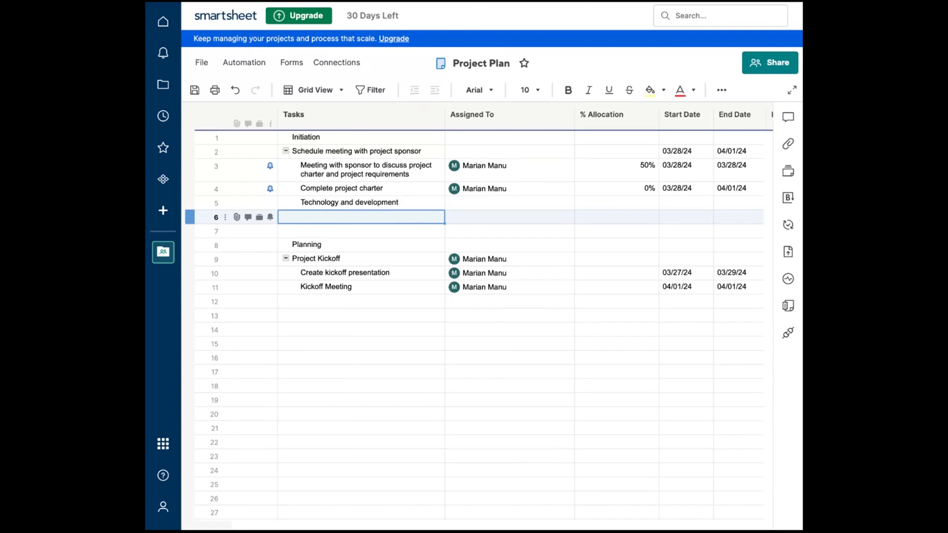
{"action": "double_click", "coordinate": [349, 201]}
{"action": "type", "text": "approa"}
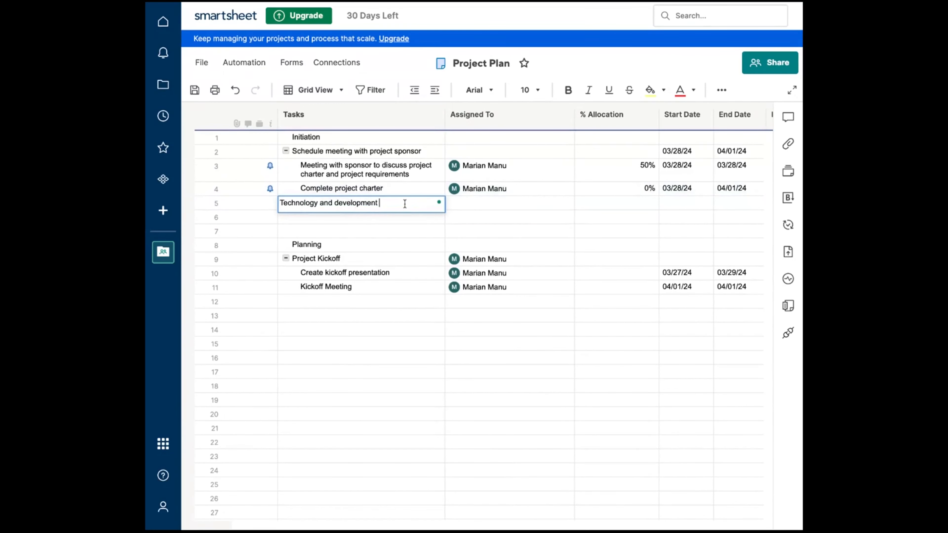
{"action": "type", "text": "ch"}
{"action": "key", "text": "Return"}
- Add the tasks "schedule meeting with dev team" and "determine technology and development approach" in the two remaining blank rows above Planning
{"action": "type", "text": "sc"}
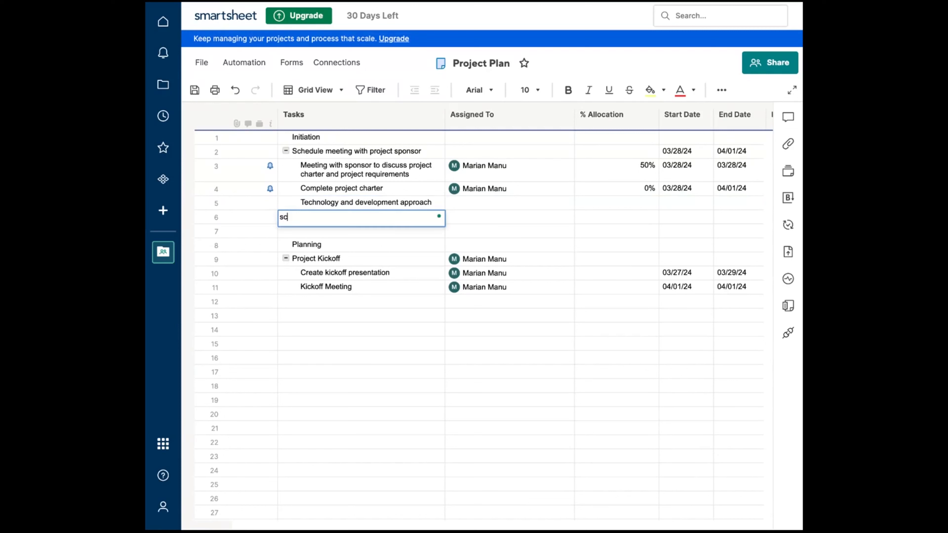
{"action": "type", "text": "hedule meeting with dev team"}
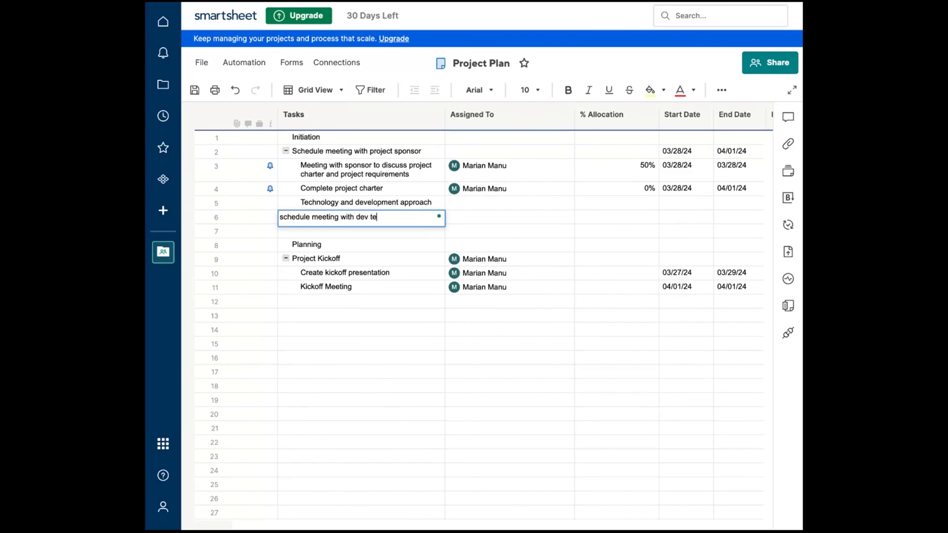
{"action": "key", "text": "Return"}
{"action": "type", "text": "determine "}
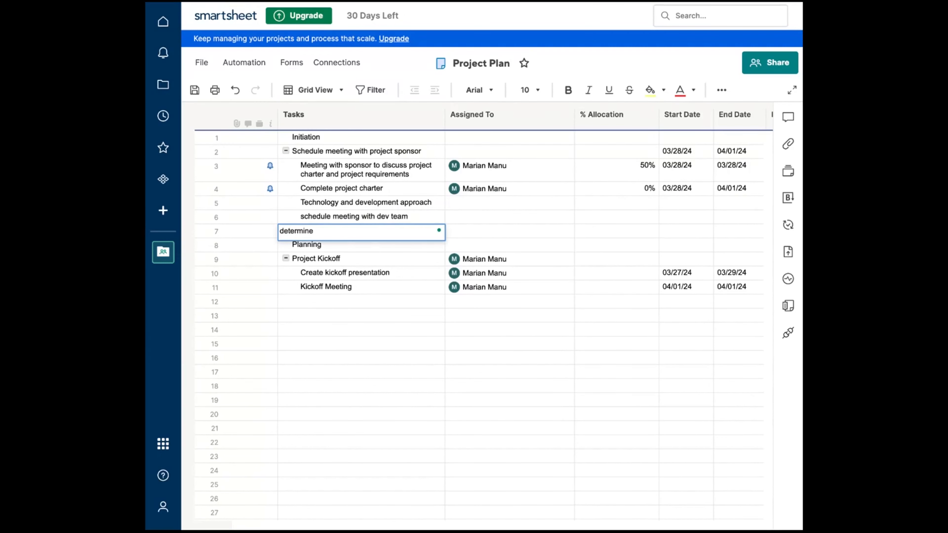
{"action": "type", "text": "technology and development approac"}
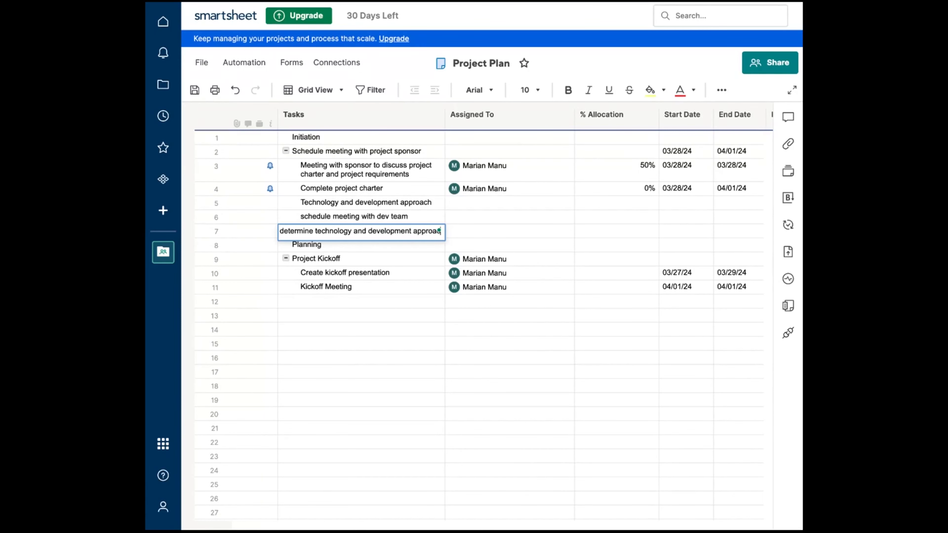
{"action": "type", "text": "h"}
{"action": "left_click", "coordinate": [441, 349]}
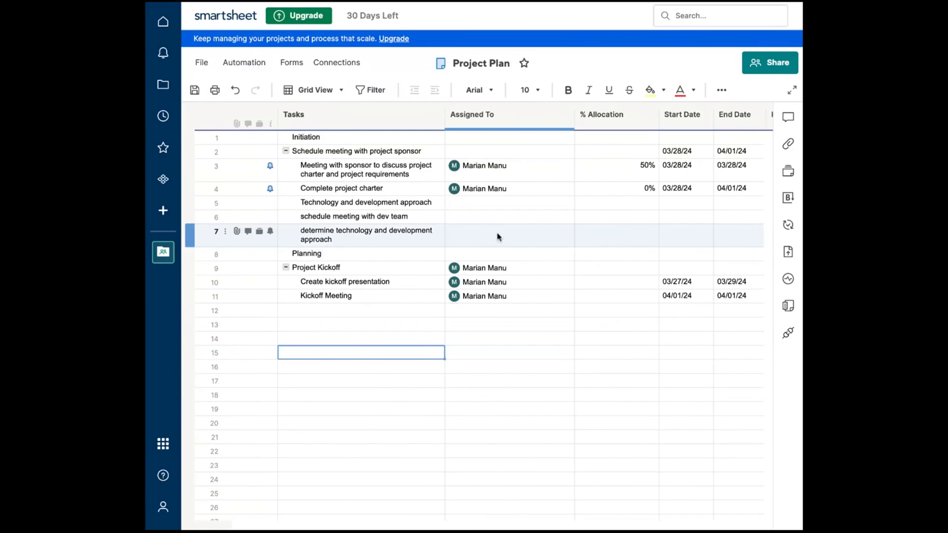
- Indent the dev team meeting and determine technology tasks so they become subtasks of Technology and development approach
{"action": "left_click", "coordinate": [504, 205]}
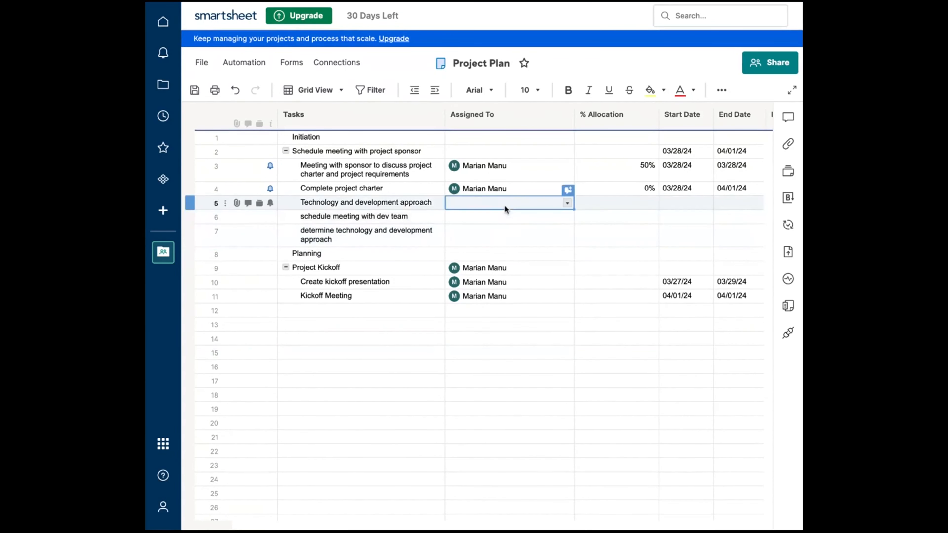
{"action": "left_click_drag", "start_coordinate": [337, 217], "coordinate": [337, 240]}
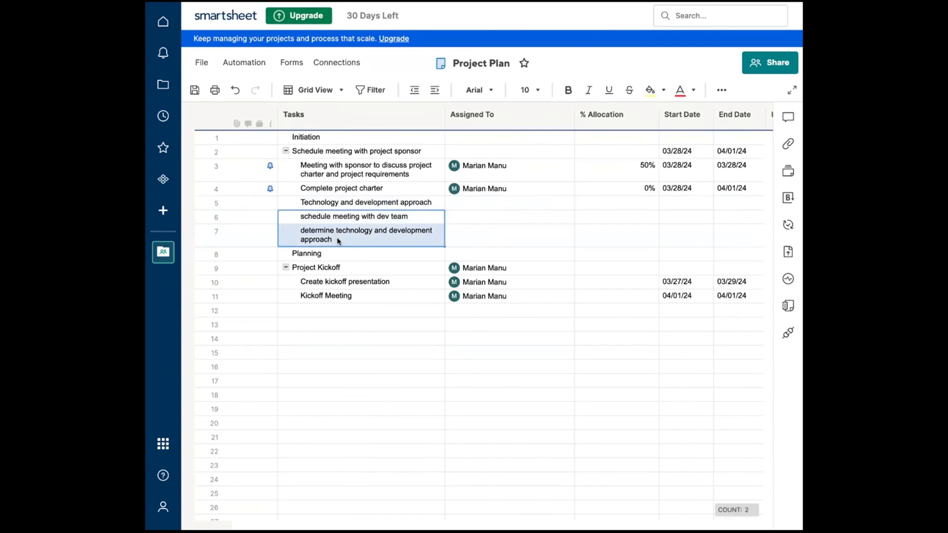
{"action": "right_click", "coordinate": [337, 237]}
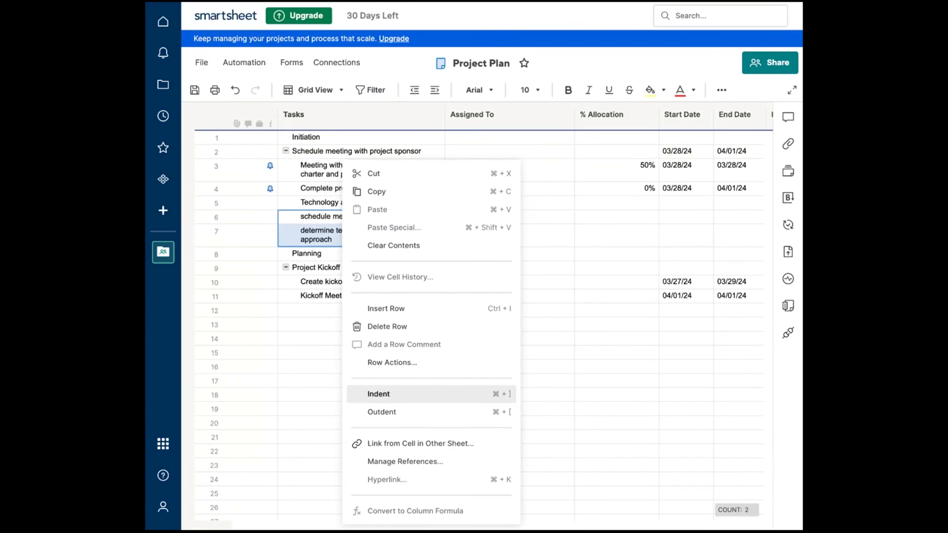
{"action": "left_click", "coordinate": [378, 394]}
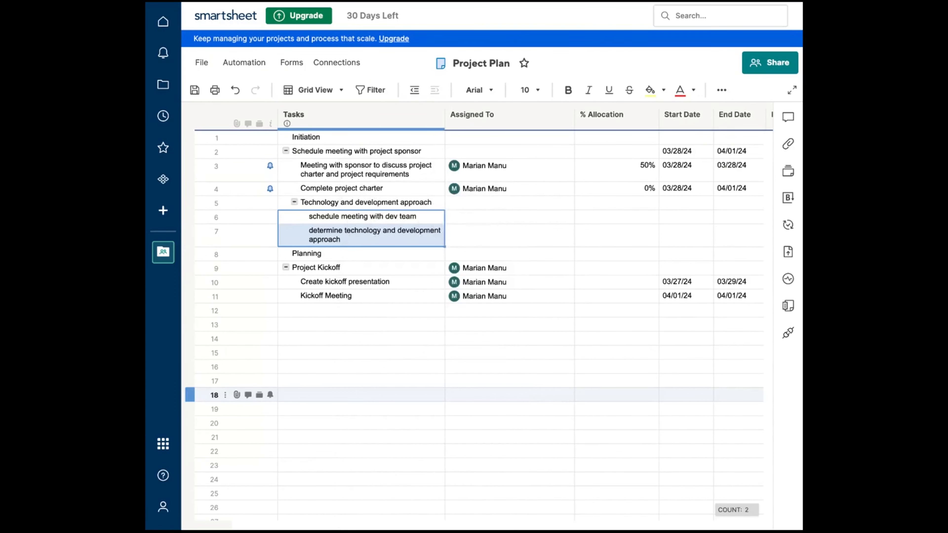
- Collapse the Technology and development approach subtasks, and collapse and re-expand the Schedule meeting with project sponsor group
{"action": "left_click", "coordinate": [294, 201]}
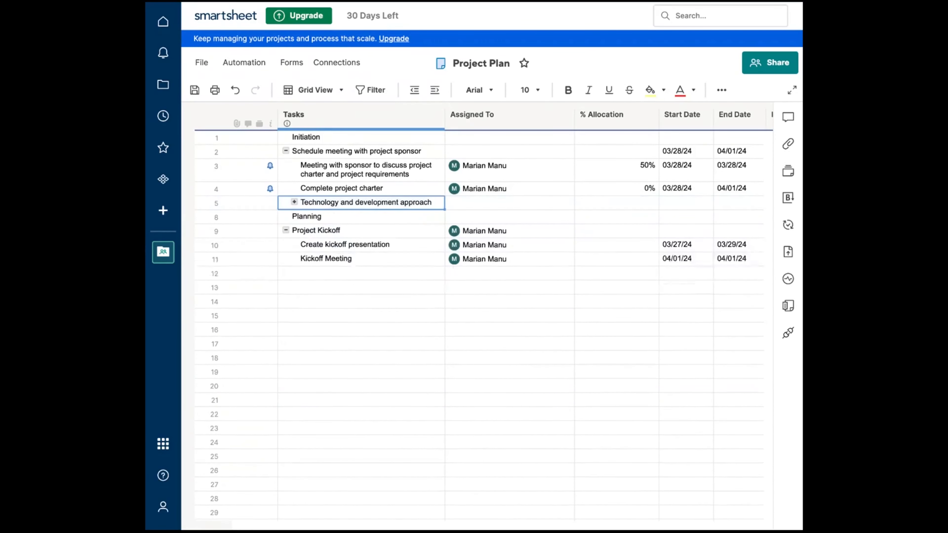
{"action": "left_click", "coordinate": [286, 152]}
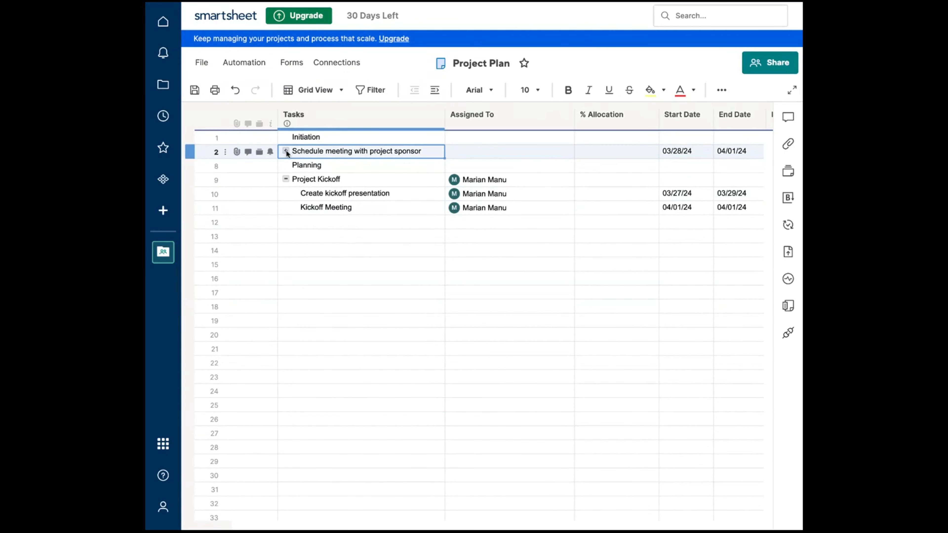
{"action": "left_click", "coordinate": [286, 152]}
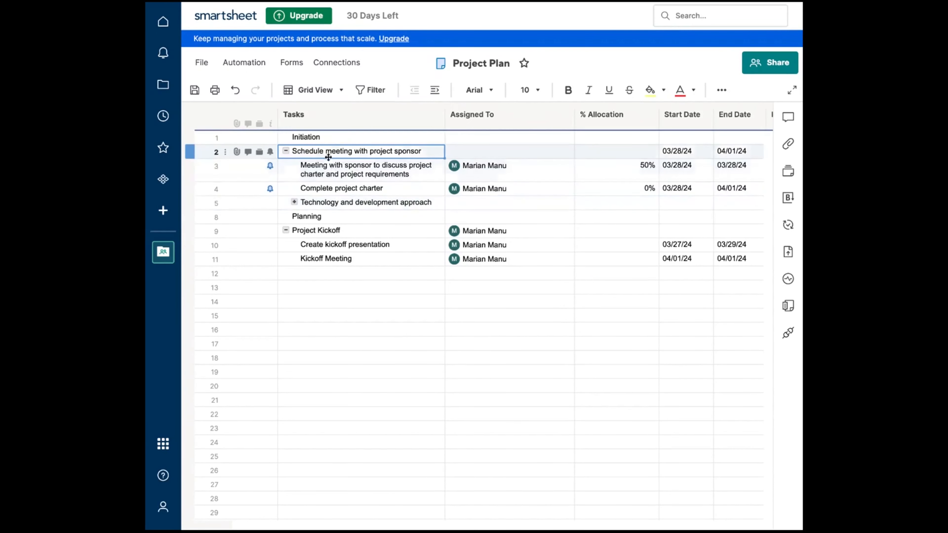
- Outdent the sponsor meeting and Complete project charter tasks to the same level as Schedule meeting with project sponsor
{"action": "left_click", "coordinate": [323, 165]}
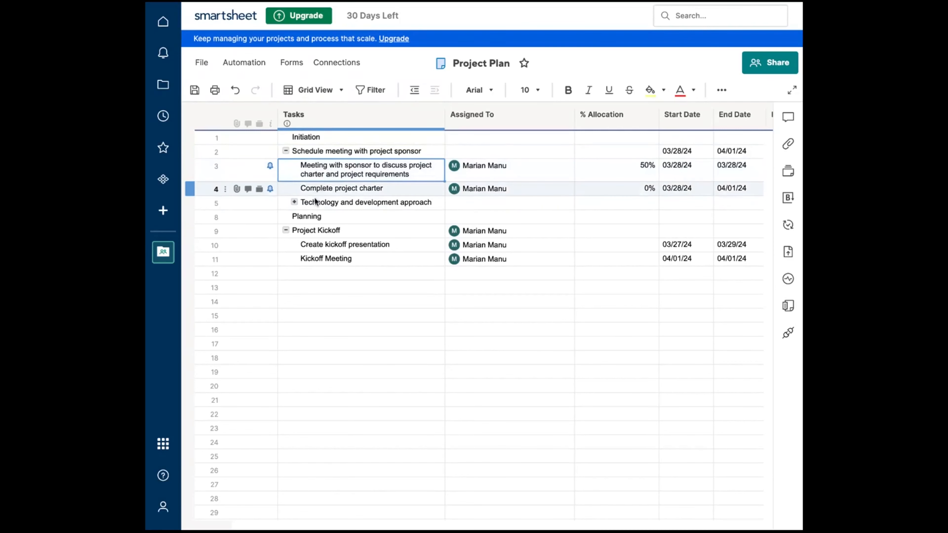
{"action": "left_click_drag", "start_coordinate": [317, 193], "coordinate": [319, 165]}
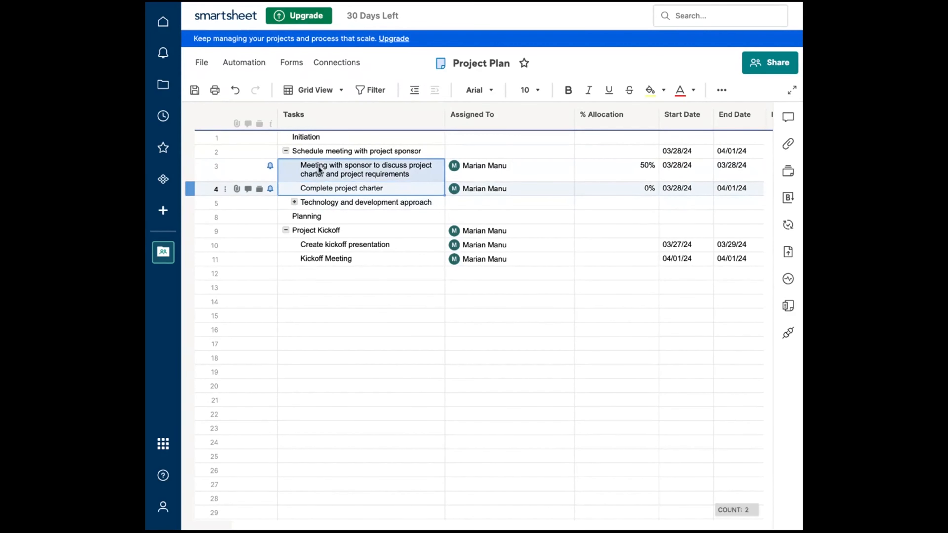
{"action": "right_click", "coordinate": [319, 166]}
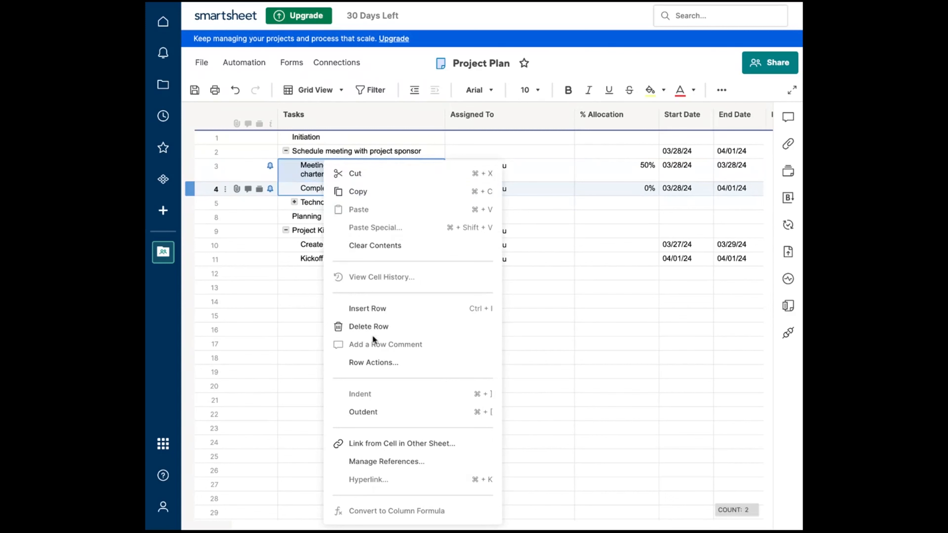
{"action": "left_click", "coordinate": [369, 408]}
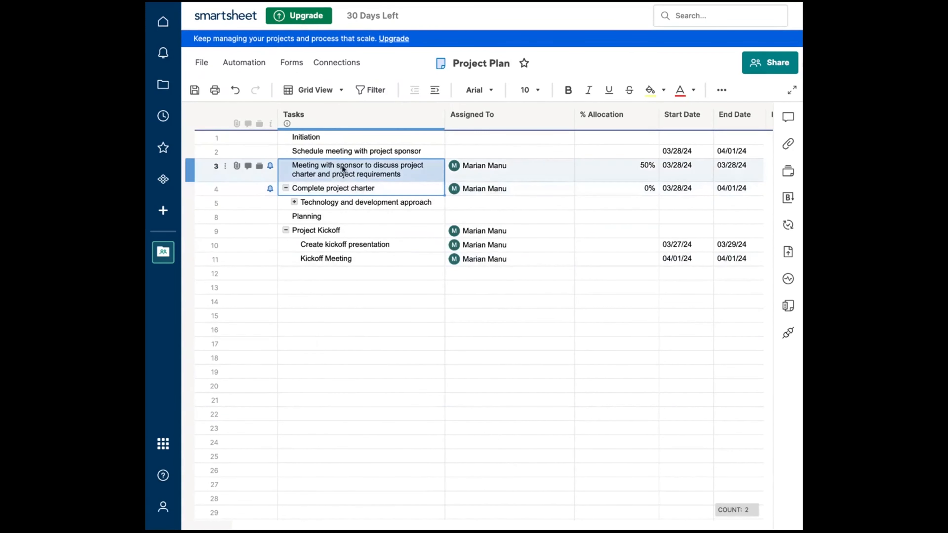
- Indent all six tasks from Schedule meeting with project sponsor to determine technology and development approach under Initiation
{"action": "left_click", "coordinate": [331, 172]}
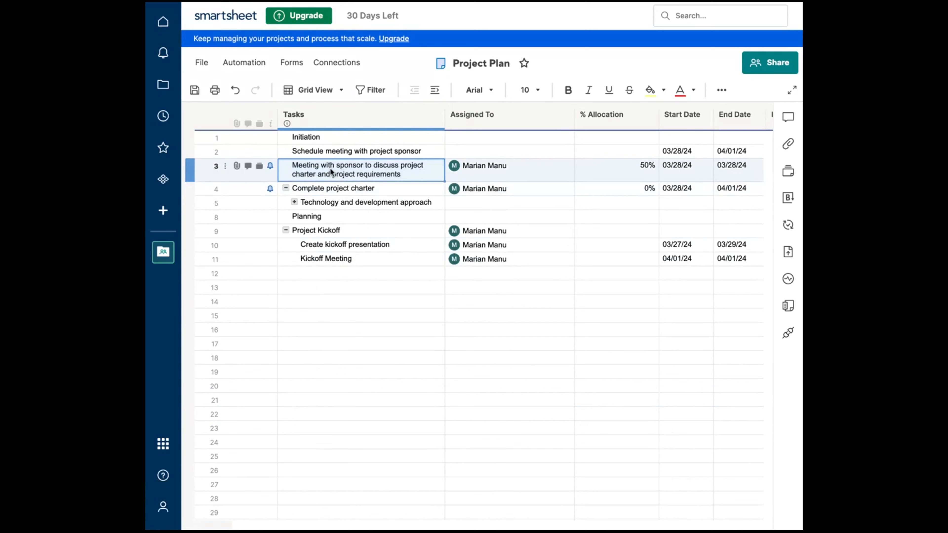
{"action": "left_click", "coordinate": [329, 151]}
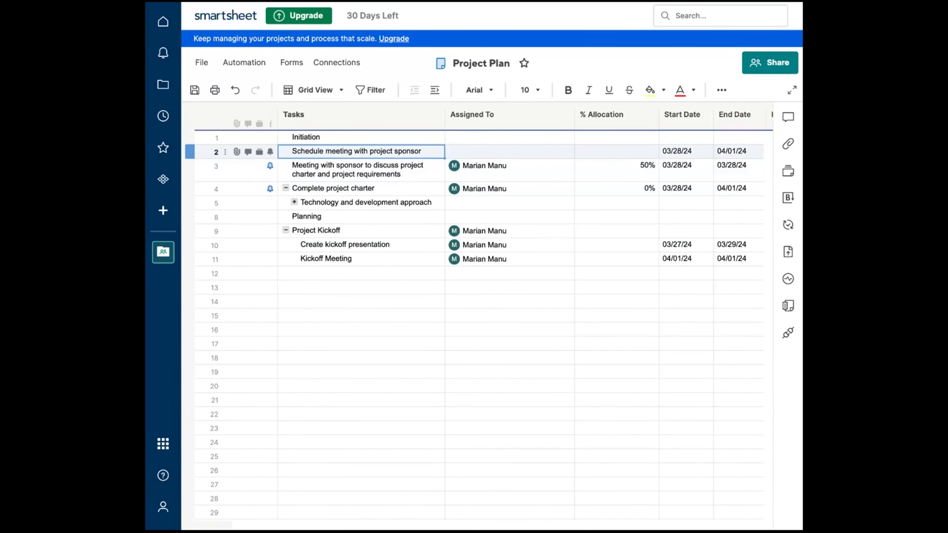
{"action": "left_click_drag", "start_coordinate": [329, 151], "coordinate": [326, 232]}
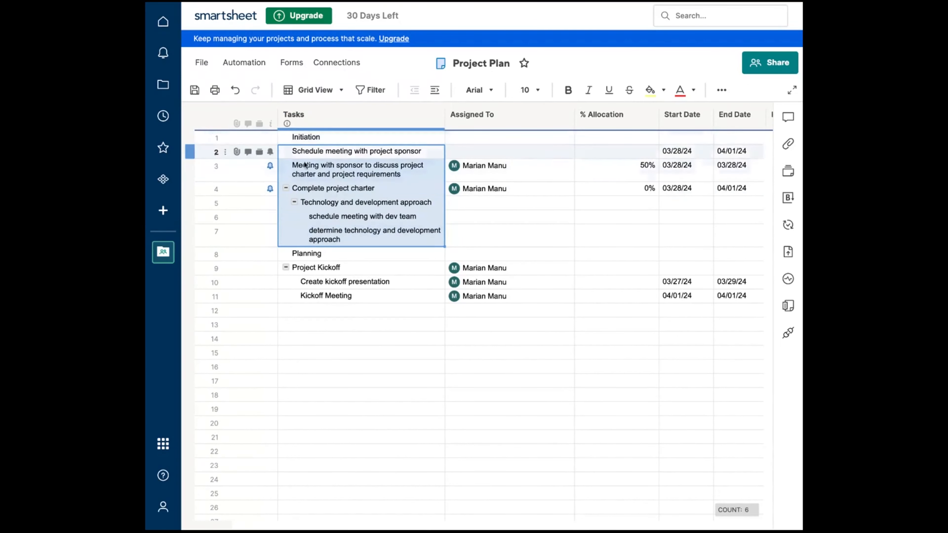
{"action": "right_click", "coordinate": [311, 161]}
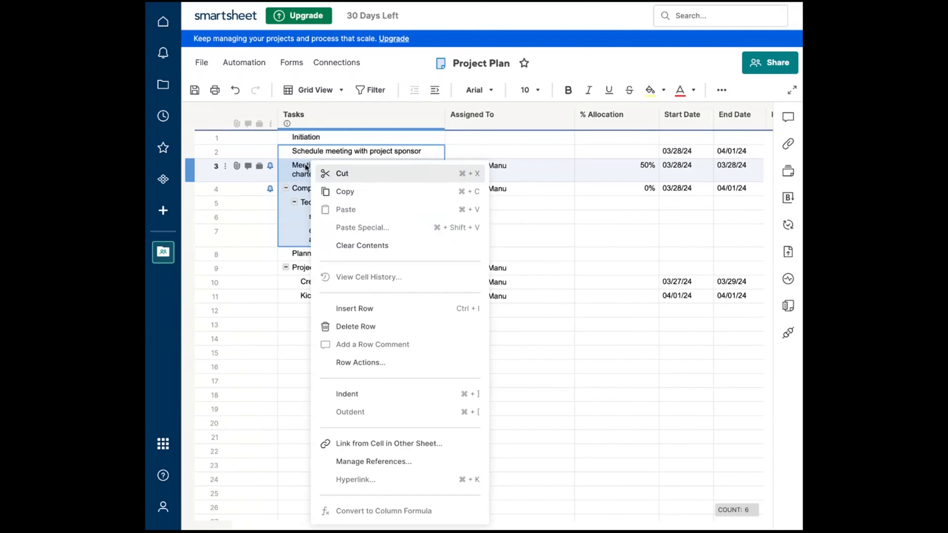
{"action": "left_click", "coordinate": [357, 392]}
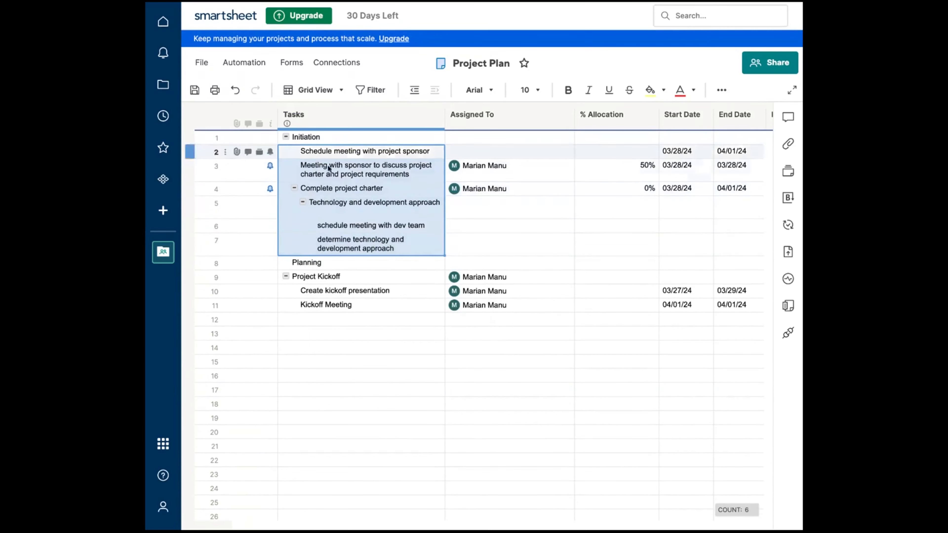
{"action": "left_click", "coordinate": [305, 226]}
{"action": "left_click", "coordinate": [340, 151]}
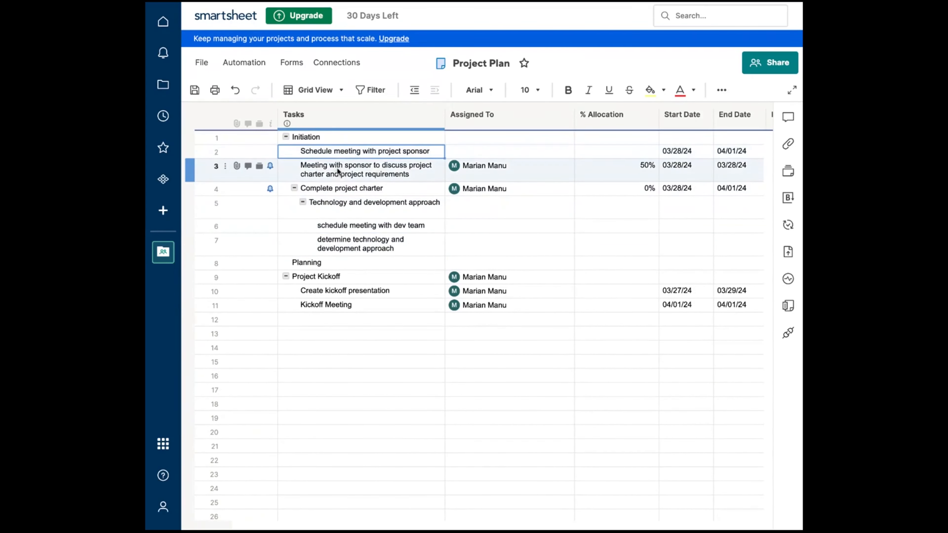
- Collapse and re-expand the Complete project charter group to check its nested subtasks
{"action": "left_click", "coordinate": [294, 189]}
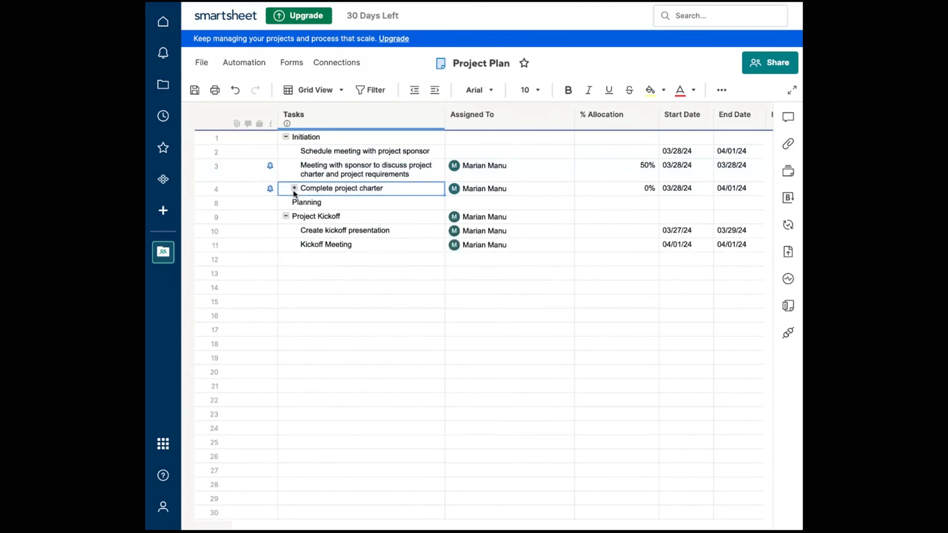
{"action": "left_click", "coordinate": [294, 189]}
{"action": "left_click", "coordinate": [340, 166]}
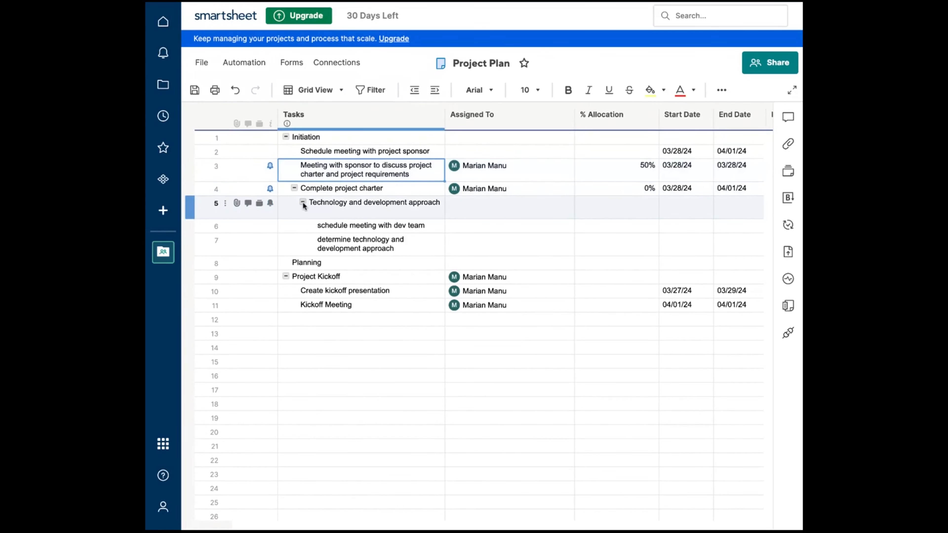
- Outdent Complete project charter to the top level, and collapse and re-expand it and Initiation to check the grouping
{"action": "left_click", "coordinate": [324, 187]}
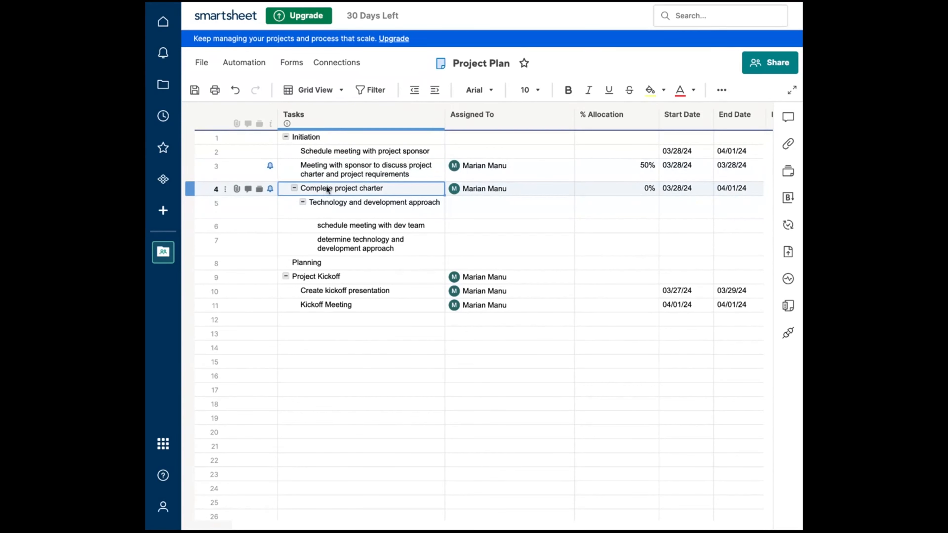
{"action": "right_click", "coordinate": [325, 185]}
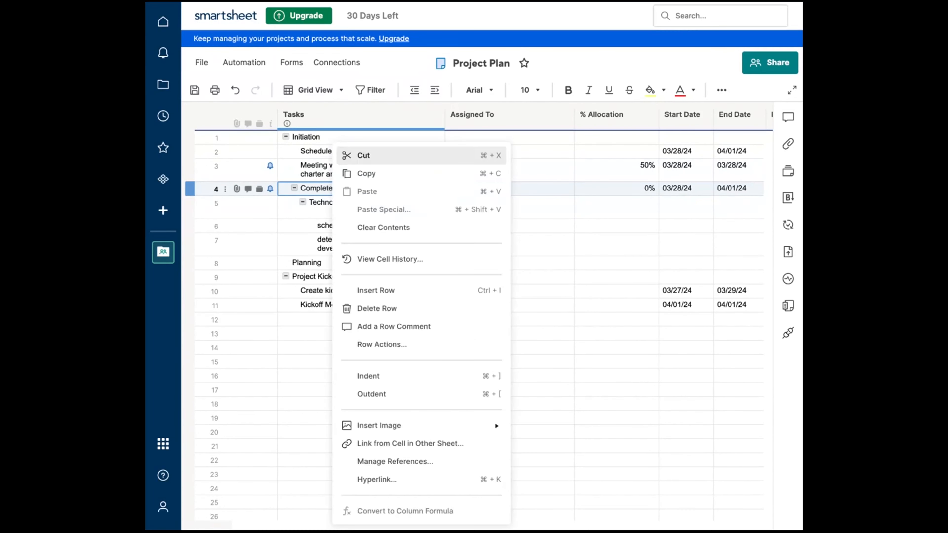
{"action": "left_click", "coordinate": [388, 396]}
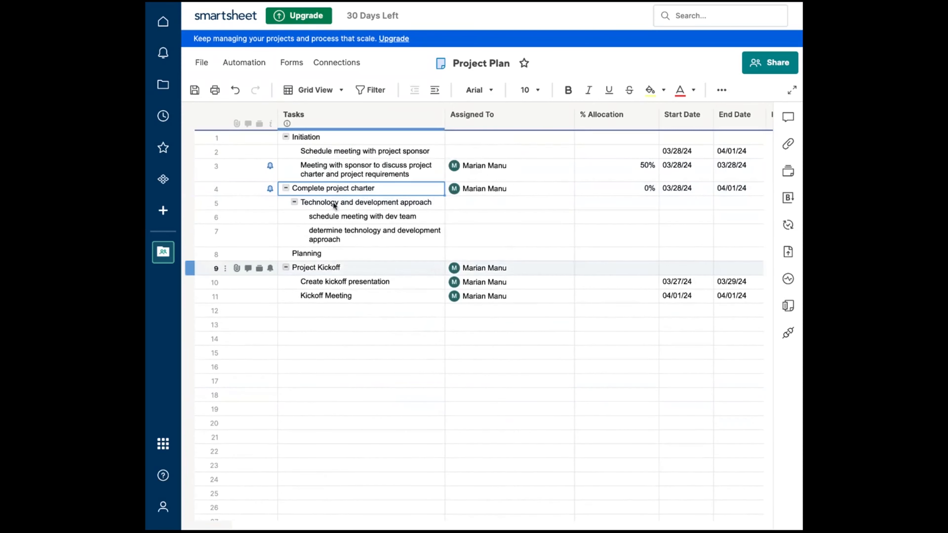
{"action": "left_click", "coordinate": [286, 189]}
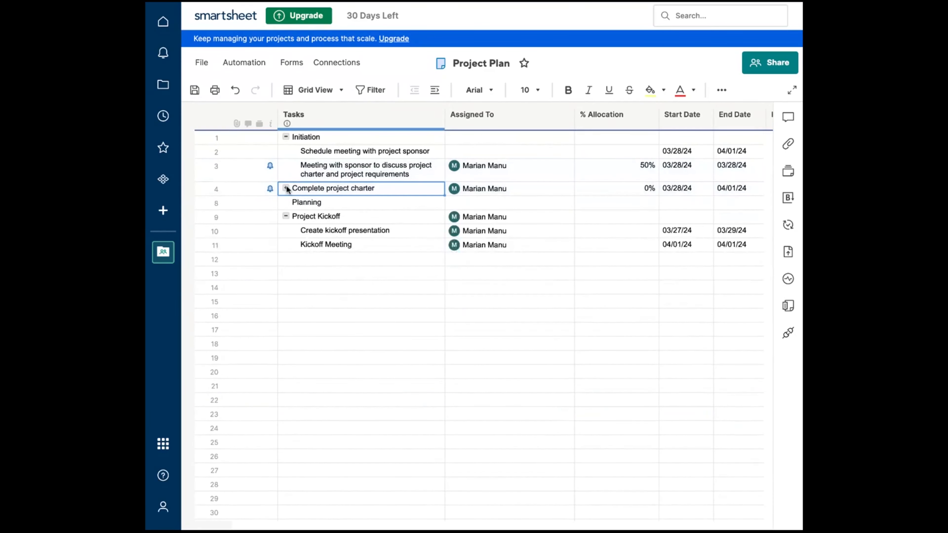
{"action": "left_click", "coordinate": [286, 189]}
{"action": "left_click", "coordinate": [286, 137]}
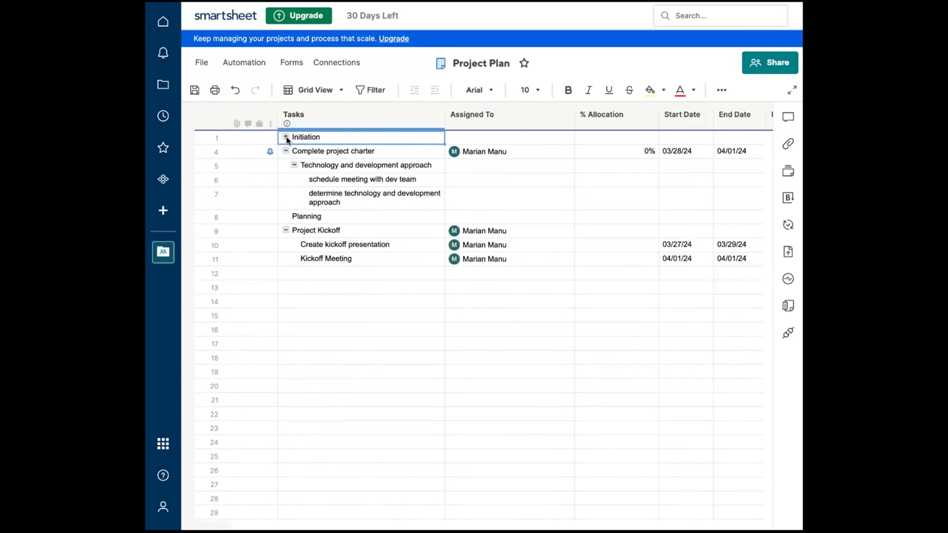
{"action": "left_click", "coordinate": [285, 137]}
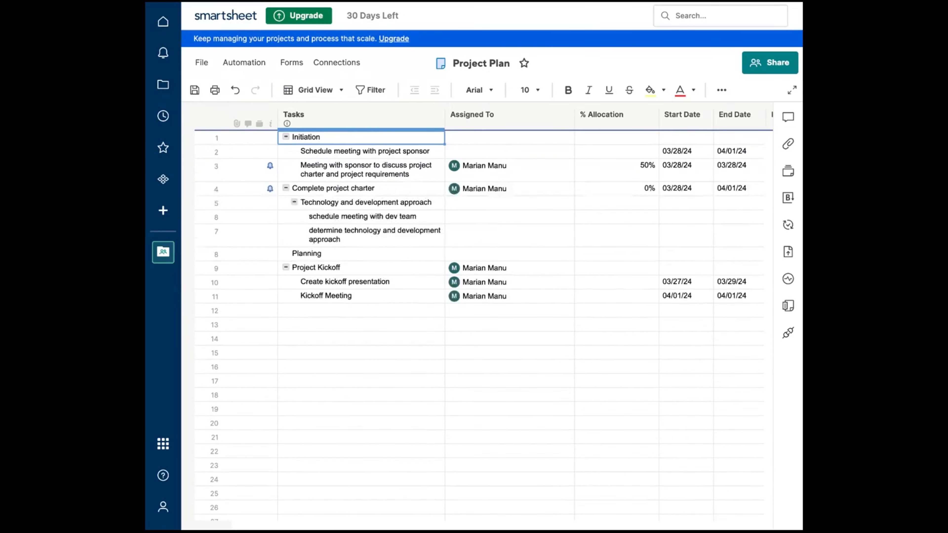
- Indent Complete project charter back under Initiation, and collapse and re-expand the Technology and development approach group
{"action": "right_click", "coordinate": [322, 186]}
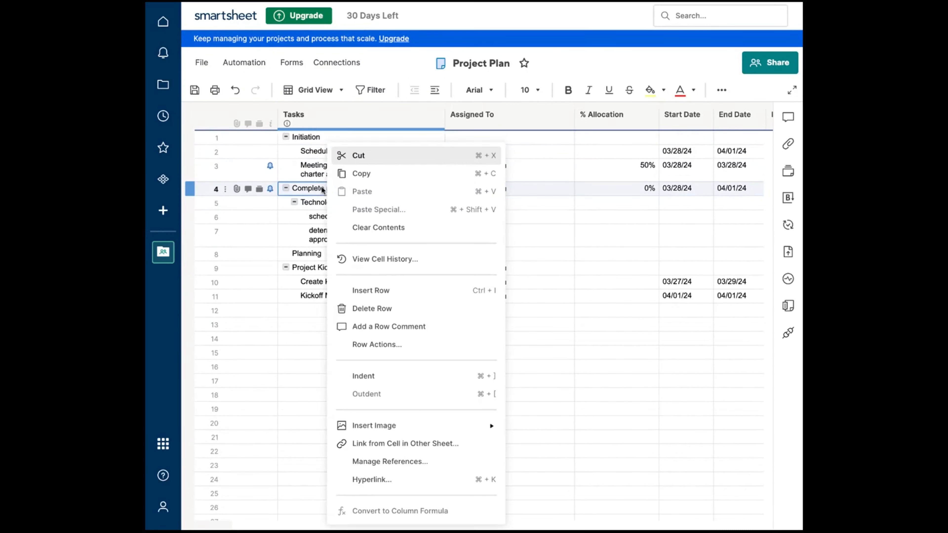
{"action": "left_click", "coordinate": [380, 385]}
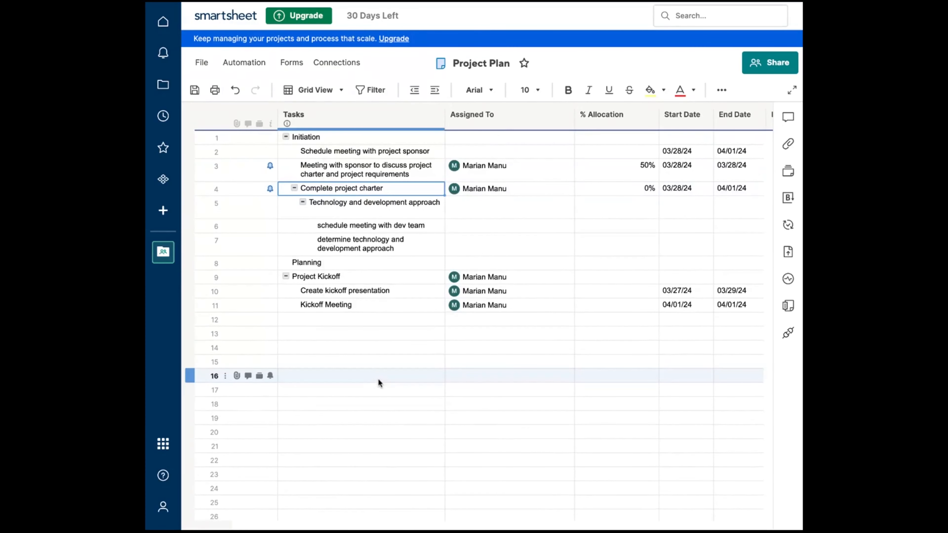
{"action": "left_click", "coordinate": [305, 209]}
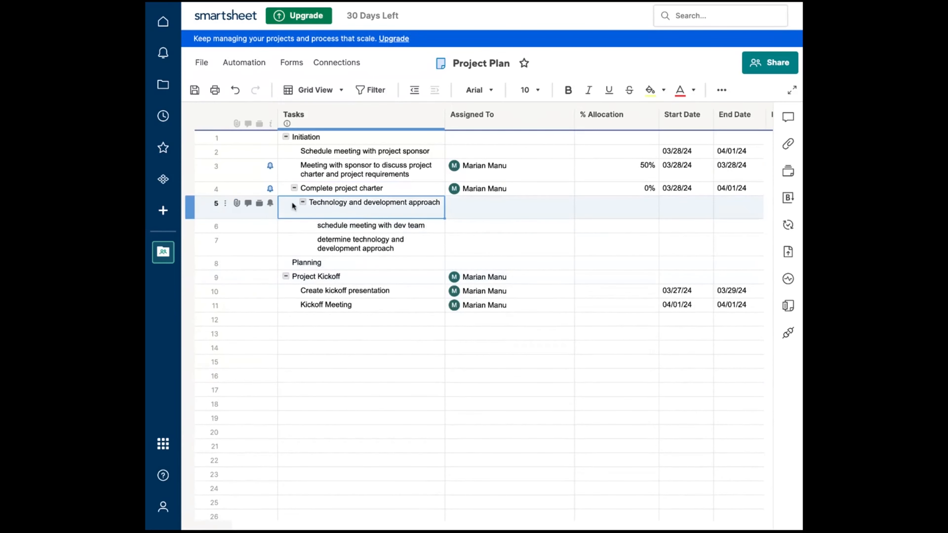
{"action": "left_click", "coordinate": [303, 201]}
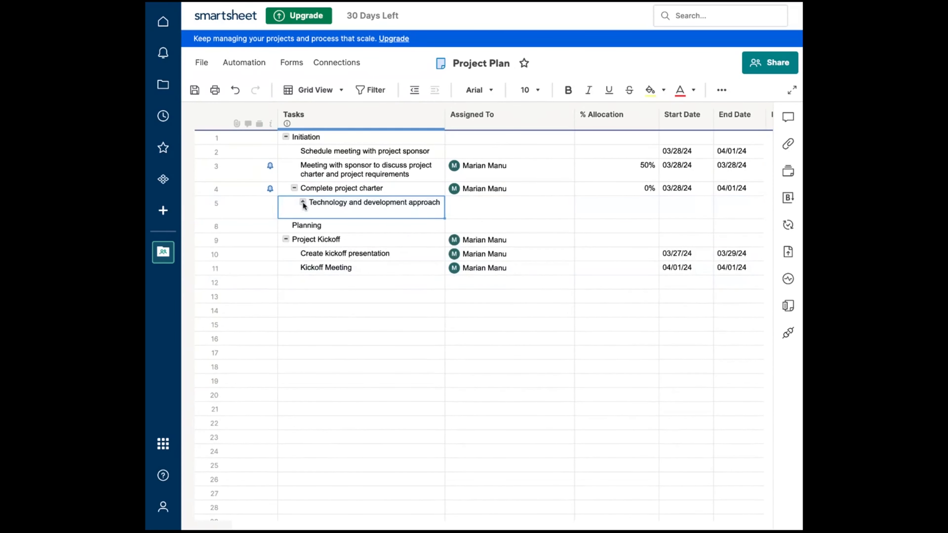
{"action": "left_click", "coordinate": [303, 202]}
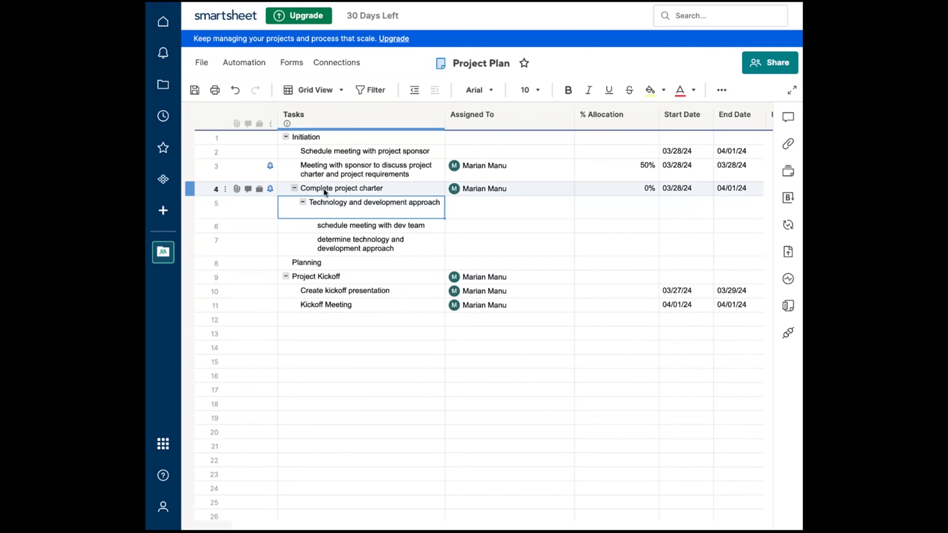
- Indent the sponsor meeting and Complete project charter tasks under Schedule meeting with project sponsor, and collapse and re-expand that group
{"action": "mouse_move", "coordinate": [323, 188]}
{"action": "left_mouse_down"}
{"action": "mouse_move", "coordinate": [325, 157]}
{"action": "mouse_move", "coordinate": [325, 171]}
{"action": "left_mouse_up"}
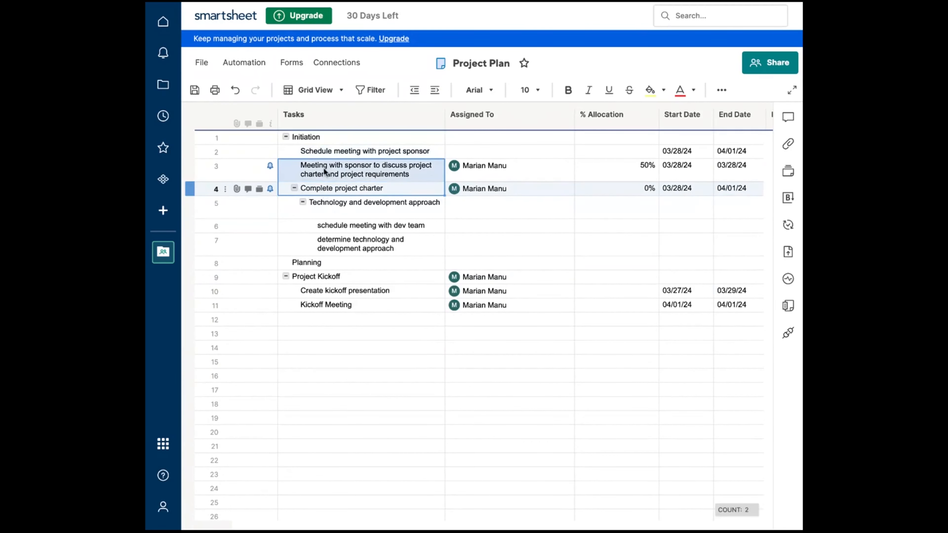
{"action": "right_click", "coordinate": [324, 171]}
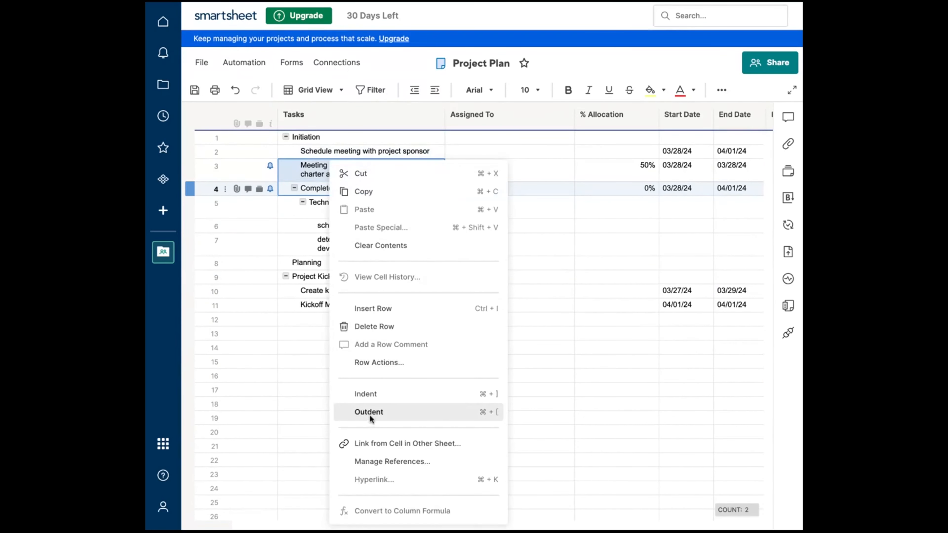
{"action": "left_click", "coordinate": [376, 396]}
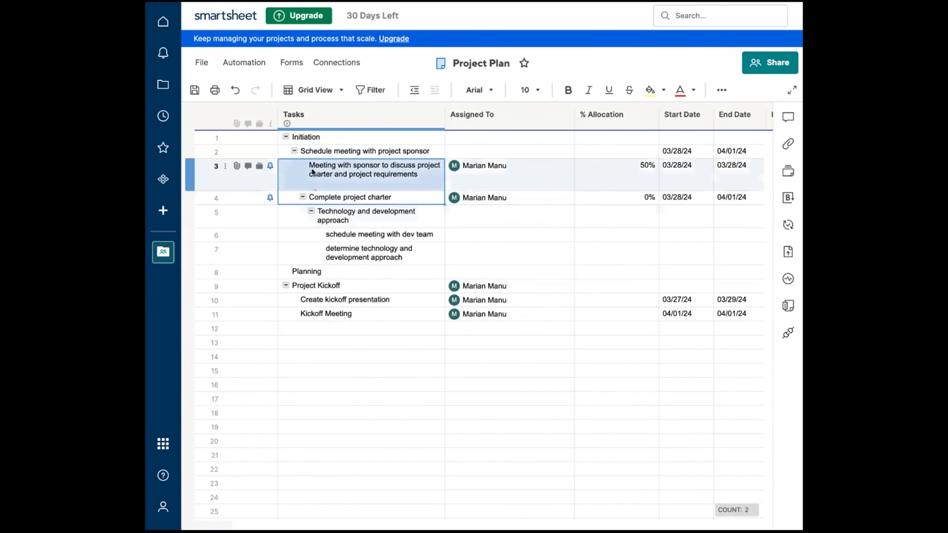
{"action": "left_click", "coordinate": [294, 151]}
{"action": "left_click", "coordinate": [294, 151]}
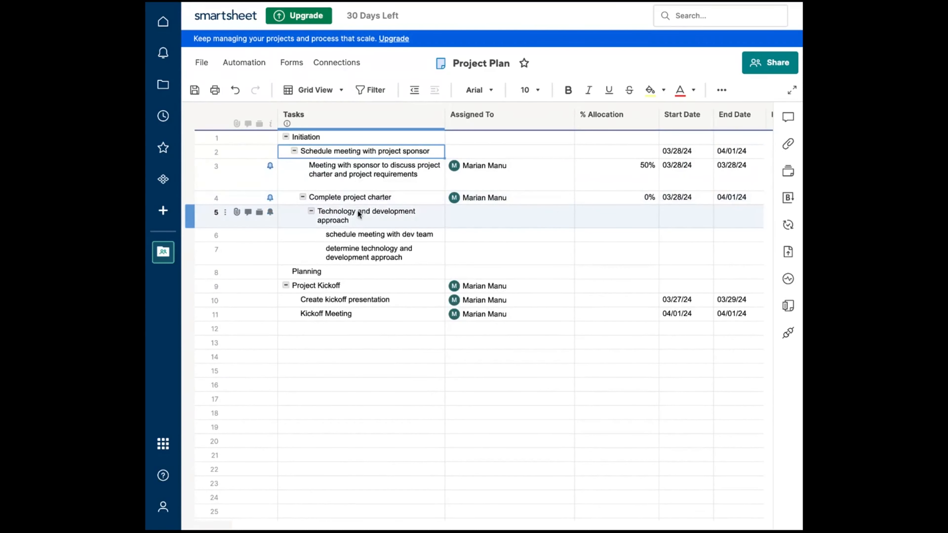
- Outdent Complete project charter two levels to the same level as Initiation, and collapse and re-expand Initiation to check
{"action": "right_click", "coordinate": [356, 199]}
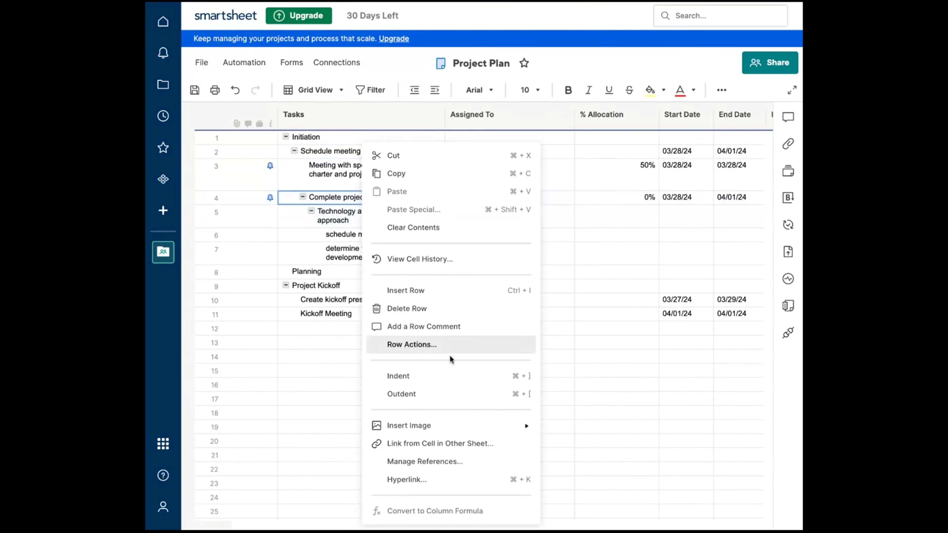
{"action": "left_click", "coordinate": [438, 395]}
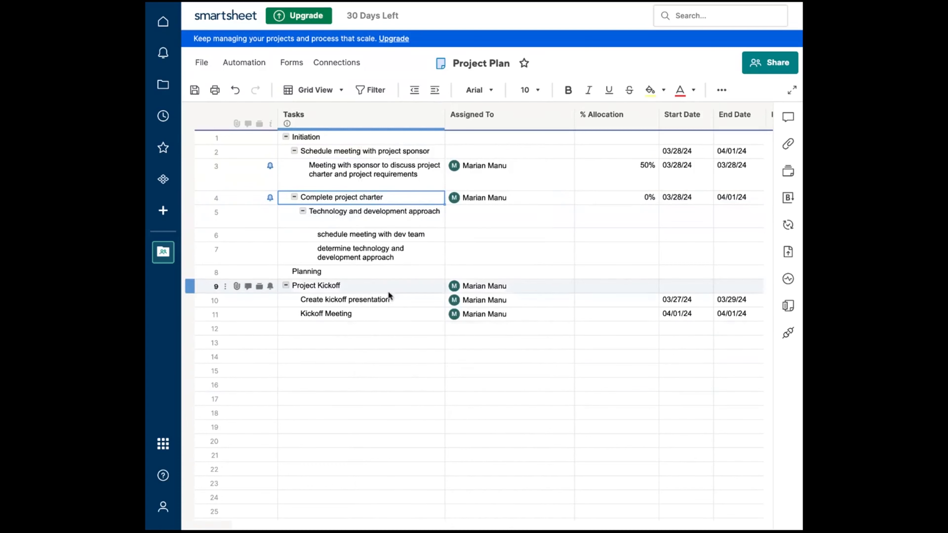
{"action": "right_click", "coordinate": [328, 199]}
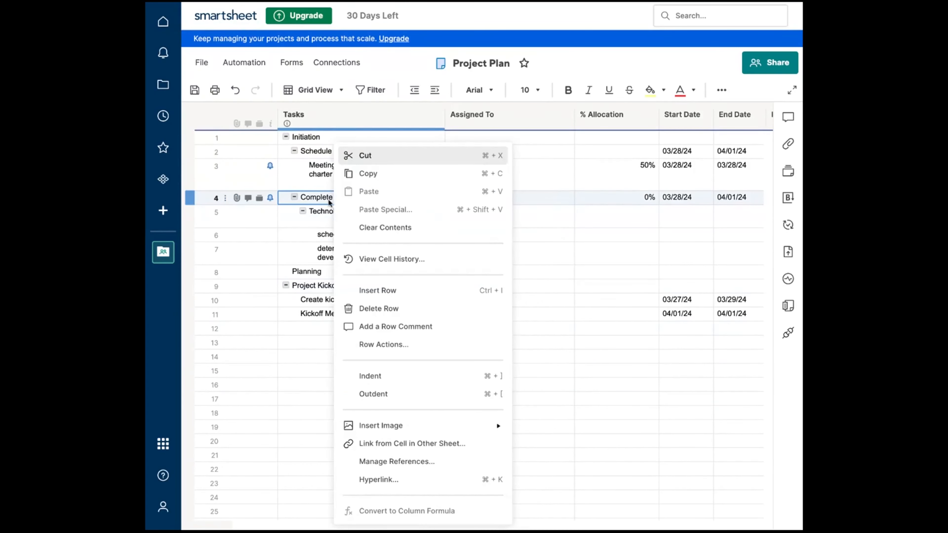
{"action": "left_click", "coordinate": [381, 394]}
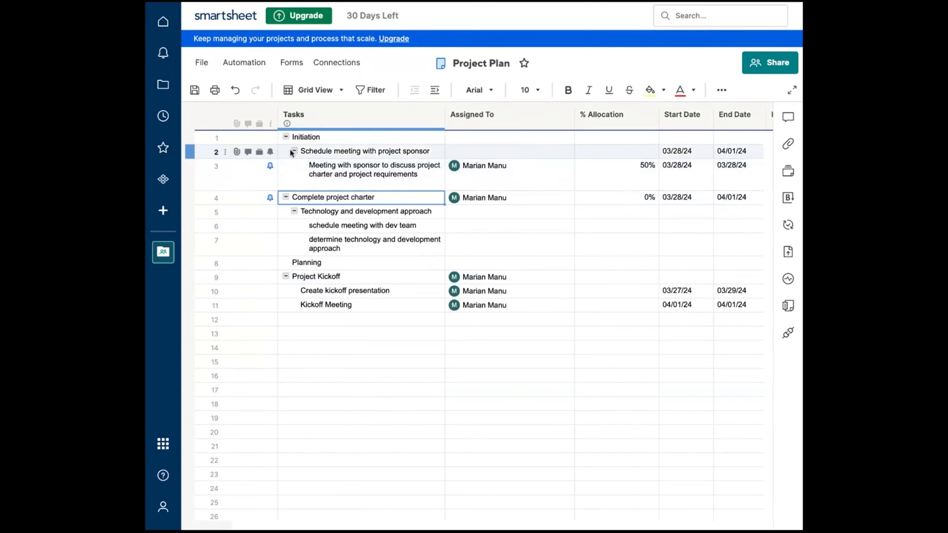
{"action": "left_click", "coordinate": [286, 137]}
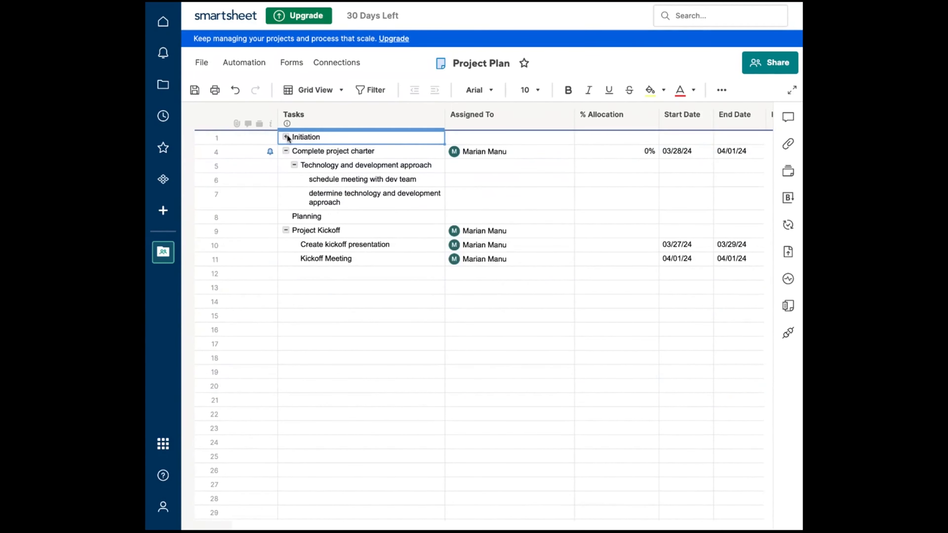
{"action": "left_click", "coordinate": [286, 137]}
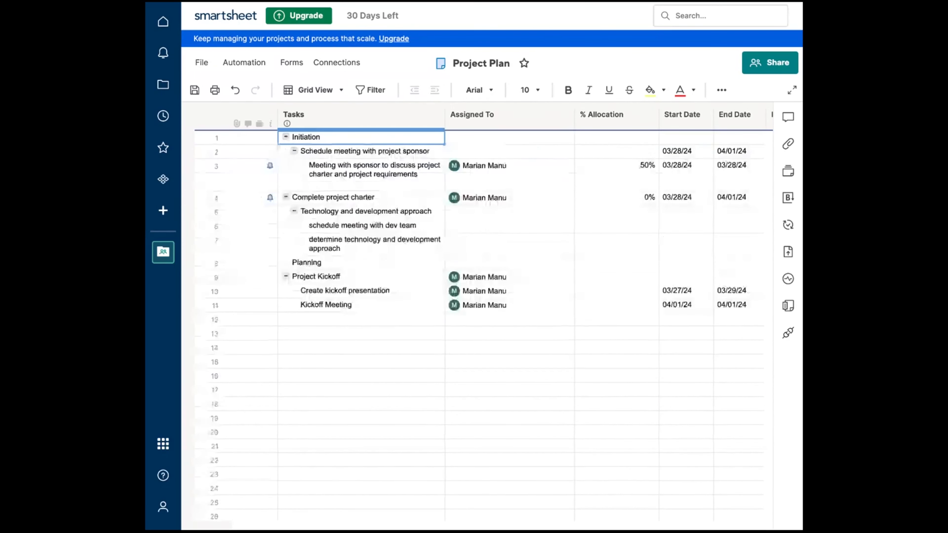
- Outdent Technology and development approach to the top level and indent it back under Complete project charter
{"action": "right_click", "coordinate": [333, 212]}
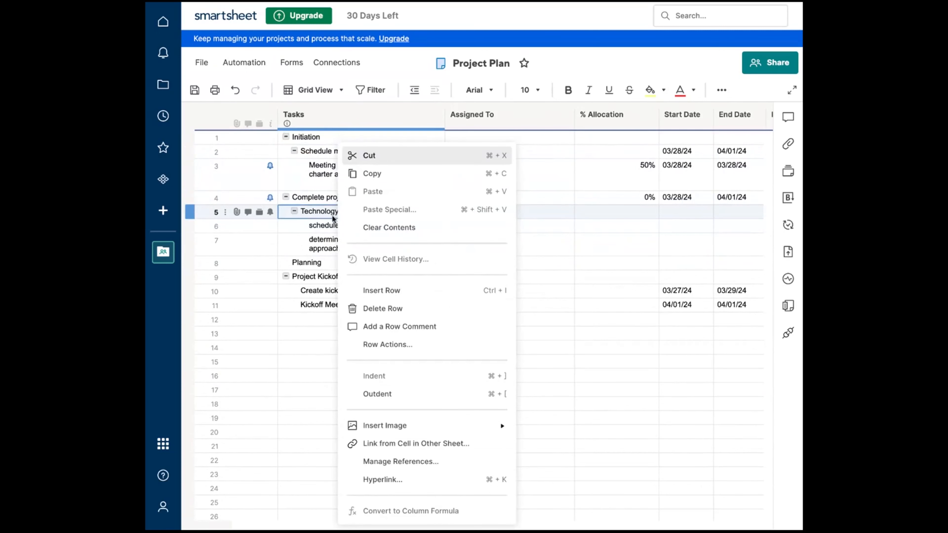
{"action": "left_click", "coordinate": [413, 392]}
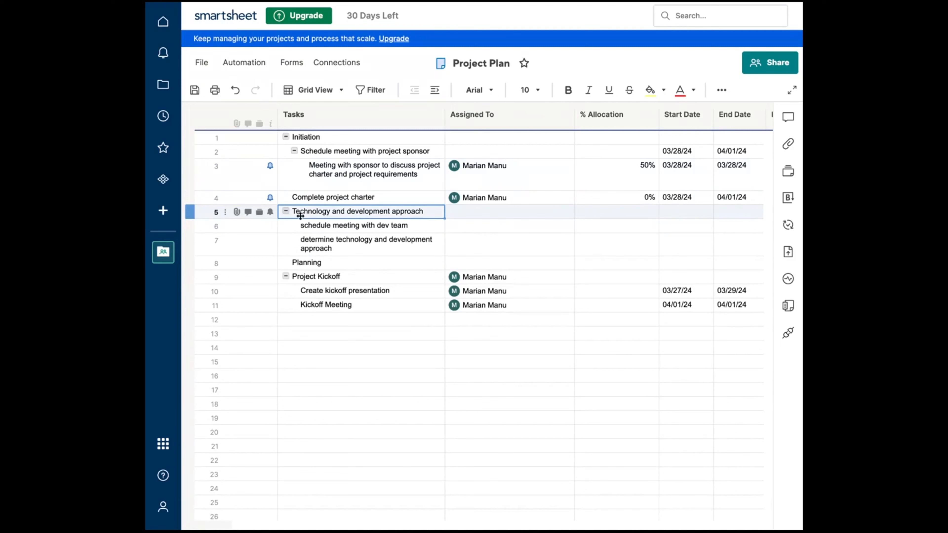
{"action": "right_click", "coordinate": [315, 213]}
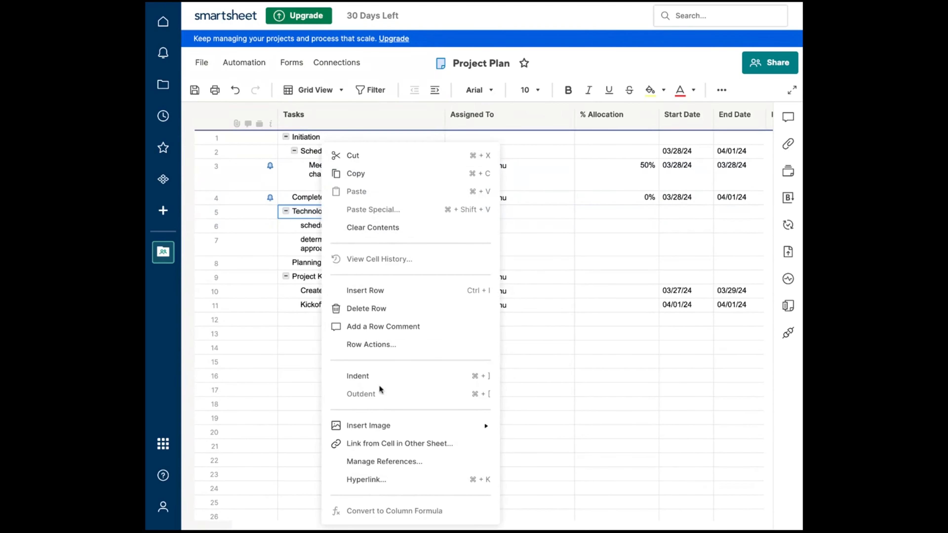
{"action": "left_click", "coordinate": [380, 377]}
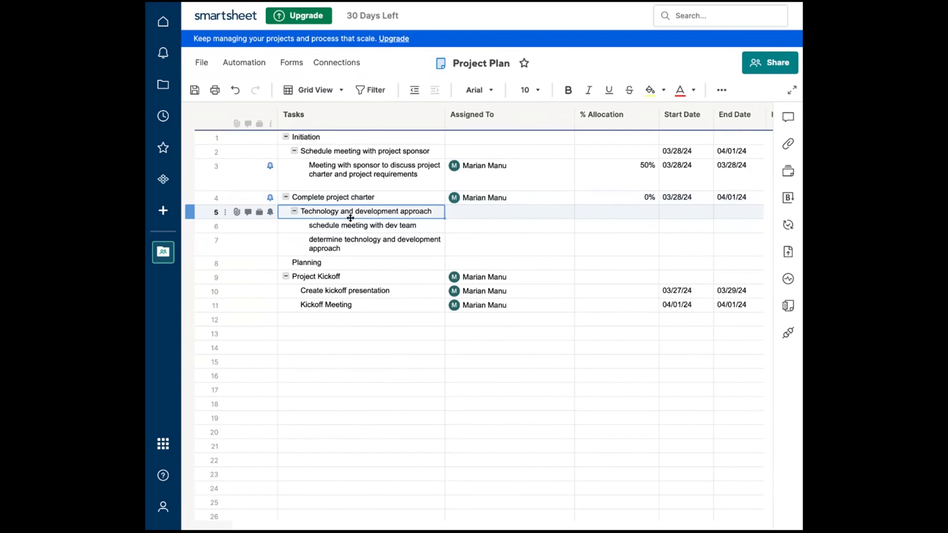
- Collapse and re-expand the Technology and development approach, Schedule meeting with project sponsor and Complete project charter groups to check their nesting
{"action": "left_click", "coordinate": [294, 211]}
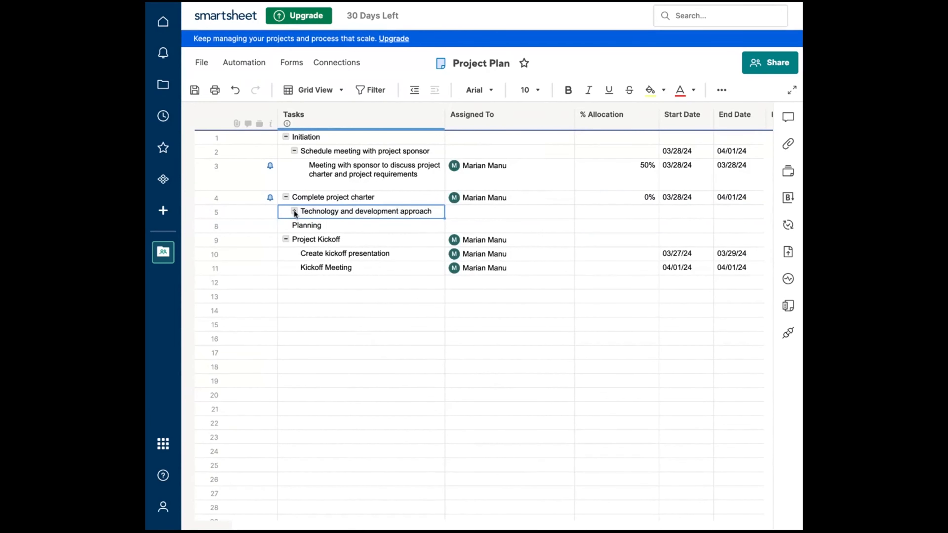
{"action": "left_click", "coordinate": [294, 211]}
{"action": "left_click", "coordinate": [295, 151]}
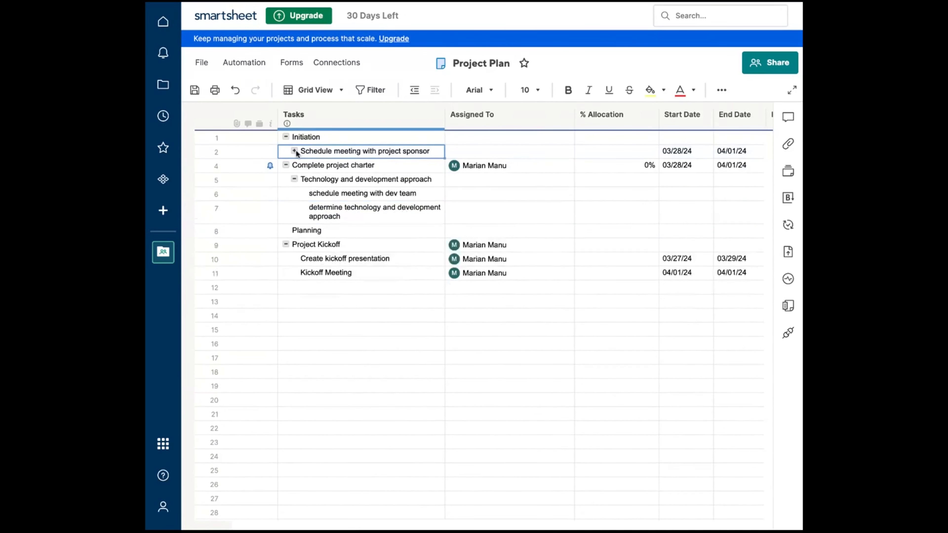
{"action": "left_click", "coordinate": [286, 165]}
{"action": "left_click", "coordinate": [286, 166]}
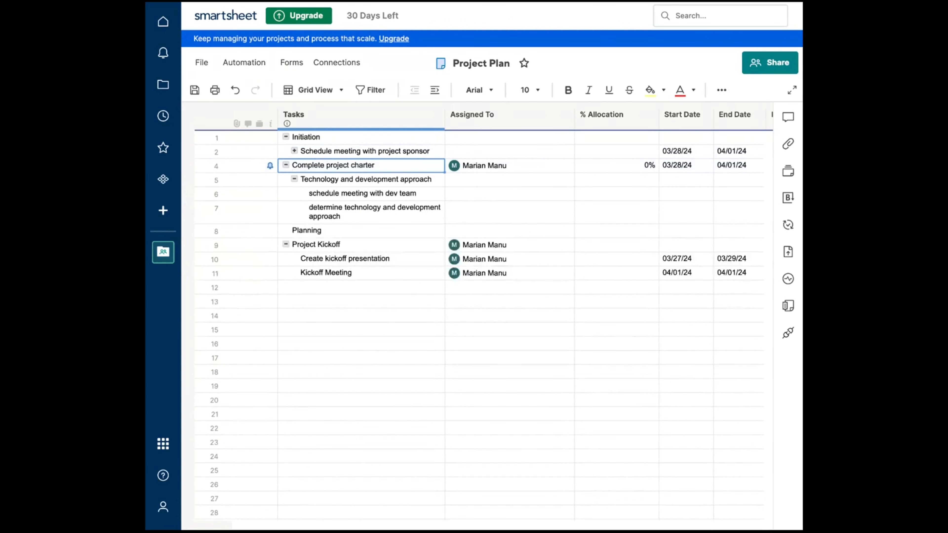
{"action": "left_click", "coordinate": [294, 150]}
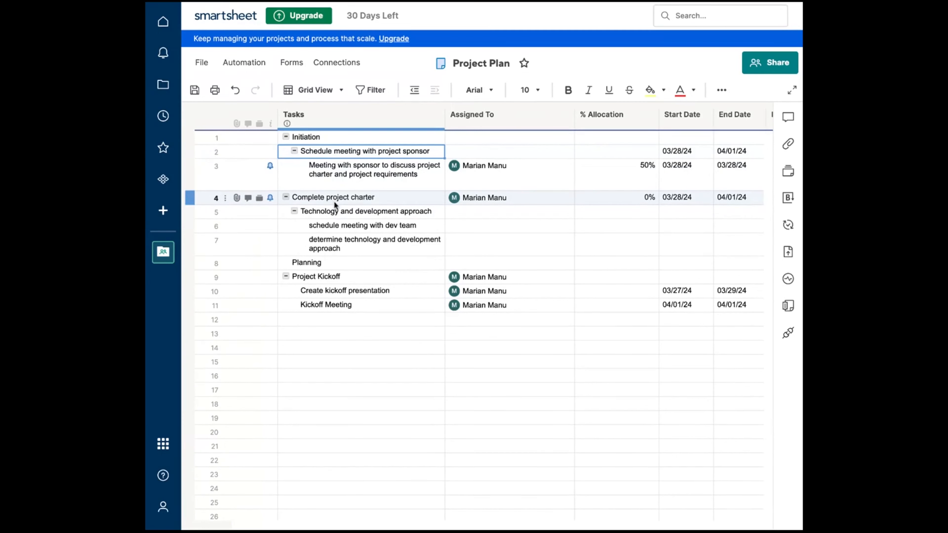
- Insert a blank row above Complete project charter, and collapse and re-expand Schedule meeting with project sponsor to check its nesting
{"action": "right_click", "coordinate": [186, 192]}
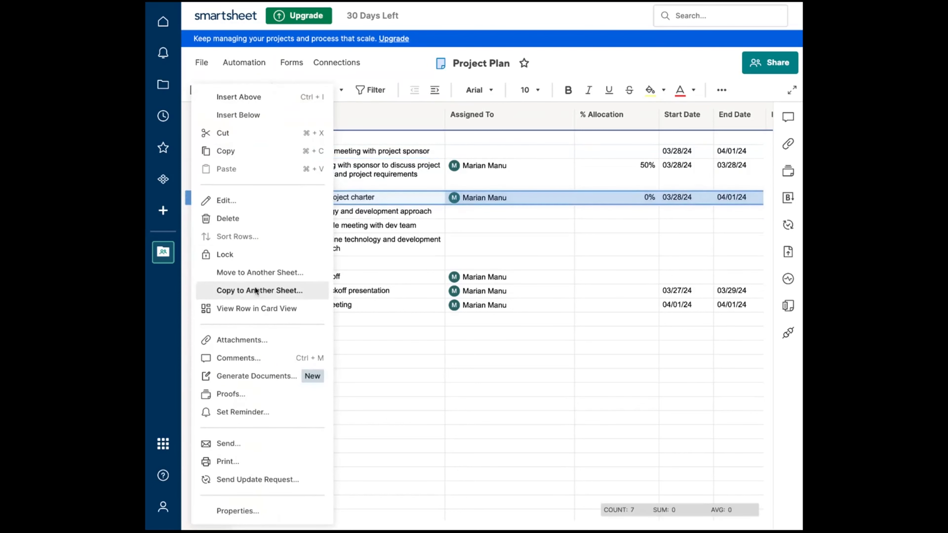
{"action": "left_click", "coordinate": [273, 97]}
{"action": "left_click", "coordinate": [295, 155]}
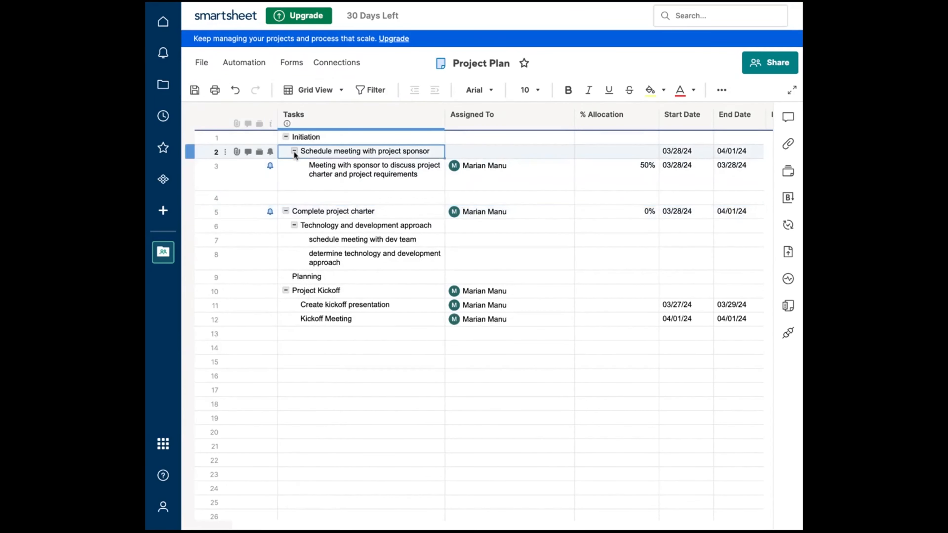
{"action": "left_click", "coordinate": [294, 151]}
{"action": "left_click", "coordinate": [294, 151]}
- Name the new blank row "Complete project charter" and assign it to the same team member as the sponsor meeting
{"action": "left_click", "coordinate": [343, 200]}
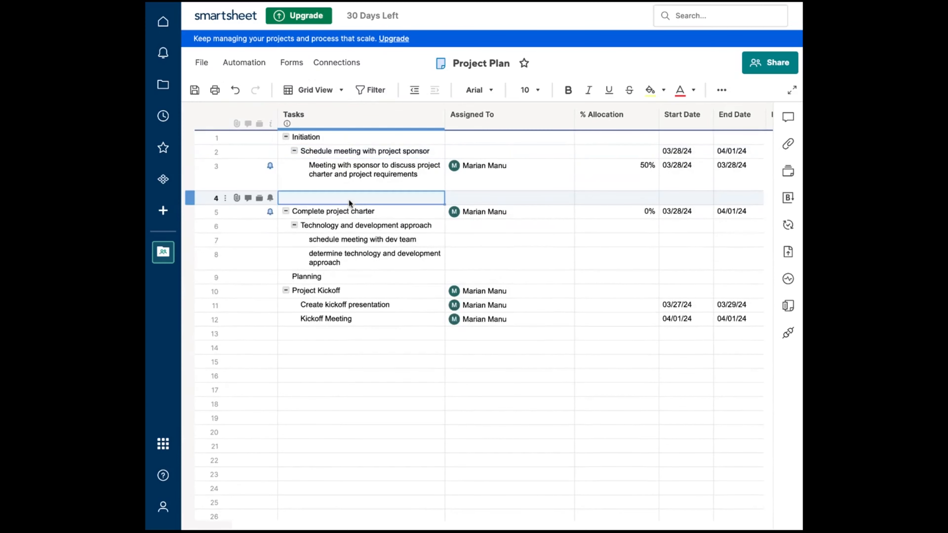
{"action": "type", "text": "Comp"}
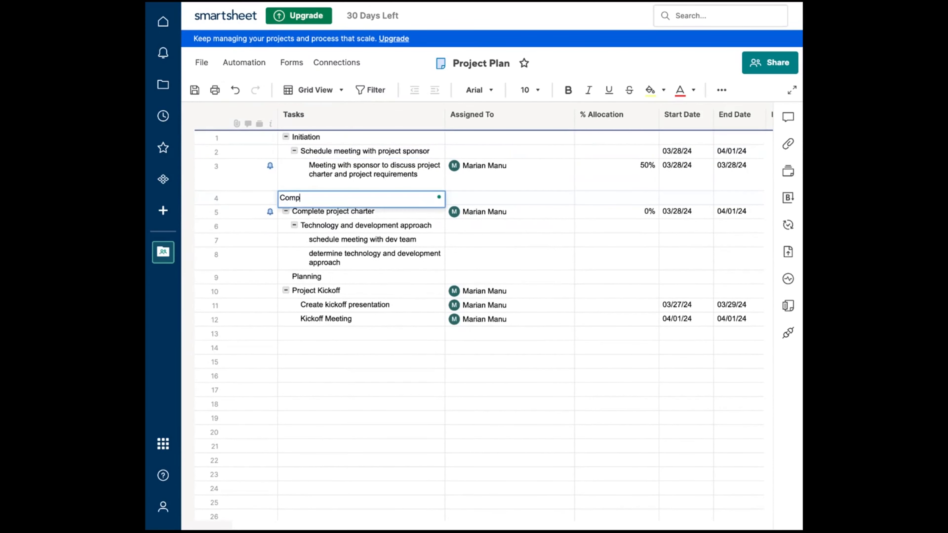
{"action": "type", "text": "lete project charter"}
{"action": "left_click", "coordinate": [490, 198]}
{"action": "type", "text": "marian"}
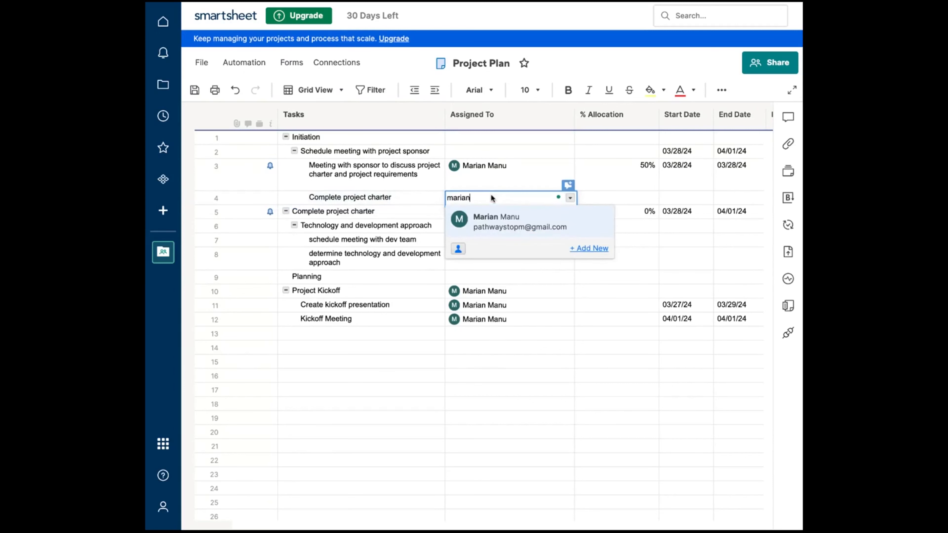
{"action": "key", "text": "Return"}
- Set the nested Complete project charter task's start date to 03/28/24 and its end date to 04/01/24
{"action": "left_click", "coordinate": [683, 198]}
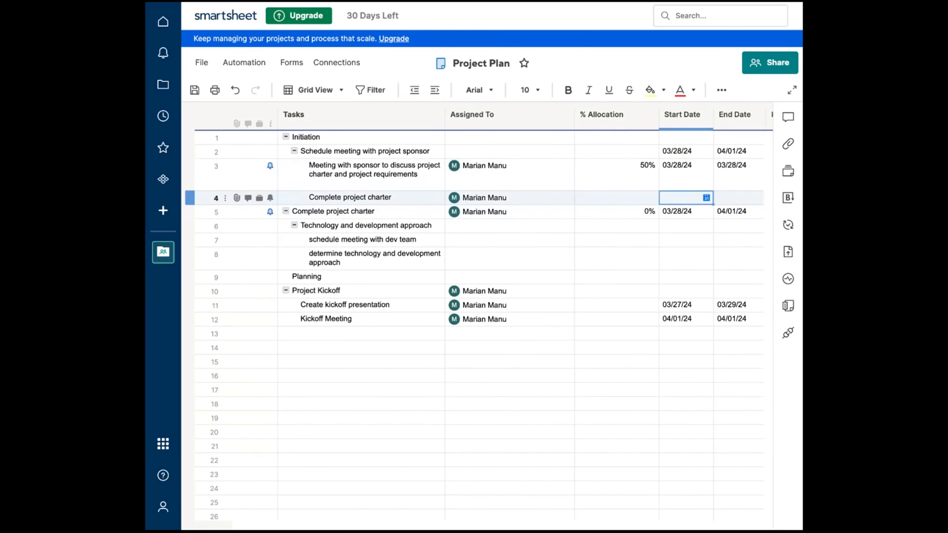
{"action": "left_click", "coordinate": [708, 196]}
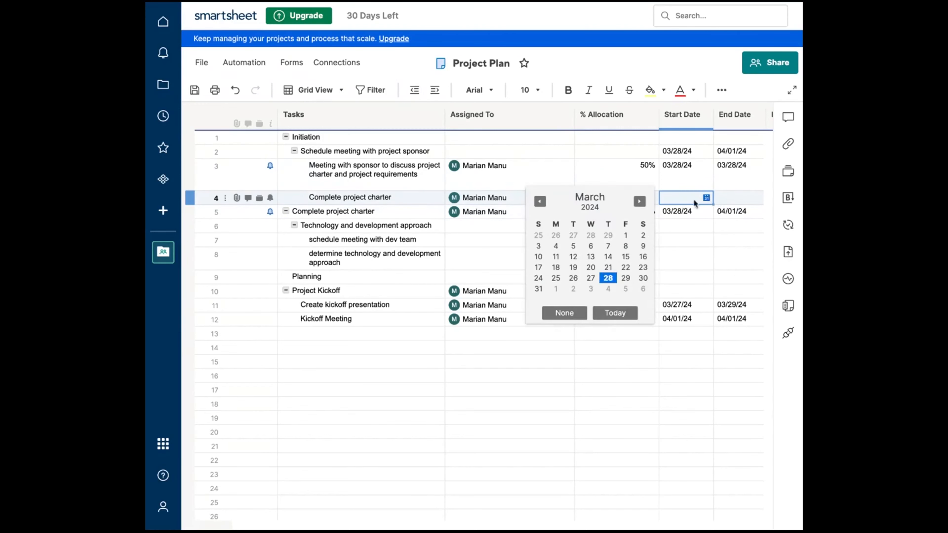
{"action": "left_click", "coordinate": [608, 275]}
{"action": "left_click", "coordinate": [740, 195]}
{"action": "left_click", "coordinate": [759, 197]}
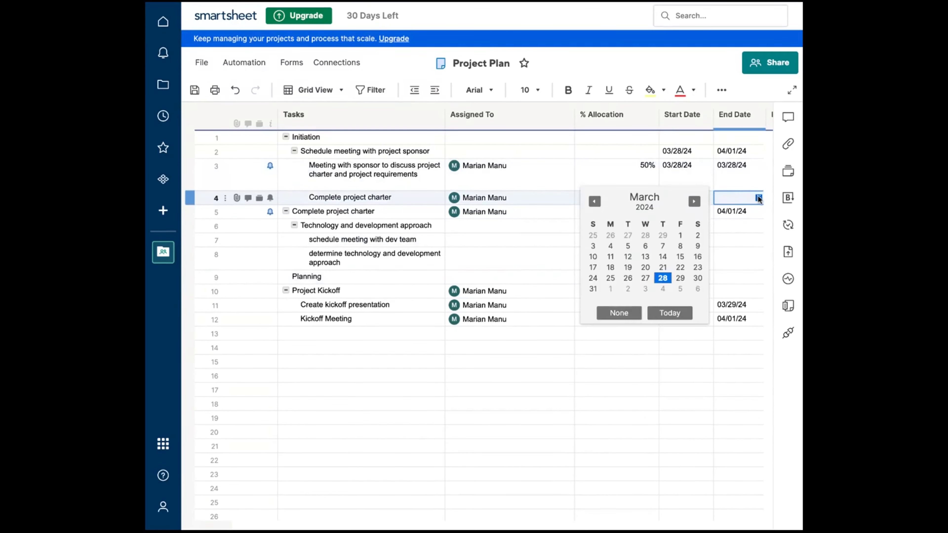
{"action": "left_click", "coordinate": [610, 289]}
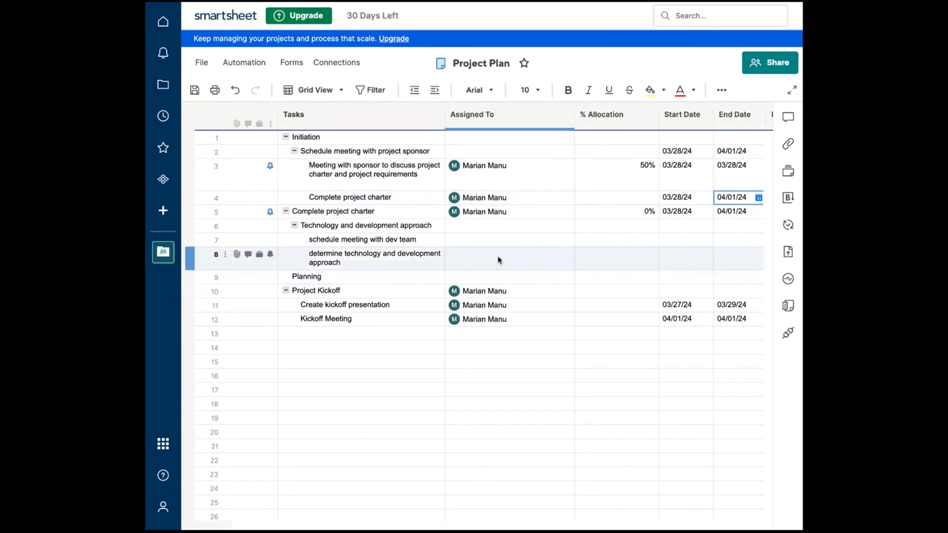
{"action": "left_click", "coordinate": [519, 275]}
- Collapse and re-expand Schedule meeting with project sponsor to check that its two subtasks are nested under it
{"action": "left_click_drag", "start_coordinate": [352, 165], "coordinate": [346, 198]}
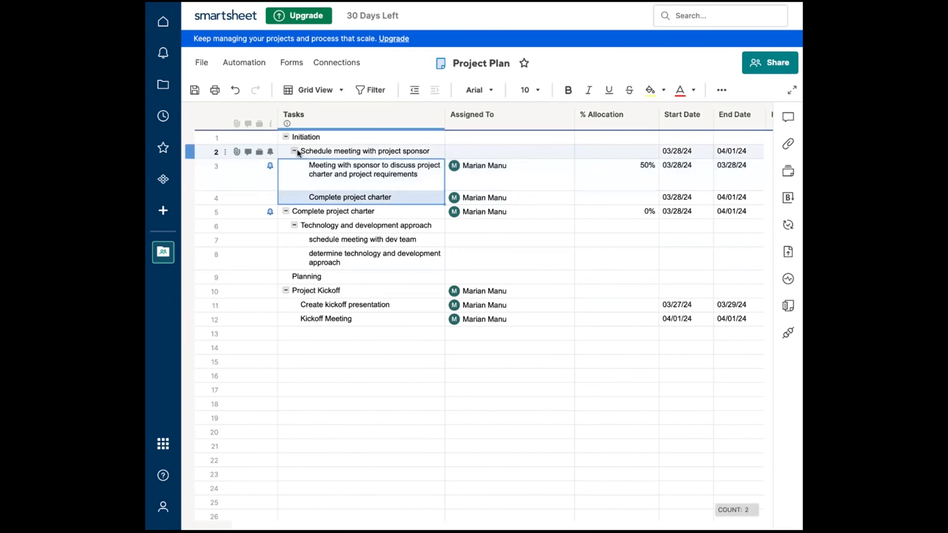
{"action": "right_click", "coordinate": [314, 176]}
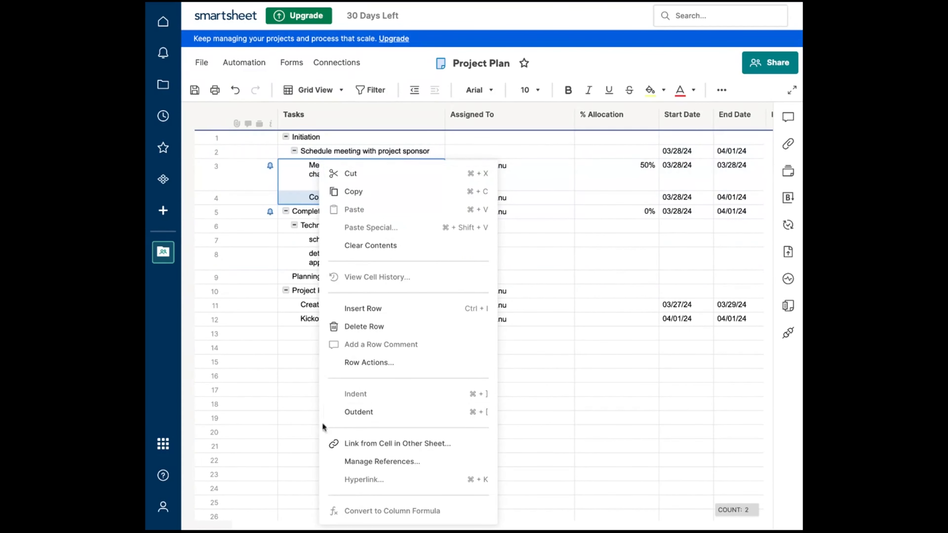
{"action": "left_click", "coordinate": [297, 366]}
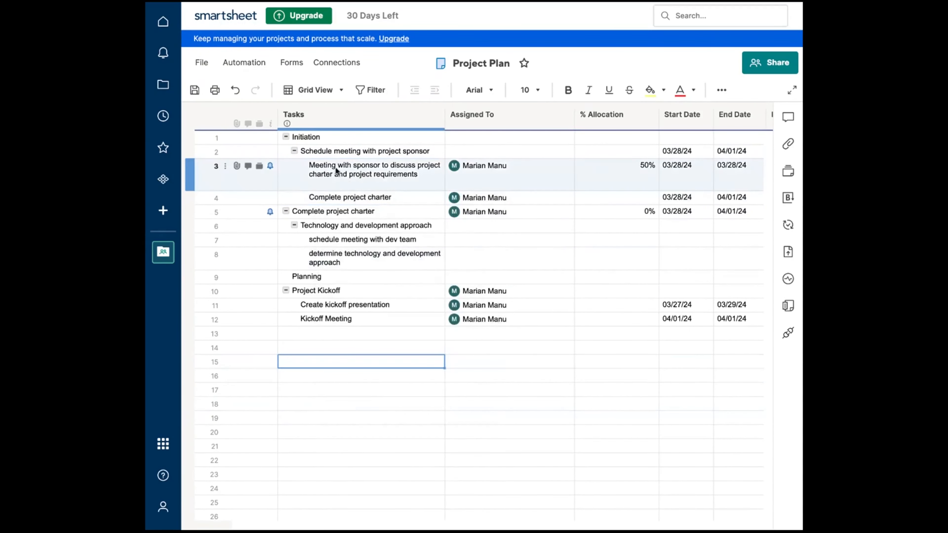
{"action": "left_click", "coordinate": [293, 153]}
{"action": "left_click", "coordinate": [294, 151]}
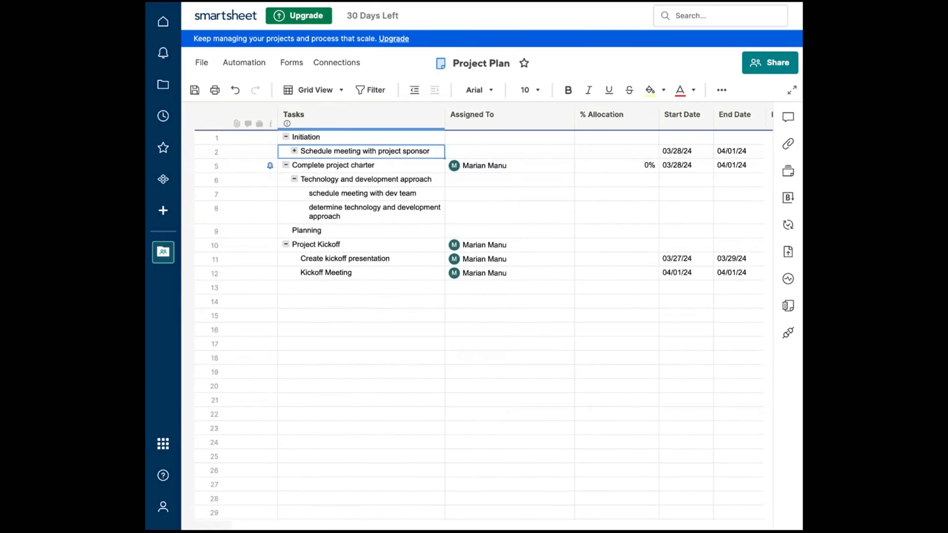
{"action": "left_click", "coordinate": [294, 151]}
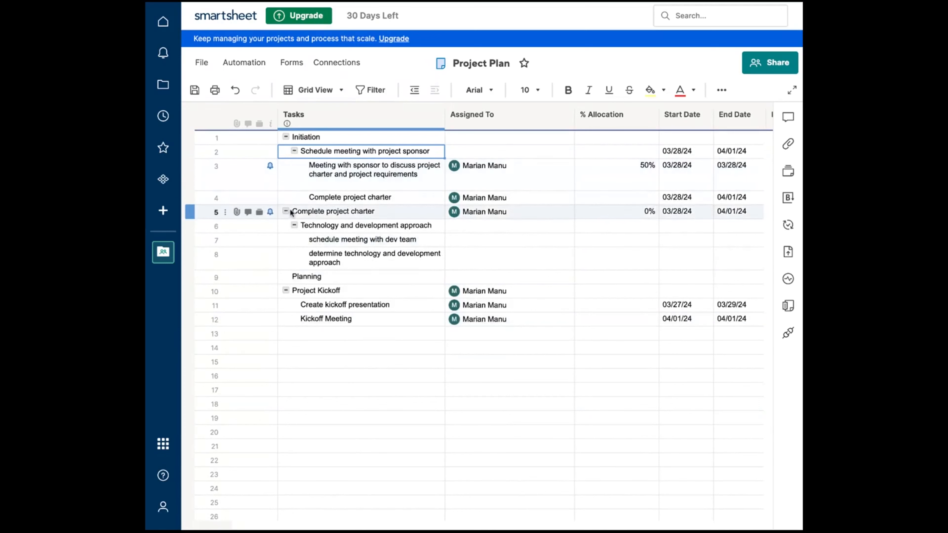
- Outdent Technology and development approach so it no longer sits under the Complete project charter row
{"action": "left_click", "coordinate": [327, 226]}
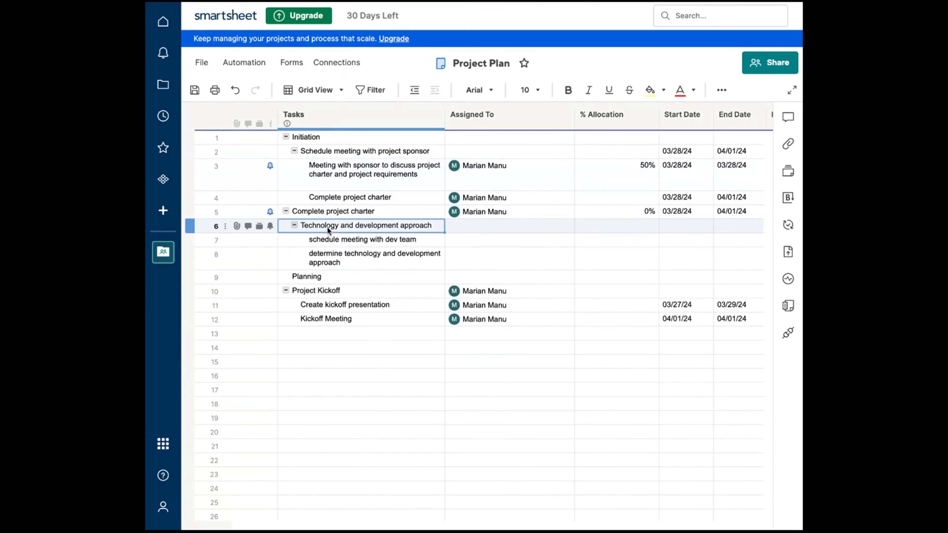
{"action": "right_click", "coordinate": [327, 226]}
{"action": "left_click", "coordinate": [369, 396]}
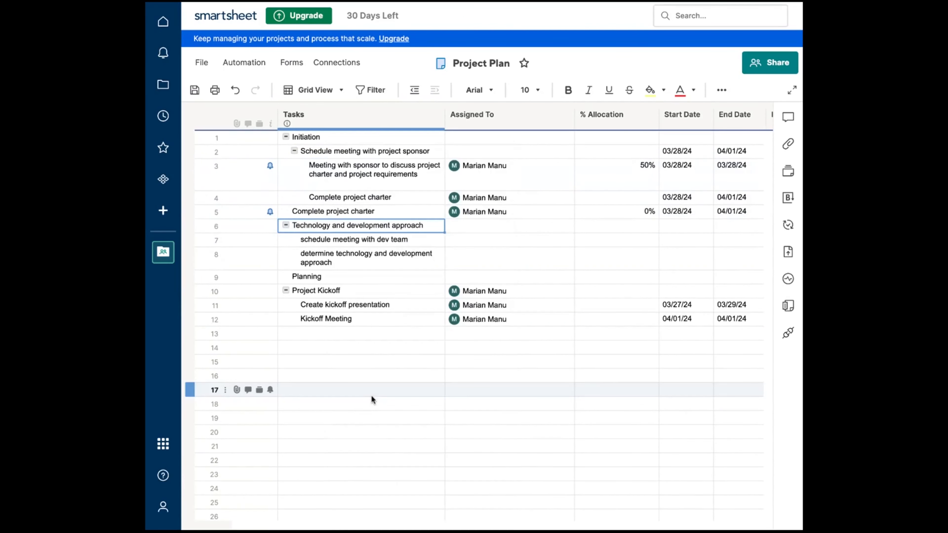
- Delete the duplicate top-level Complete project charter row directly above Technology and development approach
{"action": "left_click", "coordinate": [302, 212]}
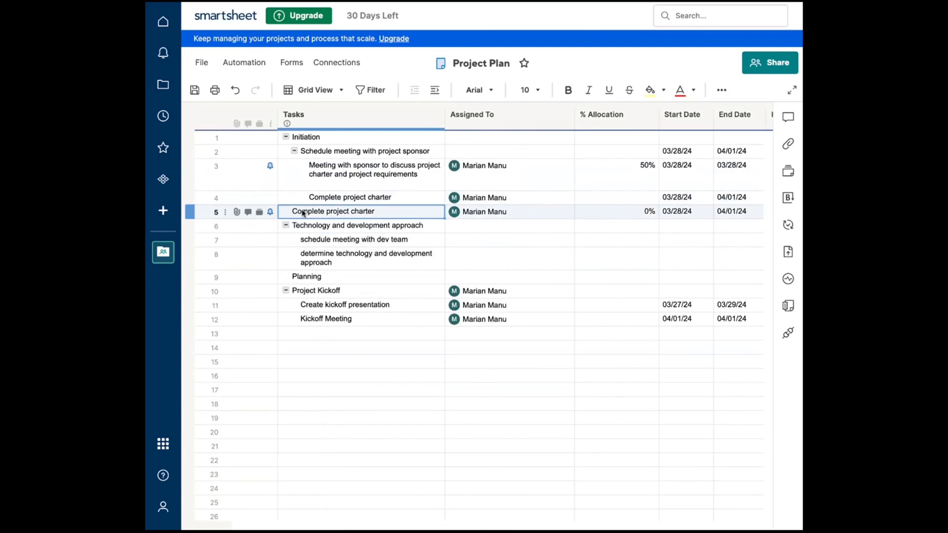
{"action": "left_click", "coordinate": [192, 213]}
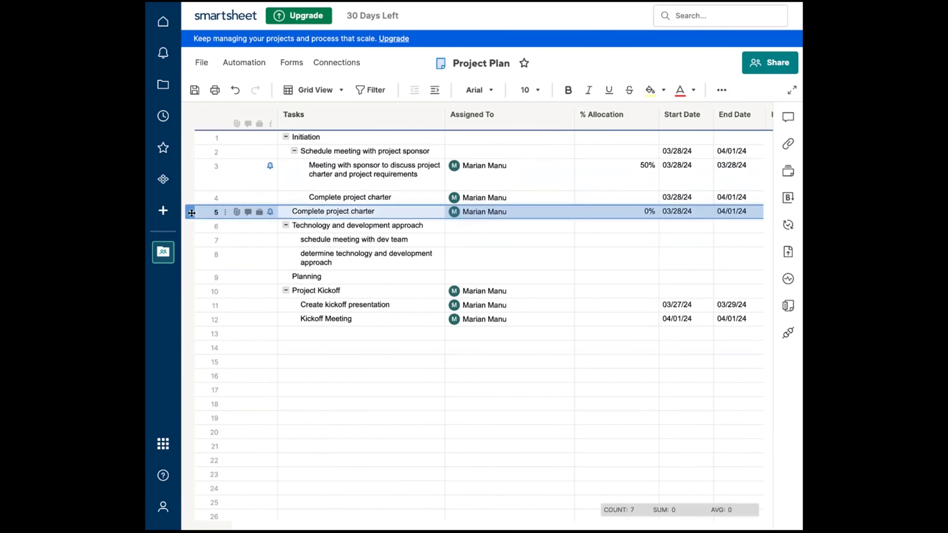
{"action": "right_click", "coordinate": [192, 213]}
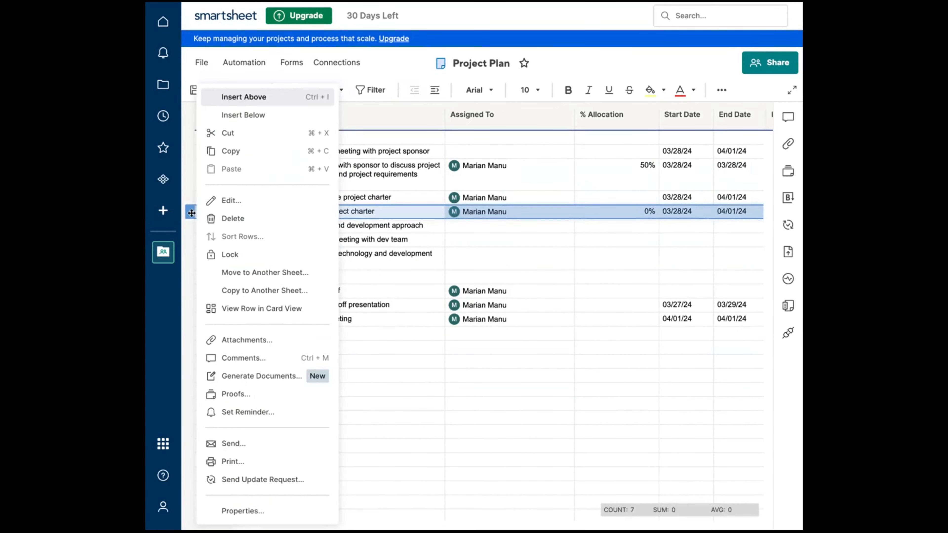
{"action": "left_click", "coordinate": [247, 223]}
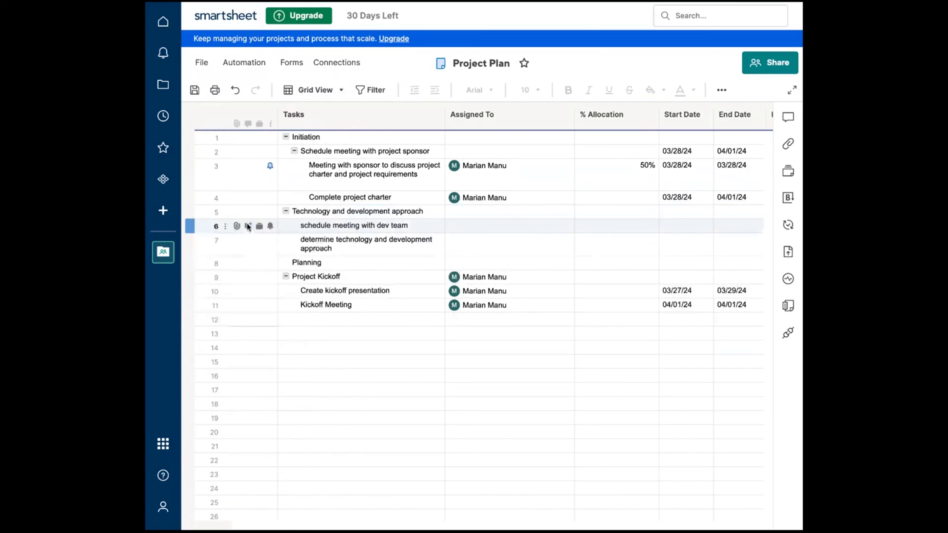
- Collapse and re-expand the Technology and development approach and Initiation groups to check their nesting
{"action": "left_click", "coordinate": [286, 211]}
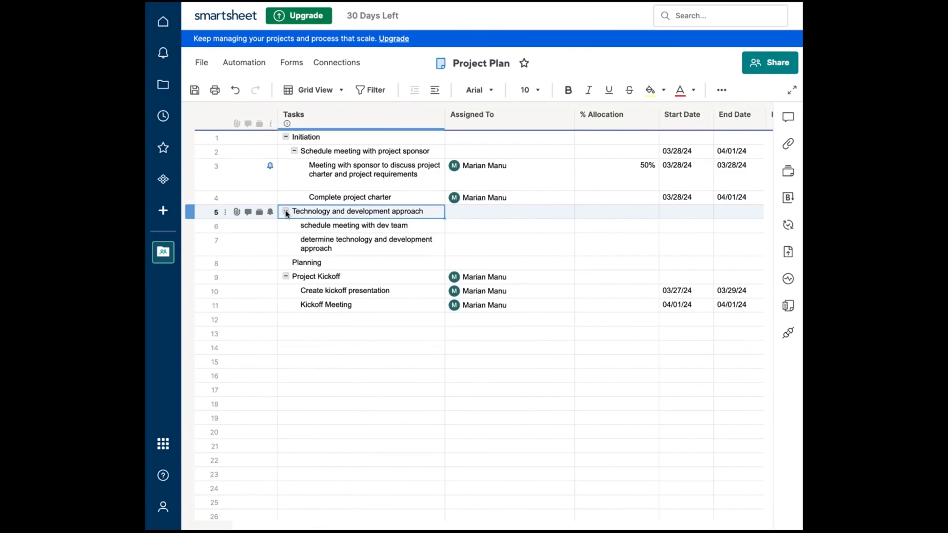
{"action": "left_click", "coordinate": [285, 211]}
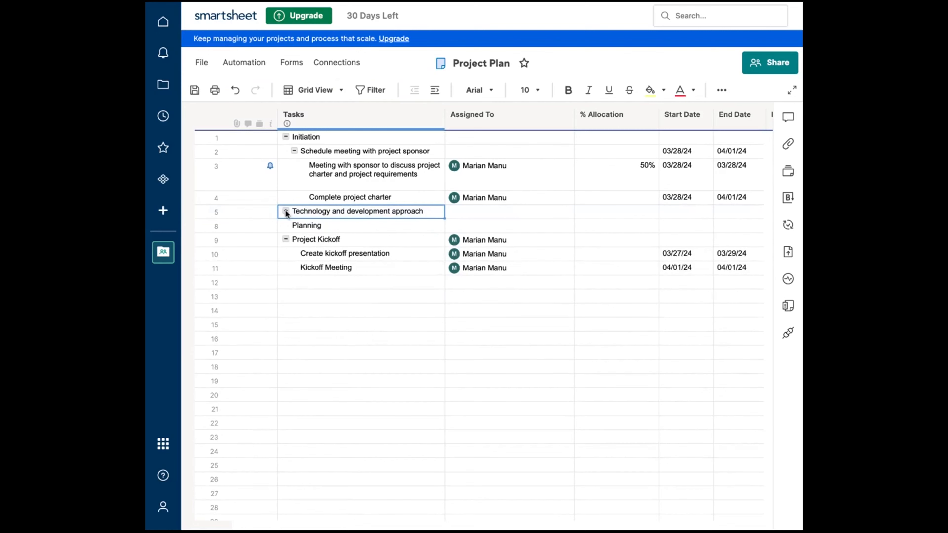
{"action": "left_click", "coordinate": [286, 212]}
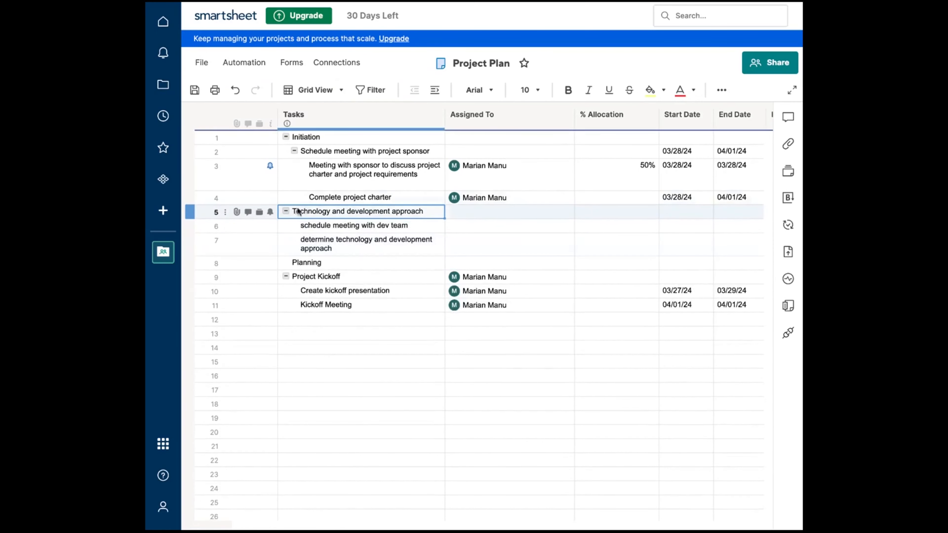
{"action": "left_click", "coordinate": [286, 137]}
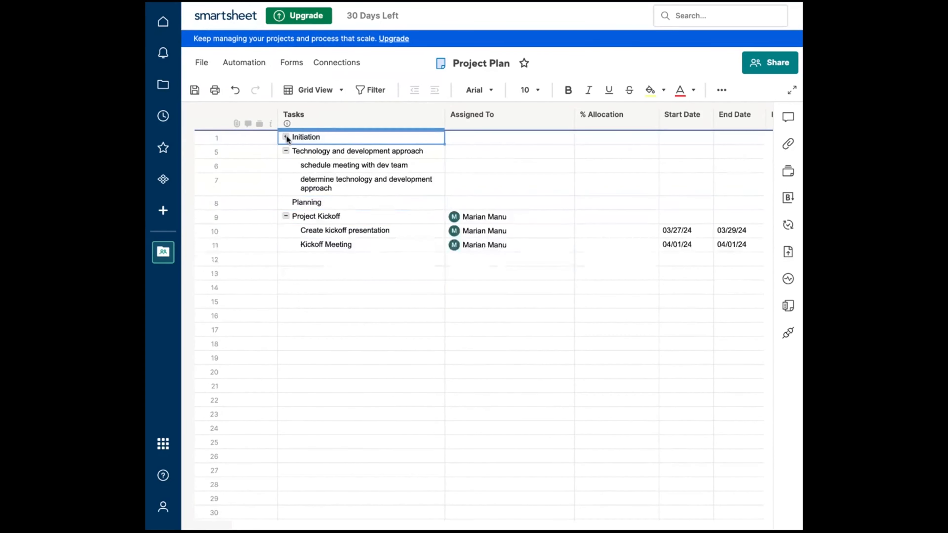
{"action": "left_click", "coordinate": [286, 137]}
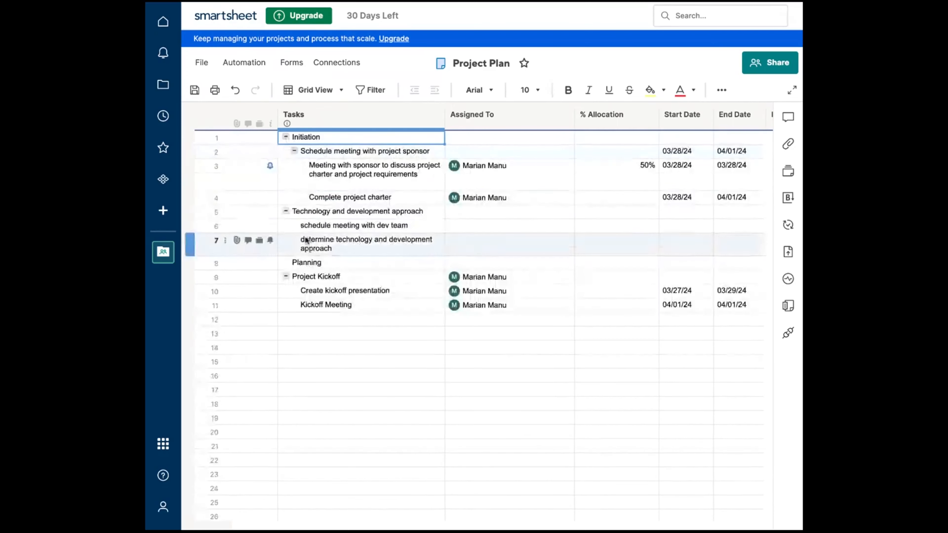
- Indent Technology and development approach under Initiation and save the sheet
{"action": "right_click", "coordinate": [350, 217]}
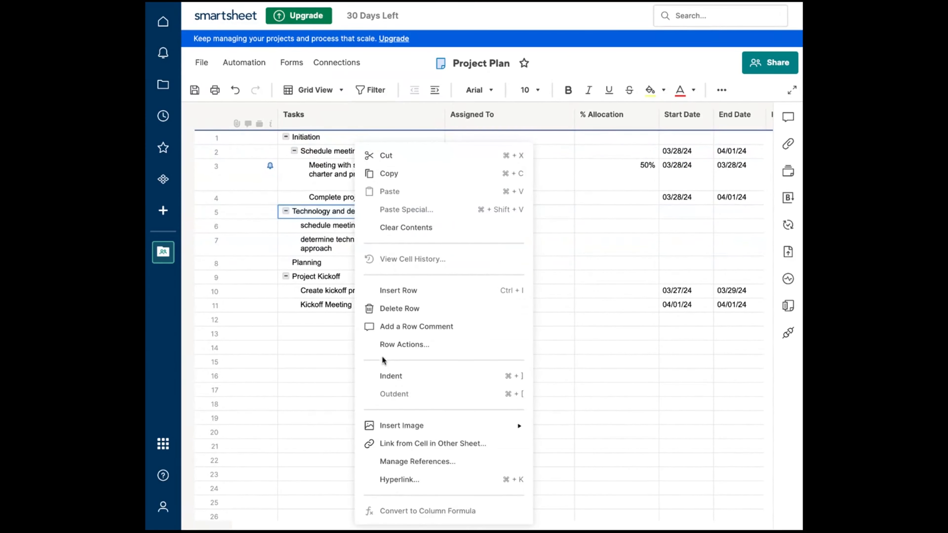
{"action": "left_click", "coordinate": [415, 373]}
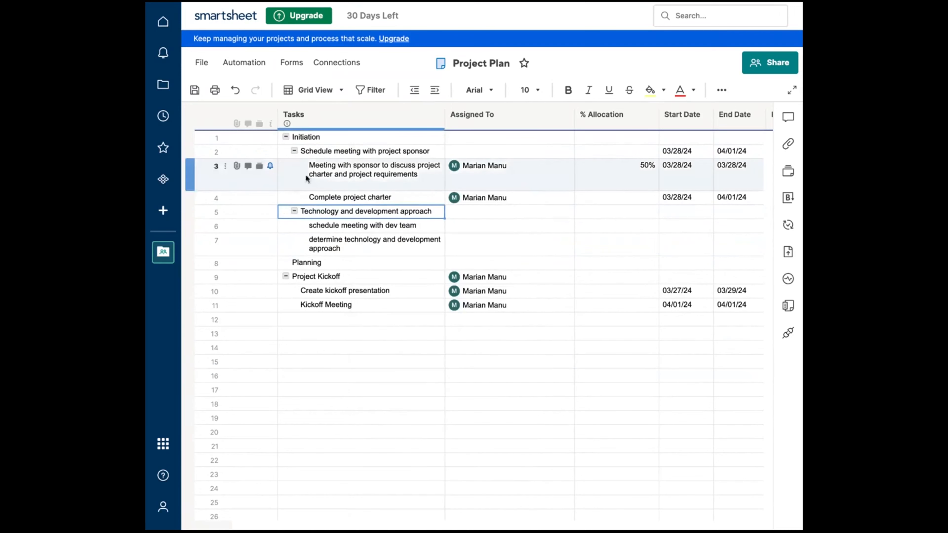
{"action": "left_click", "coordinate": [286, 138]}
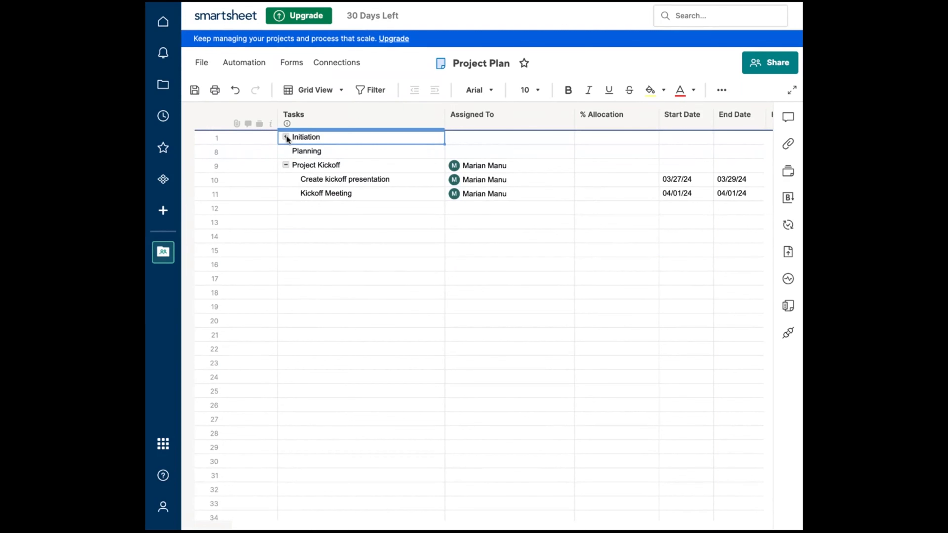
{"action": "left_click", "coordinate": [286, 137]}
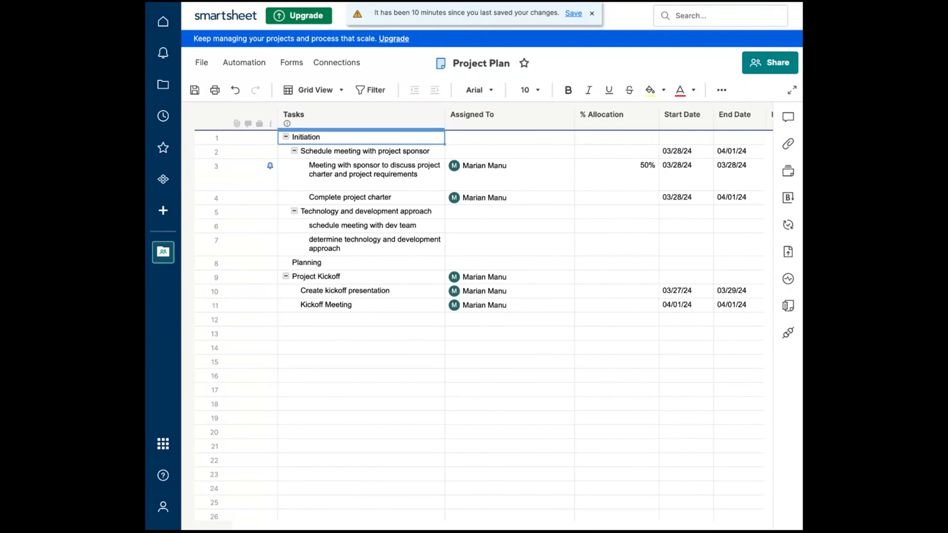
{"action": "left_click", "coordinate": [573, 15]}
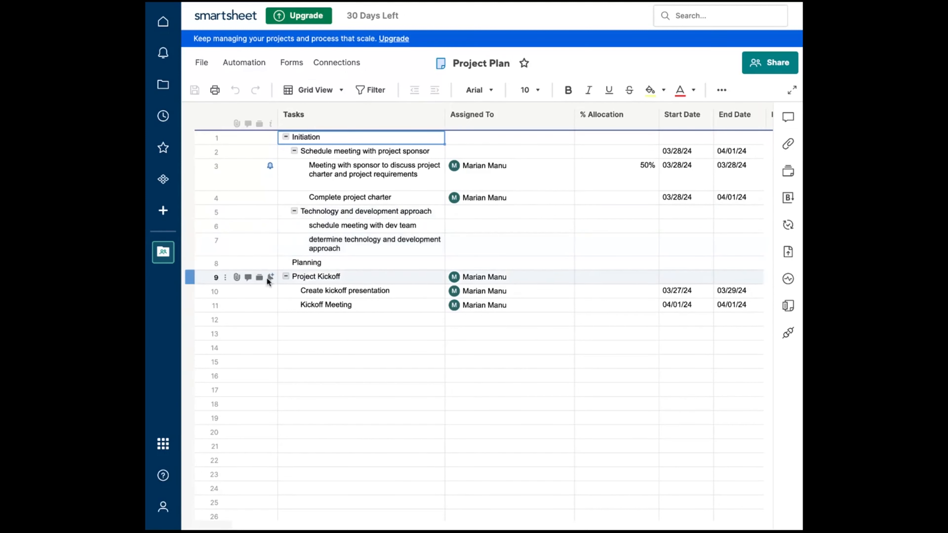
- Insert a blank row below the "determine technology and development approach" task
{"action": "left_click", "coordinate": [196, 245]}
{"action": "right_click", "coordinate": [195, 245]}
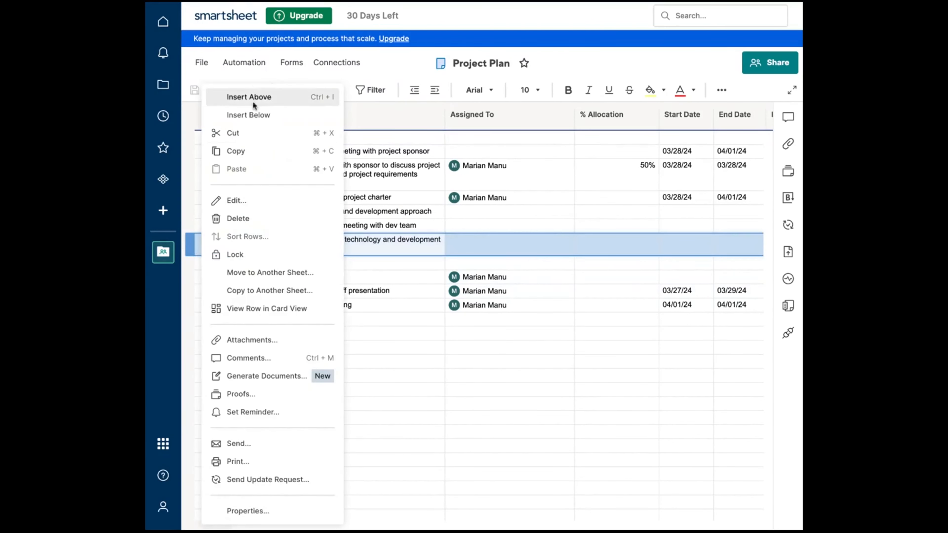
{"action": "left_click", "coordinate": [249, 114]}
- Name the new blank task "Determine design for UI and UX of the platform"
{"action": "left_click", "coordinate": [344, 267]}
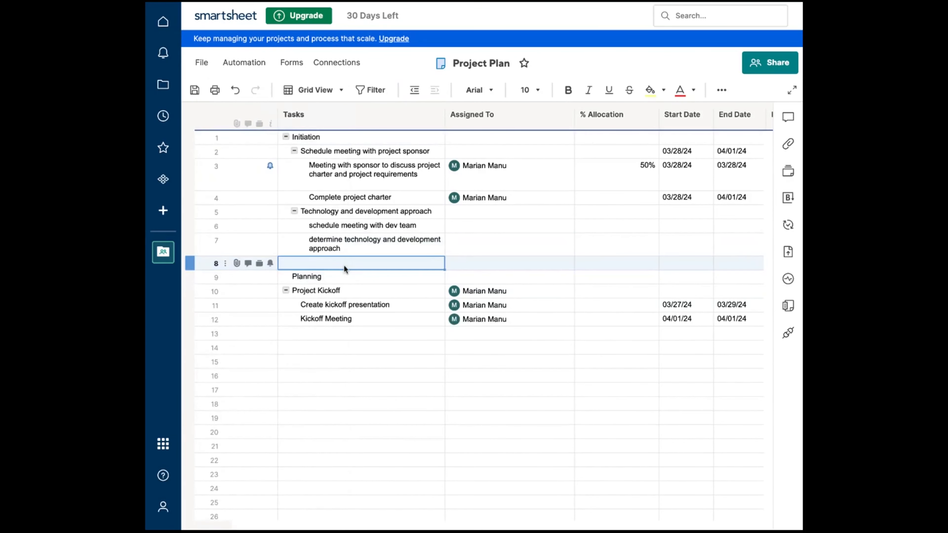
{"action": "type", "text": "Det"}
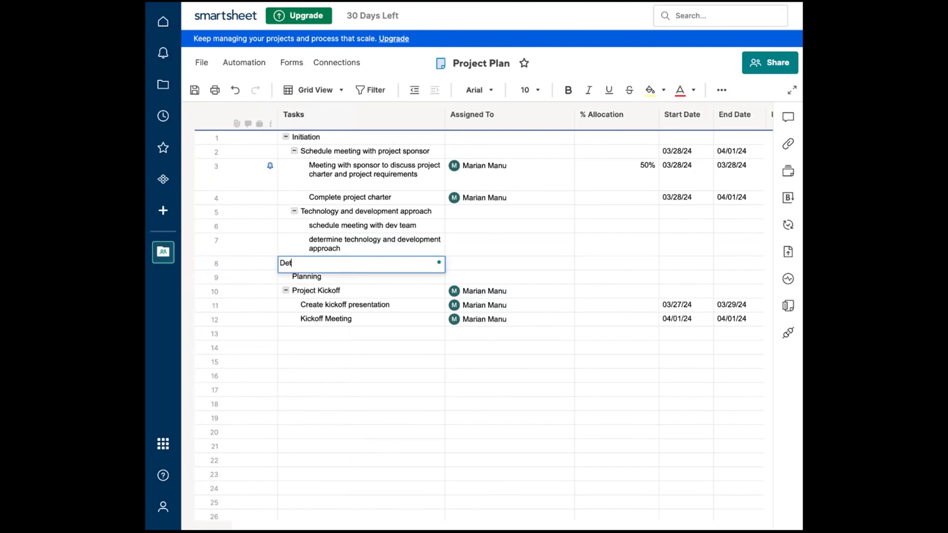
{"action": "type", "text": "ermine desig"}
{"action": "key", "text": "BackSpace"}
{"action": "key", "text": "BackSpace"}
{"action": "type", "text": "ign "}
{"action": "type", "text": "for "}
{"action": "type", "text": "u"}
{"action": "type", "text": "UI "}
{"action": "type", "text": "and UX "}
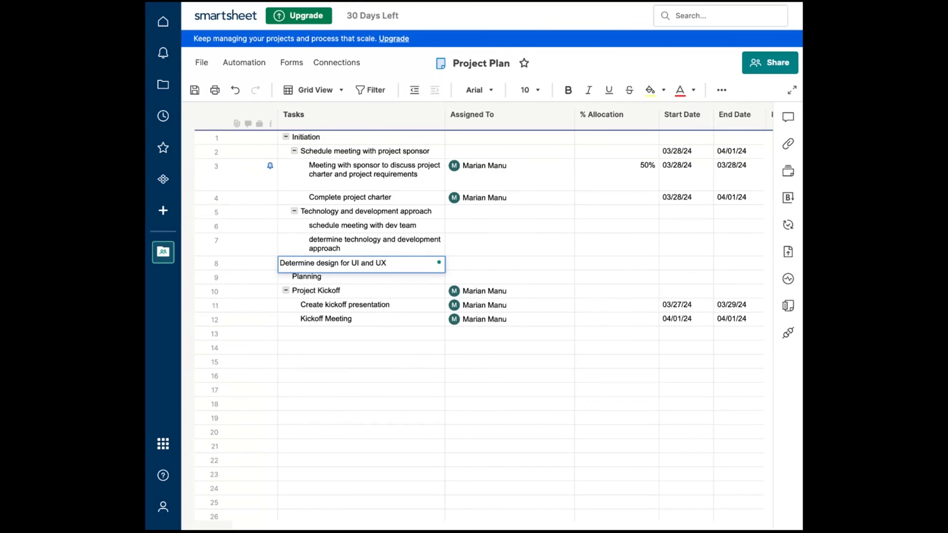
{"action": "type", "text": "of the platform"}
- Assign all three subtasks of Technology and development approach to the same team member as the project charter task
{"action": "left_click", "coordinate": [500, 263]}
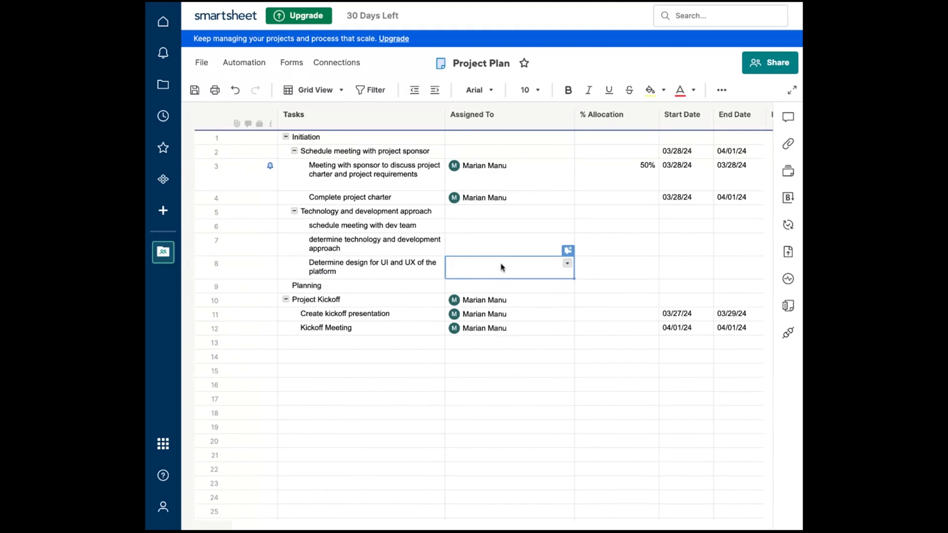
{"action": "type", "text": "mar"}
{"action": "key", "text": "Return"}
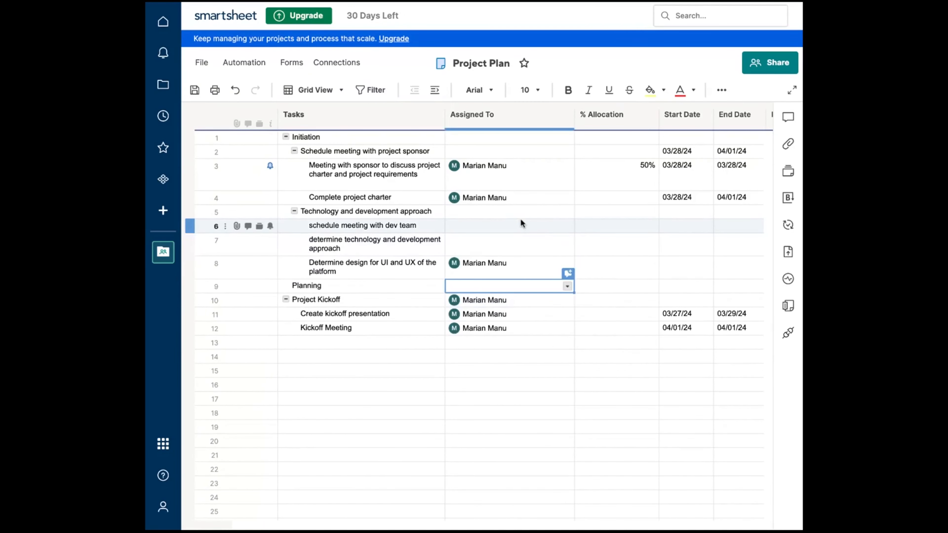
{"action": "left_click", "coordinate": [472, 248]}
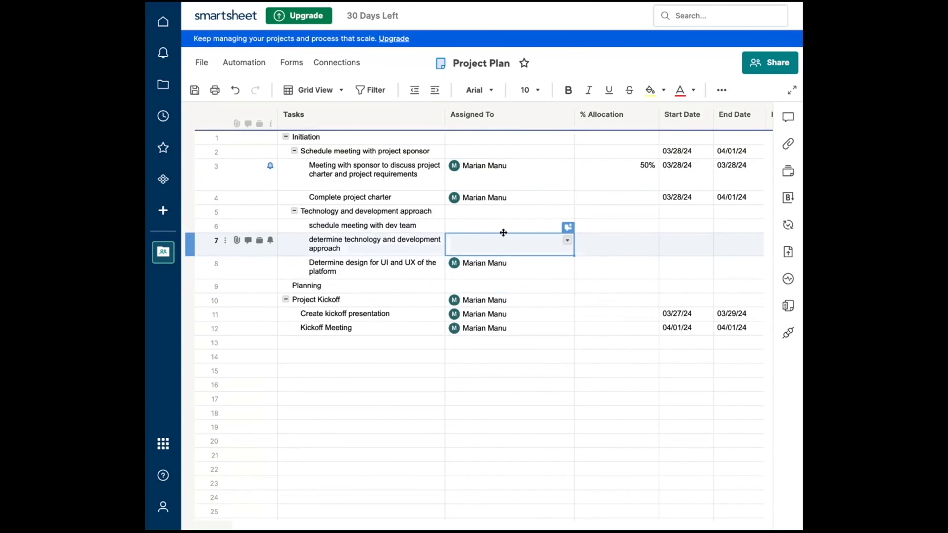
{"action": "type", "text": "mar"}
{"action": "key", "text": "Return"}
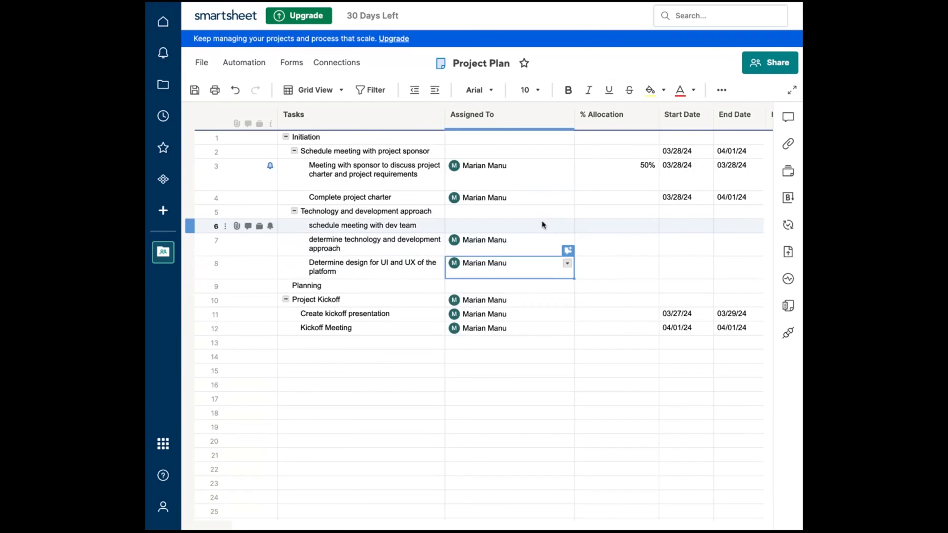
{"action": "left_click", "coordinate": [513, 224]}
{"action": "type", "text": "mar"}
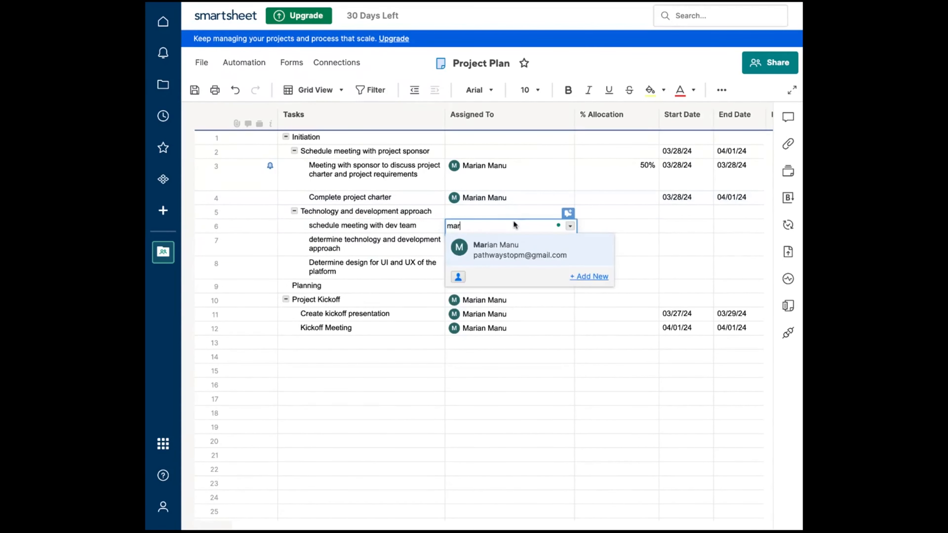
{"action": "key", "text": "Return"}
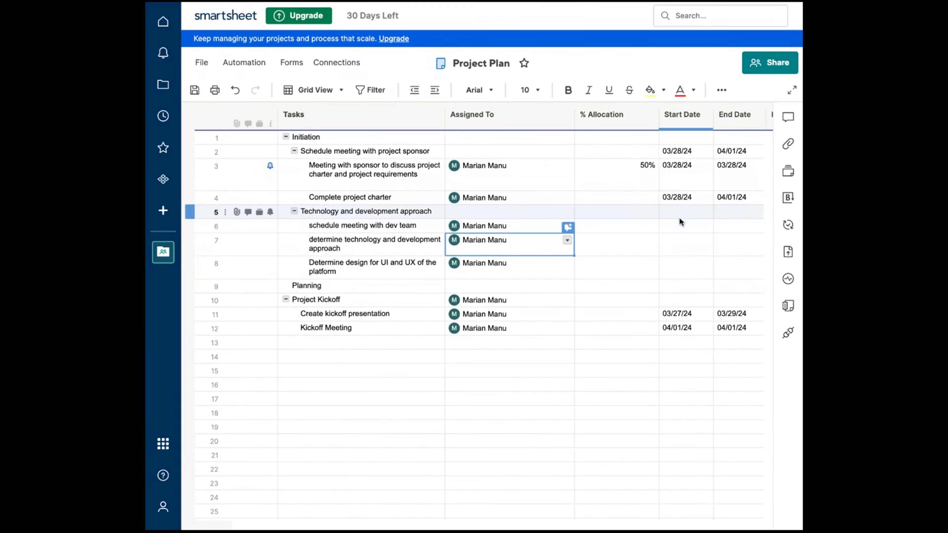
- Set both the start and end dates of "schedule meeting with dev team" to 04/02/24
{"action": "left_click", "coordinate": [688, 212]}
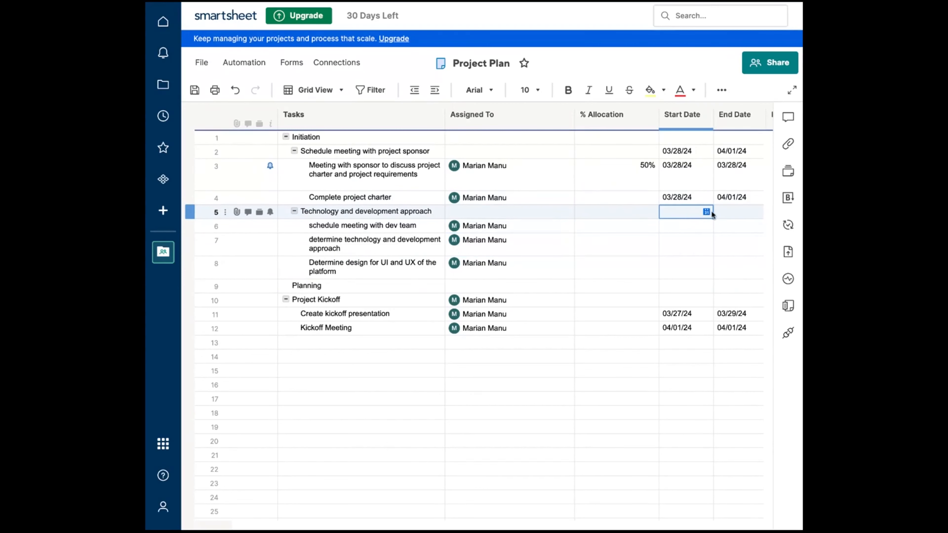
{"action": "left_click", "coordinate": [697, 227]}
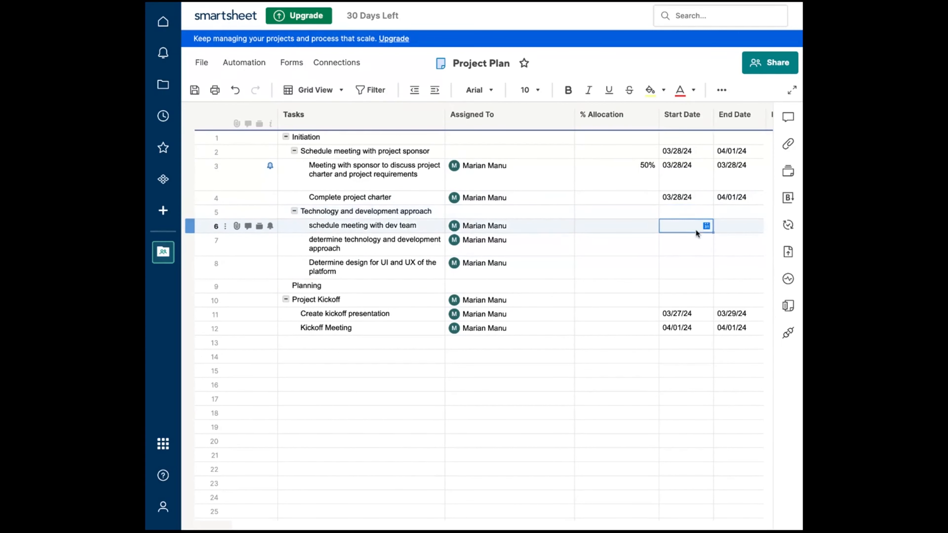
{"action": "left_click", "coordinate": [706, 226]}
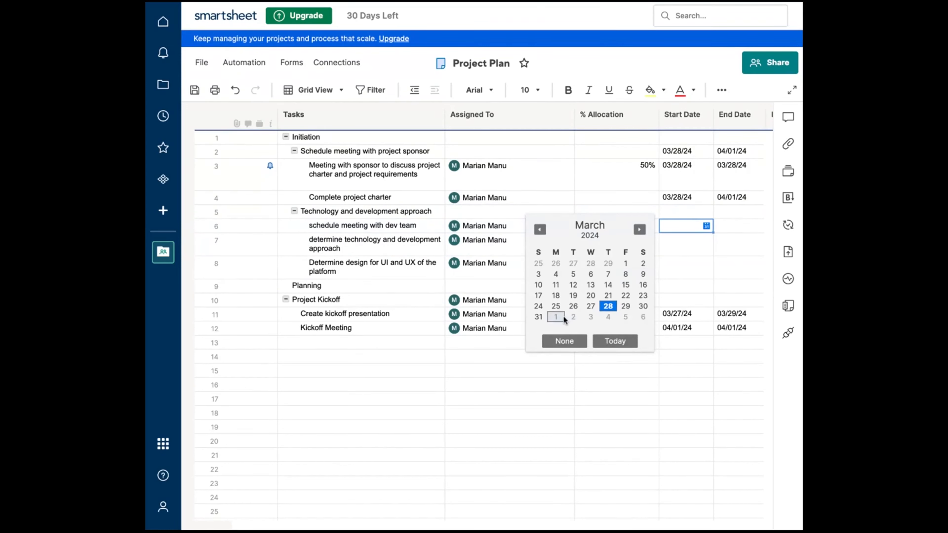
{"action": "left_click", "coordinate": [572, 317]}
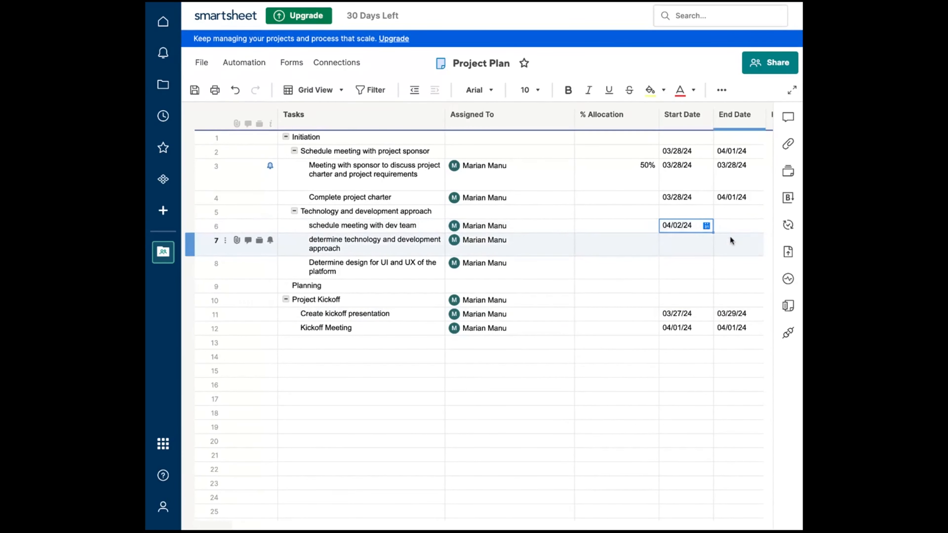
{"action": "left_click", "coordinate": [740, 227]}
{"action": "left_click", "coordinate": [757, 226]}
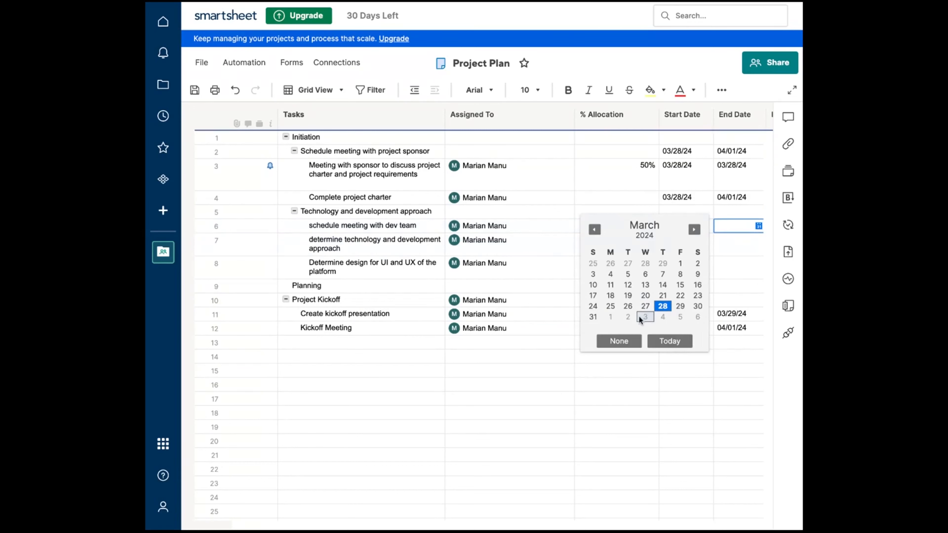
{"action": "left_click", "coordinate": [614, 316]}
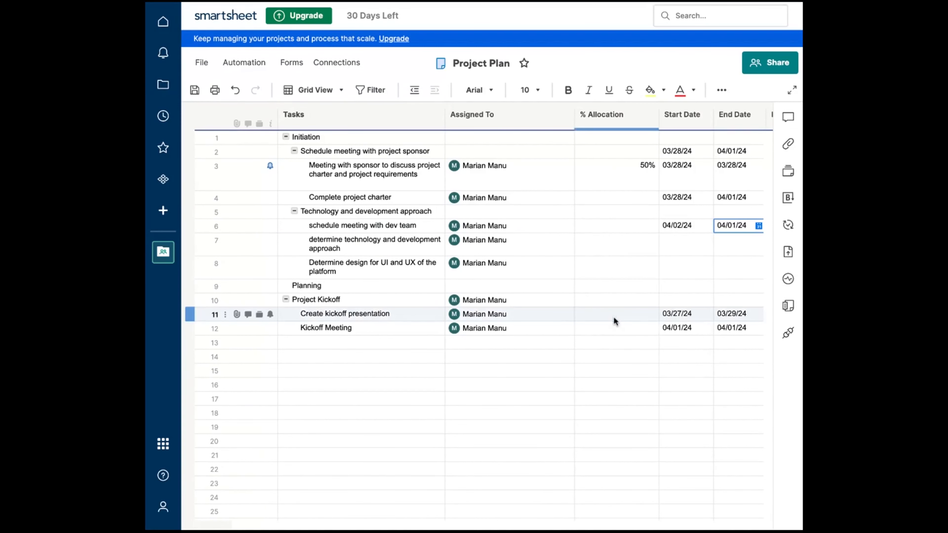
{"action": "left_click", "coordinate": [759, 226]}
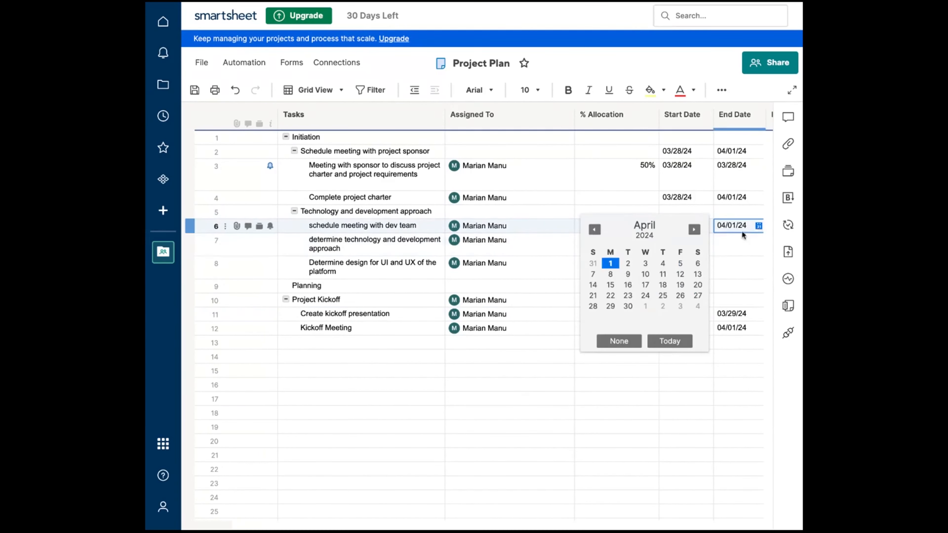
{"action": "left_click", "coordinate": [628, 263]}
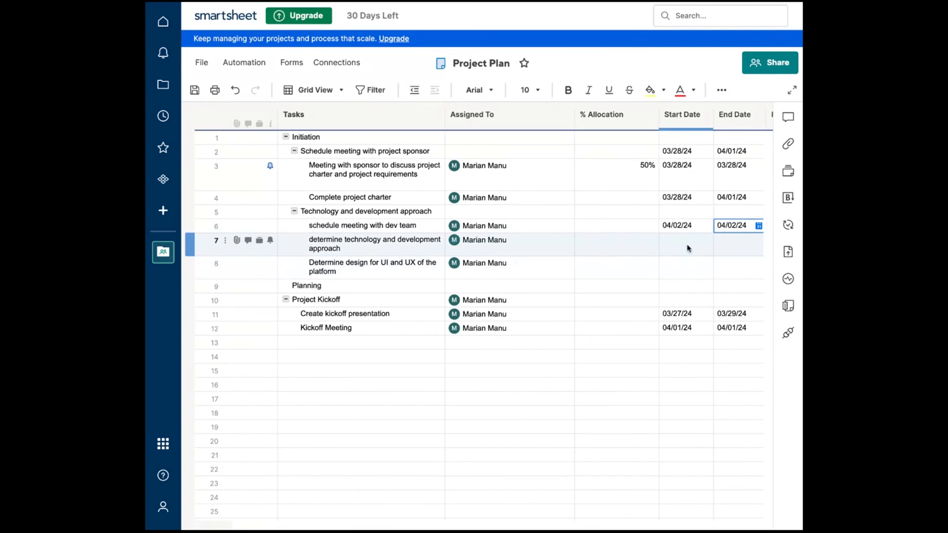
- Set both the start and end dates of "determine technology and development approach" to 04/02/24
{"action": "left_click", "coordinate": [695, 248]}
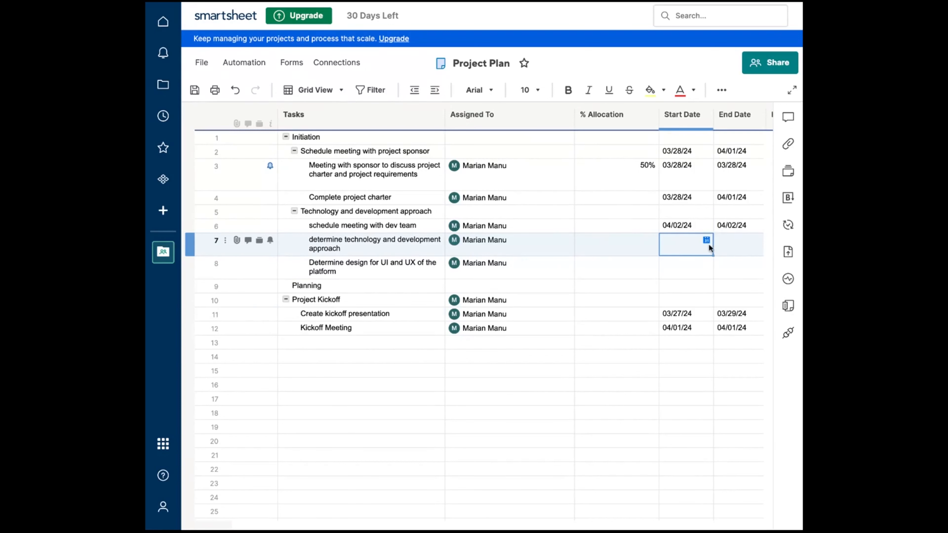
{"action": "left_click", "coordinate": [706, 240]}
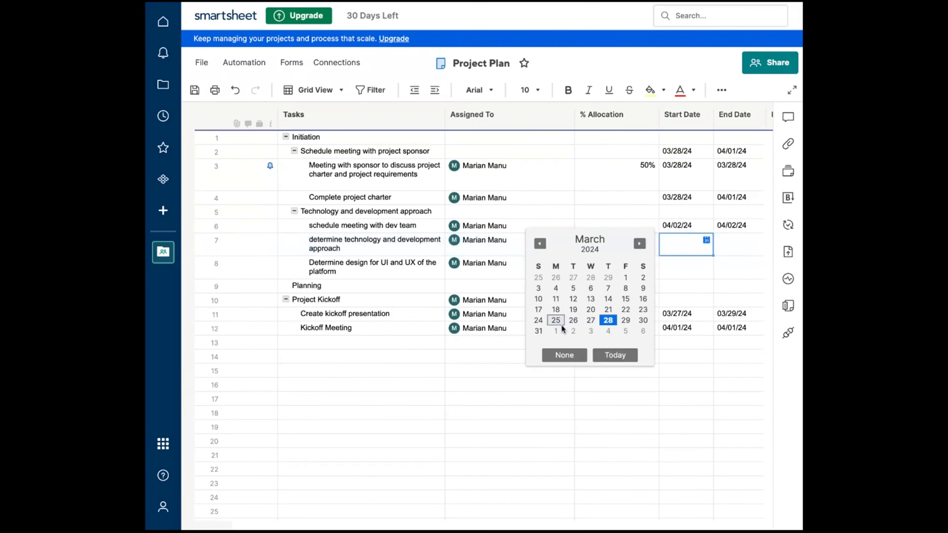
{"action": "left_click", "coordinate": [569, 329]}
{"action": "left_click", "coordinate": [747, 240]}
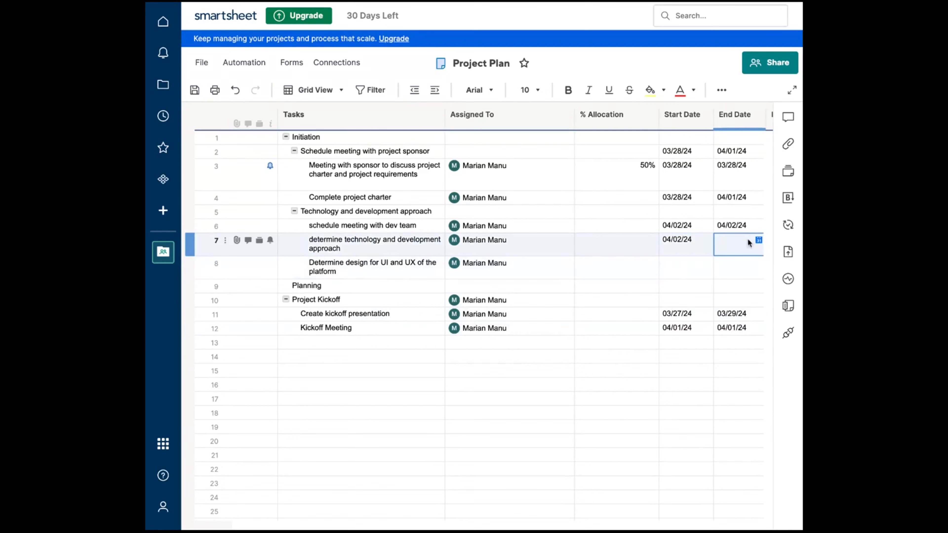
{"action": "left_click", "coordinate": [758, 240]}
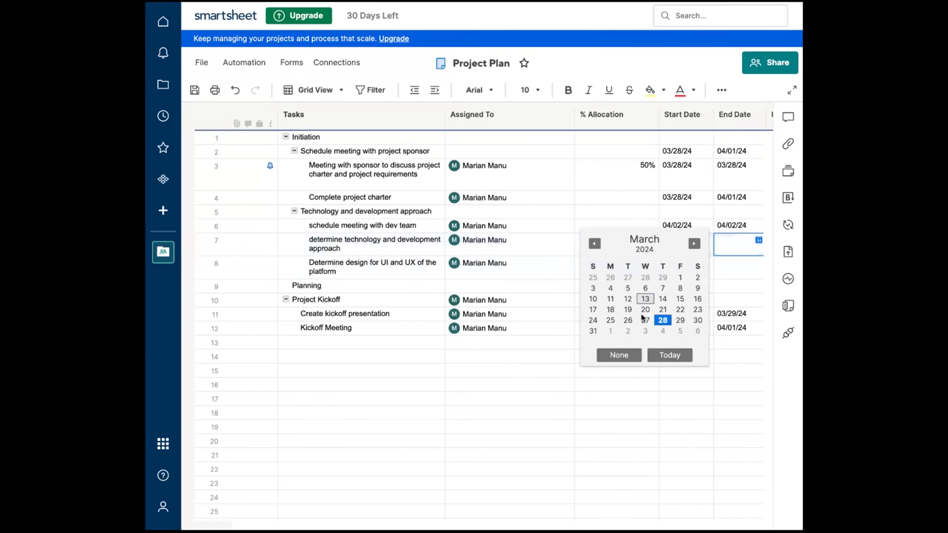
{"action": "left_click", "coordinate": [627, 330]}
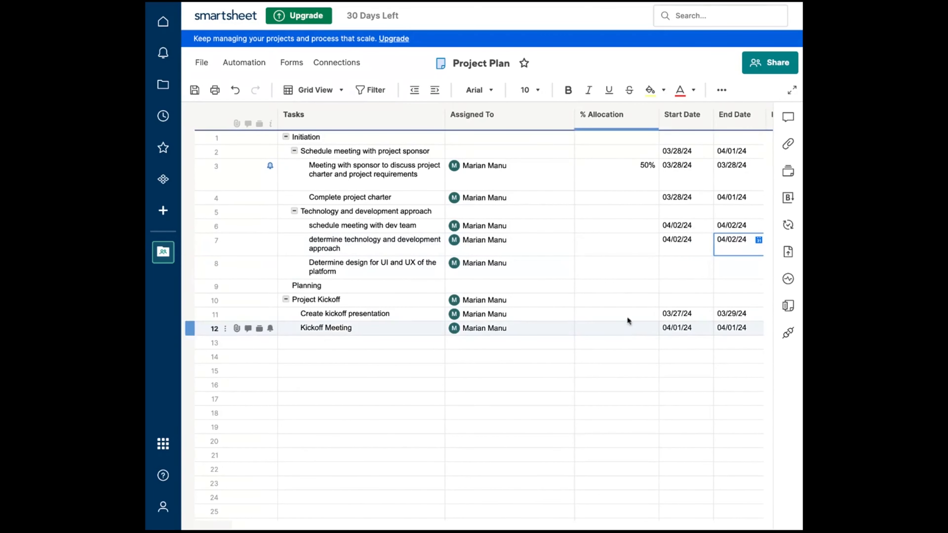
- Set both the start and end dates of "Determine design for UI and UX of the platform" to 04/02/24
{"action": "left_click", "coordinate": [690, 266]}
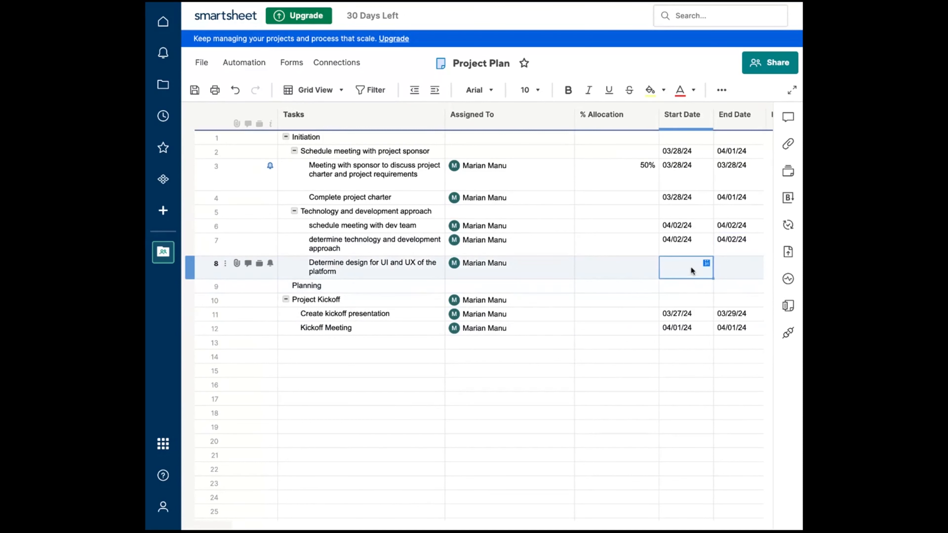
{"action": "left_click", "coordinate": [706, 263]}
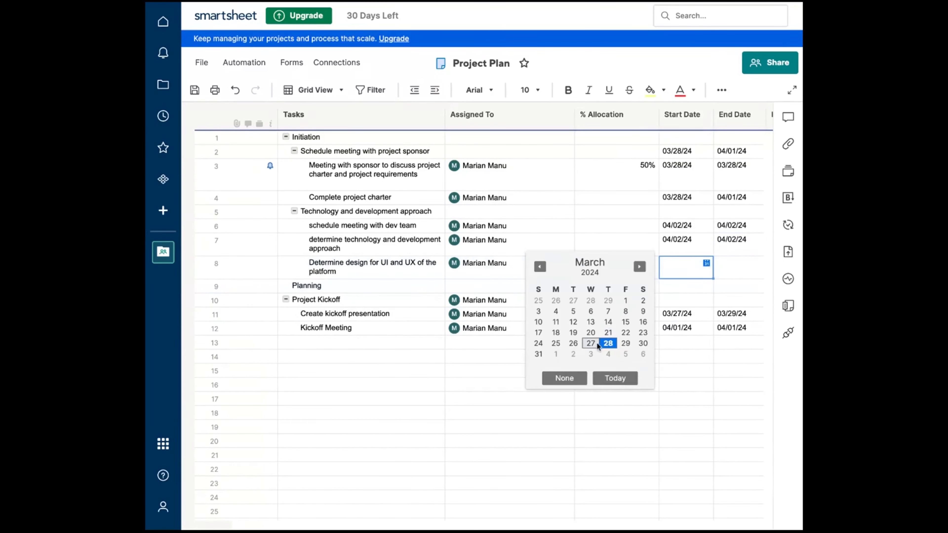
{"action": "left_click", "coordinate": [570, 355]}
{"action": "left_click", "coordinate": [735, 266]}
{"action": "left_click", "coordinate": [757, 263]}
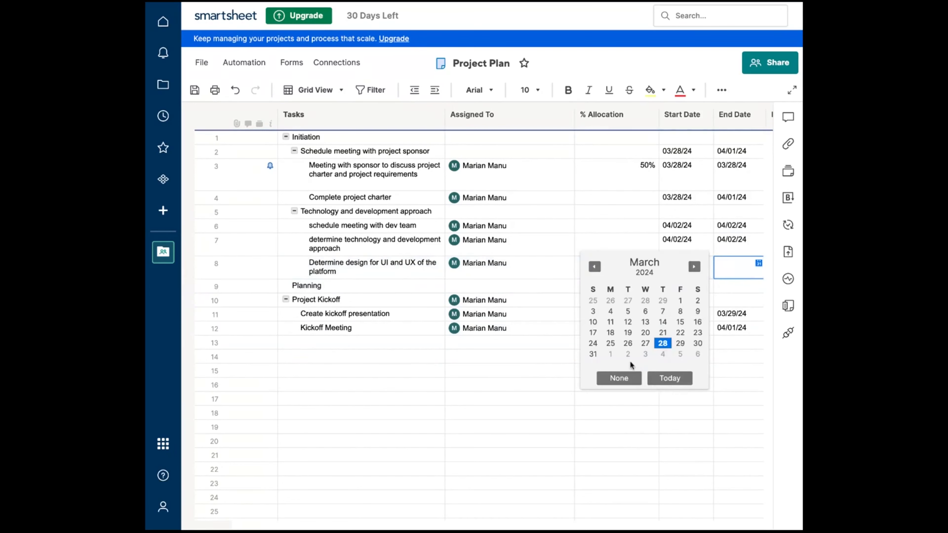
{"action": "left_click", "coordinate": [625, 354]}
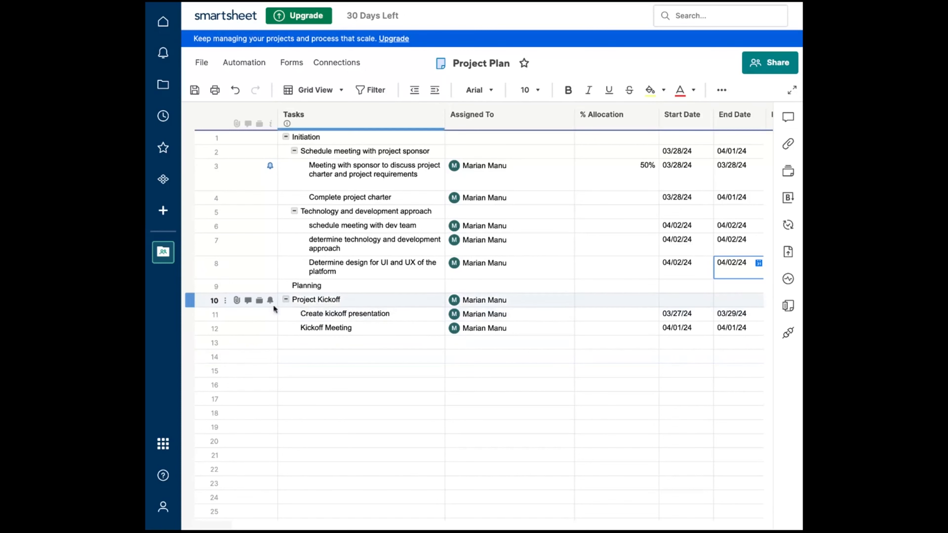
- Insert a row below the UI and UX design task and name it "Present mockups and tech approach for learning platform"
{"action": "left_click", "coordinate": [206, 267]}
{"action": "right_click", "coordinate": [206, 268]}
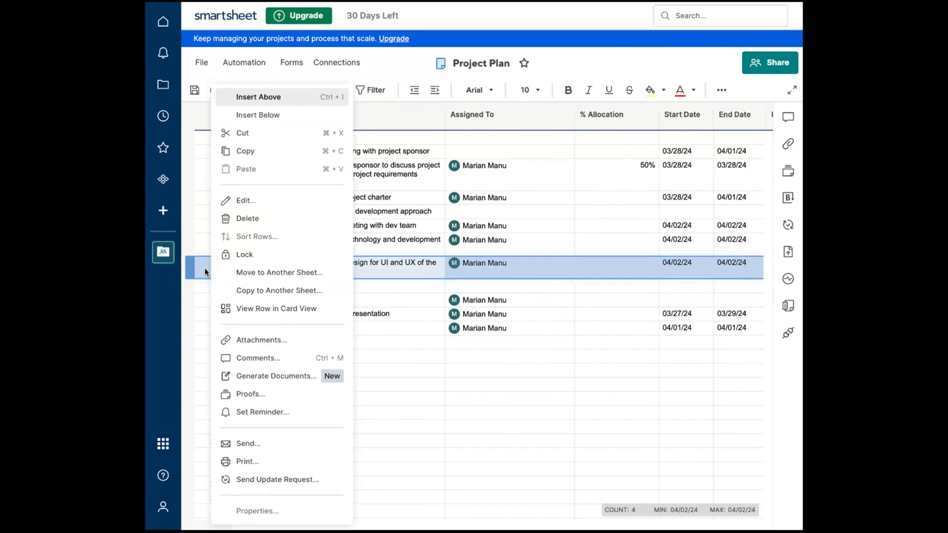
{"action": "left_click", "coordinate": [270, 115]}
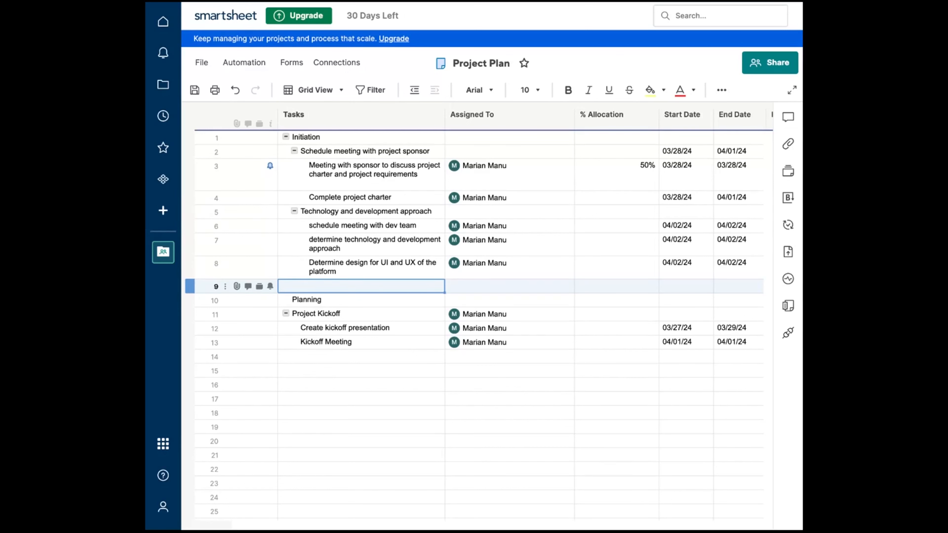
{"action": "type", "text": "Present"}
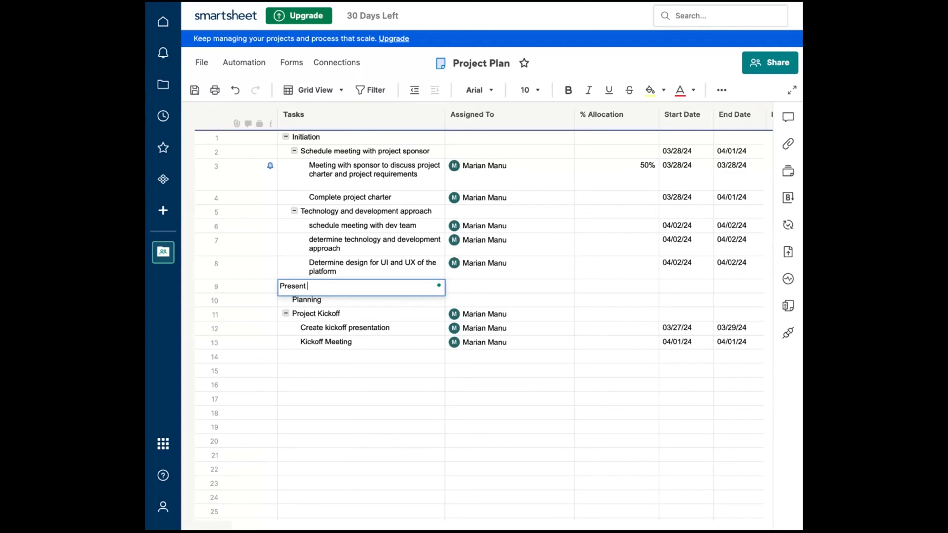
{"action": "type", "text": "m"}
{"action": "key", "text": "BackSpace"}
{"action": "type", "text": "mockups and tech approach for le"}
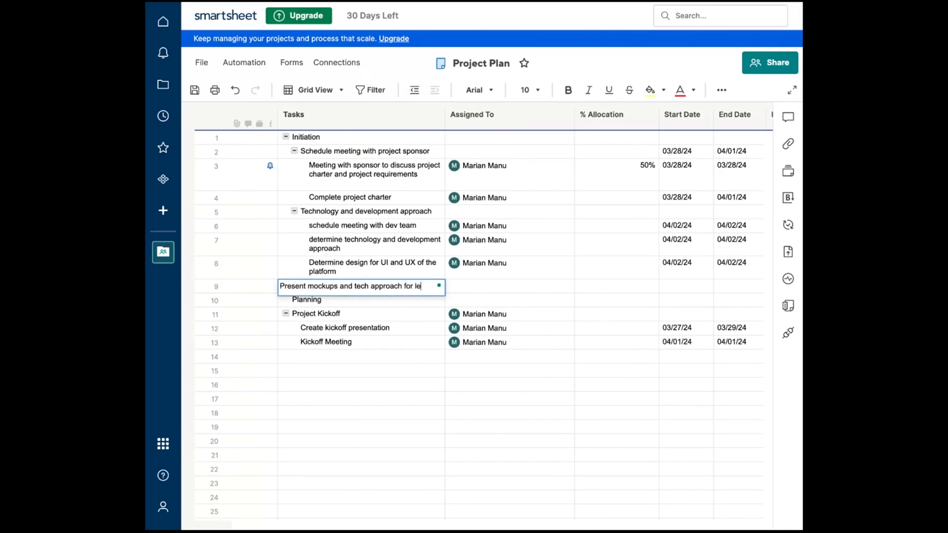
{"action": "type", "text": "arning platform"}
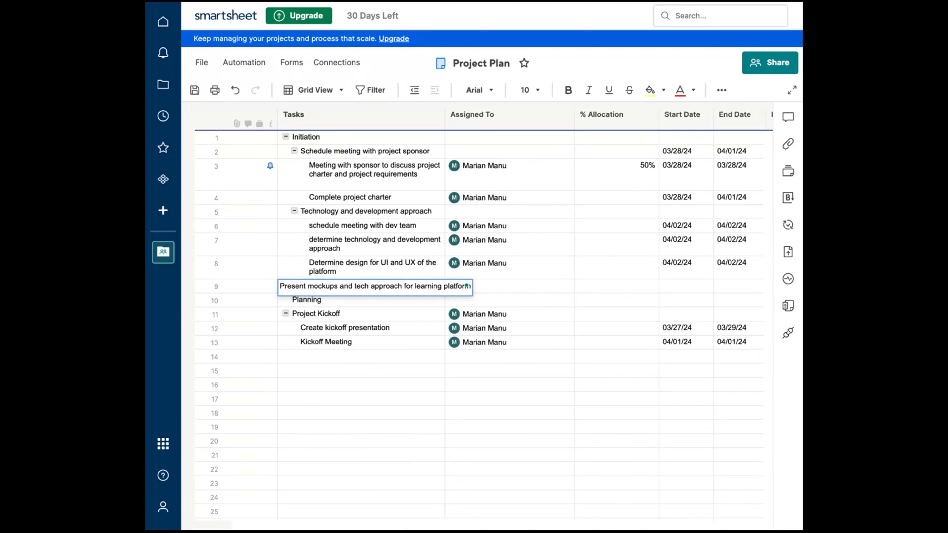
{"action": "left_click", "coordinate": [519, 270]}
- Assign the mockups and tech approach presentation task to the same team member as the UI and UX design task
{"action": "left_click", "coordinate": [518, 289]}
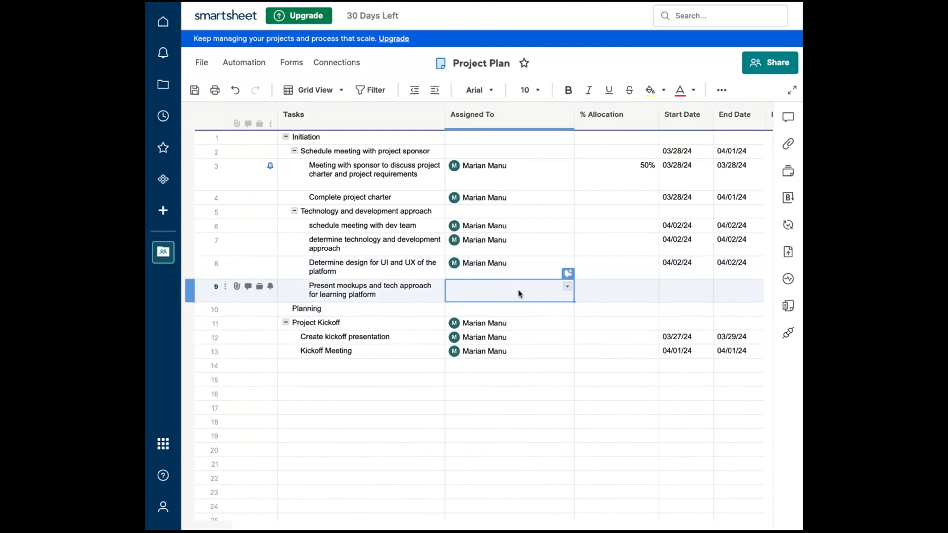
{"action": "type", "text": "mar"}
{"action": "key", "text": "Return"}
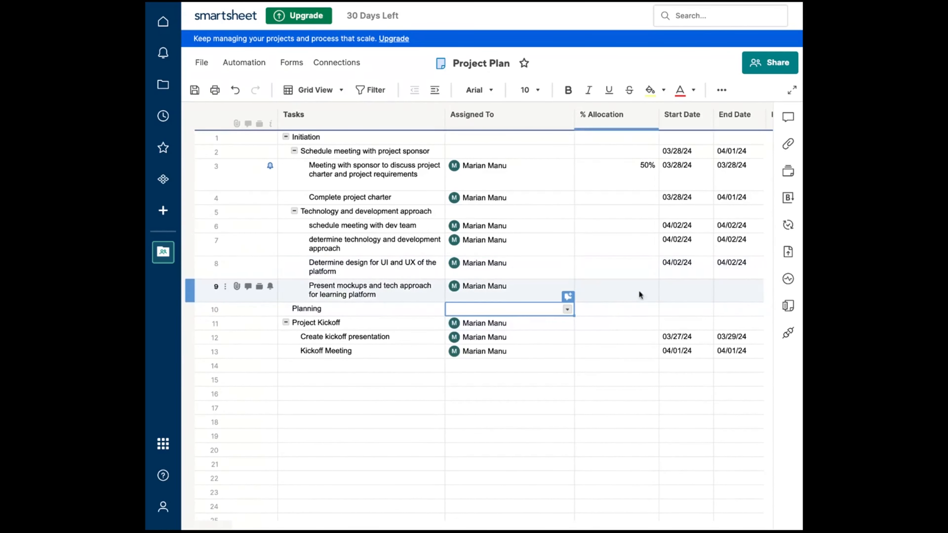
- Schedule the "Present mockups and tech approach for learning platform" task from 04/02/24 to 04/05/24
{"action": "left_click", "coordinate": [684, 292]}
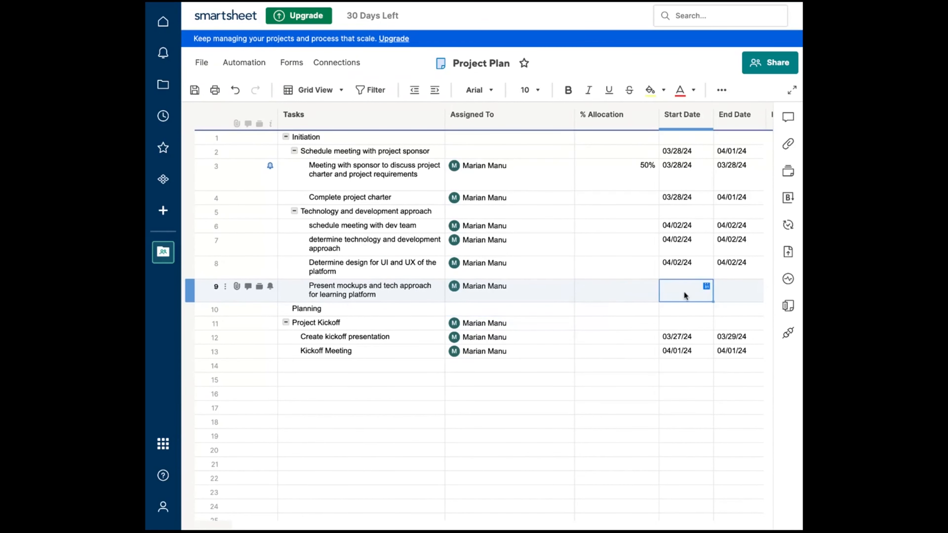
{"action": "left_click", "coordinate": [706, 286]}
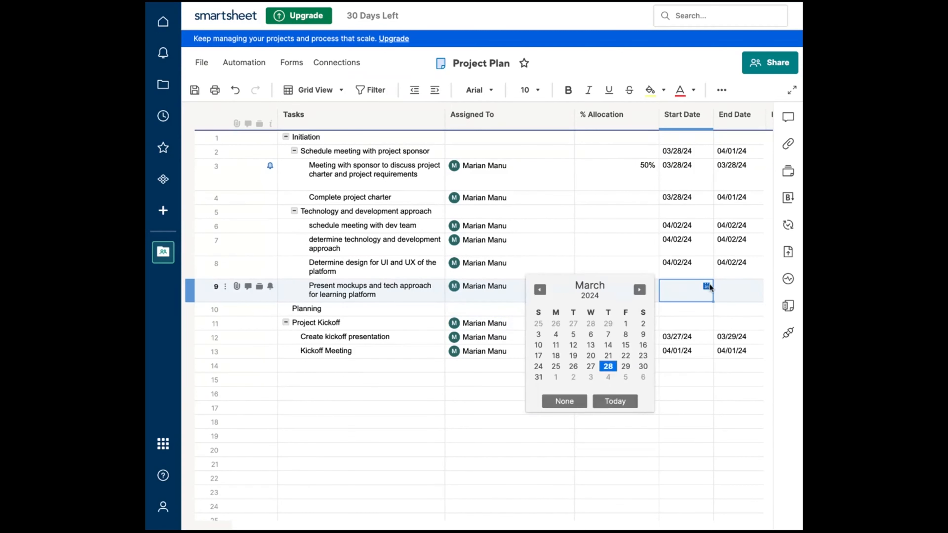
{"action": "left_click", "coordinate": [573, 377]}
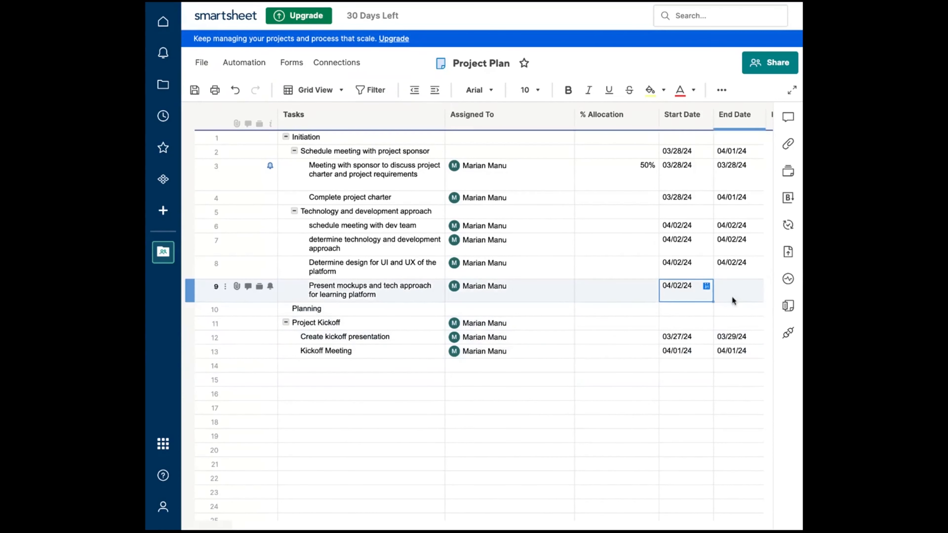
{"action": "left_click", "coordinate": [751, 296]}
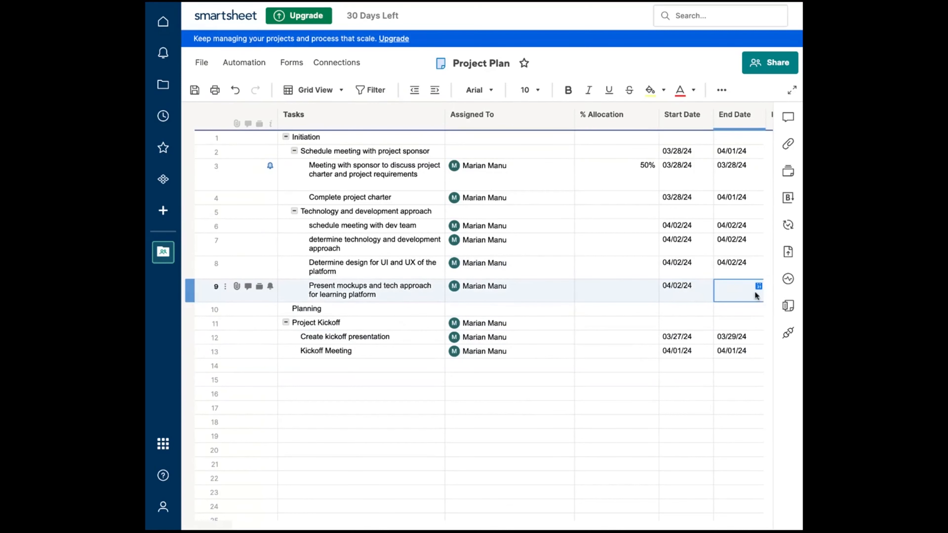
{"action": "left_click", "coordinate": [760, 287]}
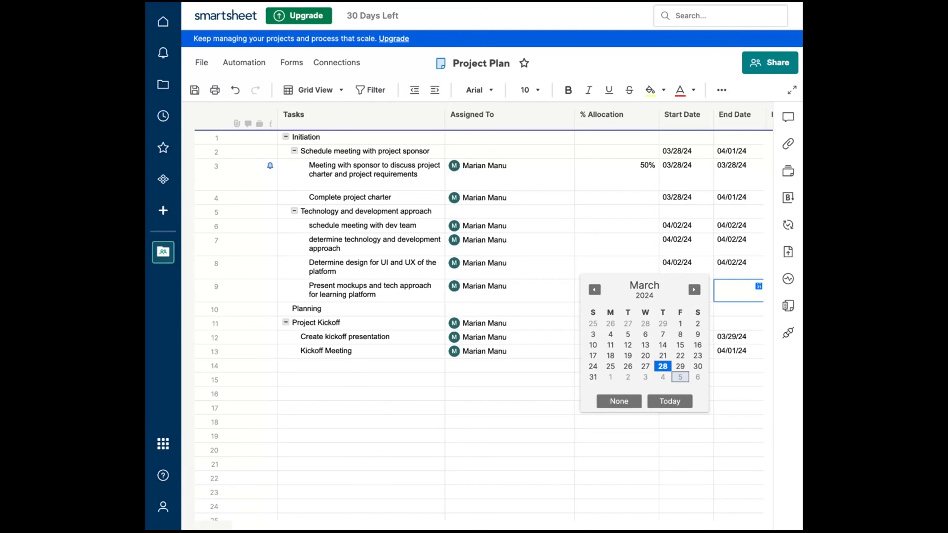
{"action": "left_click", "coordinate": [680, 376]}
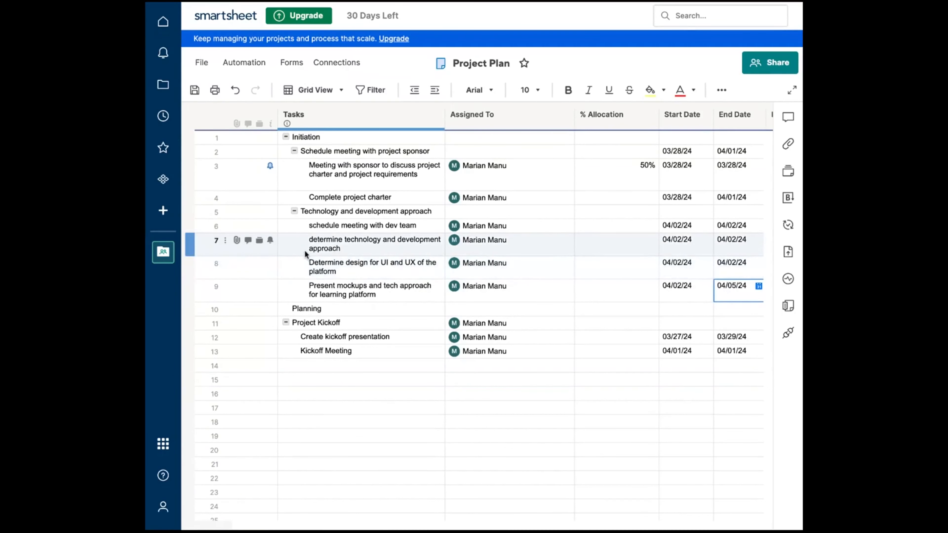
- Collapse the subtasks of Technology and development approach and of Schedule meeting with project sponsor
{"action": "left_click", "coordinate": [294, 212]}
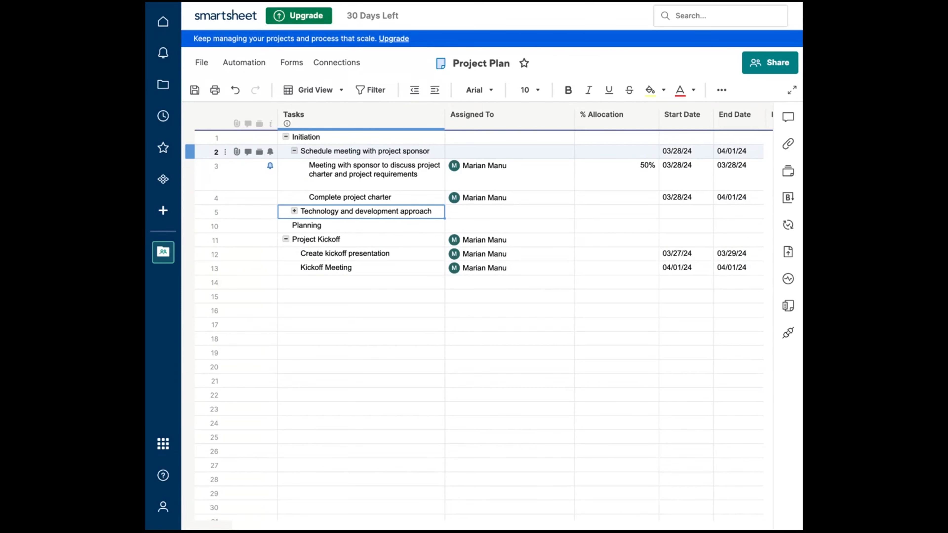
{"action": "left_click", "coordinate": [294, 150]}
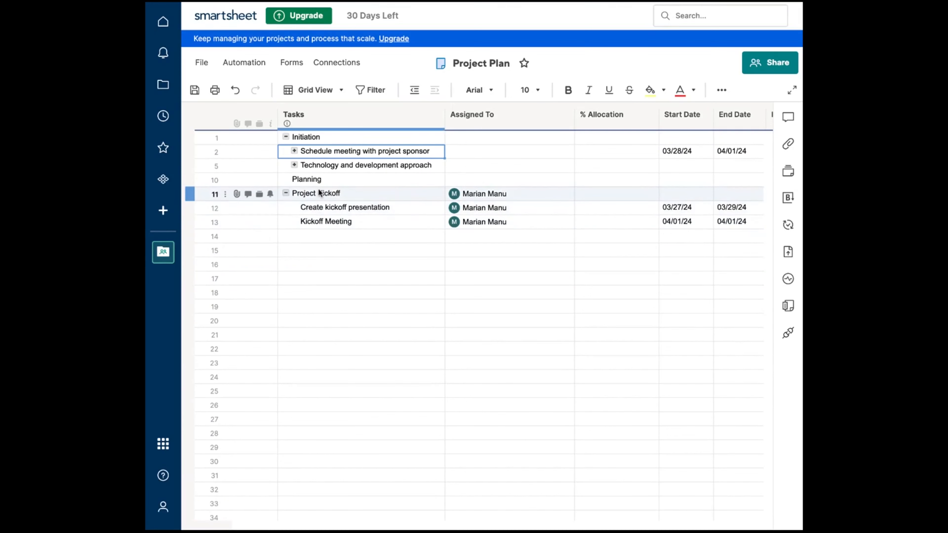
- Outdent the Create kickoff presentation and Kickoff Meeting rows to the same level as Project Kickoff
{"action": "right_click", "coordinate": [318, 208]}
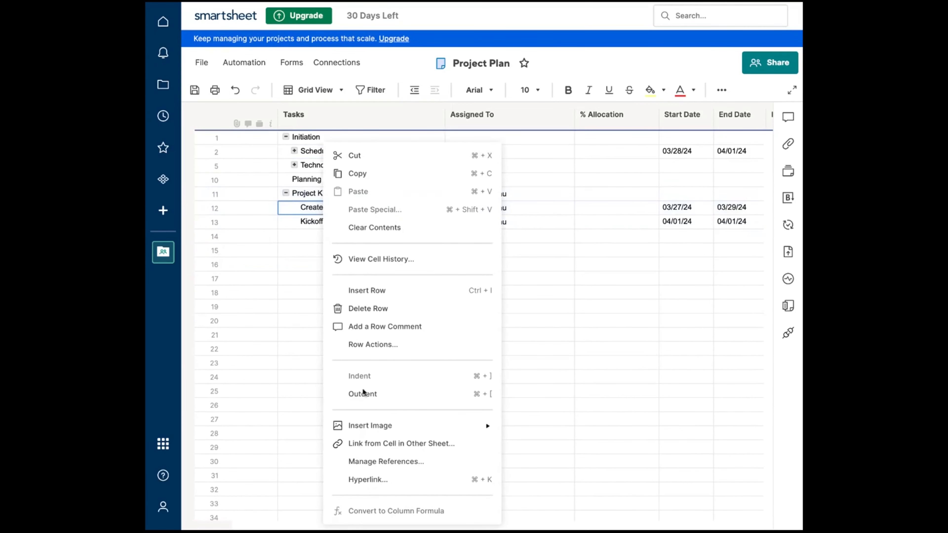
{"action": "left_click", "coordinate": [361, 399]}
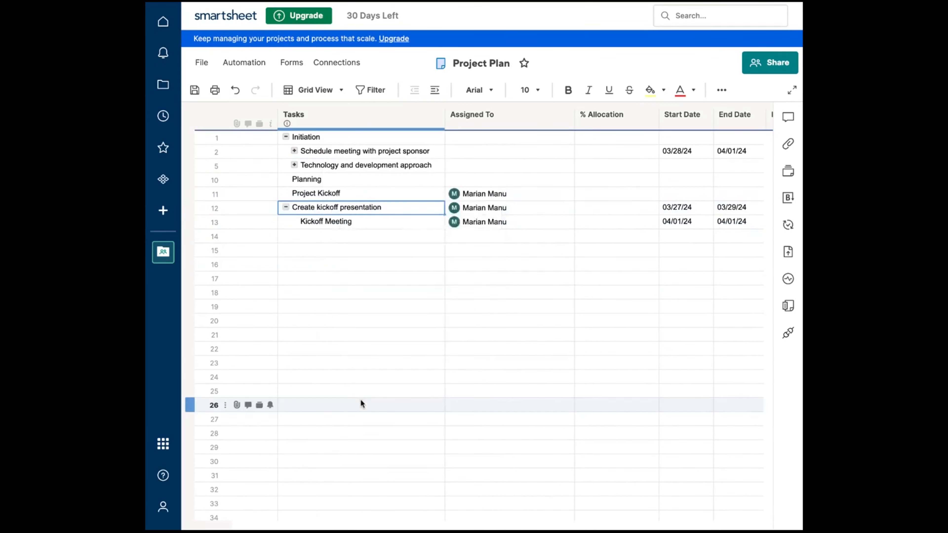
{"action": "right_click", "coordinate": [315, 222]}
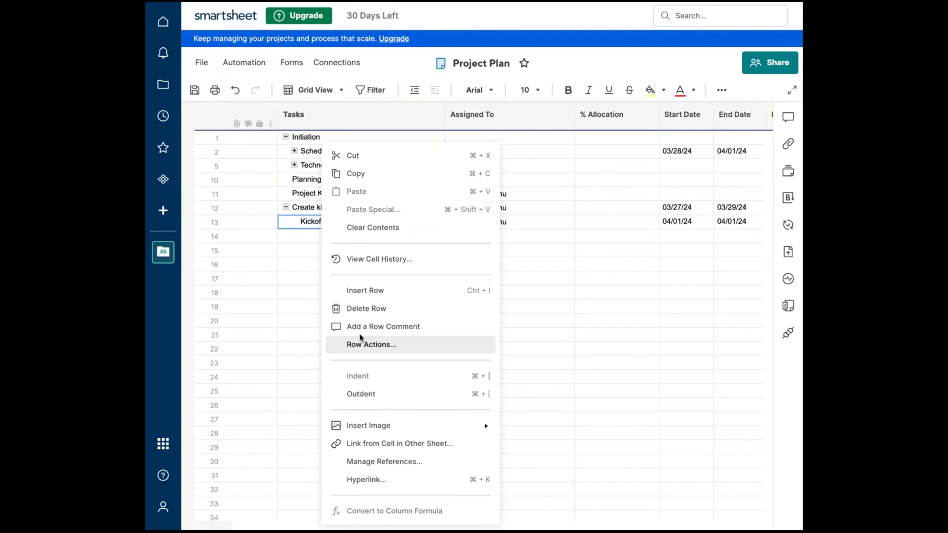
{"action": "left_click", "coordinate": [358, 395]}
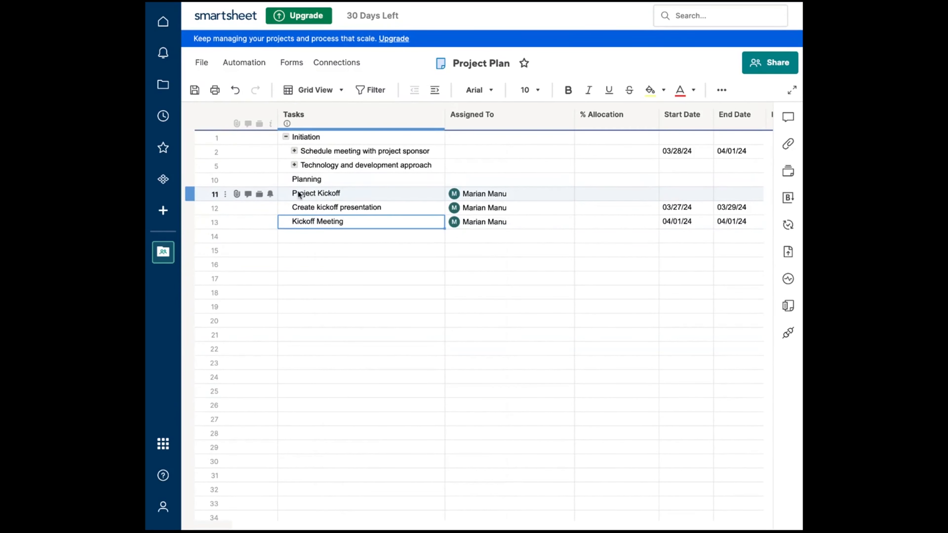
- Indent the Project Kickoff, Create kickoff presentation and Kickoff Meeting rows together so they become subtasks of Planning
{"action": "left_click_drag", "start_coordinate": [310, 193], "coordinate": [309, 221]}
{"action": "right_click", "coordinate": [309, 220]}
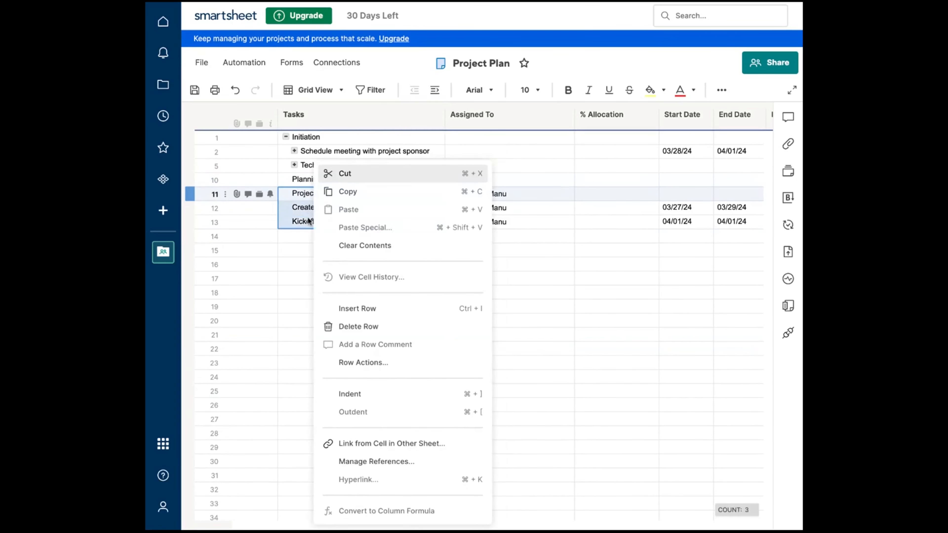
{"action": "left_click", "coordinate": [371, 396]}
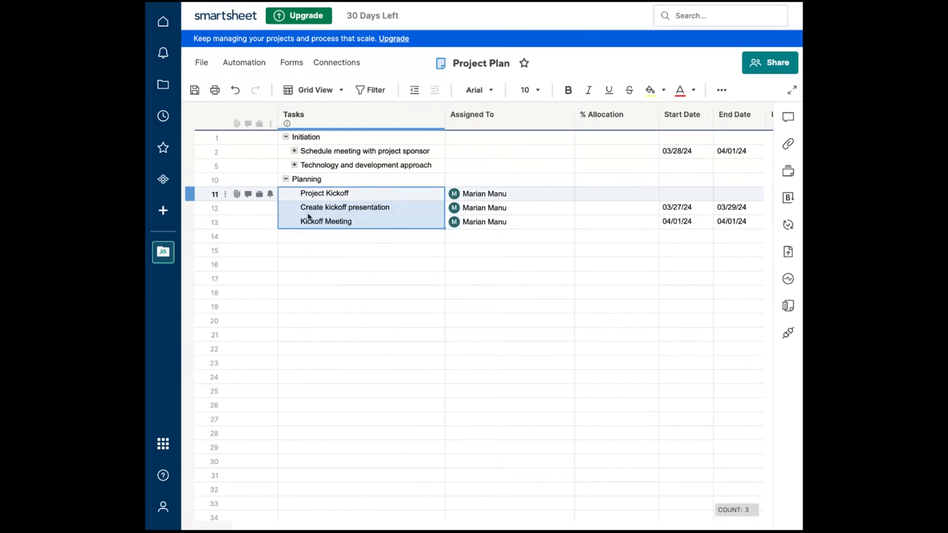
- Rename the Project Kickoff task "Project Kickoff Meeting" and clear the names of the two tasks below it
{"action": "left_click", "coordinate": [332, 193]}
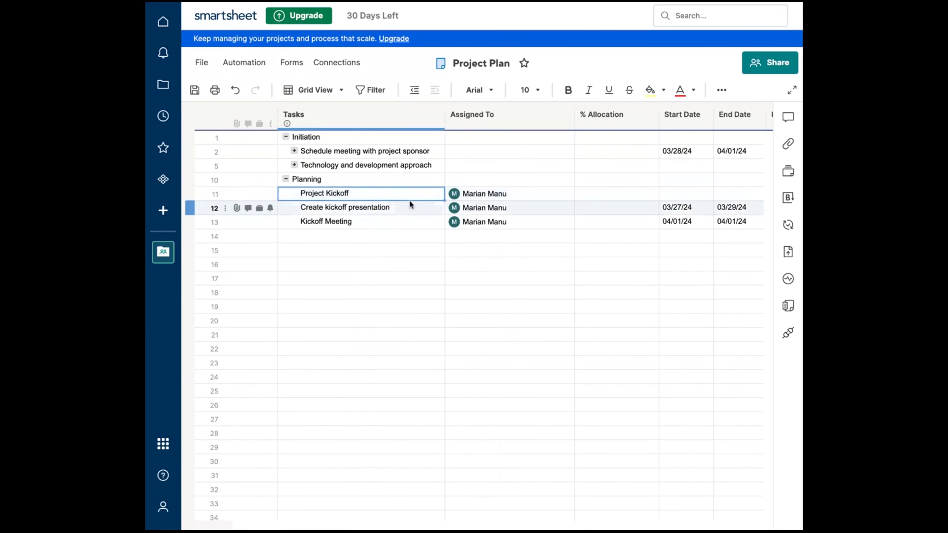
{"action": "double_click", "coordinate": [386, 194]}
{"action": "type", "text": "Meeting"}
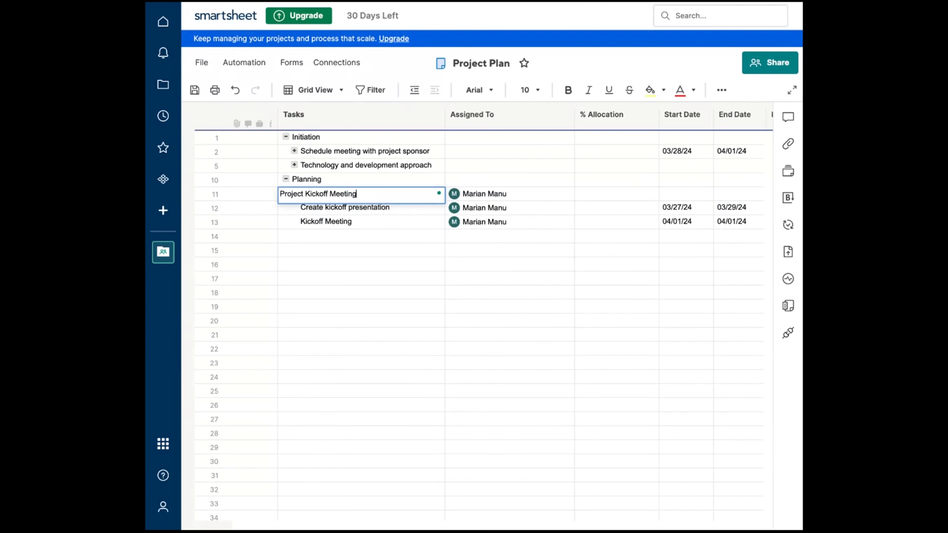
{"action": "left_click", "coordinate": [317, 240]}
{"action": "left_click_drag", "start_coordinate": [326, 212], "coordinate": [326, 220]}
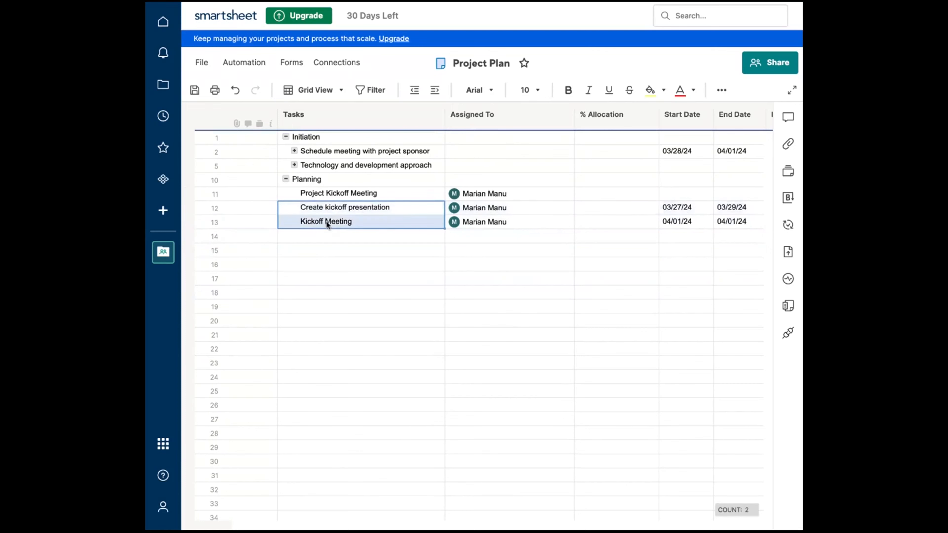
{"action": "key", "text": "Delete"}
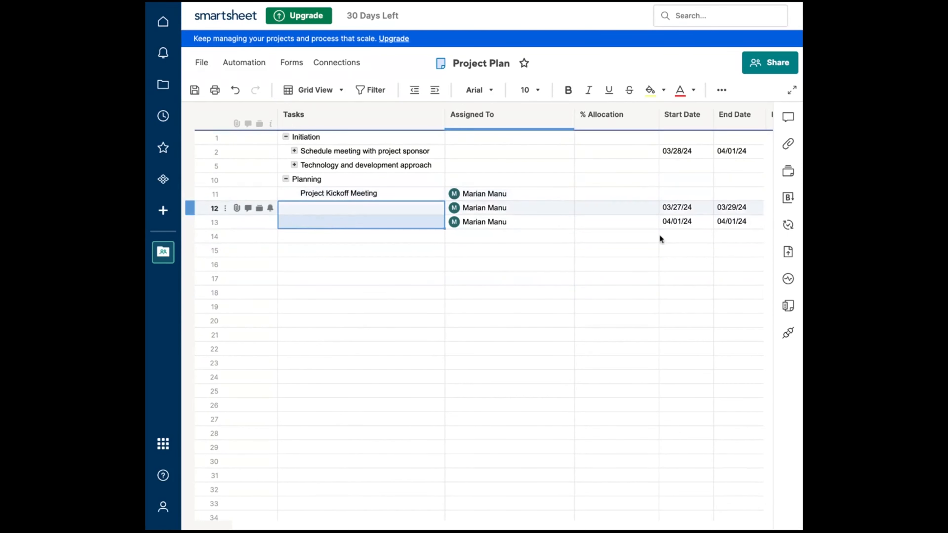
- Set both the start date and the end date of Project Kickoff Meeting to 04/08/24
{"action": "left_click", "coordinate": [688, 193]}
{"action": "left_click", "coordinate": [705, 193]}
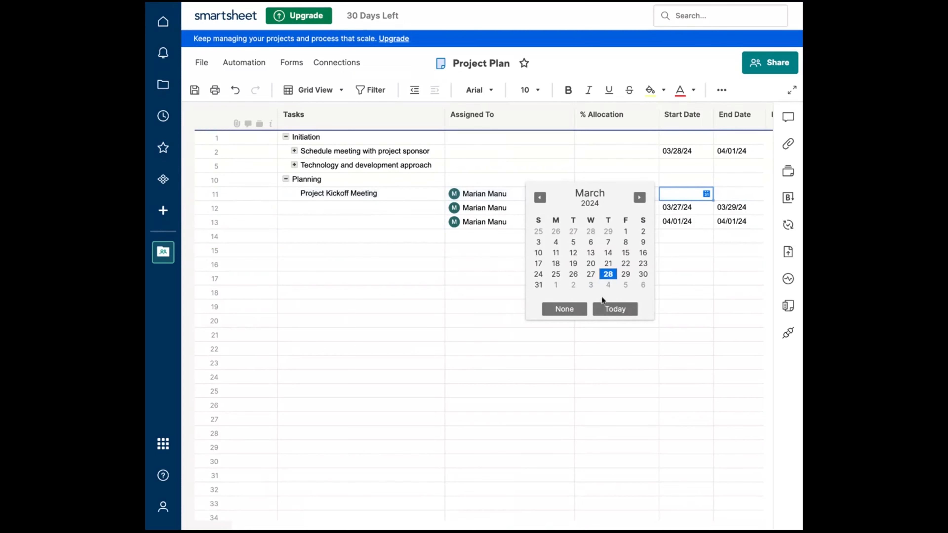
{"action": "left_click", "coordinate": [643, 198]}
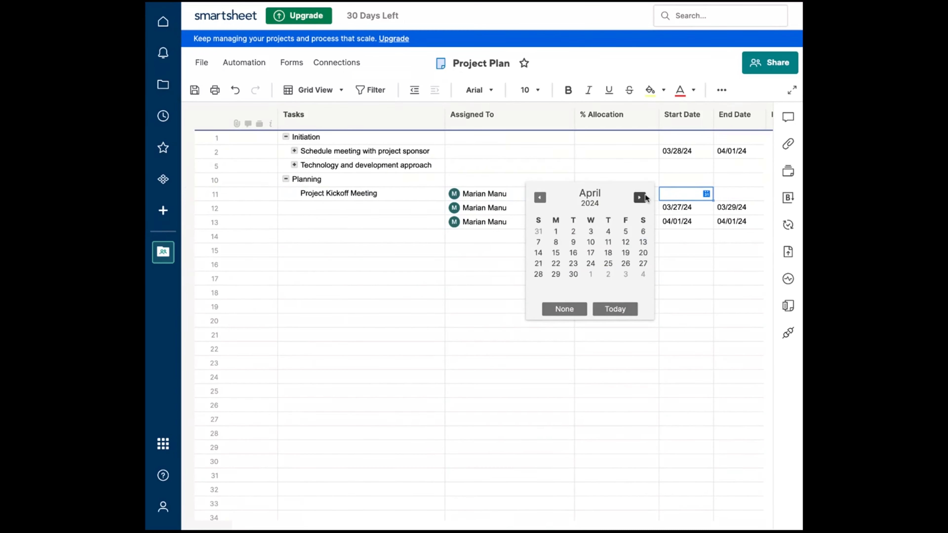
{"action": "left_click", "coordinate": [557, 242]}
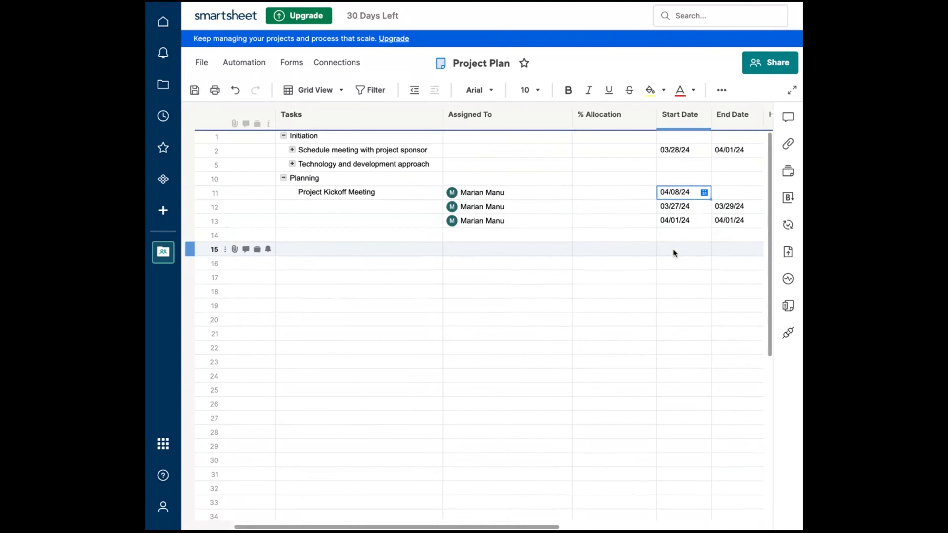
{"action": "scroll", "coordinate": [673, 249], "scroll_direction": "right", "scroll_amount": 2}
{"action": "left_click", "coordinate": [698, 194]}
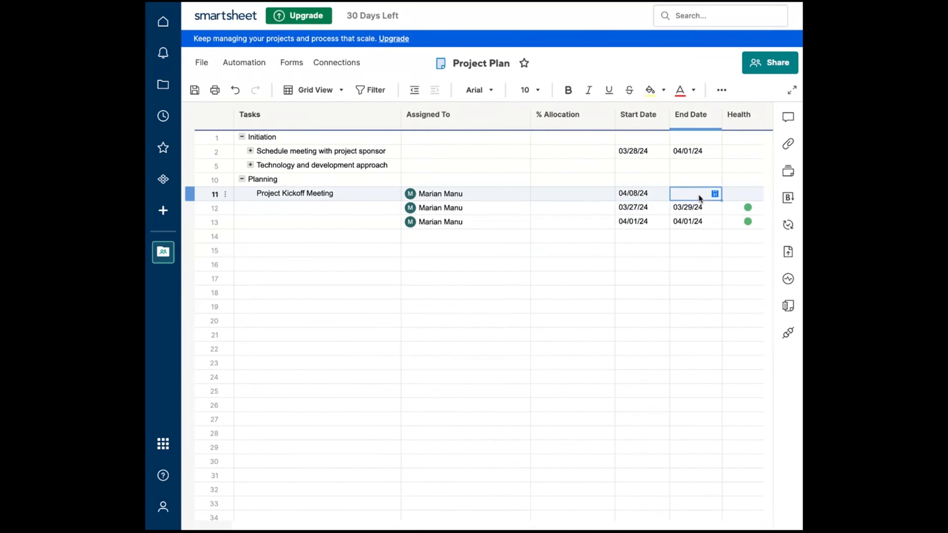
{"action": "left_click", "coordinate": [714, 194]}
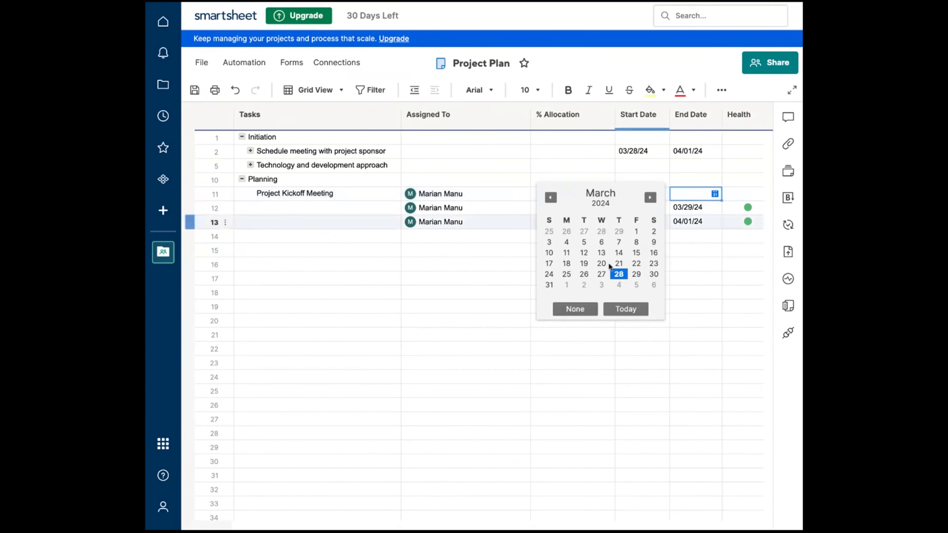
{"action": "left_click", "coordinate": [655, 196]}
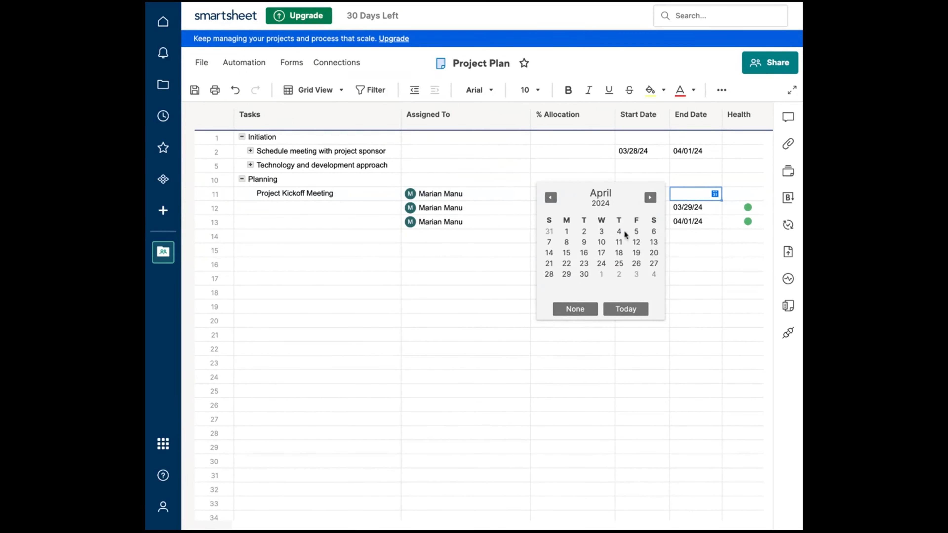
{"action": "left_click", "coordinate": [566, 242]}
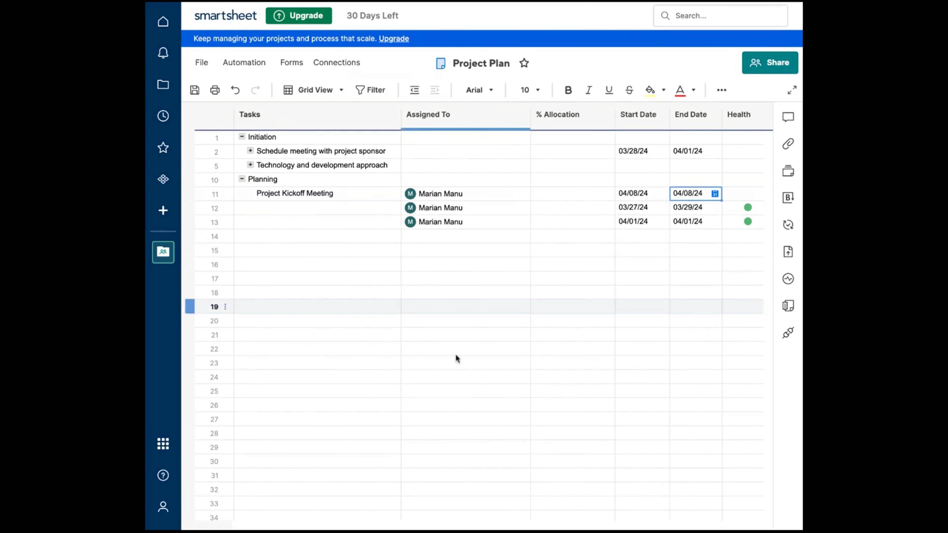
{"action": "left_click", "coordinate": [444, 362]}
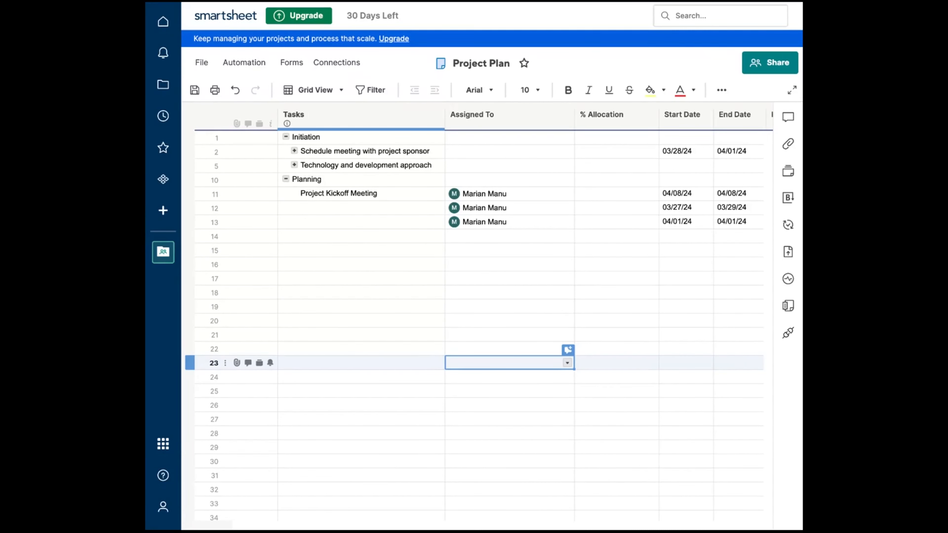
- Name the unnamed task directly below Project Kickoff Meeting "Meet with content creation team to review requirements"
{"action": "left_click", "coordinate": [295, 211]}
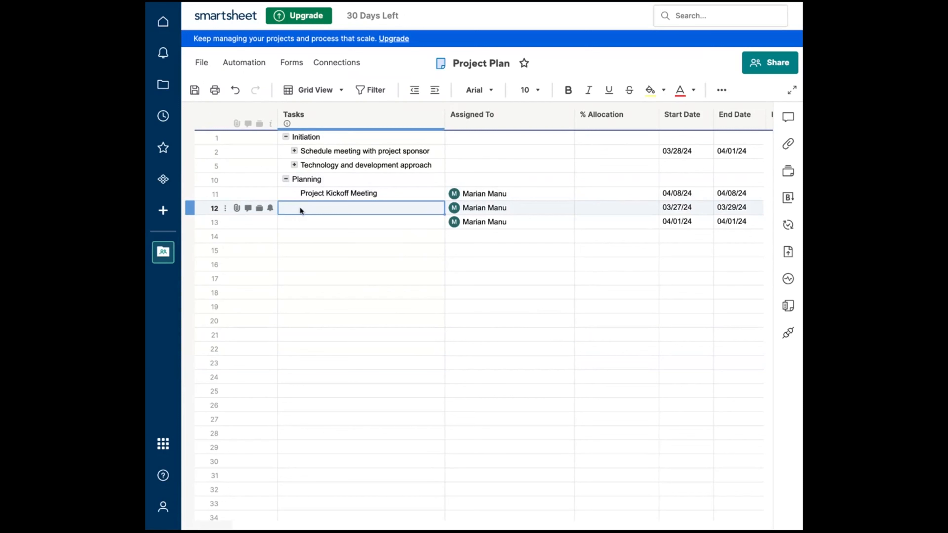
{"action": "left_click", "coordinate": [301, 209]}
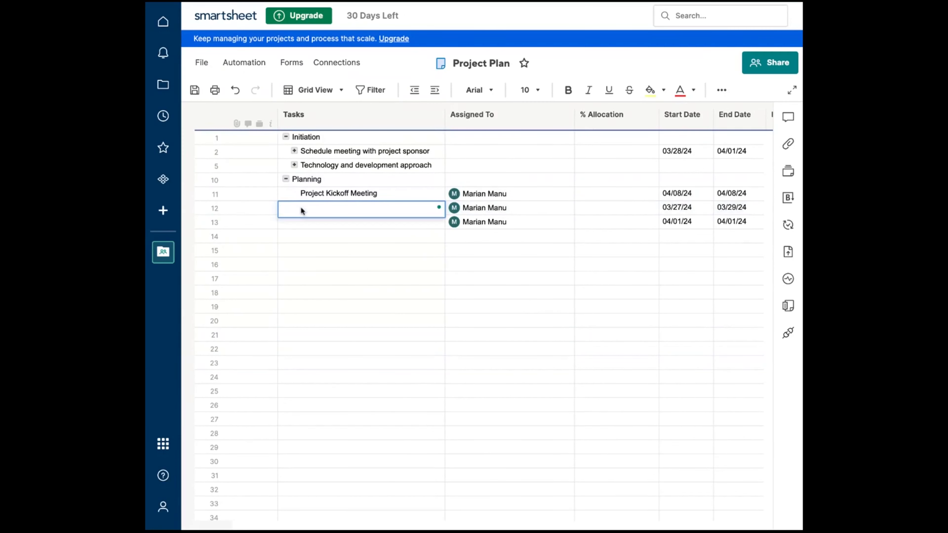
{"action": "type", "text": "M"}
{"action": "key", "text": "BackSpace"}
{"action": "type", "text": "mEET"}
{"action": "key", "text": "BackSpace"}
{"action": "key", "text": "BackSpace"}
{"action": "key", "text": "BackSpace"}
{"action": "key", "text": "BackSpace"}
{"action": "key", "text": "BackSpace"}
{"action": "type", "text": "Meet with content creation team to r"}
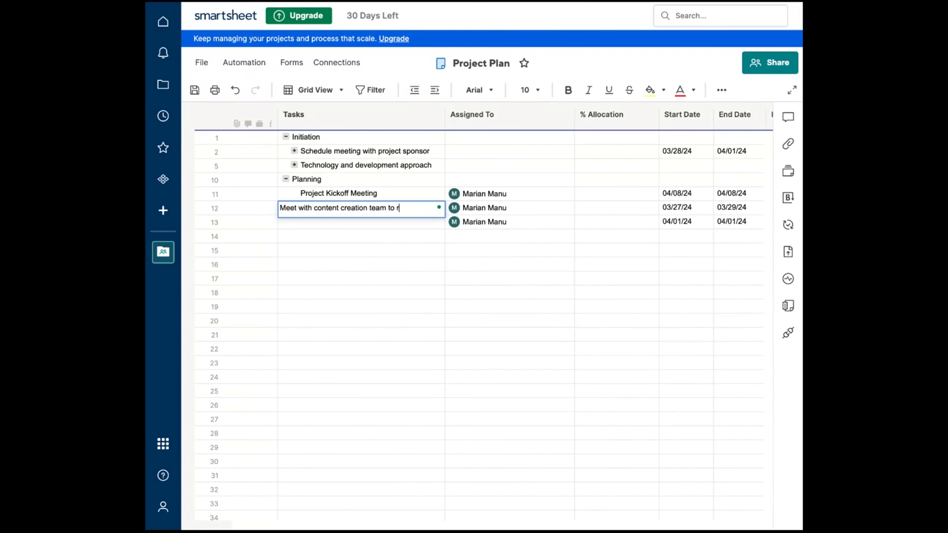
{"action": "type", "text": "eview requirements"}
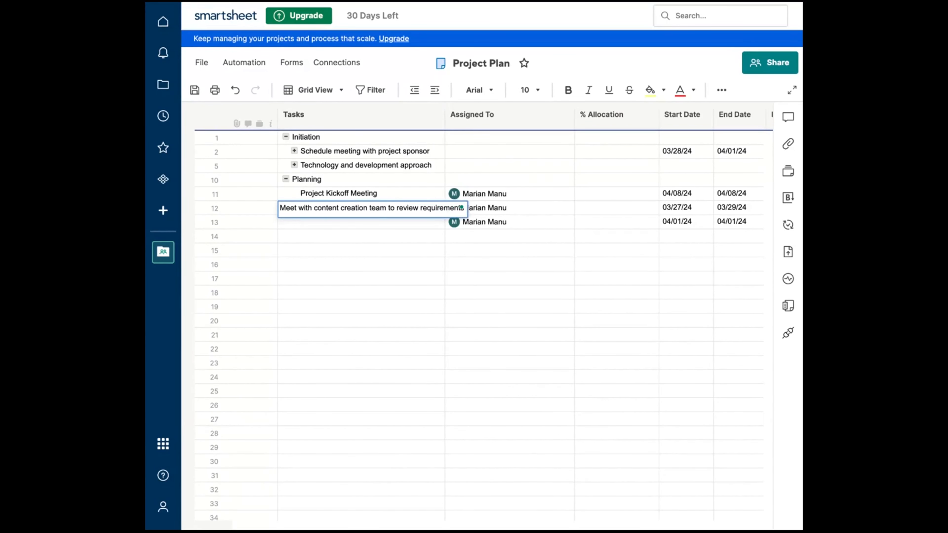
{"action": "key", "text": "Return"}
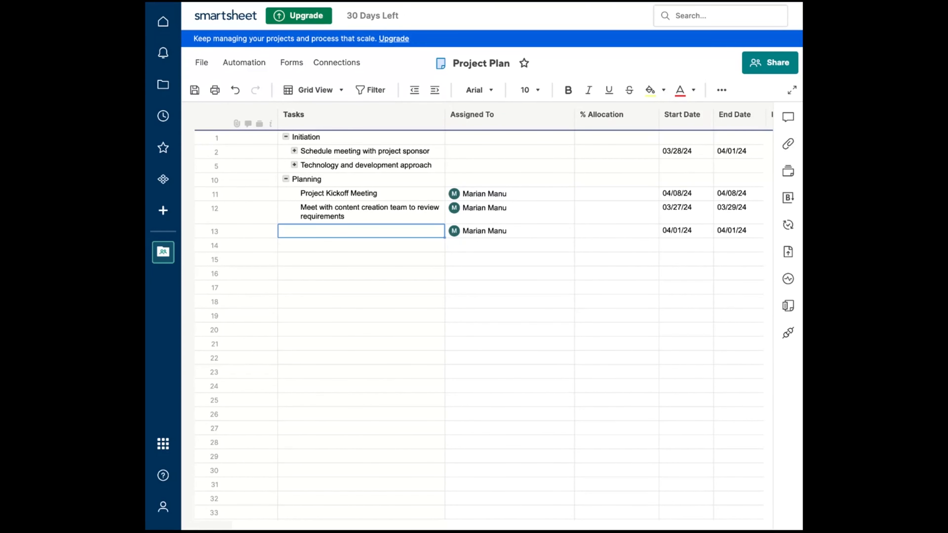
- Name the task in row 13 "Brainstorm around course creation - reviewing media including videos, presentations"
{"action": "type", "text": "("}
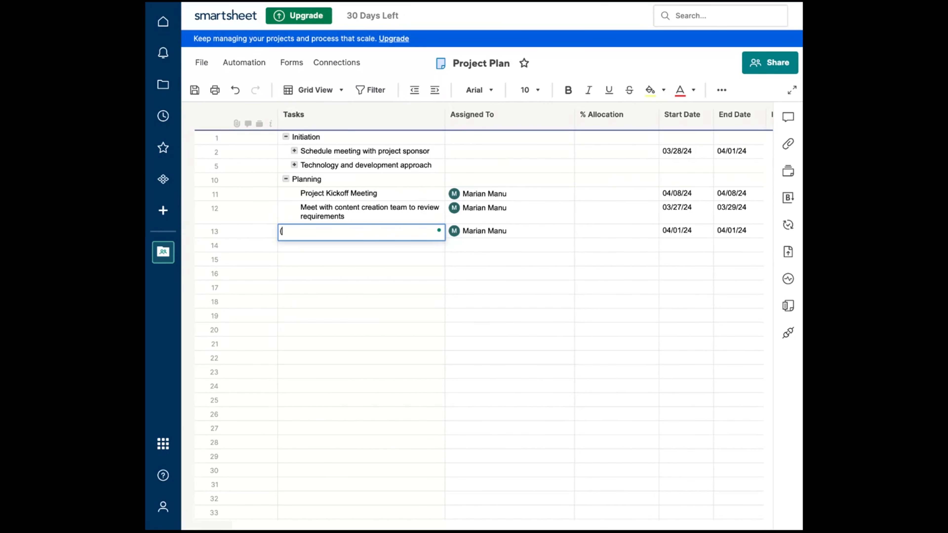
{"action": "key", "text": "BackSpace"}
{"action": "type", "text": "Brainstorma"}
{"action": "key", "text": "BackSpace"}
{"action": "type", "text": "around cou"}
{"action": "key", "text": "BackSpace"}
{"action": "key", "text": "BackSpace"}
{"action": "type", "text": "on"}
{"action": "key", "text": "BackSpace"}
{"action": "type", "text": "ourse c"}
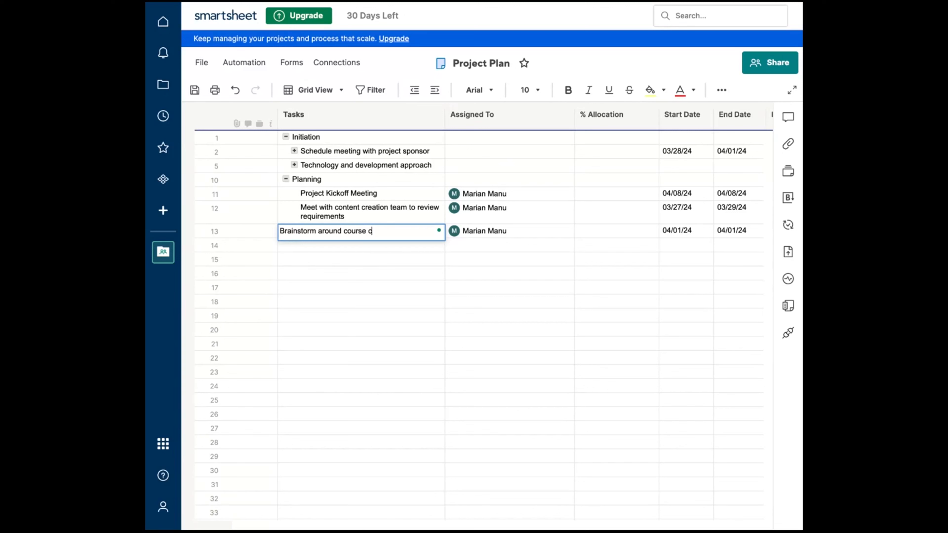
{"action": "type", "text": "reation - what type of multi"}
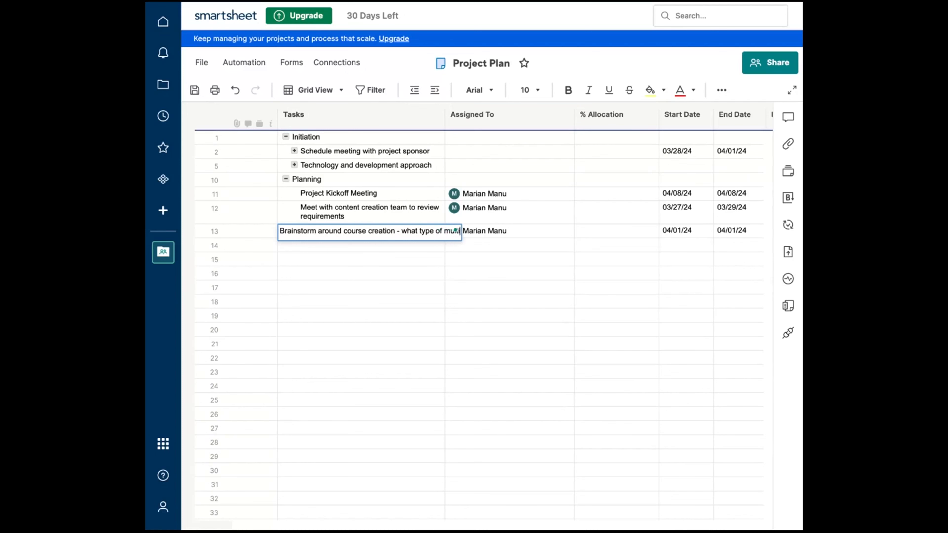
{"action": "type", "text": "media"}
{"action": "key", "text": "BackSpace"}
{"action": "key", "text": "BackSpace"}
{"action": "key", "text": "BackSpace"}
{"action": "key", "text": "BackSpace"}
{"action": "key", "text": "BackSpace"}
{"action": "key", "text": "BackSpace"}
{"action": "key", "text": "BackSpace"}
{"action": "key", "text": "BackSpace"}
{"action": "key", "text": "BackSpace"}
{"action": "key", "text": "BackSpace"}
{"action": "key", "text": "BackSpace"}
{"action": "key", "text": "BackSpace"}
{"action": "key", "text": "BackSpace"}
{"action": "key", "text": "BackSpace"}
{"action": "key", "text": "BackSpace"}
{"action": "key", "text": "BackSpace"}
{"action": "key", "text": "BackSpace"}
{"action": "key", "text": "BackSpace"}
{"action": "key", "text": "BackSpace"}
{"action": "key", "text": "BackSpace"}
{"action": "key", "text": "BackSpace"}
{"action": "key", "text": "BackSpace"}
{"action": "key", "text": "BackSpace"}
{"action": "key", "text": "BackSpace"}
{"action": "key", "text": "BackSpace"}
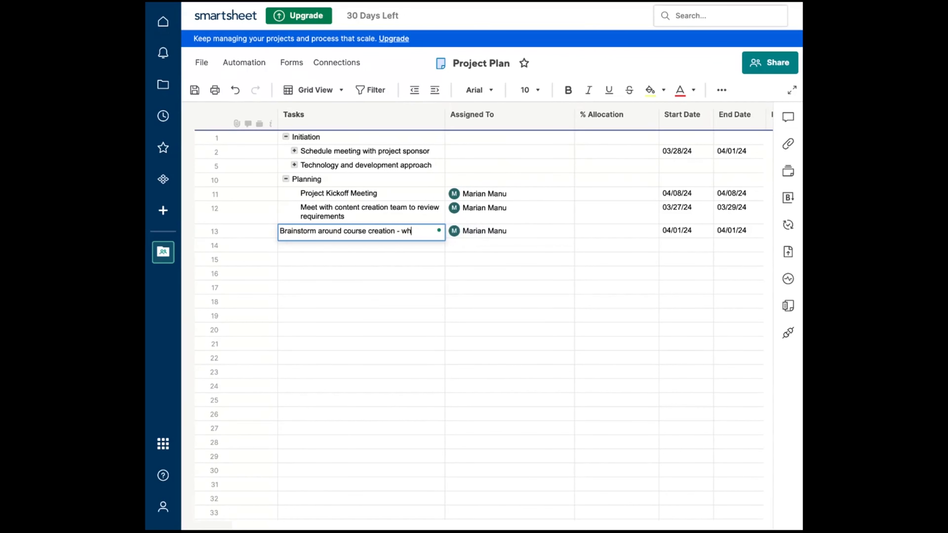
{"action": "type", "text": "reviewing media in"}
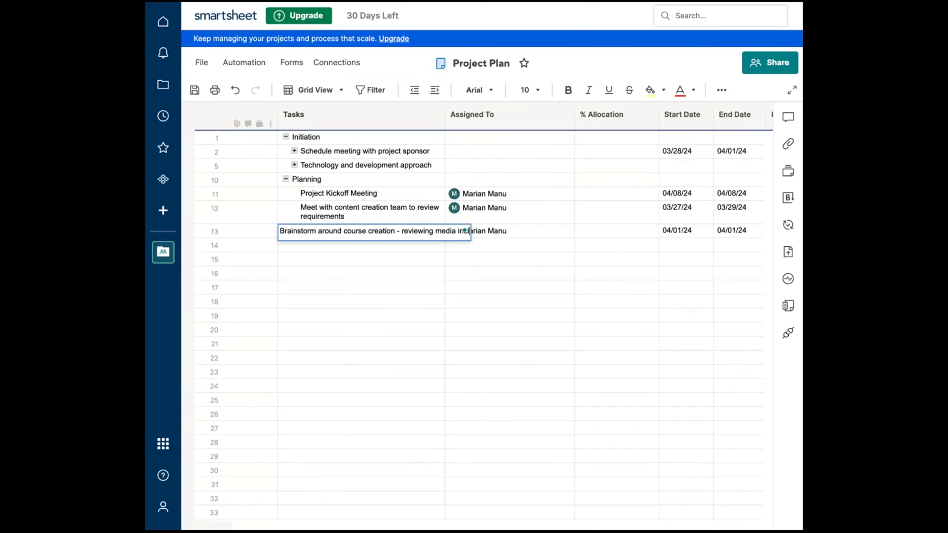
{"action": "type", "text": "cluding videos,"}
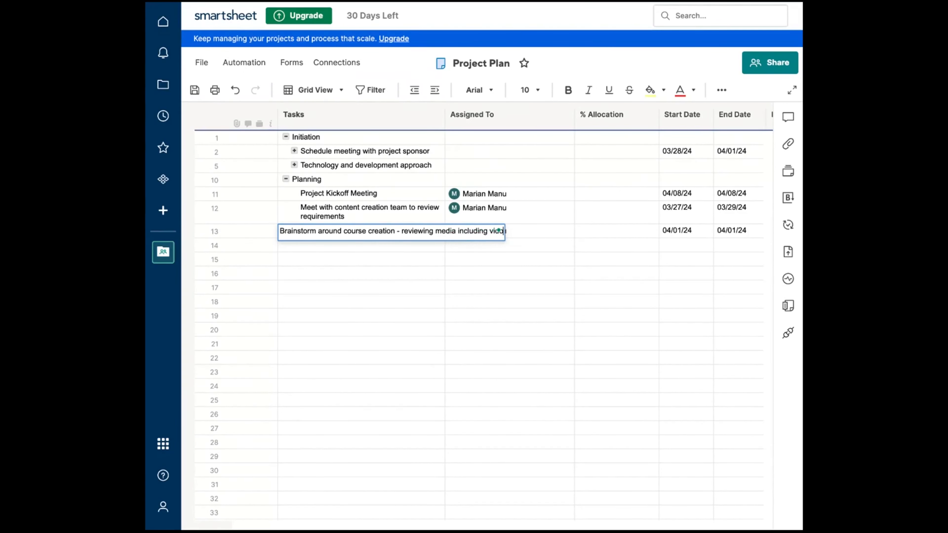
{"action": "type", "text": " presentations"}
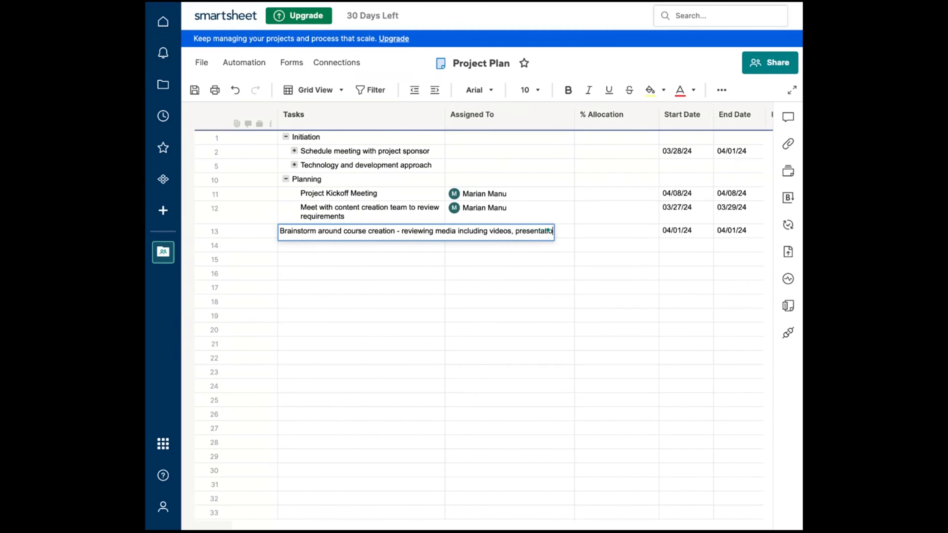
{"action": "key", "text": "Return"}
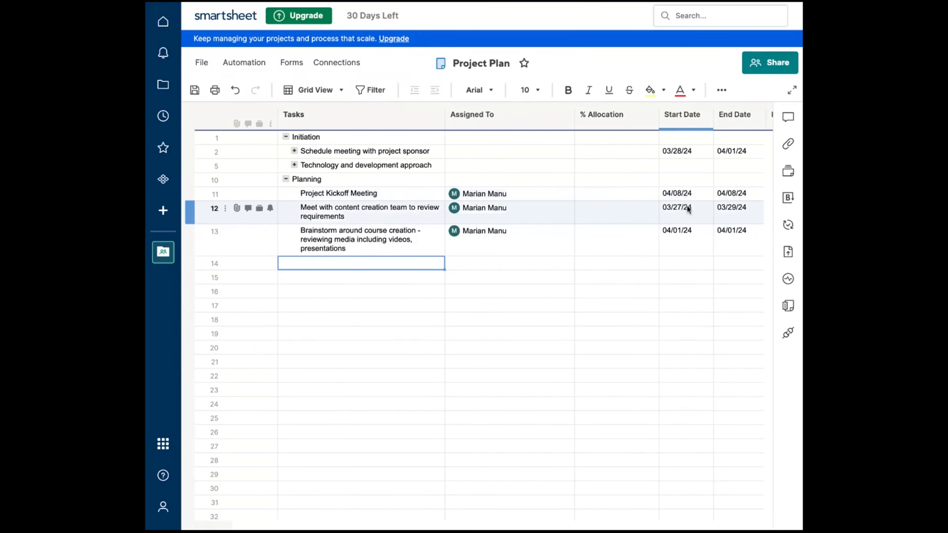
- Set both the start date and the end date of the content creation team meeting task to 04/10/24
{"action": "left_click", "coordinate": [697, 212]}
{"action": "left_click", "coordinate": [706, 210]}
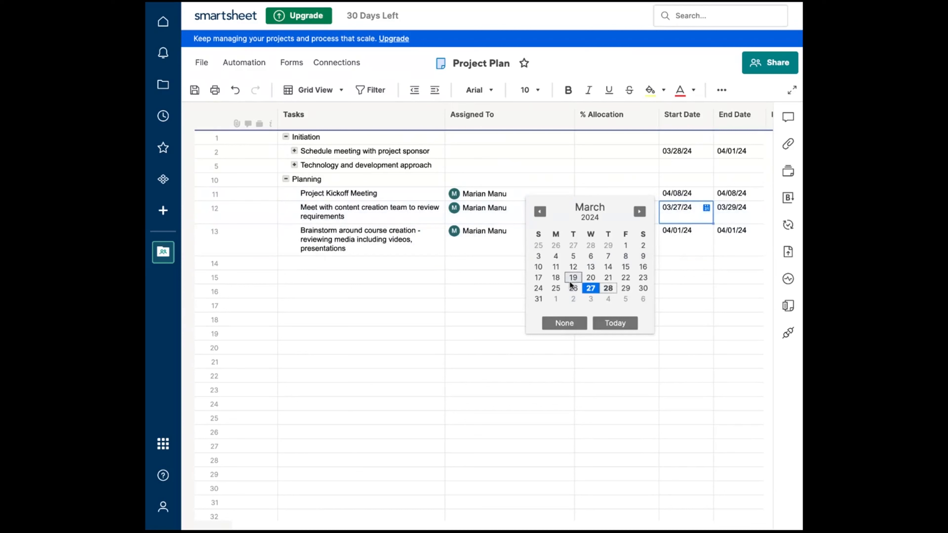
{"action": "left_click", "coordinate": [639, 212]}
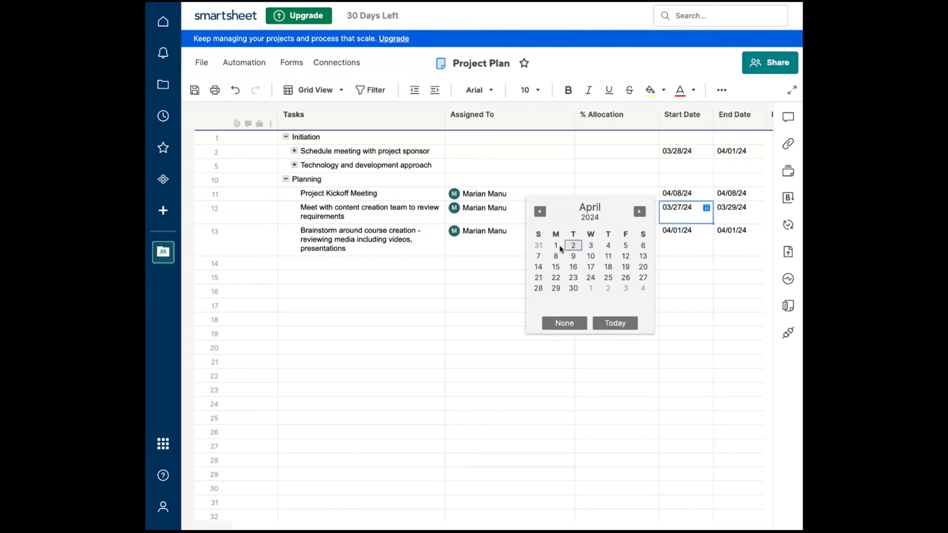
{"action": "left_click", "coordinate": [587, 256]}
{"action": "left_click", "coordinate": [741, 215]}
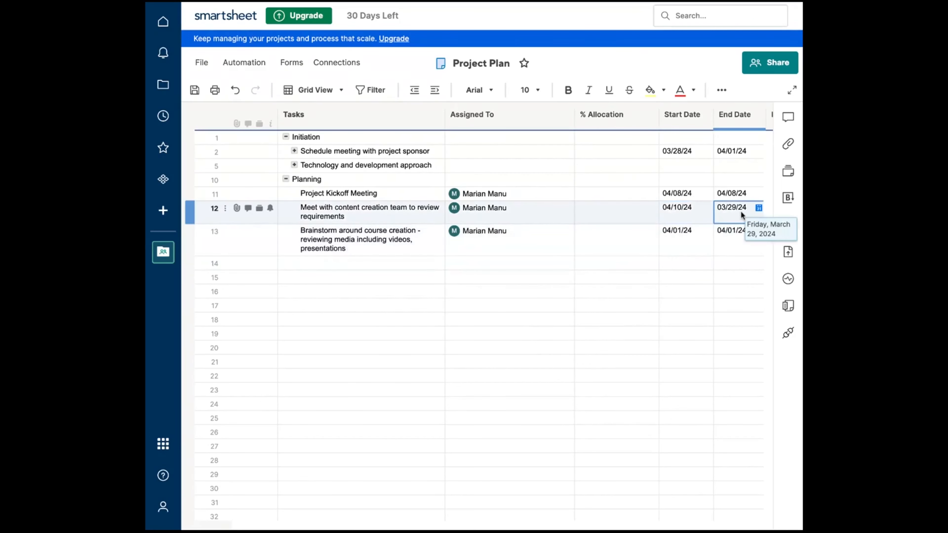
{"action": "left_click", "coordinate": [757, 207]}
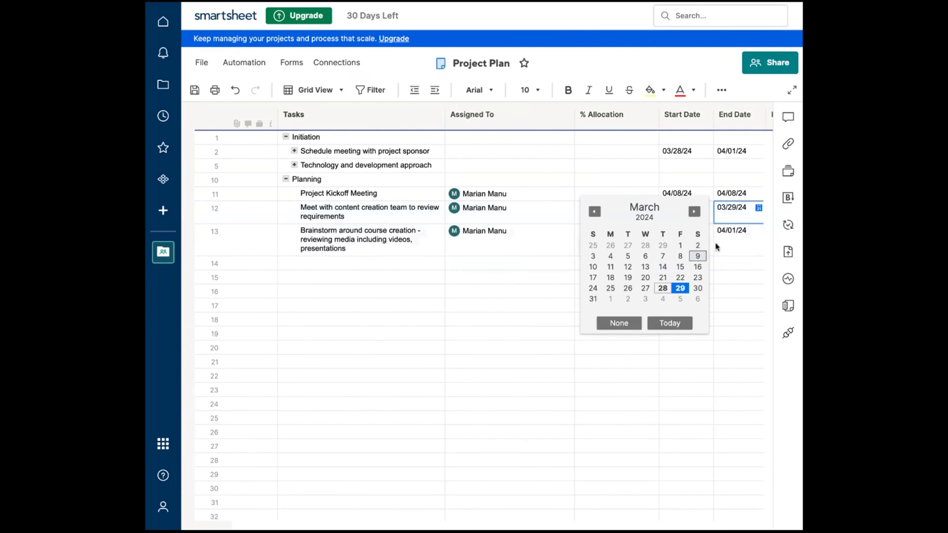
{"action": "left_click", "coordinate": [694, 212]}
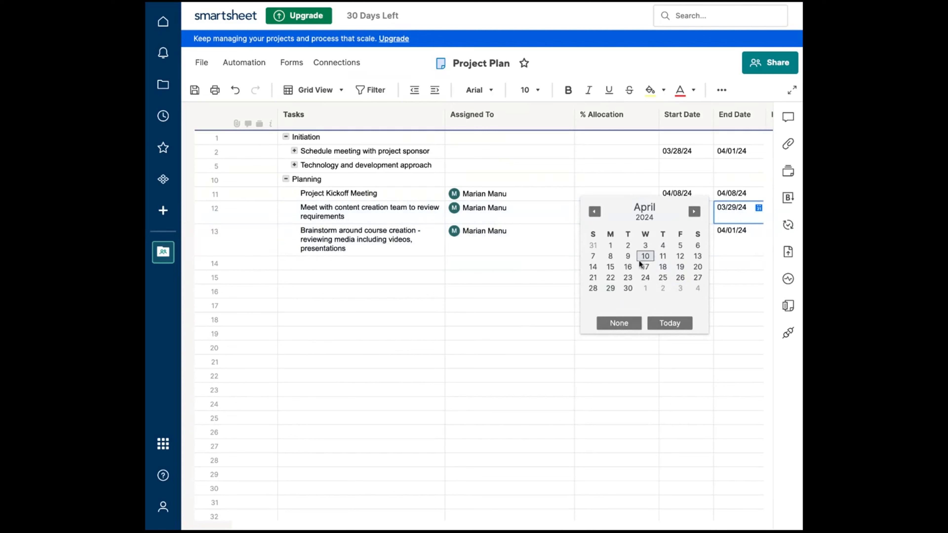
{"action": "left_click", "coordinate": [645, 256]}
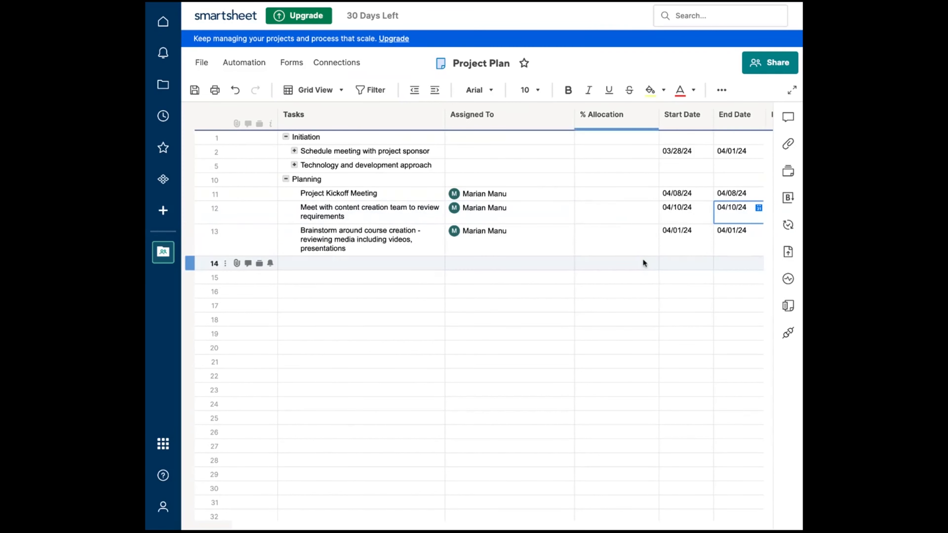
- Append "(if needed)" to the name of the brainstorming task in row 13
{"action": "left_click", "coordinate": [678, 233]}
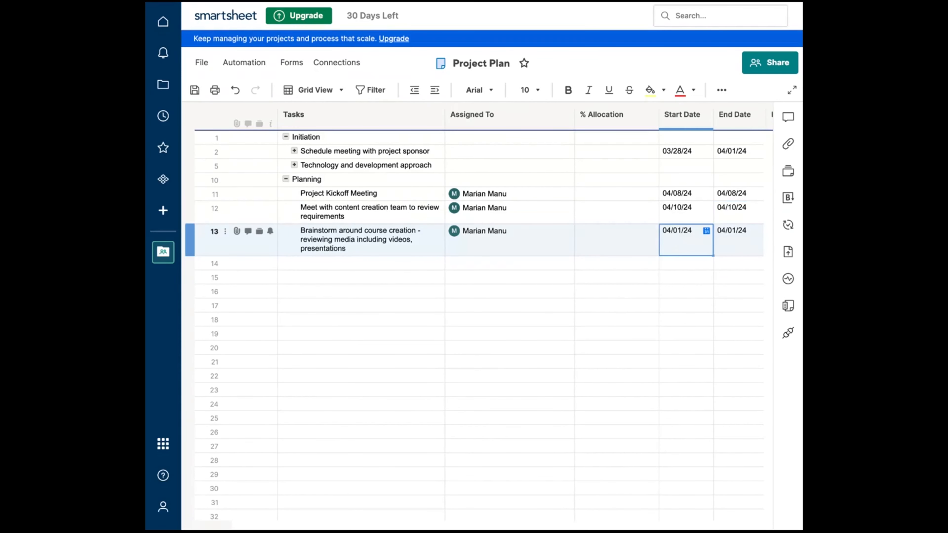
{"action": "left_click", "coordinate": [705, 231]}
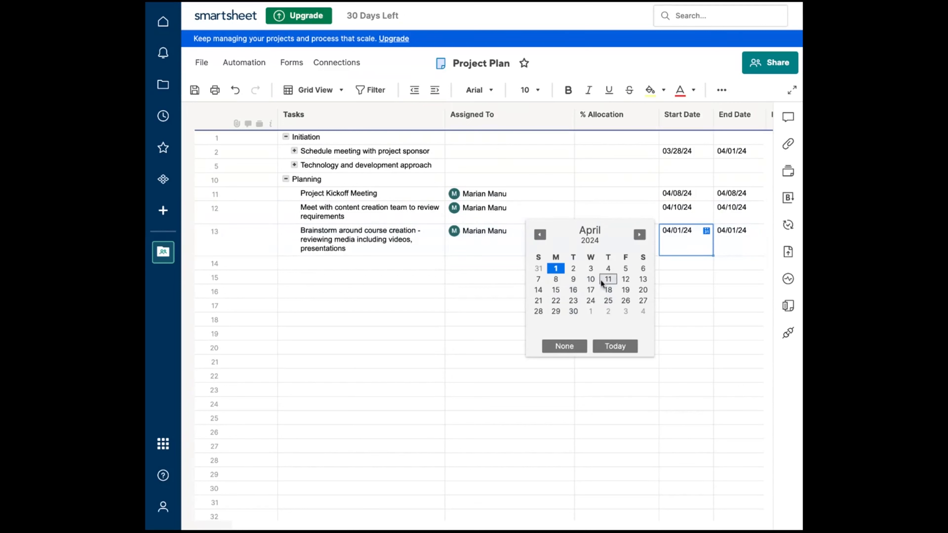
{"action": "left_click", "coordinate": [293, 233]}
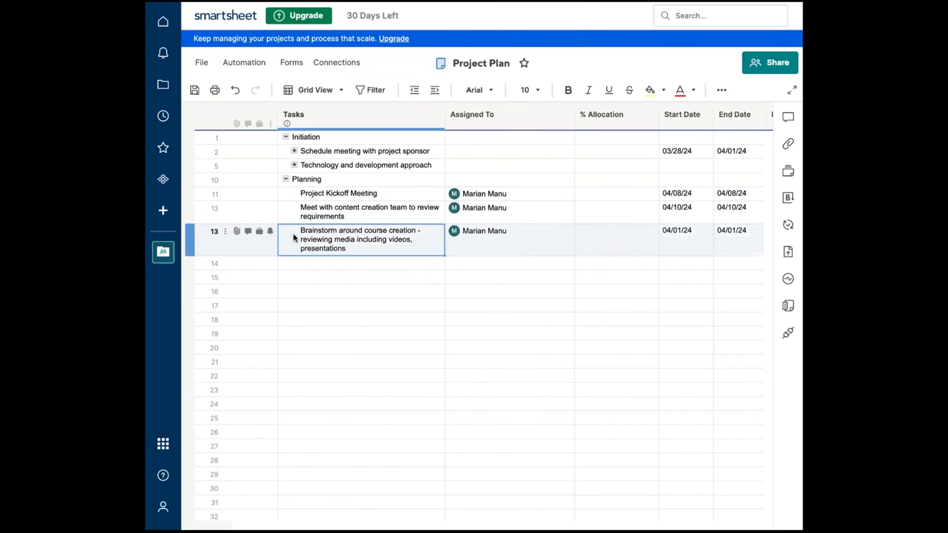
{"action": "left_click", "coordinate": [293, 233]}
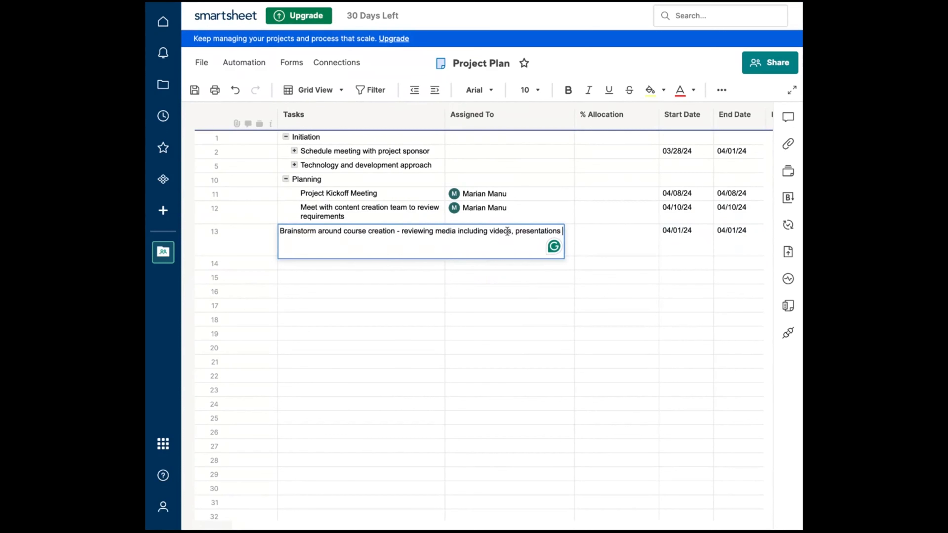
{"action": "type", "text": "(if"}
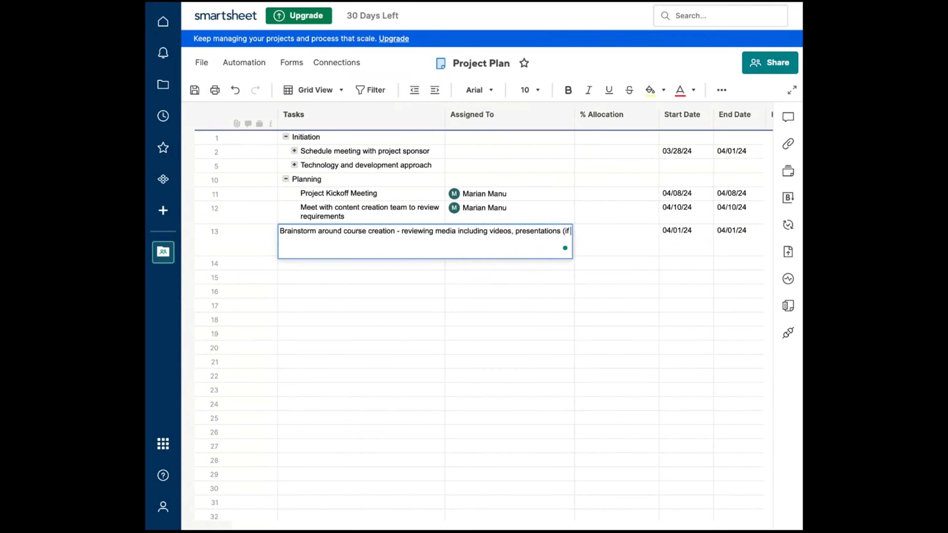
{"action": "type", "text": " needed)"}
{"action": "key", "text": "Return"}
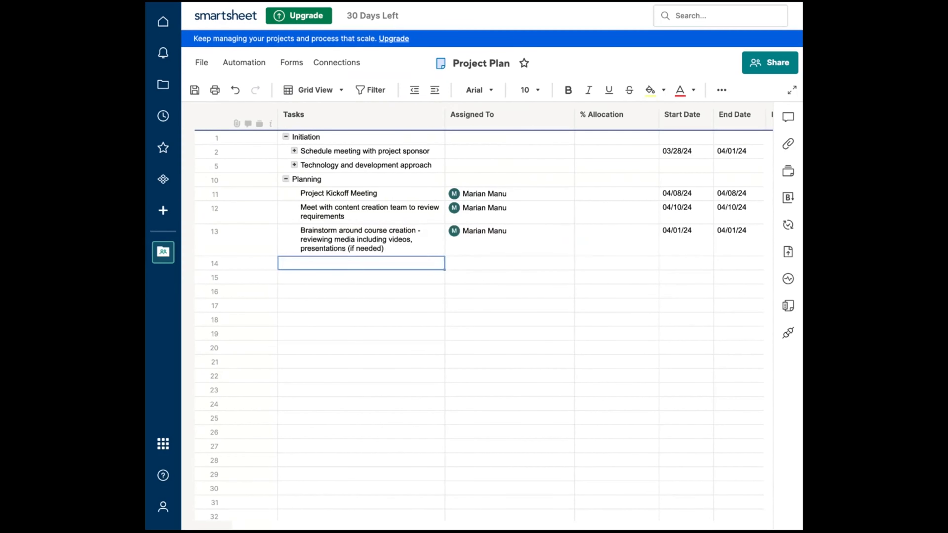
- Set both the start date and the end date of the course creation brainstorming task to 04/17/24
{"action": "left_click", "coordinate": [676, 230]}
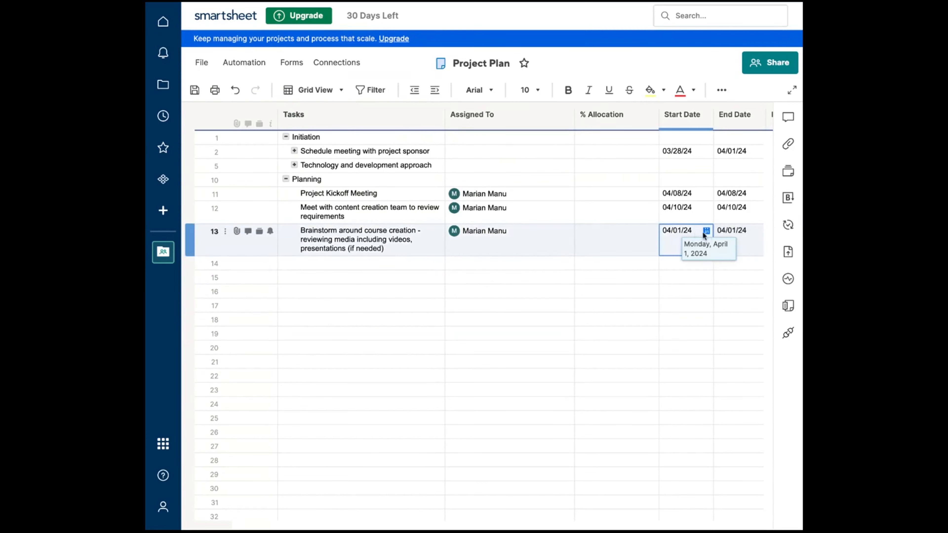
{"action": "left_click", "coordinate": [706, 231]}
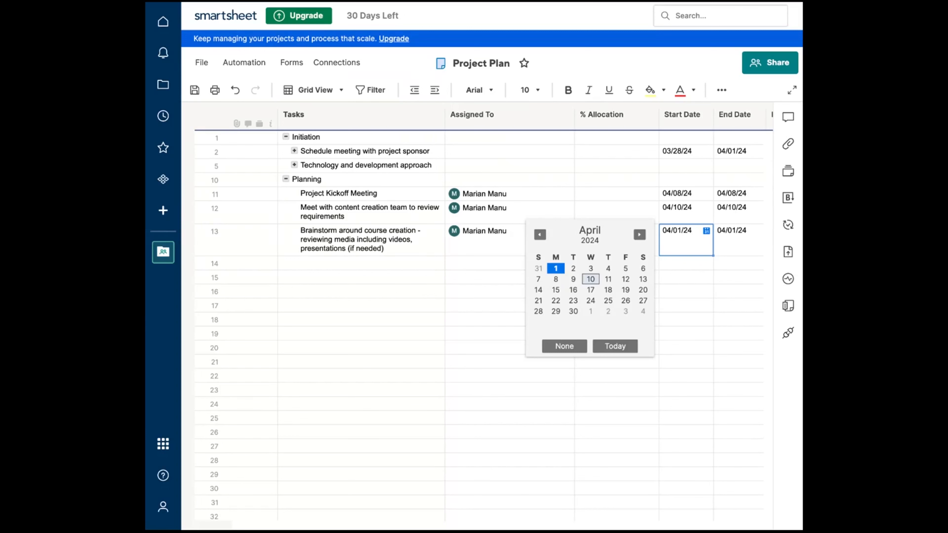
{"action": "left_click", "coordinate": [590, 293]}
{"action": "left_click", "coordinate": [732, 237]}
{"action": "left_click", "coordinate": [730, 231]}
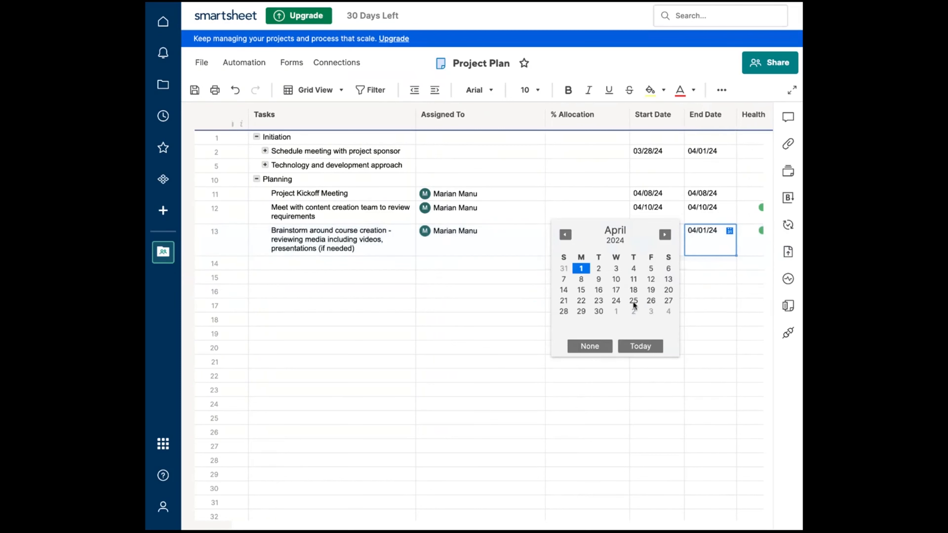
{"action": "left_click", "coordinate": [610, 290]}
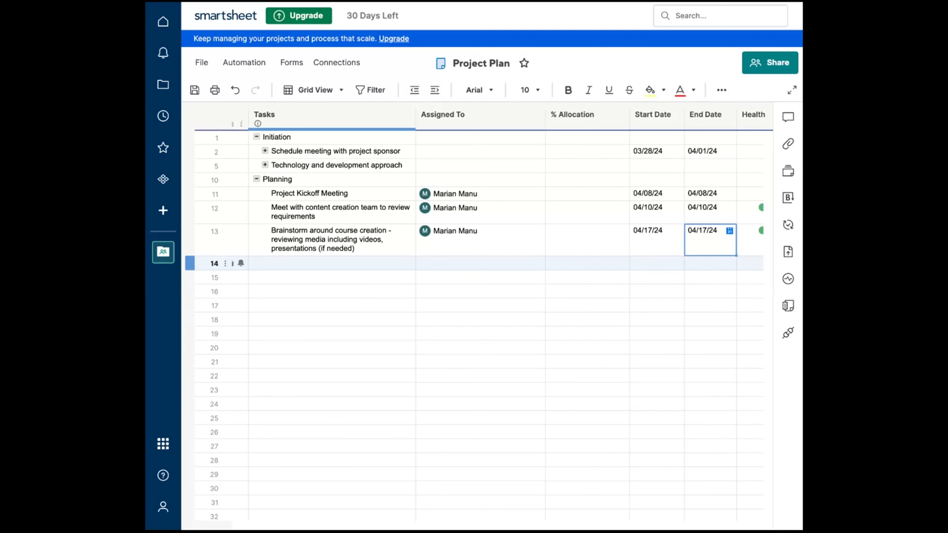
- Add a task named "System build" in row 14 and assign it to the same person as the tasks above
{"action": "left_click", "coordinate": [331, 263]}
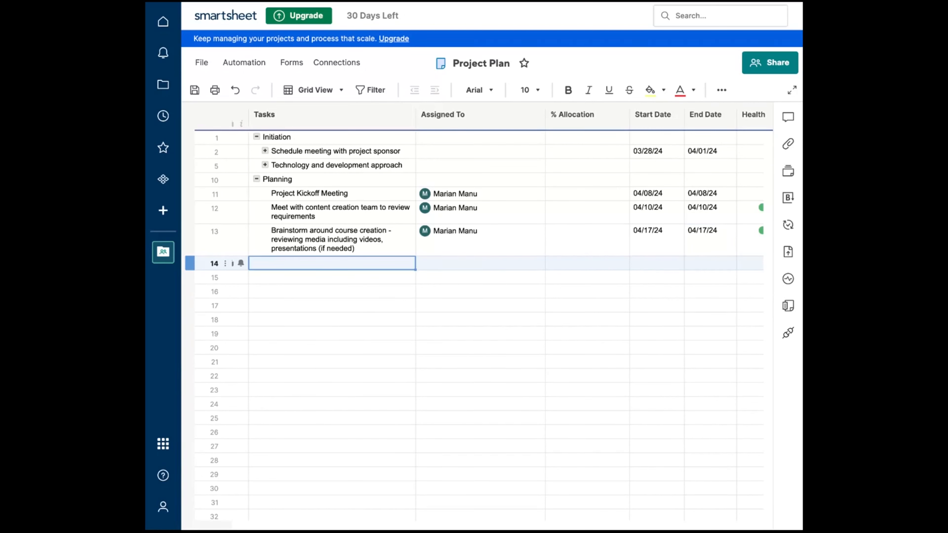
{"action": "double_click", "coordinate": [331, 263]}
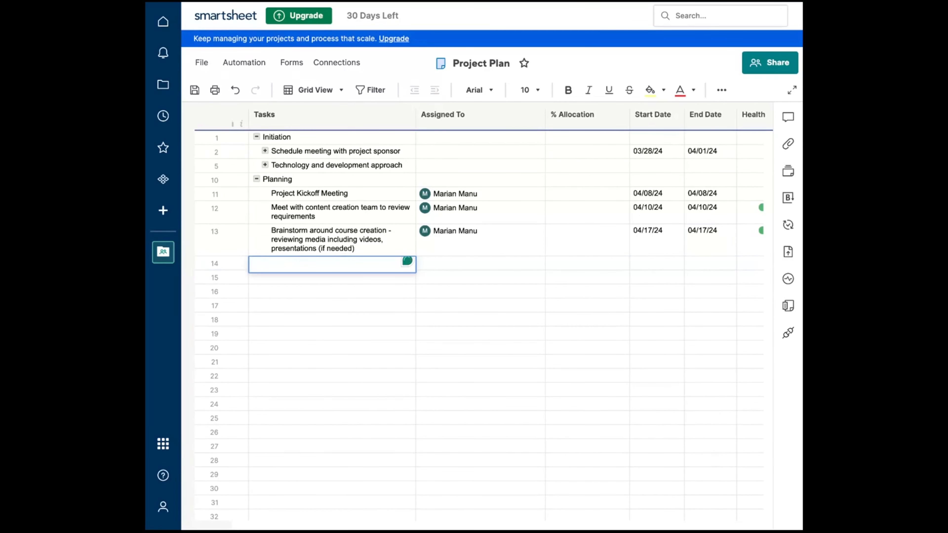
{"action": "type", "text": "System build"}
{"action": "left_click", "coordinate": [504, 330]}
{"action": "left_click", "coordinate": [488, 252]}
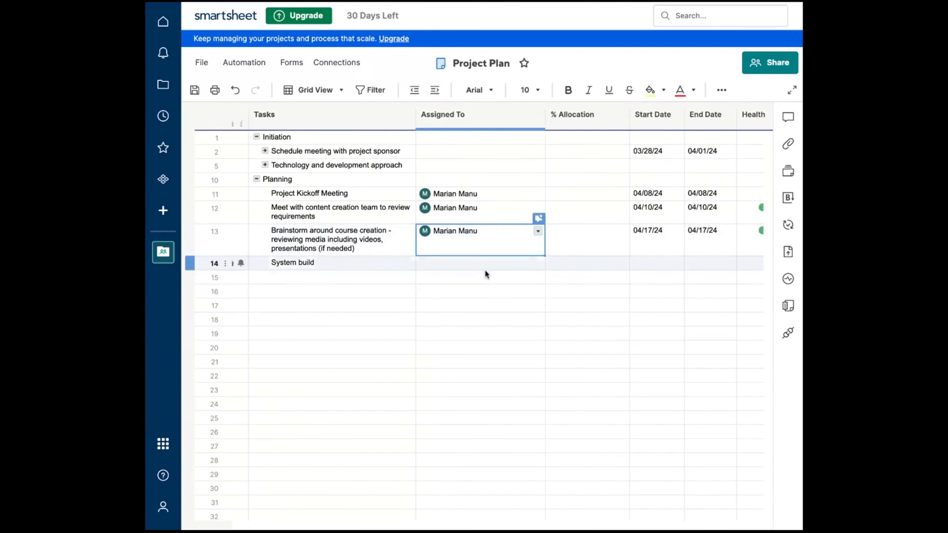
{"action": "left_click", "coordinate": [483, 263]}
{"action": "type", "text": "mari"}
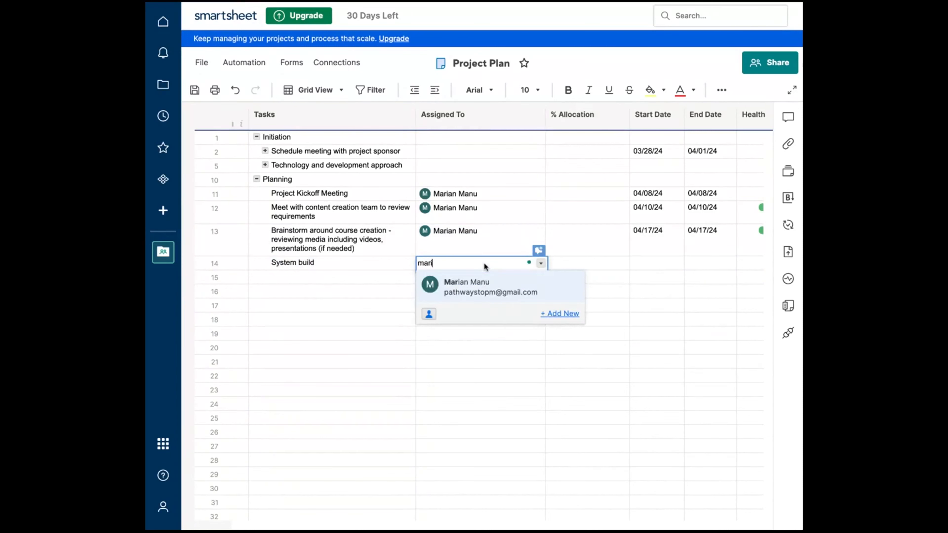
{"action": "key", "text": "Return"}
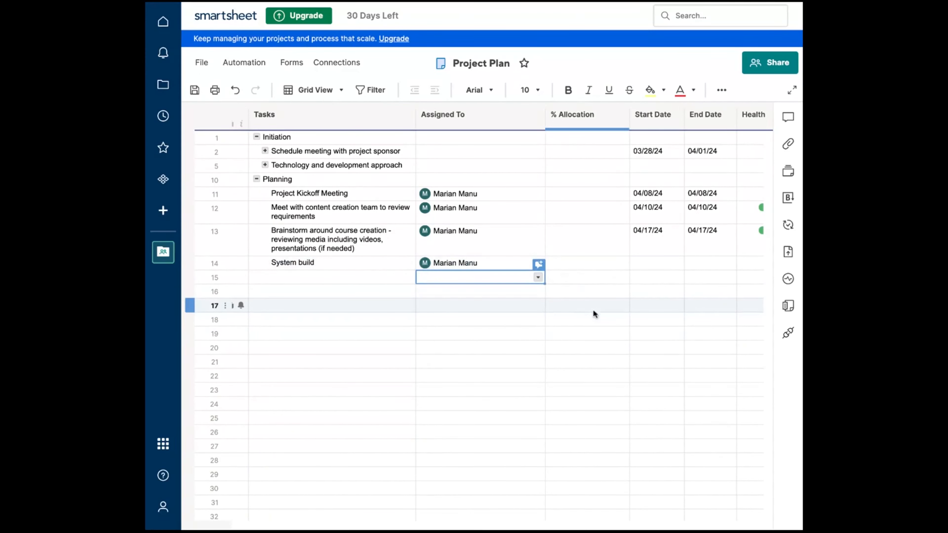
- Expand the Technology and development approach group and check the mockup presentation task's start date against the calendar
{"action": "left_click", "coordinate": [663, 263]}
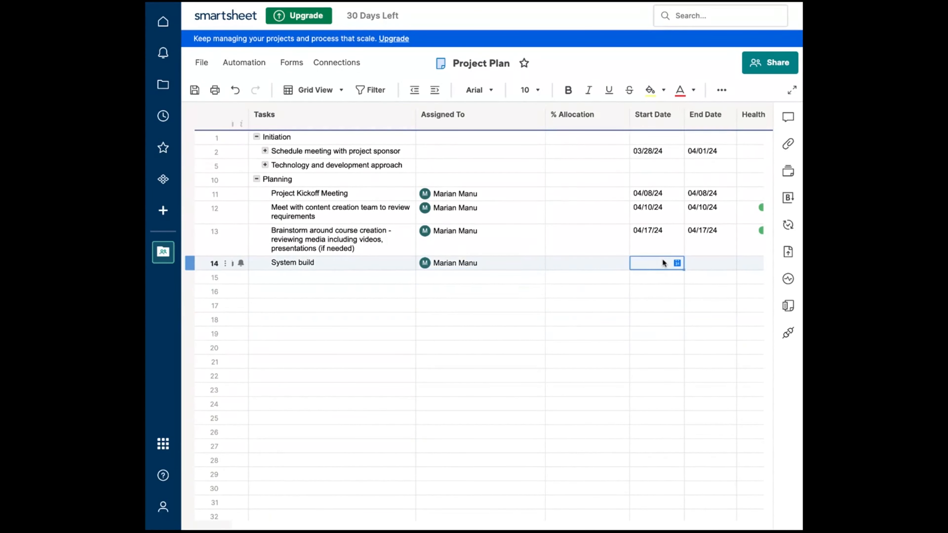
{"action": "left_click", "coordinate": [677, 263]}
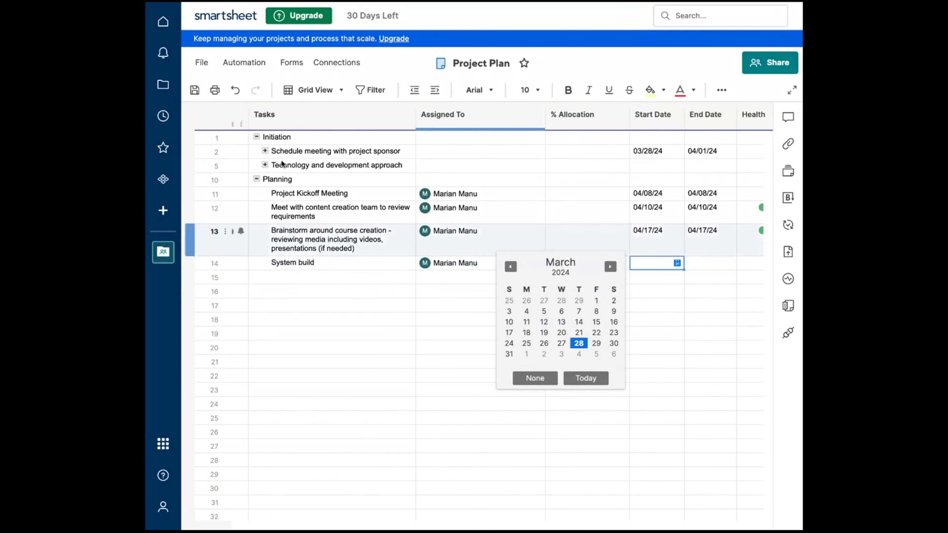
{"action": "left_click", "coordinate": [265, 167]}
{"action": "left_click", "coordinate": [265, 165]}
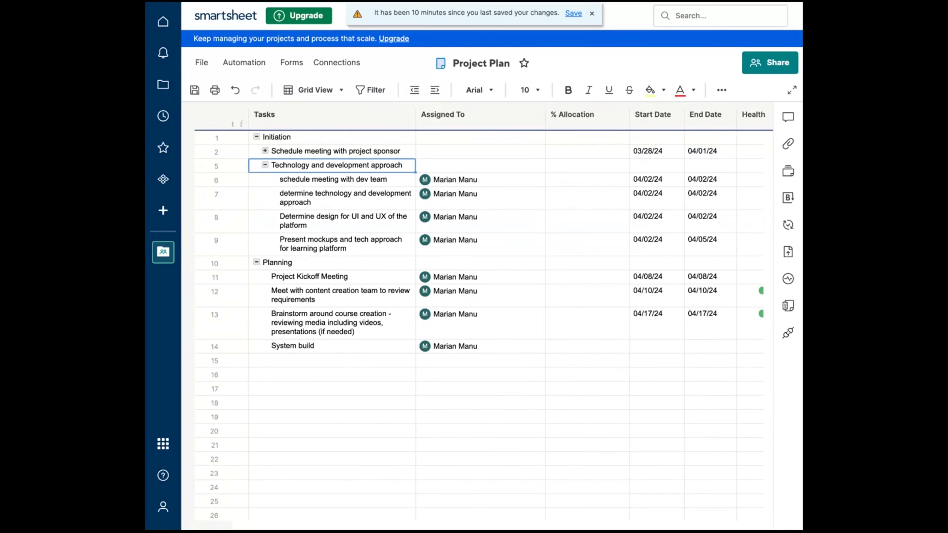
{"action": "left_click", "coordinate": [674, 241]}
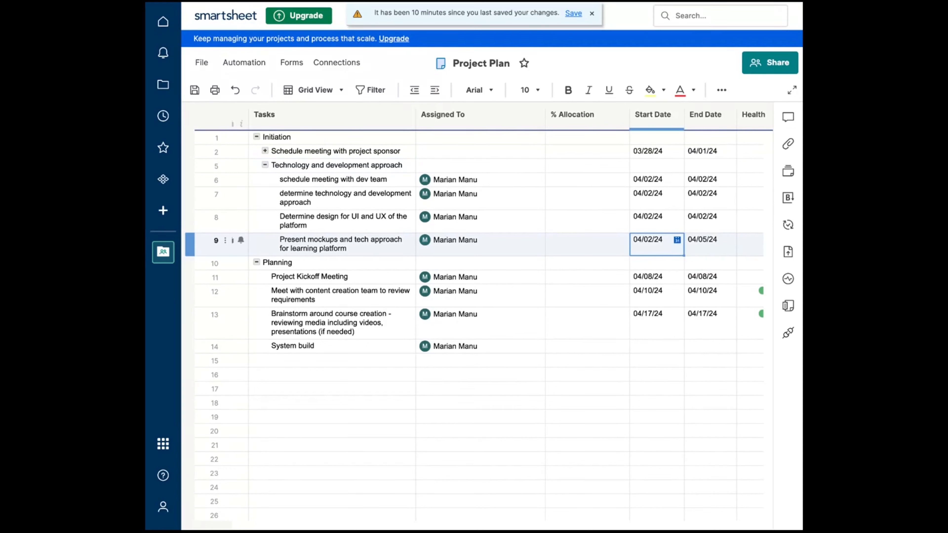
{"action": "left_click", "coordinate": [676, 240]}
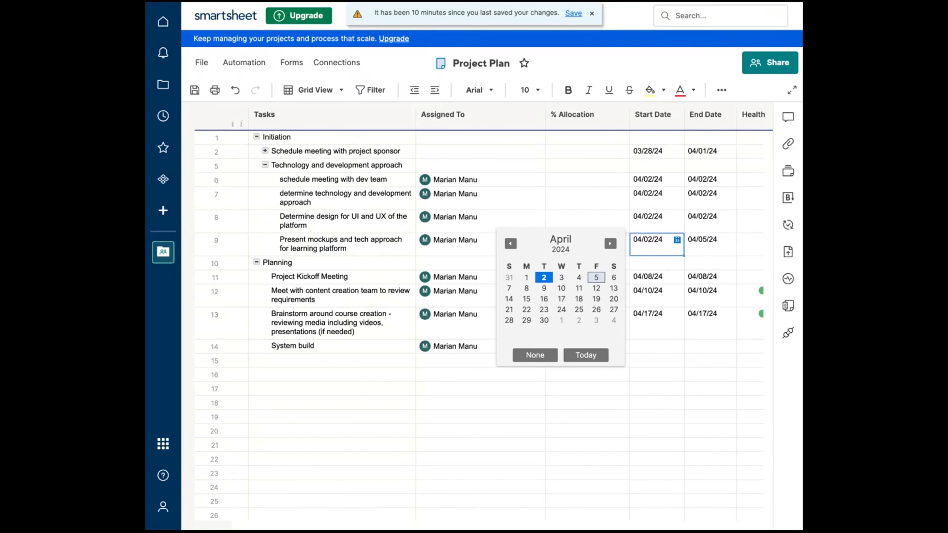
{"action": "left_click", "coordinate": [603, 446]}
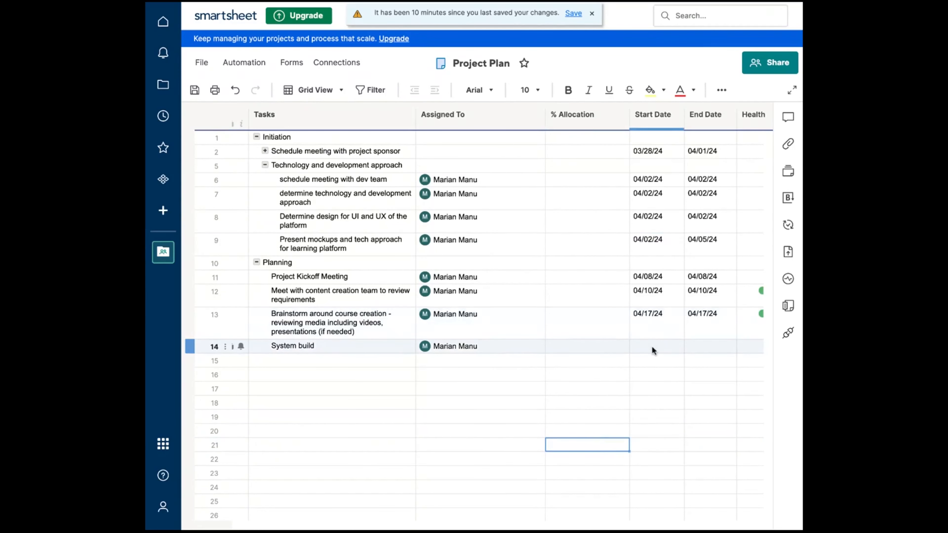
- Set the System build task's start date to 04/08/24 and its end date to 05/10/24
{"action": "left_click", "coordinate": [644, 344]}
{"action": "left_click", "coordinate": [676, 347]}
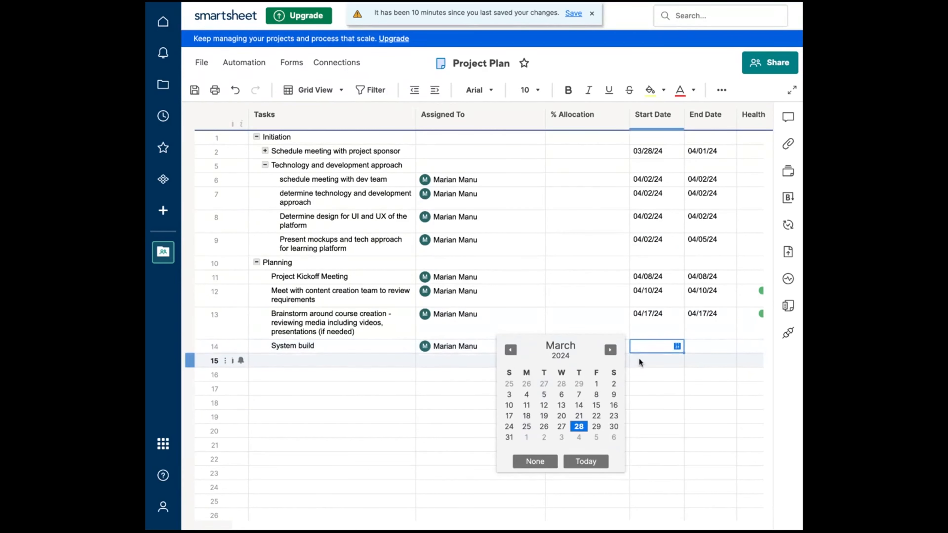
{"action": "left_click", "coordinate": [610, 350]}
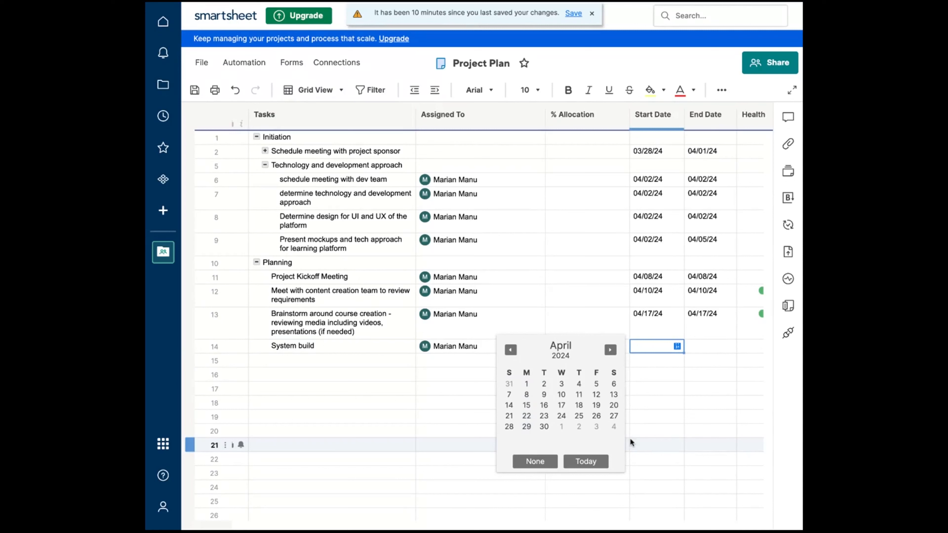
{"action": "left_click", "coordinate": [526, 396]}
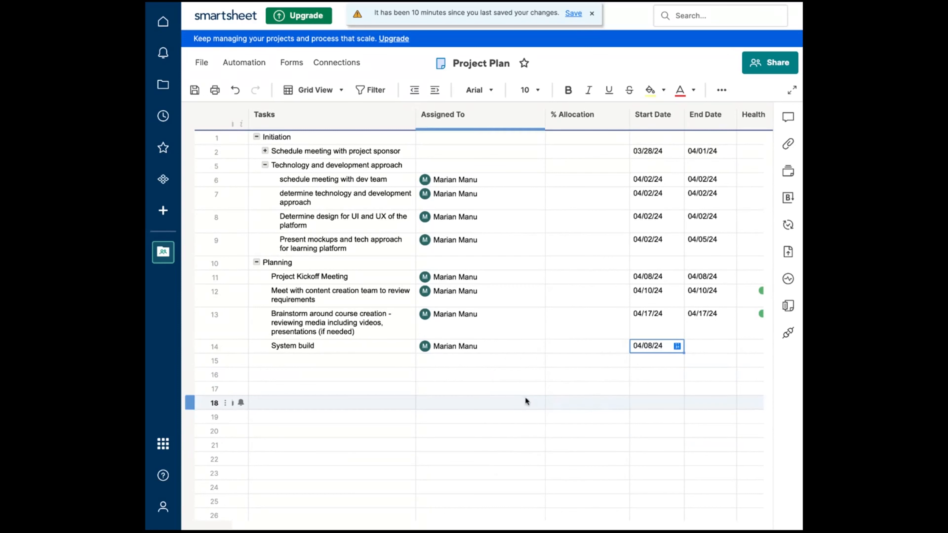
{"action": "left_click", "coordinate": [723, 345]}
{"action": "left_click", "coordinate": [730, 346]}
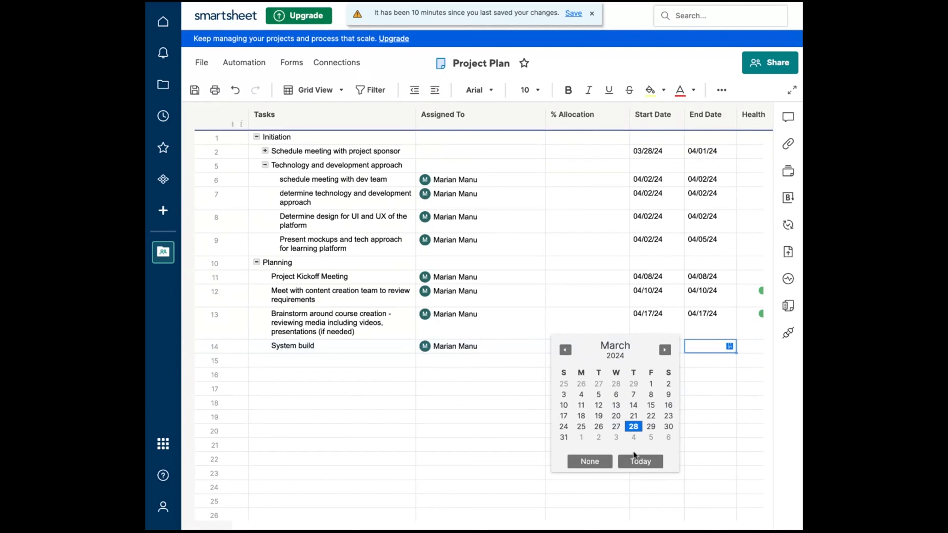
{"action": "left_click", "coordinate": [664, 350]}
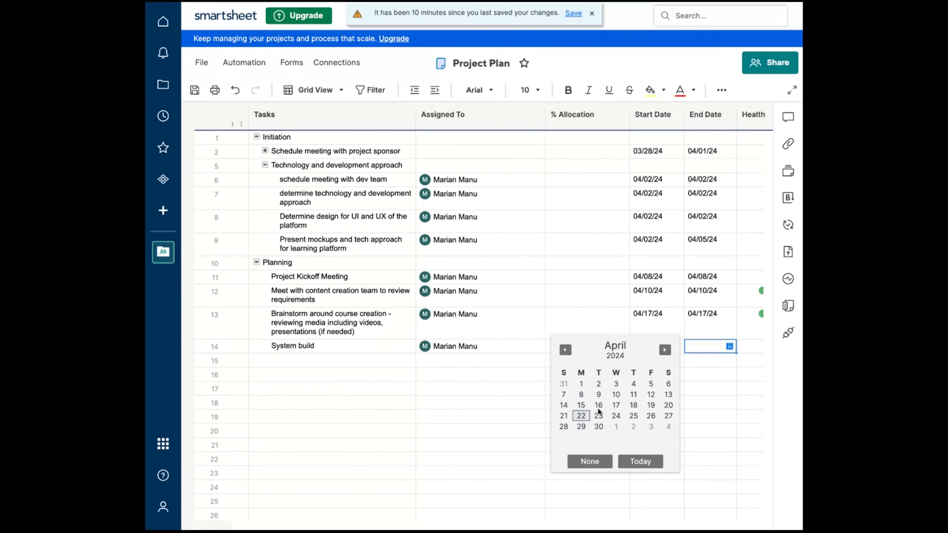
{"action": "left_click", "coordinate": [665, 350]}
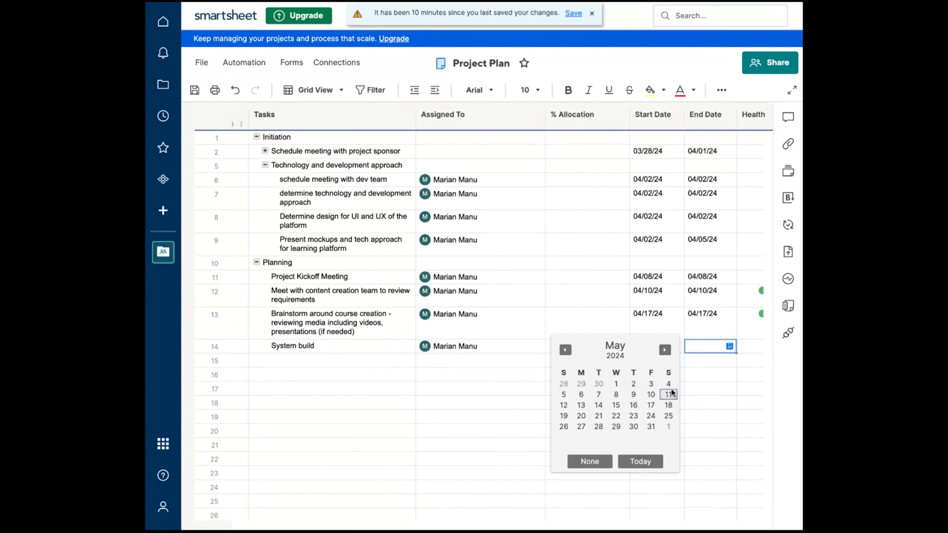
{"action": "left_click", "coordinate": [653, 394]}
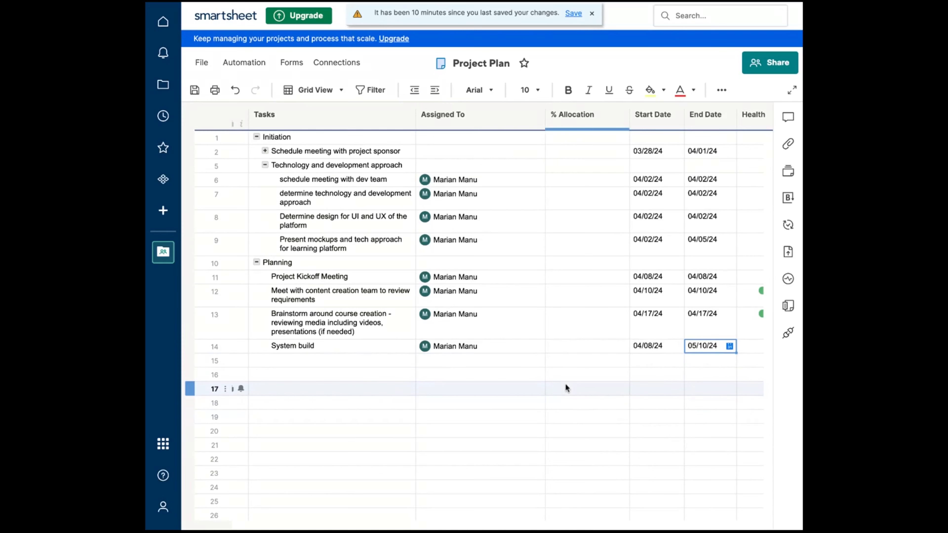
{"action": "scroll", "coordinate": [565, 384], "scroll_direction": "right", "scroll_amount": 5}
{"action": "scroll", "coordinate": [565, 383], "scroll_direction": "left", "scroll_amount": 4}
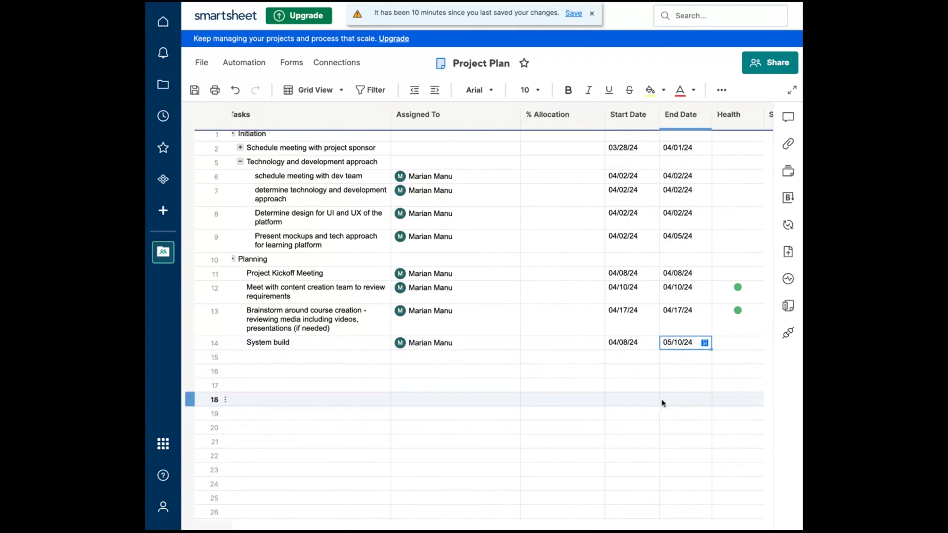
- Add a task named "Create courses" in row 15 and assign it to the same person as the tasks above
{"action": "left_click", "coordinate": [349, 355]}
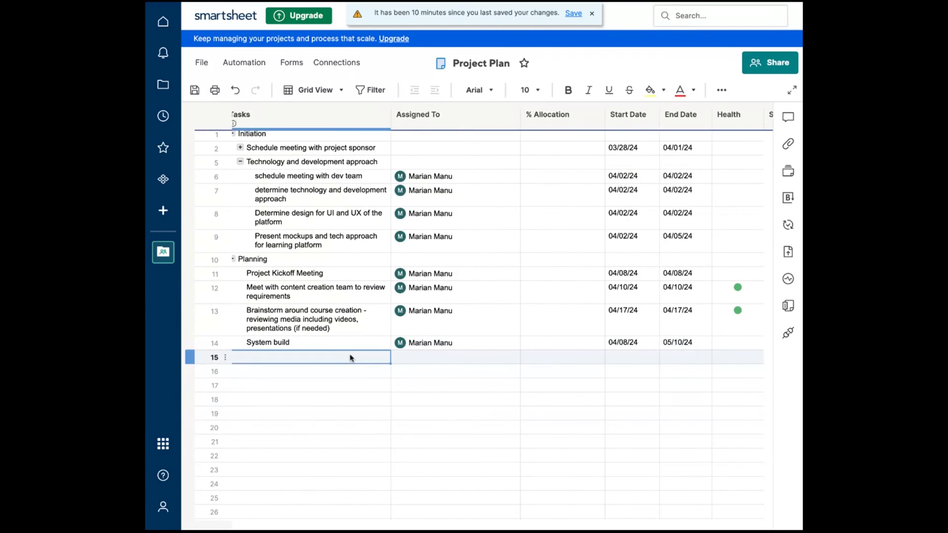
{"action": "type", "text": "C"}
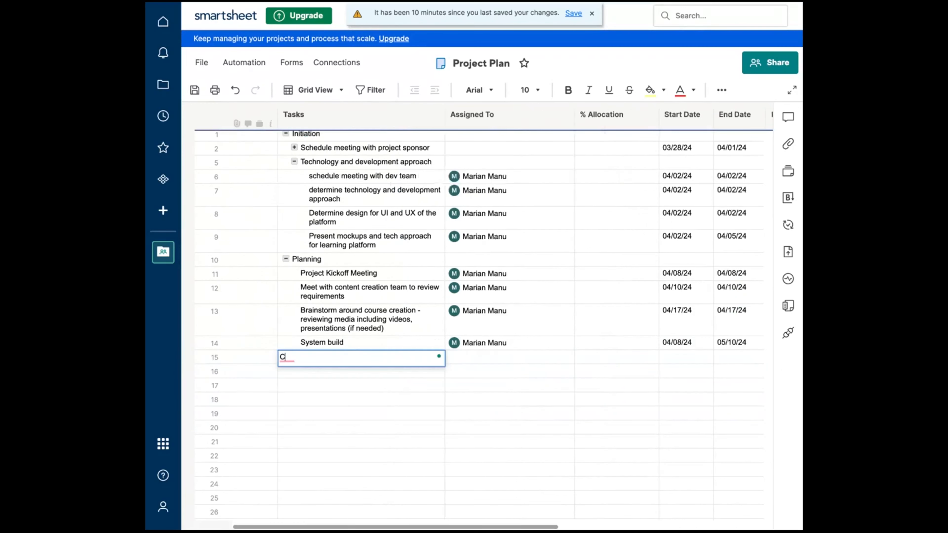
{"action": "type", "text": "reat courses"}
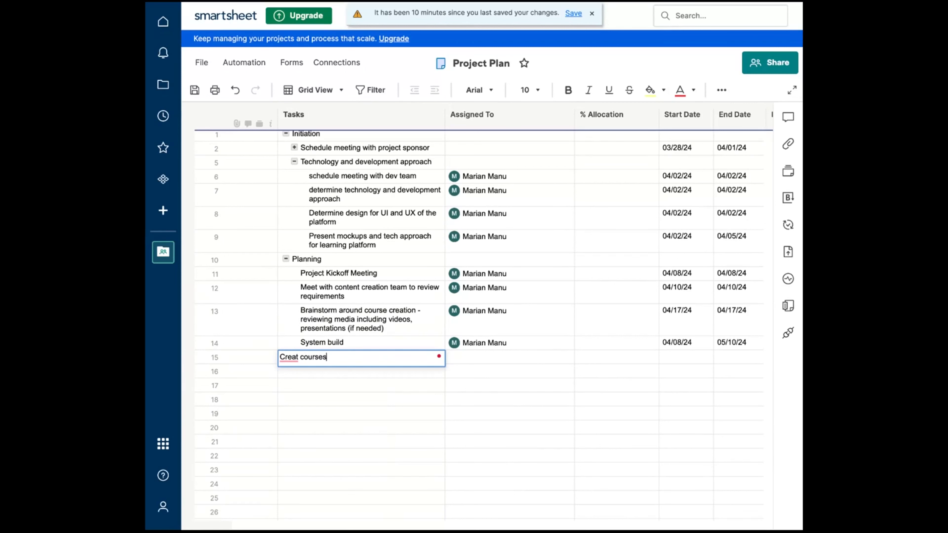
{"action": "left_click", "coordinate": [299, 356]}
{"action": "type", "text": "e"}
{"action": "left_click", "coordinate": [562, 377]}
{"action": "left_click", "coordinate": [519, 358]}
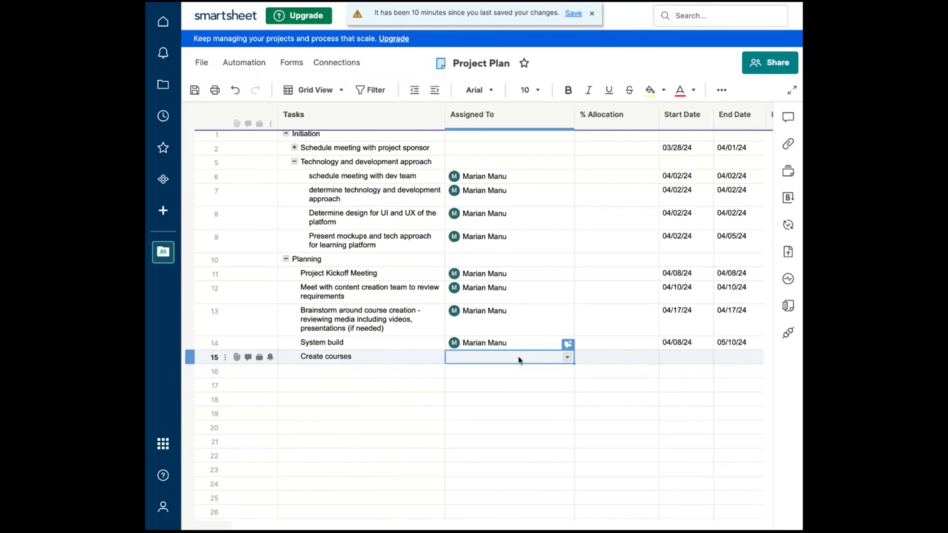
{"action": "type", "text": "mar"}
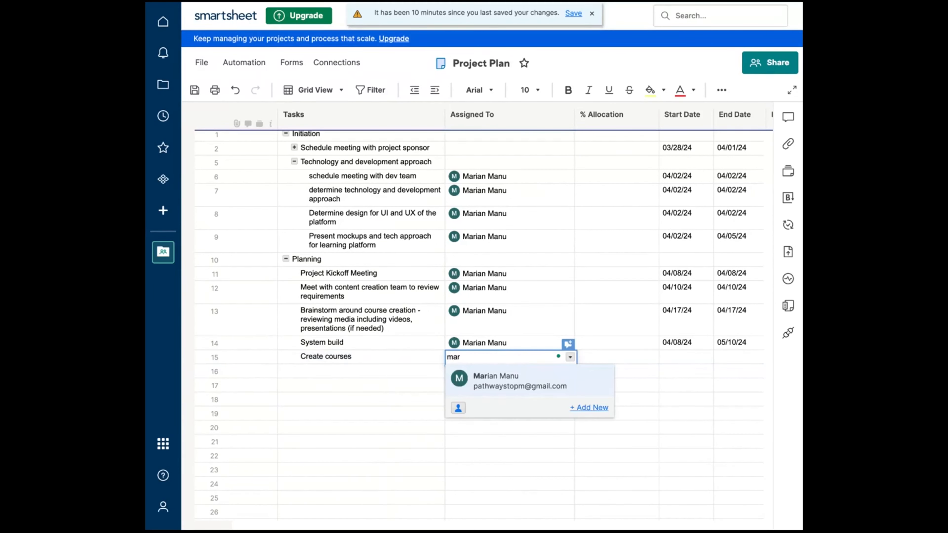
{"action": "left_click", "coordinate": [507, 378]}
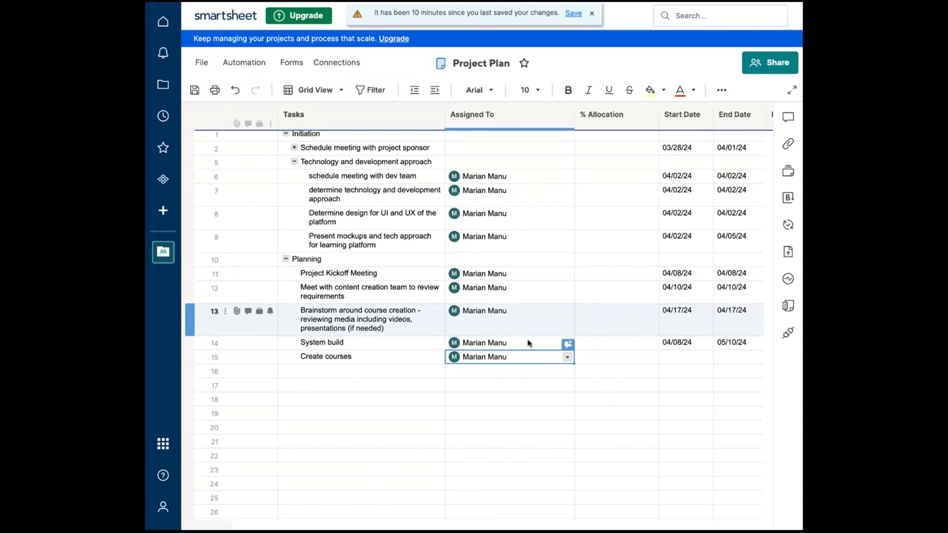
- Set the Create courses task's start date to 05/08/24
{"action": "left_click", "coordinate": [688, 357]}
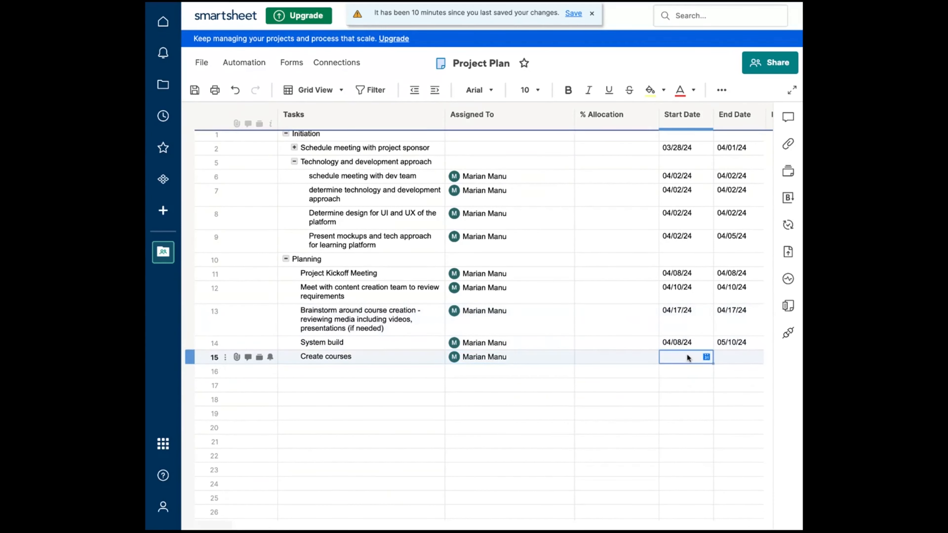
{"action": "left_click", "coordinate": [705, 357]}
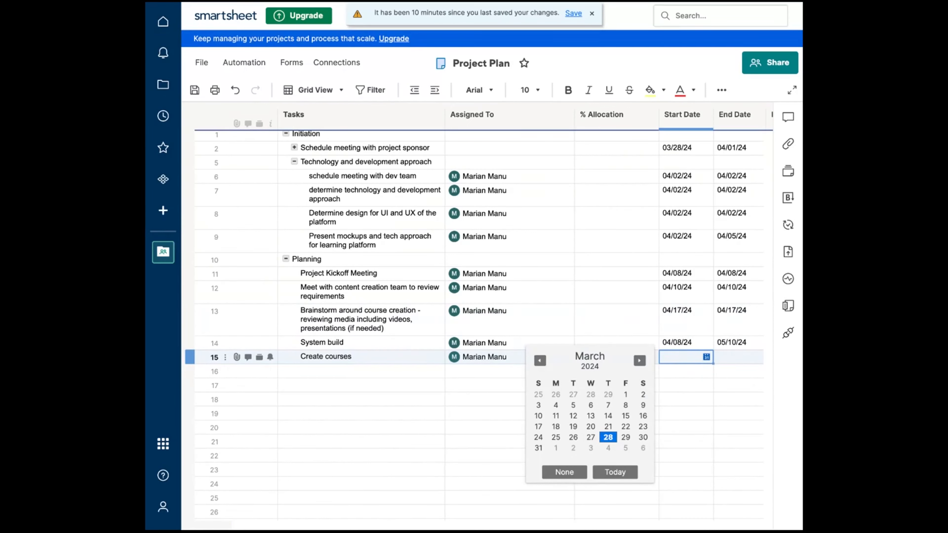
{"action": "left_click", "coordinate": [639, 361]}
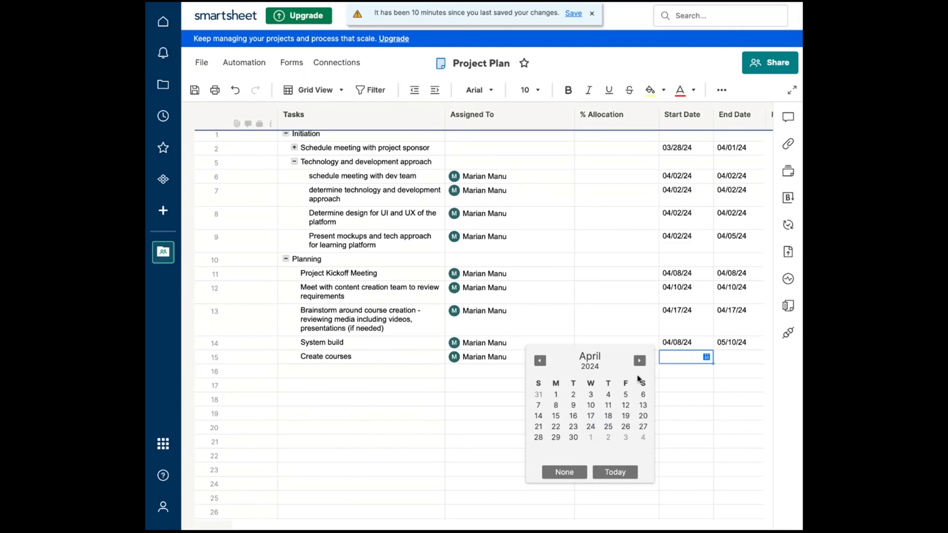
{"action": "left_click", "coordinate": [639, 360]}
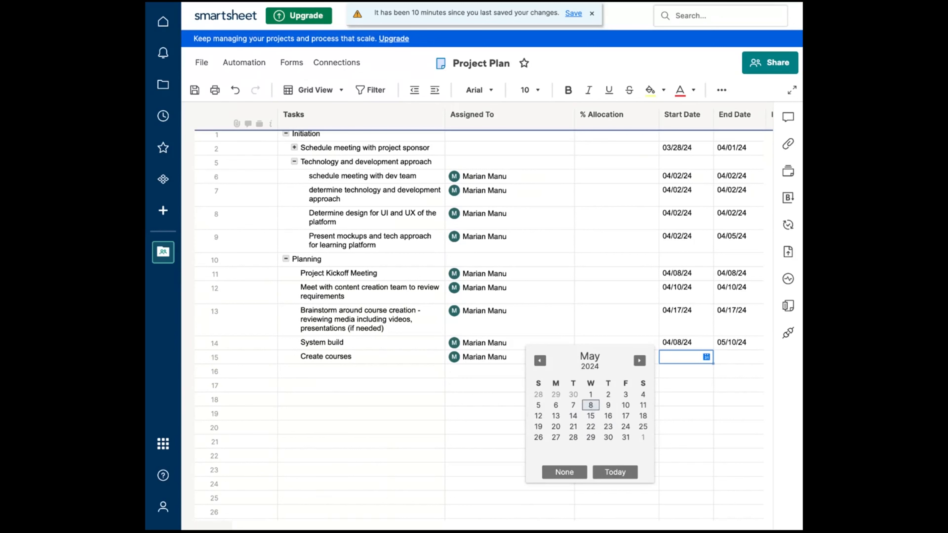
{"action": "left_click", "coordinate": [591, 405]}
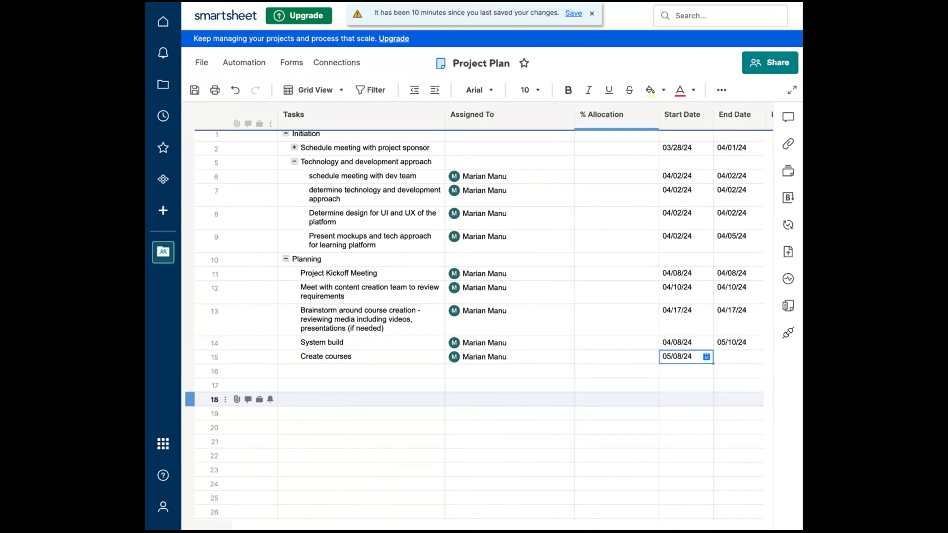
- Set the Create courses task's start date to 04/17/24 and its end date to 05/08/24
{"action": "left_click", "coordinate": [705, 357]}
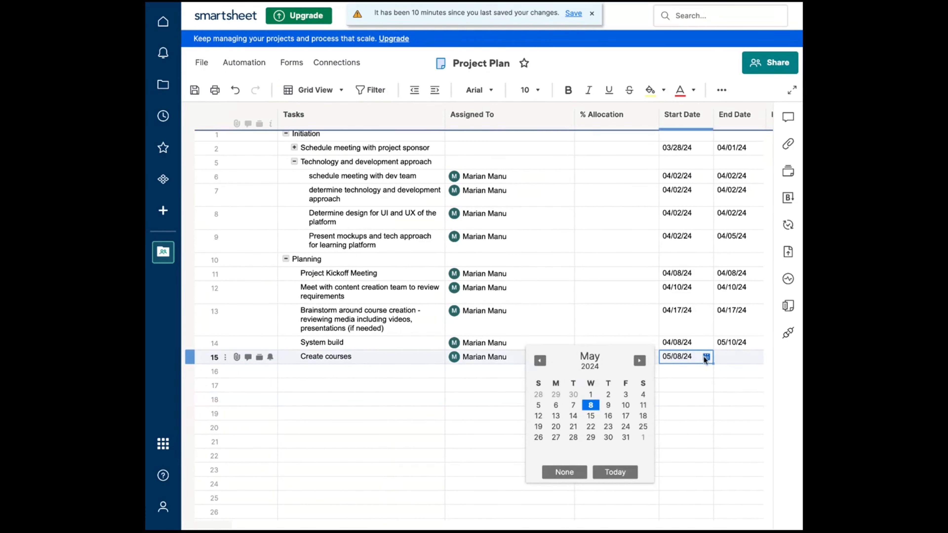
{"action": "left_click", "coordinate": [538, 362]}
{"action": "left_click", "coordinate": [590, 415]}
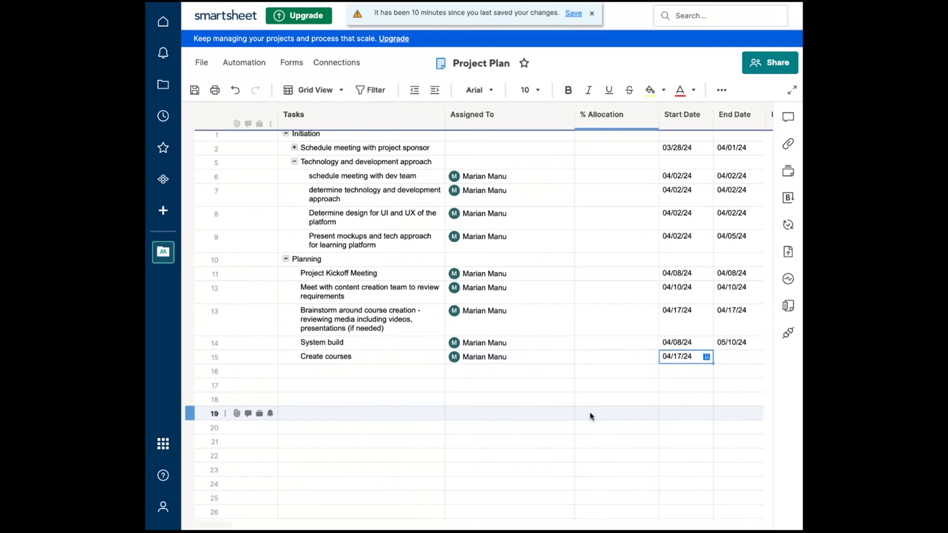
{"action": "left_click", "coordinate": [739, 356]}
{"action": "left_click", "coordinate": [758, 357]}
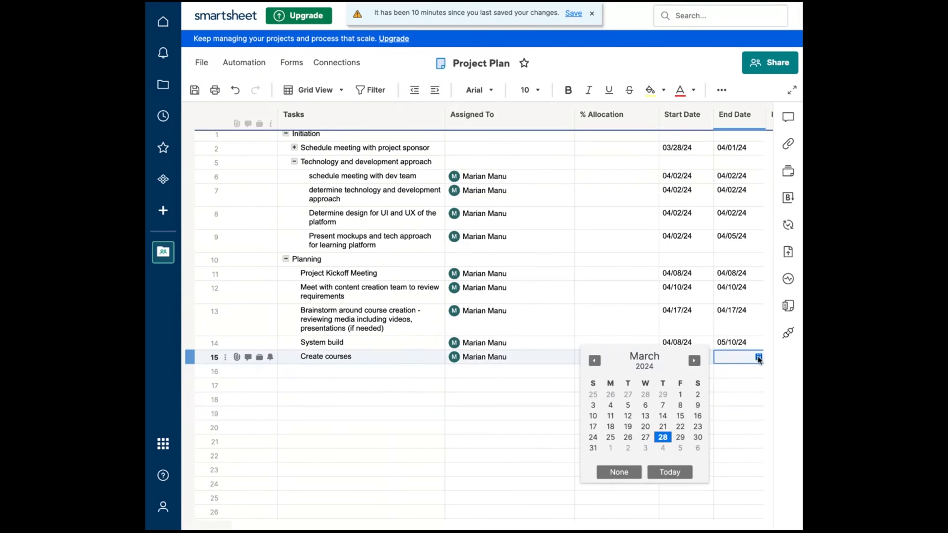
{"action": "left_click", "coordinate": [694, 361]}
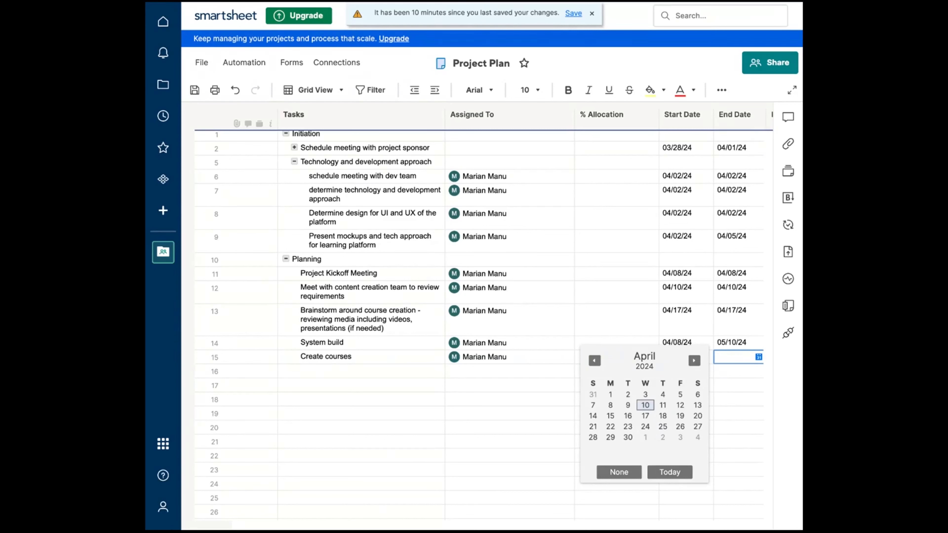
{"action": "left_click", "coordinate": [694, 361]}
{"action": "left_click", "coordinate": [645, 405]}
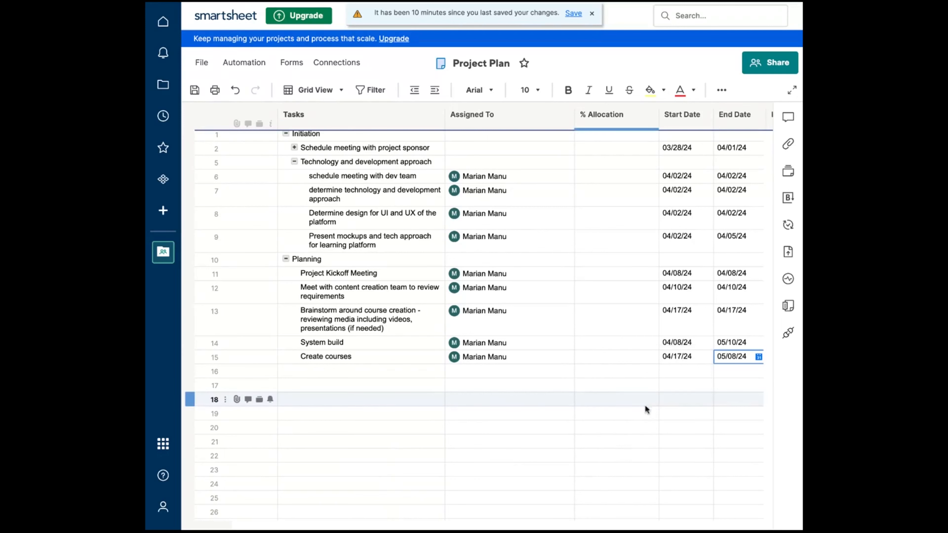
{"action": "left_click", "coordinate": [595, 435]}
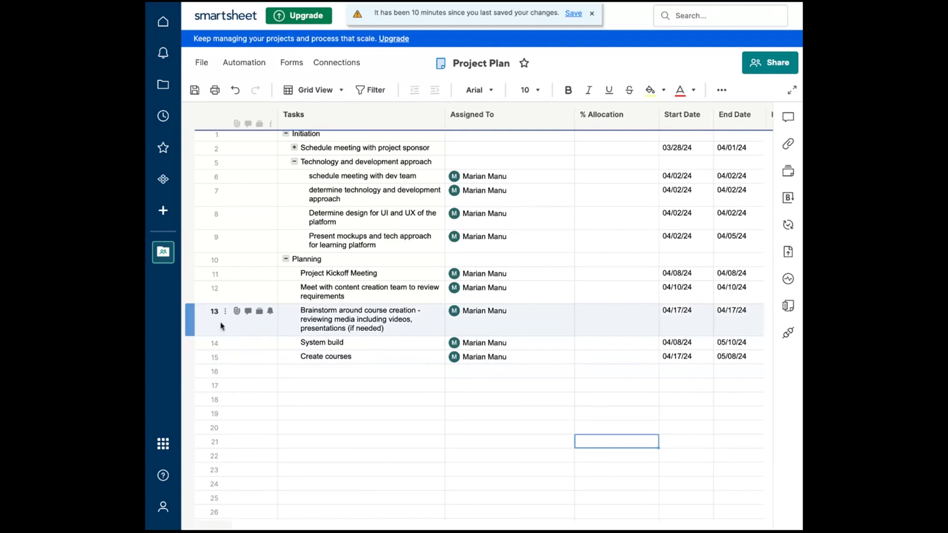
- Insert a row above the System build task and name it "Execution"
{"action": "left_click", "coordinate": [193, 344]}
{"action": "right_click", "coordinate": [192, 344]}
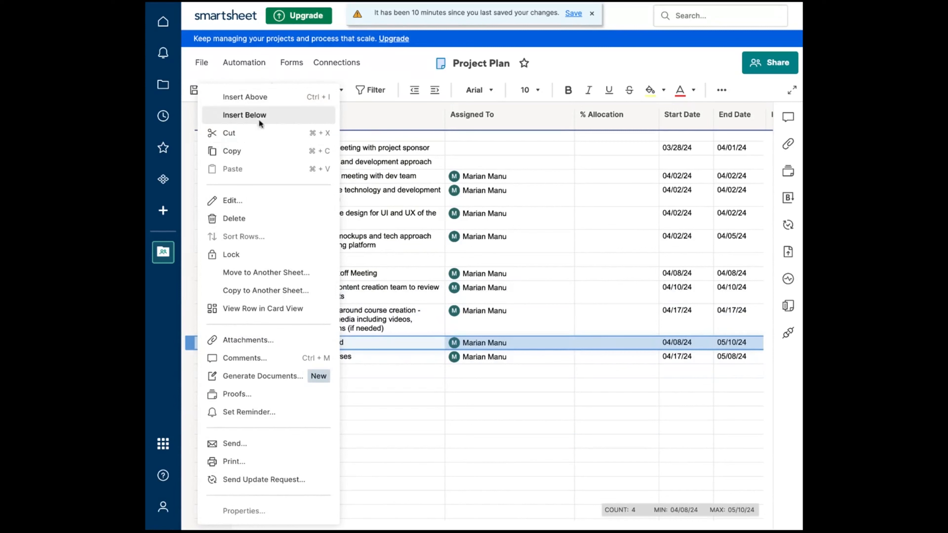
{"action": "left_click", "coordinate": [261, 97]}
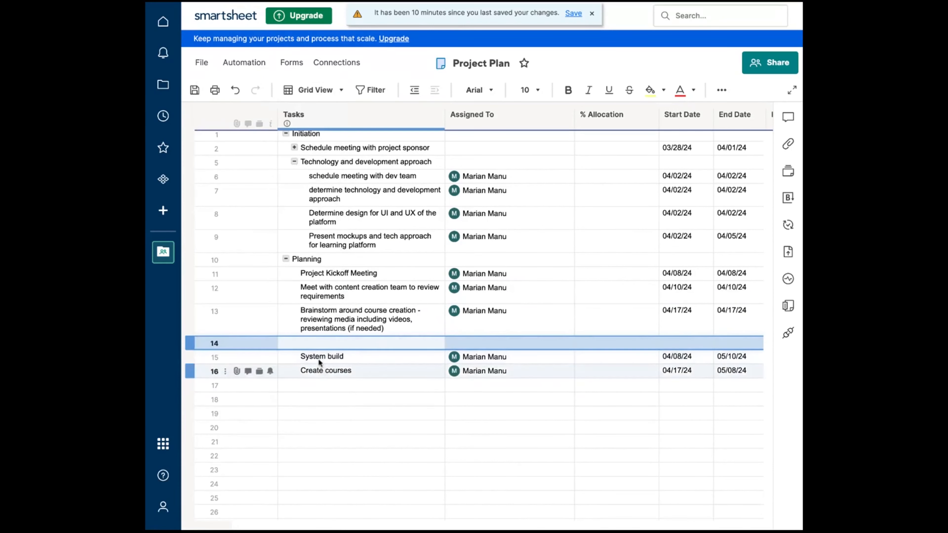
{"action": "left_click", "coordinate": [315, 343]}
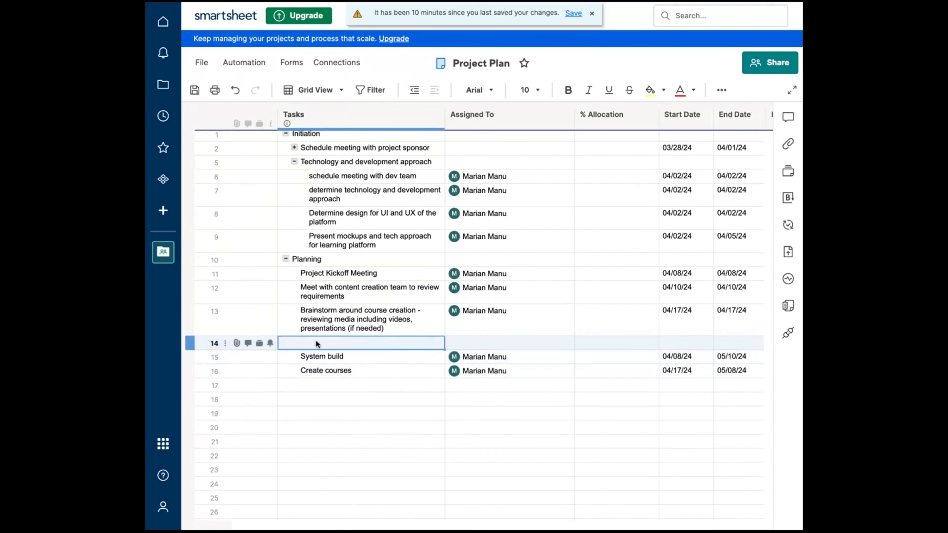
{"action": "type", "text": "E"}
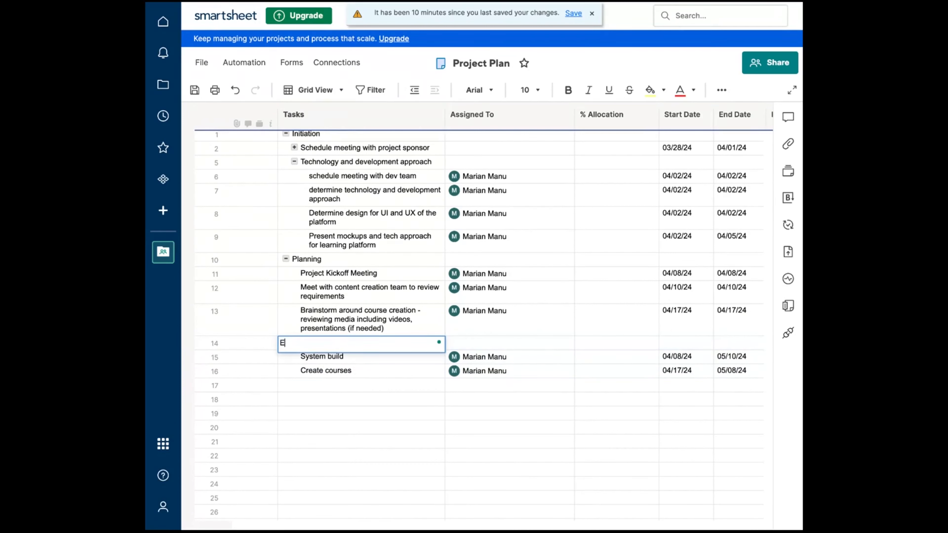
{"action": "type", "text": "xecution"}
{"action": "left_click", "coordinate": [378, 492]}
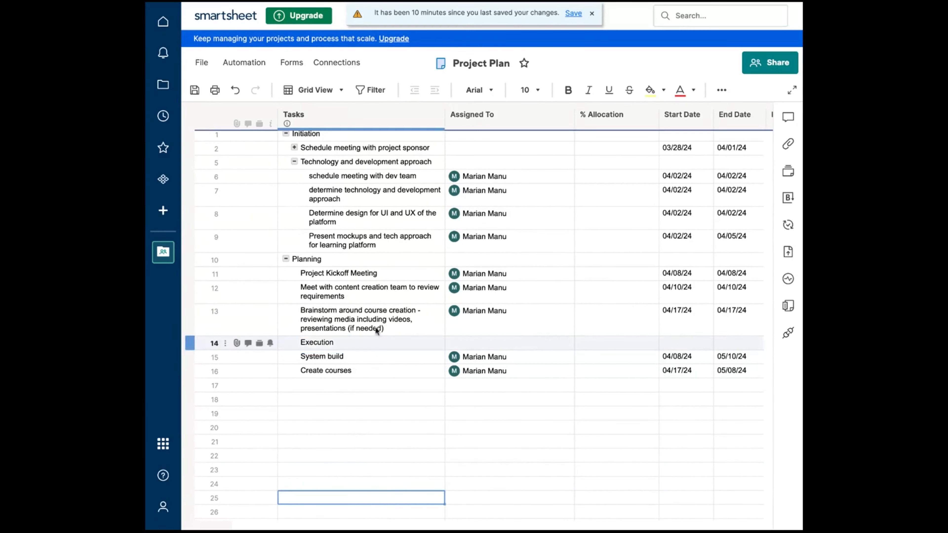
- Outdent the Execution row to make it a parent phase, then collapse and re-expand its group to check the subtasks
{"action": "right_click", "coordinate": [351, 343]}
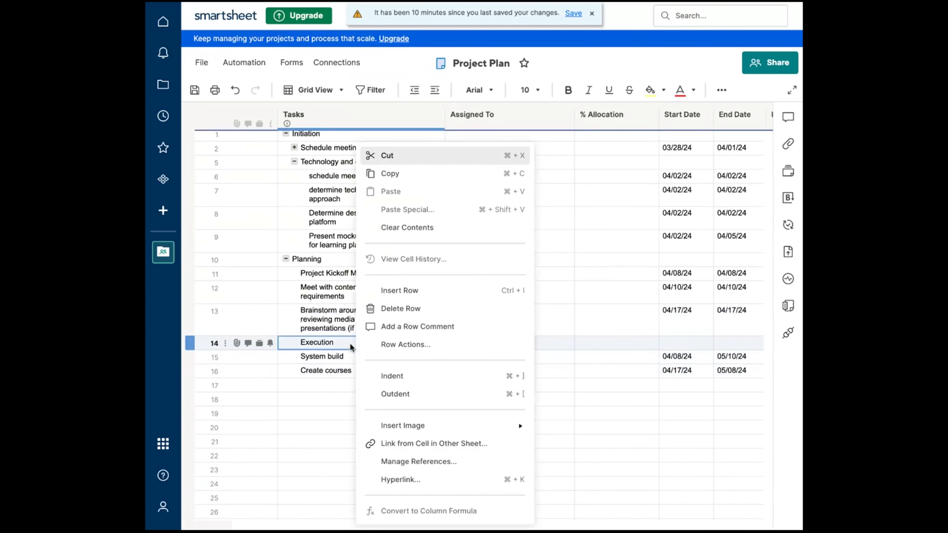
{"action": "left_click", "coordinate": [408, 393]}
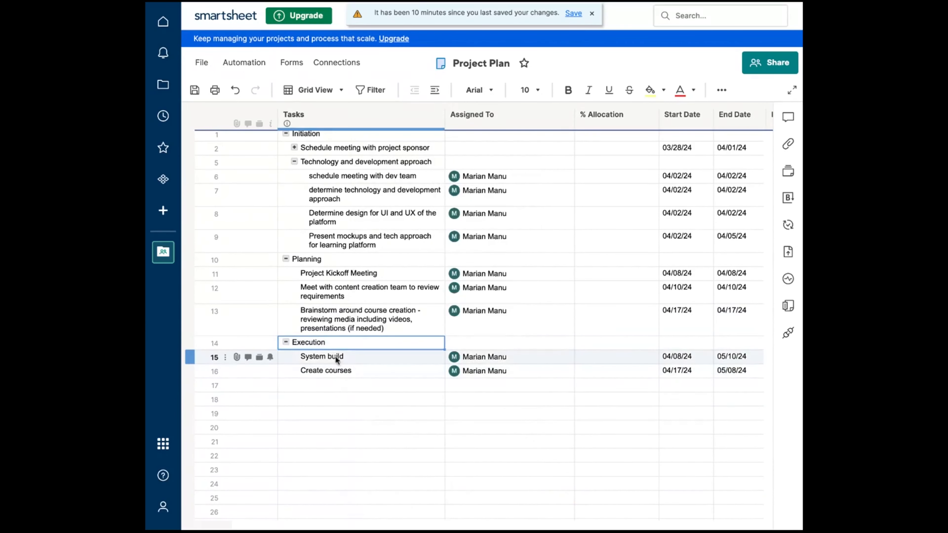
{"action": "left_click", "coordinate": [286, 342]}
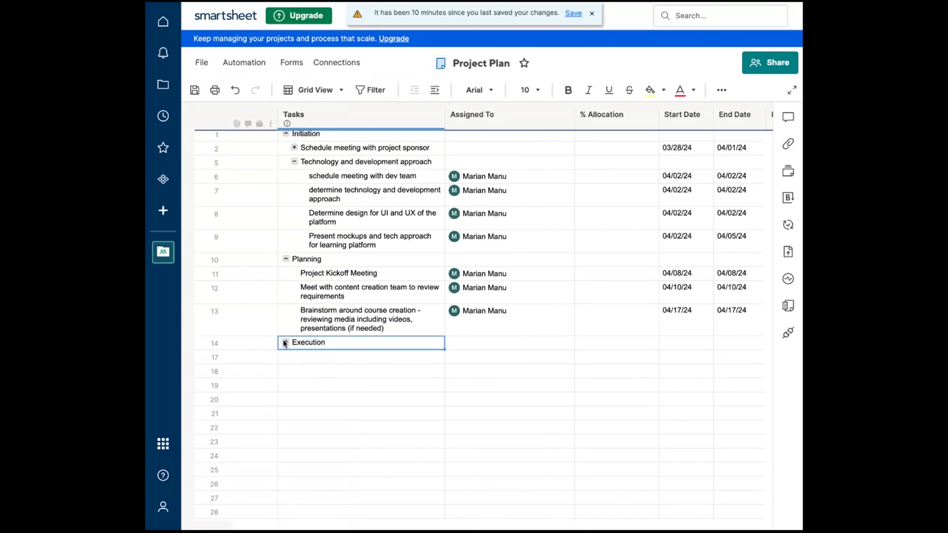
{"action": "left_click", "coordinate": [286, 343]}
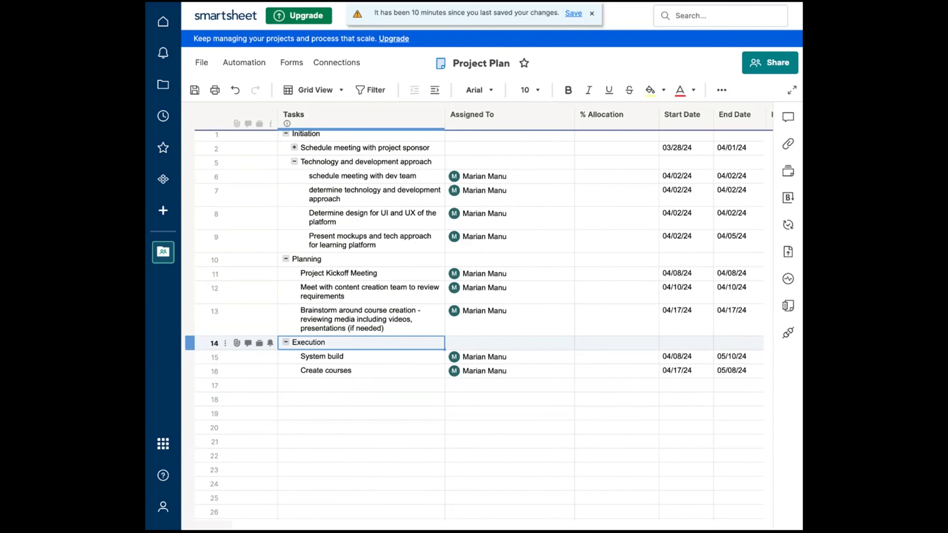
- Save the sheet and add a task named "User Acceptance testing" in row 17 under Execution
{"action": "left_click", "coordinate": [379, 384]}
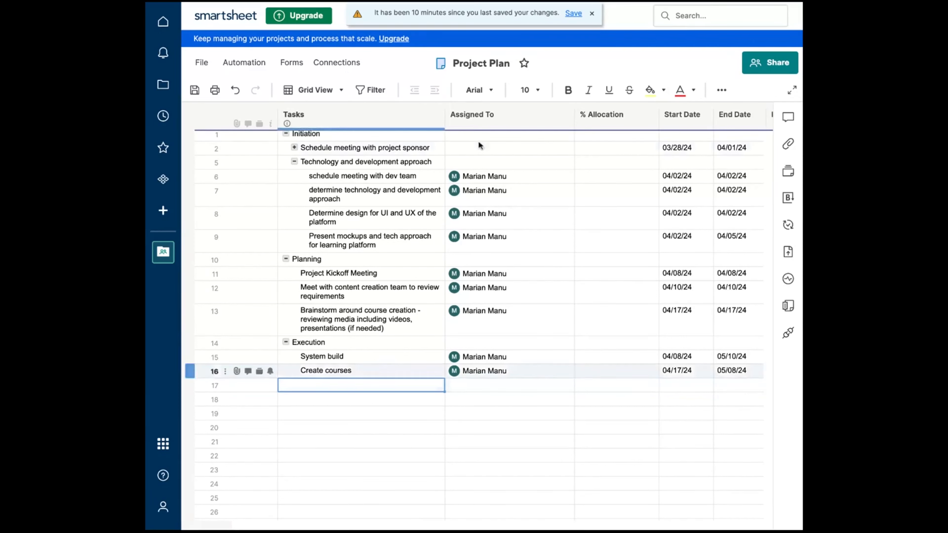
{"action": "left_click", "coordinate": [573, 15]}
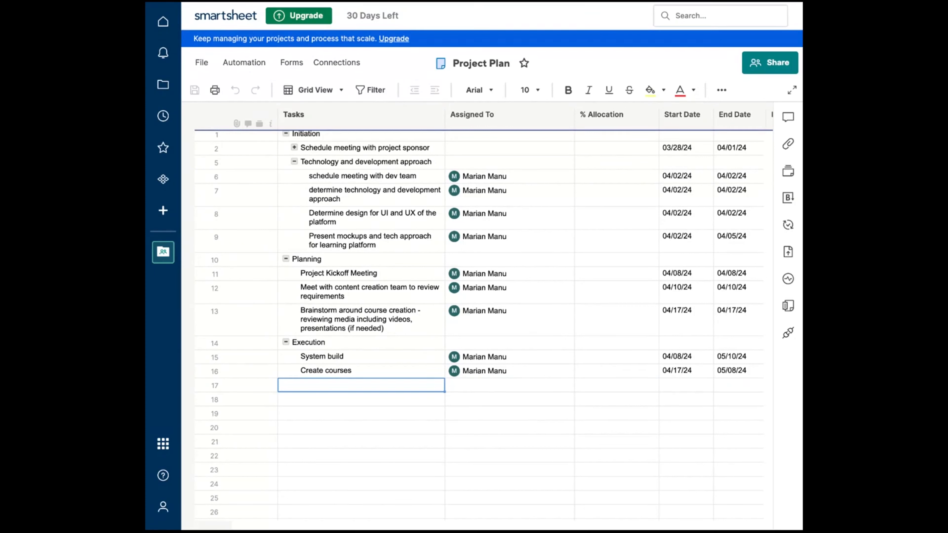
{"action": "type", "text": "U"}
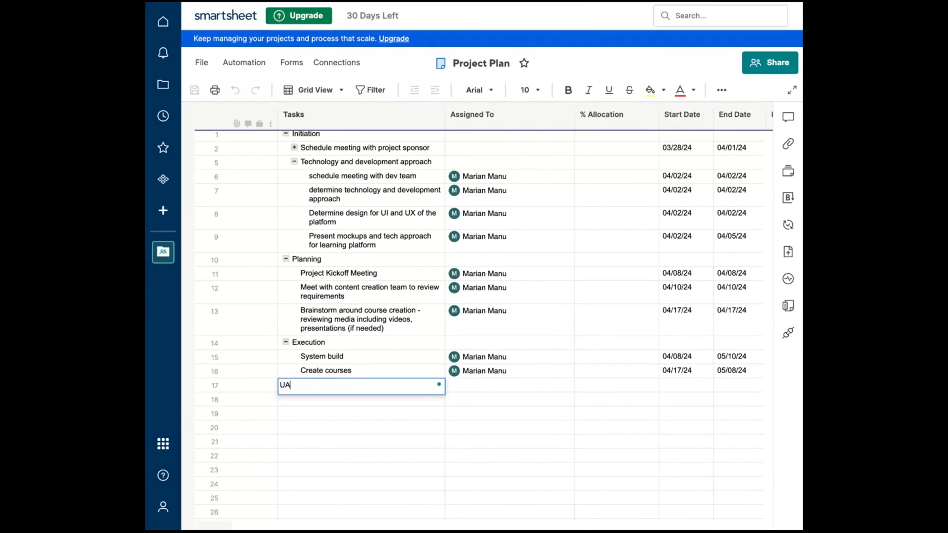
{"action": "type", "text": "ser Acceptance testing"}
- Set the User Acceptance testing task's start date to 05/13/24 and its end date to 05/24/24
{"action": "left_click", "coordinate": [682, 385]}
{"action": "left_click", "coordinate": [706, 384]}
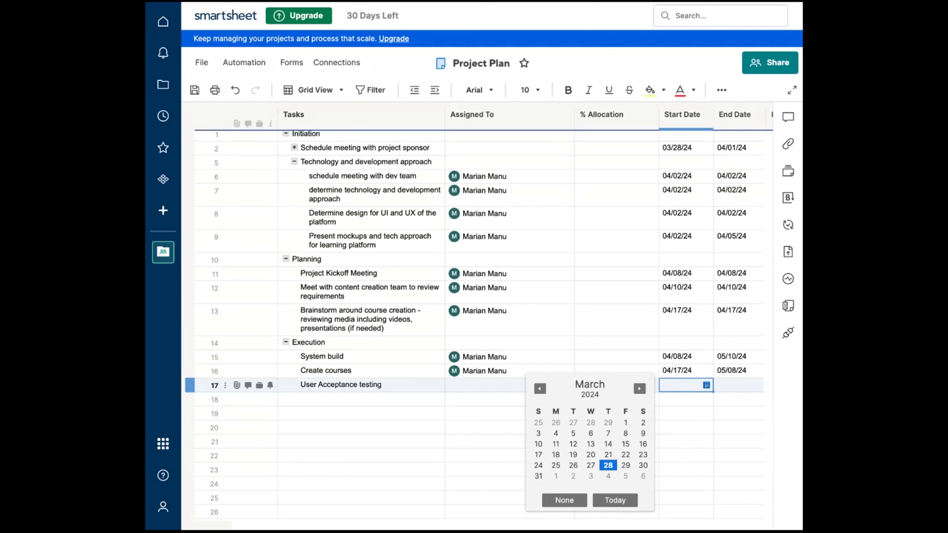
{"action": "left_click", "coordinate": [639, 389]}
{"action": "left_click", "coordinate": [639, 388]}
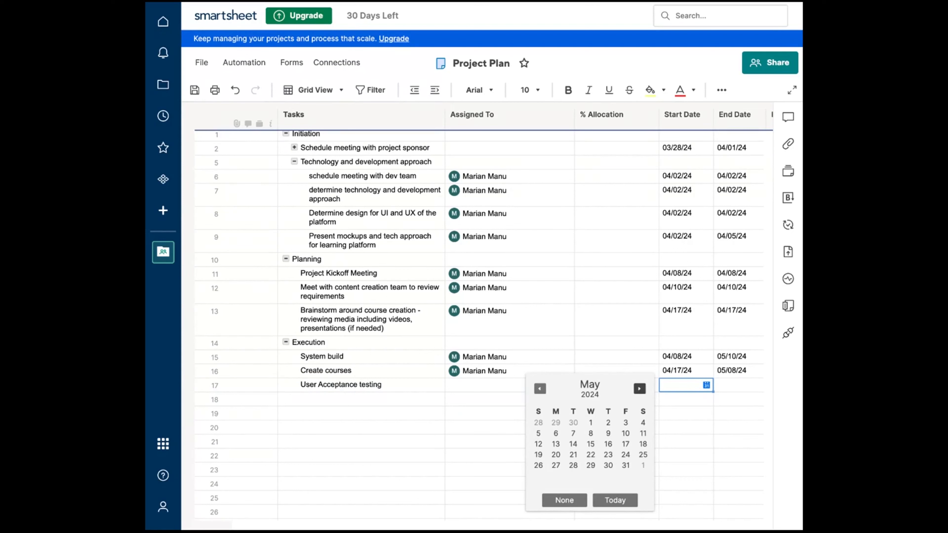
{"action": "left_click", "coordinate": [554, 445]}
{"action": "left_click", "coordinate": [743, 388]}
{"action": "left_click", "coordinate": [758, 384]}
{"action": "left_click", "coordinate": [694, 390]}
{"action": "left_click", "coordinate": [694, 389]}
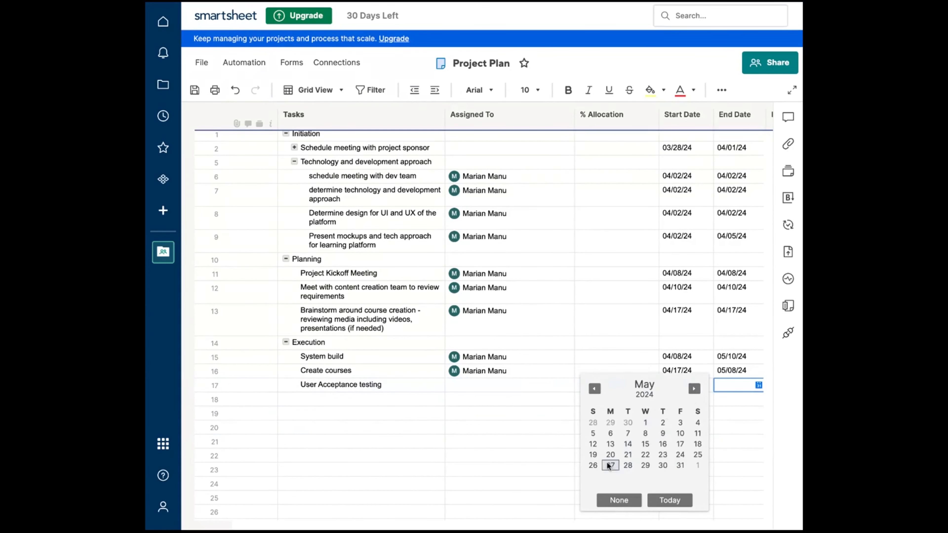
{"action": "left_click", "coordinate": [680, 454]}
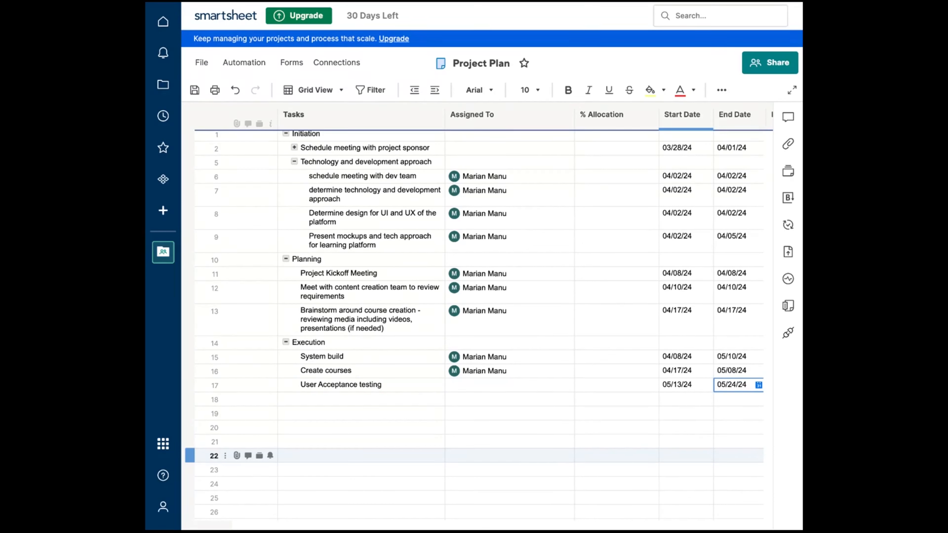
- Add a task named "Implement new functionality based on feedback (if any)" in row 18 under Execution
{"action": "left_click", "coordinate": [339, 398]}
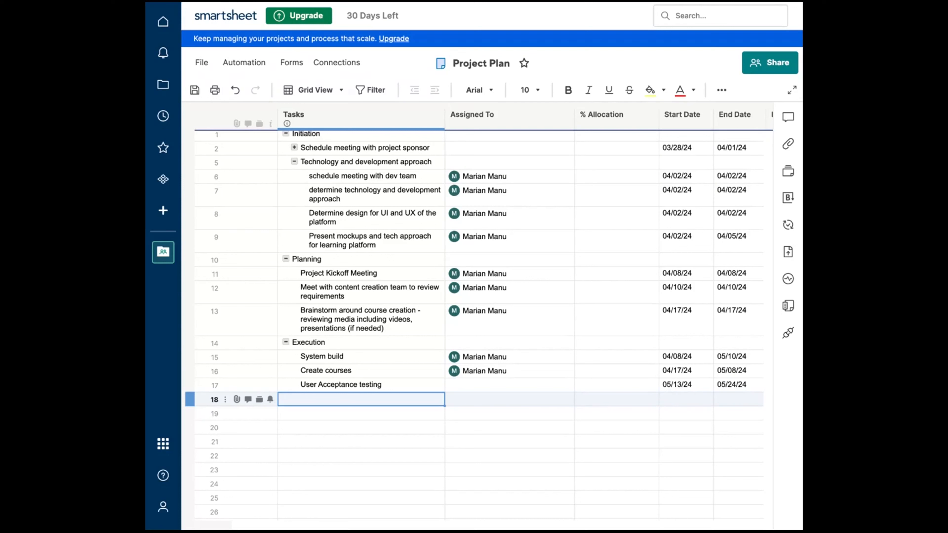
{"action": "type", "text": "Implement new "}
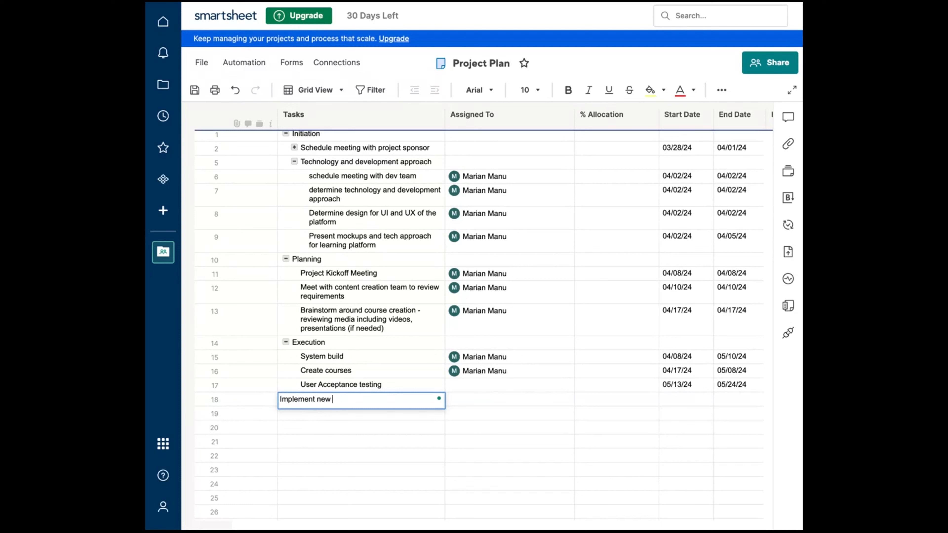
{"action": "type", "text": "functionality based on fe"}
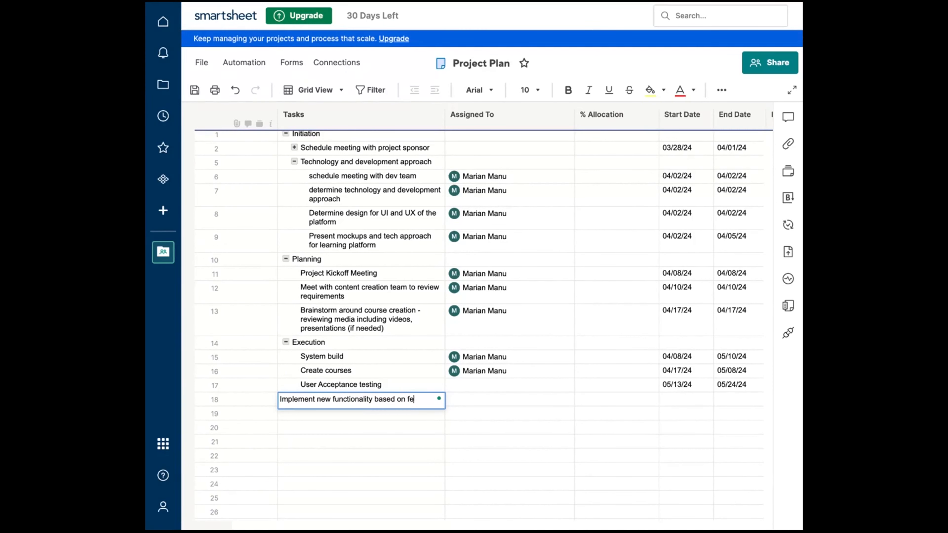
{"action": "type", "text": "edback (if any)"}
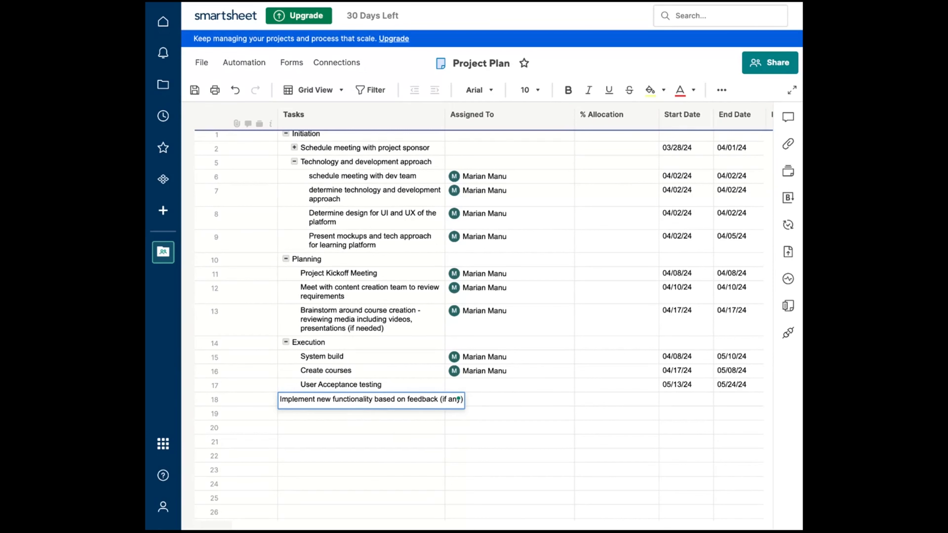
{"action": "left_click", "coordinate": [508, 442]}
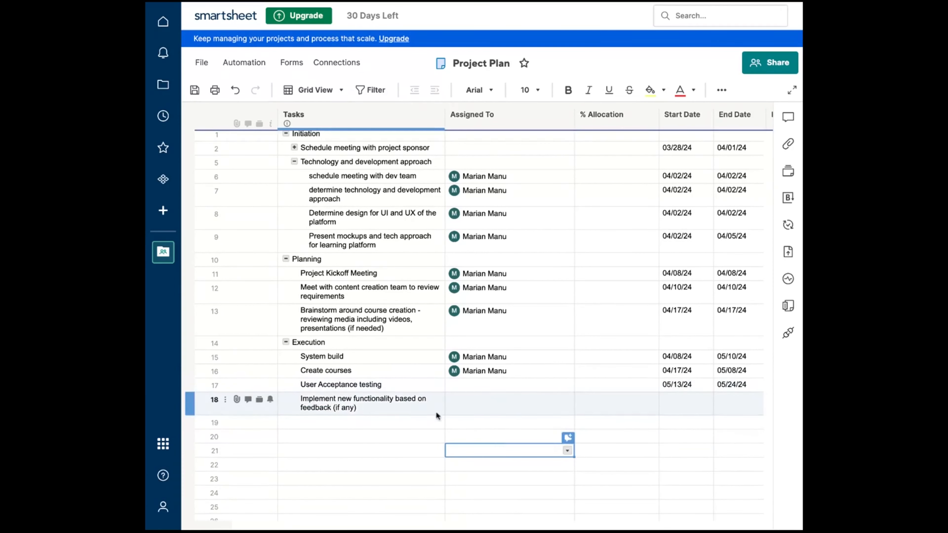
- Set the Implement new functionality task's start date to 05/27/24 and its end date to 06/07/24
{"action": "left_click", "coordinate": [689, 402]}
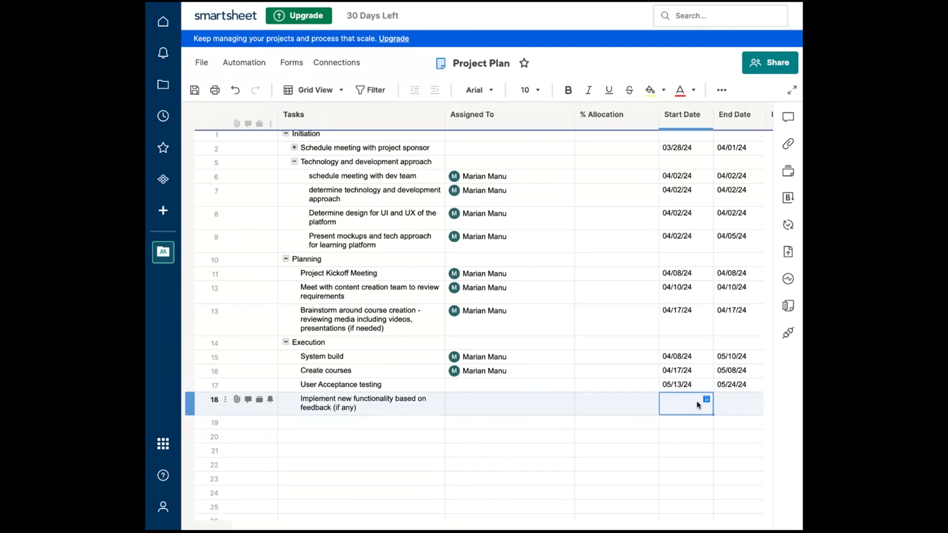
{"action": "left_click", "coordinate": [706, 398]}
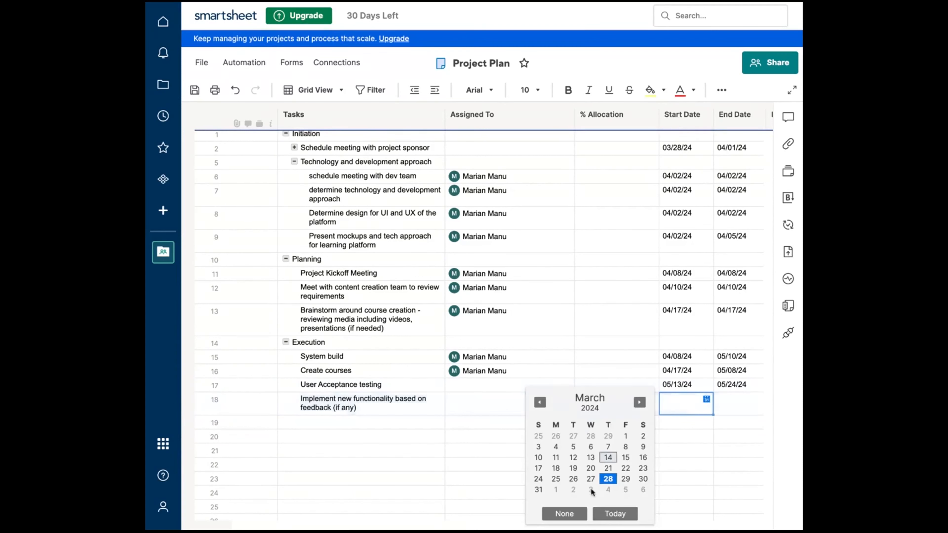
{"action": "left_click", "coordinate": [638, 404]}
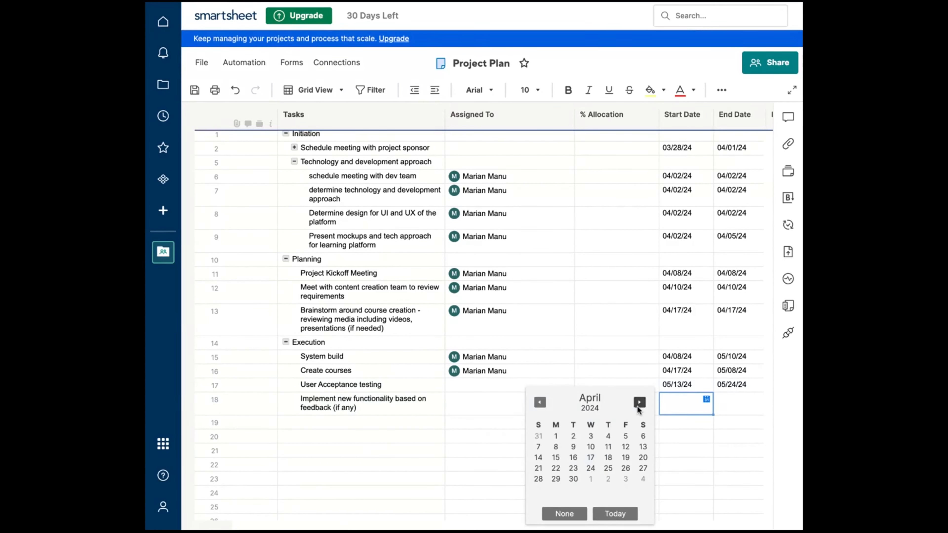
{"action": "left_click", "coordinate": [638, 404]}
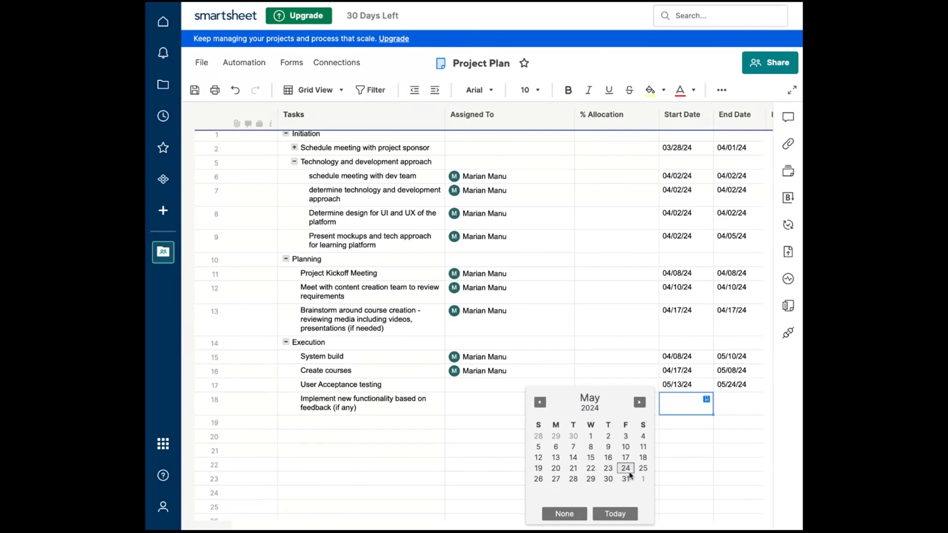
{"action": "left_click", "coordinate": [556, 478]}
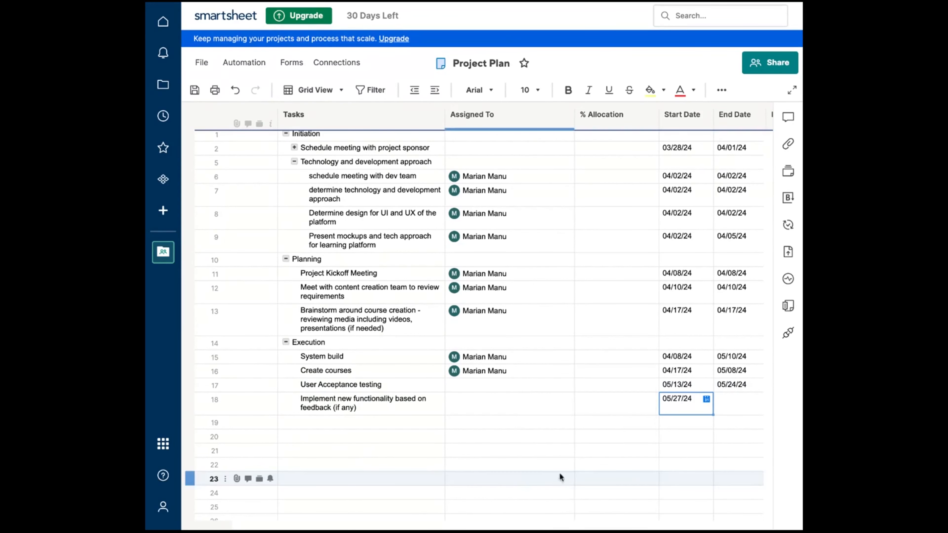
{"action": "left_click", "coordinate": [741, 401]}
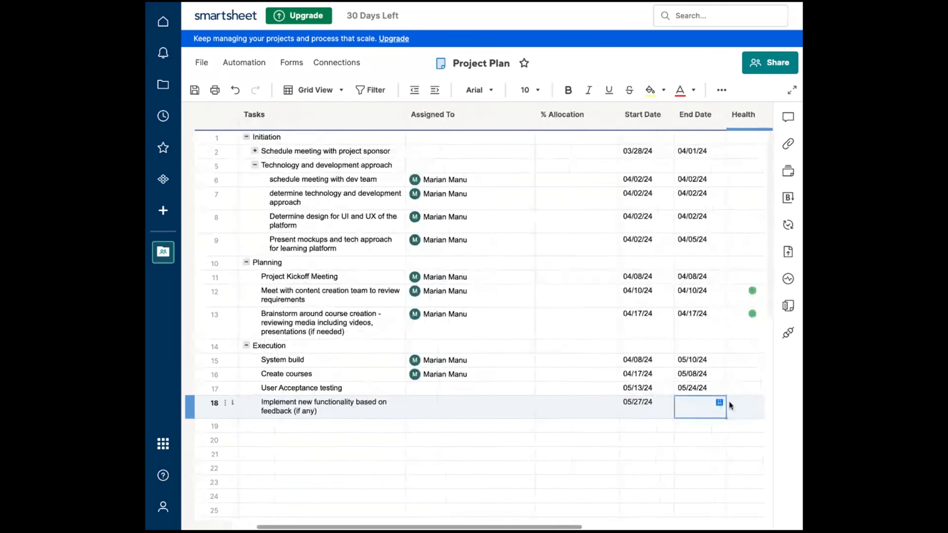
{"action": "left_click", "coordinate": [718, 402]}
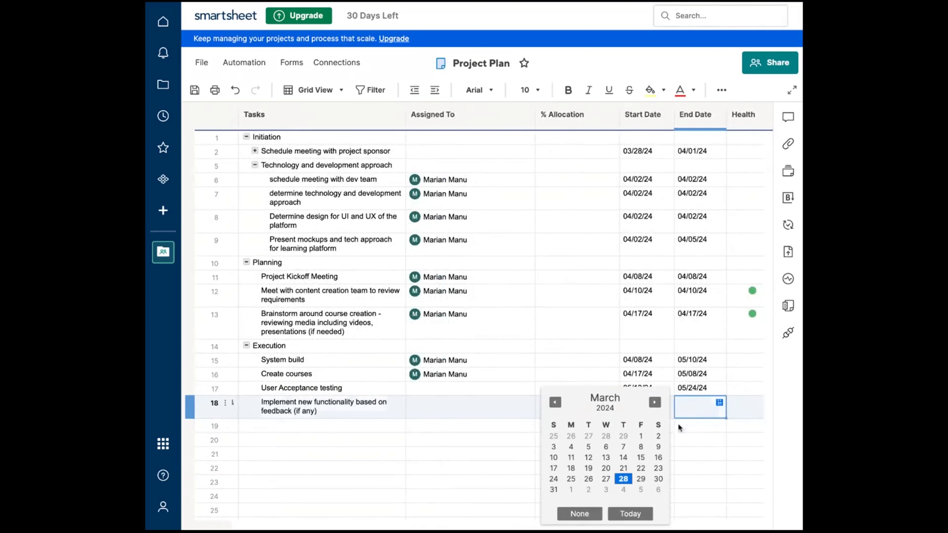
{"action": "left_click", "coordinate": [654, 402]}
{"action": "left_click", "coordinate": [654, 402]}
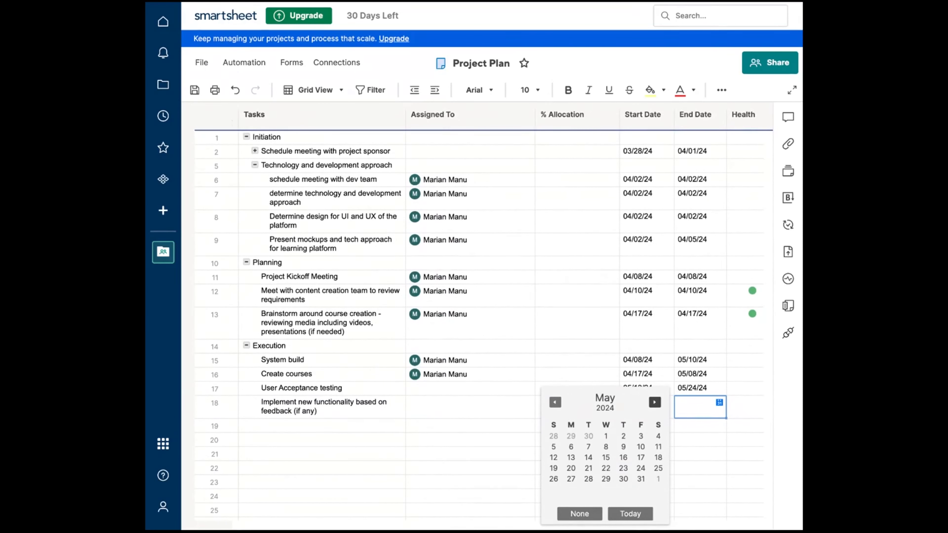
{"action": "left_click", "coordinate": [655, 402]}
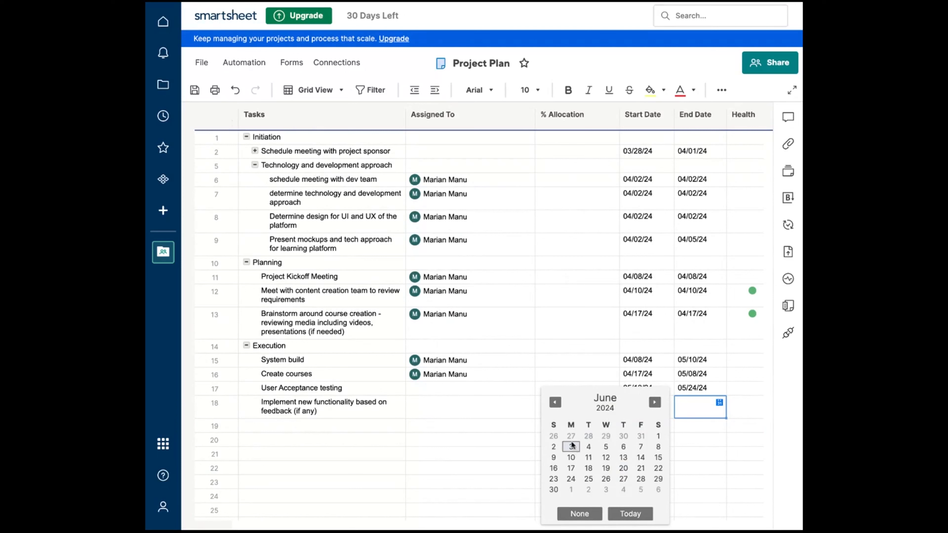
{"action": "left_click", "coordinate": [641, 446]}
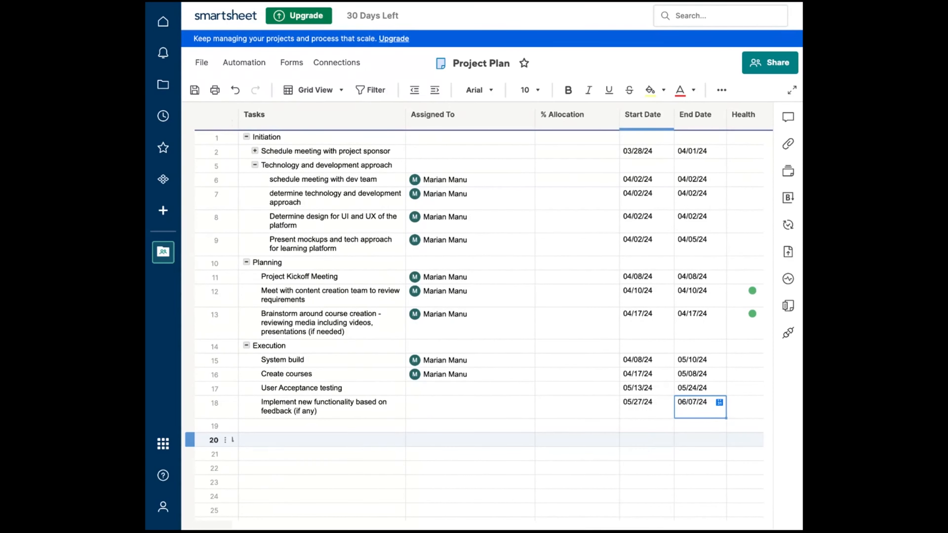
- Add a task named "Prepare for deployment" in row 19 under Execution
{"action": "scroll", "coordinate": [431, 488], "scroll_direction": "down", "scroll_amount": 2}
{"action": "scroll", "coordinate": [431, 488], "scroll_direction": "right", "scroll_amount": 1}
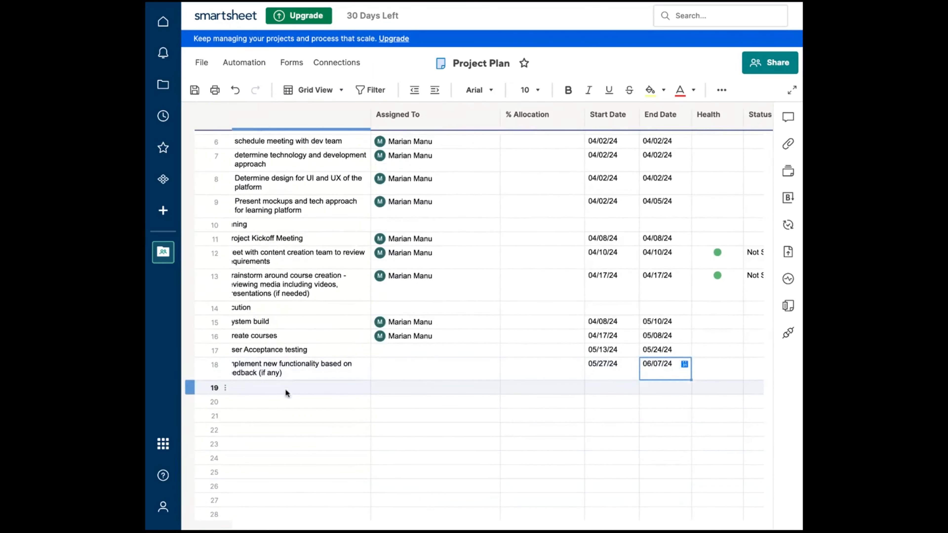
{"action": "scroll", "coordinate": [247, 393], "scroll_direction": "left", "scroll_amount": 2}
{"action": "scroll", "coordinate": [247, 392], "scroll_direction": "up", "scroll_amount": 1}
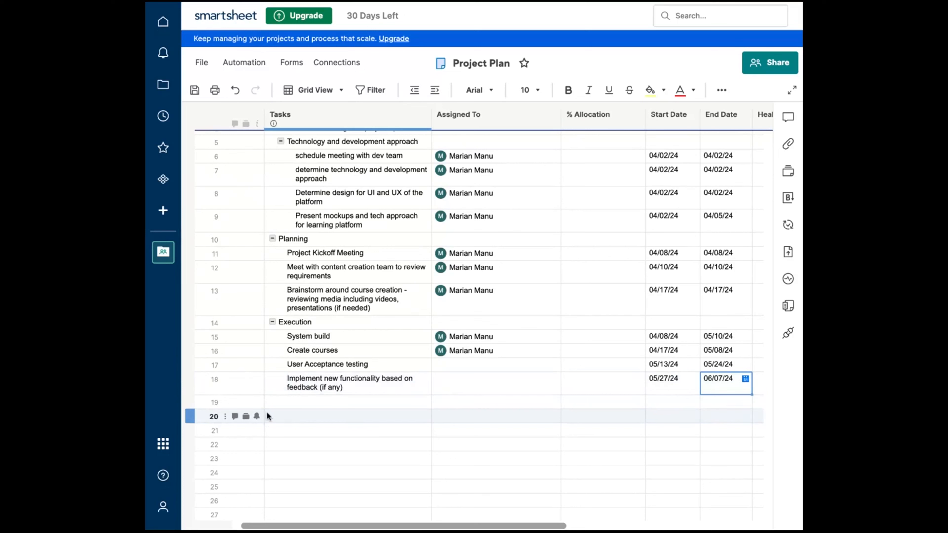
{"action": "left_click", "coordinate": [321, 405]}
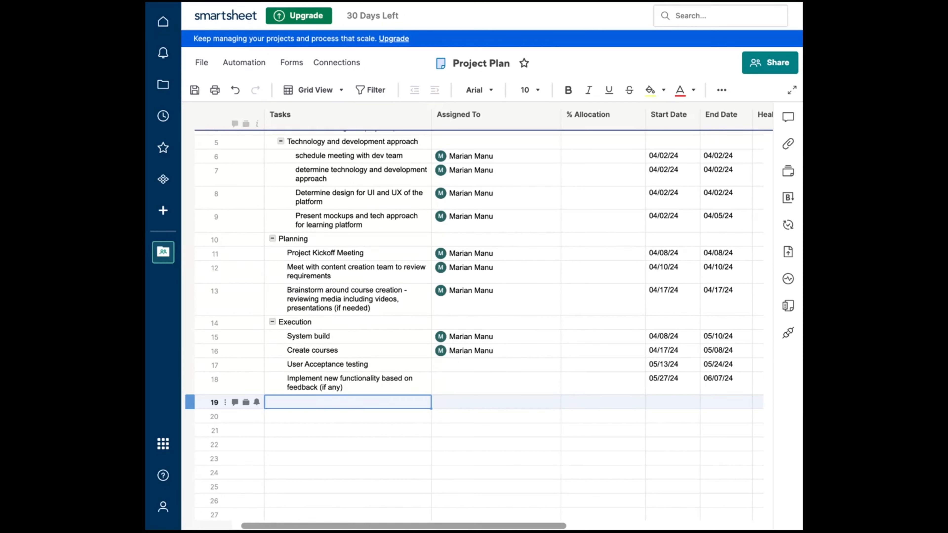
{"action": "type", "text": "Prep"}
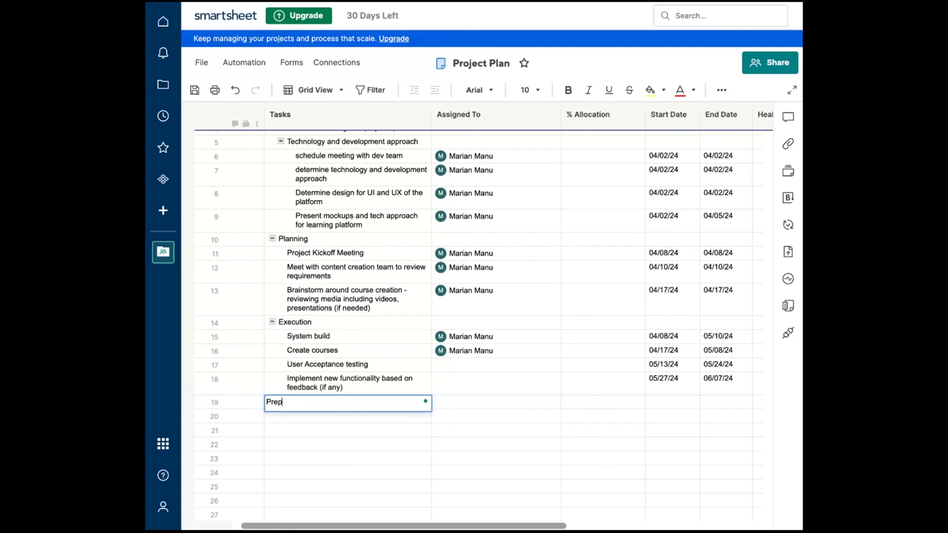
{"action": "type", "text": "are for e"}
{"action": "key", "text": "BackSpace"}
{"action": "type", "text": "deployment"}
{"action": "left_click", "coordinate": [474, 364]}
{"action": "type", "text": "m"}
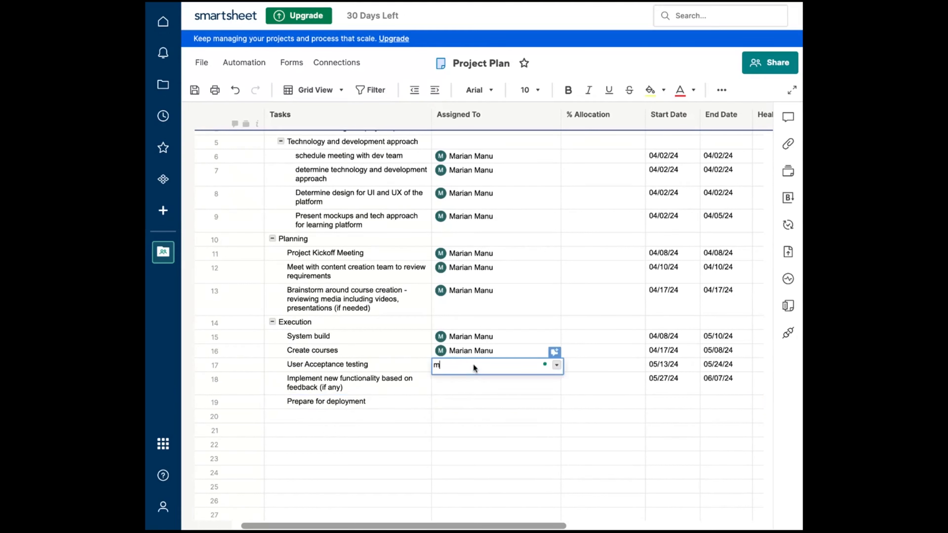
{"action": "key", "text": "BackSpace"}
- Replace the System build task's assignee with "Tech team"
{"action": "left_click", "coordinate": [478, 334]}
{"action": "key", "text": "Delete"}
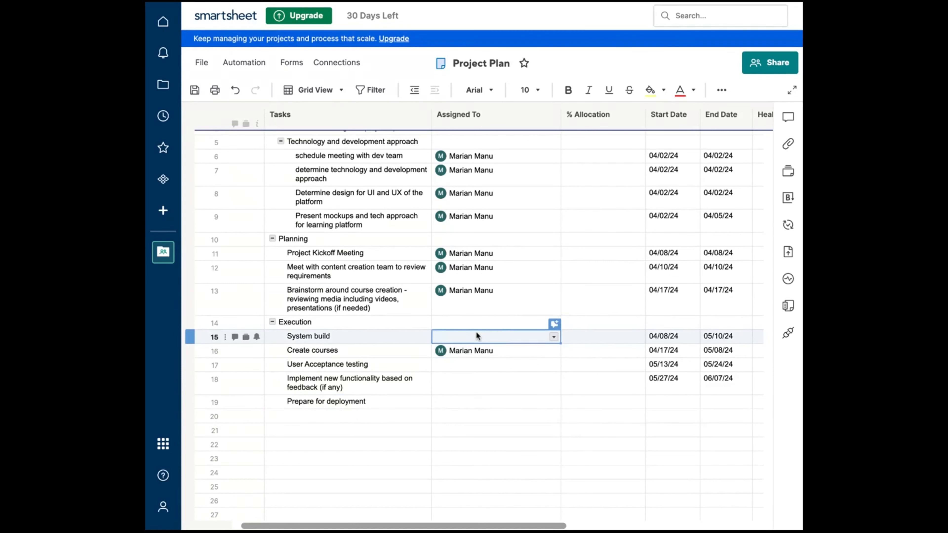
{"action": "key", "text": "Tab"}
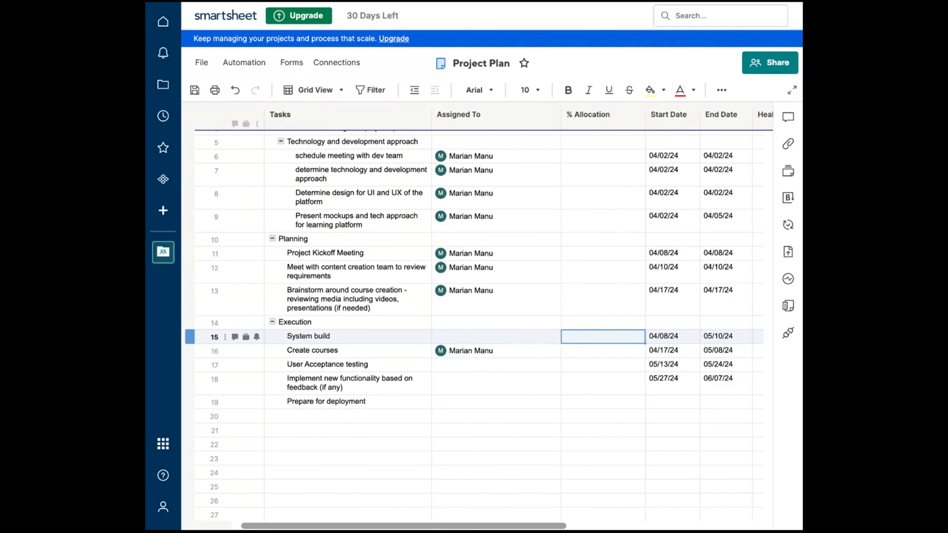
{"action": "left_click", "coordinate": [455, 335]}
{"action": "left_click", "coordinate": [455, 335]}
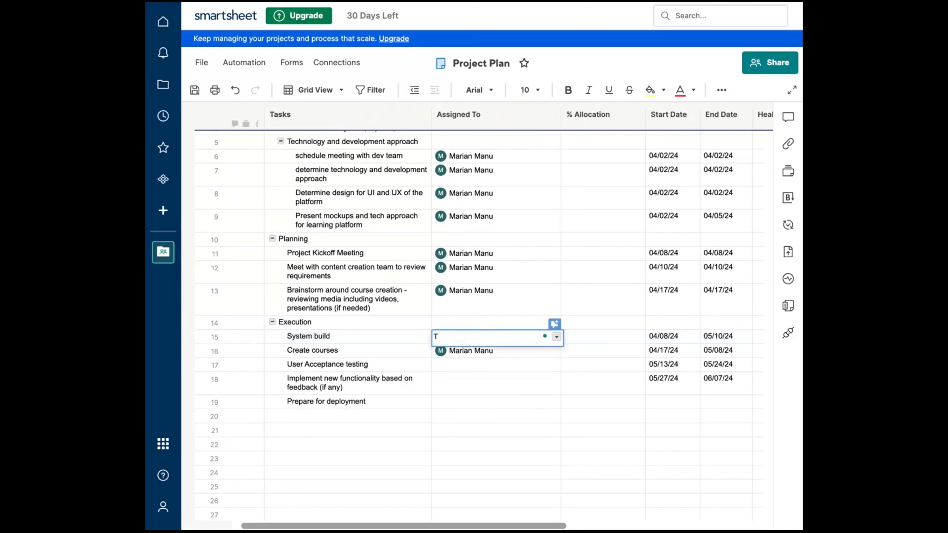
{"action": "type", "text": "Tech team"}
{"action": "key", "text": "Return"}
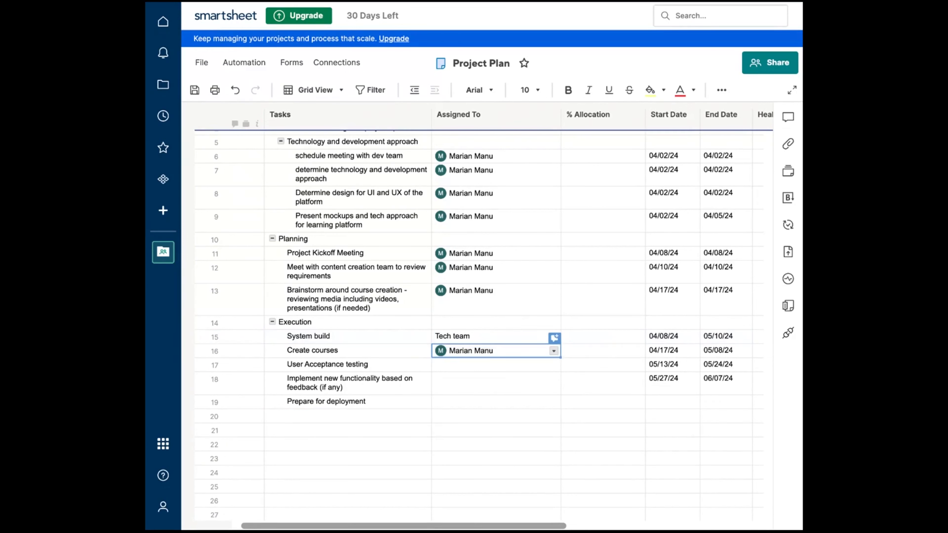
- Assign the Create courses task to "Learning & development team" and the User Acceptance testing task to "Tech team"
{"action": "type", "text": "L"}
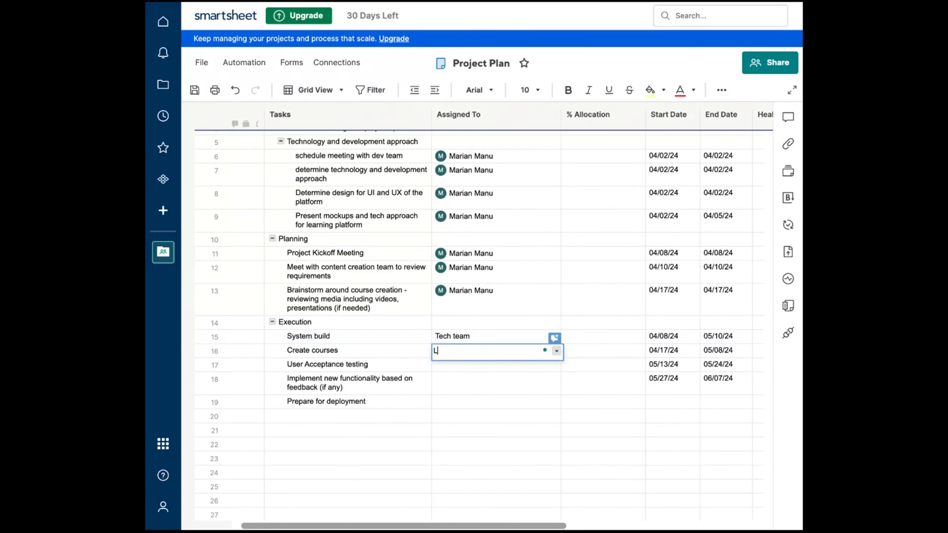
{"action": "type", "text": "earning & development team"}
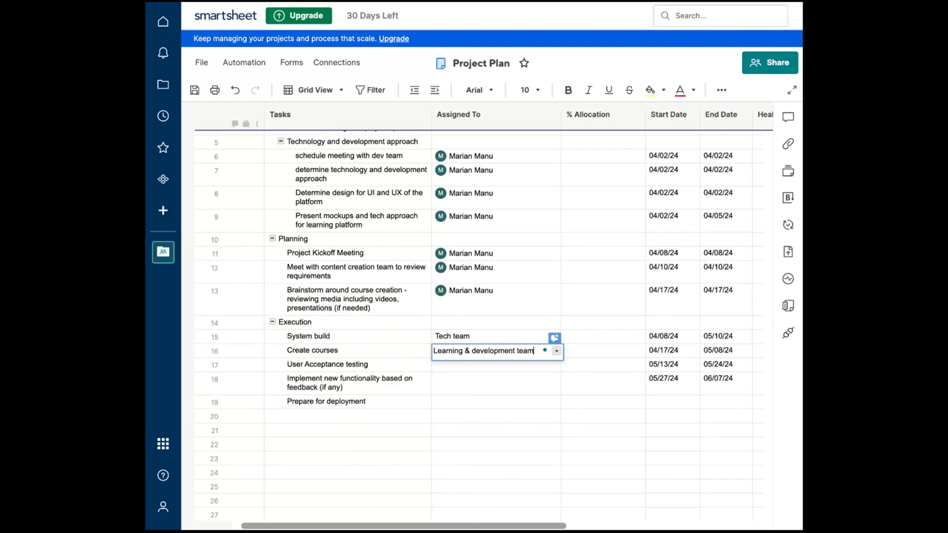
{"action": "key", "text": "Return"}
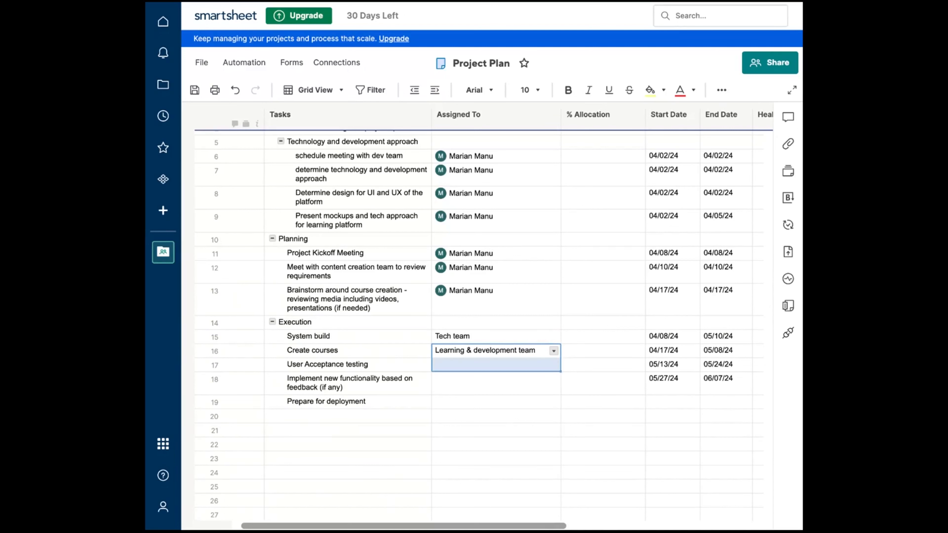
{"action": "type", "text": "T"}
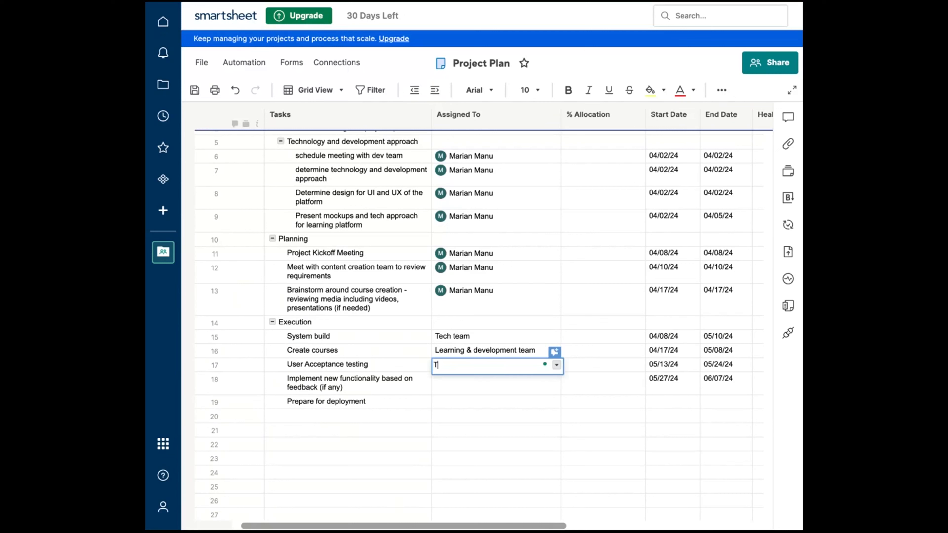
{"action": "type", "text": "ech team"}
{"action": "left_click", "coordinate": [459, 386]}
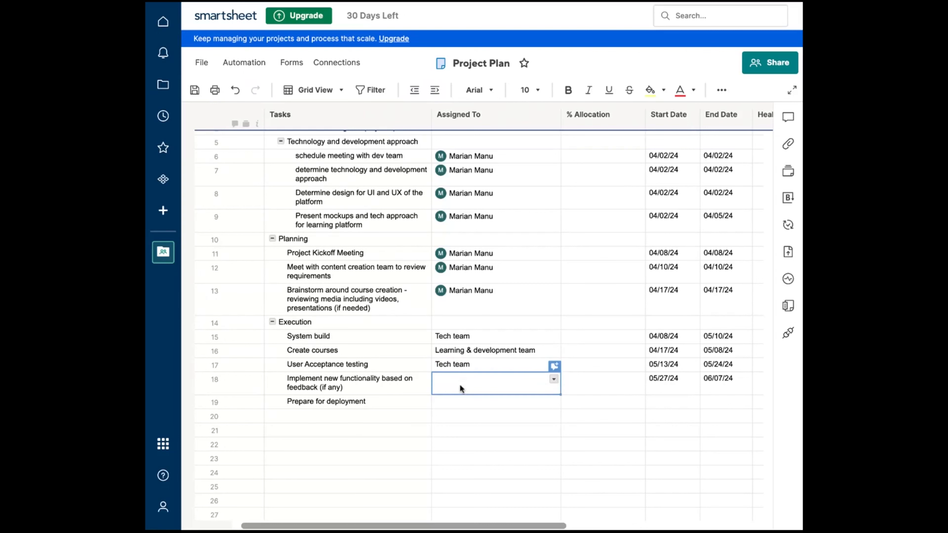
- Fill the User Acceptance testing task's "Tech team" assignee down to the Implement new functionality and Prepare for deployment tasks
{"action": "left_click", "coordinate": [508, 368]}
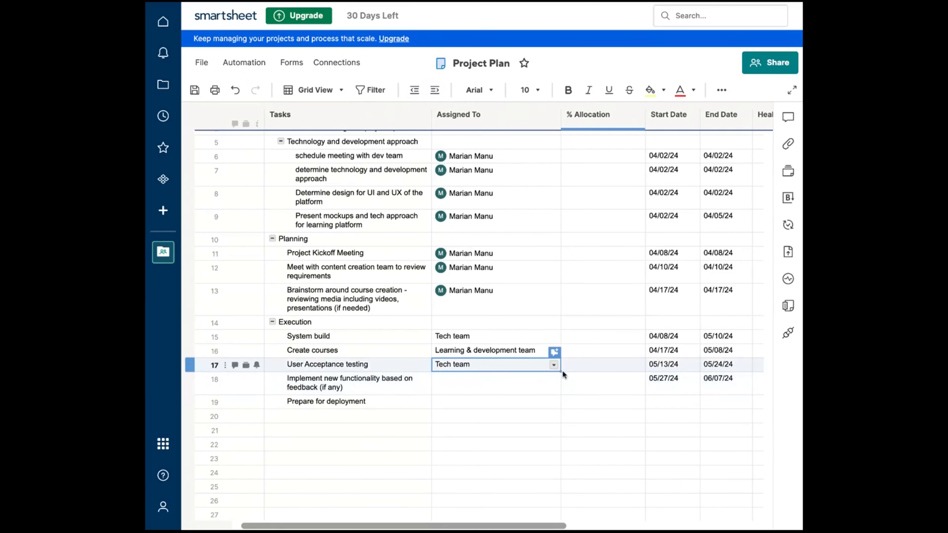
{"action": "left_click_drag", "start_coordinate": [559, 371], "coordinate": [556, 391]}
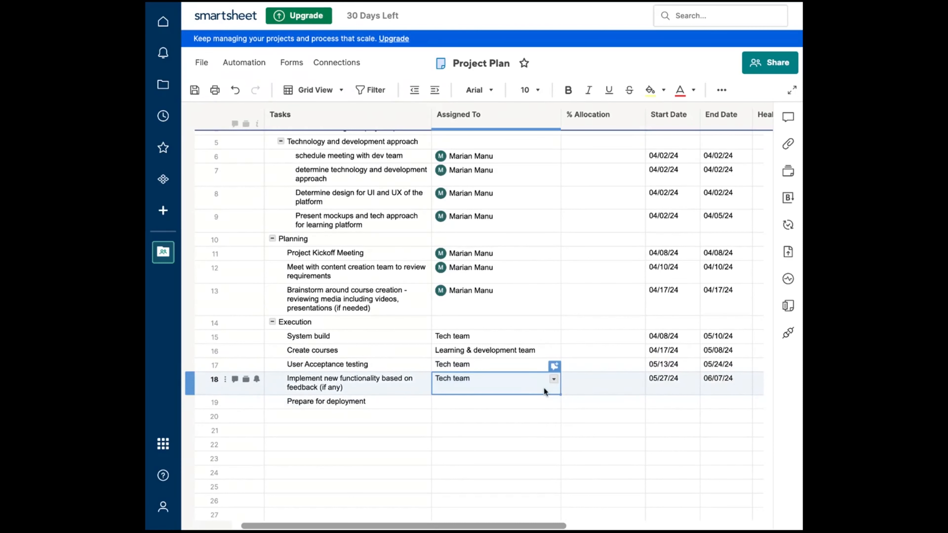
{"action": "left_click_drag", "start_coordinate": [561, 395], "coordinate": [557, 407]}
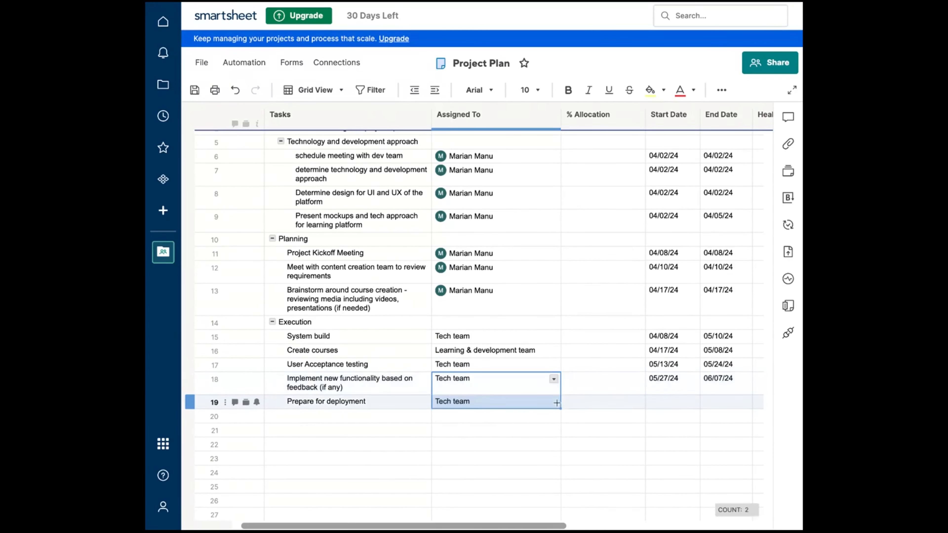
{"action": "left_click", "coordinate": [488, 429]}
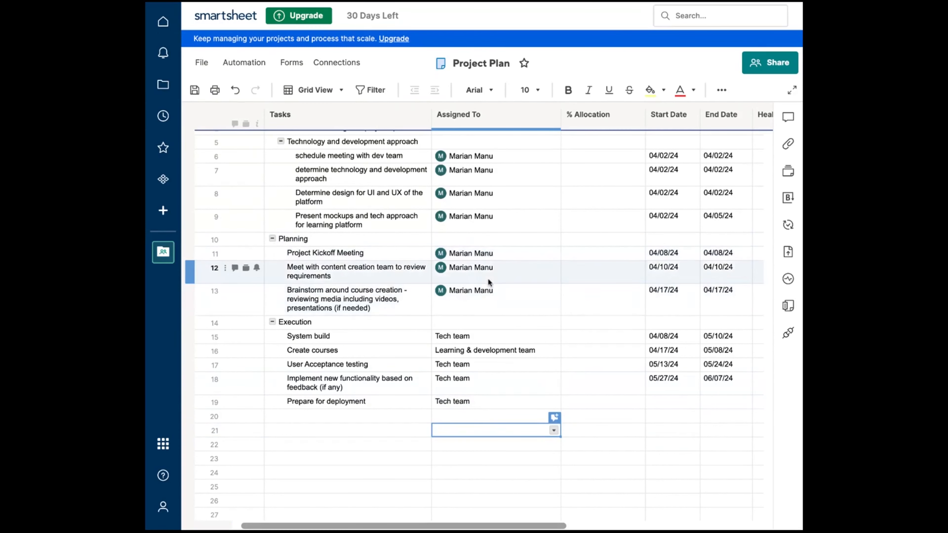
- Replace the assignee of the Present mockups and tech approach for learning platform task with "Tech team"
{"action": "scroll", "coordinate": [488, 278], "scroll_direction": "up", "scroll_amount": 1}
{"action": "left_click", "coordinate": [492, 247]}
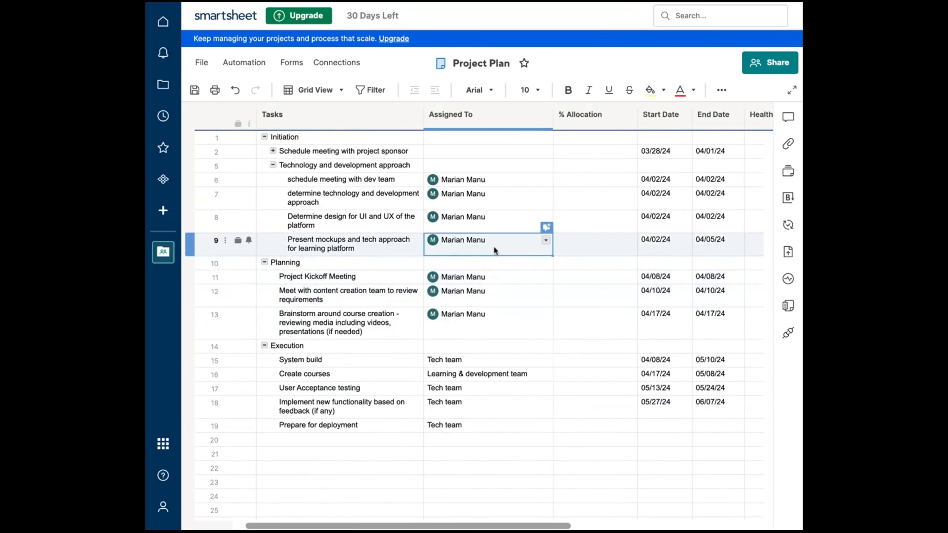
{"action": "left_click", "coordinate": [508, 247]}
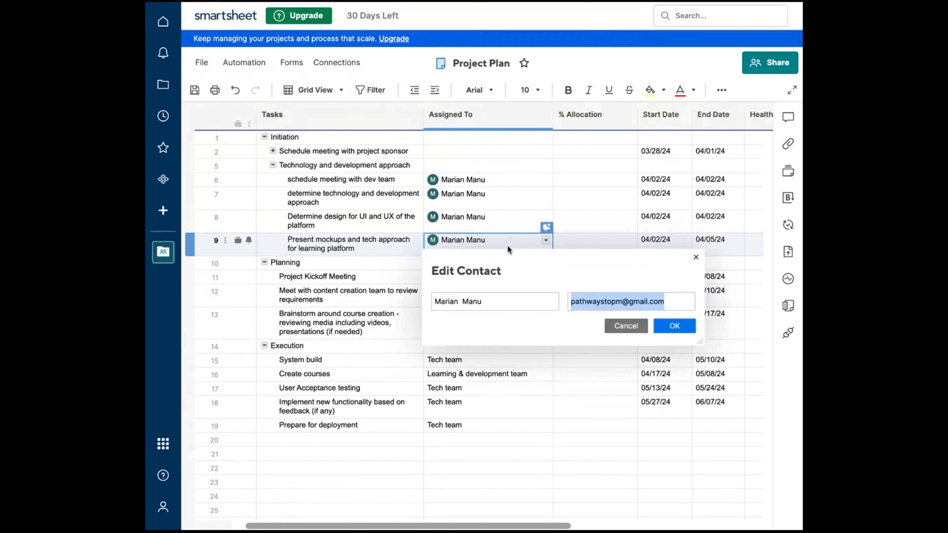
{"action": "left_click", "coordinate": [612, 329]}
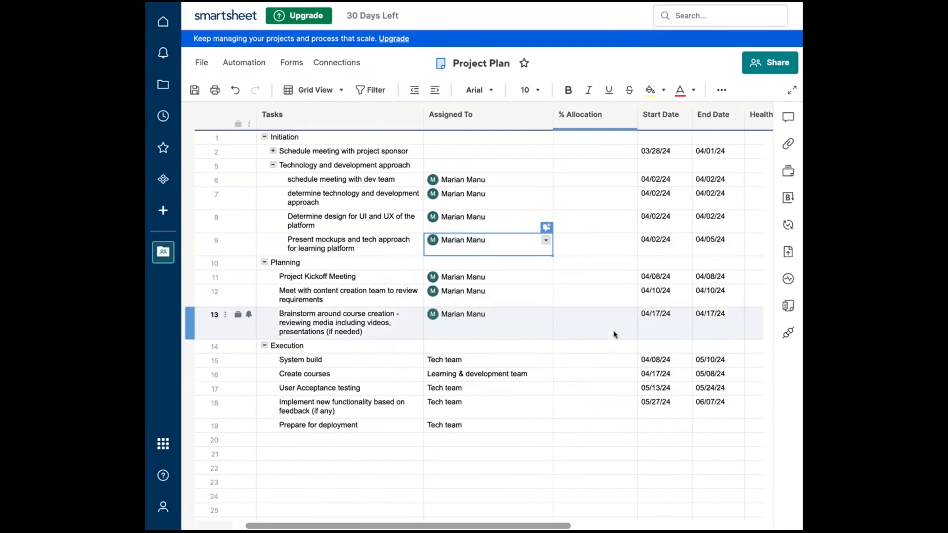
{"action": "left_click", "coordinate": [515, 243]}
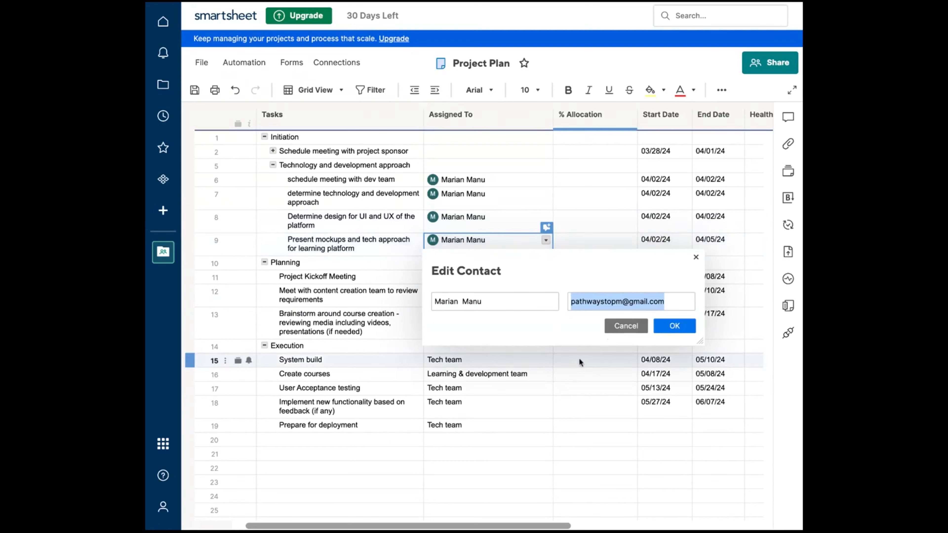
{"action": "left_click", "coordinate": [630, 326]}
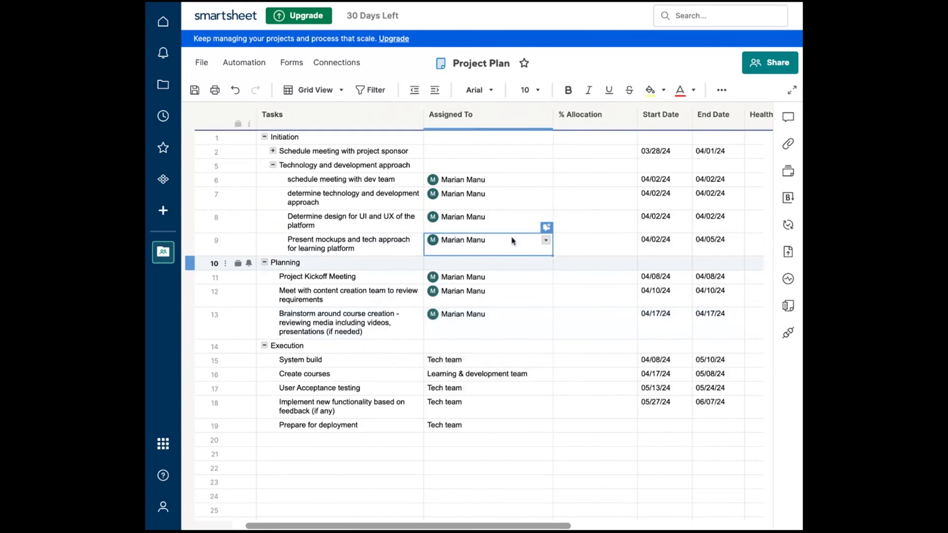
{"action": "key", "text": "Delete"}
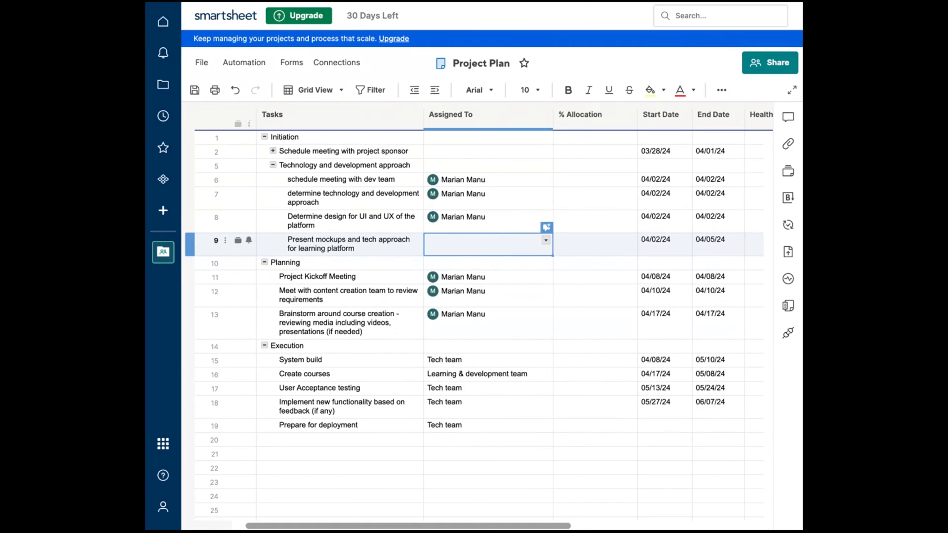
{"action": "type", "text": "T"}
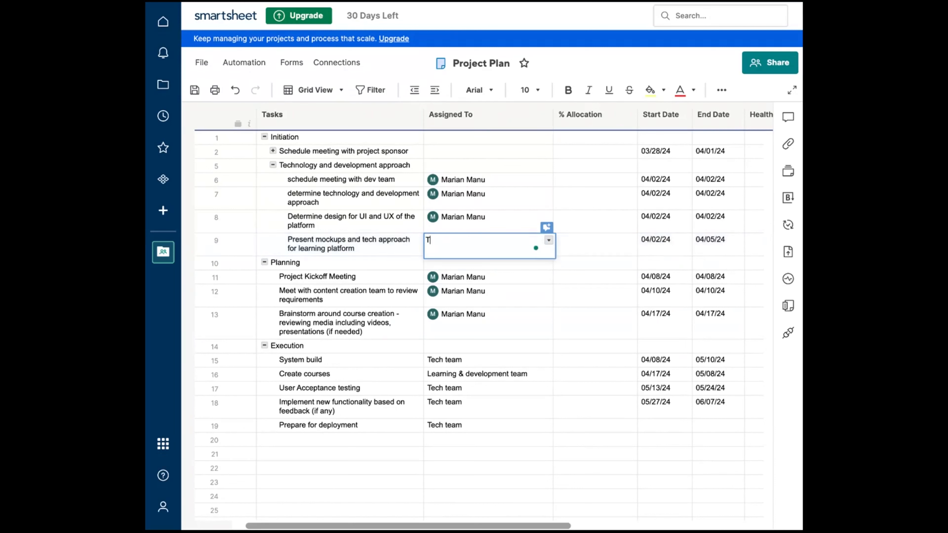
{"action": "type", "text": "ech team"}
{"action": "key", "text": "Return"}
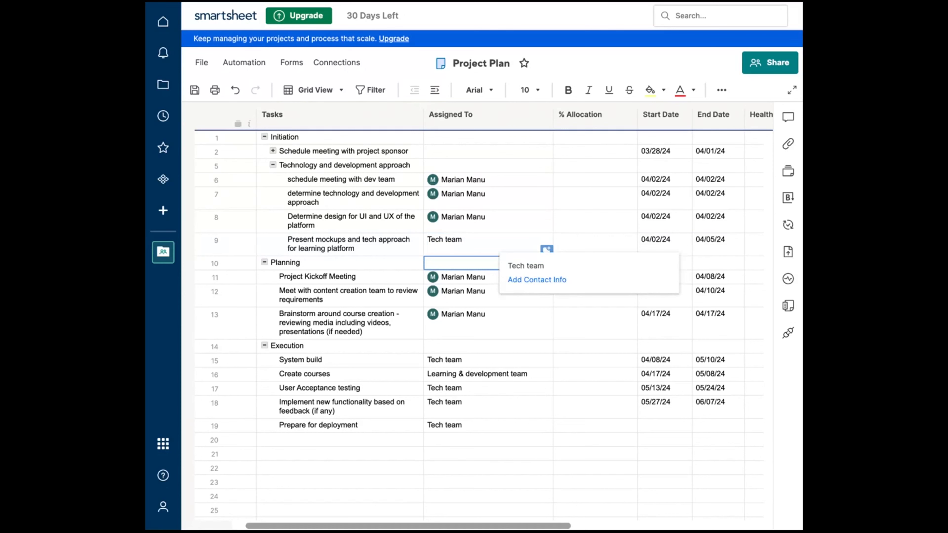
- Examine the plan's assignee, date, health, status and notes columns and the additional editing commands
{"action": "scroll", "coordinate": [446, 276], "scroll_direction": "right", "scroll_amount": 1}
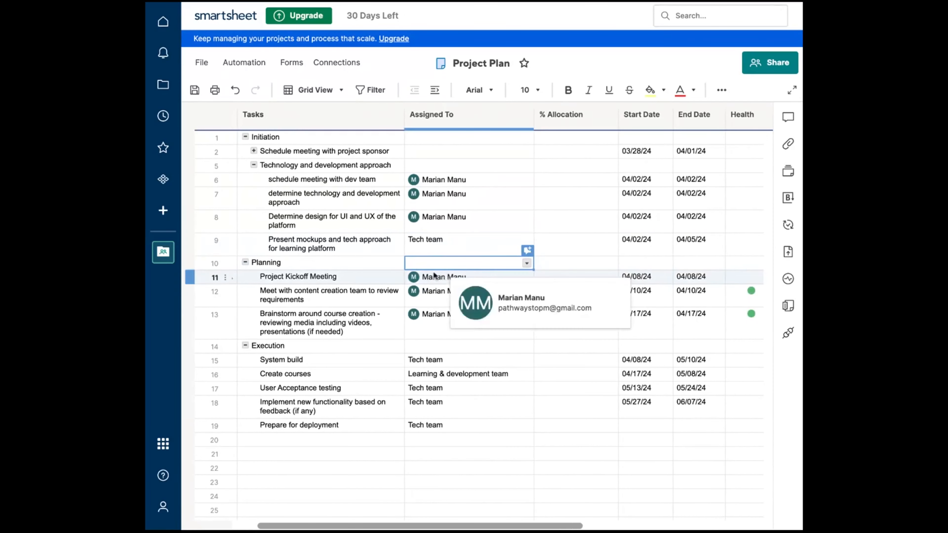
{"action": "scroll", "coordinate": [396, 270], "scroll_direction": "right", "scroll_amount": 10}
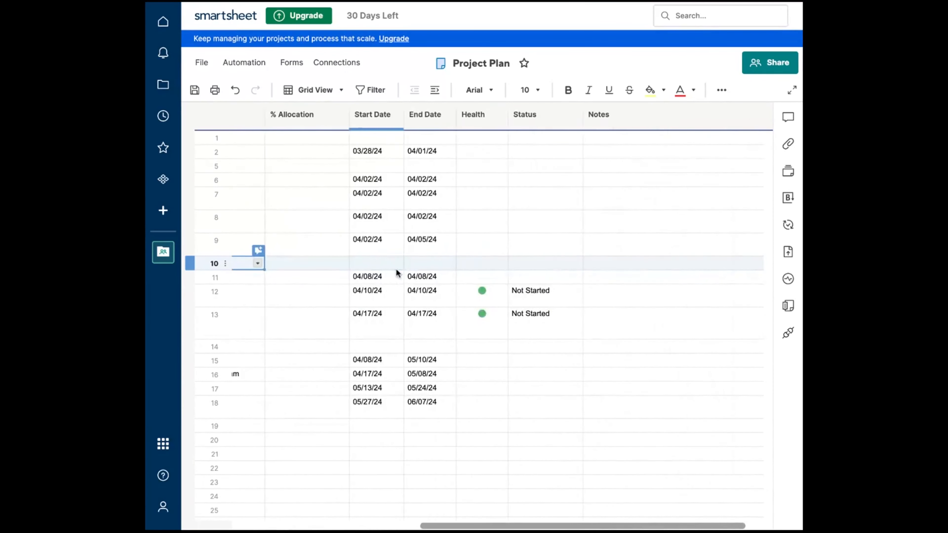
{"action": "scroll", "coordinate": [396, 272], "scroll_direction": "right", "scroll_amount": 2}
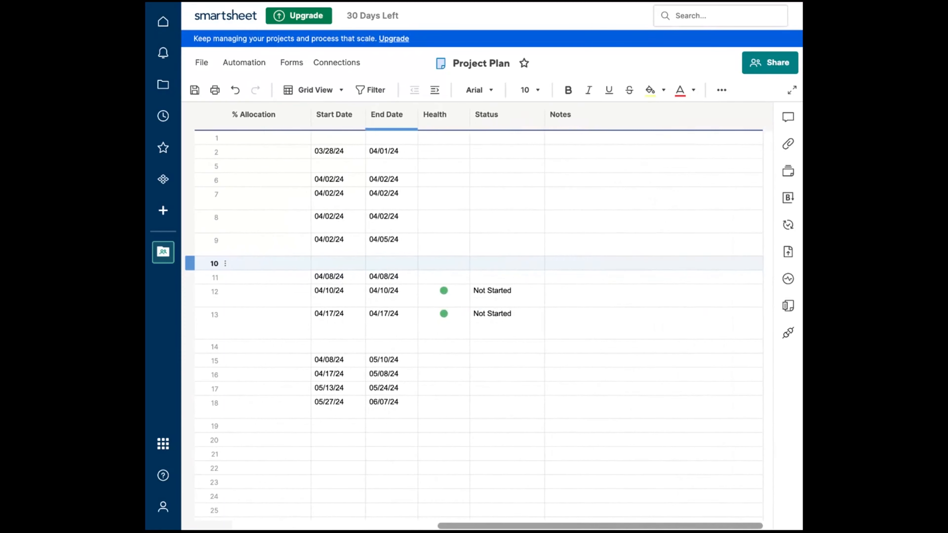
{"action": "scroll", "coordinate": [429, 276], "scroll_direction": "left", "scroll_amount": 5}
{"action": "scroll", "coordinate": [429, 276], "scroll_direction": "left", "scroll_amount": 3}
{"action": "scroll", "coordinate": [429, 276], "scroll_direction": "right", "scroll_amount": 7}
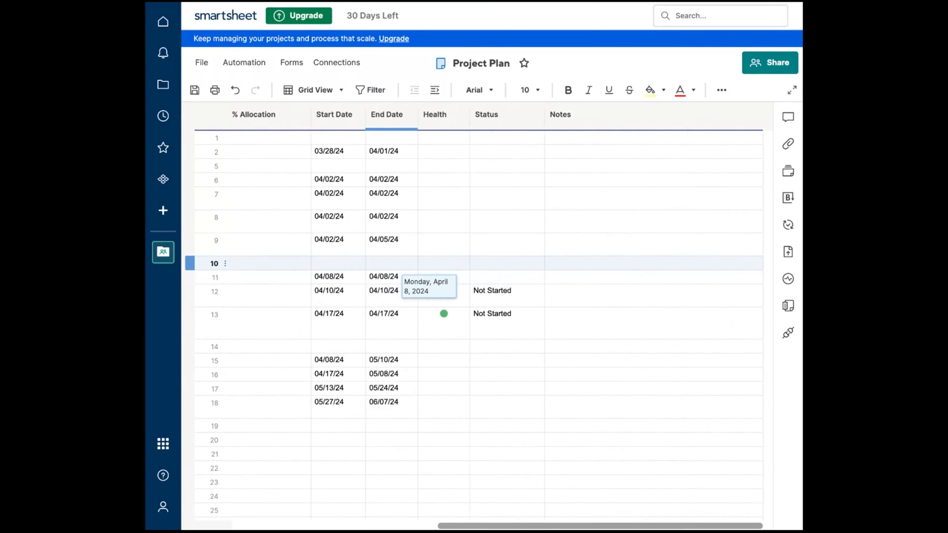
{"action": "scroll", "coordinate": [430, 276], "scroll_direction": "left", "scroll_amount": 7}
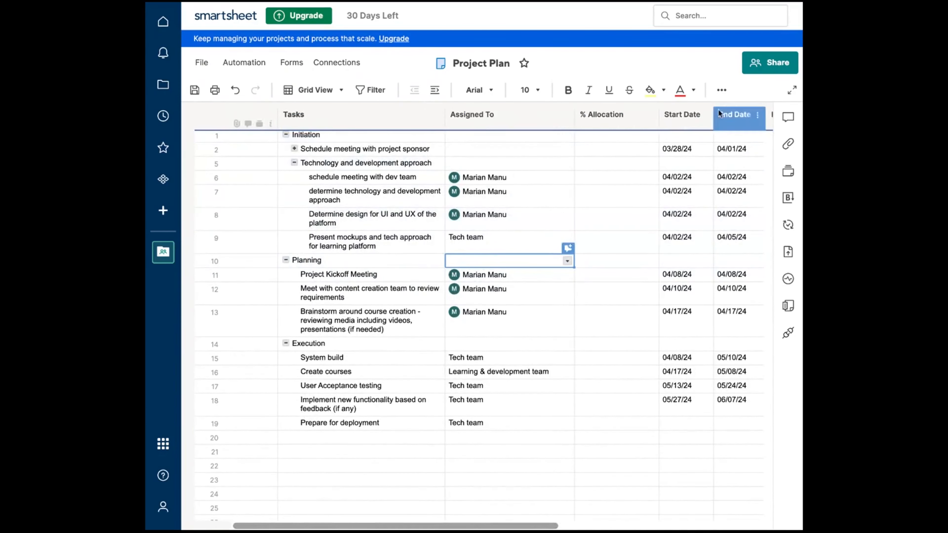
{"action": "left_click", "coordinate": [722, 91]}
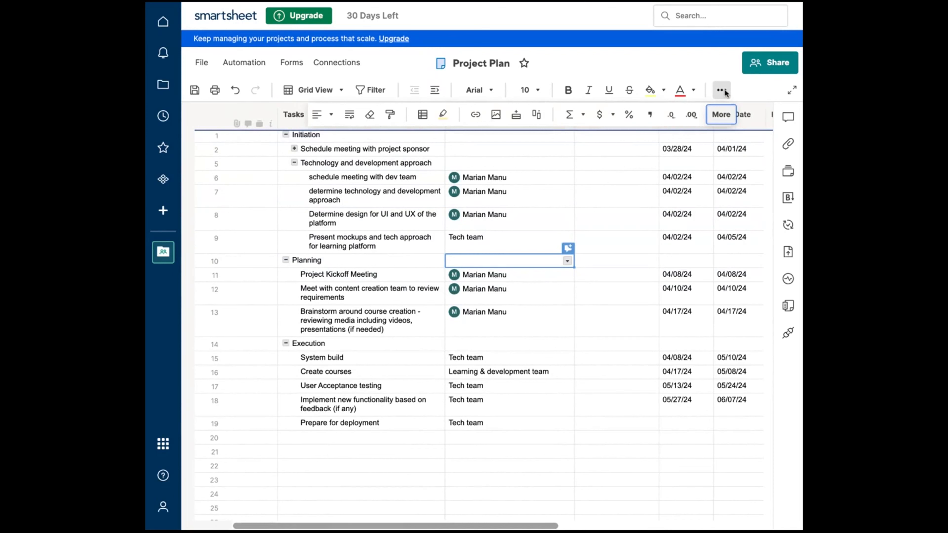
{"action": "left_click", "coordinate": [637, 214]}
- Narrow the % Allocation and Assigned To columns so more of the plan's columns fit in view
{"action": "scroll", "coordinate": [636, 214], "scroll_direction": "right", "scroll_amount": 3}
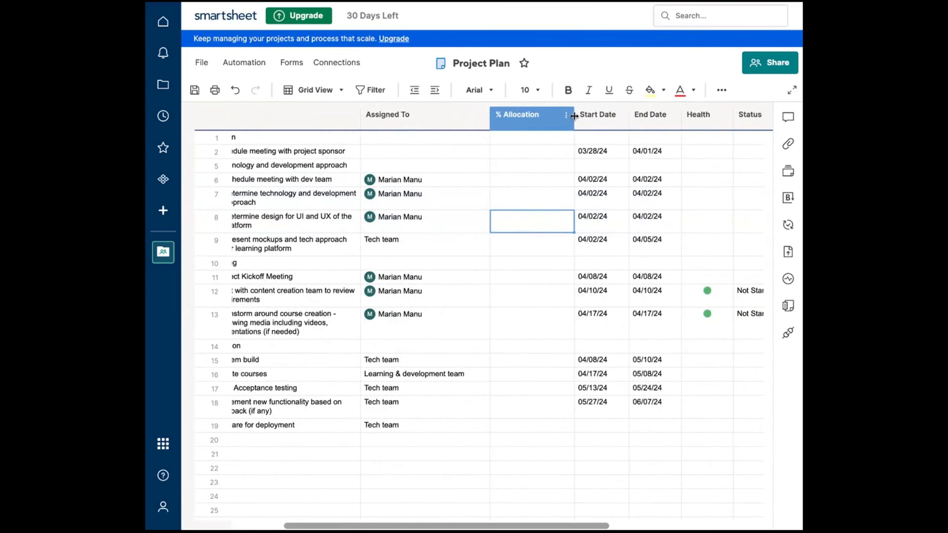
{"action": "left_click_drag", "start_coordinate": [574, 116], "coordinate": [452, 125]}
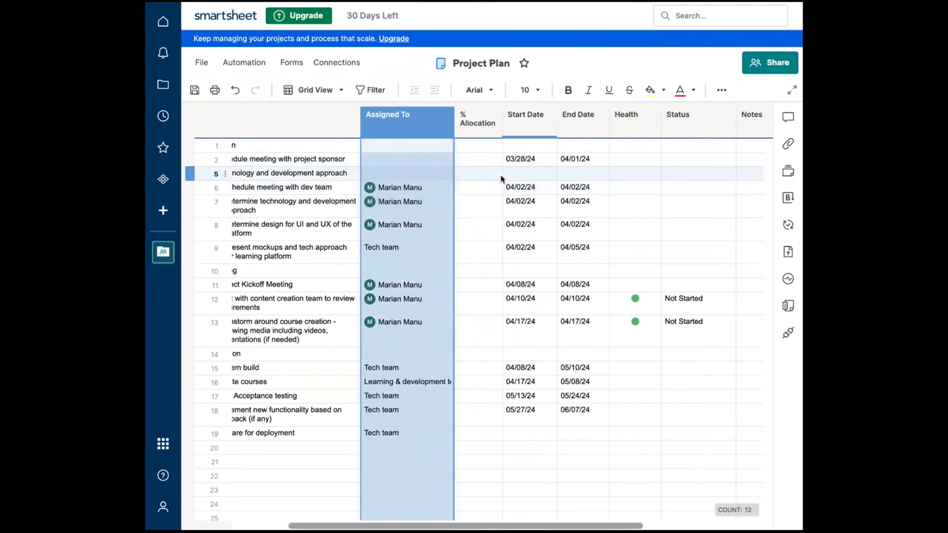
{"action": "scroll", "coordinate": [610, 230], "scroll_direction": "right", "scroll_amount": 5}
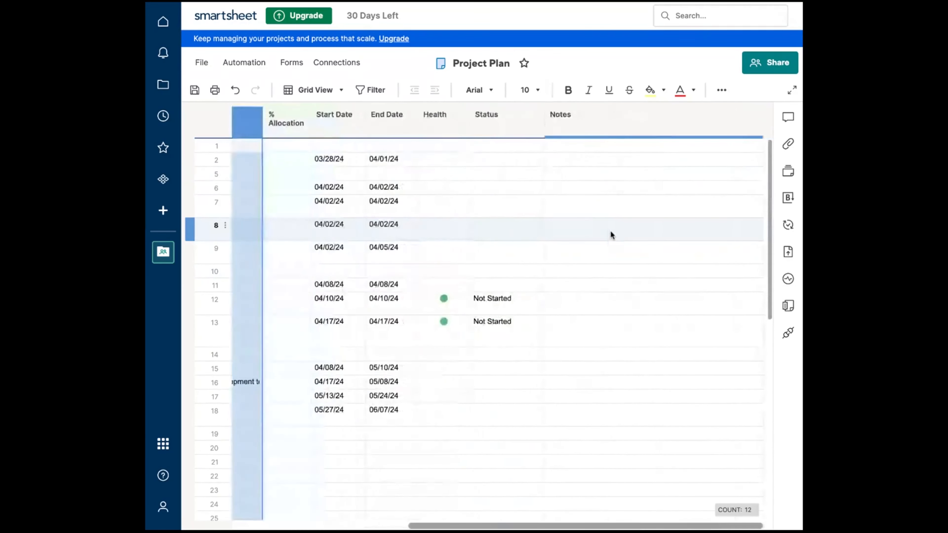
{"action": "scroll", "coordinate": [610, 234], "scroll_direction": "left", "scroll_amount": 5}
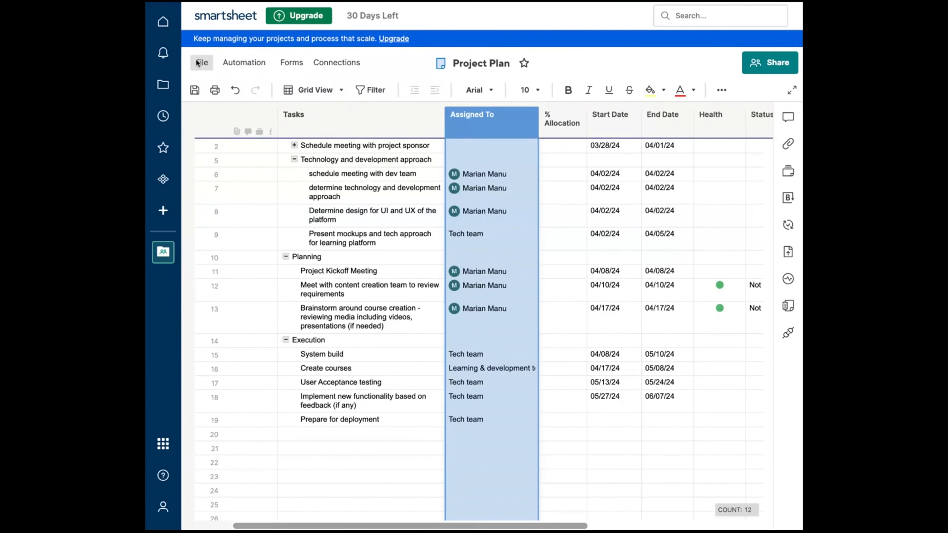
- Look through the sheet's automation, file and additional editing commands for a way to insert a column
{"action": "left_click", "coordinate": [240, 66]}
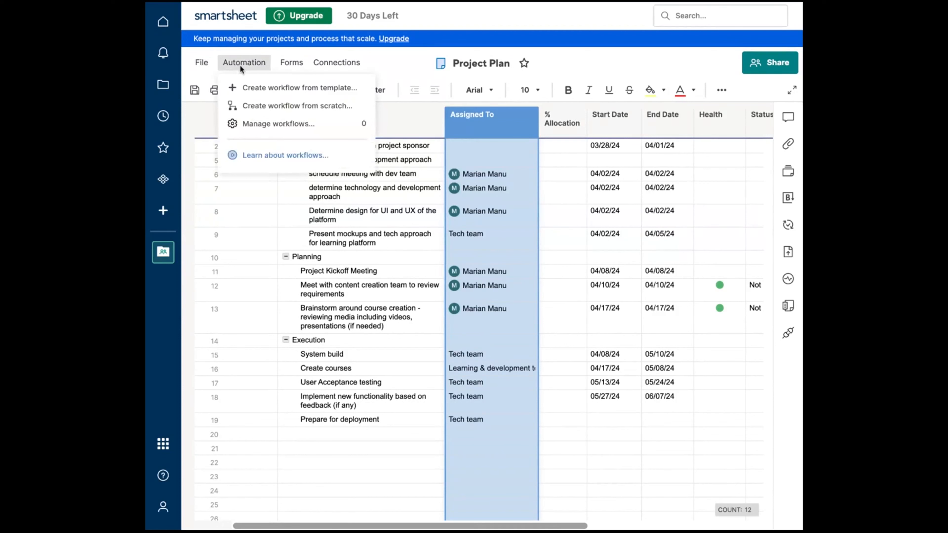
{"action": "left_click", "coordinate": [205, 63]}
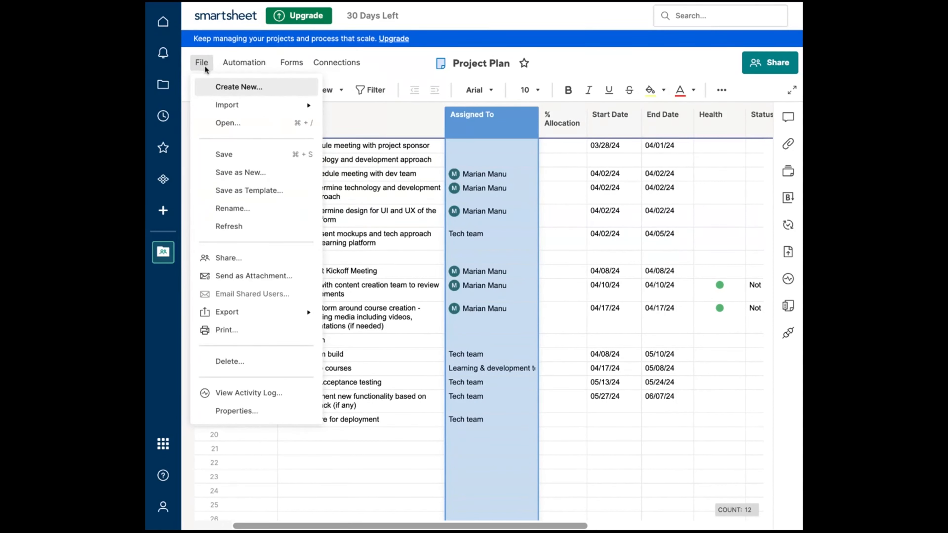
{"action": "left_click", "coordinate": [403, 65]}
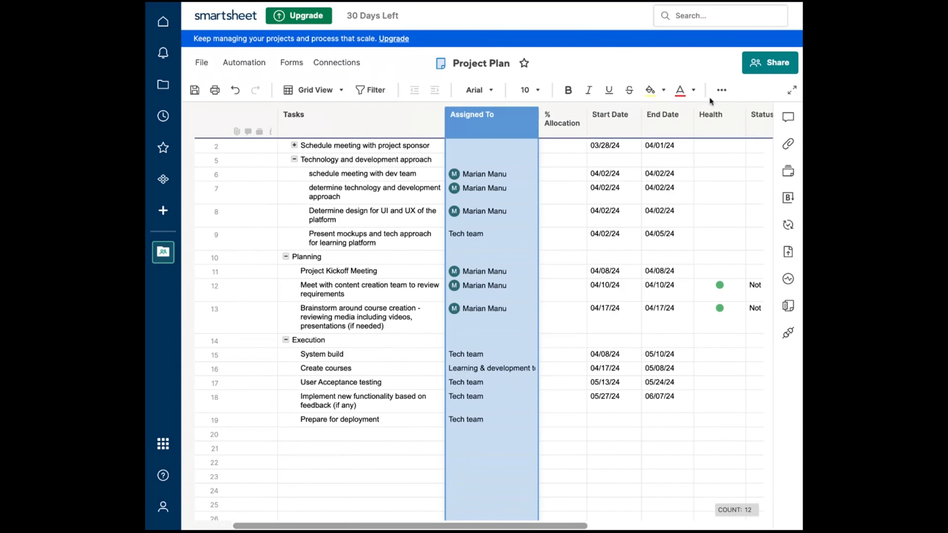
{"action": "left_click", "coordinate": [477, 295]}
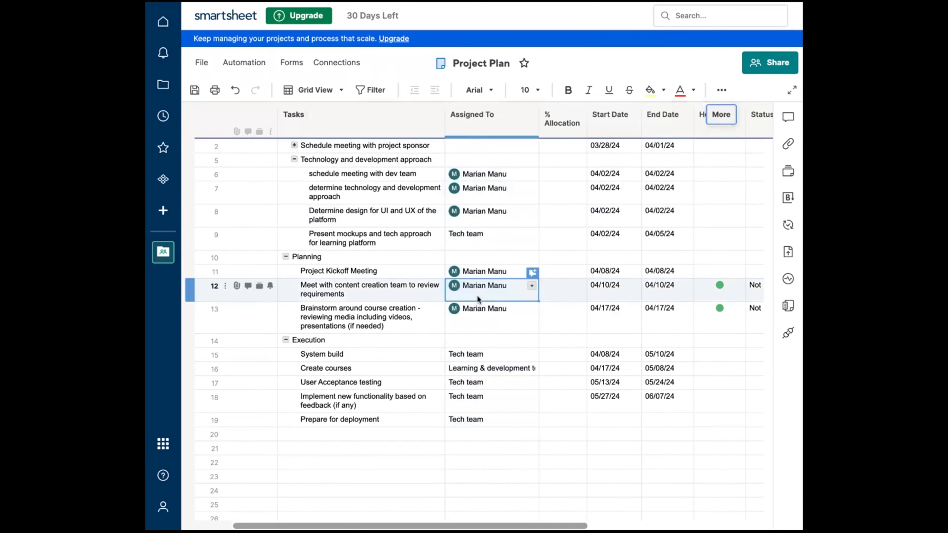
{"action": "scroll", "coordinate": [615, 281], "scroll_direction": "right", "scroll_amount": 5}
{"action": "scroll", "coordinate": [615, 281], "scroll_direction": "right", "scroll_amount": 5}
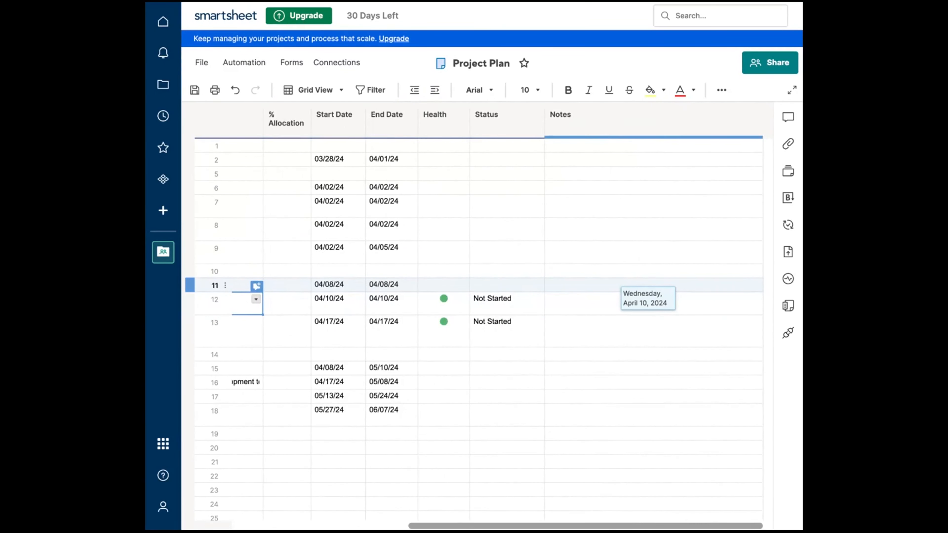
{"action": "left_click", "coordinate": [725, 92]}
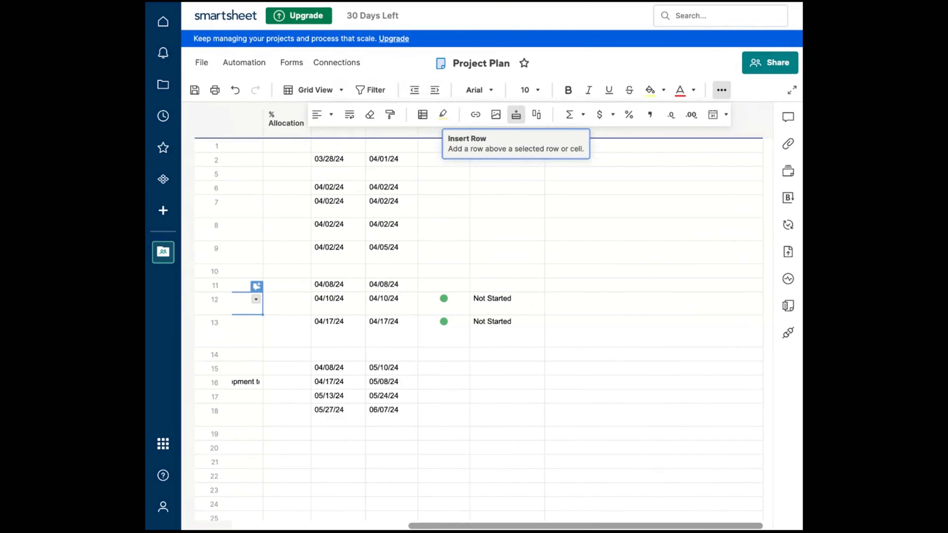
{"action": "left_click", "coordinate": [524, 268]}
{"action": "scroll", "coordinate": [525, 268], "scroll_direction": "left", "scroll_amount": 5}
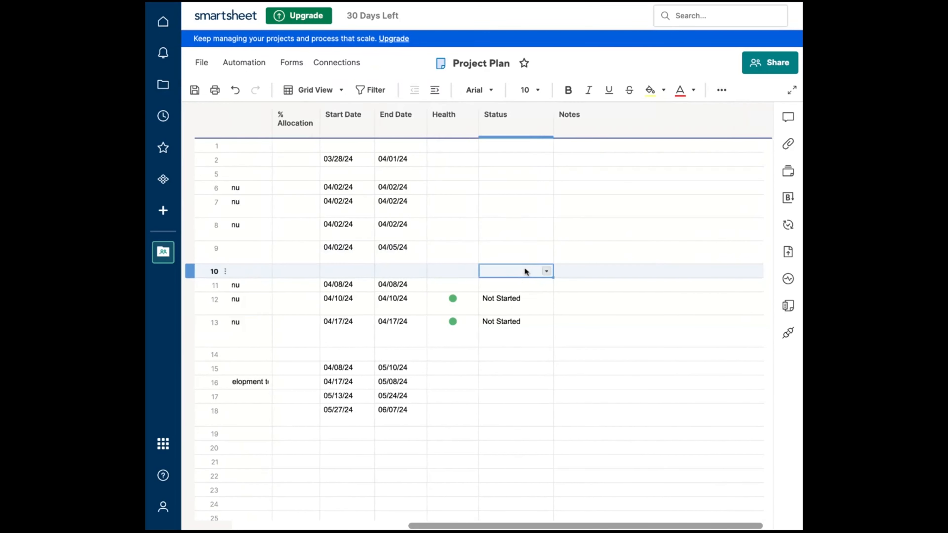
- Insert an unnamed Text/Number column between Assigned To and % Allocation
{"action": "scroll", "coordinate": [524, 267], "scroll_direction": "right", "scroll_amount": 4}
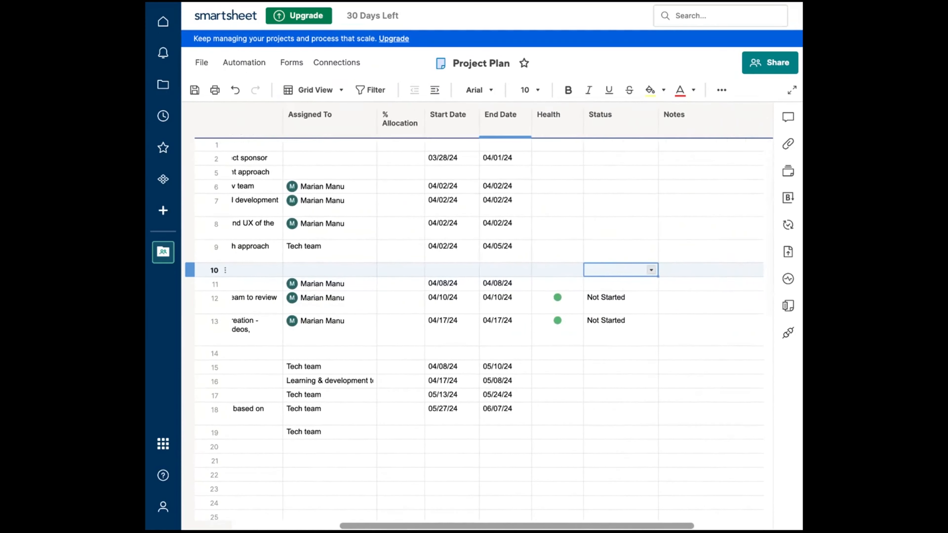
{"action": "right_click", "coordinate": [556, 113]}
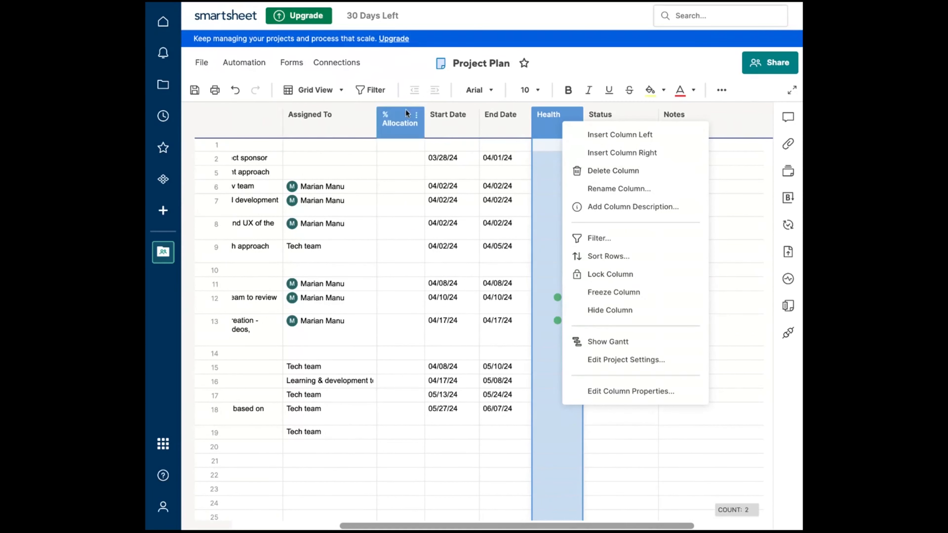
{"action": "left_click", "coordinate": [416, 115]}
{"action": "left_click", "coordinate": [463, 153]}
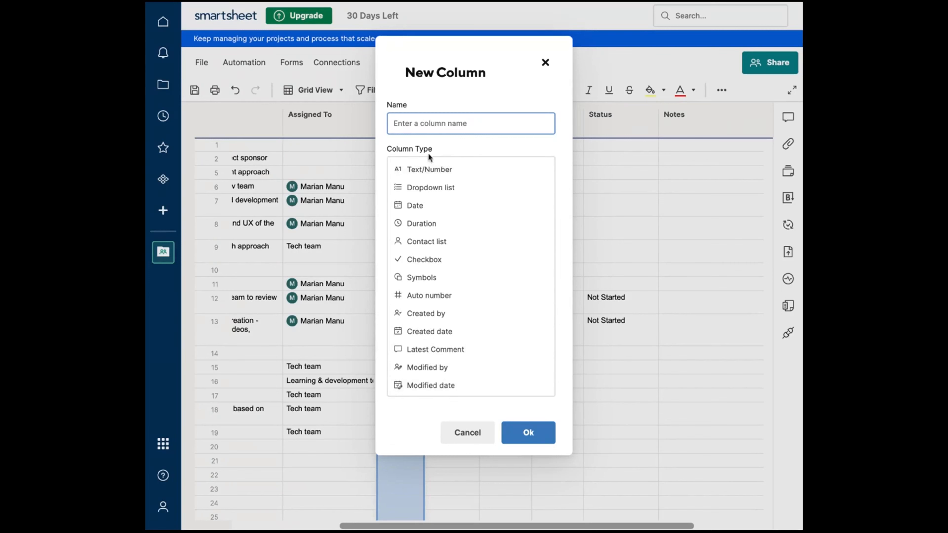
{"action": "left_click", "coordinate": [420, 172]}
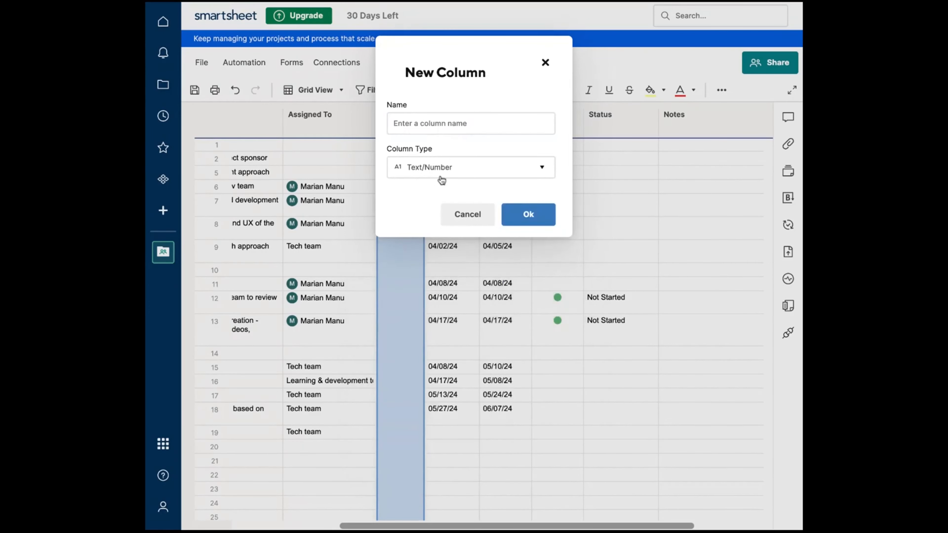
{"action": "left_click", "coordinate": [506, 221]}
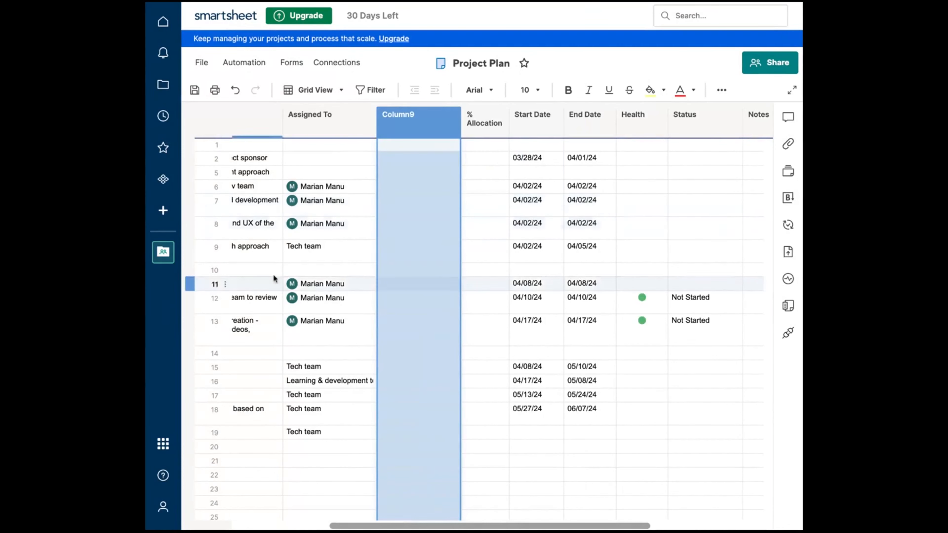
- Enter "F+F" in the new column for the Schedule meeting with project sponsor task and expand that task's subtasks
{"action": "left_click", "coordinate": [432, 162]}
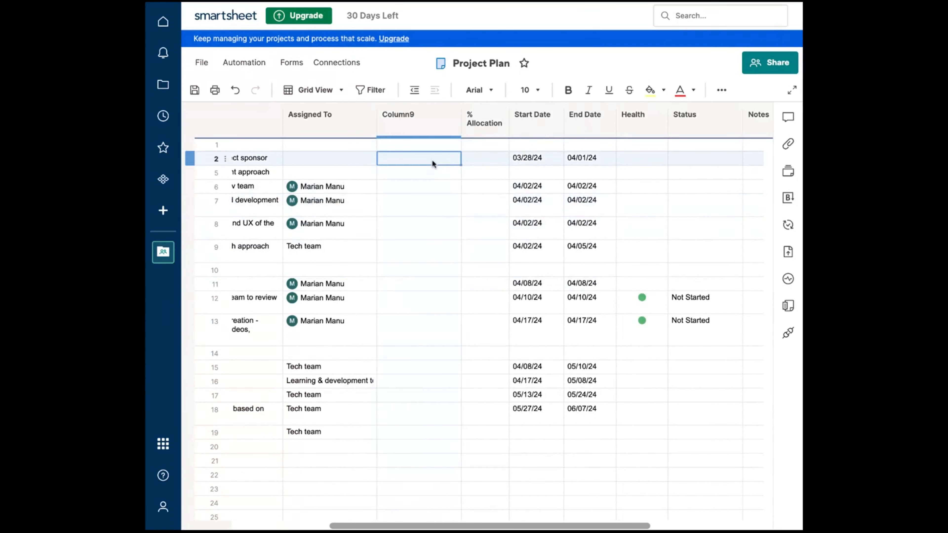
{"action": "scroll", "coordinate": [431, 159], "scroll_direction": "left", "scroll_amount": 5}
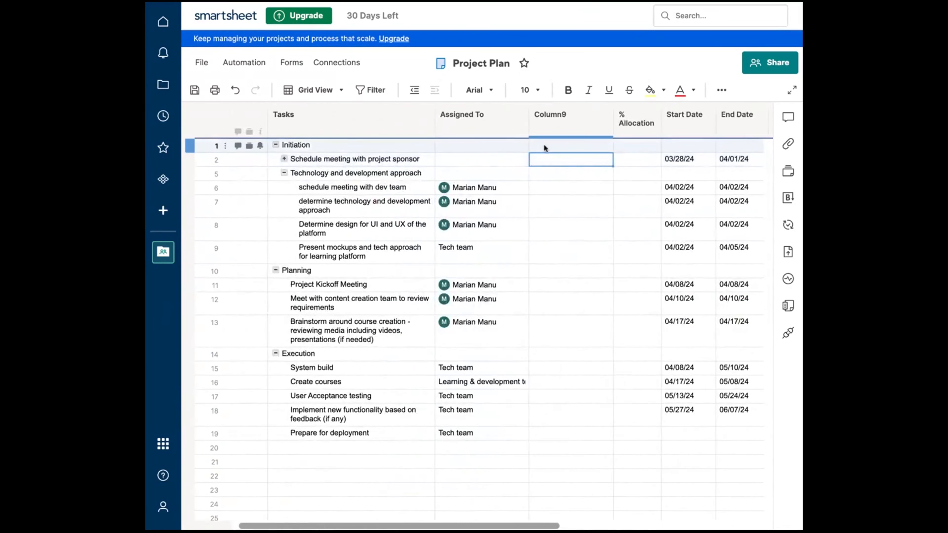
{"action": "type", "text": "F=F"}
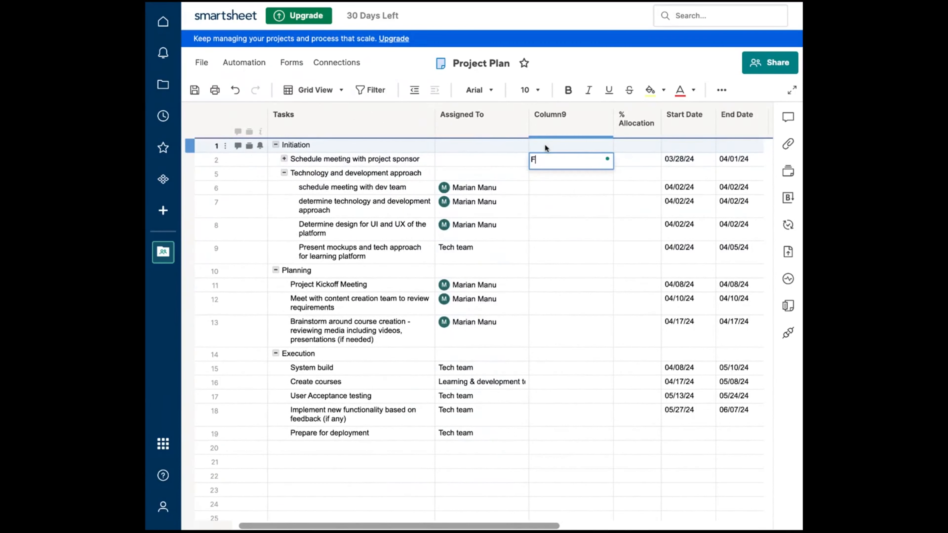
{"action": "key", "text": "BackSpace"}
{"action": "key", "text": "BackSpace"}
{"action": "type", "text": "+F"}
{"action": "left_click", "coordinate": [286, 159]}
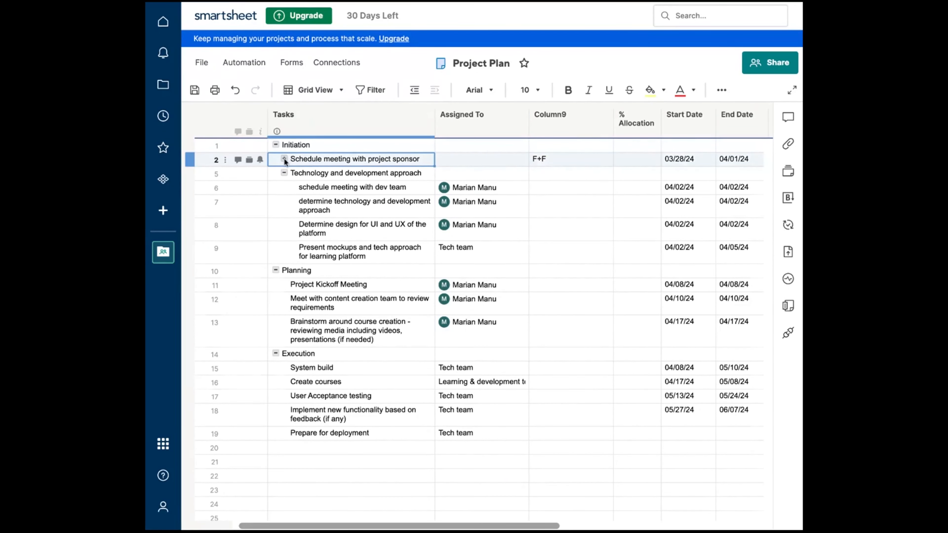
{"action": "left_click", "coordinate": [285, 159]}
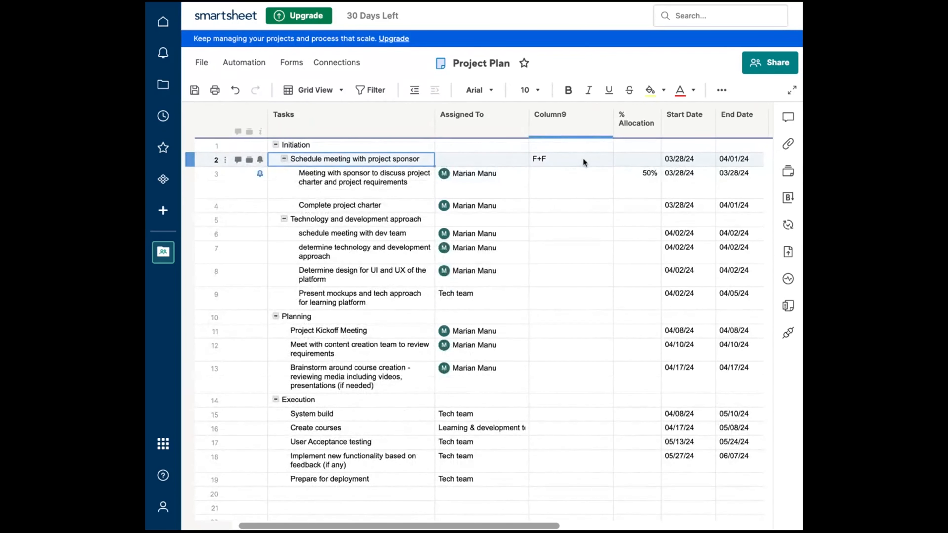
- Clear the "F+F" entry for the Schedule meeting with project sponsor task in the column between Assigned To and % Allocation
{"action": "left_click", "coordinate": [583, 158]}
{"action": "key", "text": "Delete"}
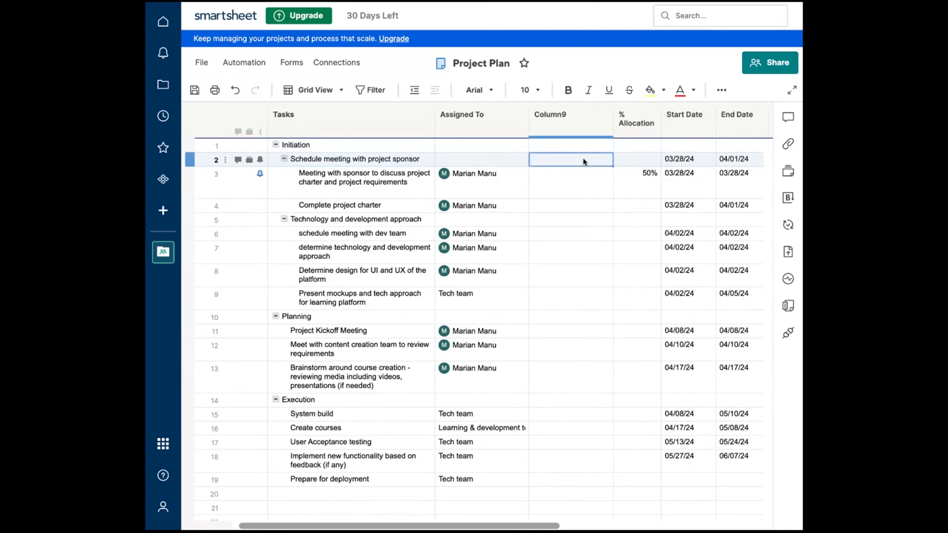
{"action": "left_click", "coordinate": [579, 180]}
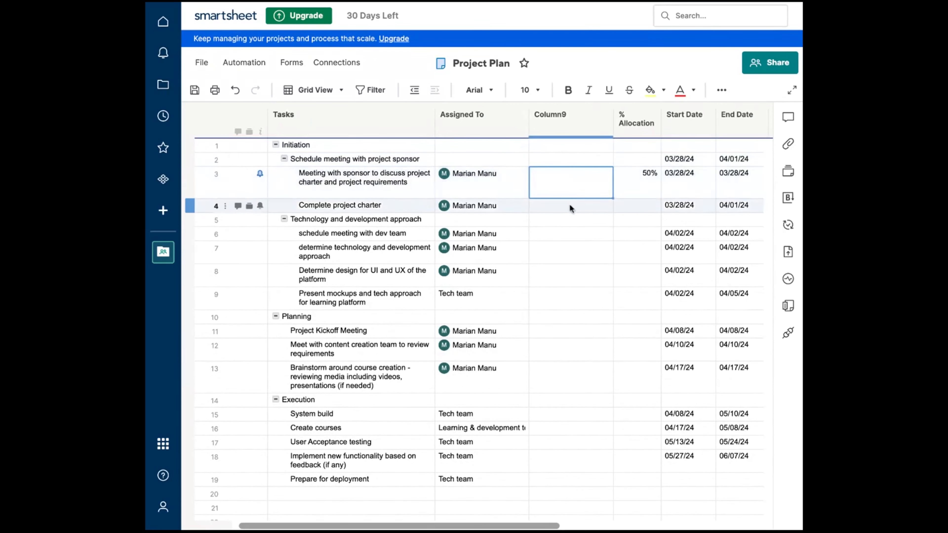
{"action": "left_click", "coordinate": [564, 209]}
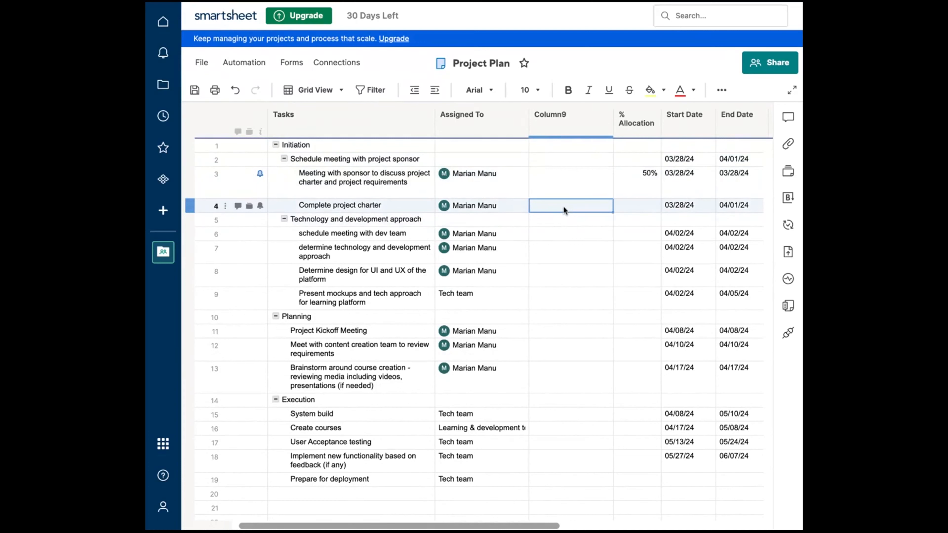
{"action": "type", "text": "F"}
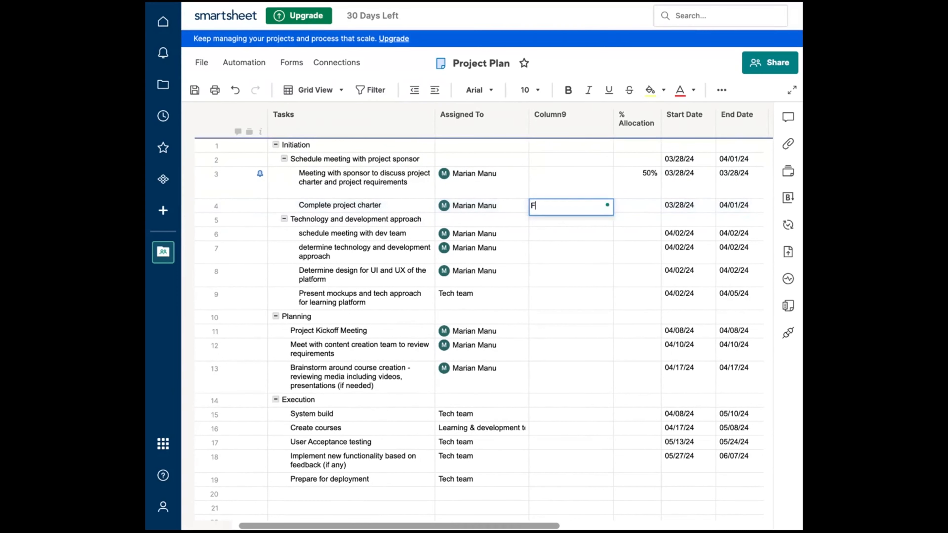
{"action": "type", "text": "+F 3"}
{"action": "key", "text": "BackSpace"}
{"action": "key", "text": "BackSpace"}
{"action": "key", "text": "BackSpace"}
{"action": "key", "text": "BackSpace"}
{"action": "key", "text": "BackSpace"}
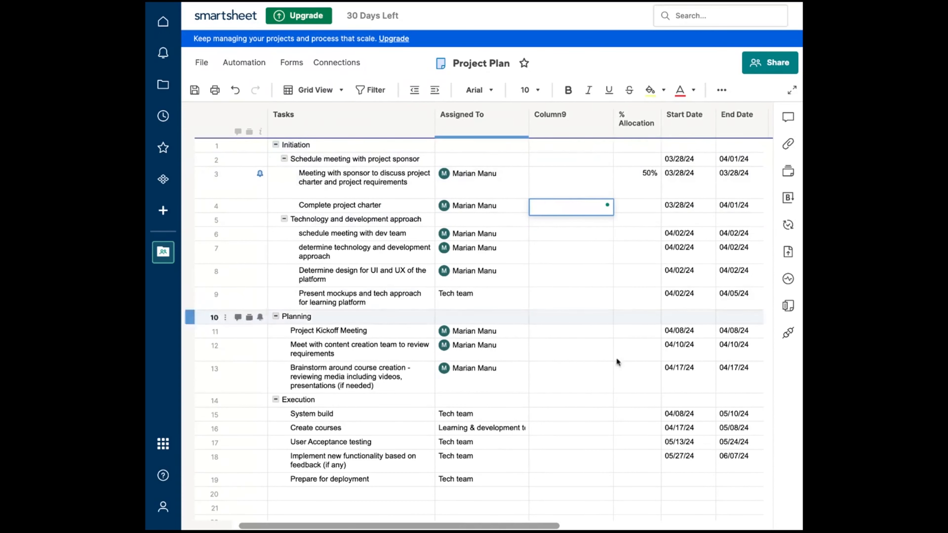
- Delete the extra text column between Assigned To and % Allocation
{"action": "left_click", "coordinate": [566, 115]}
{"action": "right_click", "coordinate": [566, 115]}
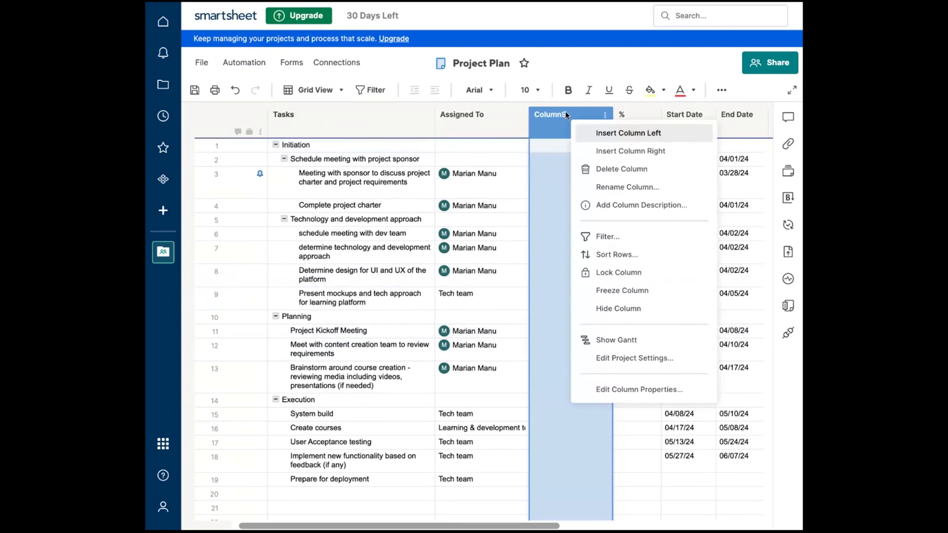
{"action": "left_click", "coordinate": [626, 171]}
{"action": "left_click", "coordinate": [538, 270]}
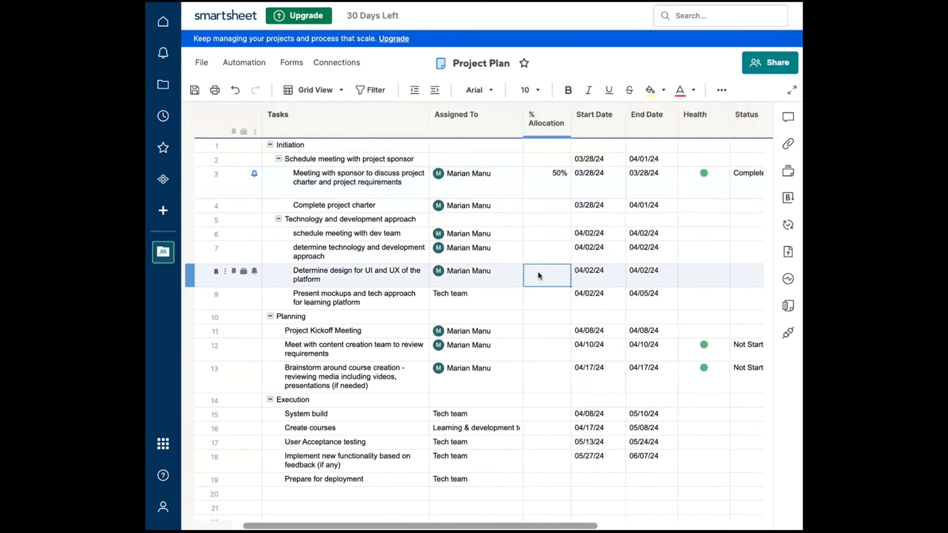
- Set the Status to Not Started for every row from Complete project charter down to Prepare for deployment
{"action": "scroll", "coordinate": [538, 271], "scroll_direction": "right", "scroll_amount": 10}
{"action": "scroll", "coordinate": [537, 271], "scroll_direction": "left", "scroll_amount": 5}
{"action": "scroll", "coordinate": [538, 271], "scroll_direction": "left", "scroll_amount": 3}
{"action": "scroll", "coordinate": [538, 271], "scroll_direction": "right", "scroll_amount": 2}
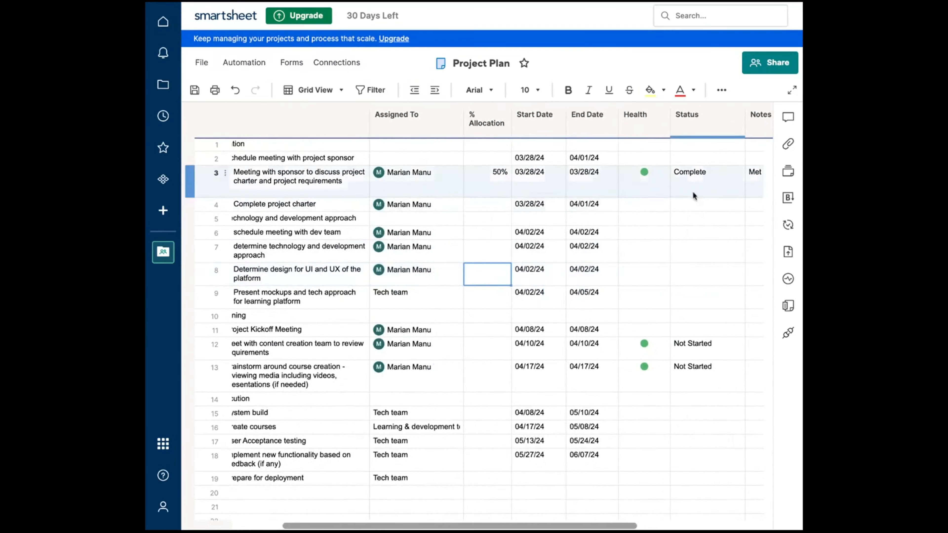
{"action": "left_click", "coordinate": [715, 205]}
{"action": "left_click", "coordinate": [737, 205]}
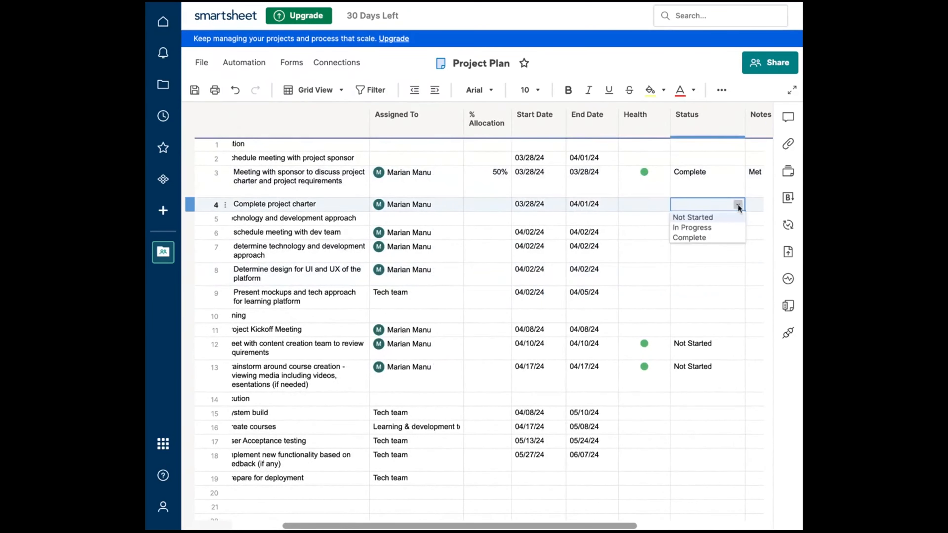
{"action": "left_click", "coordinate": [715, 216]}
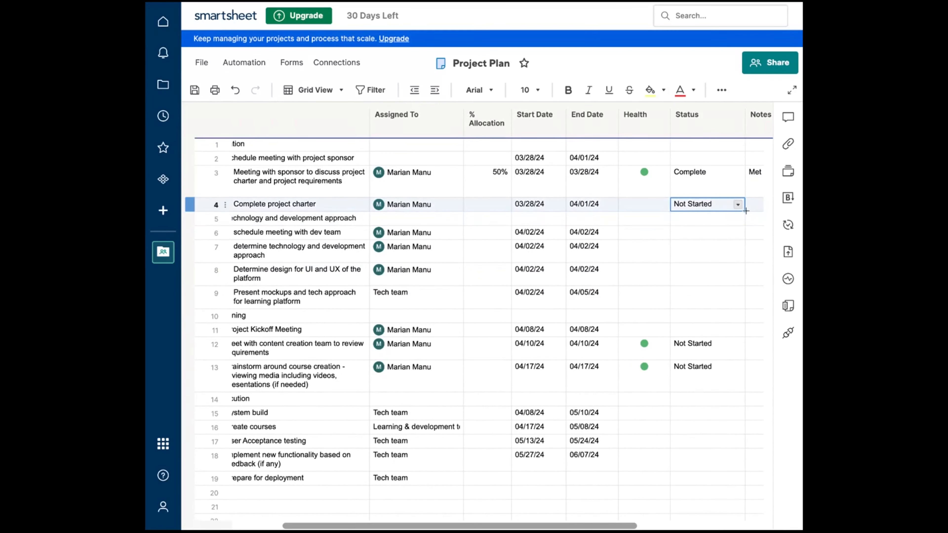
{"action": "left_click_drag", "start_coordinate": [745, 211], "coordinate": [648, 483]}
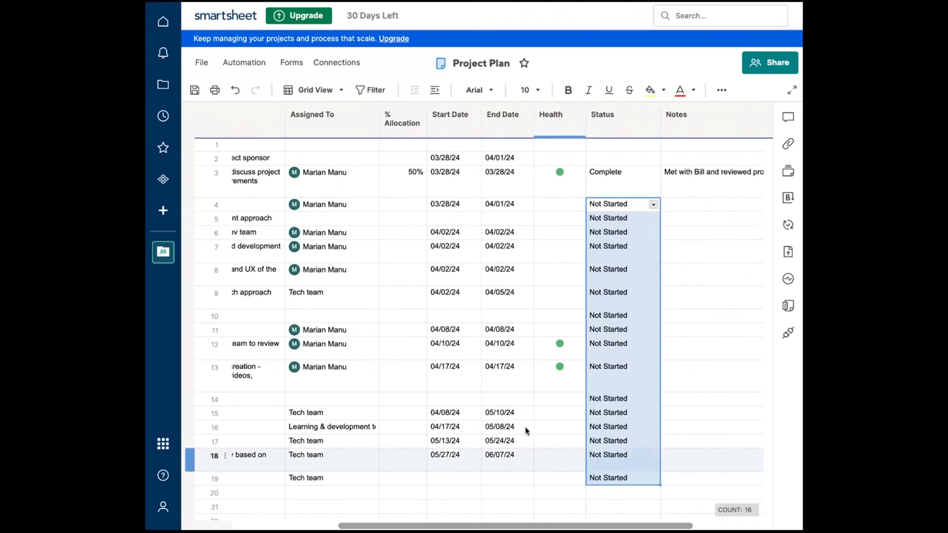
{"action": "left_click", "coordinate": [510, 388]}
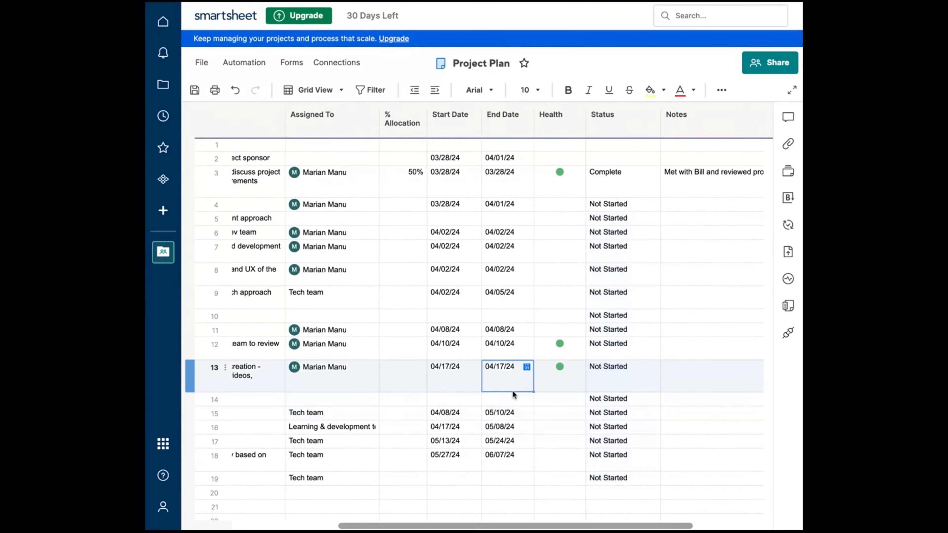
- Begin a new task name with "Depl" in the empty row directly below Prepare for deployment
{"action": "scroll", "coordinate": [512, 390], "scroll_direction": "left", "scroll_amount": 5}
{"action": "scroll", "coordinate": [510, 390], "scroll_direction": "right", "scroll_amount": 3}
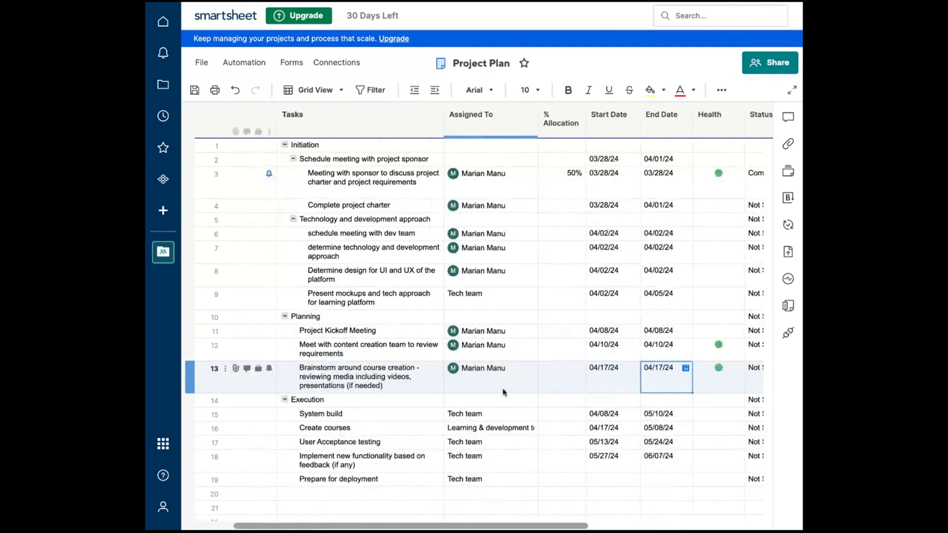
{"action": "scroll", "coordinate": [501, 241], "scroll_direction": "right", "scroll_amount": 3}
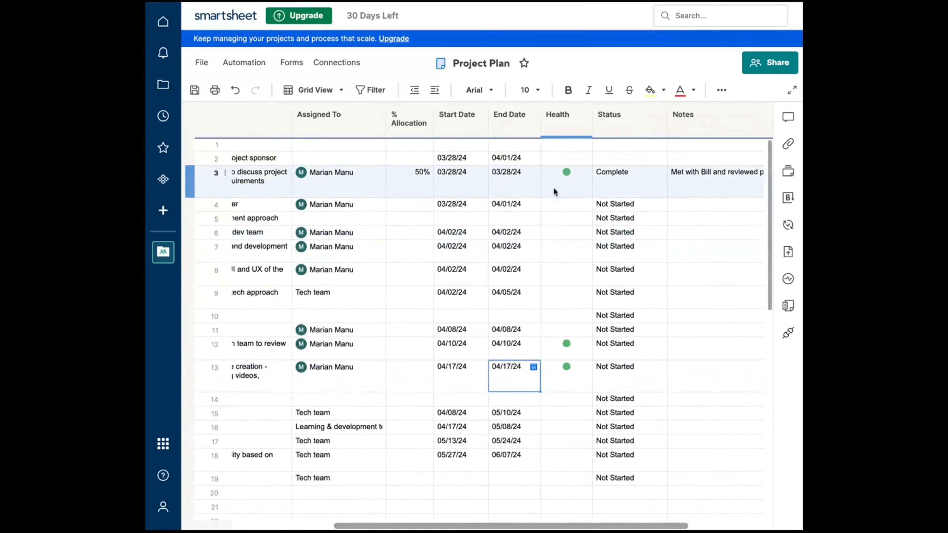
{"action": "scroll", "coordinate": [553, 187], "scroll_direction": "left", "scroll_amount": 3}
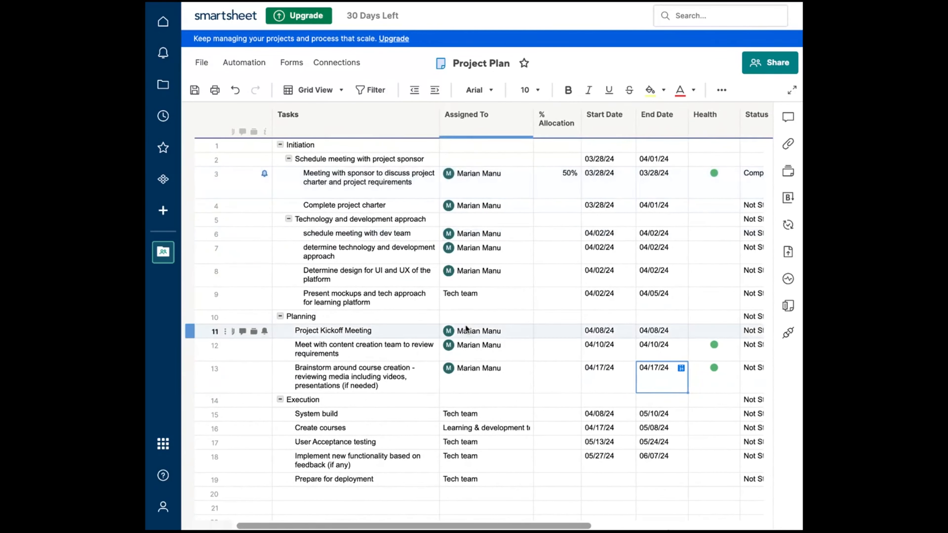
{"action": "scroll", "coordinate": [466, 328], "scroll_direction": "down", "scroll_amount": 1}
{"action": "scroll", "coordinate": [466, 329], "scroll_direction": "down", "scroll_amount": 2}
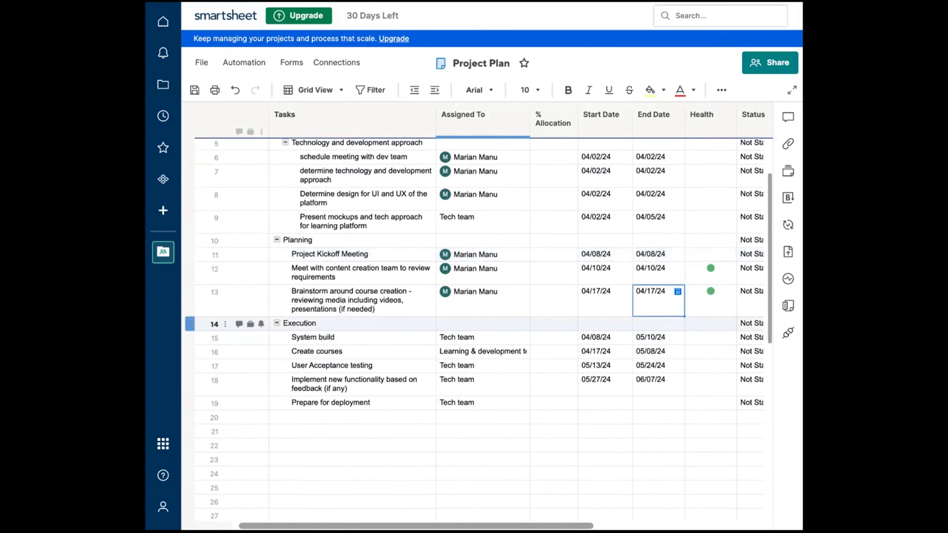
{"action": "scroll", "coordinate": [466, 336], "scroll_direction": "up", "scroll_amount": 1}
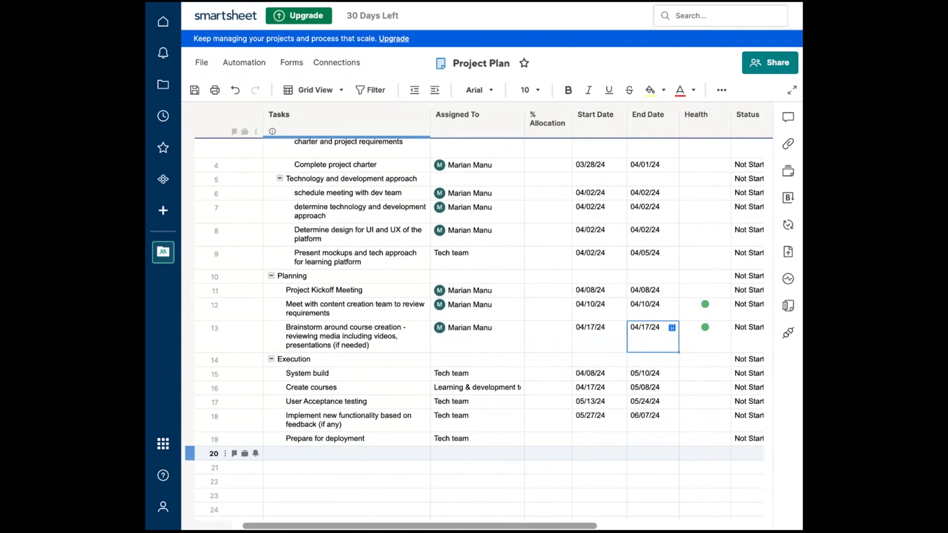
{"action": "left_click", "coordinate": [332, 460]}
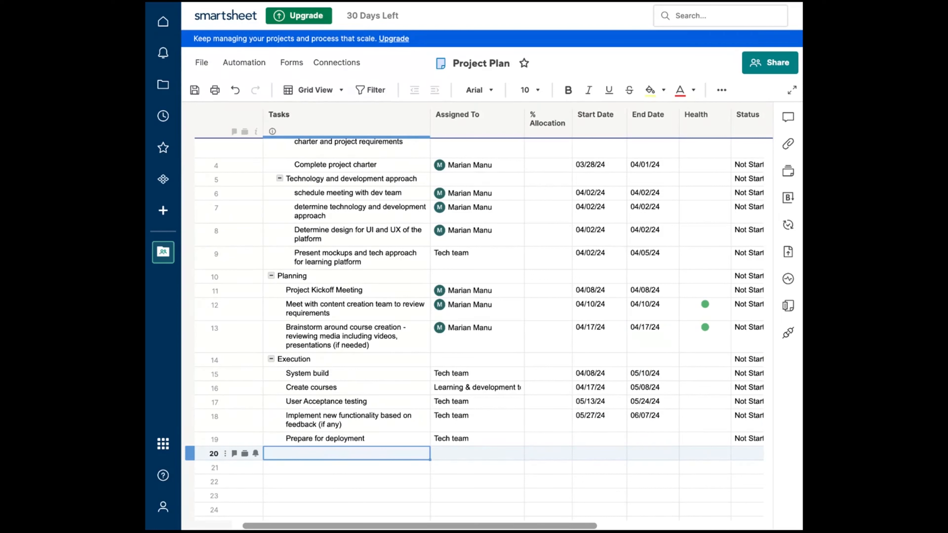
{"action": "type", "text": "Depl"}
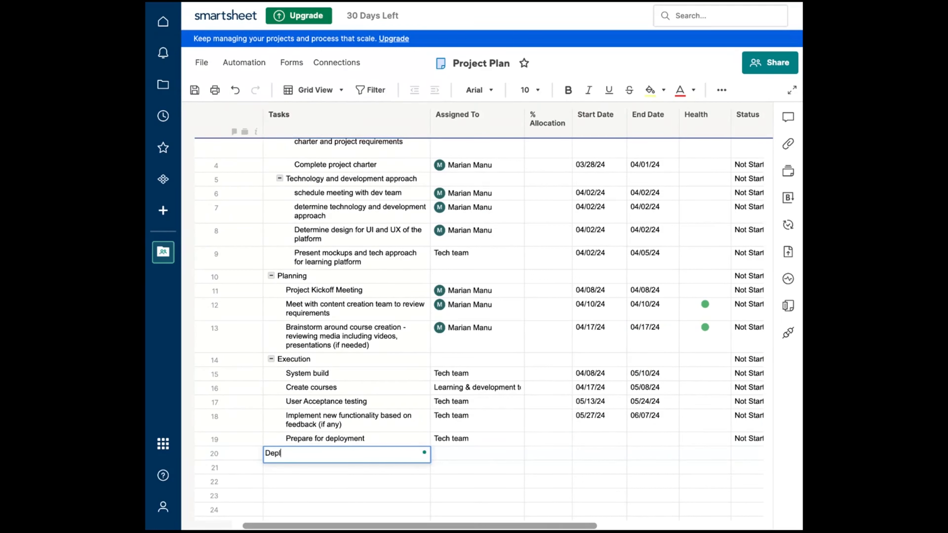
- Complete the row 20 task name as "Deploy the platform" and assign it to the Tech team, as in the row above
{"action": "type", "text": "oy the [pl"}
{"action": "key", "text": "BackSpace"}
{"action": "key", "text": "BackSpace"}
{"action": "type", "text": "platform"}
{"action": "left_click", "coordinate": [488, 448]}
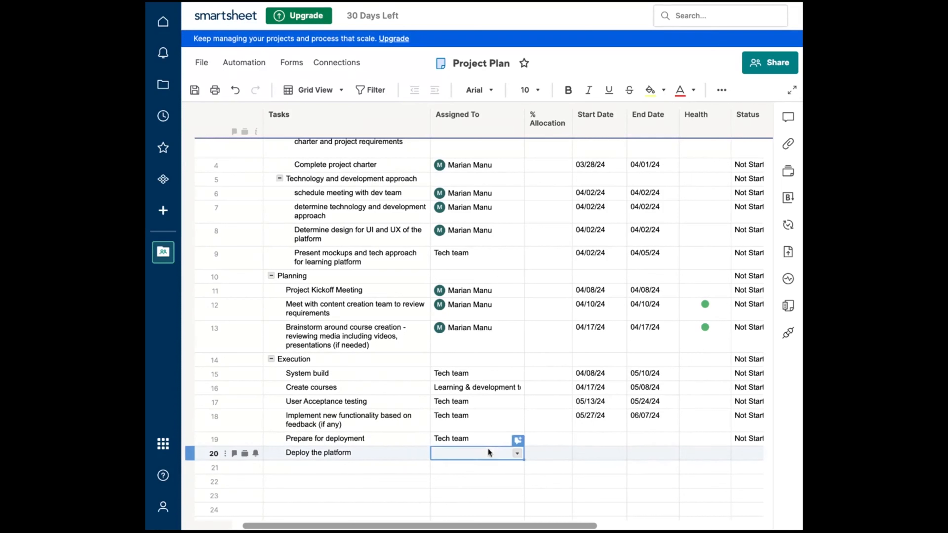
{"action": "left_click", "coordinate": [500, 442]}
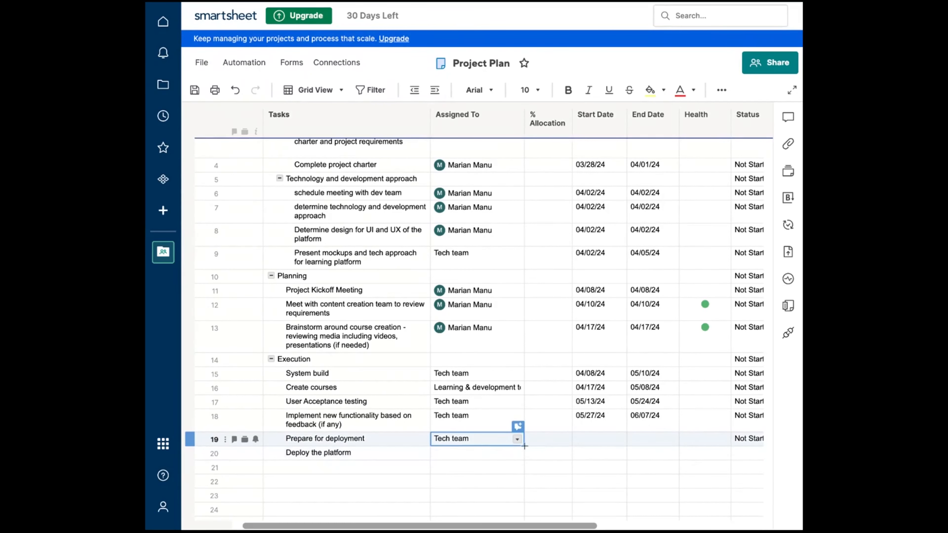
{"action": "left_click_drag", "start_coordinate": [524, 446], "coordinate": [524, 455]}
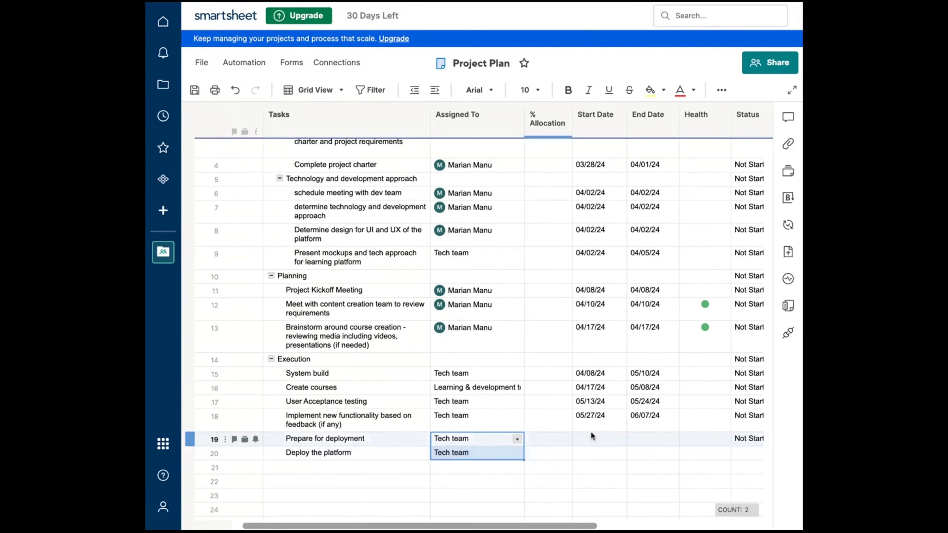
{"action": "left_click", "coordinate": [610, 439]}
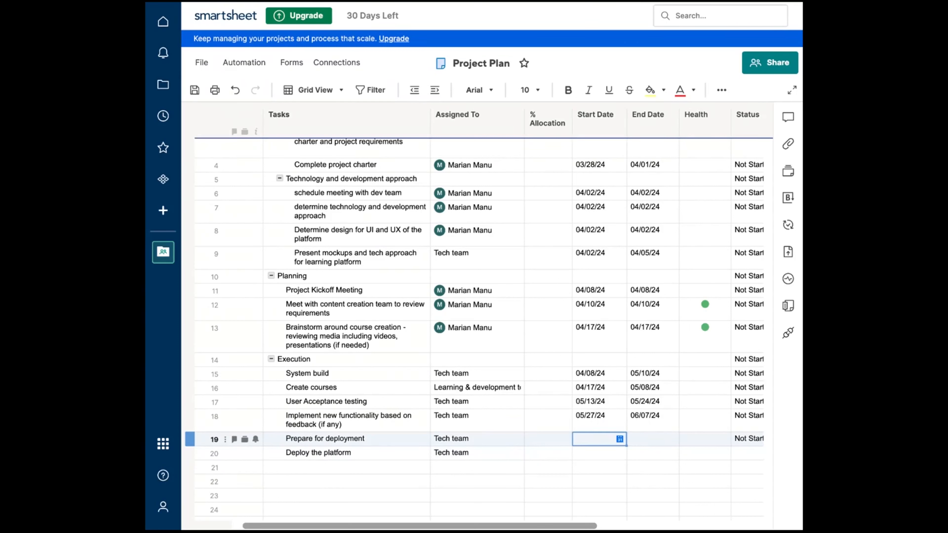
{"action": "left_click", "coordinate": [619, 439]}
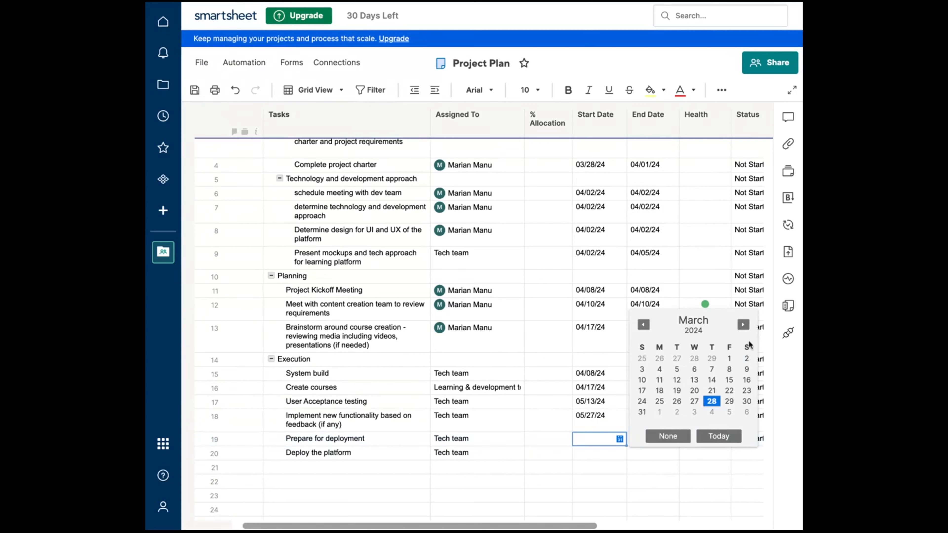
{"action": "left_click", "coordinate": [743, 324]}
{"action": "left_click", "coordinate": [743, 324]}
{"action": "left_click", "coordinate": [742, 324]}
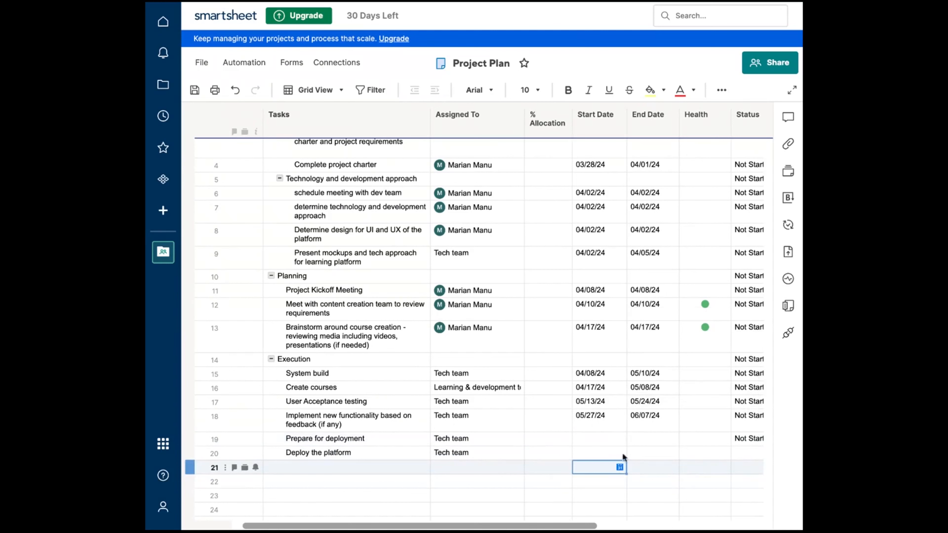
- Set the start date of the "Prepare for deployment" task to 06/10/24
{"action": "left_click", "coordinate": [604, 437]}
{"action": "left_click", "coordinate": [620, 438]}
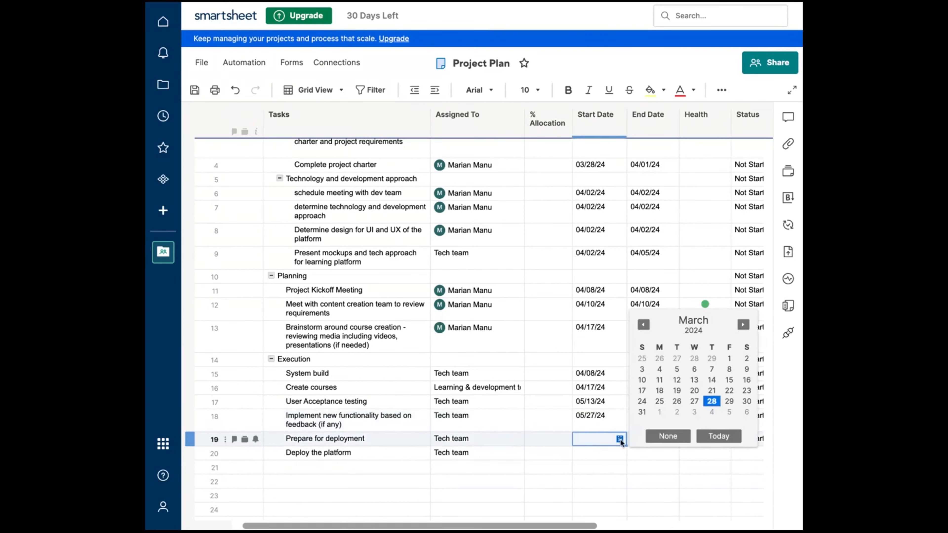
{"action": "left_click", "coordinate": [742, 324]}
{"action": "left_click", "coordinate": [743, 324]}
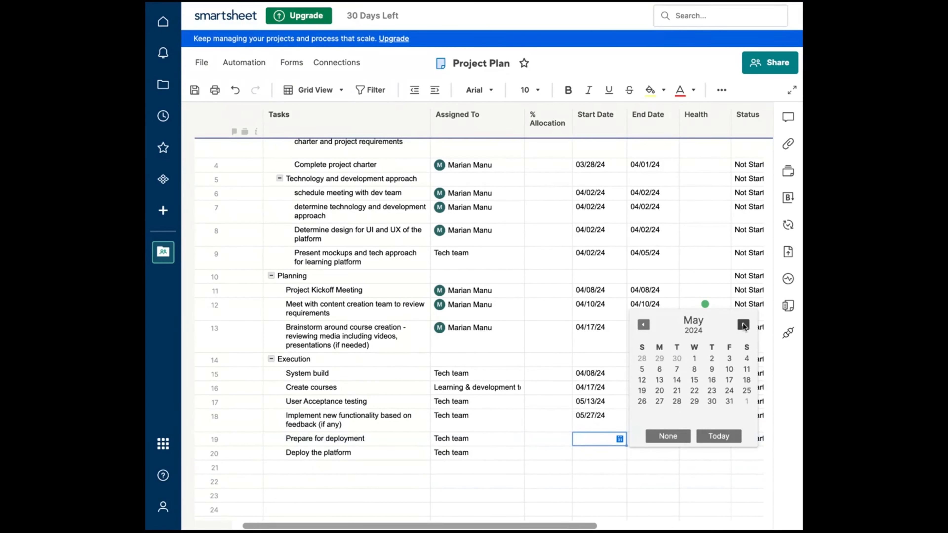
{"action": "left_click", "coordinate": [742, 325]}
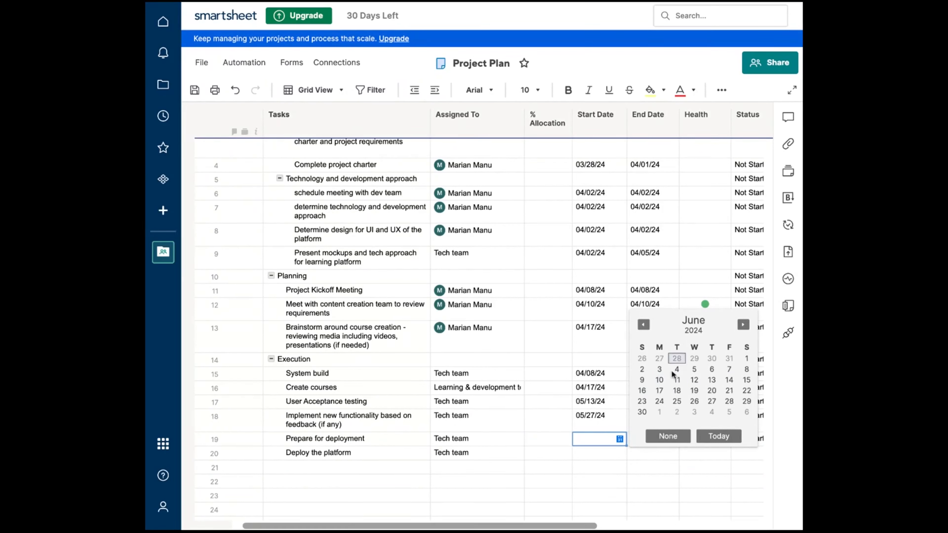
{"action": "left_click", "coordinate": [659, 381]}
- Set the end date of the "Prepare for deployment" task to 06/14/24
{"action": "left_click", "coordinate": [655, 438]}
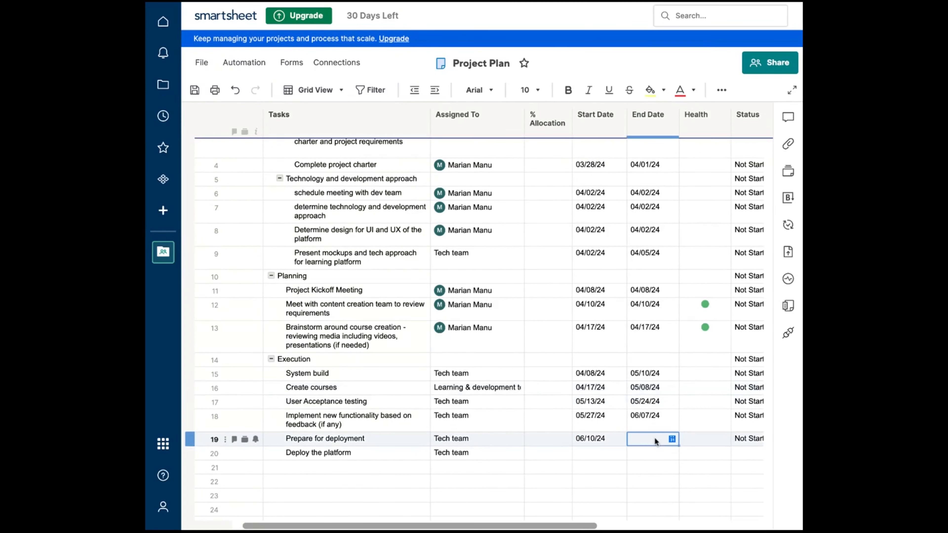
{"action": "left_click", "coordinate": [671, 439]}
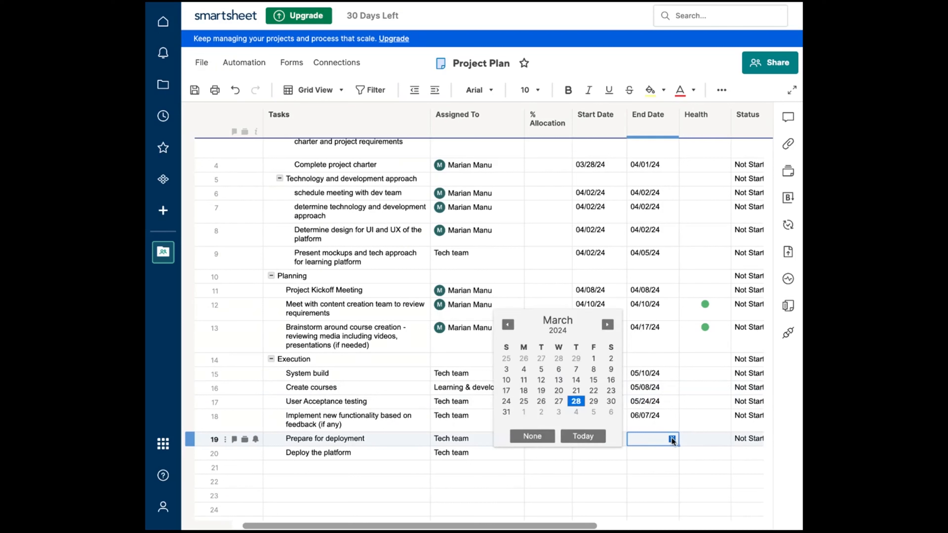
{"action": "left_click", "coordinate": [607, 325]}
{"action": "left_click", "coordinate": [607, 324]}
{"action": "left_click", "coordinate": [607, 324]}
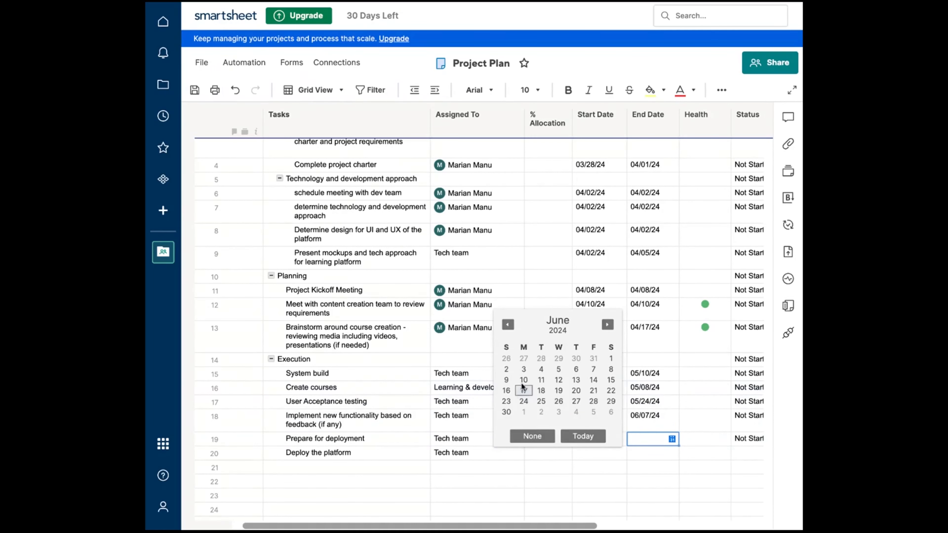
{"action": "left_click", "coordinate": [598, 380]}
- Set the start date of the "Deploy the platform" task to 06/17/24
{"action": "left_click", "coordinate": [587, 451]}
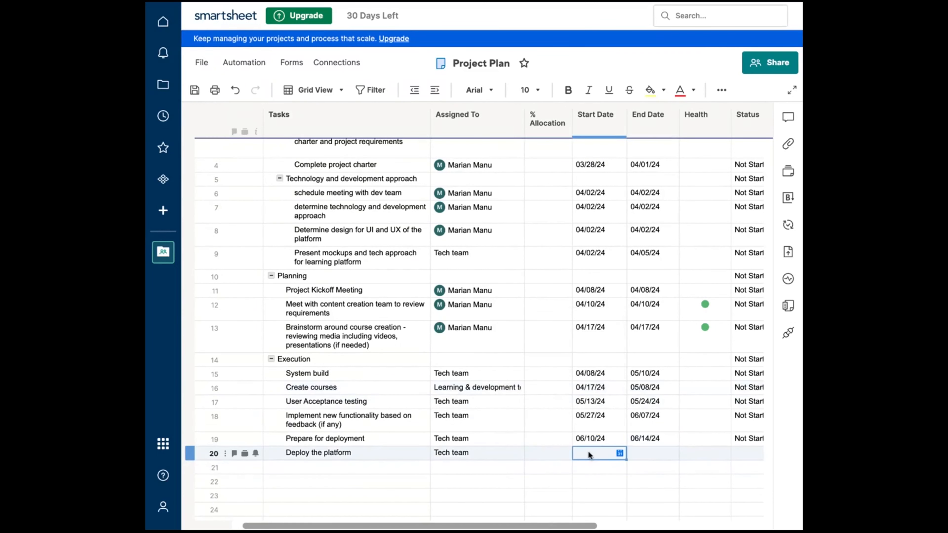
{"action": "left_click", "coordinate": [619, 453]}
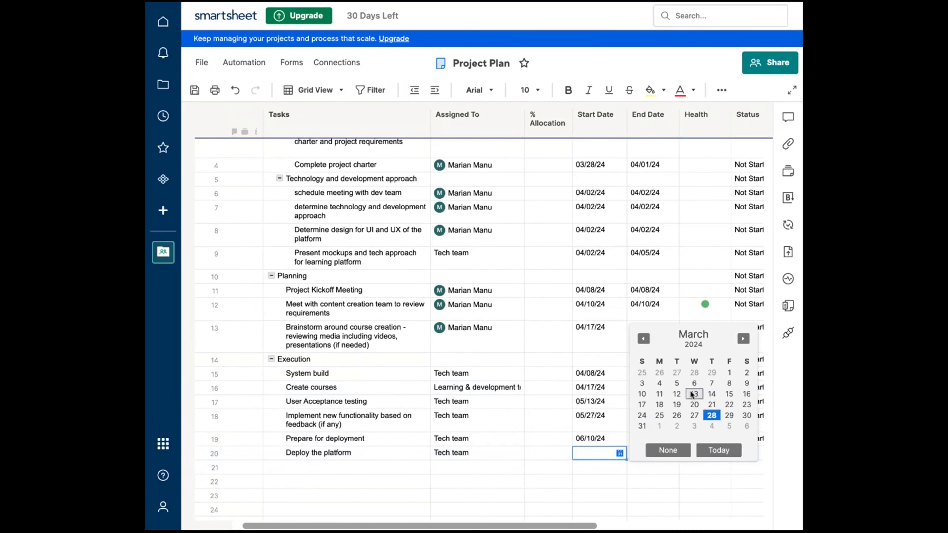
{"action": "left_click", "coordinate": [743, 339]}
{"action": "left_click", "coordinate": [743, 339]}
{"action": "left_click", "coordinate": [743, 339]}
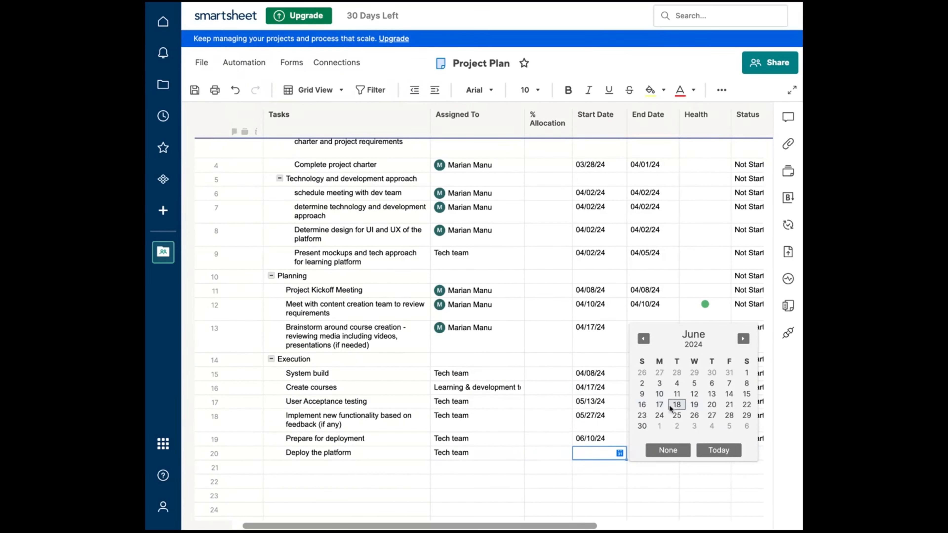
{"action": "left_click", "coordinate": [660, 403]}
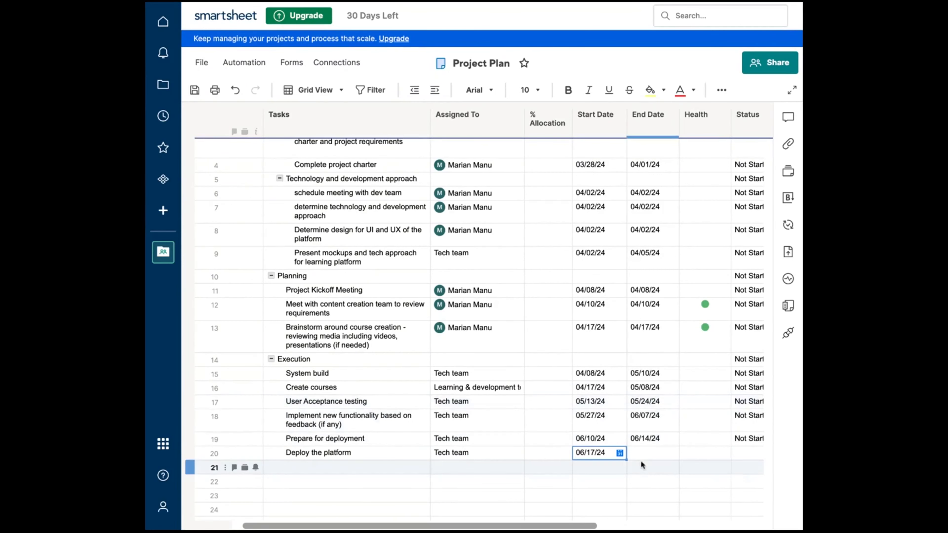
- Set the end date of the "Deploy the platform" task to 06/17/24
{"action": "left_click", "coordinate": [650, 450]}
{"action": "left_click", "coordinate": [673, 453]}
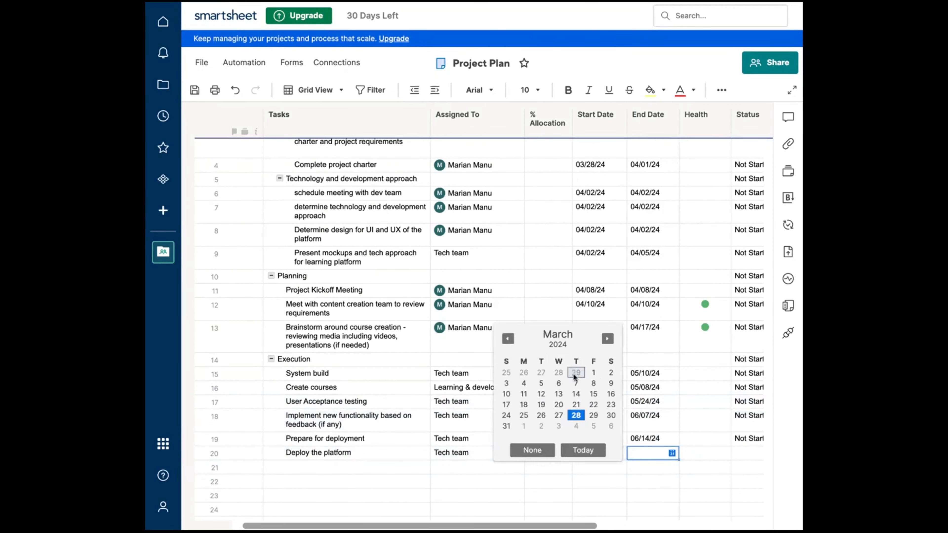
{"action": "left_click", "coordinate": [607, 339]}
{"action": "left_click", "coordinate": [607, 339]}
{"action": "left_click", "coordinate": [607, 338]}
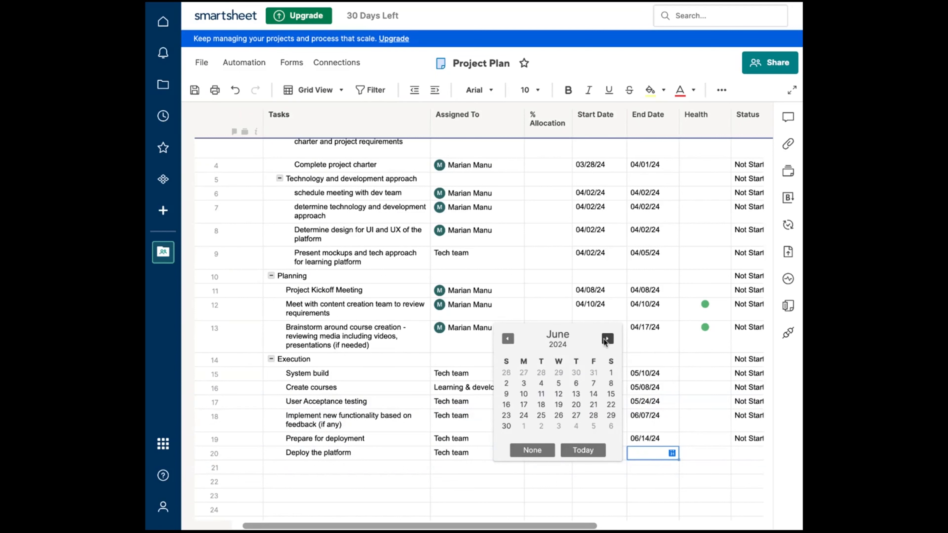
{"action": "left_click", "coordinate": [606, 339]}
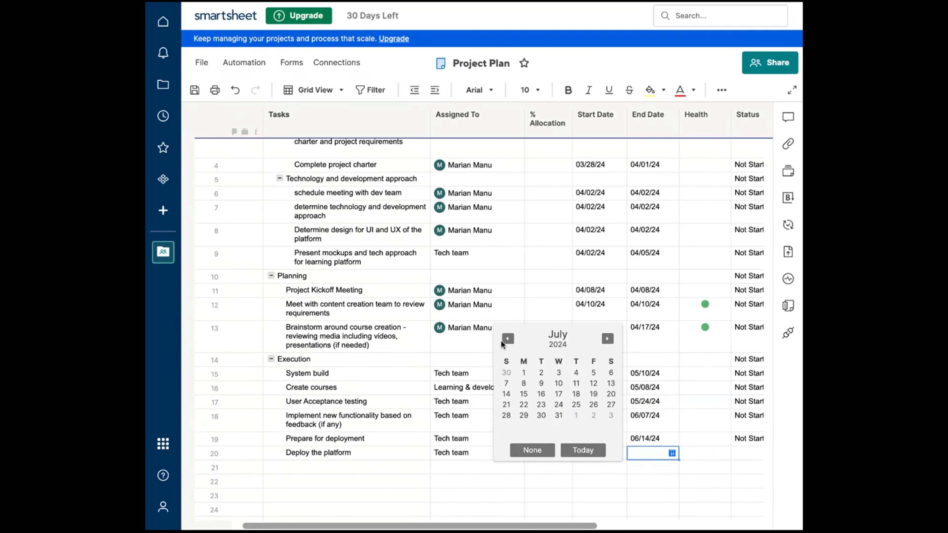
{"action": "left_click", "coordinate": [507, 338]}
{"action": "left_click", "coordinate": [522, 405]}
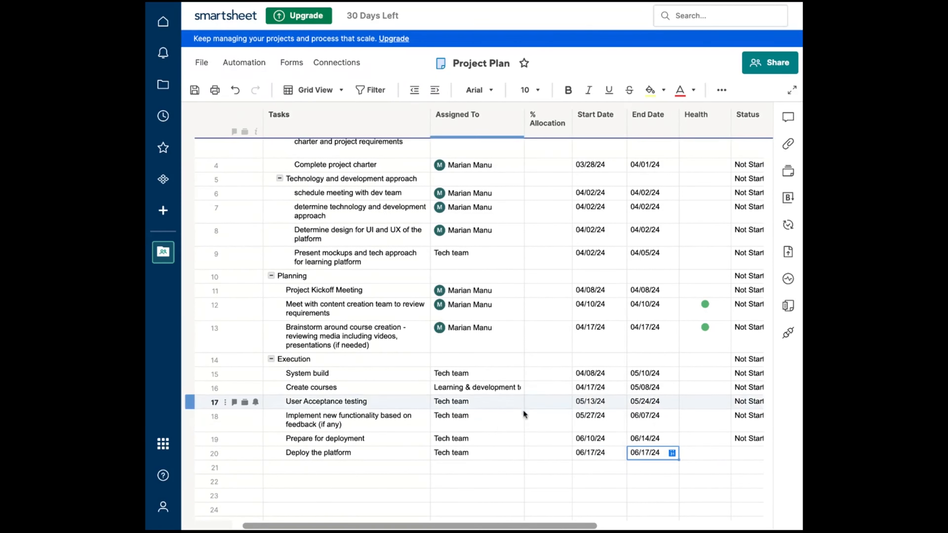
- Fill the Not Started status from "Prepare for deployment" down to the "Deploy the platform" task
{"action": "scroll", "coordinate": [694, 487], "scroll_direction": "right", "scroll_amount": 2}
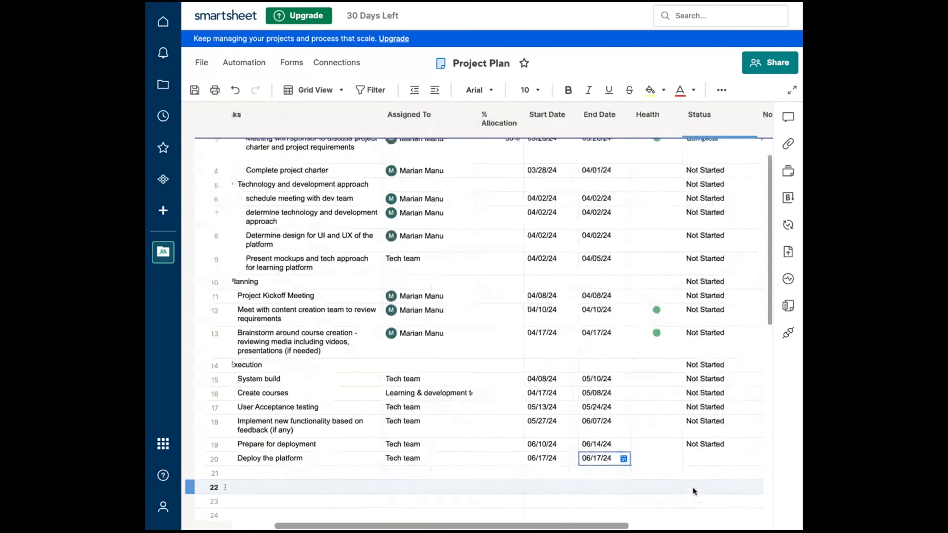
{"action": "left_click", "coordinate": [707, 449]}
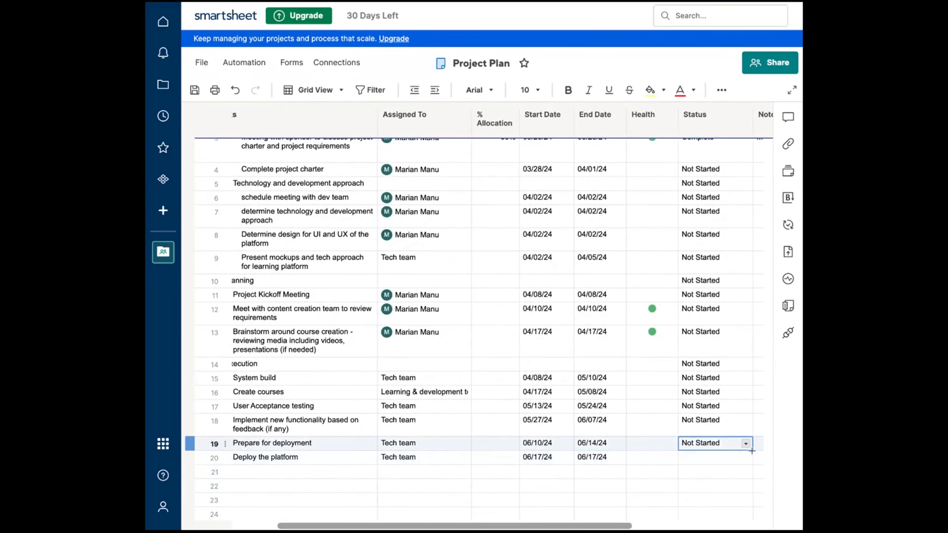
{"action": "left_click_drag", "start_coordinate": [751, 451], "coordinate": [750, 455]}
{"action": "scroll", "coordinate": [745, 455], "scroll_direction": "right", "scroll_amount": 3}
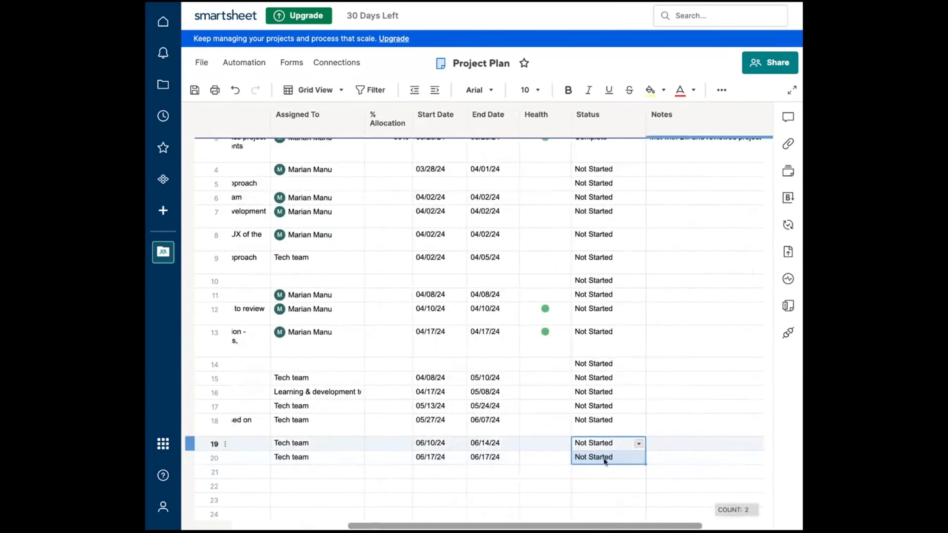
- Add the task "Monitor platform and address" in row 21 and fill its assignee down from the row above as Tech team
{"action": "scroll", "coordinate": [519, 469], "scroll_direction": "left", "scroll_amount": 5}
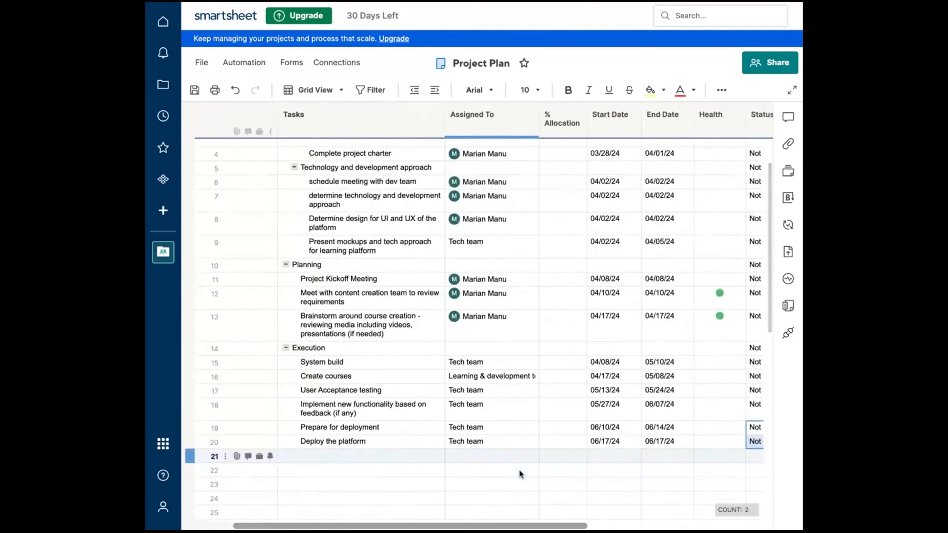
{"action": "left_click", "coordinate": [366, 453]}
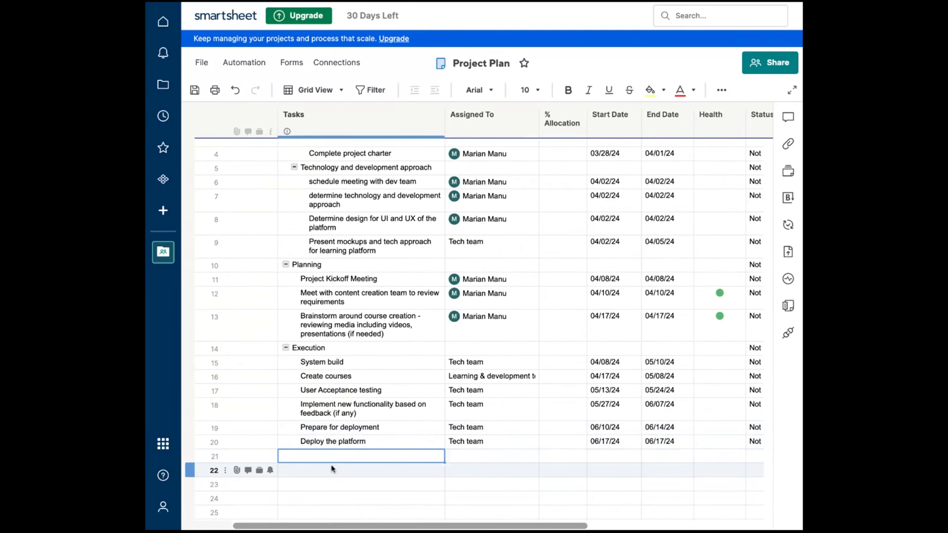
{"action": "type", "text": "Mo"}
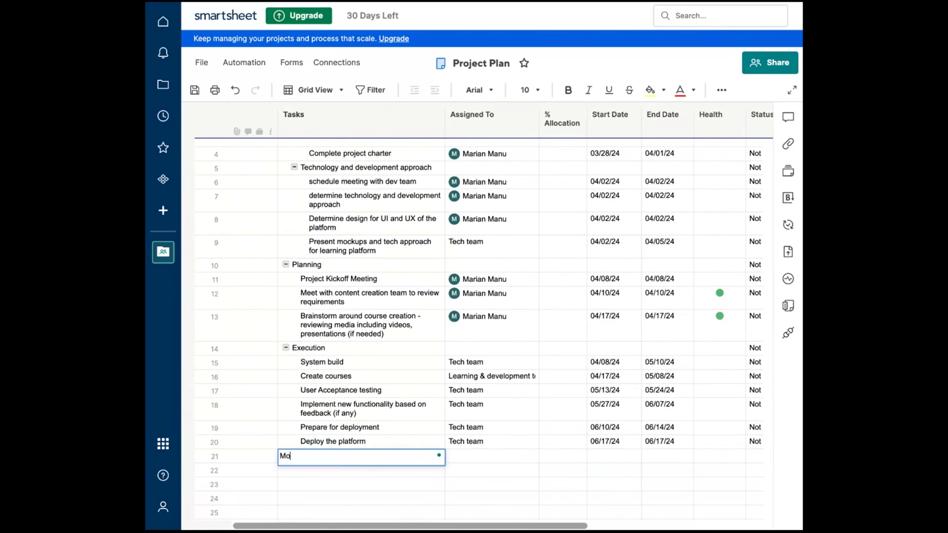
{"action": "type", "text": "nitor platform and address"}
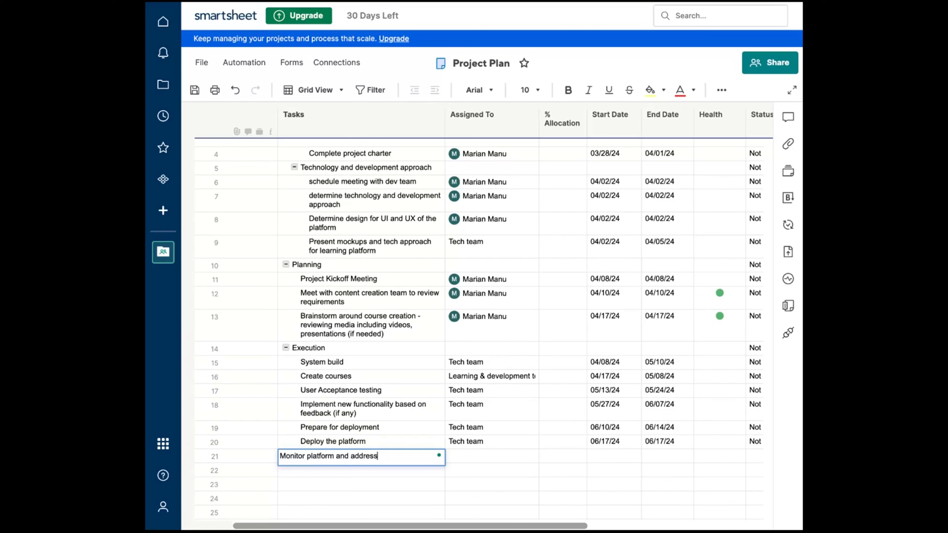
{"action": "key", "text": "Tab"}
{"action": "left_click", "coordinate": [498, 440]}
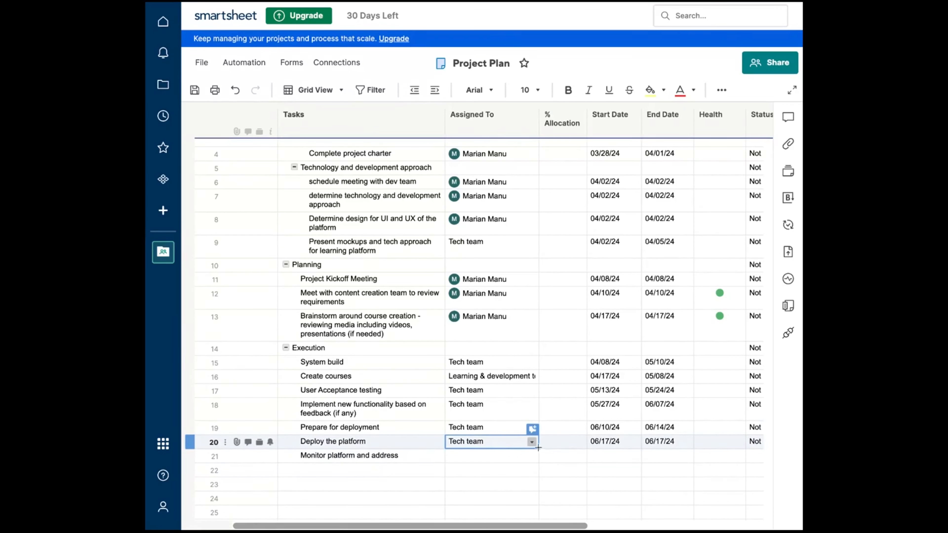
{"action": "left_click_drag", "start_coordinate": [539, 449], "coordinate": [539, 455]}
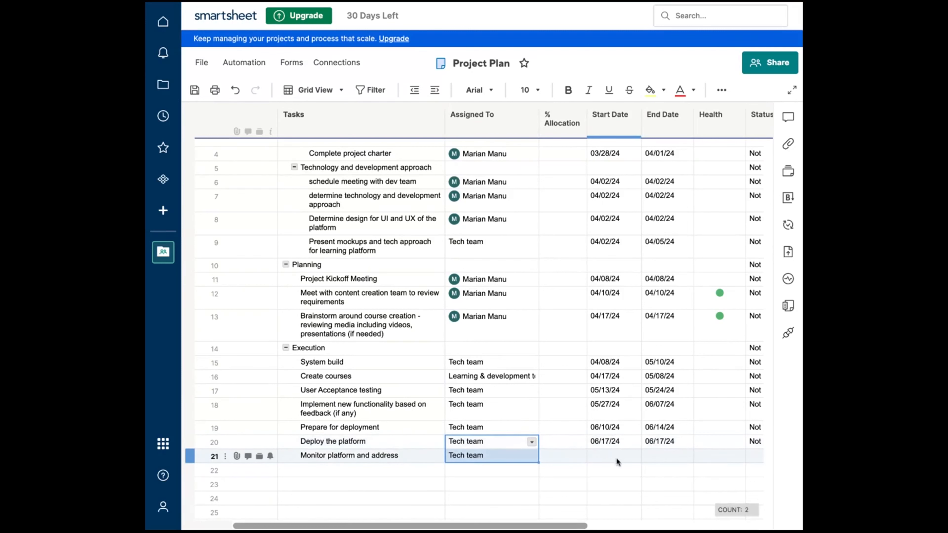
- Set the start date of the "Monitor platform and address" task to 06/17/24
{"action": "left_click", "coordinate": [622, 454]}
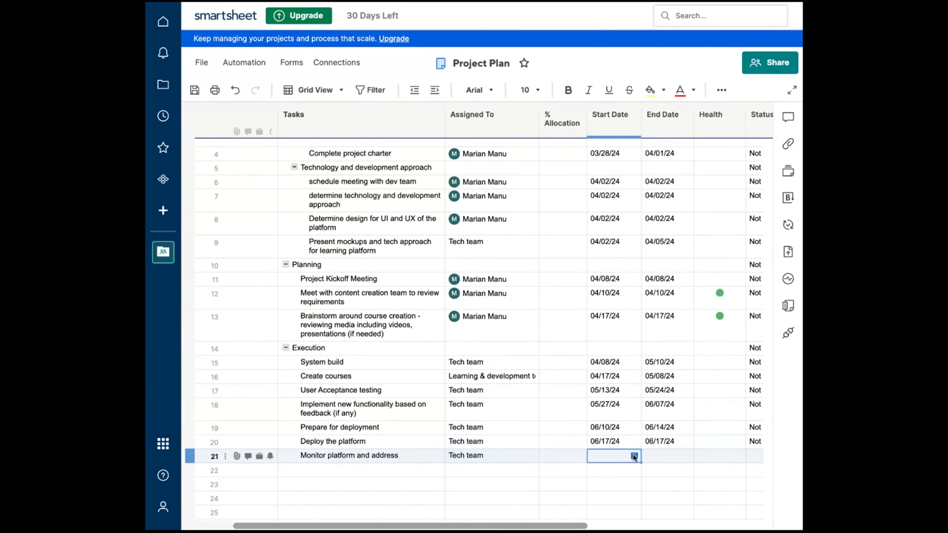
{"action": "left_click", "coordinate": [634, 455]}
{"action": "left_click", "coordinate": [758, 342]}
{"action": "left_click", "coordinate": [757, 342]}
{"action": "left_click", "coordinate": [758, 342]}
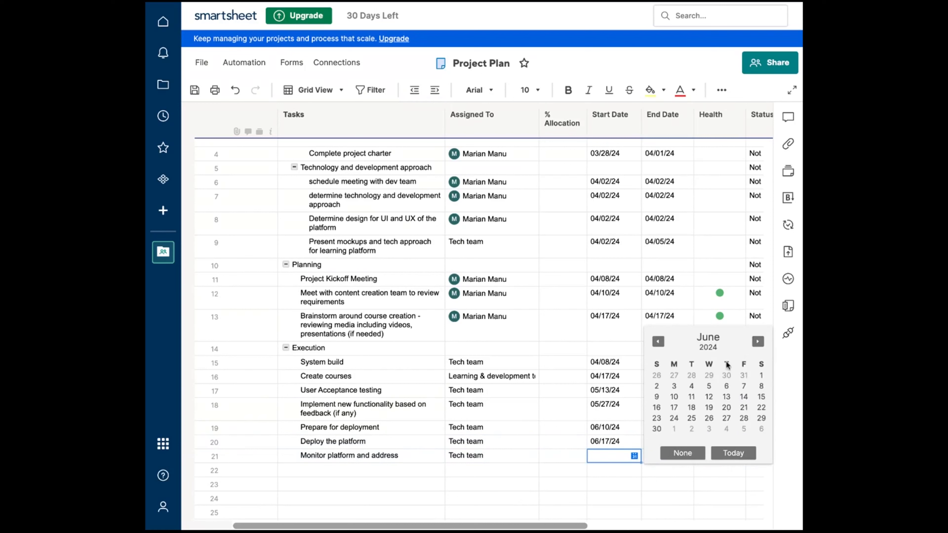
{"action": "left_click", "coordinate": [673, 407]}
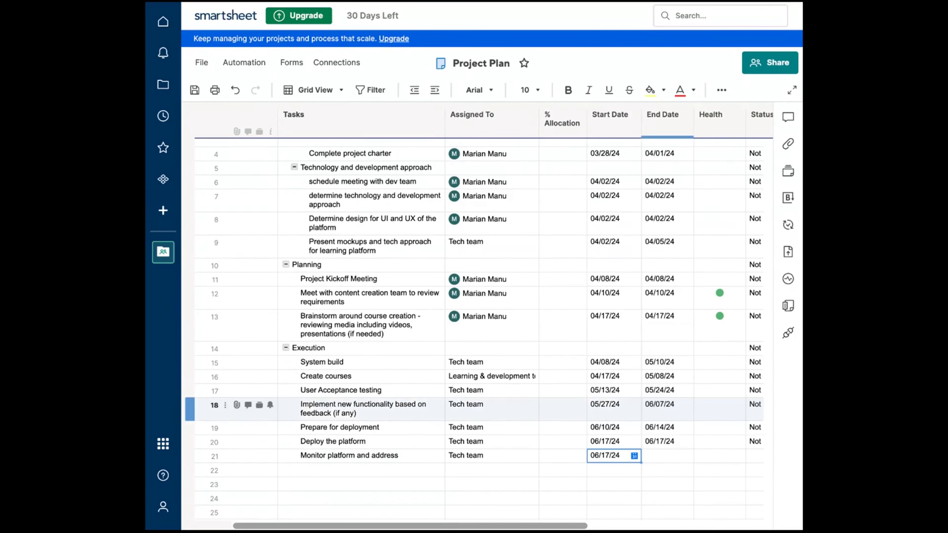
- Set the end date of the "Monitor platform and address" task to 06/28/24
{"action": "left_click", "coordinate": [670, 453]}
{"action": "left_click", "coordinate": [686, 455]}
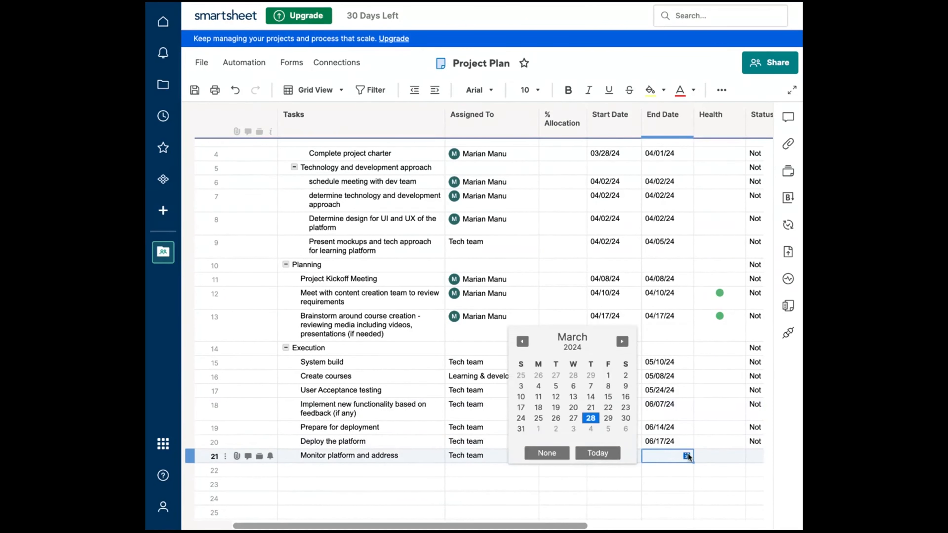
{"action": "left_click", "coordinate": [621, 341]}
{"action": "left_click", "coordinate": [621, 341]}
{"action": "left_click", "coordinate": [621, 341]}
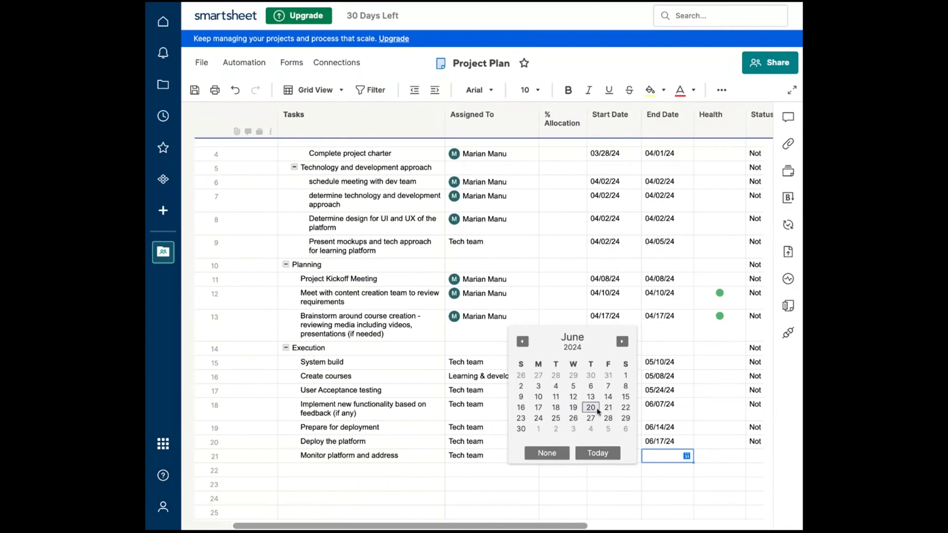
{"action": "left_click", "coordinate": [607, 418]}
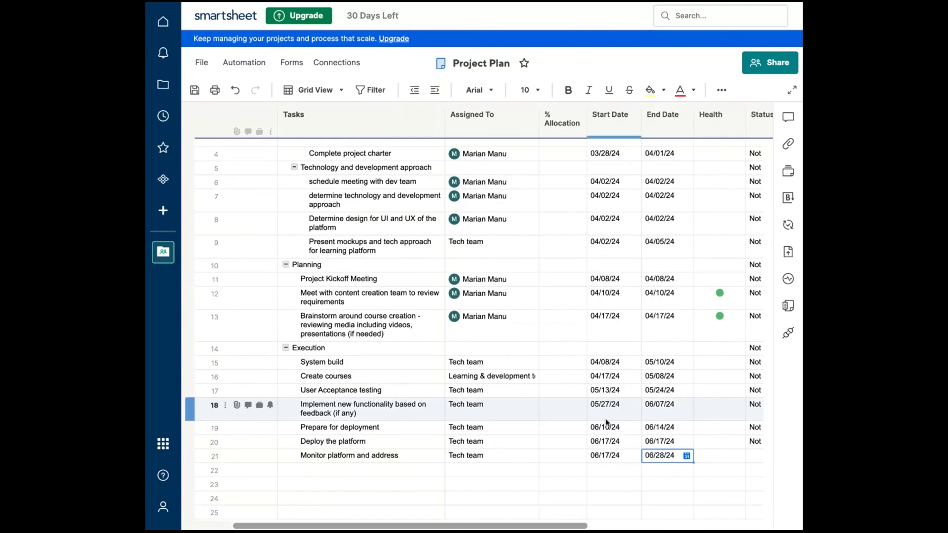
- Add the task "Providing maintenance support for the platform" in row 22 and fill its assignee down from the row above as Tech team
{"action": "left_click", "coordinate": [393, 471]}
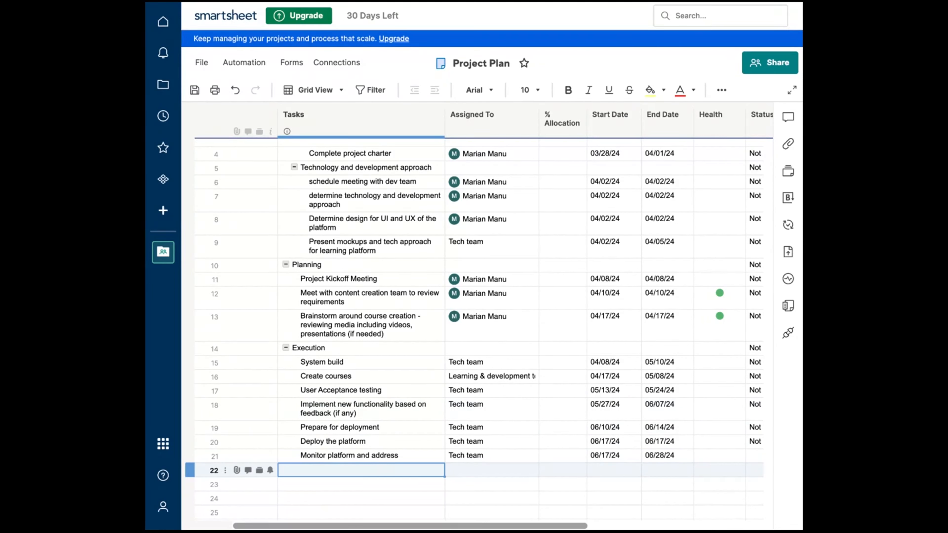
{"action": "type", "text": "Prov"}
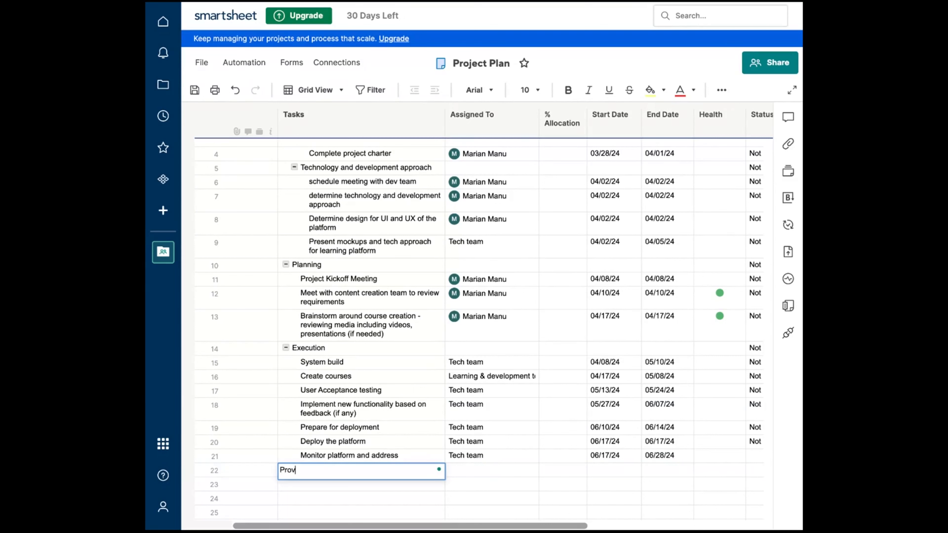
{"action": "type", "text": "iding maintenance support"}
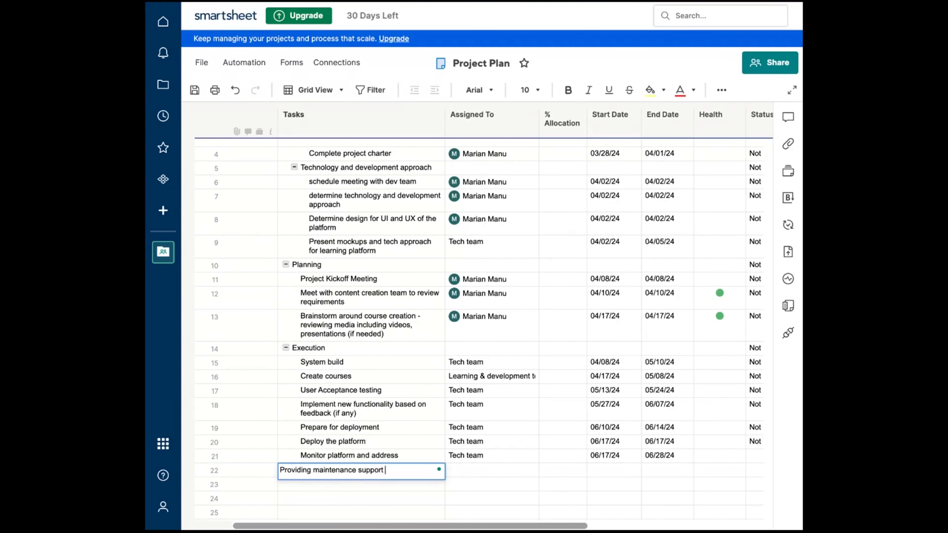
{"action": "type", "text": " for the platform"}
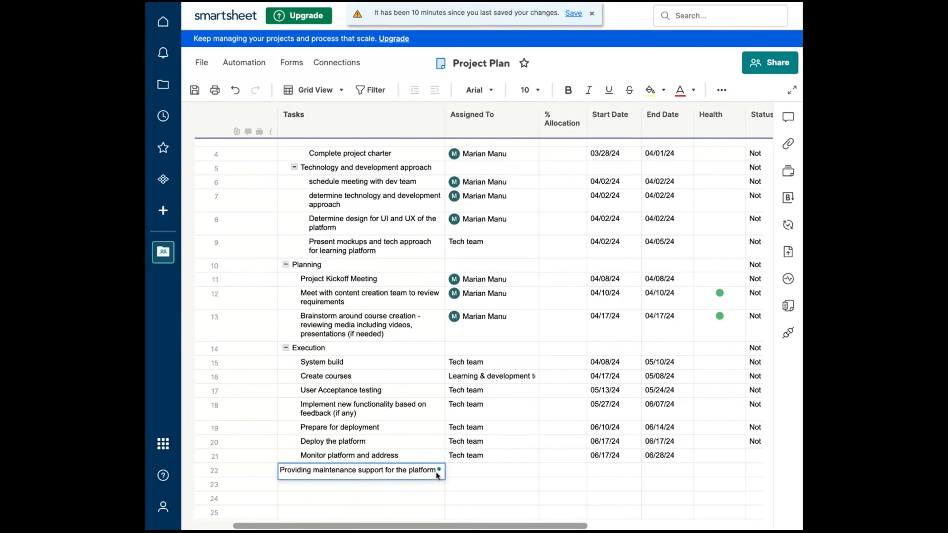
{"action": "left_click", "coordinate": [519, 475]}
{"action": "left_click", "coordinate": [503, 458]}
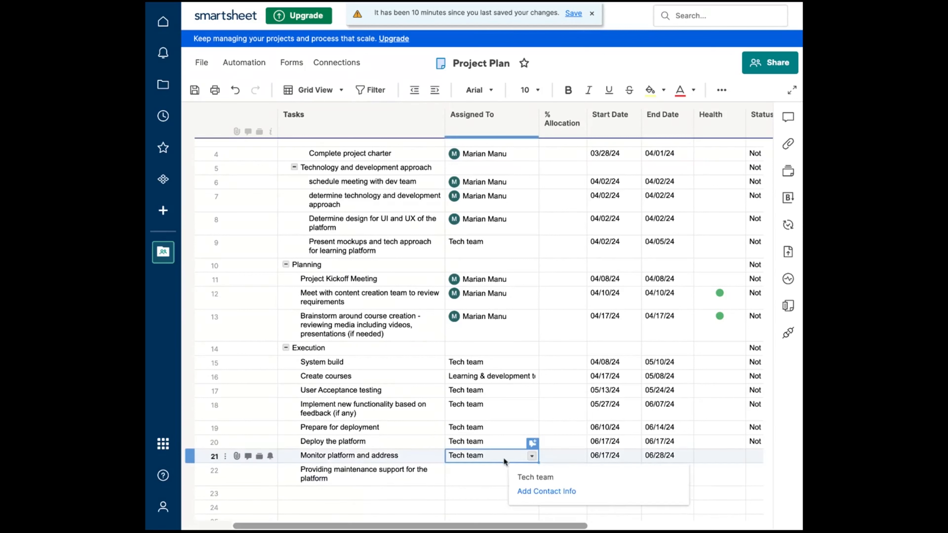
{"action": "left_click_drag", "start_coordinate": [533, 461], "coordinate": [539, 470]}
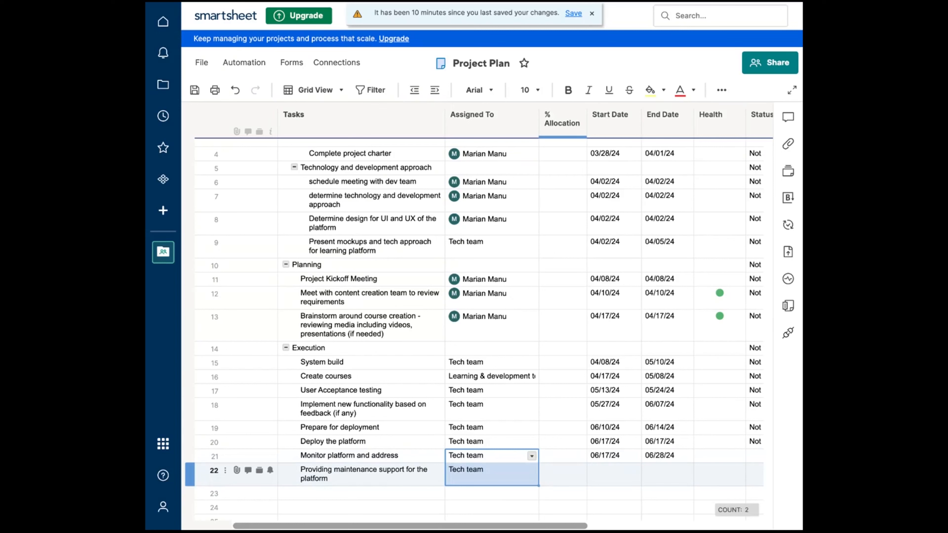
{"action": "left_click", "coordinate": [340, 493]}
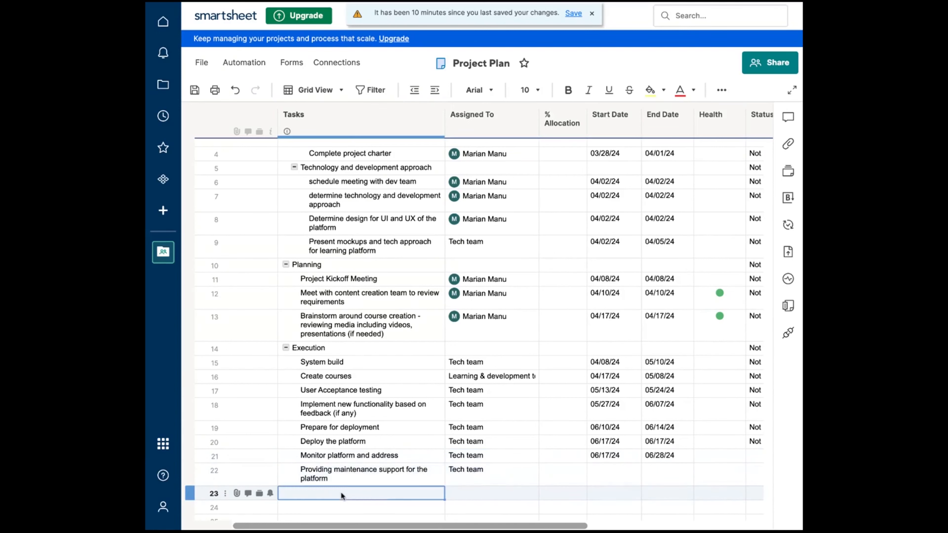
{"action": "type", "text": "present"}
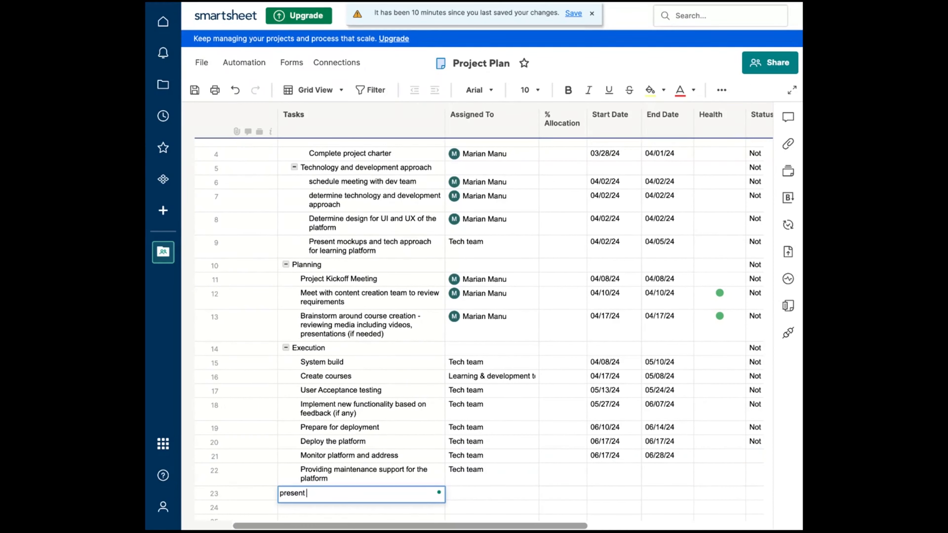
{"action": "key", "text": "BackSpace"}
{"action": "key", "text": "BackSpace"}
{"action": "key", "text": "BackSpace"}
{"action": "key", "text": "BackSpace"}
{"action": "key", "text": "BackSpace"}
{"action": "key", "text": "BackSpace"}
{"action": "key", "text": "BackSpace"}
- Set the start date of the "Providing maintenance support for the platform" task to 06/17/24
{"action": "left_click", "coordinate": [612, 469]}
{"action": "left_click", "coordinate": [634, 470]}
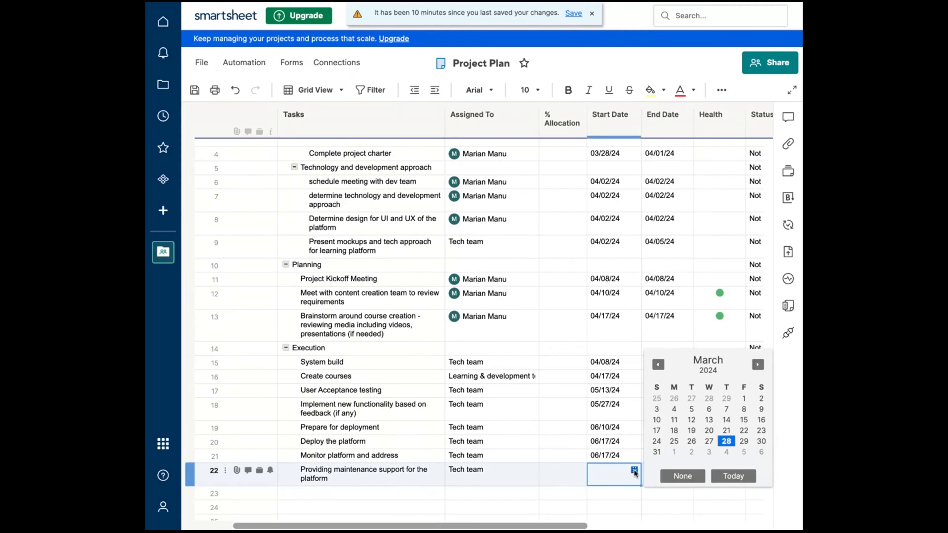
{"action": "double_click", "coordinate": [757, 365]}
{"action": "double_click", "coordinate": [758, 364]}
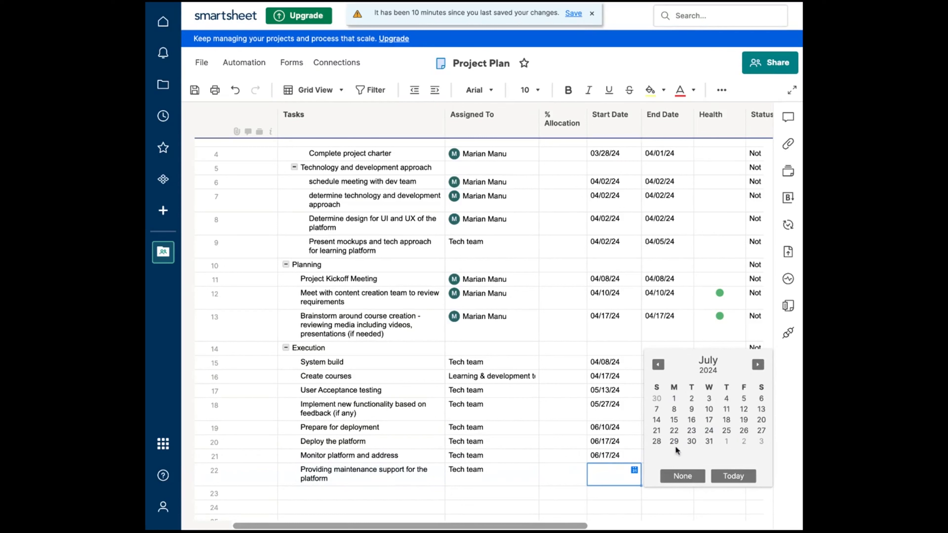
{"action": "left_click", "coordinate": [658, 364]}
{"action": "left_click", "coordinate": [671, 429]}
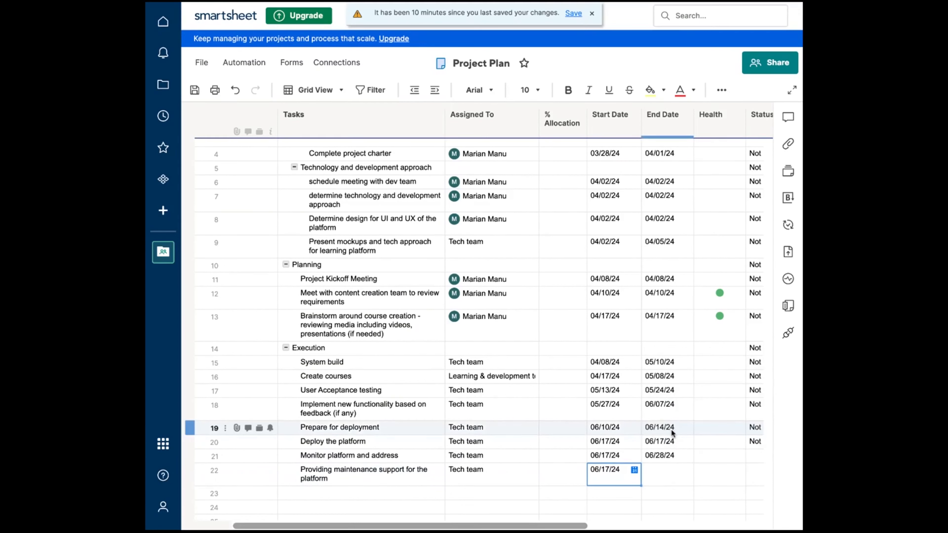
- Set the end date of the "Providing maintenance support for the platform" task to 08/30/24 and save the sheet
{"action": "left_click", "coordinate": [665, 475]}
{"action": "left_click", "coordinate": [686, 470]}
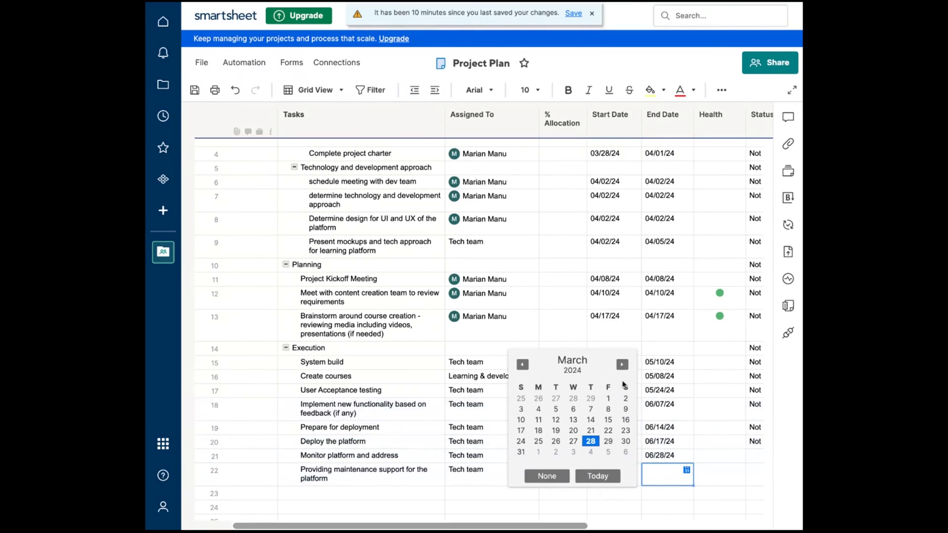
{"action": "left_click", "coordinate": [622, 365]}
{"action": "left_click", "coordinate": [621, 364]}
{"action": "left_click", "coordinate": [621, 364]}
{"action": "left_click", "coordinate": [622, 364]}
{"action": "left_click", "coordinate": [621, 364]}
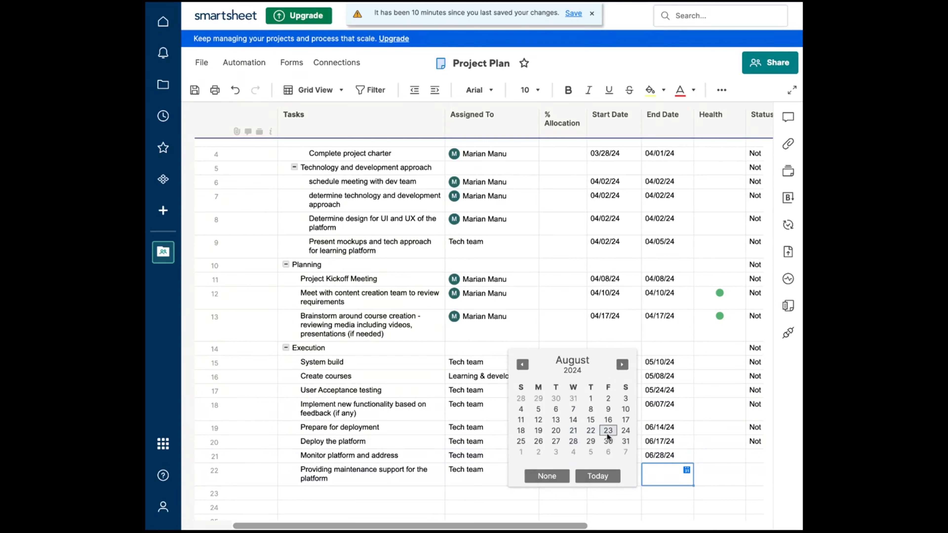
{"action": "left_click", "coordinate": [607, 441]}
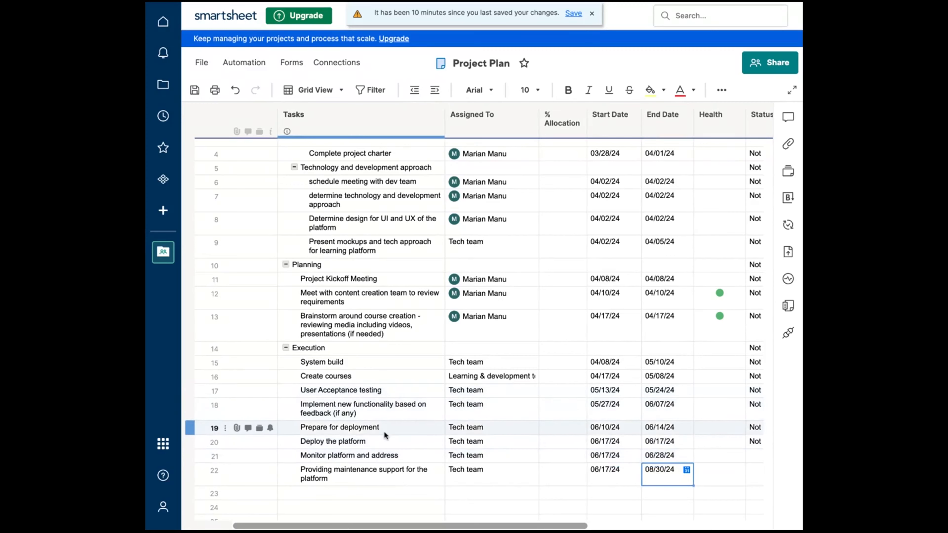
{"action": "scroll", "coordinate": [383, 431], "scroll_direction": "down", "scroll_amount": 2}
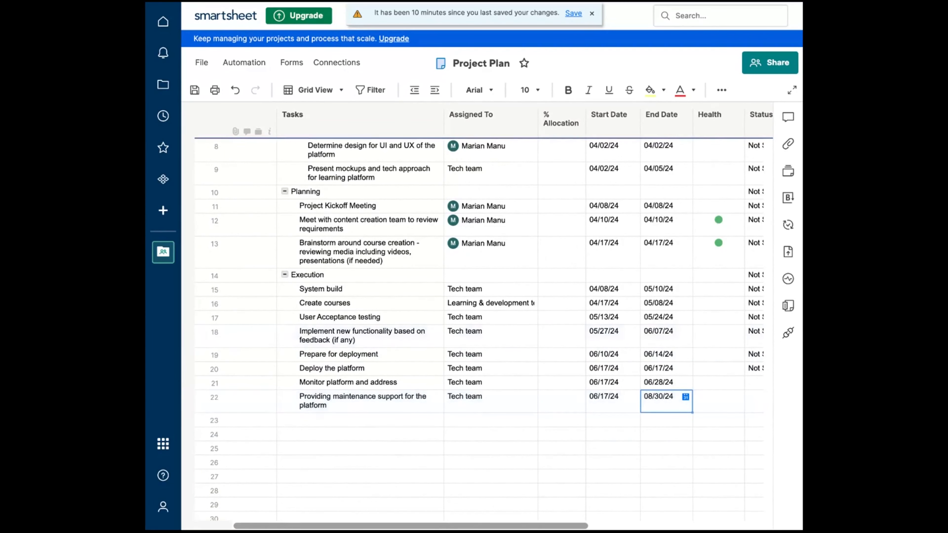
{"action": "left_click", "coordinate": [573, 14]}
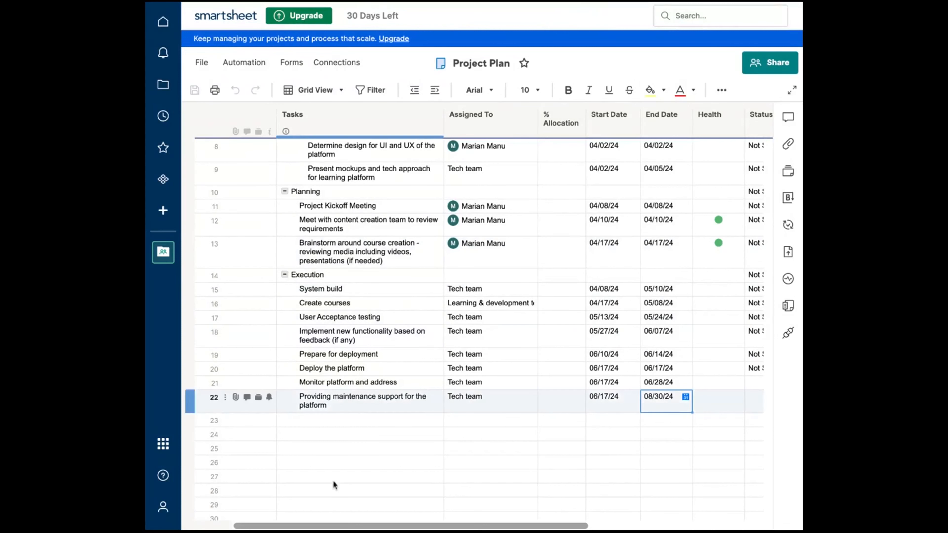
- Add "Closing" in row 23 and the task "Present the support and maintenance plan" in row 24
{"action": "left_click", "coordinate": [339, 410]}
{"action": "left_click", "coordinate": [337, 419]}
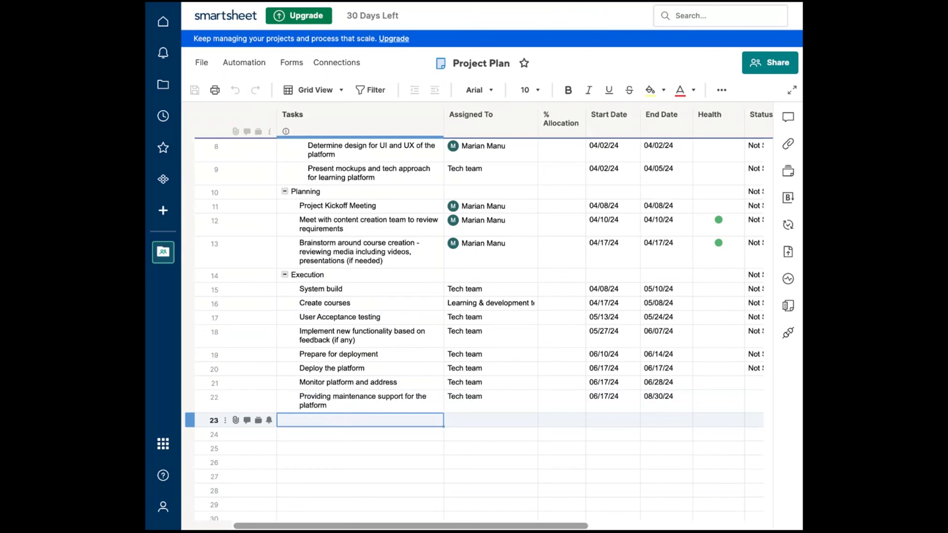
{"action": "left_click", "coordinate": [338, 419]}
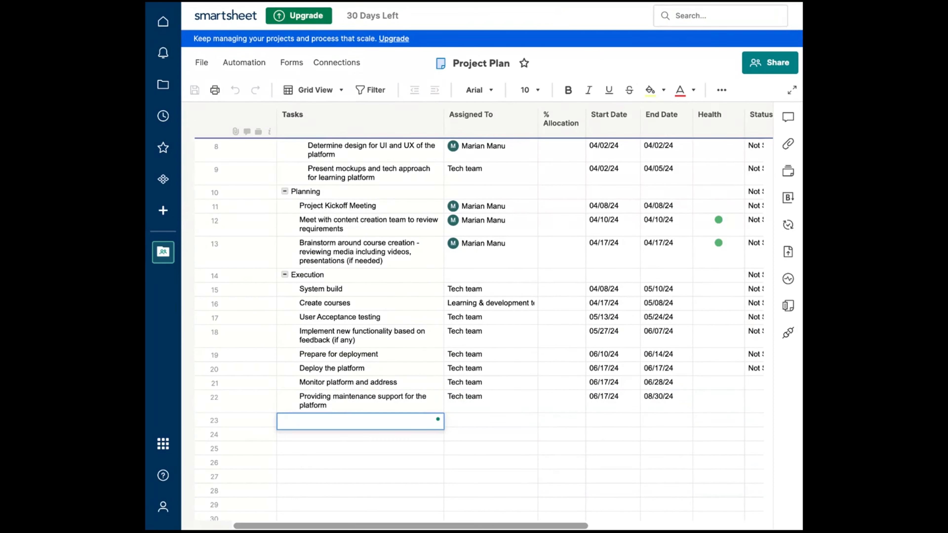
{"action": "type", "text": "Closing"}
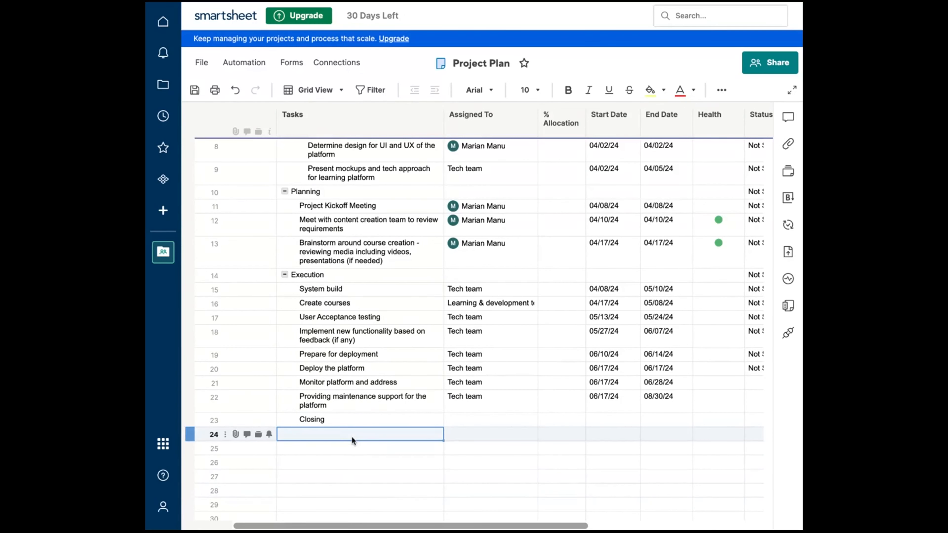
{"action": "type", "text": "Present the"}
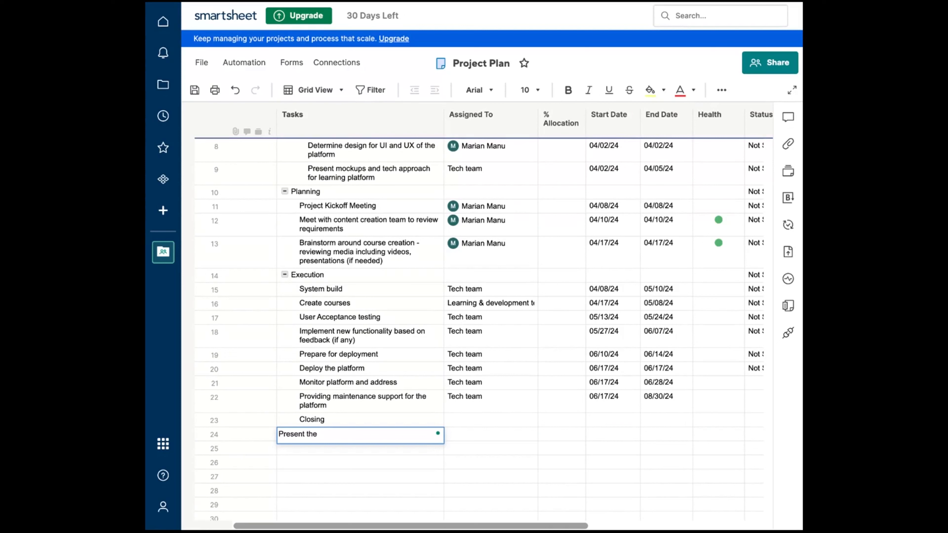
{"action": "type", "text": "support and maintennance plan"}
{"action": "key", "text": "Return"}
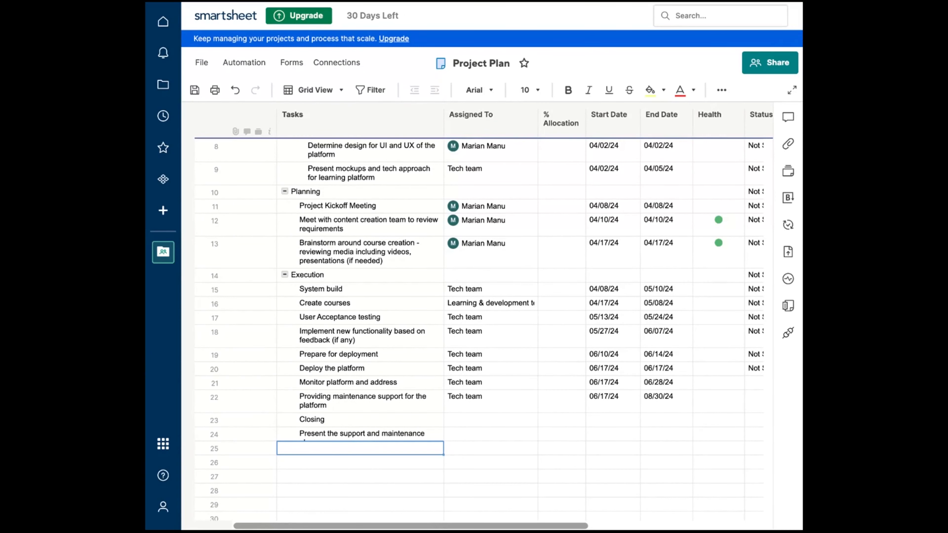
- Add the task "Schedule retrospective/ lessons learned meetings" in row 25
{"action": "type", "text": "C"}
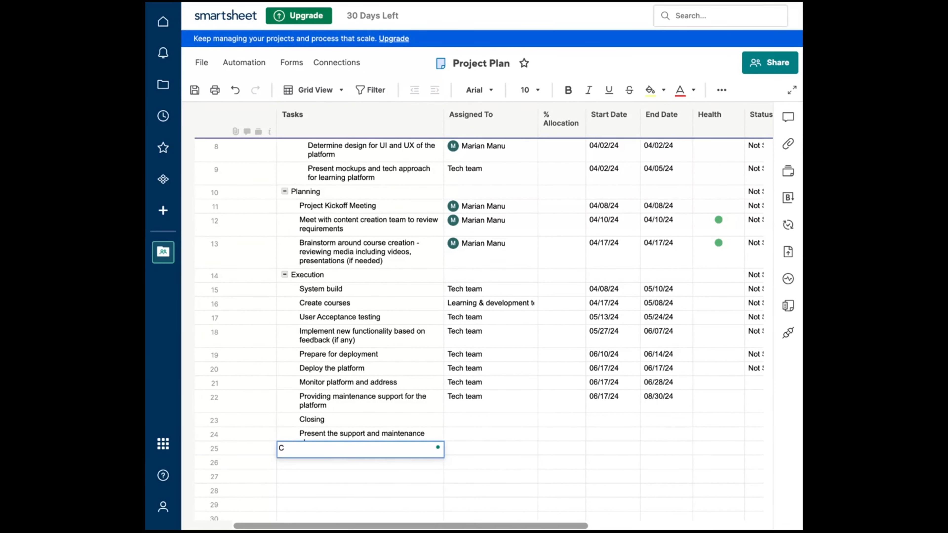
{"action": "key", "text": "BackSpace"}
{"action": "type", "text": "Sc"}
{"action": "type", "text": "u"}
{"action": "key", "text": "BackSpace"}
{"action": "key", "text": "BackSpace"}
{"action": "type", "text": "chedule retrospective and "}
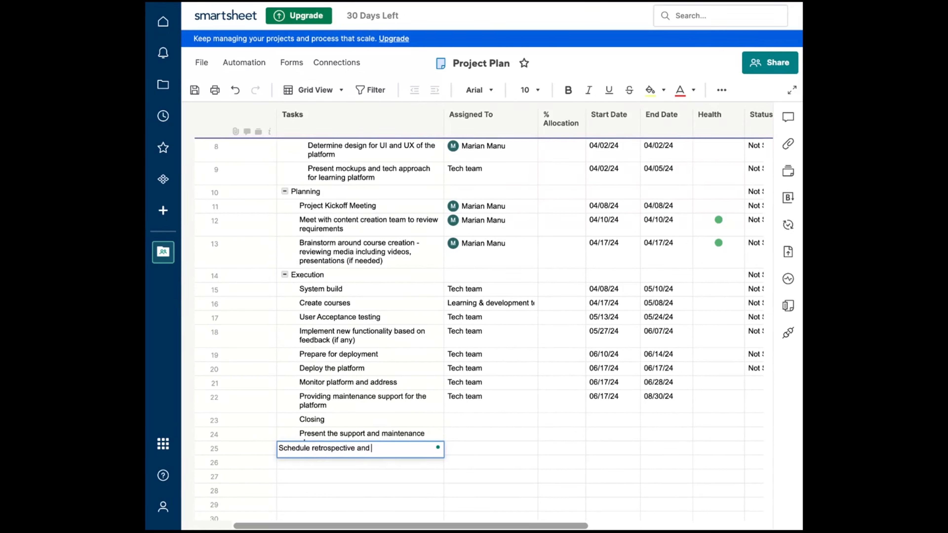
{"action": "type", "text": "lessons learned meeting"}
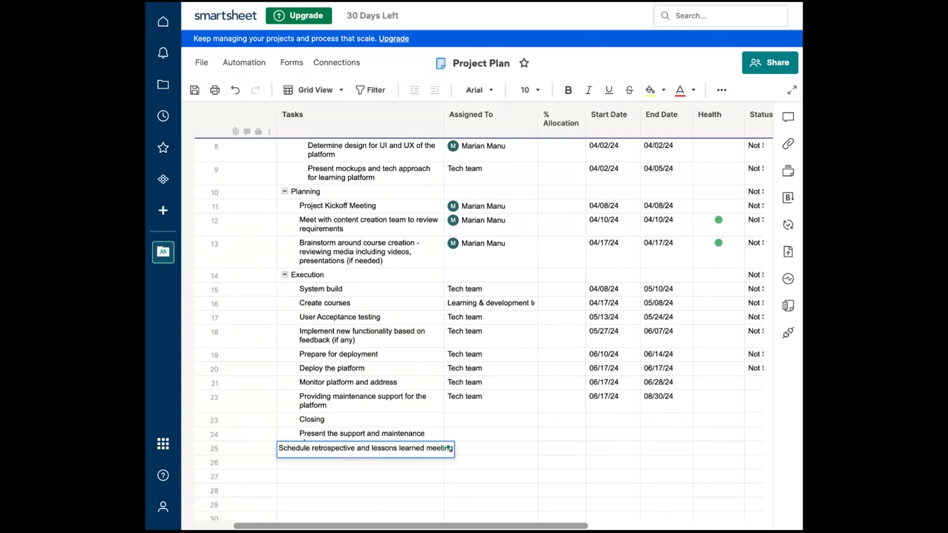
{"action": "type", "text": "s"}
{"action": "left_click", "coordinate": [370, 448]}
{"action": "key", "text": "BackSpace"}
{"action": "key", "text": "BackSpace"}
{"action": "key", "text": "BackSpace"}
{"action": "key", "text": "BackSpace"}
{"action": "type", "text": "/"}
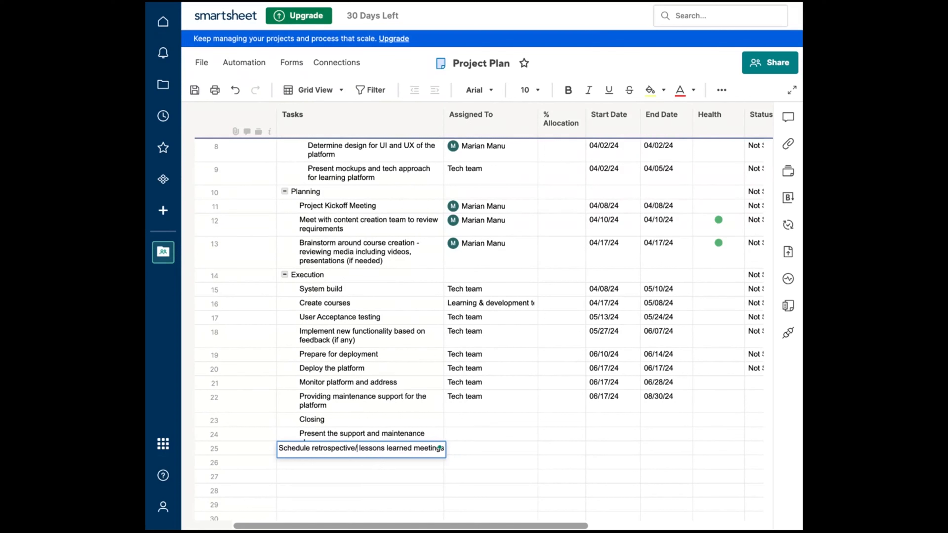
{"action": "left_click", "coordinate": [401, 465]}
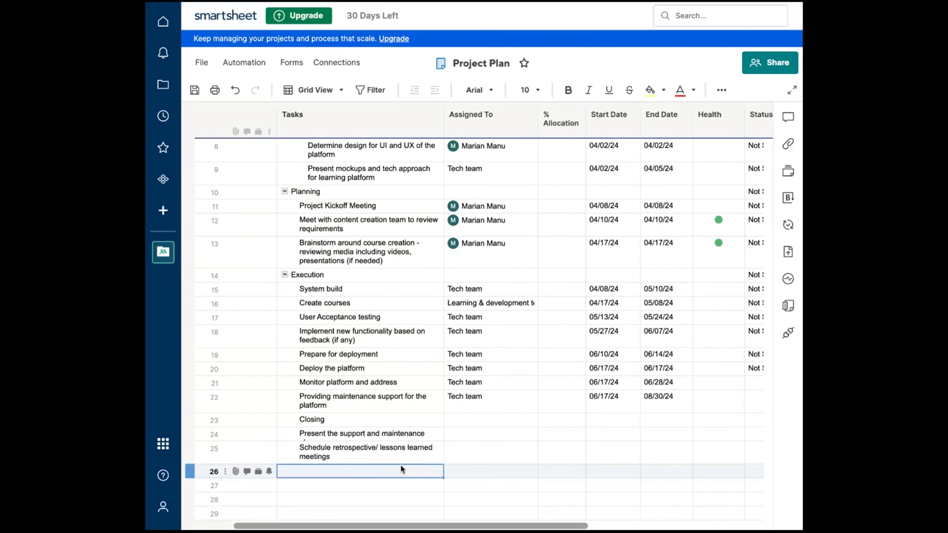
- Add the task "Incorporate feedbck into project closing summary" in row 26
{"action": "left_click", "coordinate": [401, 465]}
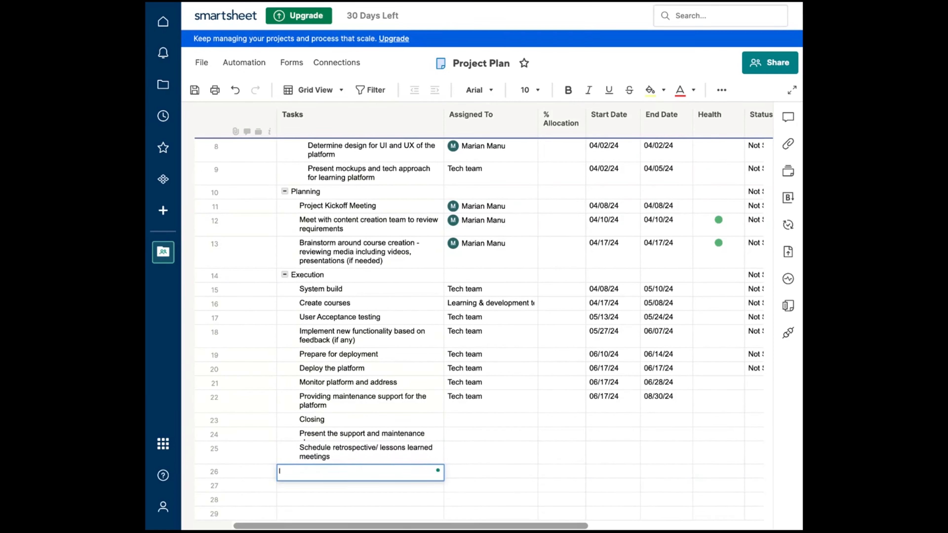
{"action": "type", "text": "Incourpo"}
{"action": "type", "text": "se"}
{"action": "key", "text": "BackSpace"}
{"action": "key", "text": "BackSpace"}
{"action": "key", "text": "BackSpace"}
{"action": "key", "text": "BackSpace"}
{"action": "key", "text": "BackSpace"}
{"action": "key", "text": "BackSpace"}
{"action": "type", "text": "rporate feedba"}
{"action": "key", "text": "BackSpace"}
{"action": "type", "text": "ck into proje"}
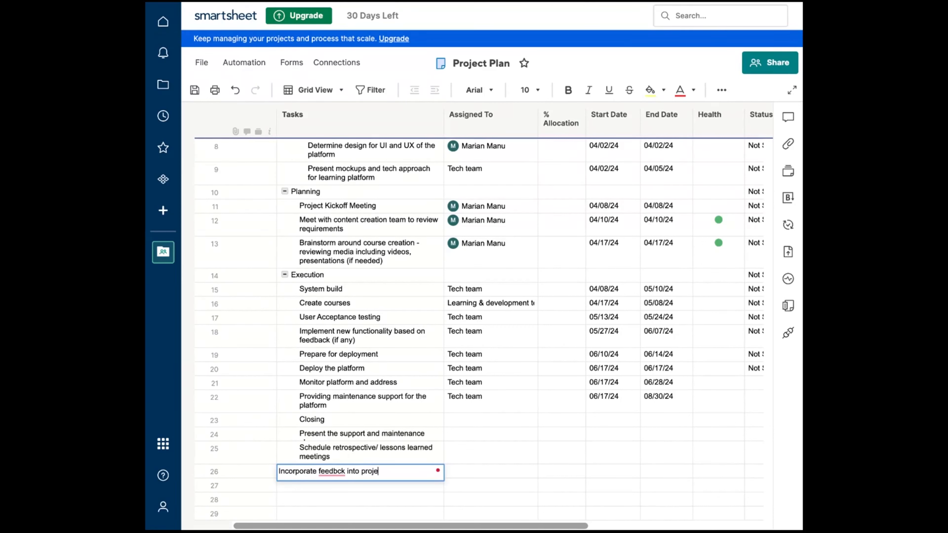
{"action": "type", "text": "ct closing summary"}
{"action": "key", "text": "Return"}
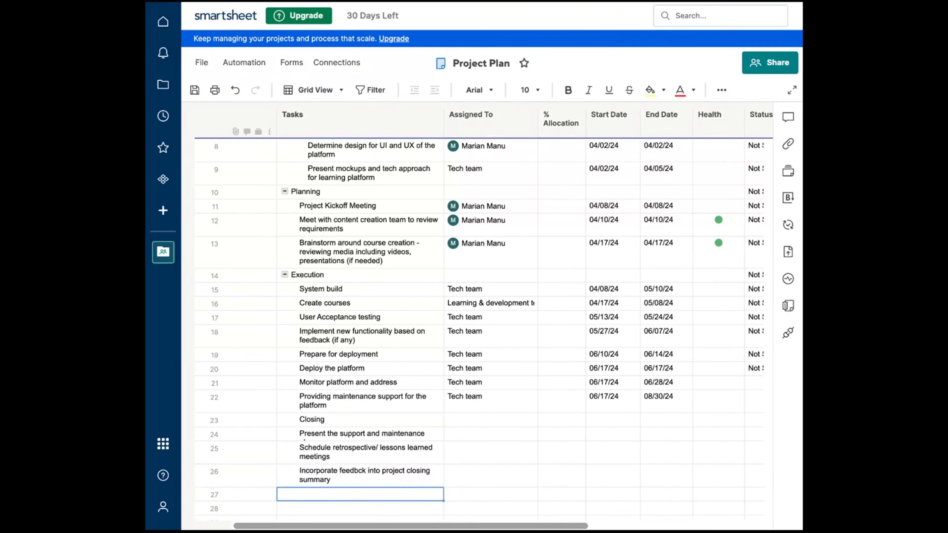
- Insert a row below the "Providing maintenance support for the platform" task and enter "Go Live!" as its task name
{"action": "left_click", "coordinate": [195, 382]}
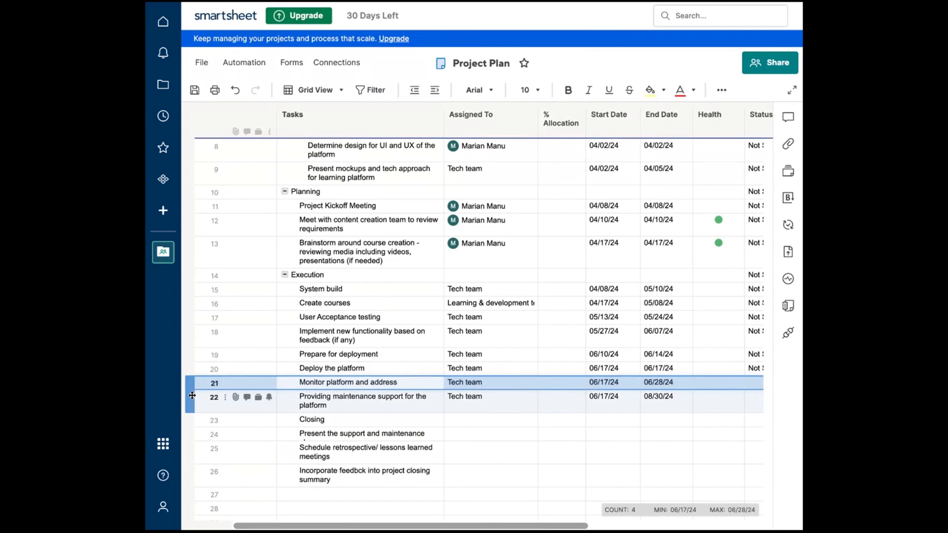
{"action": "left_click", "coordinate": [192, 398]}
{"action": "right_click", "coordinate": [191, 398]}
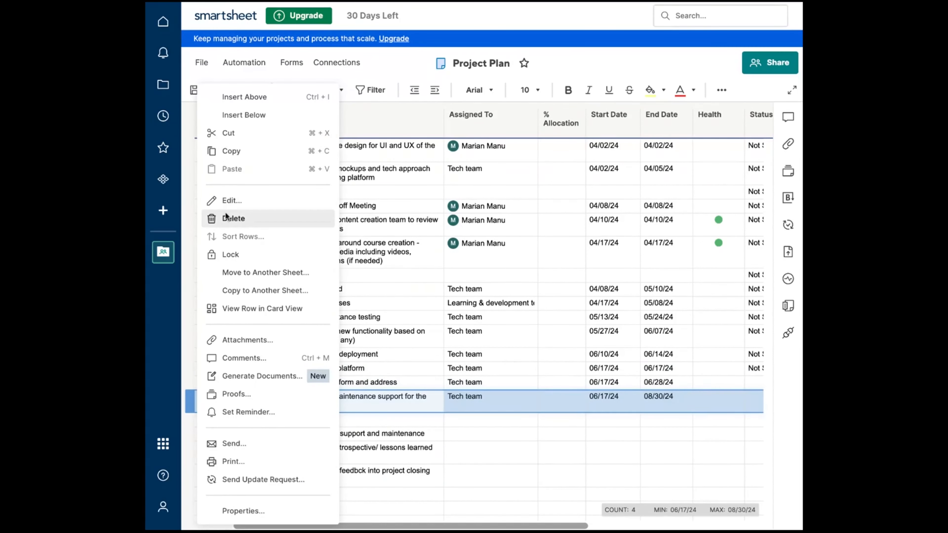
{"action": "left_click", "coordinate": [250, 121]}
{"action": "left_click", "coordinate": [308, 405]}
{"action": "left_click", "coordinate": [306, 418]}
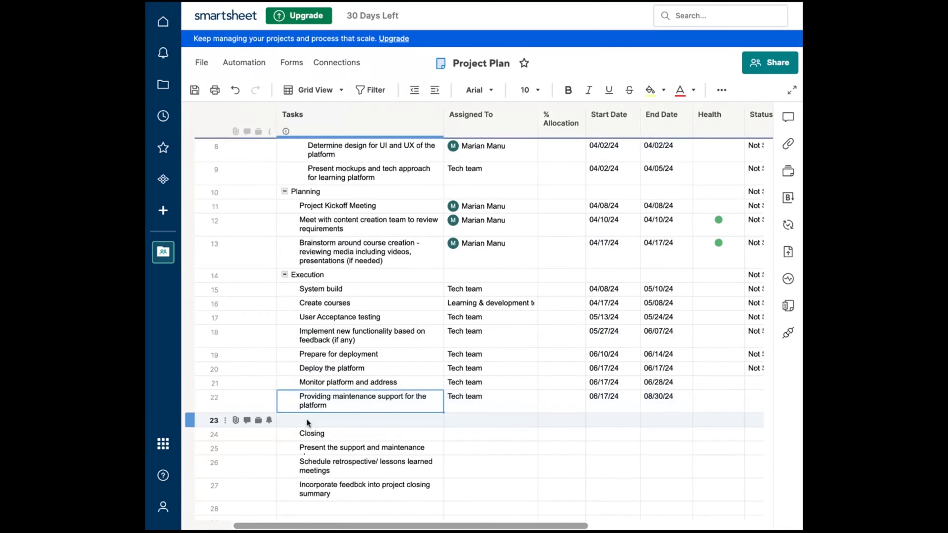
{"action": "type", "text": "Go L"}
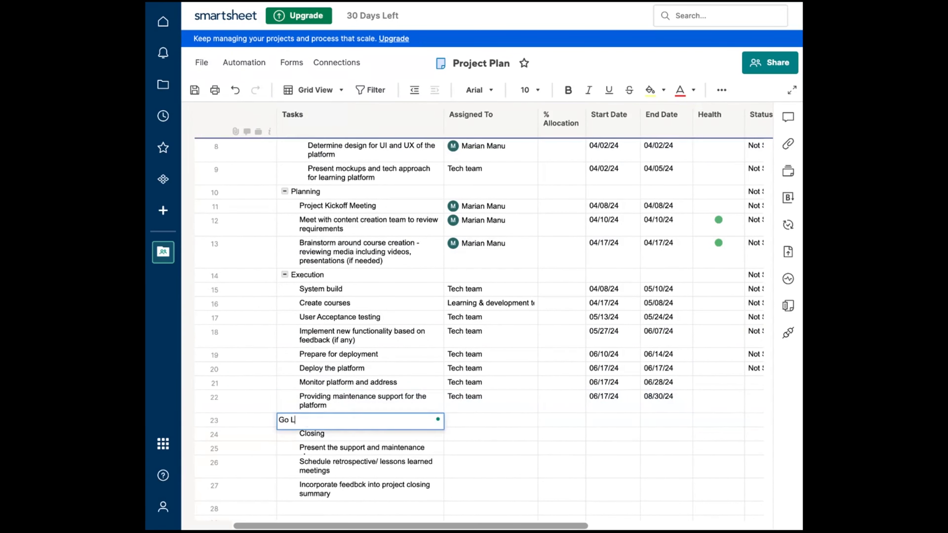
{"action": "type", "text": "ive!"}
{"action": "left_click", "coordinate": [499, 429]}
- Set the start date of the "Go Live!" task to 07/01/24
{"action": "left_click", "coordinate": [606, 418]}
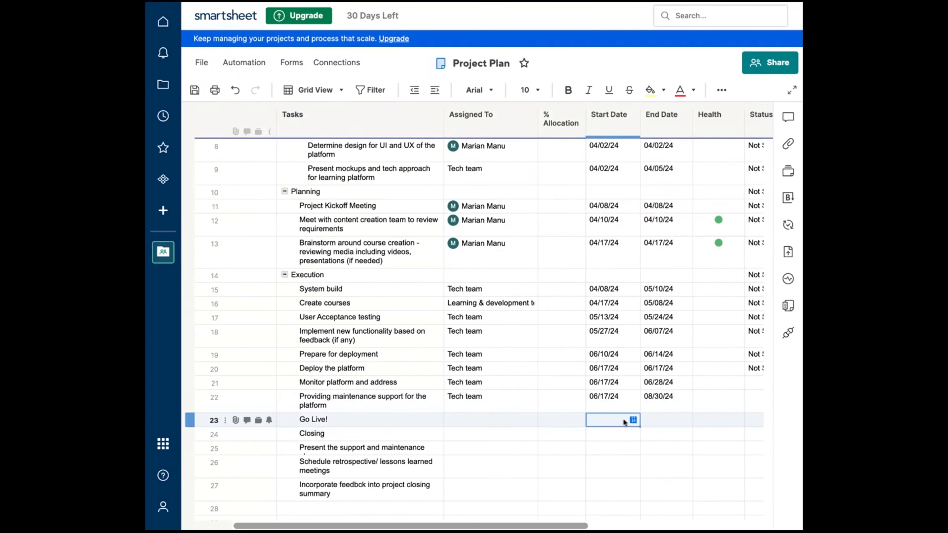
{"action": "left_click", "coordinate": [633, 420]}
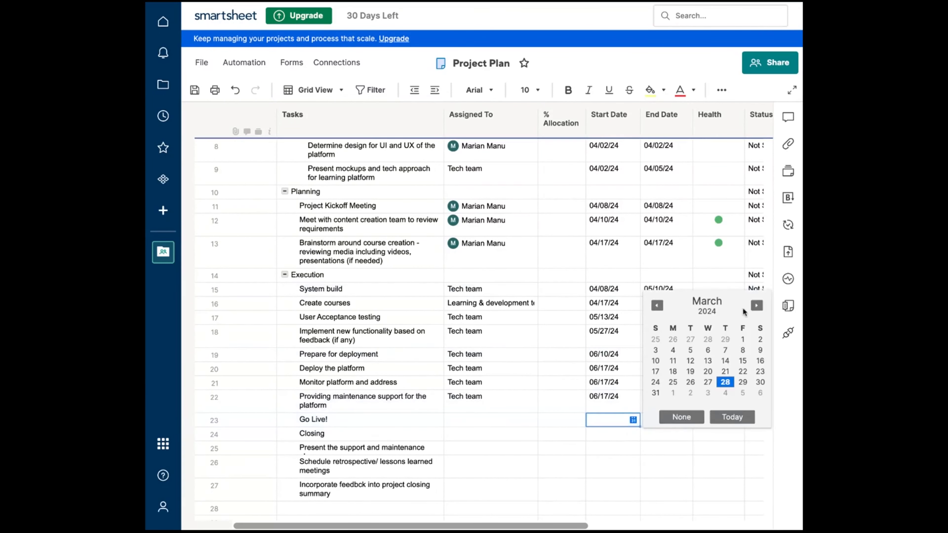
{"action": "left_click", "coordinate": [756, 305]}
{"action": "left_click", "coordinate": [756, 305]}
{"action": "left_click", "coordinate": [756, 305]}
{"action": "left_click", "coordinate": [756, 305]}
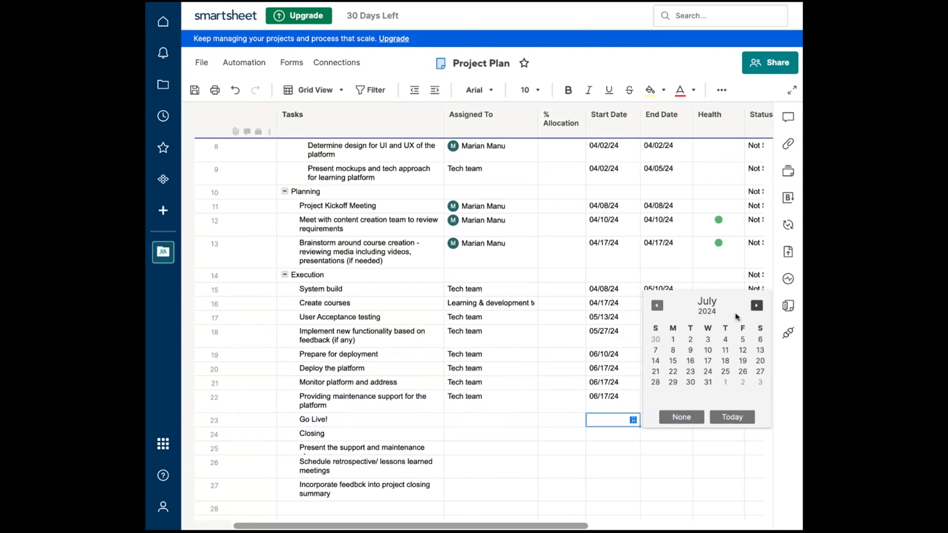
{"action": "left_click", "coordinate": [673, 339]}
- Set the end date of the "Go Live!" task to 07/01/24
{"action": "left_click", "coordinate": [652, 416]}
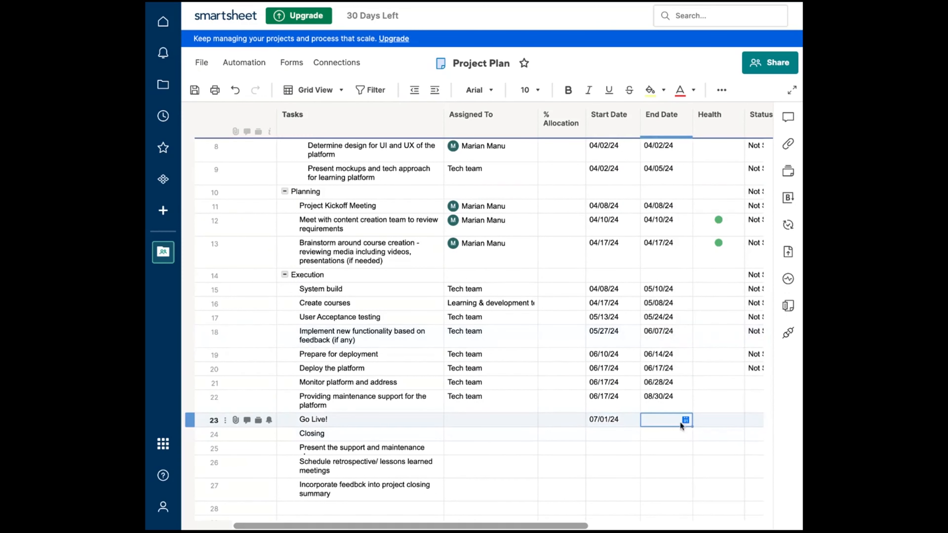
{"action": "left_click", "coordinate": [685, 420]}
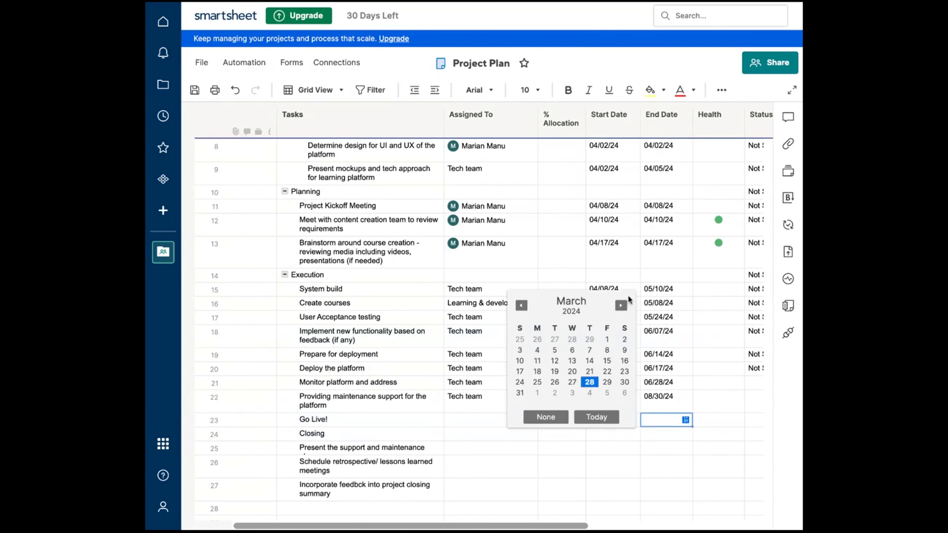
{"action": "left_click", "coordinate": [621, 305]}
{"action": "left_click", "coordinate": [621, 305]}
{"action": "left_click", "coordinate": [621, 306]}
{"action": "left_click", "coordinate": [621, 305]}
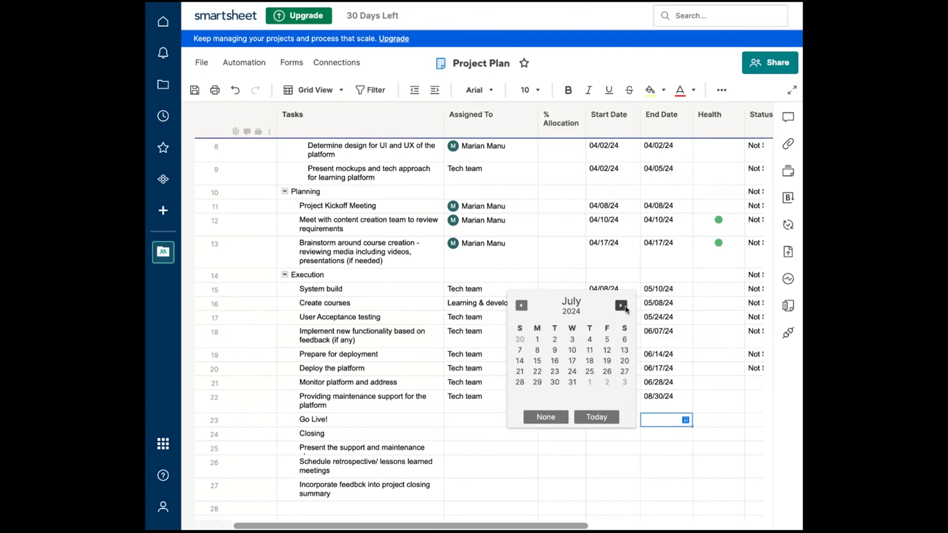
{"action": "left_click", "coordinate": [536, 339]}
- Add the task "Gather project documents" in row 28
{"action": "left_click", "coordinate": [491, 468]}
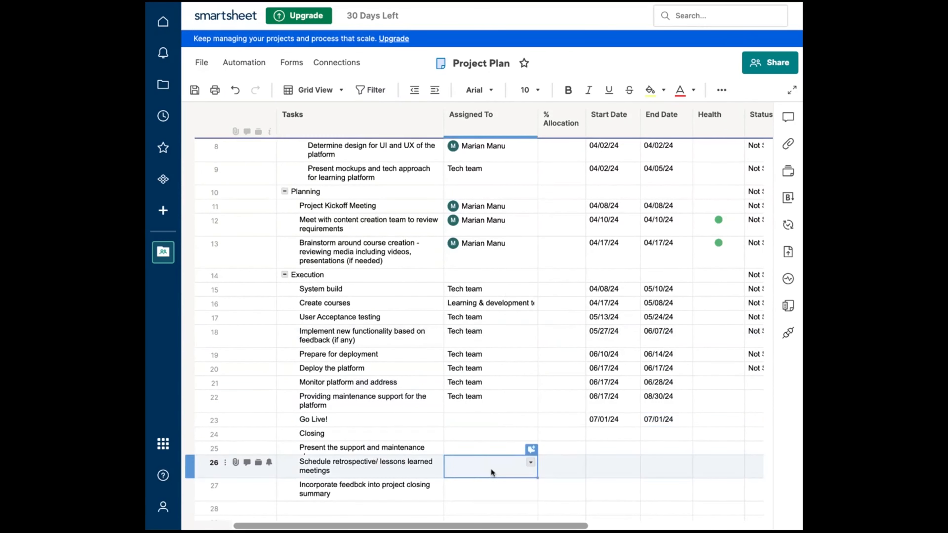
{"action": "scroll", "coordinate": [491, 468], "scroll_direction": "down", "scroll_amount": 2}
{"action": "left_click", "coordinate": [378, 443]}
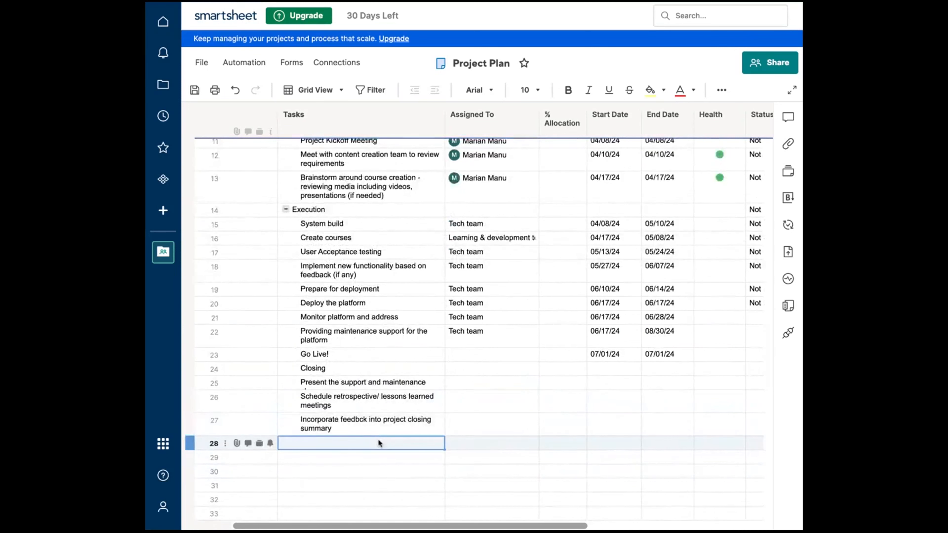
{"action": "type", "text": "Gat"}
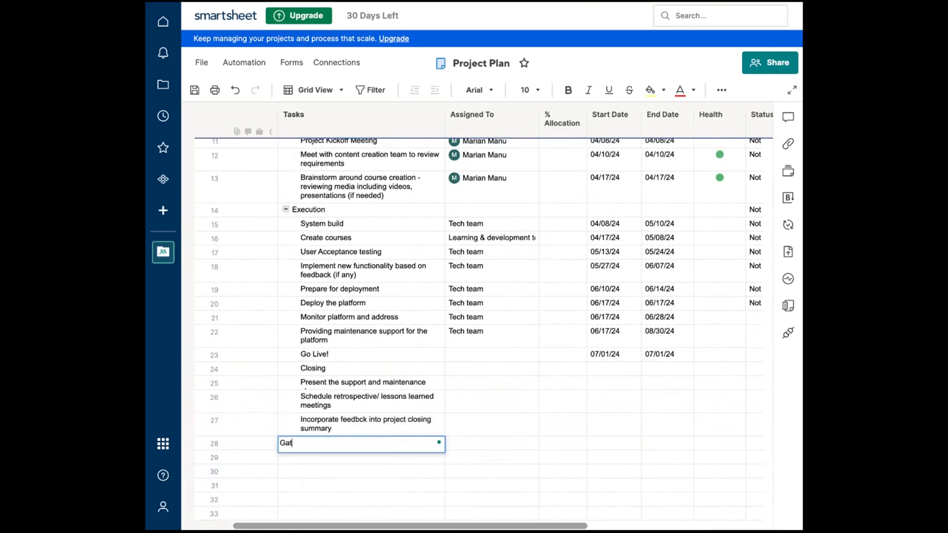
{"action": "type", "text": "her project documents"}
{"action": "key", "text": "Return"}
- Add the task "Present project closing summary to project sponsor and team!" in row 29
{"action": "type", "text": "pro"}
{"action": "key", "text": "BackSpace"}
{"action": "key", "text": "BackSpace"}
{"action": "key", "text": "BackSpace"}
{"action": "type", "text": "Present"}
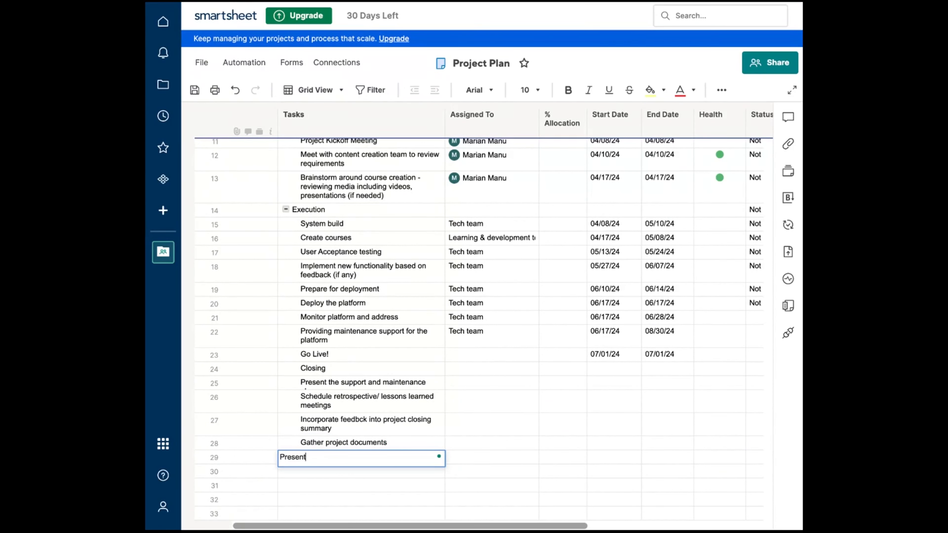
{"action": "type", "text": " project clos"}
{"action": "type", "text": "ing summe"}
{"action": "type", "text": "ry to"}
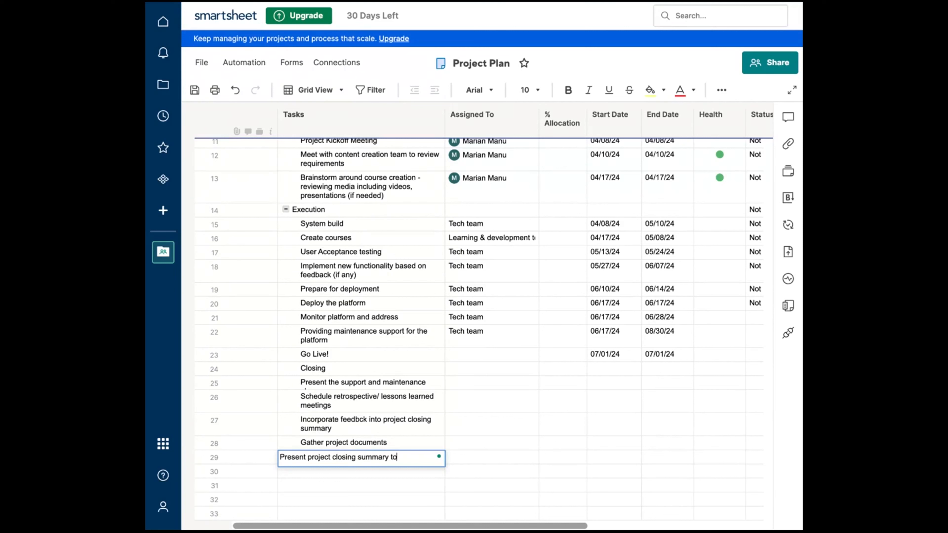
{"action": "type", "text": " project "}
{"action": "type", "text": "sponsor a"}
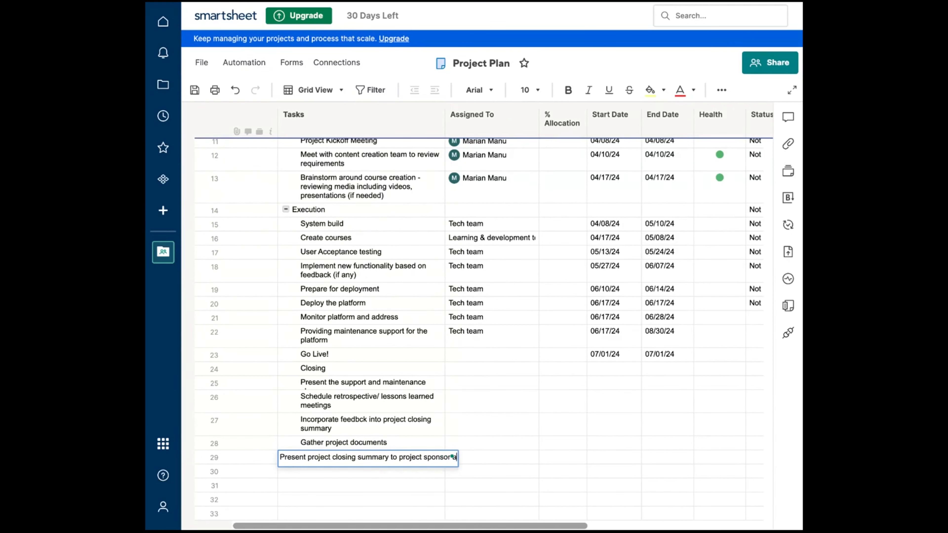
{"action": "type", "text": "nd team!"}
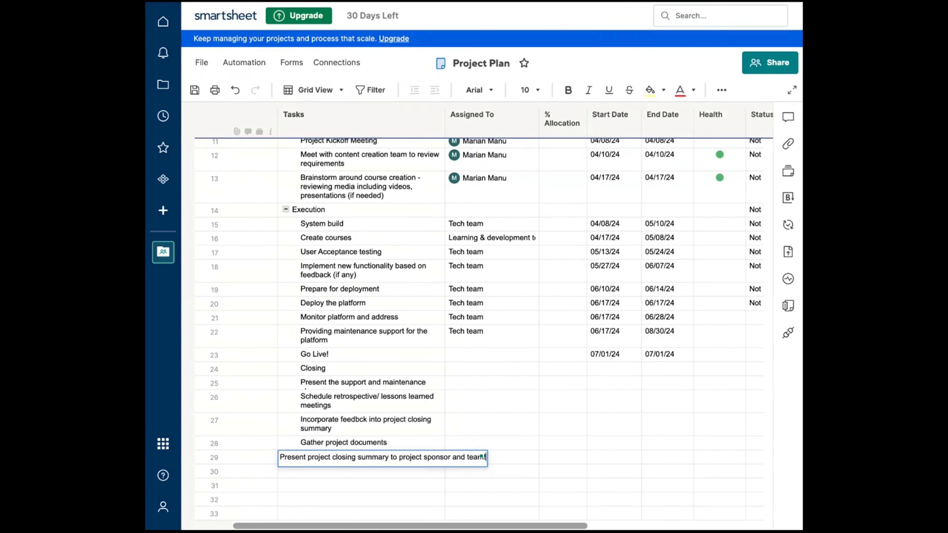
{"action": "left_click", "coordinate": [534, 422]}
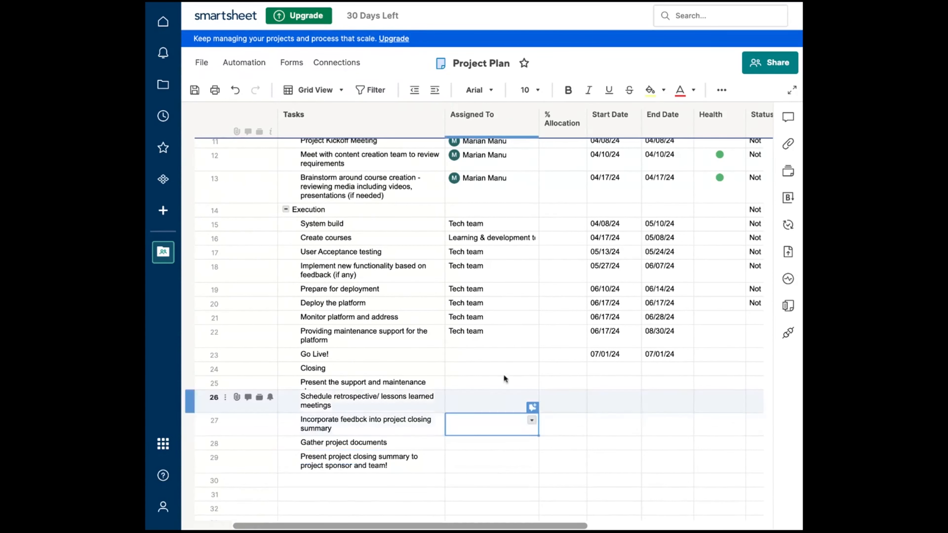
- Fill the "Tech team" assignment from the maintenance support task in row 22 down to the "Go Live!" task
{"action": "left_click", "coordinate": [495, 332]}
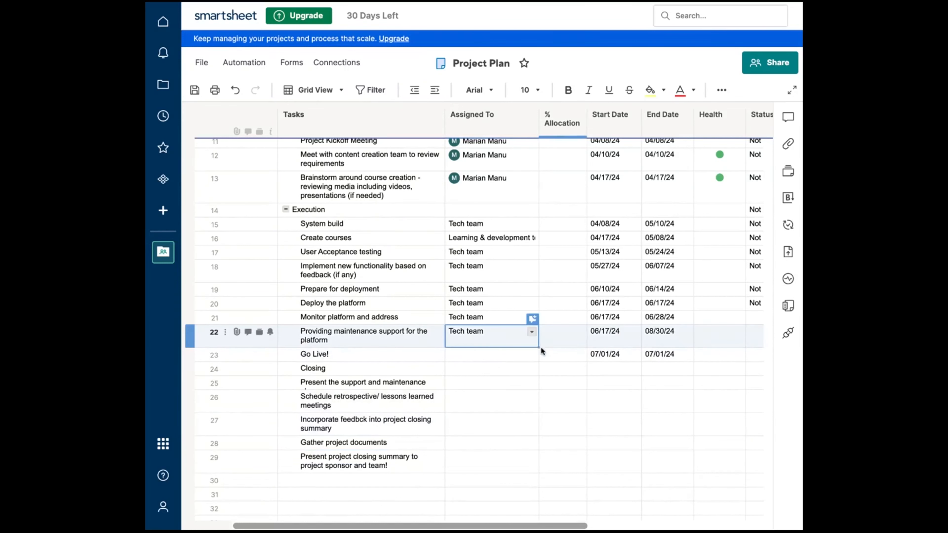
{"action": "left_click_drag", "start_coordinate": [537, 346], "coordinate": [536, 362]}
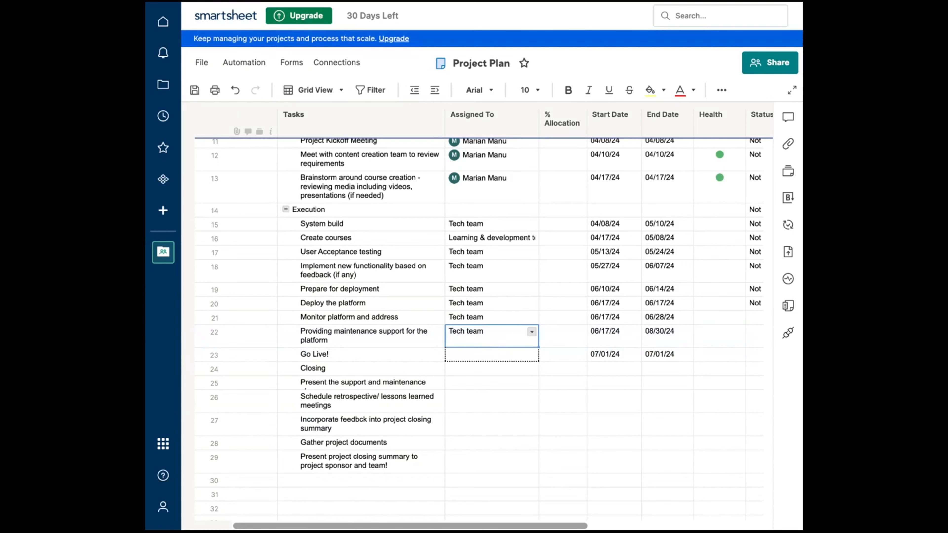
{"action": "left_click_drag", "start_coordinate": [536, 363], "coordinate": [536, 363]}
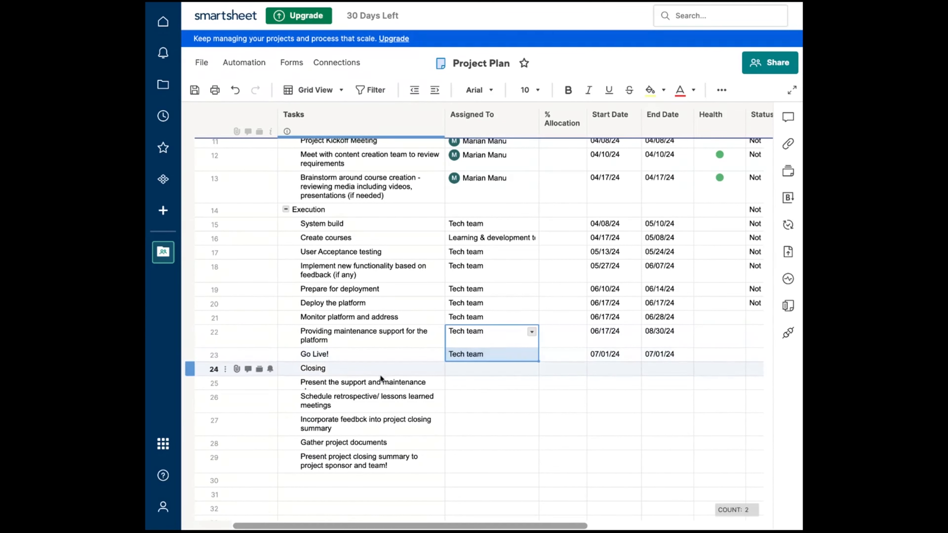
- Indent the five tasks in rows 25 to 29 so they become subtasks of "Closing"
{"action": "left_click_drag", "start_coordinate": [342, 379], "coordinate": [338, 456]}
{"action": "right_click", "coordinate": [332, 397]}
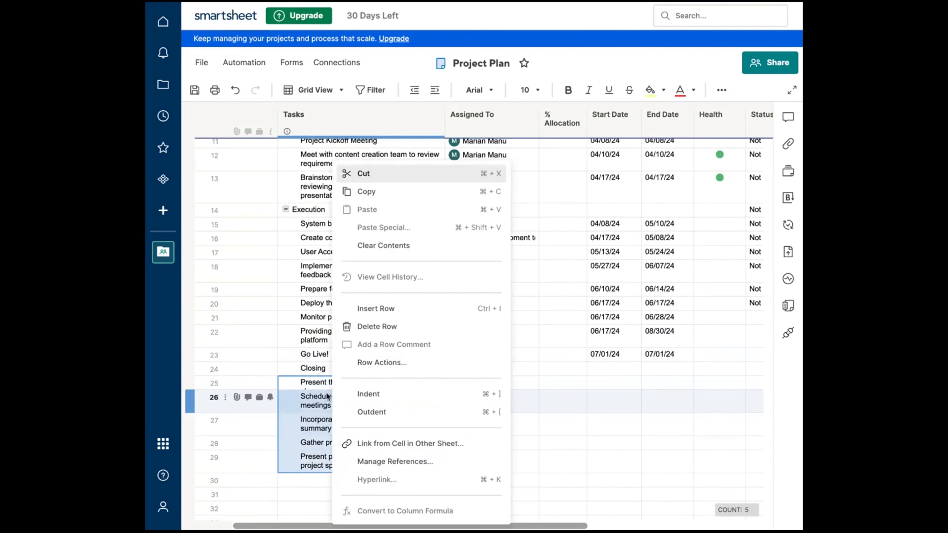
{"action": "left_click", "coordinate": [372, 391]}
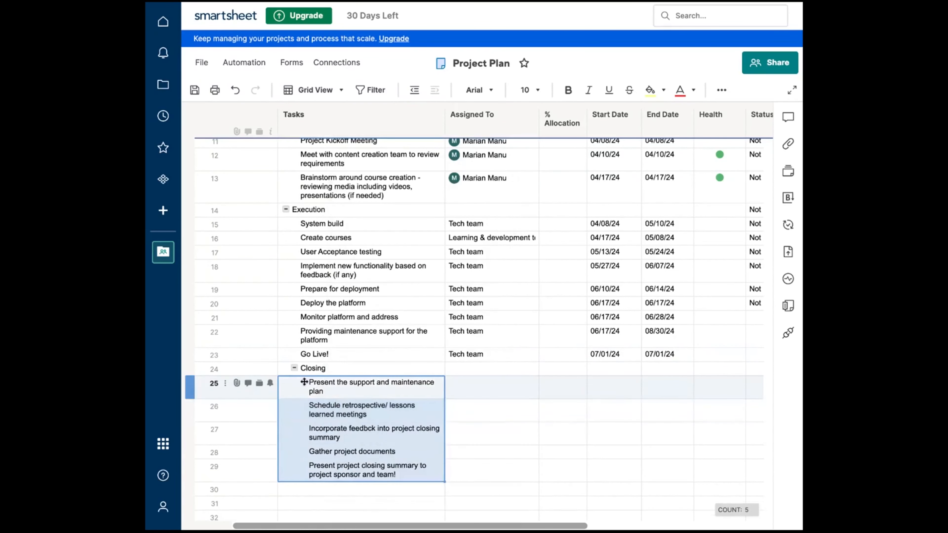
{"action": "left_click", "coordinate": [333, 424]}
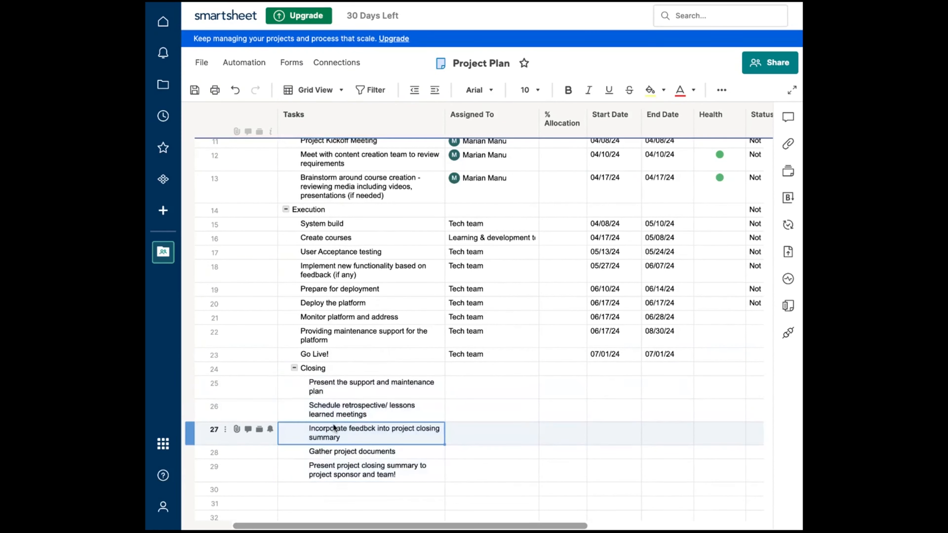
- Assign the task "Present the support and maintenance plan" to "Tech team"
{"action": "left_click", "coordinate": [491, 382]}
{"action": "type", "text": "Tec"}
{"action": "key", "text": "Return"}
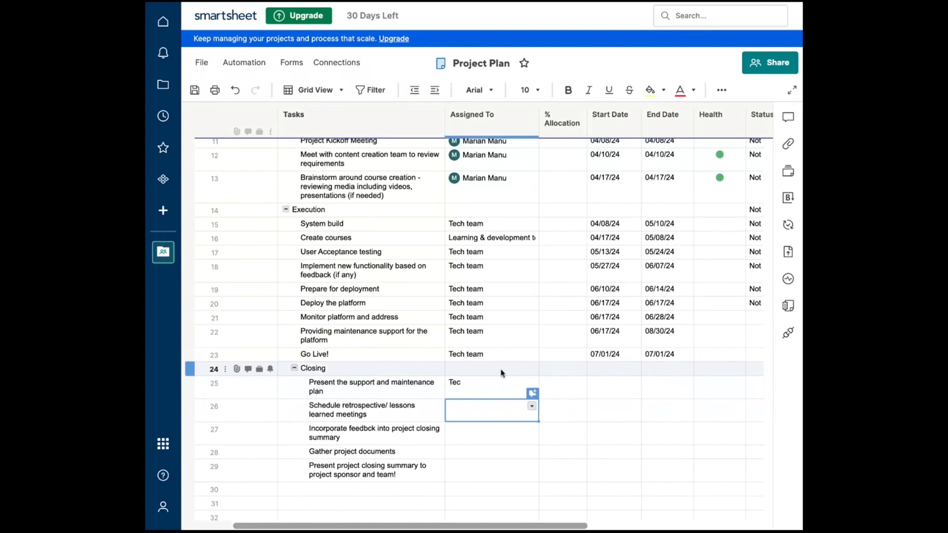
{"action": "left_click", "coordinate": [491, 386]}
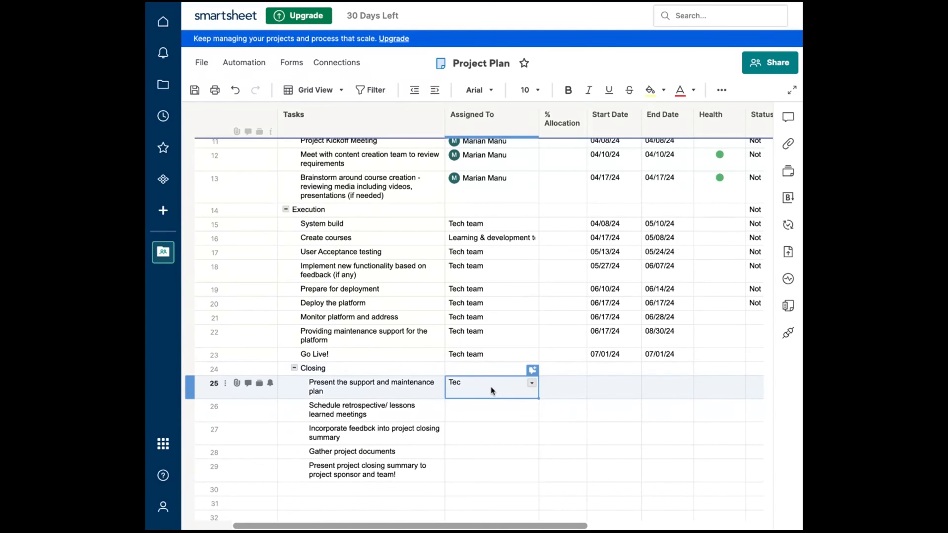
{"action": "left_click", "coordinate": [471, 384]}
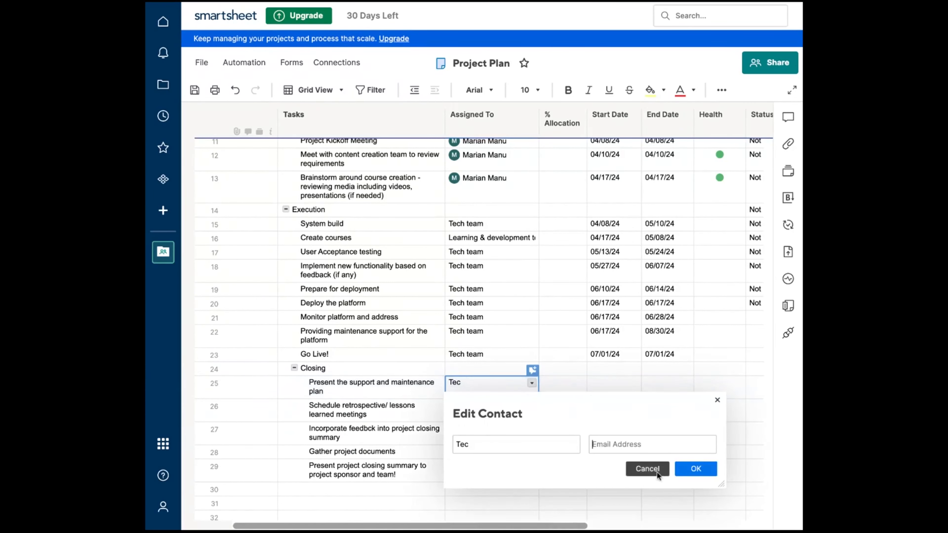
{"action": "left_click", "coordinate": [647, 468]}
{"action": "key", "text": "BackSpace"}
{"action": "type", "text": "ch team"}
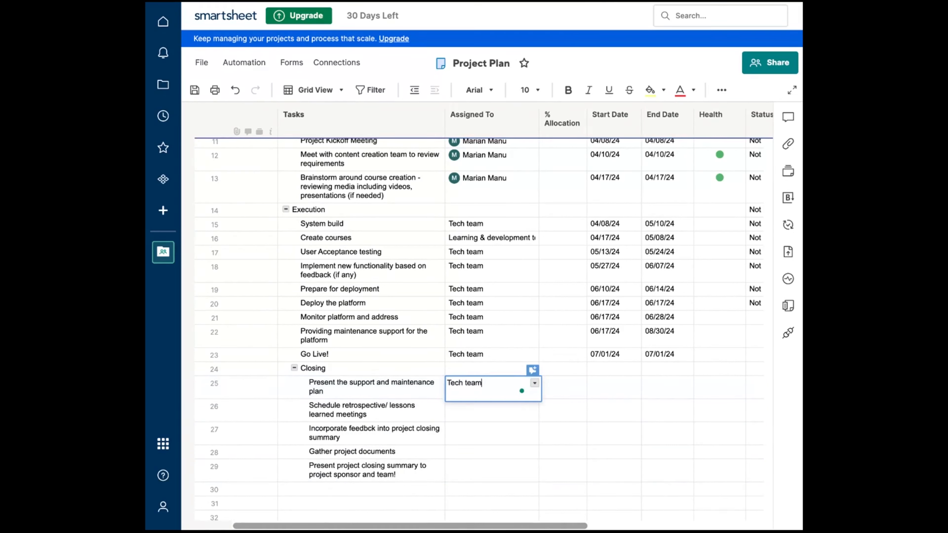
{"action": "left_click", "coordinate": [443, 411]}
- Assign the remaining Closing tasks in rows 26 to 29 to the same contact as the "Project Kickoff Meeting" task
{"action": "left_click", "coordinate": [468, 417]}
{"action": "type", "text": "mar"}
{"action": "key", "text": "Return"}
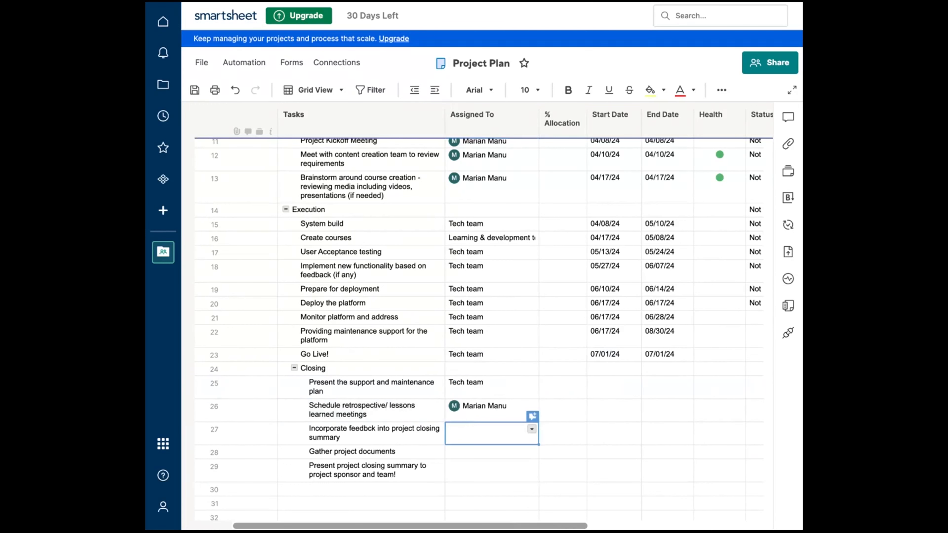
{"action": "type", "text": "mar"}
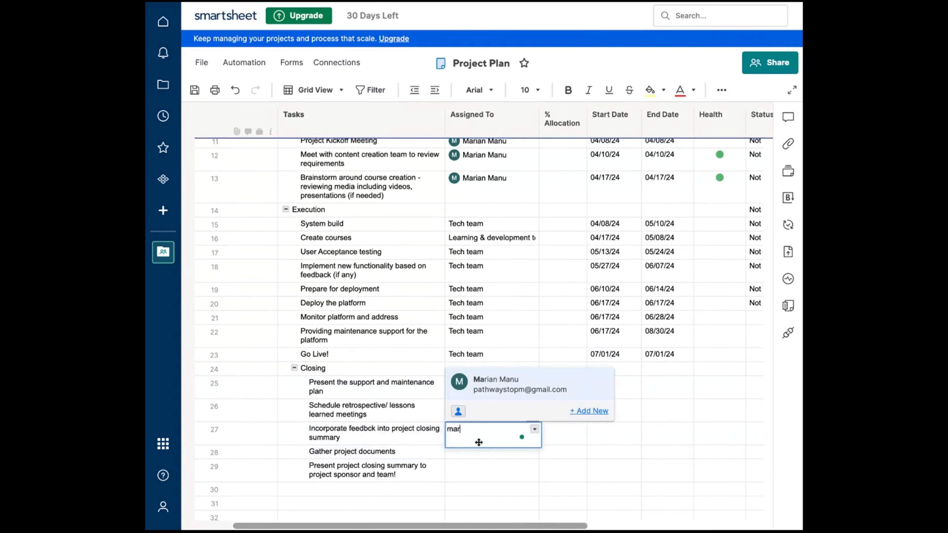
{"action": "key", "text": "Return"}
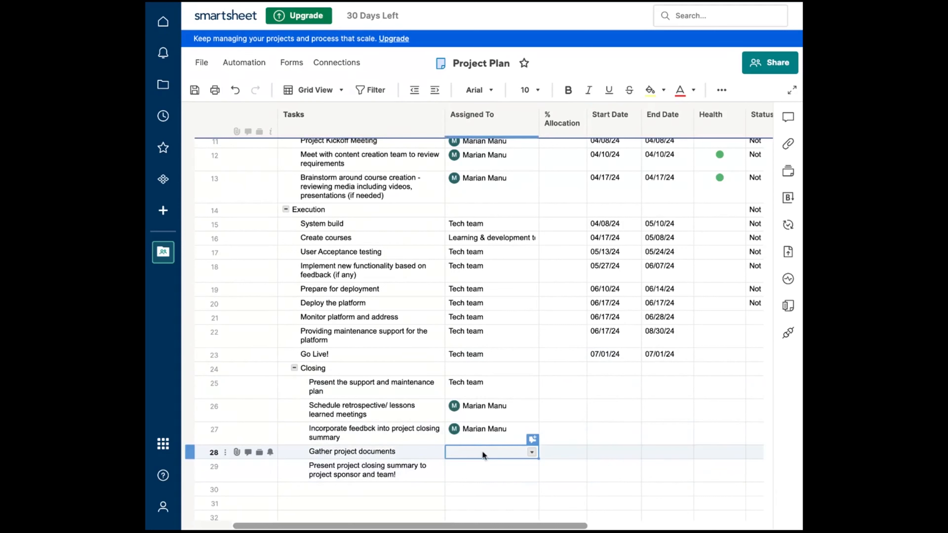
{"action": "type", "text": "mar"}
{"action": "key", "text": "Return"}
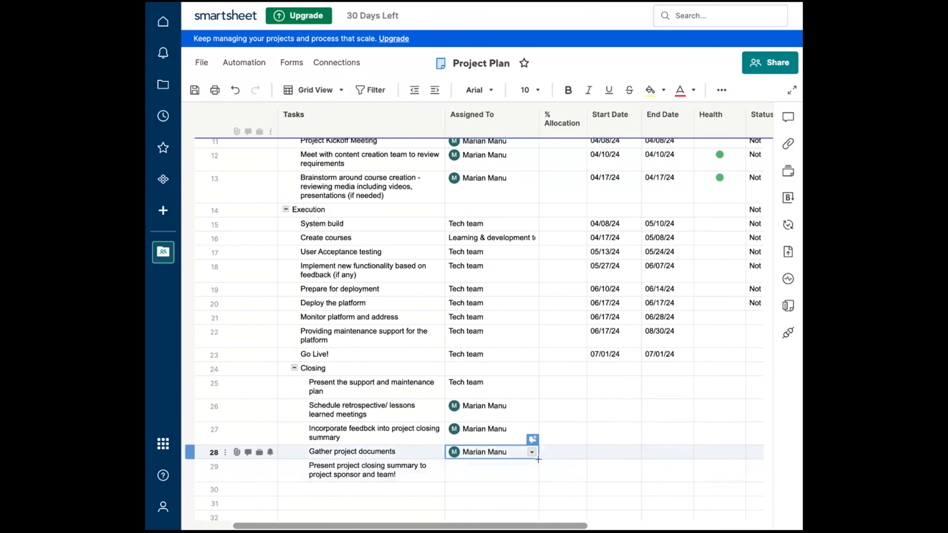
{"action": "left_click_drag", "start_coordinate": [539, 459], "coordinate": [537, 479]}
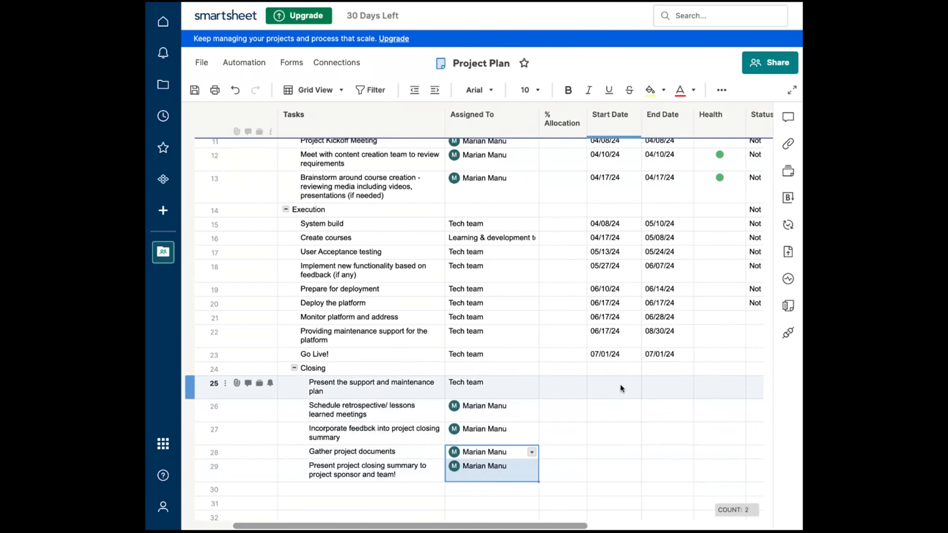
- Set the start date of the "Present the support and maintenance plan" task to 07/08/24
{"action": "left_click", "coordinate": [613, 389]}
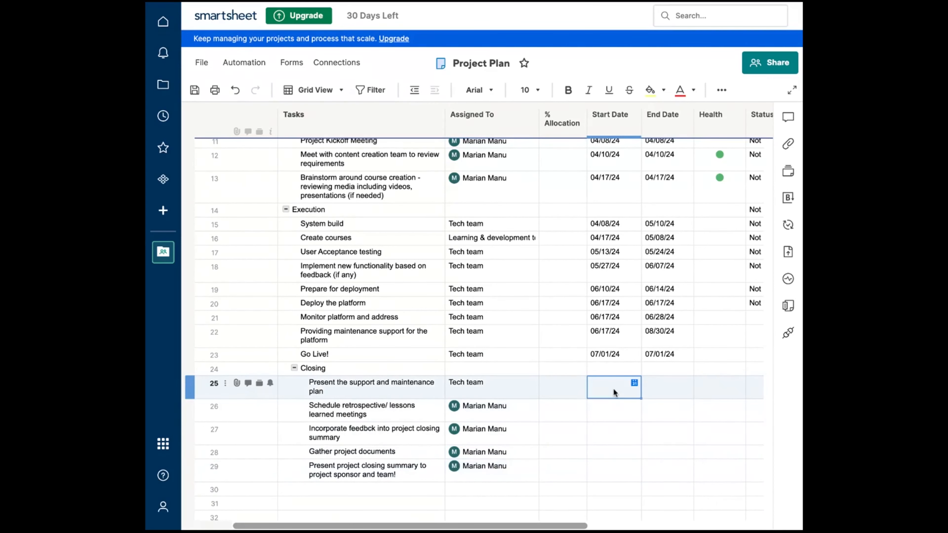
{"action": "left_click", "coordinate": [634, 383]}
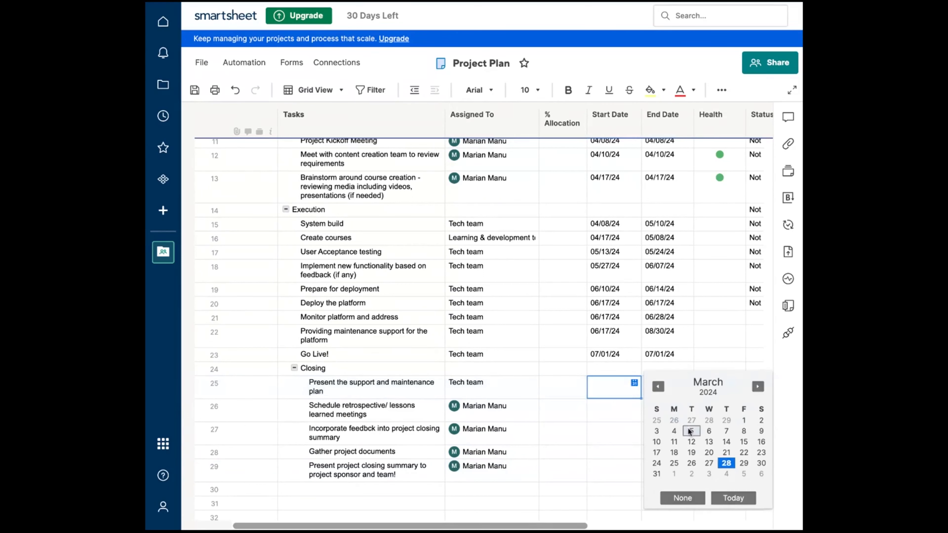
{"action": "left_click", "coordinate": [757, 386]}
{"action": "left_click", "coordinate": [758, 387]}
{"action": "left_click", "coordinate": [757, 386]}
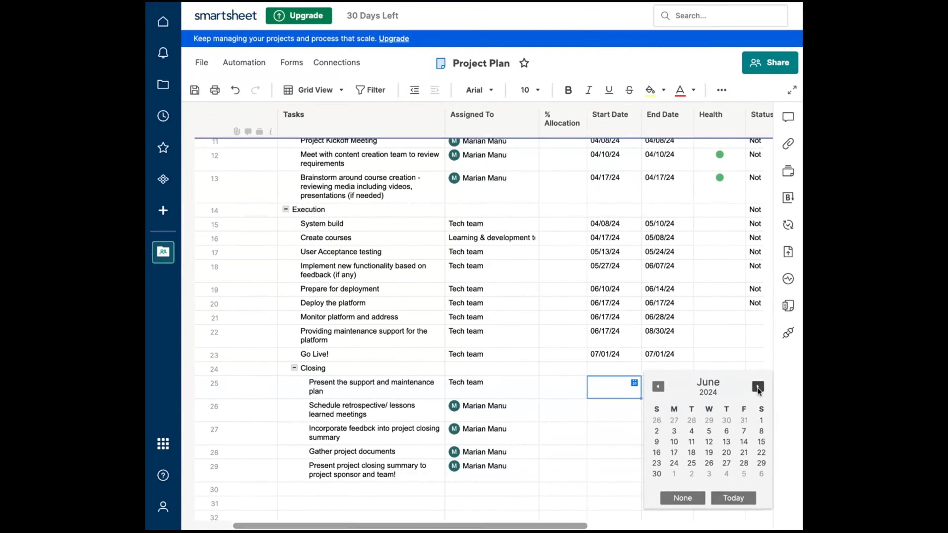
{"action": "left_click", "coordinate": [757, 388]}
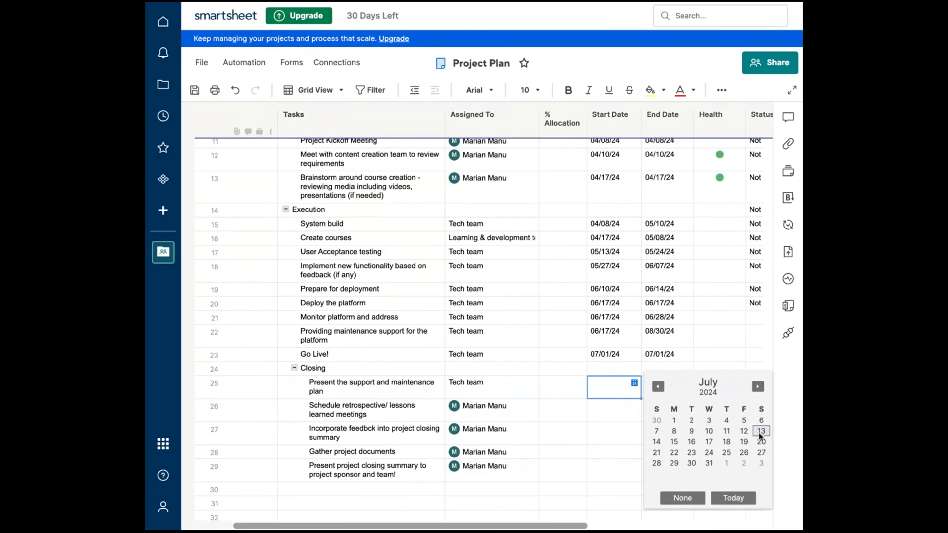
{"action": "left_click", "coordinate": [678, 433]}
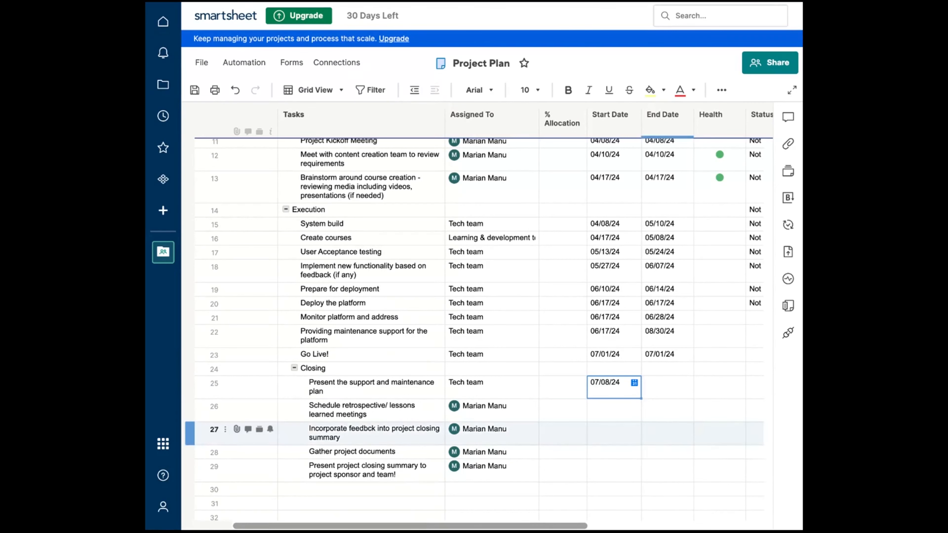
- Set the start date of "Present the support and maintenance plan" to 07/01/24 and its end date to 06/24/24
{"action": "left_click", "coordinate": [634, 383]}
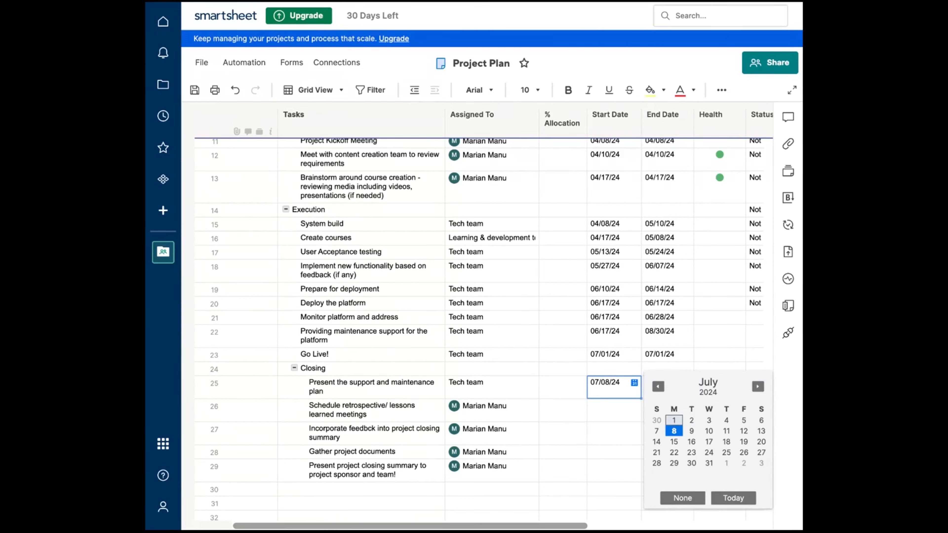
{"action": "key", "text": "Escape"}
{"action": "left_click", "coordinate": [682, 387]}
{"action": "left_click", "coordinate": [686, 382]}
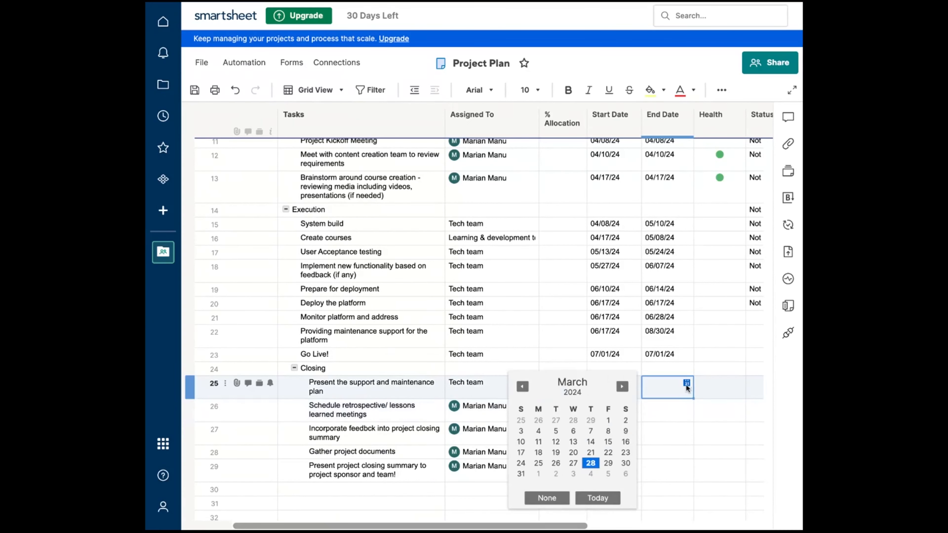
{"action": "left_click", "coordinate": [622, 386]}
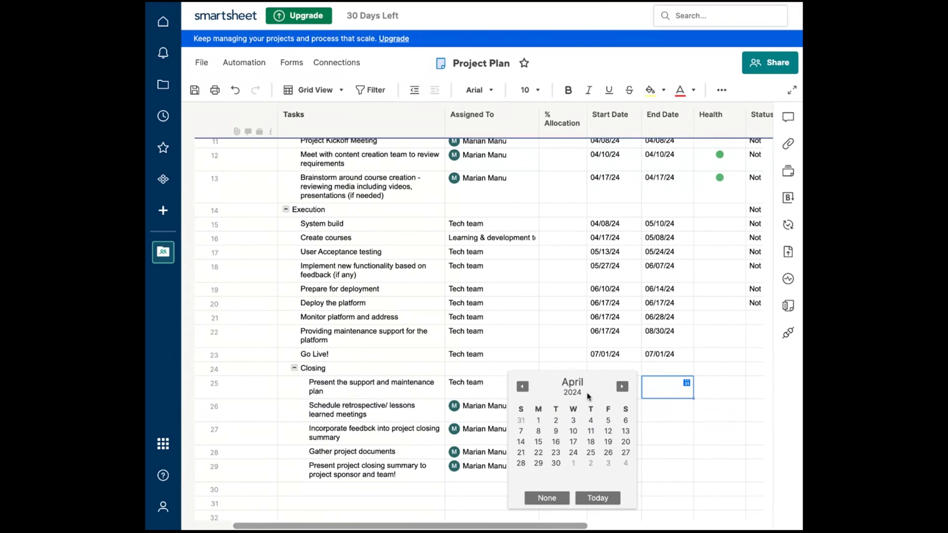
{"action": "left_click", "coordinate": [622, 387]}
{"action": "left_click", "coordinate": [622, 389]}
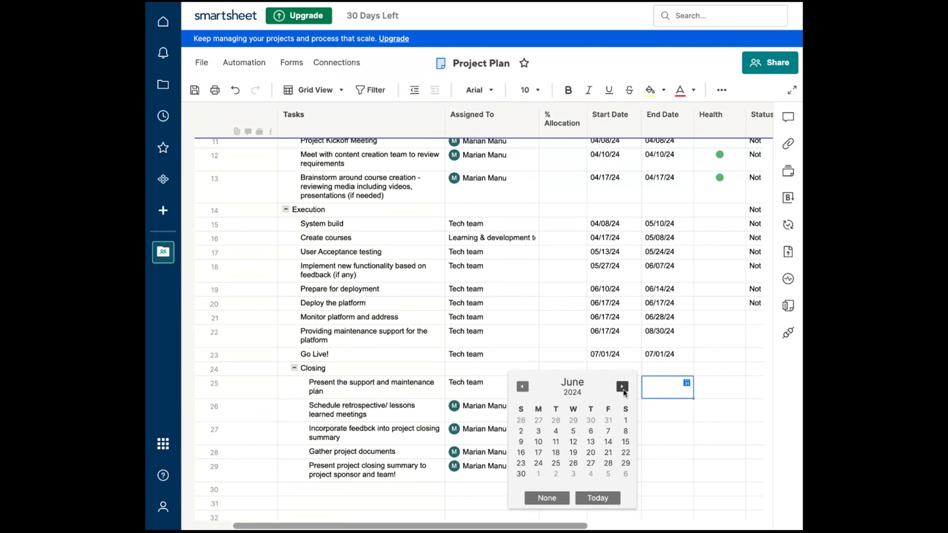
{"action": "left_click", "coordinate": [540, 465]}
- Change the start date of "Present the support and maintenance plan" to 06/24/24
{"action": "left_click", "coordinate": [612, 387]}
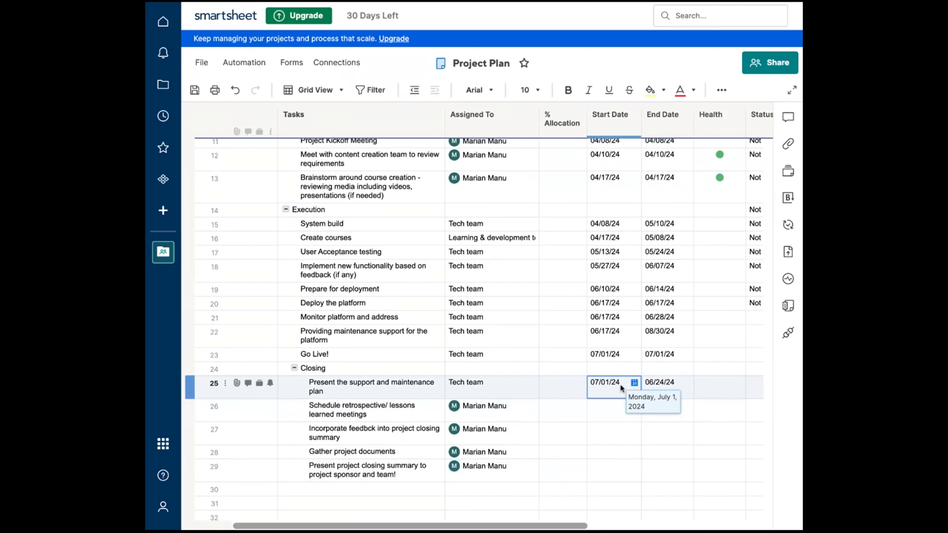
{"action": "left_click", "coordinate": [634, 382]}
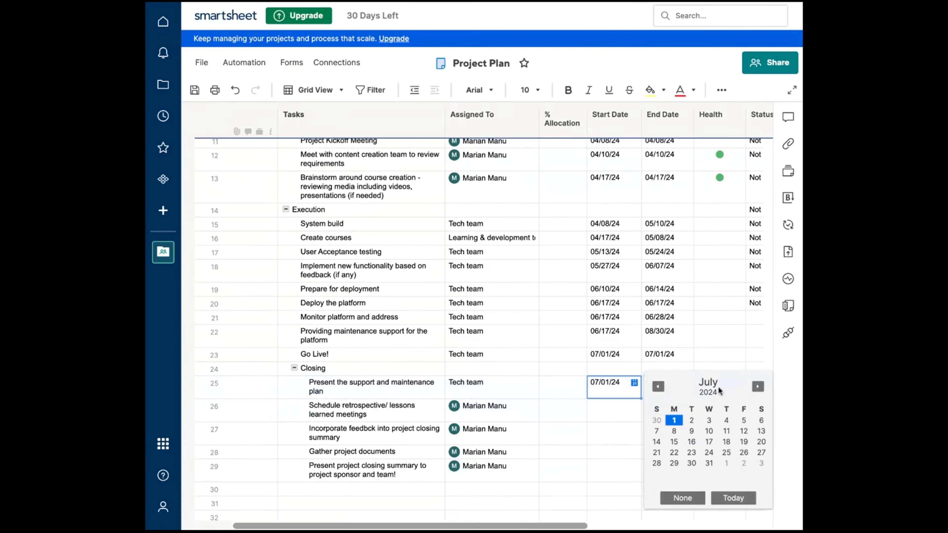
{"action": "left_click", "coordinate": [658, 386]}
{"action": "left_click", "coordinate": [673, 463]}
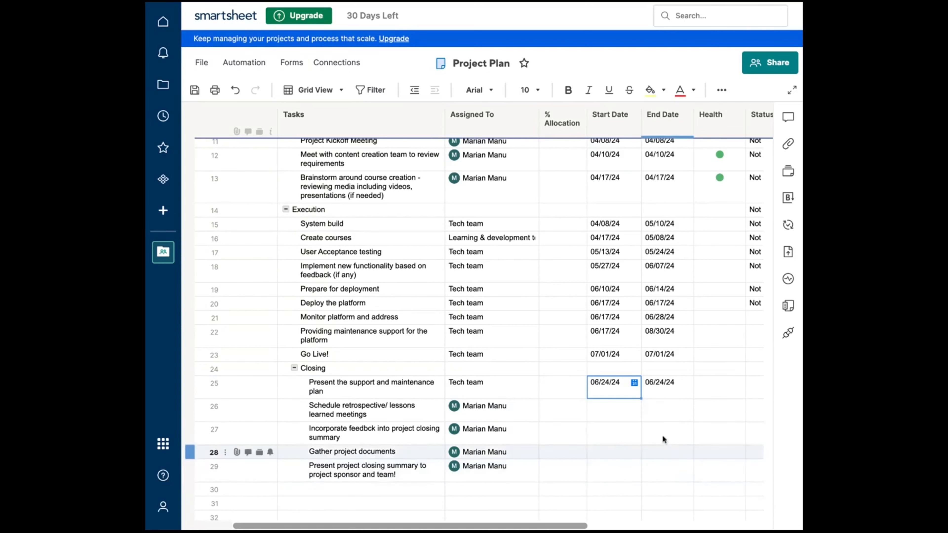
- Set the start date of the "Schedule retrospective/ lessons learned meetings" task to 07/08/24
{"action": "left_click", "coordinate": [619, 411]}
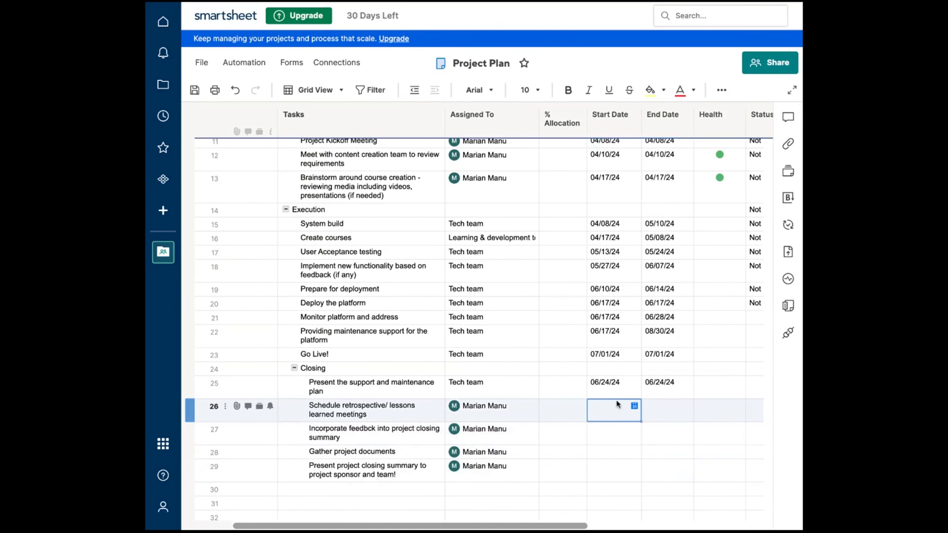
{"action": "left_click", "coordinate": [634, 407]}
{"action": "left_click", "coordinate": [757, 300]}
{"action": "left_click", "coordinate": [757, 301]}
{"action": "left_click", "coordinate": [758, 300]}
{"action": "left_click", "coordinate": [757, 300]}
{"action": "left_click", "coordinate": [757, 300]}
{"action": "left_click", "coordinate": [658, 300]}
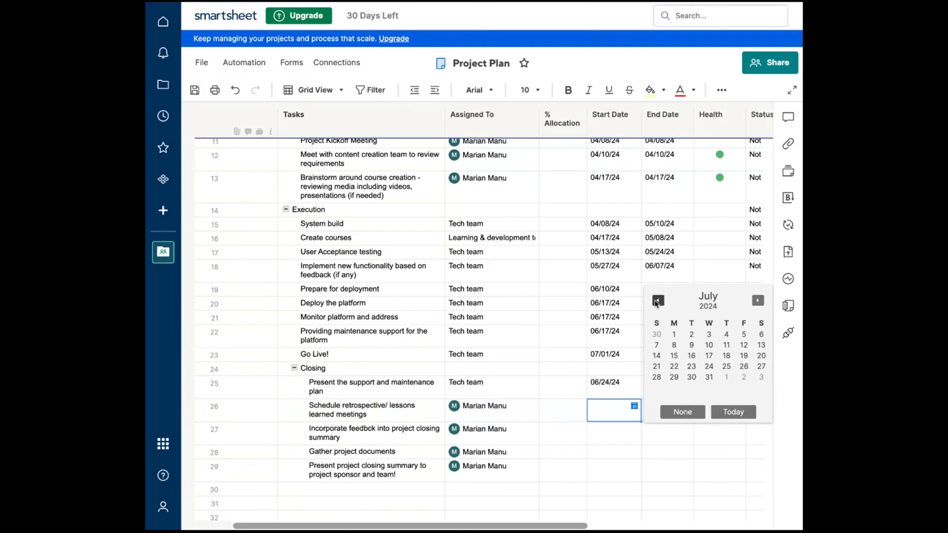
{"action": "left_click", "coordinate": [672, 347]}
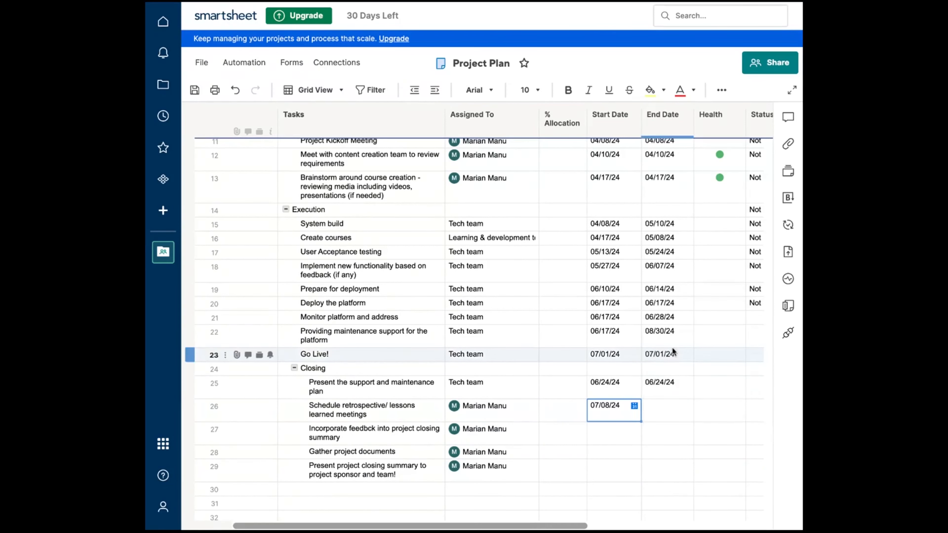
- Set the end date of the "Schedule retrospective/ lessons learned meetings" task to 07/08/24
{"action": "left_click", "coordinate": [653, 411]}
{"action": "left_click", "coordinate": [688, 405]}
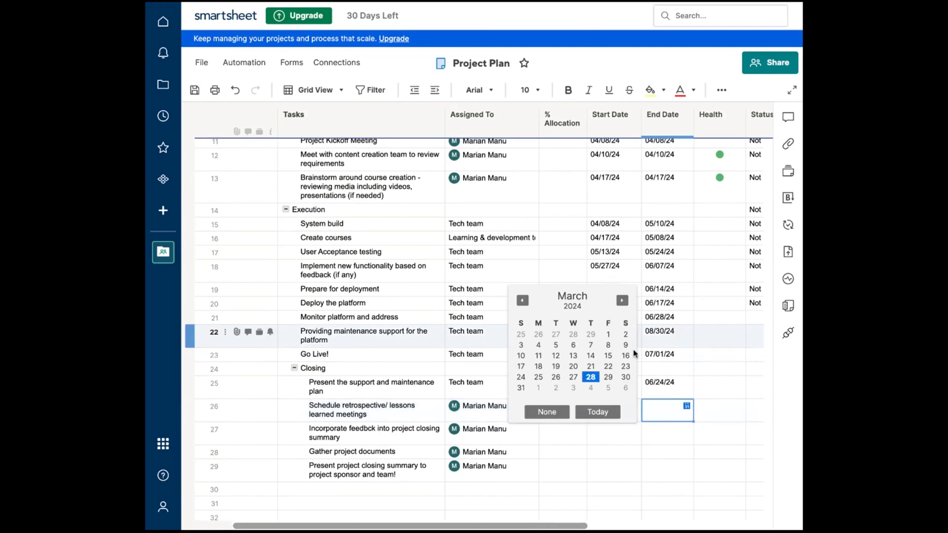
{"action": "left_click", "coordinate": [620, 302]}
{"action": "left_click", "coordinate": [620, 302]}
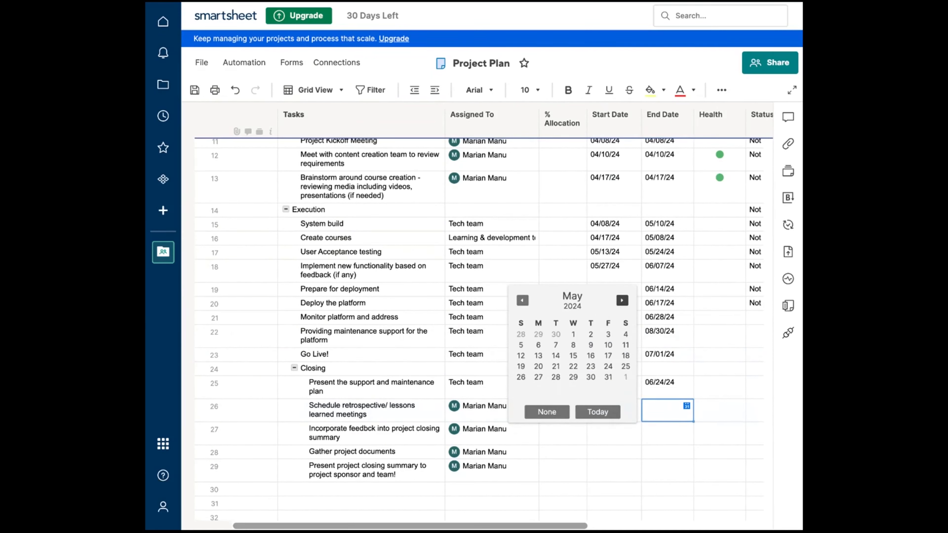
{"action": "left_click", "coordinate": [620, 301]}
{"action": "left_click", "coordinate": [620, 301]}
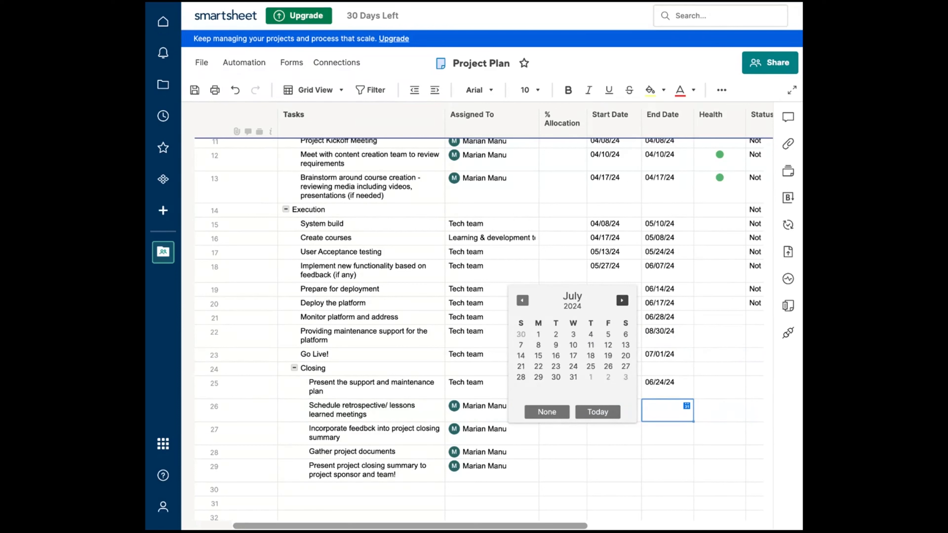
{"action": "left_click", "coordinate": [538, 345]}
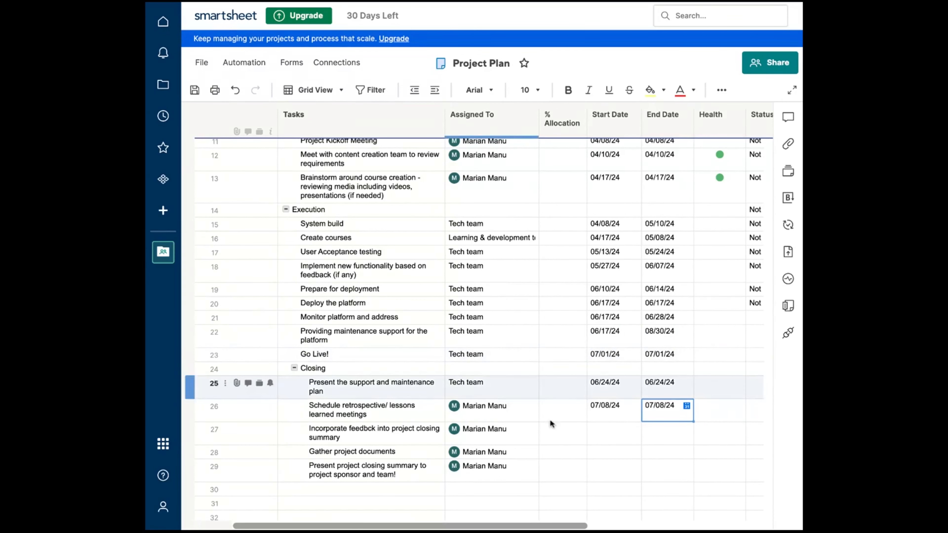
- Set the start date of the "Incorporate feedbck into project closing summary" task to 07/11/24
{"action": "left_click", "coordinate": [595, 431]}
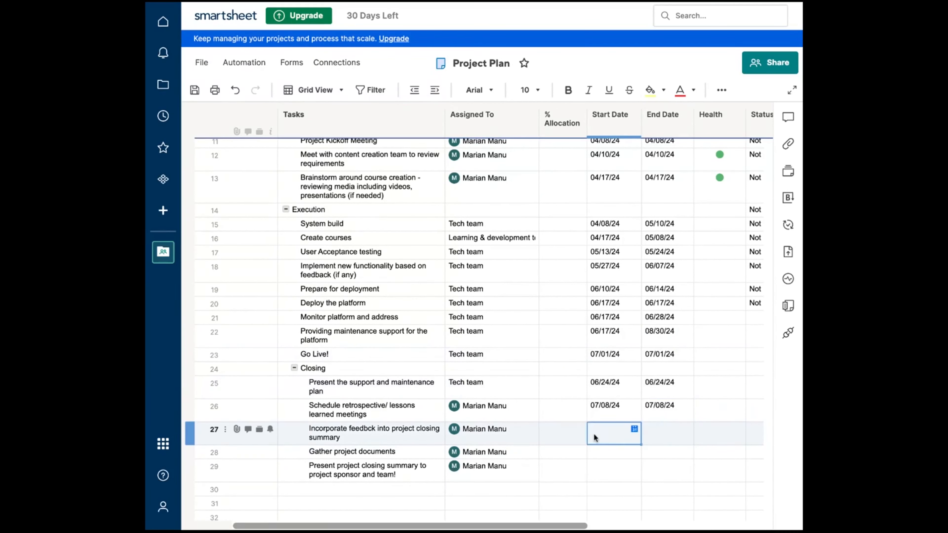
{"action": "left_click", "coordinate": [634, 429]}
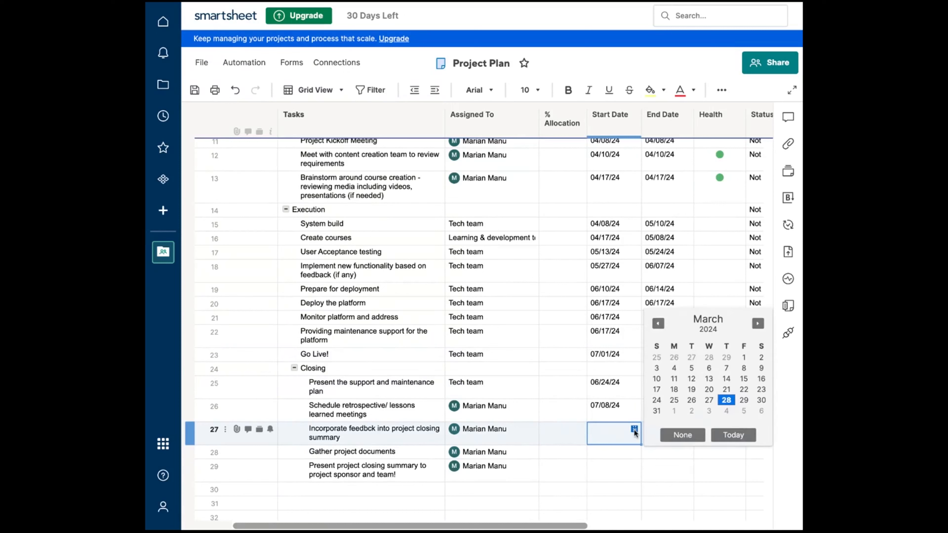
{"action": "left_click", "coordinate": [757, 323]}
{"action": "left_click", "coordinate": [757, 324]}
{"action": "left_click", "coordinate": [758, 324]}
{"action": "left_click", "coordinate": [757, 323]}
{"action": "left_click", "coordinate": [757, 323]}
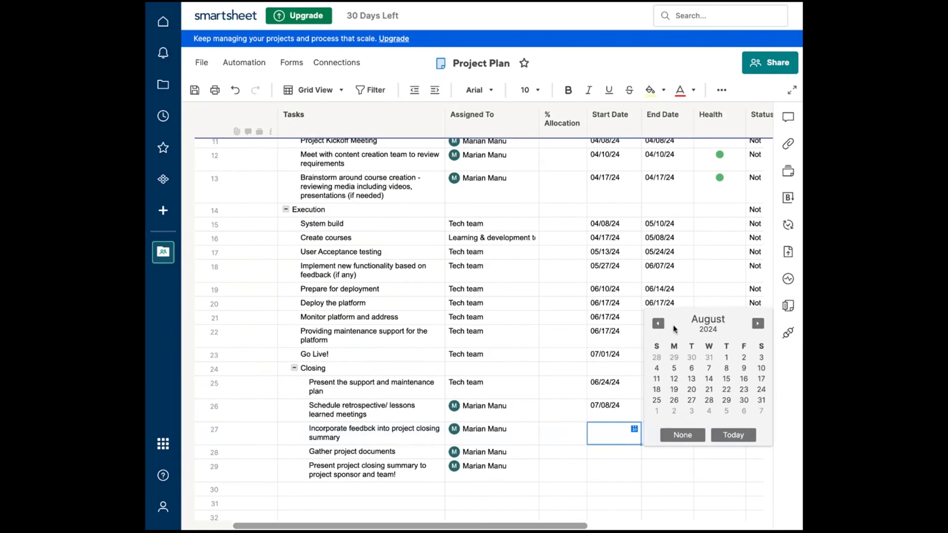
{"action": "left_click", "coordinate": [658, 323]}
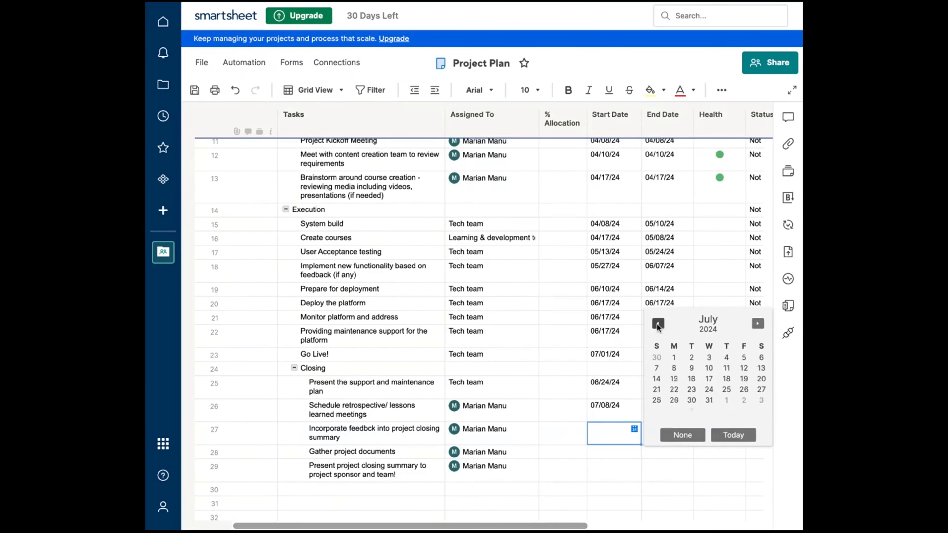
{"action": "left_click", "coordinate": [725, 368]}
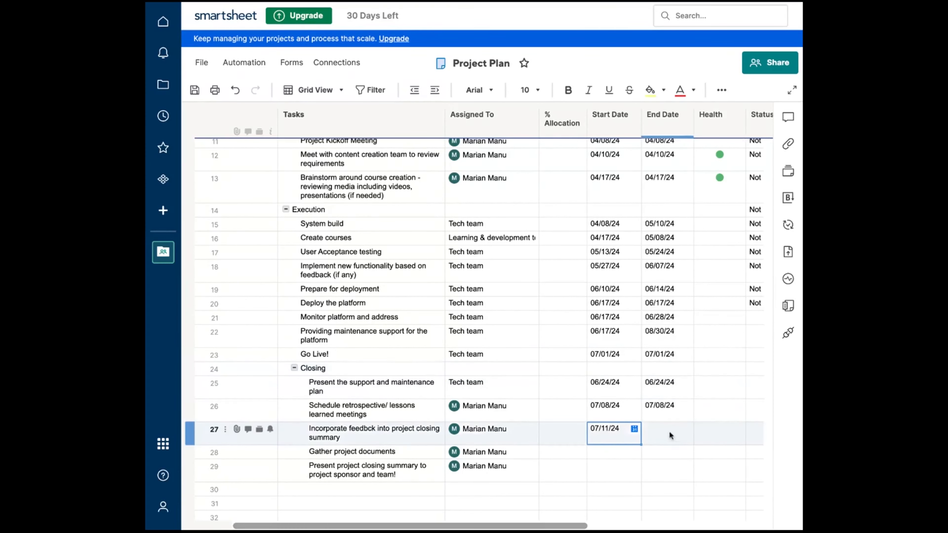
- Set the end date of the "Incorporate feedbck into project closing summary" task to 07/18/24
{"action": "left_click", "coordinate": [682, 425]}
{"action": "left_click", "coordinate": [686, 430]}
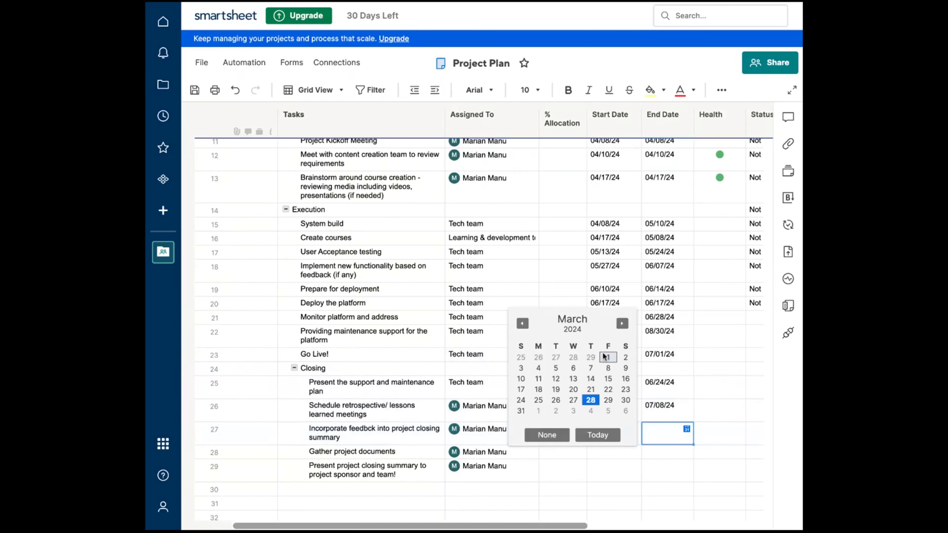
{"action": "left_click", "coordinate": [621, 323]}
{"action": "left_click", "coordinate": [621, 323]}
{"action": "left_click", "coordinate": [621, 323]}
{"action": "left_click", "coordinate": [621, 323]}
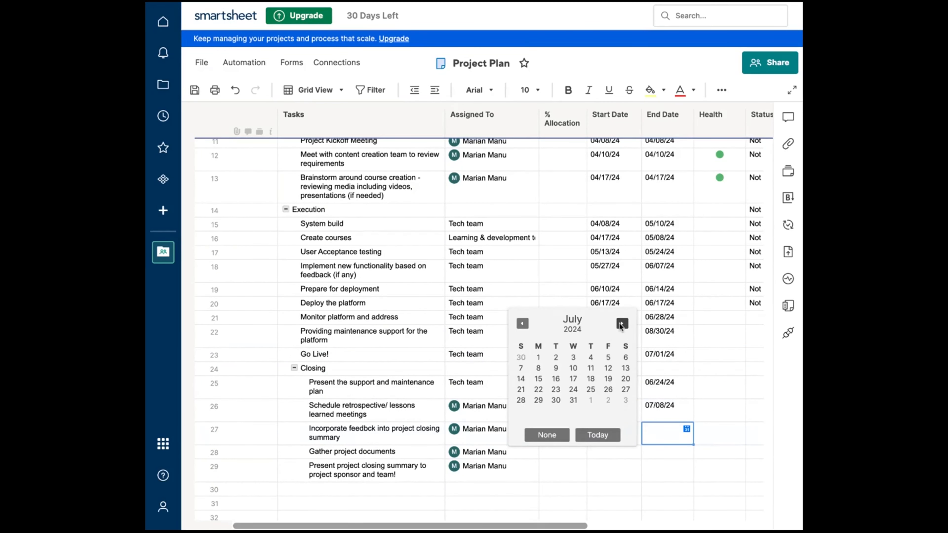
{"action": "left_click", "coordinate": [590, 378]}
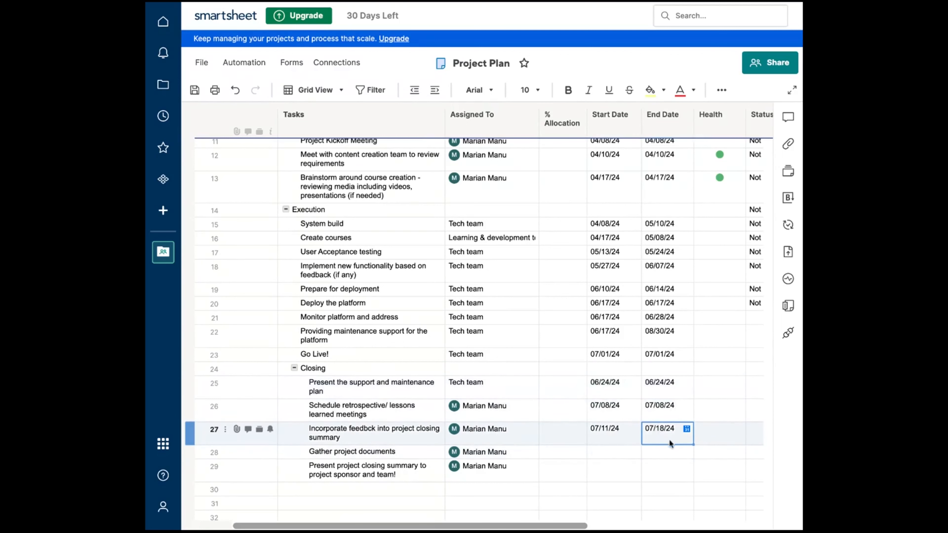
- Change the end date of the "Incorporate feedbck into project closing summary" task to 07/11/24
{"action": "left_click", "coordinate": [687, 429]}
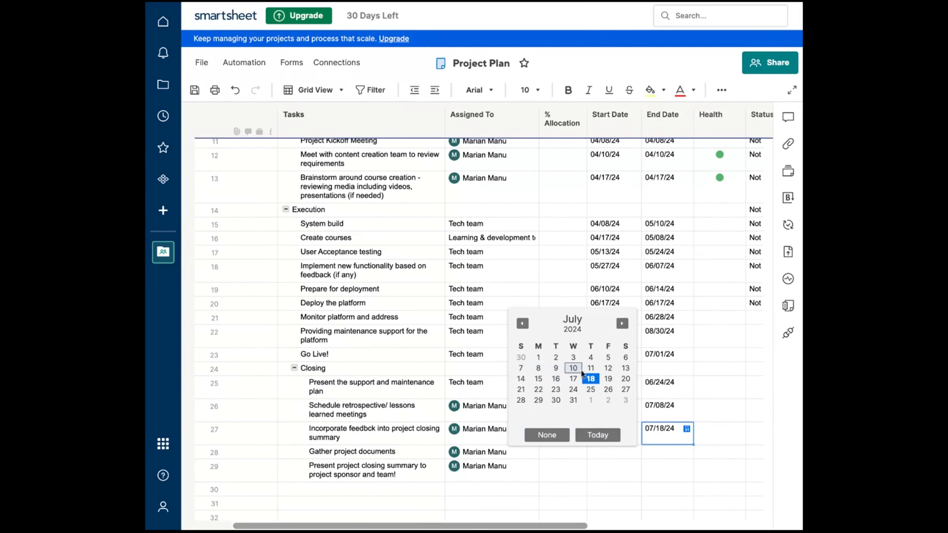
{"action": "left_click", "coordinate": [592, 367]}
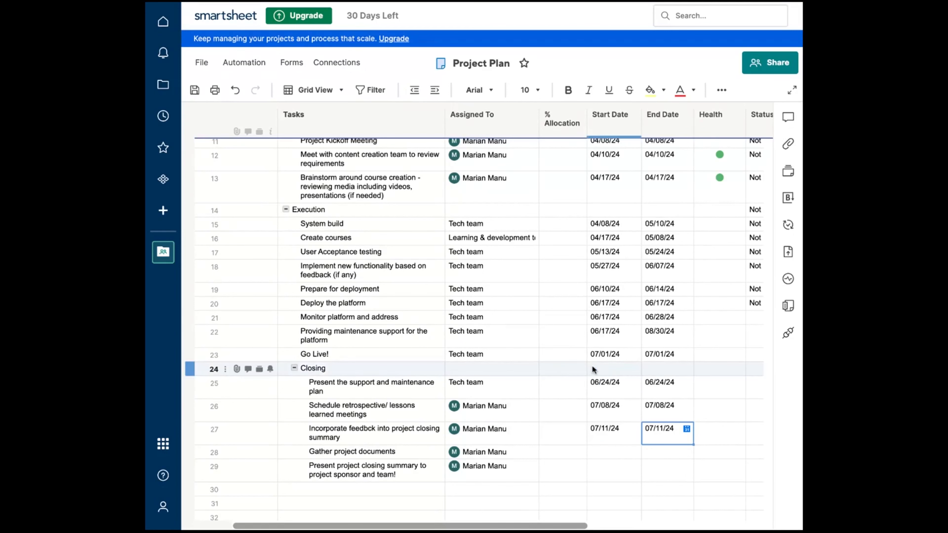
{"action": "left_click", "coordinate": [686, 429]}
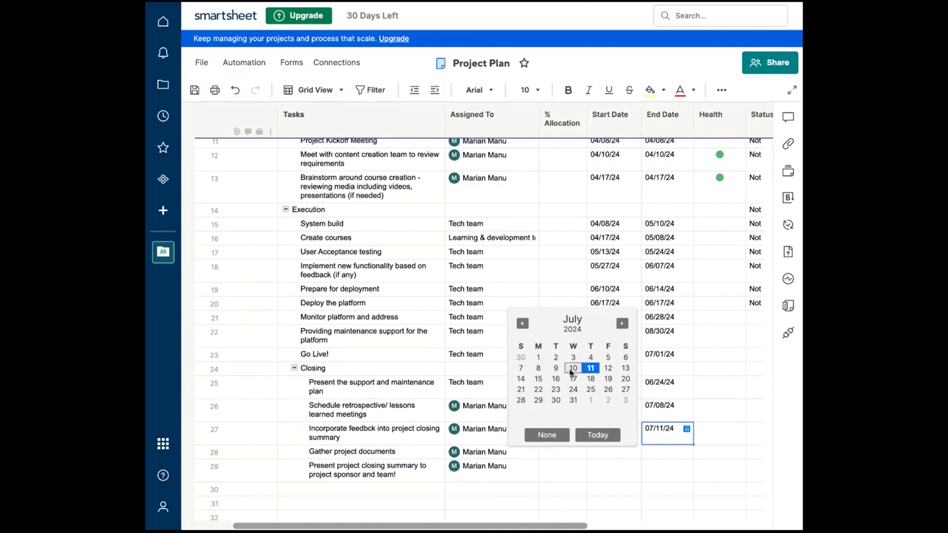
{"action": "left_click", "coordinate": [657, 487]}
- Change the start date of the "Incorporate feedbck into project closing summary" task to 07/08/24
{"action": "left_click", "coordinate": [622, 432]}
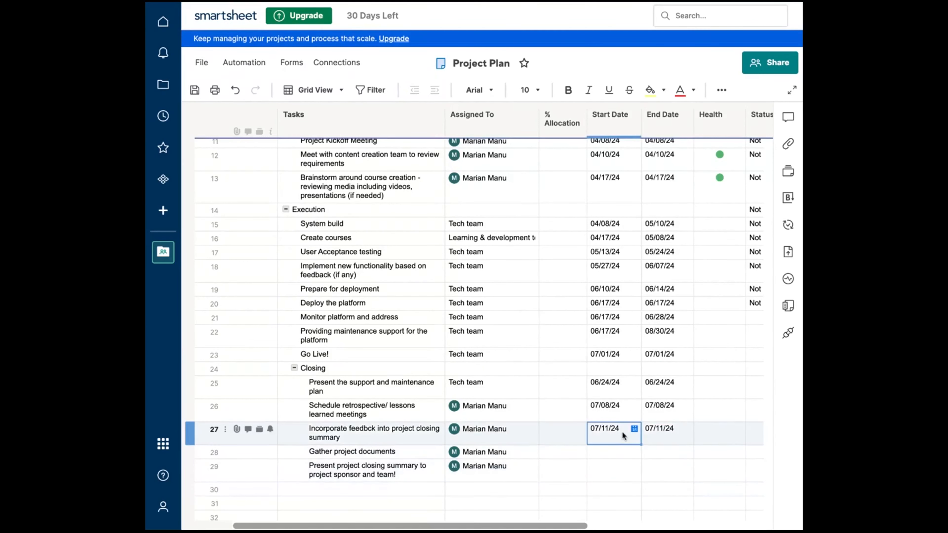
{"action": "left_click", "coordinate": [630, 430]}
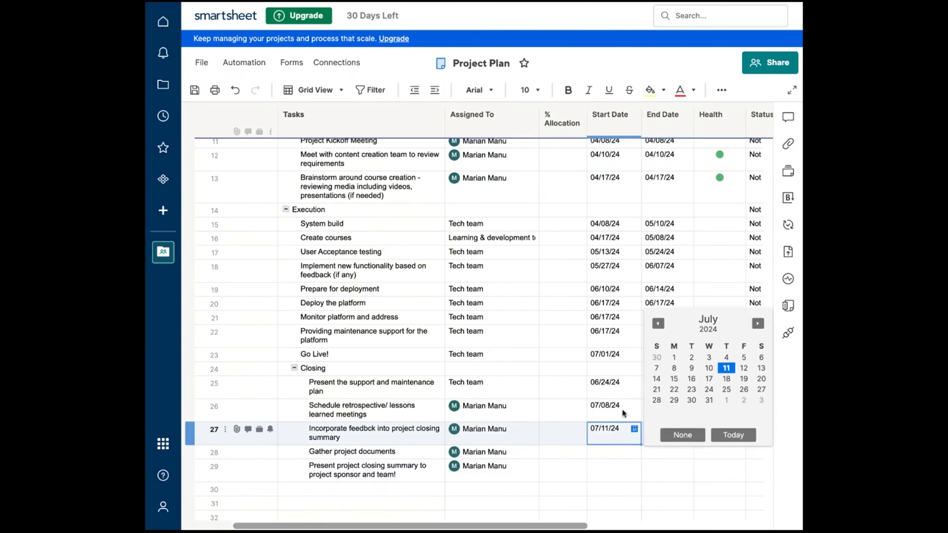
{"action": "left_click", "coordinate": [675, 367]}
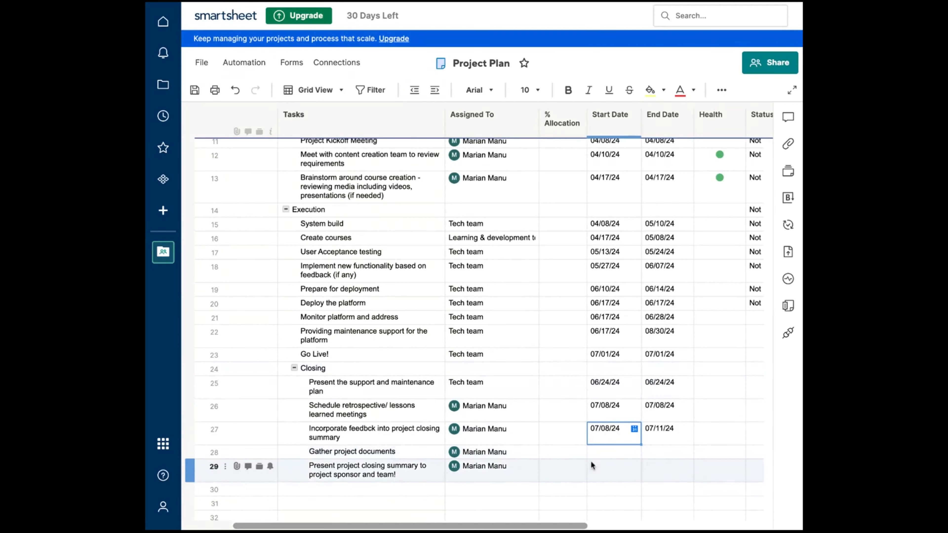
- Set the start date of the "Gather project documents" task to 07/11/24
{"action": "left_click", "coordinate": [610, 452]}
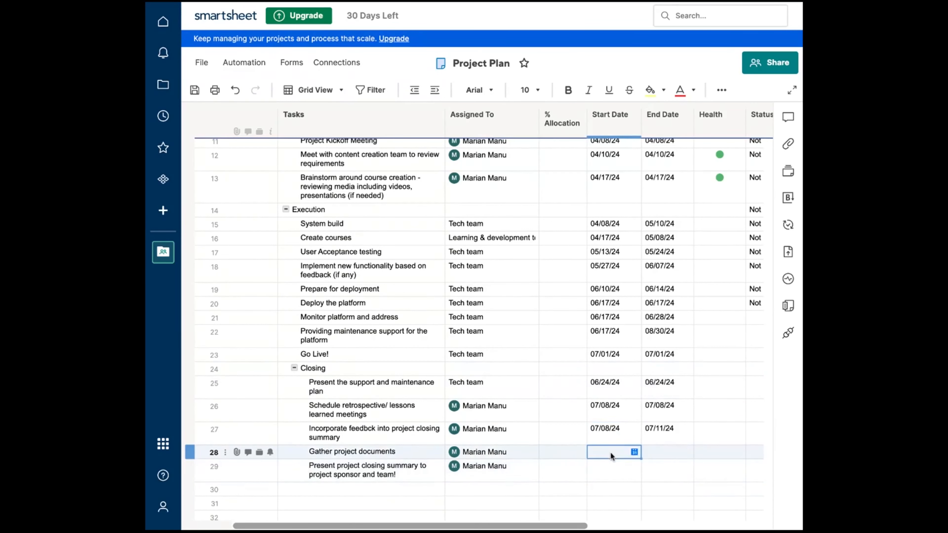
{"action": "left_click", "coordinate": [633, 452]}
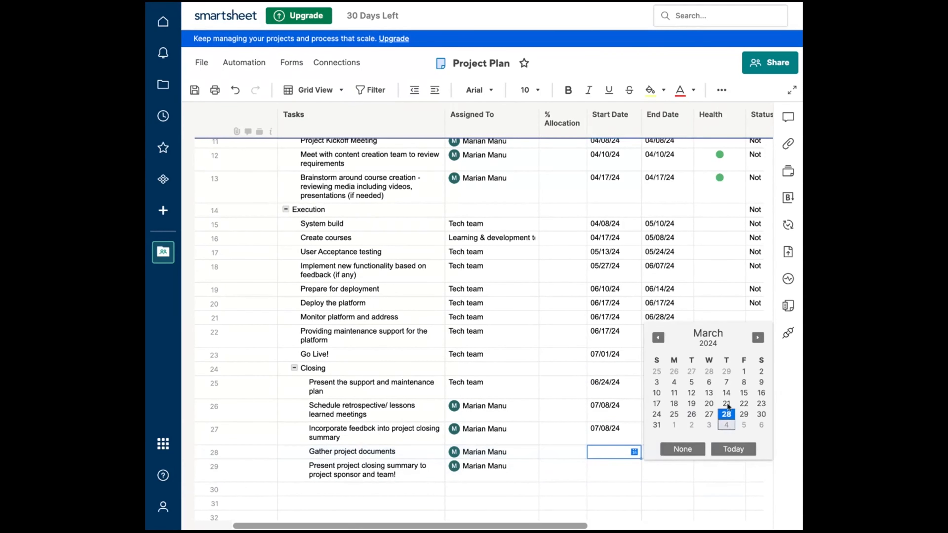
{"action": "left_click", "coordinate": [758, 337]}
{"action": "left_click", "coordinate": [757, 337]}
{"action": "left_click", "coordinate": [757, 337]}
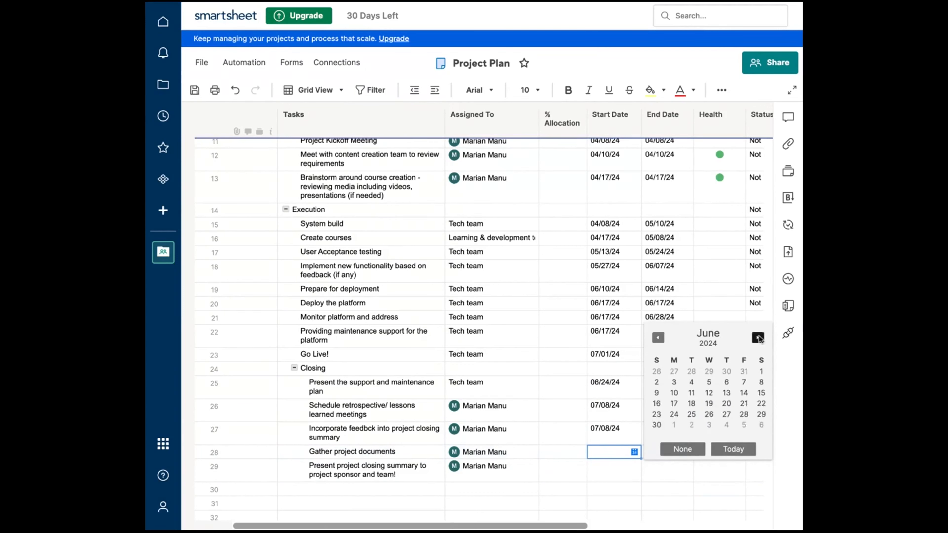
{"action": "left_click", "coordinate": [758, 338]}
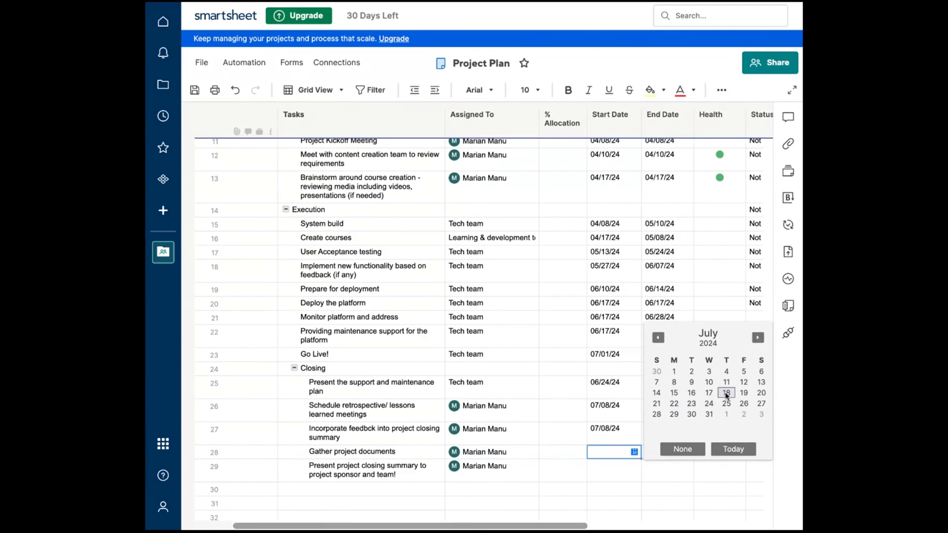
{"action": "key", "text": "Up"}
{"action": "key", "text": "Return"}
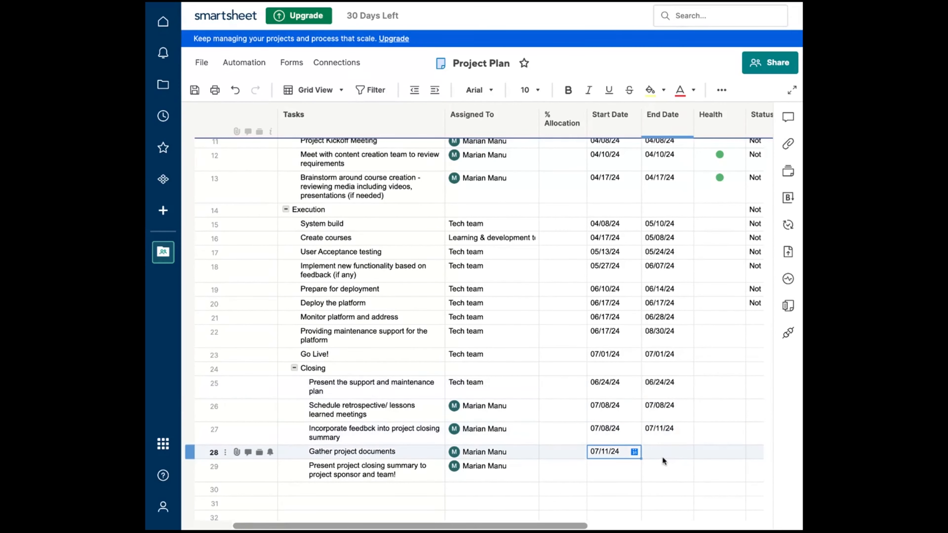
- Set the end date of the "Gather project documents" task to 07/12/24
{"action": "left_click", "coordinate": [682, 450]}
{"action": "left_click", "coordinate": [686, 452]}
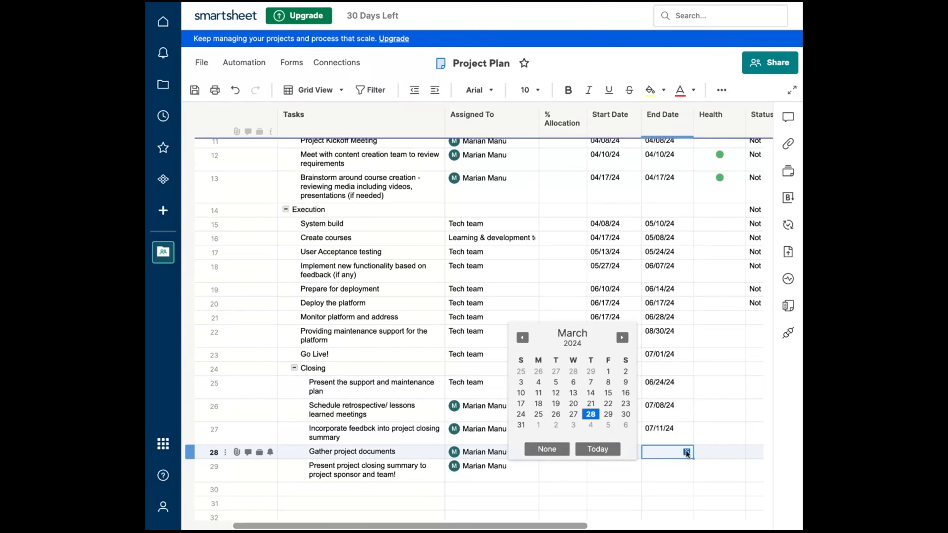
{"action": "left_click", "coordinate": [621, 338]}
{"action": "left_click", "coordinate": [622, 337]}
{"action": "left_click", "coordinate": [622, 338]}
{"action": "left_click", "coordinate": [622, 337]}
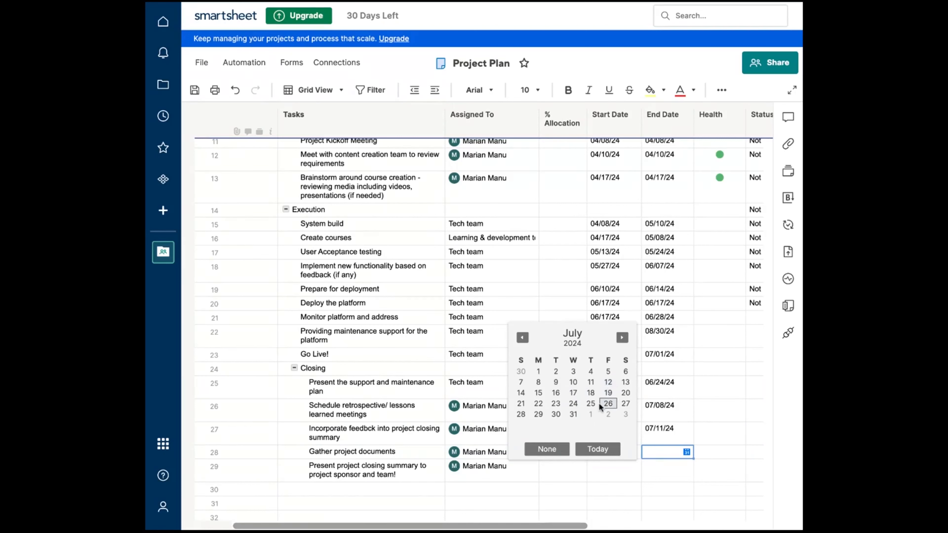
{"action": "left_click", "coordinate": [607, 382]}
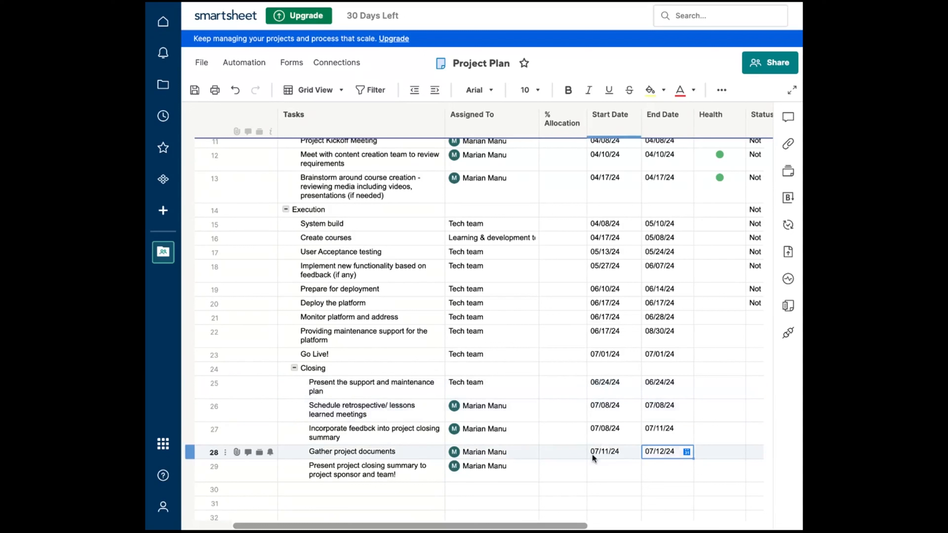
- Set the start date of the "Present project closing summary to project sponsor and team!" task to 07/15/24
{"action": "left_click", "coordinate": [608, 468]}
{"action": "left_click", "coordinate": [635, 466]}
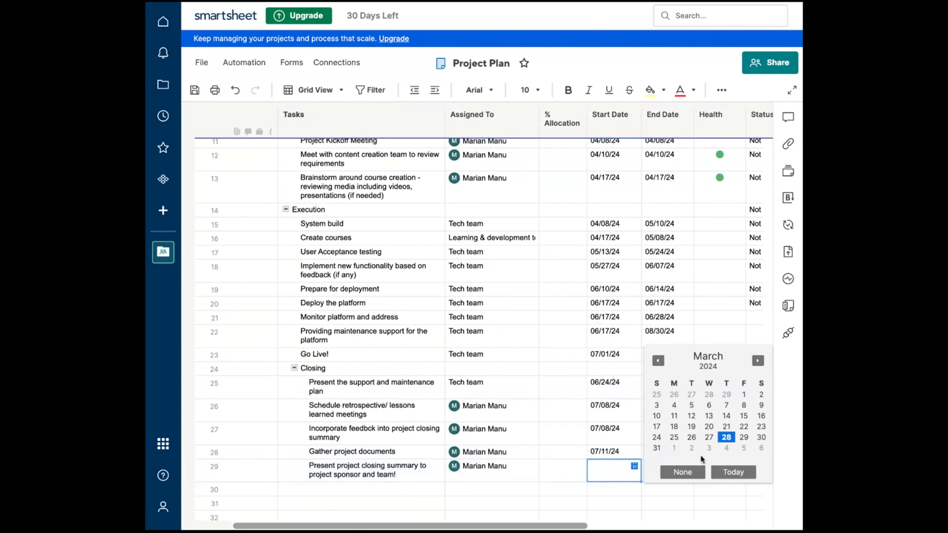
{"action": "left_click", "coordinate": [757, 360]}
{"action": "left_click", "coordinate": [757, 360]}
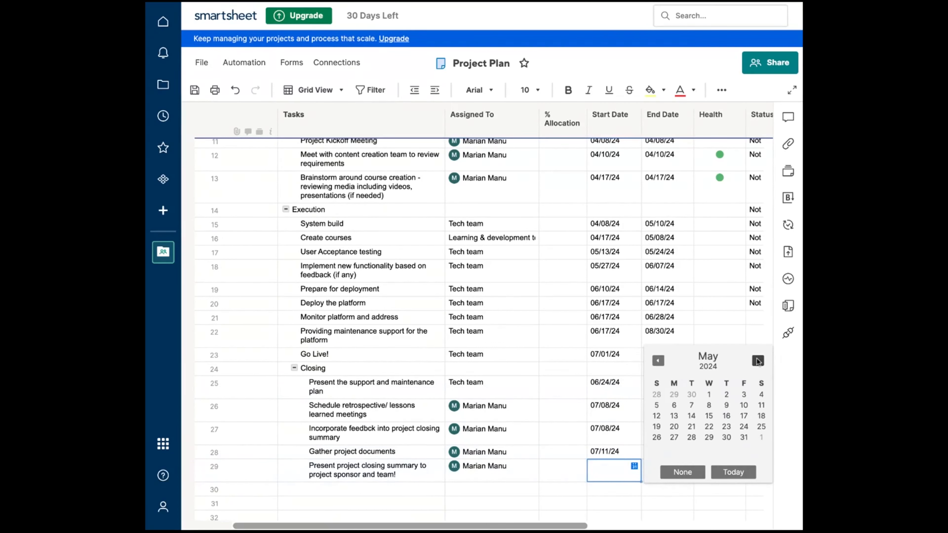
{"action": "left_click", "coordinate": [757, 361]}
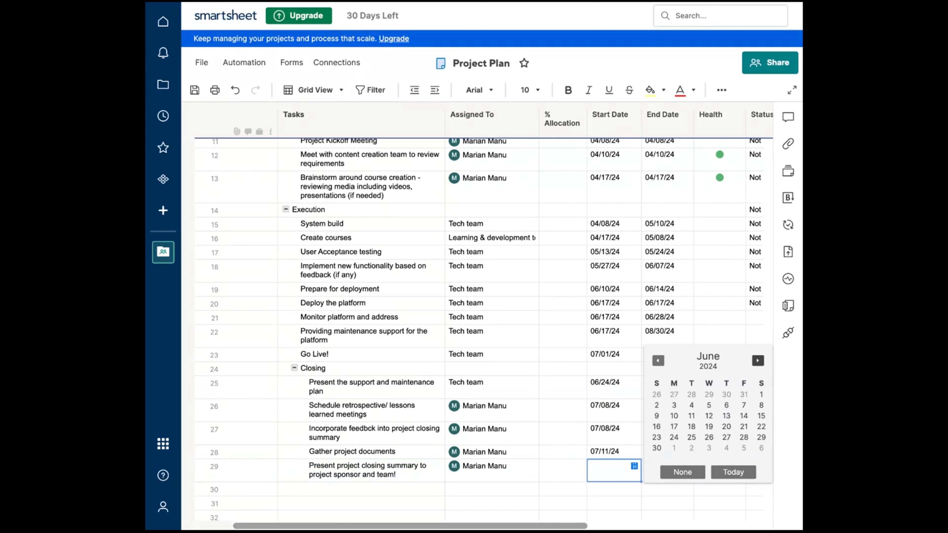
{"action": "left_click", "coordinate": [757, 360]}
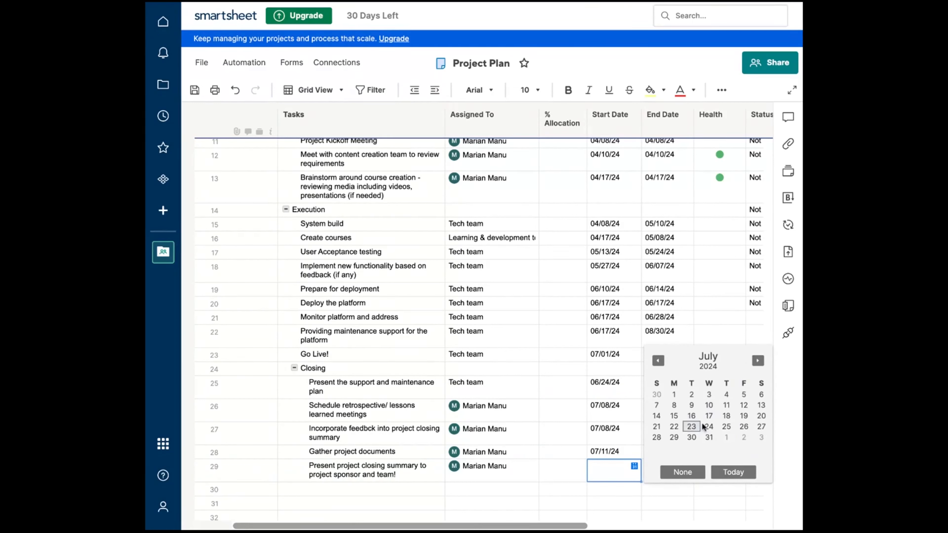
{"action": "left_click", "coordinate": [673, 415]}
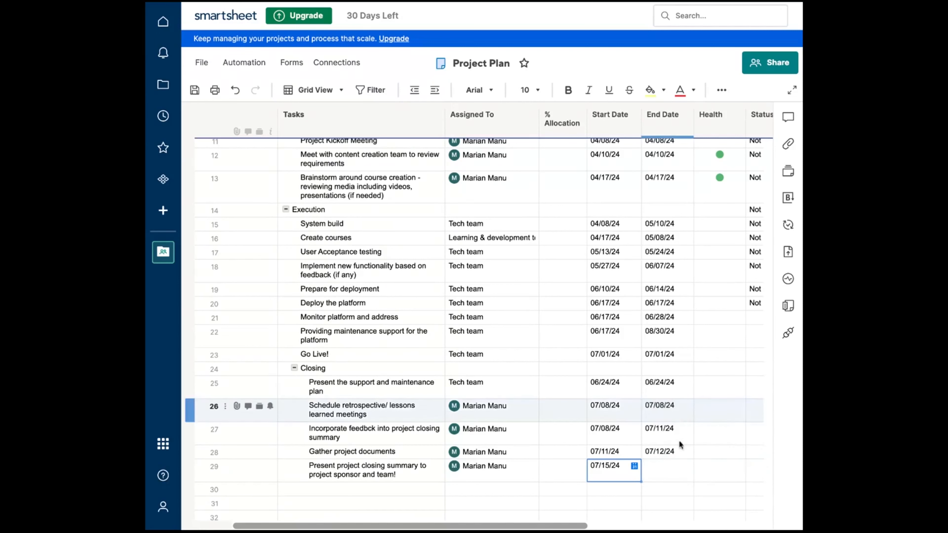
- Set the end date of the "Present project closing summary to project sponsor and team!" task to 07/15/24
{"action": "left_click", "coordinate": [676, 472]}
{"action": "left_click", "coordinate": [687, 466]}
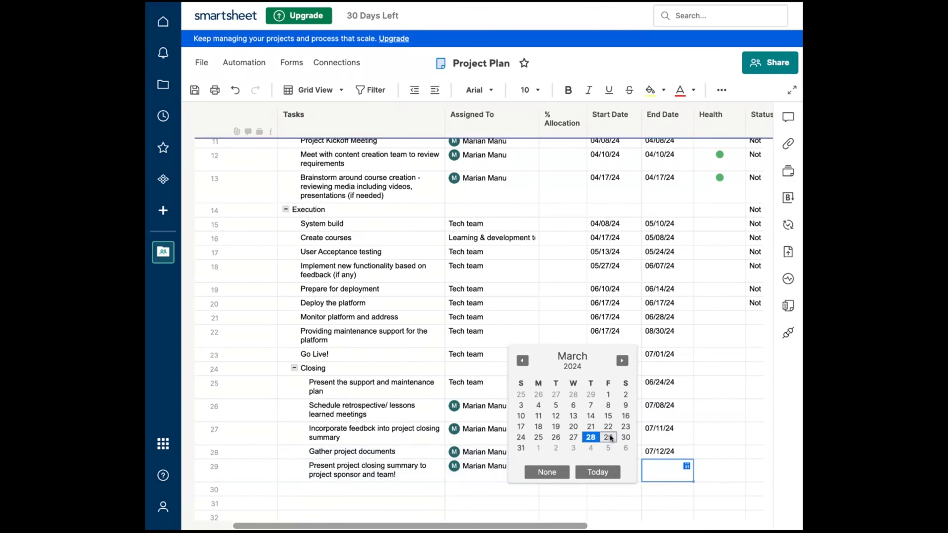
{"action": "left_click", "coordinate": [622, 361]}
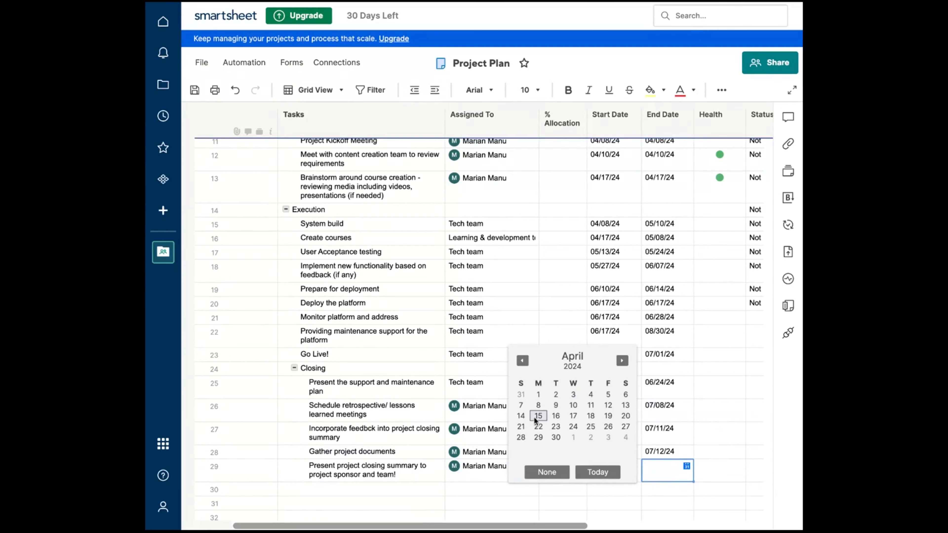
{"action": "left_click", "coordinate": [622, 361]}
{"action": "left_click", "coordinate": [622, 361]}
{"action": "left_click", "coordinate": [622, 361]}
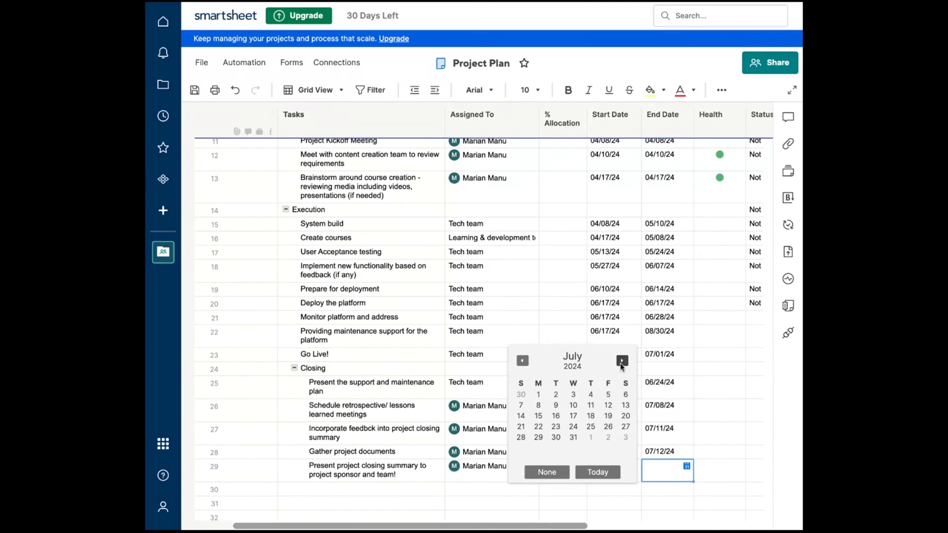
{"action": "left_click", "coordinate": [536, 419]}
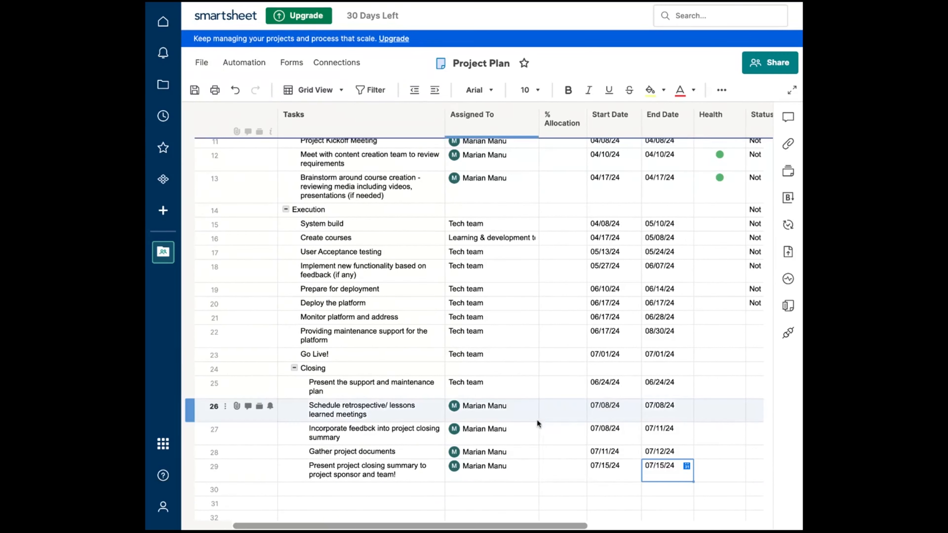
- Enable dependencies in the sheet's project settings, using the Predecessors and Duration columns
{"action": "scroll", "coordinate": [459, 371], "scroll_direction": "up", "scroll_amount": 3}
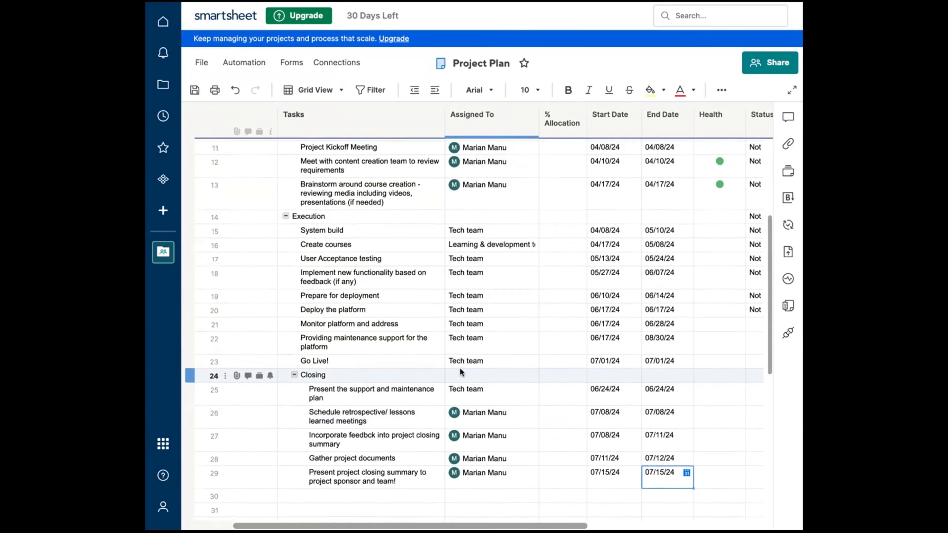
{"action": "scroll", "coordinate": [461, 362], "scroll_direction": "up", "scroll_amount": 1}
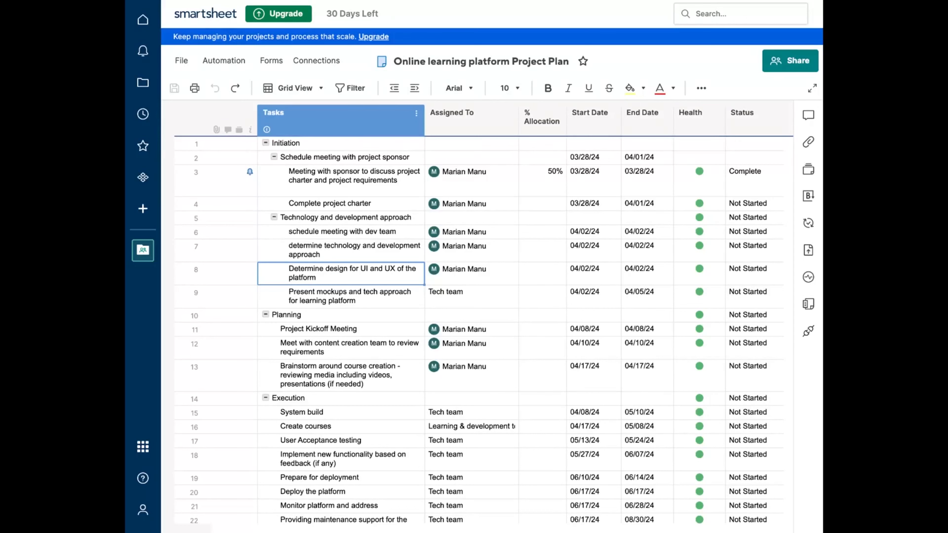
{"action": "left_click", "coordinate": [284, 115]}
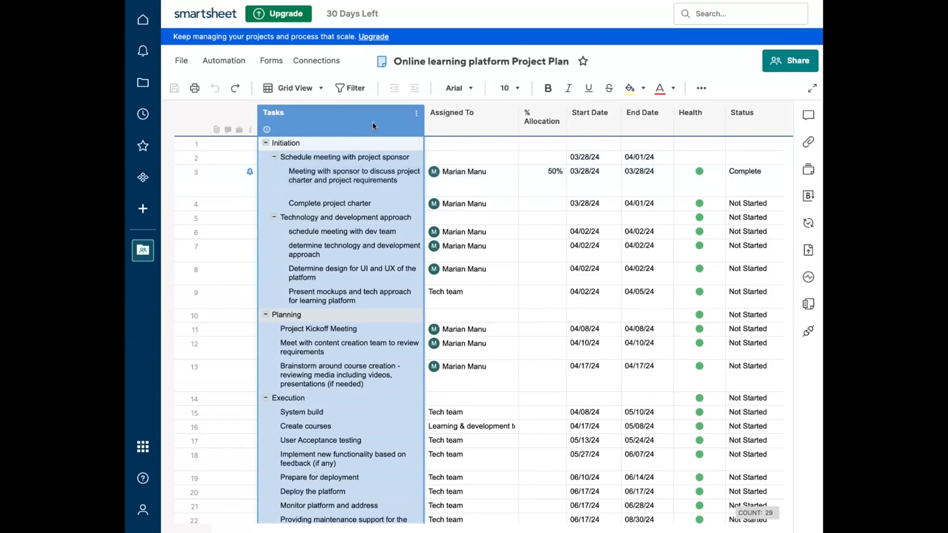
{"action": "right_click", "coordinate": [386, 123]}
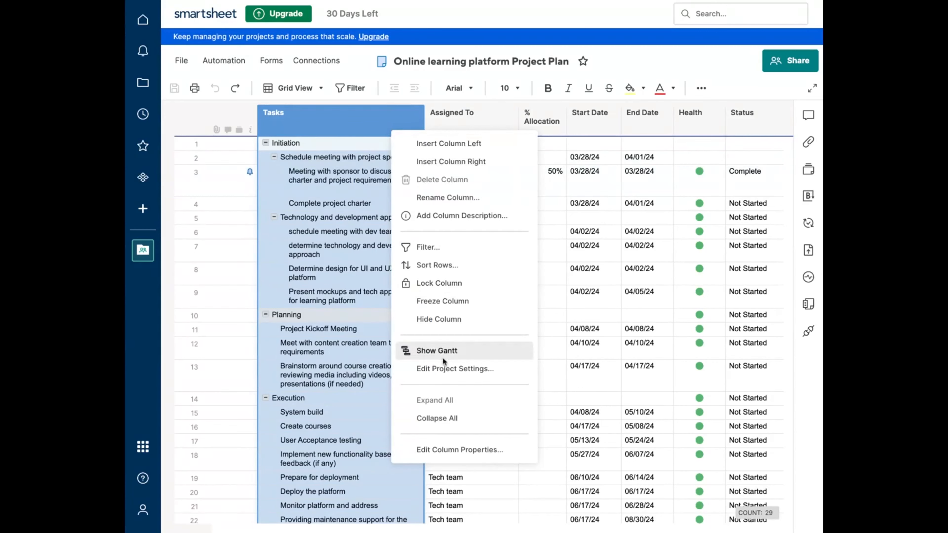
{"action": "left_click", "coordinate": [441, 370]}
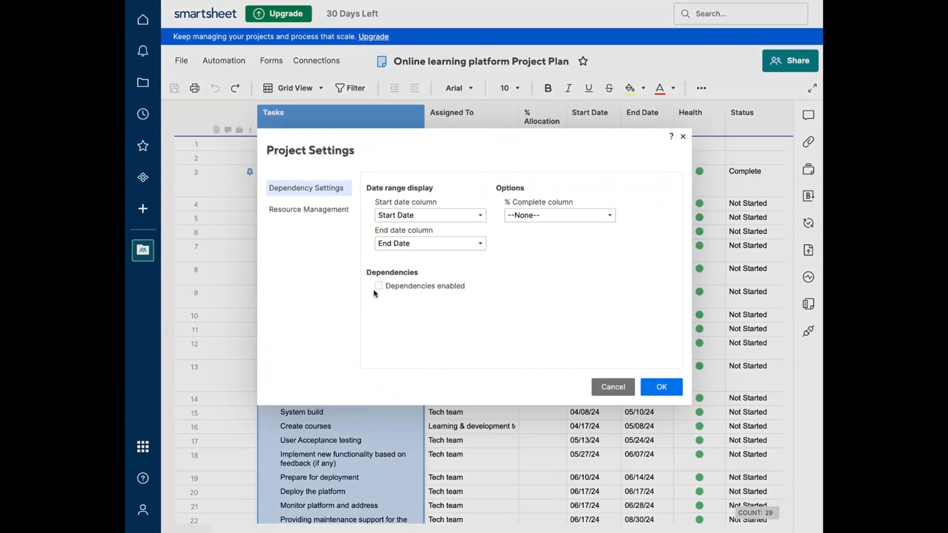
{"action": "left_click", "coordinate": [378, 285]}
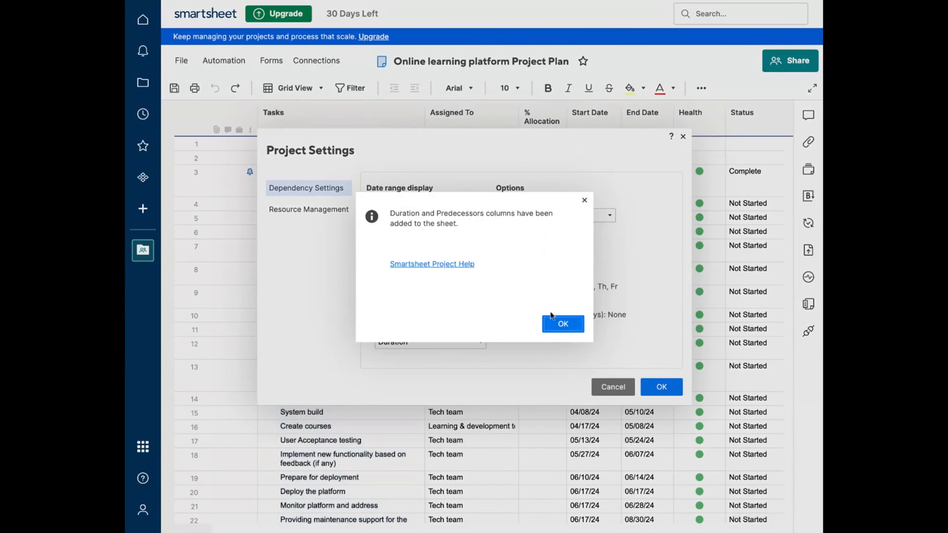
{"action": "left_click", "coordinate": [561, 325]}
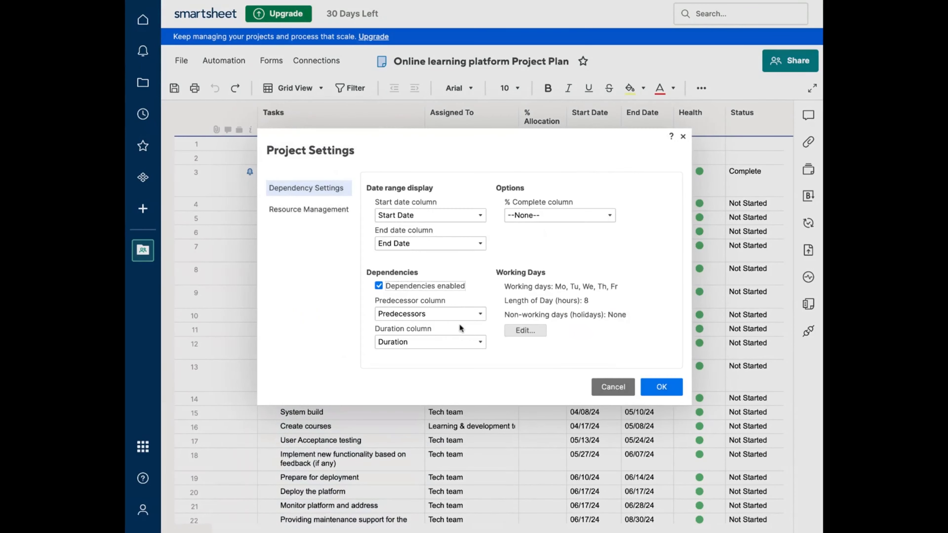
{"action": "left_click", "coordinate": [661, 387]}
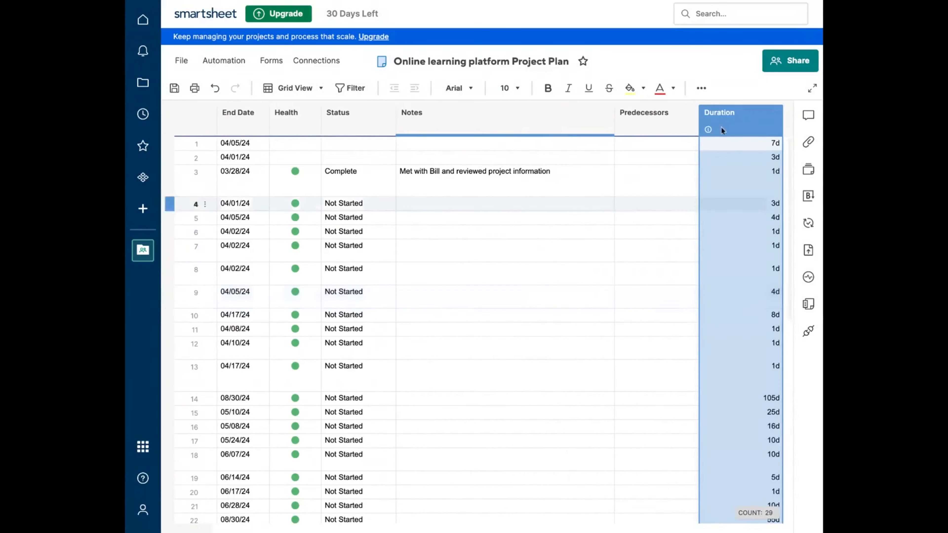
- Move the Predecessors column so that it sits between the End Date and Health columns
{"action": "mouse_move", "coordinate": [663, 114]}
{"action": "left_mouse_down"}
{"action": "mouse_move", "coordinate": [452, 95]}
{"action": "mouse_move", "coordinate": [287, 113]}
{"action": "left_mouse_up"}
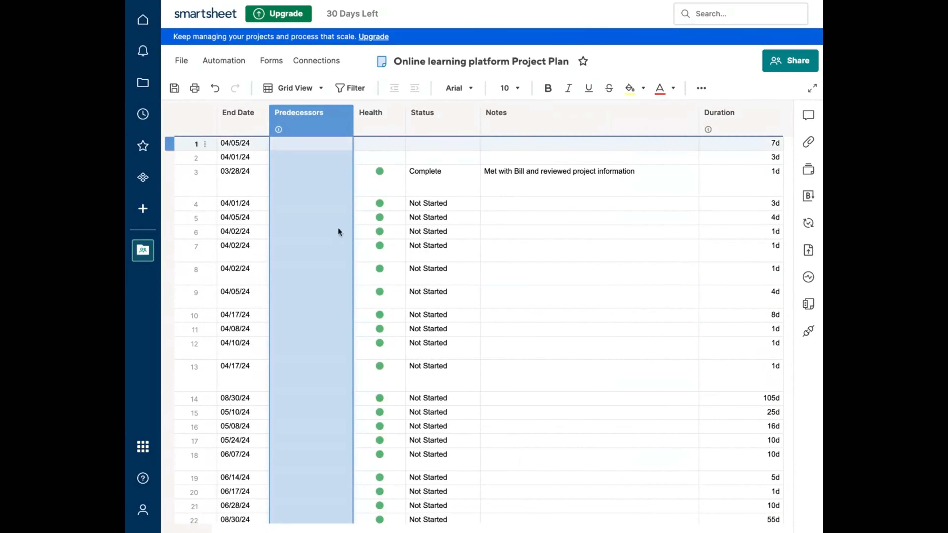
{"action": "scroll", "coordinate": [338, 250], "scroll_direction": "left", "scroll_amount": 10}
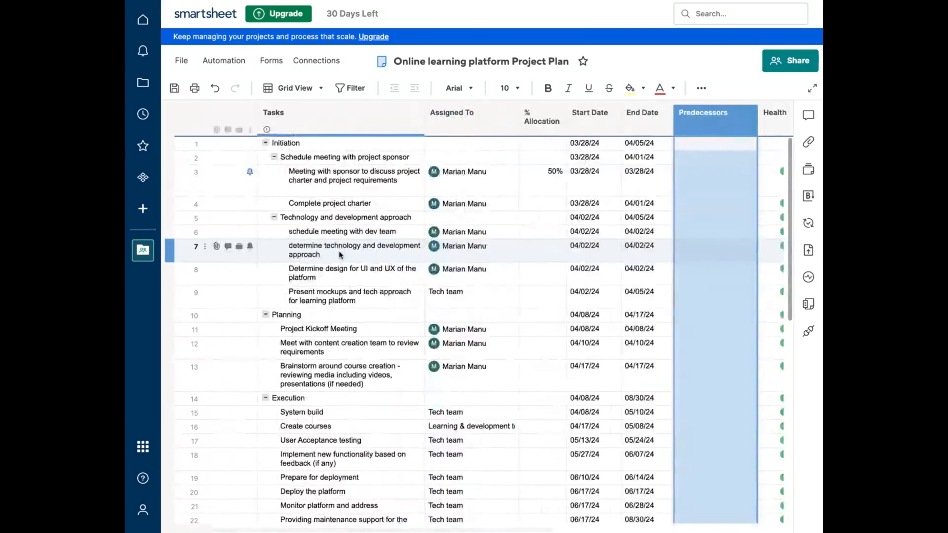
{"action": "scroll", "coordinate": [338, 250], "scroll_direction": "right", "scroll_amount": 1}
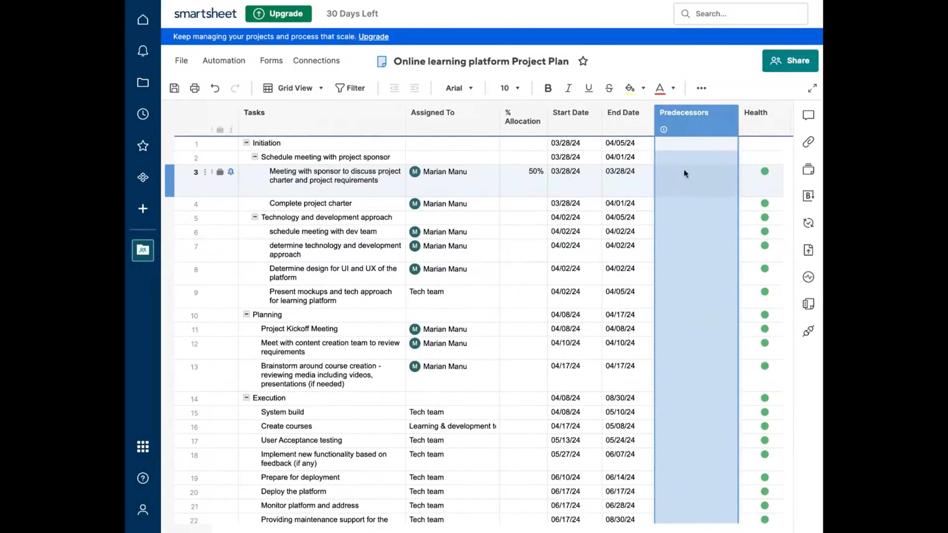
- Try to add row 3, the sponsor meeting, as a Start-to-Finish (SF) predecessor of the "Complete project charter" task
{"action": "left_click", "coordinate": [688, 203]}
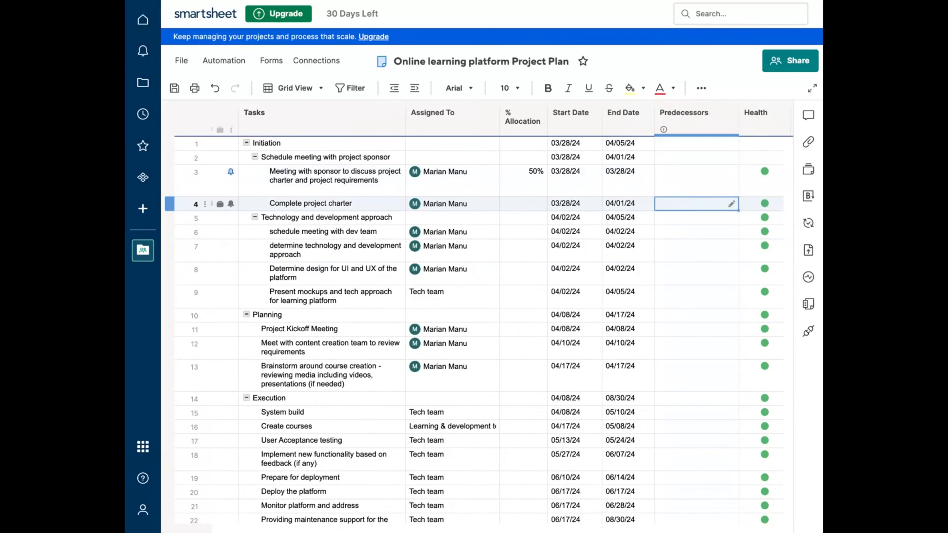
{"action": "left_click", "coordinate": [733, 204]}
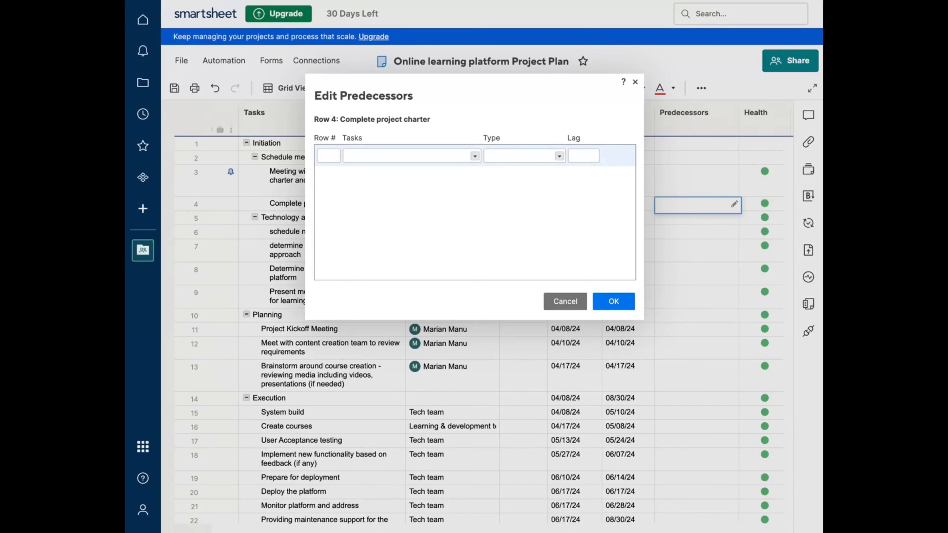
{"action": "type", "text": "3"}
{"action": "left_click", "coordinate": [474, 156]}
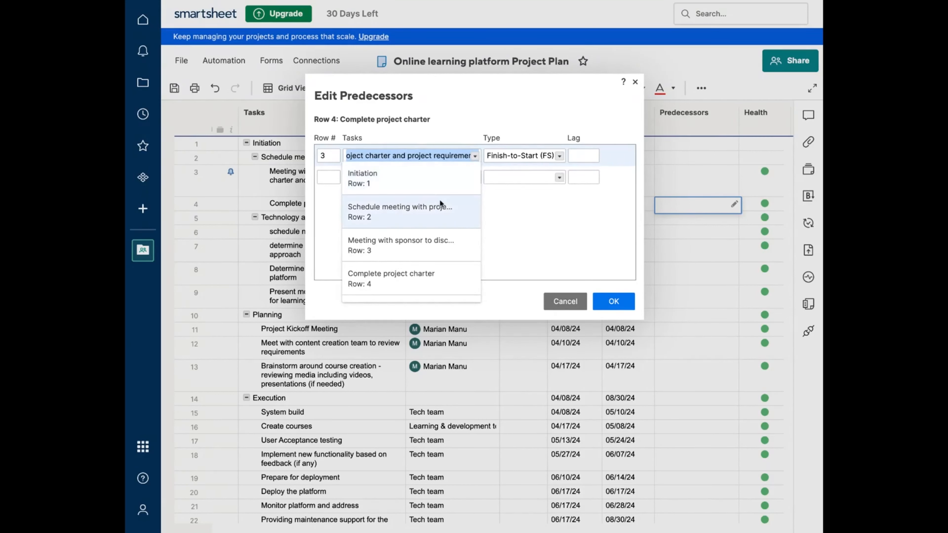
{"action": "left_click", "coordinate": [428, 249]}
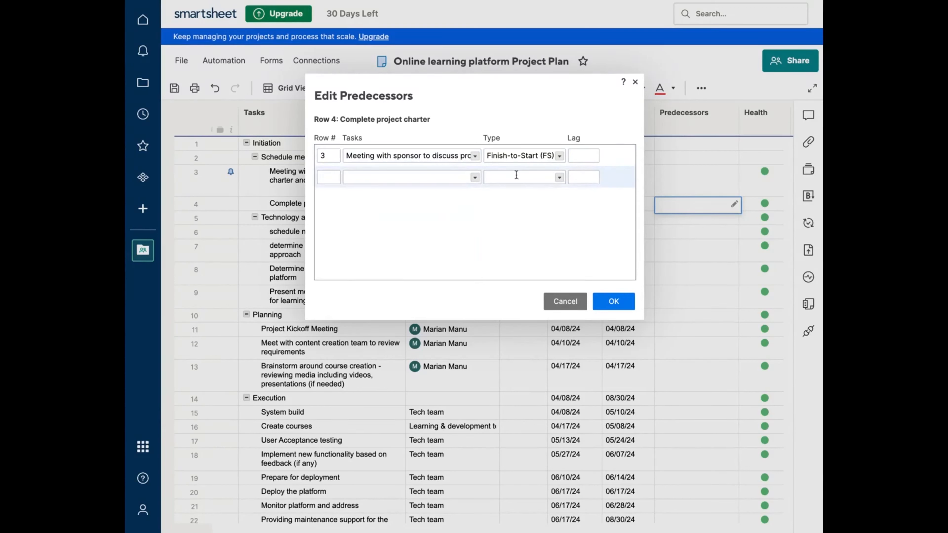
{"action": "left_click", "coordinate": [559, 155]}
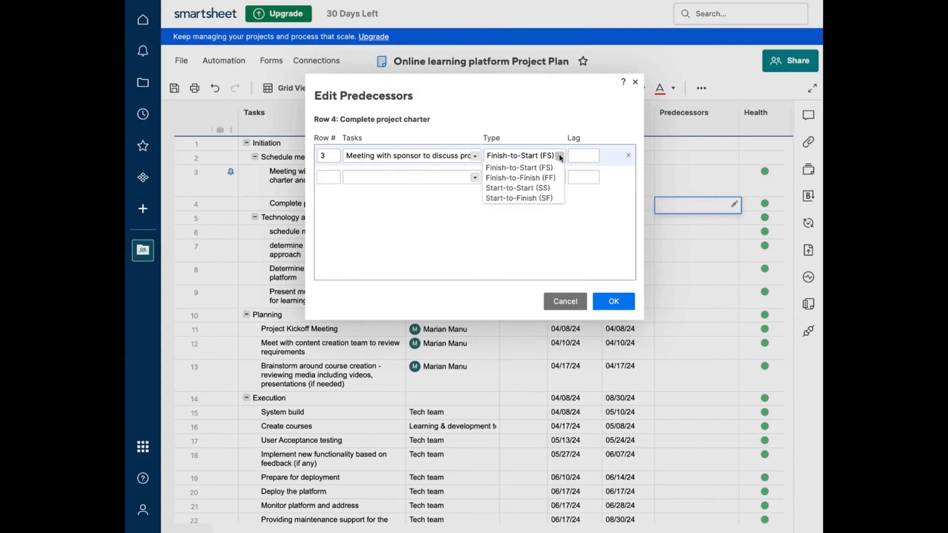
{"action": "left_click", "coordinate": [525, 196]}
{"action": "left_click", "coordinate": [585, 154]}
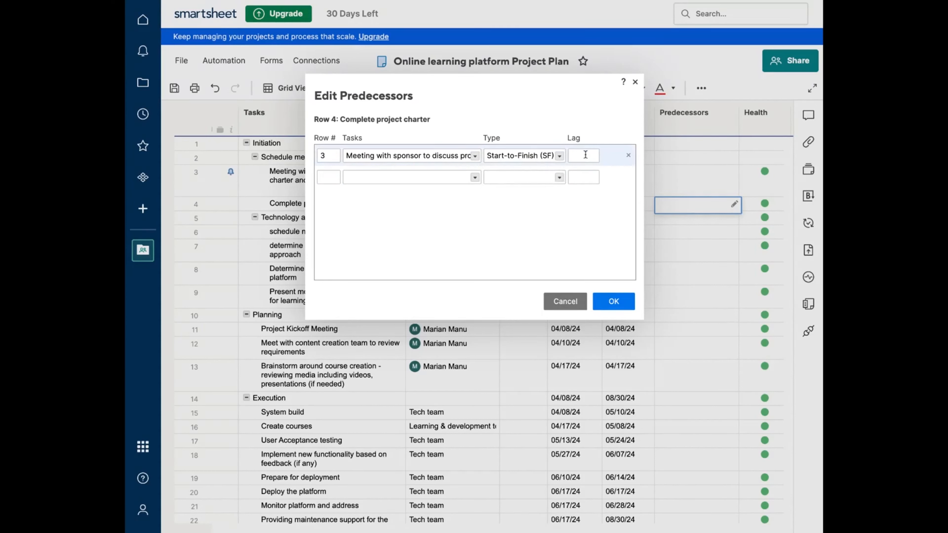
{"action": "left_click", "coordinate": [613, 302]}
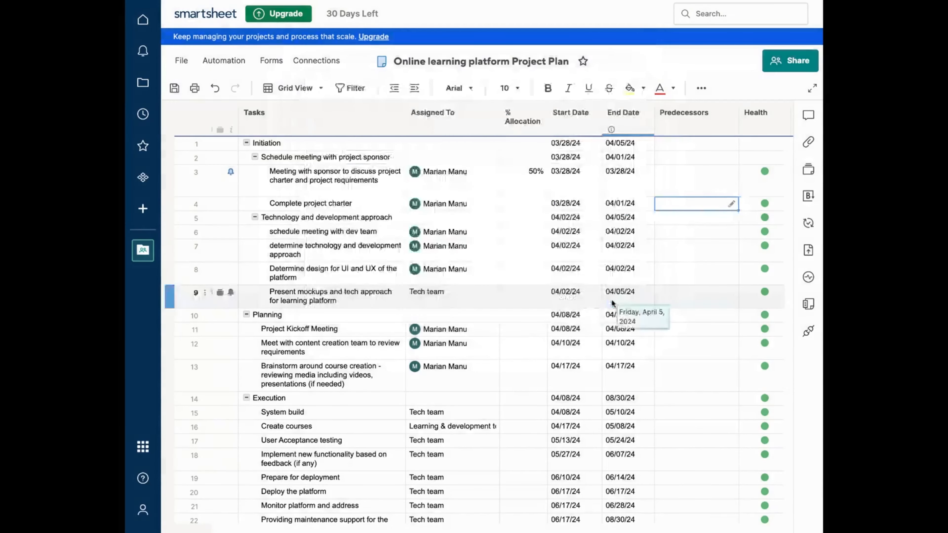
- Add row 3, the sponsor meeting, as a Finish-to-Start (FS) predecessor of the "Complete project charter" task with a lag of 1 day
{"action": "left_click", "coordinate": [680, 241]}
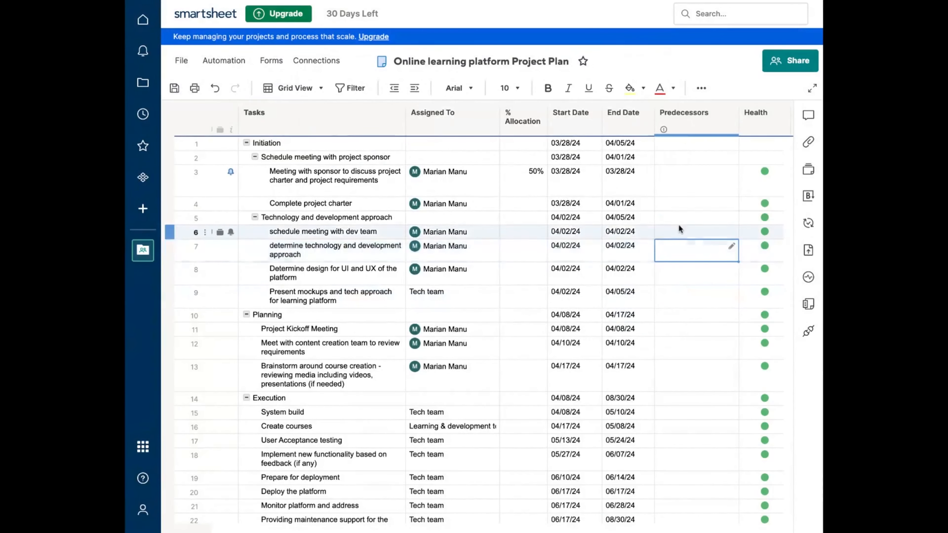
{"action": "left_click", "coordinate": [679, 205]}
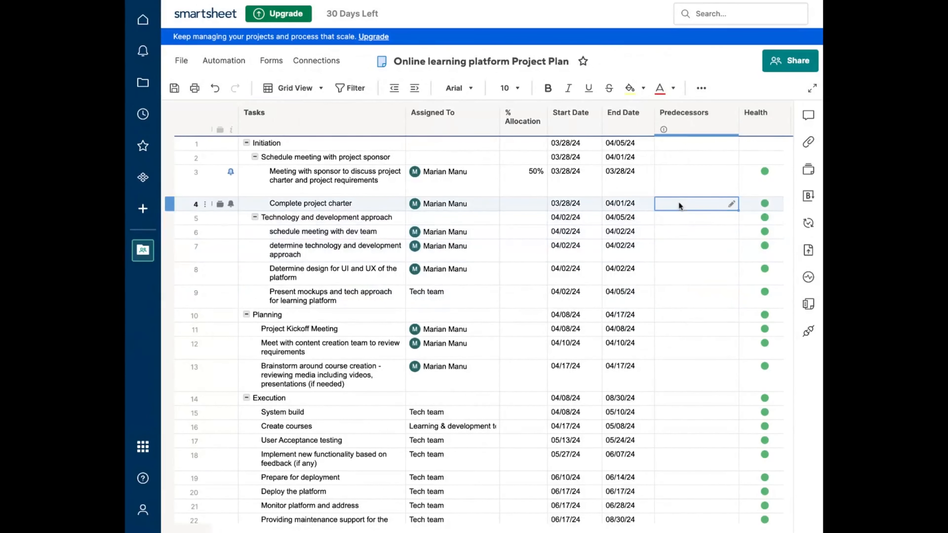
{"action": "left_click", "coordinate": [731, 204]}
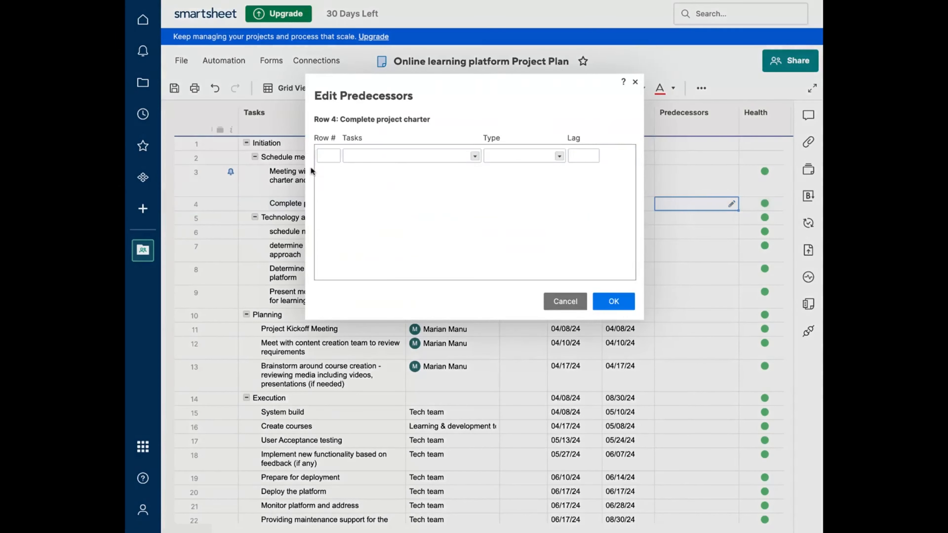
{"action": "type", "text": "4"}
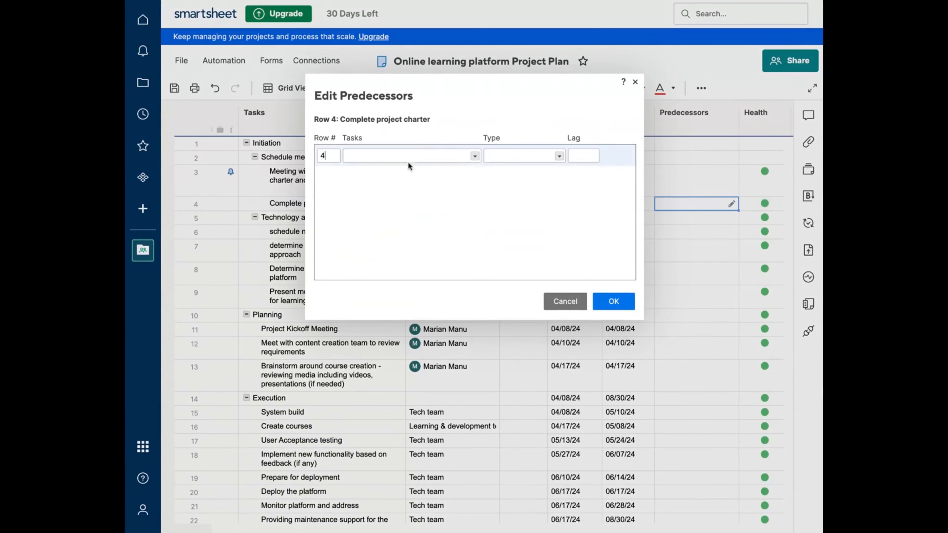
{"action": "key", "text": "Tab"}
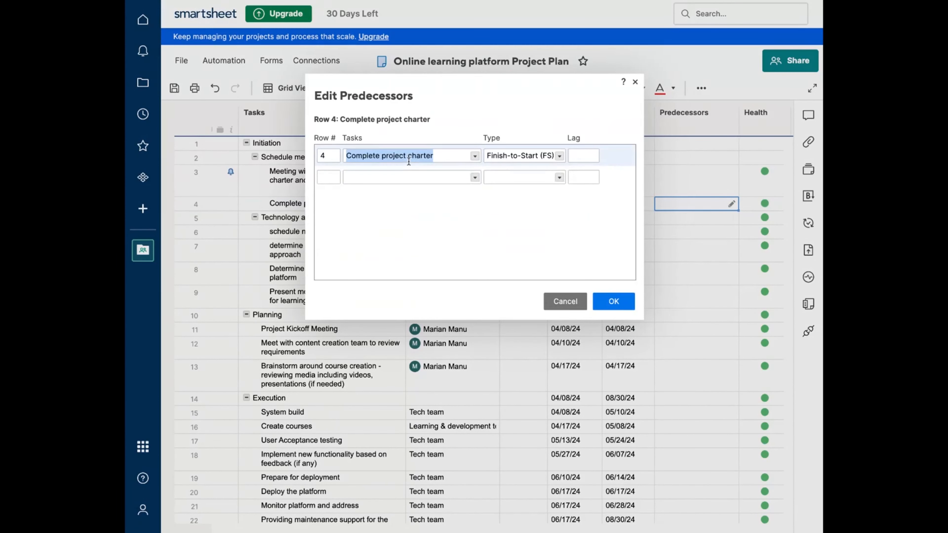
{"action": "left_click", "coordinate": [475, 156]}
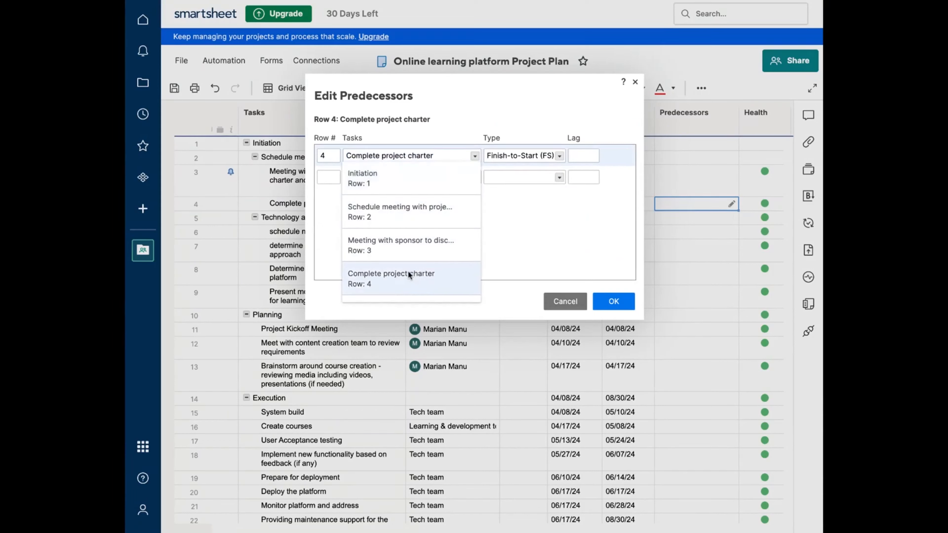
{"action": "scroll", "coordinate": [408, 271], "scroll_direction": "down", "scroll_amount": 1}
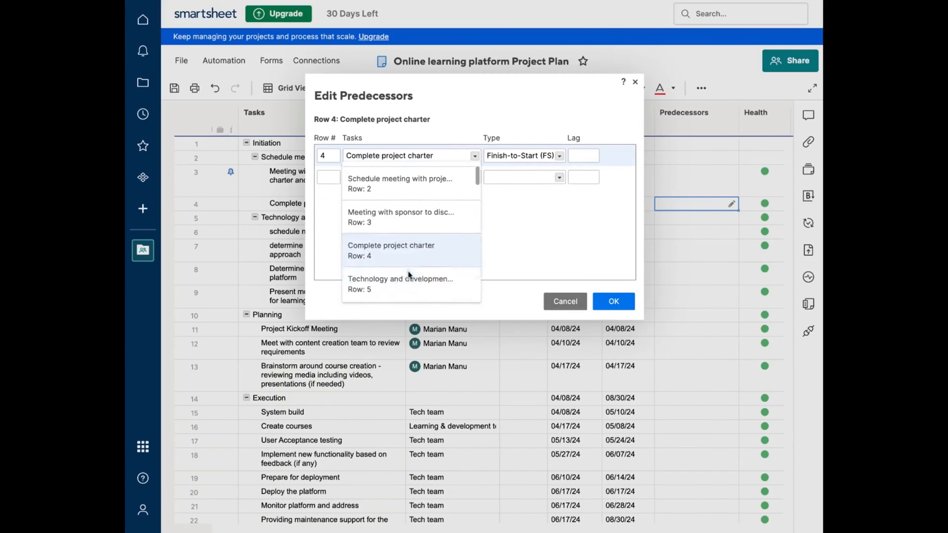
{"action": "left_click", "coordinate": [401, 216]}
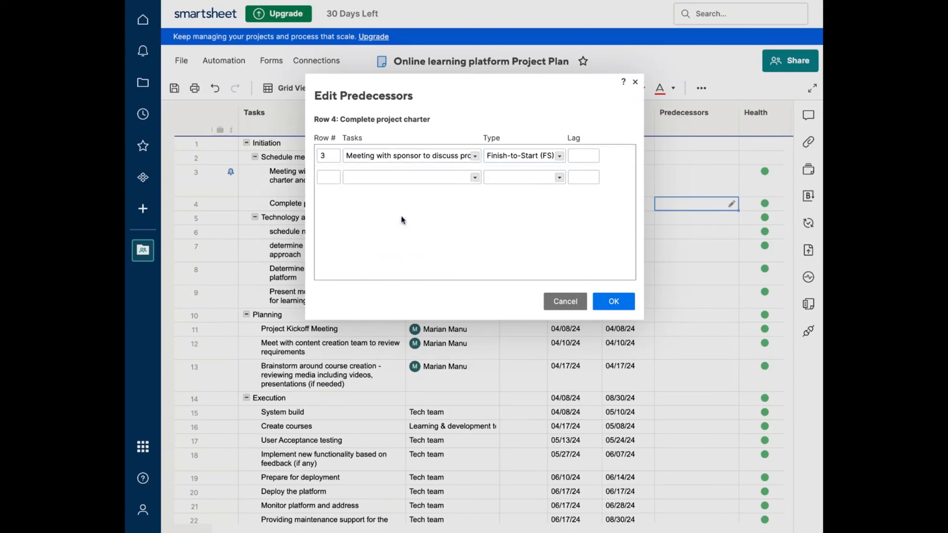
{"action": "left_click", "coordinate": [558, 156]}
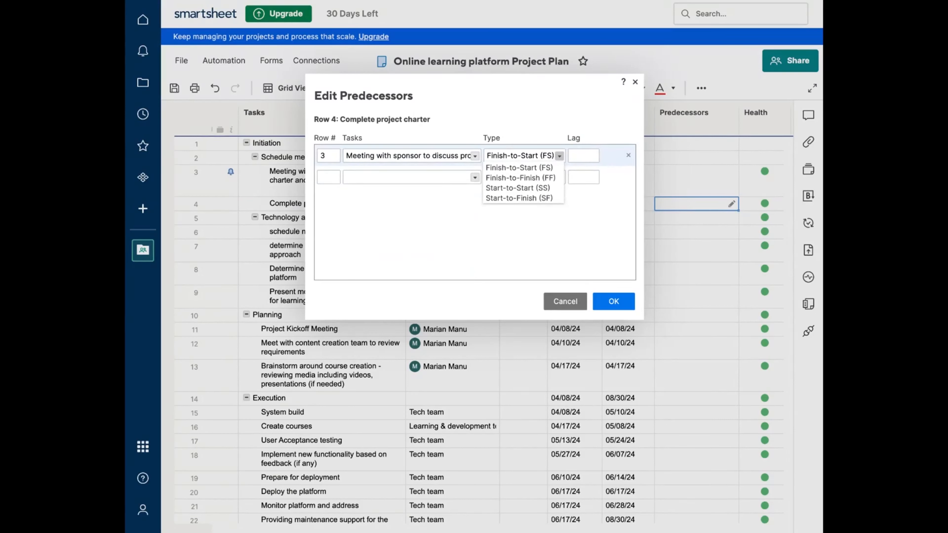
{"action": "left_click", "coordinate": [581, 158]}
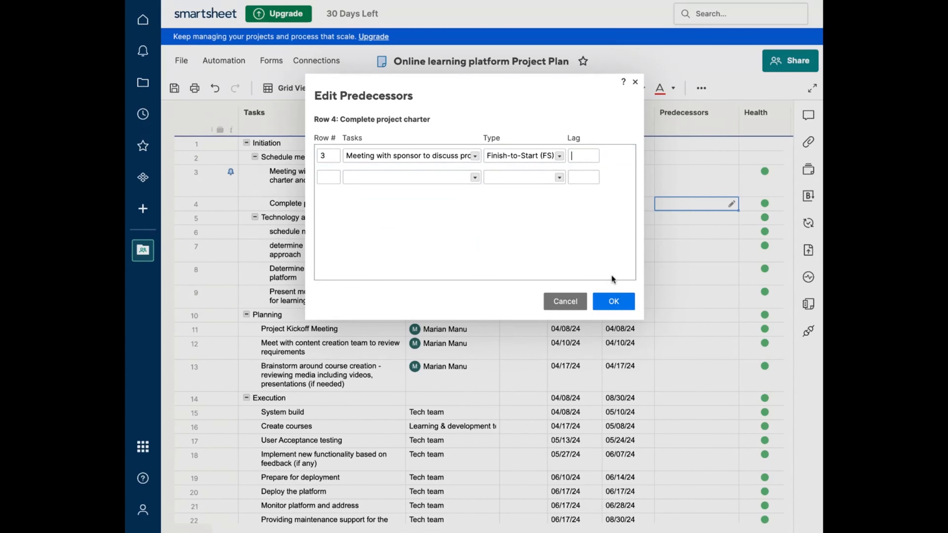
{"action": "type", "text": "1"}
{"action": "left_click", "coordinate": [615, 301]}
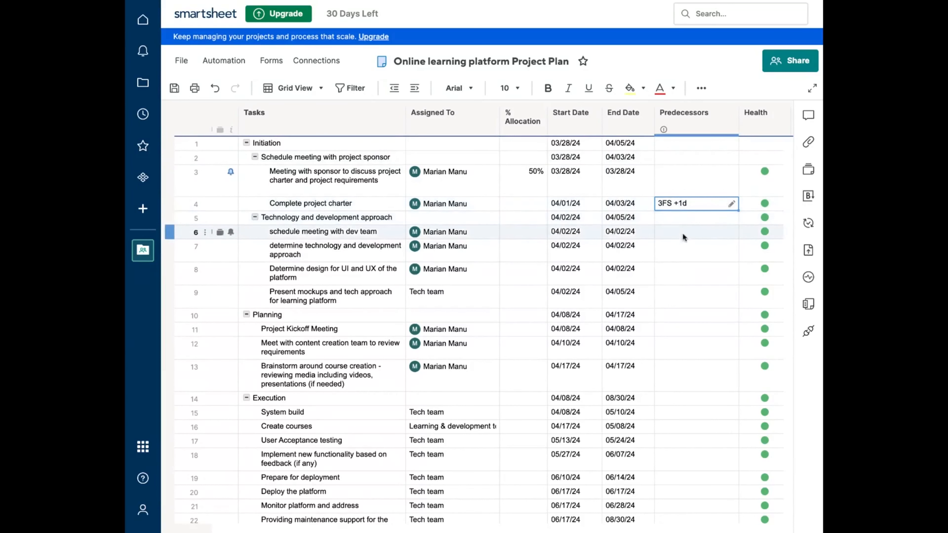
- Leave the project plan for the workspace's contents, saving the changes to the sheet
{"action": "left_click", "coordinate": [682, 223]}
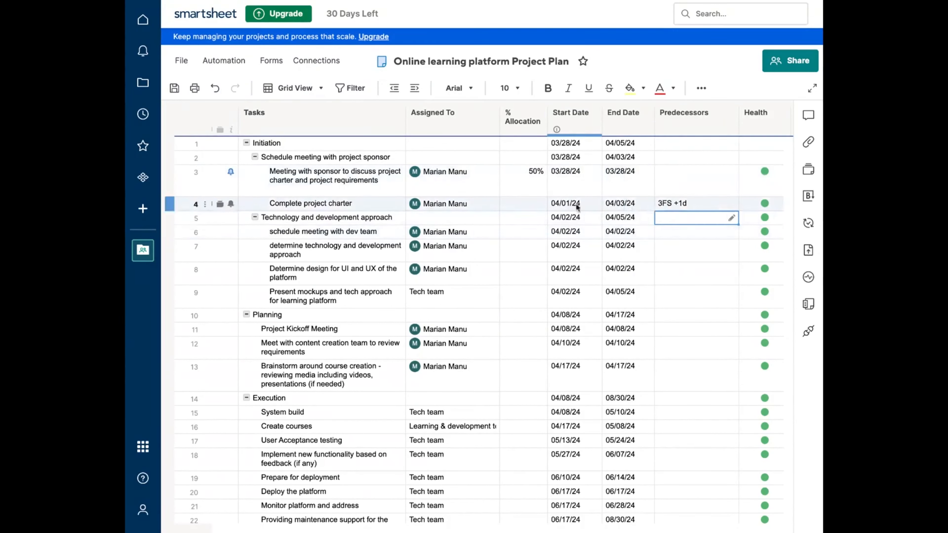
{"action": "left_click", "coordinate": [709, 288]}
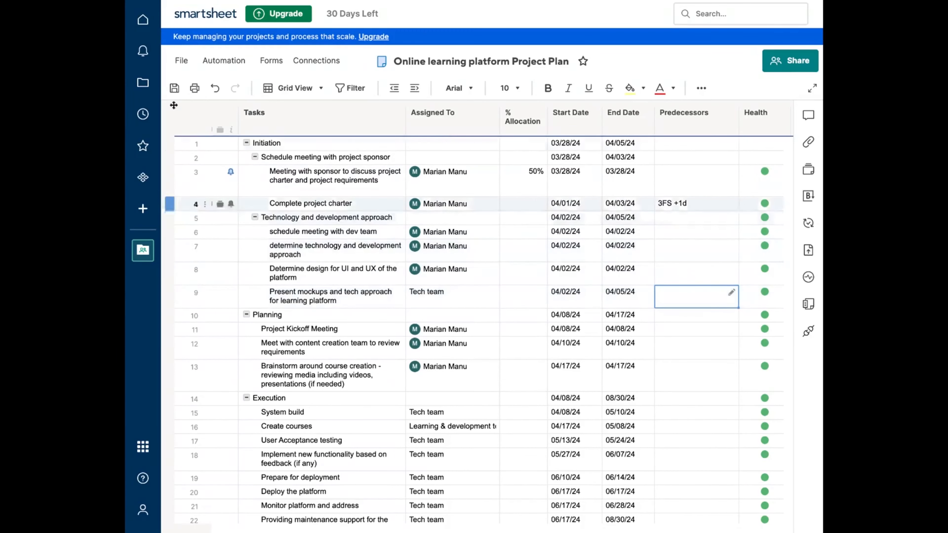
{"action": "left_click", "coordinate": [143, 84]}
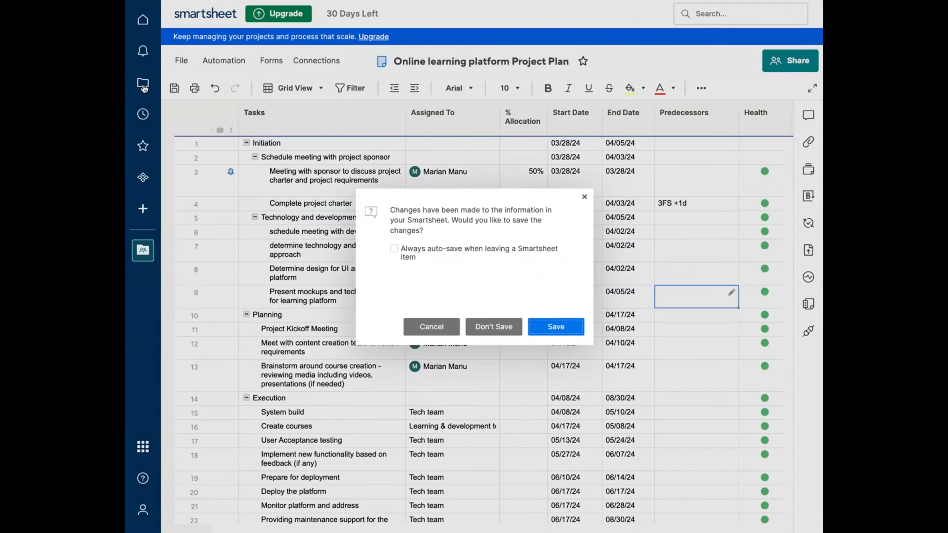
{"action": "left_click", "coordinate": [559, 329]}
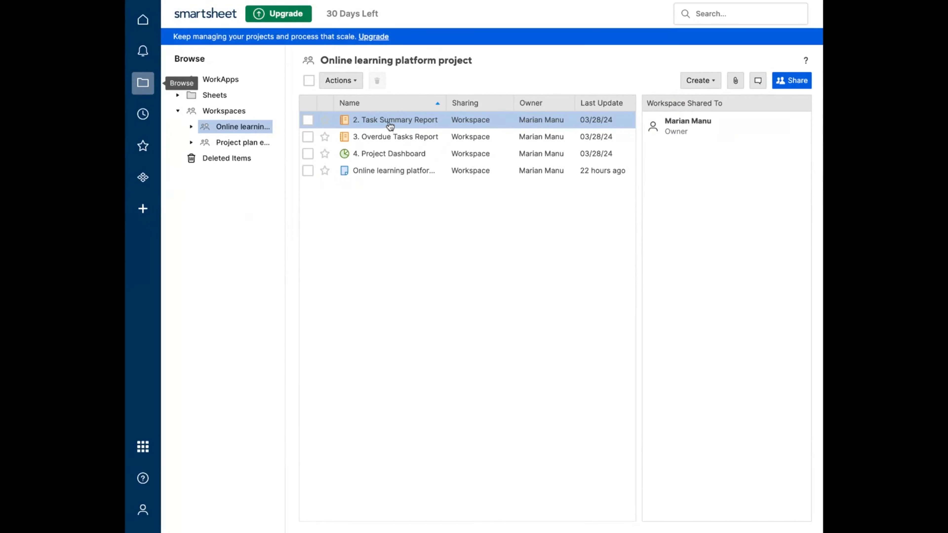
- Review the Project Dashboard, Overdue Tasks Report and Task Summary Report, and return to the workspace's contents
{"action": "left_click", "coordinate": [382, 155]}
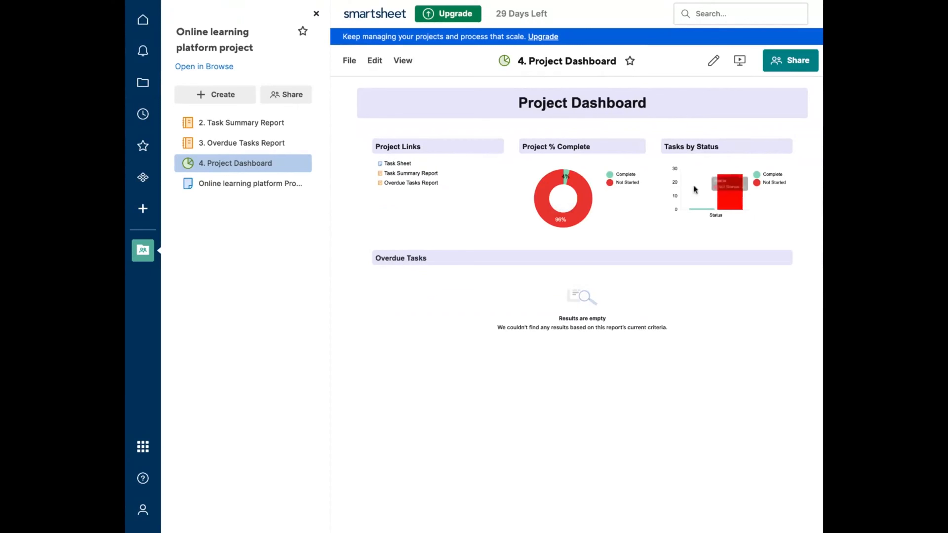
{"action": "mouse_move", "coordinate": [549, 220]}
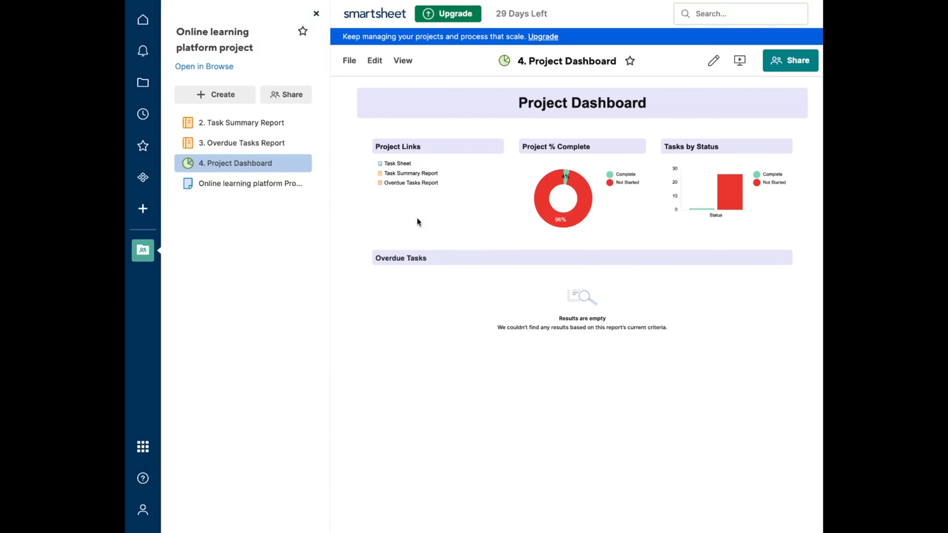
{"action": "left_click", "coordinate": [239, 144]}
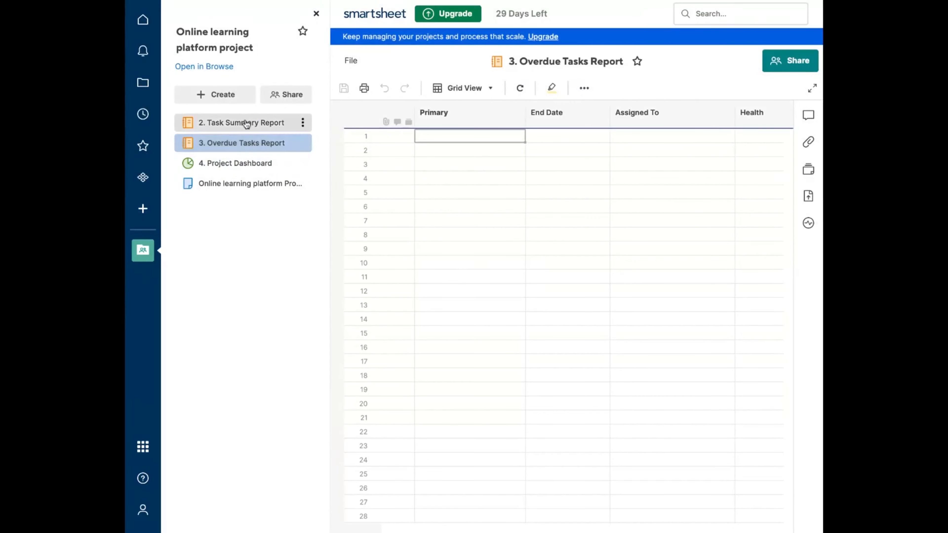
{"action": "left_click", "coordinate": [245, 123]}
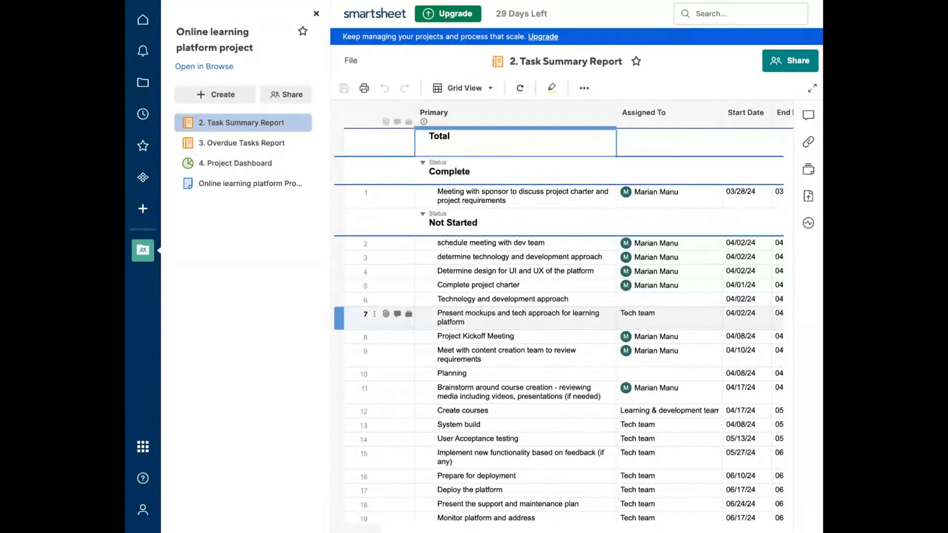
{"action": "scroll", "coordinate": [347, 336], "scroll_direction": "down", "scroll_amount": 5}
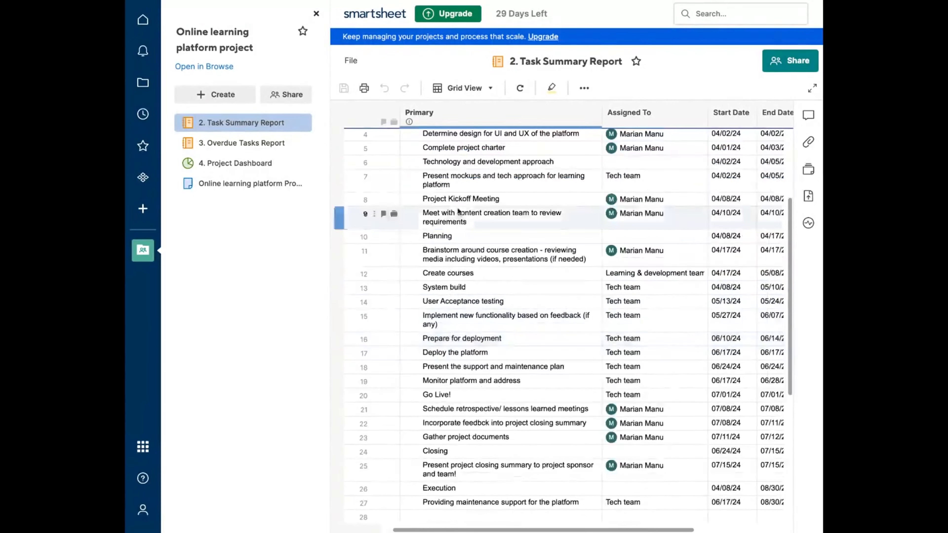
{"action": "left_click", "coordinate": [146, 89]}
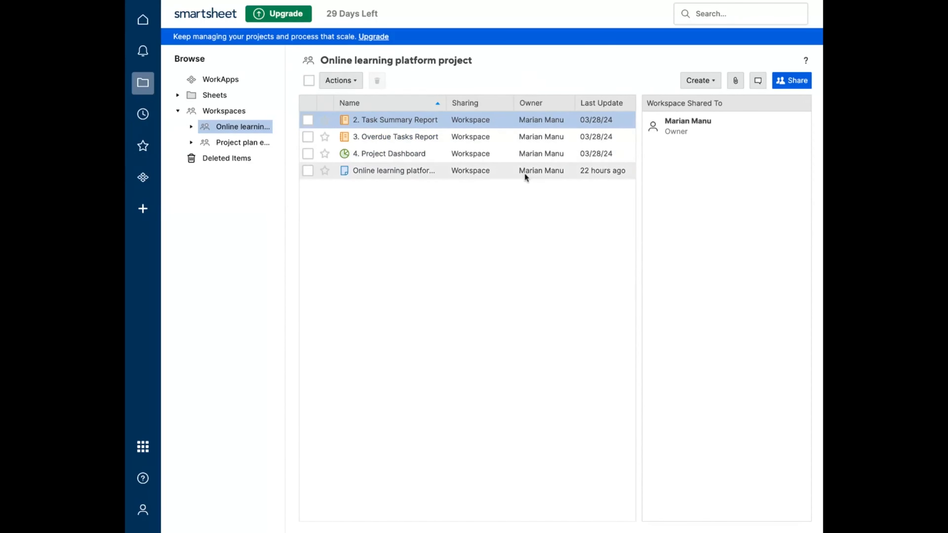
{"action": "left_click", "coordinate": [696, 82]}
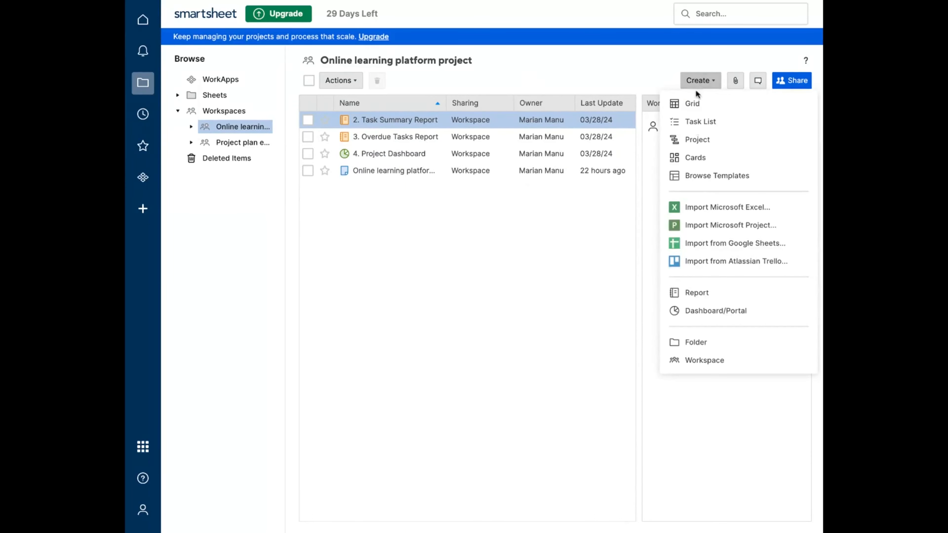
{"action": "left_click", "coordinate": [705, 107]}
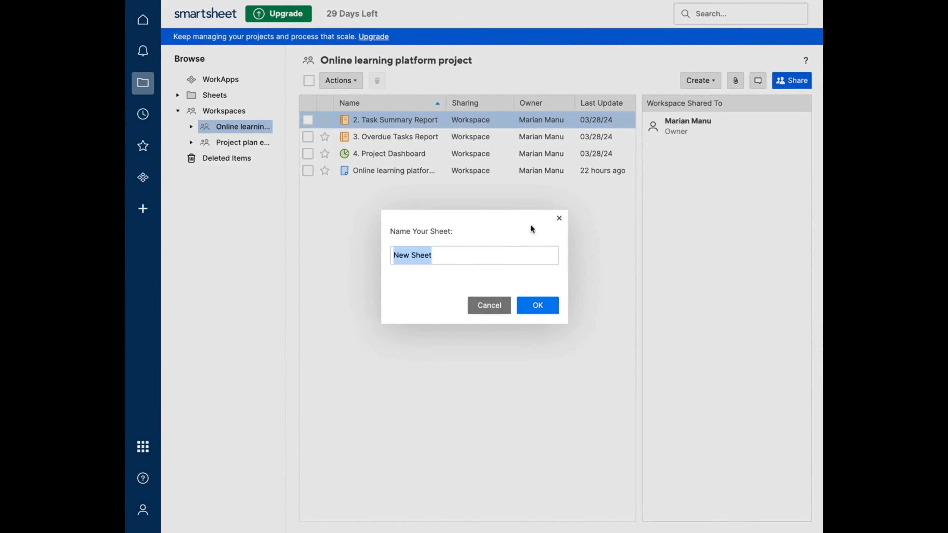
{"action": "type", "text": "RA"}
{"action": "key", "text": "BackSpace"}
{"action": "key", "text": "BackSpace"}
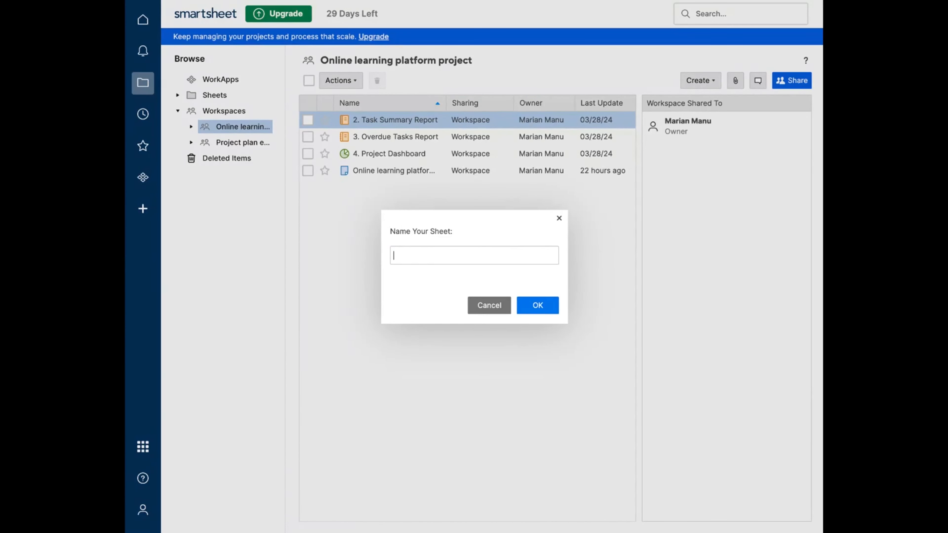
{"action": "type", "text": "Onlin e Ee"}
{"action": "left_click", "coordinate": [499, 304]}
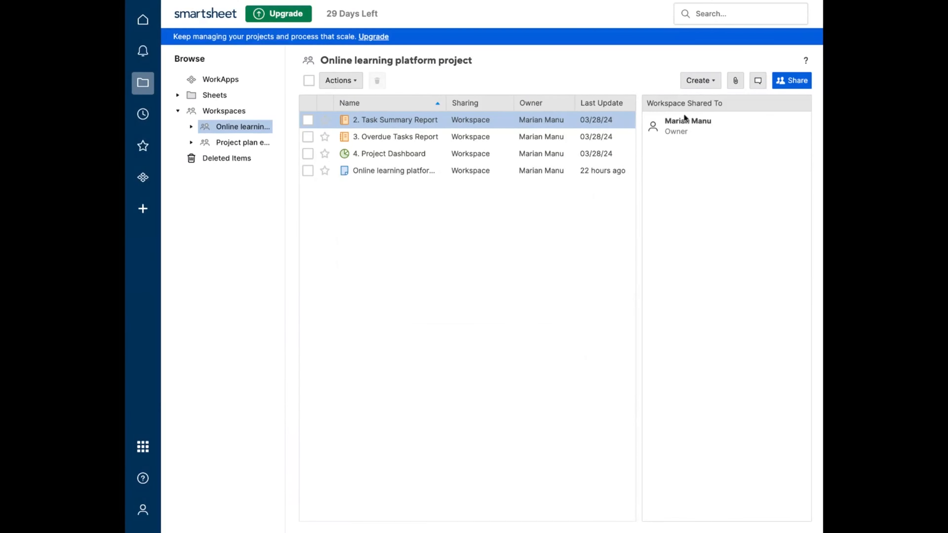
- Create a task list sheet named "Online learning platform RAID Log" in the workspace and widen the Name column of the contents list
{"action": "left_click", "coordinate": [707, 85]}
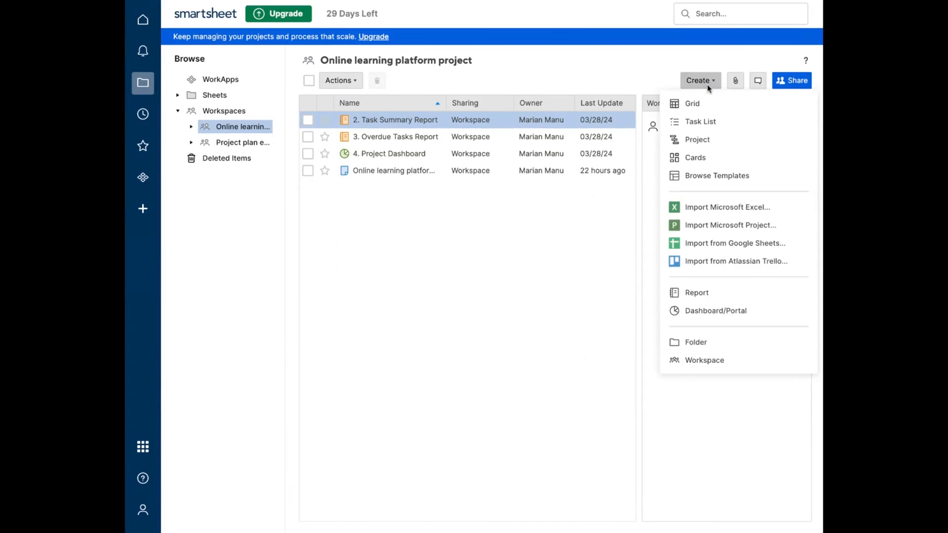
{"action": "left_click", "coordinate": [695, 124]}
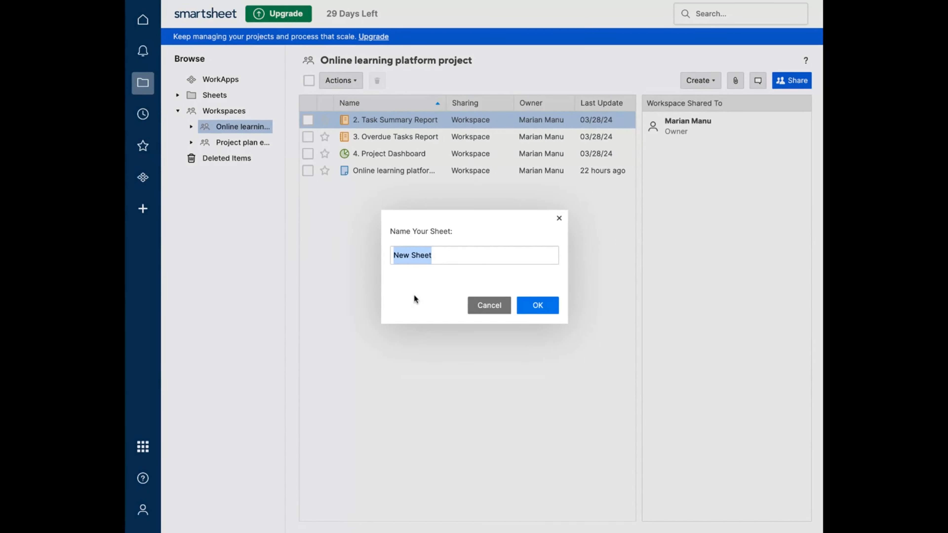
{"action": "type", "text": "Online le"}
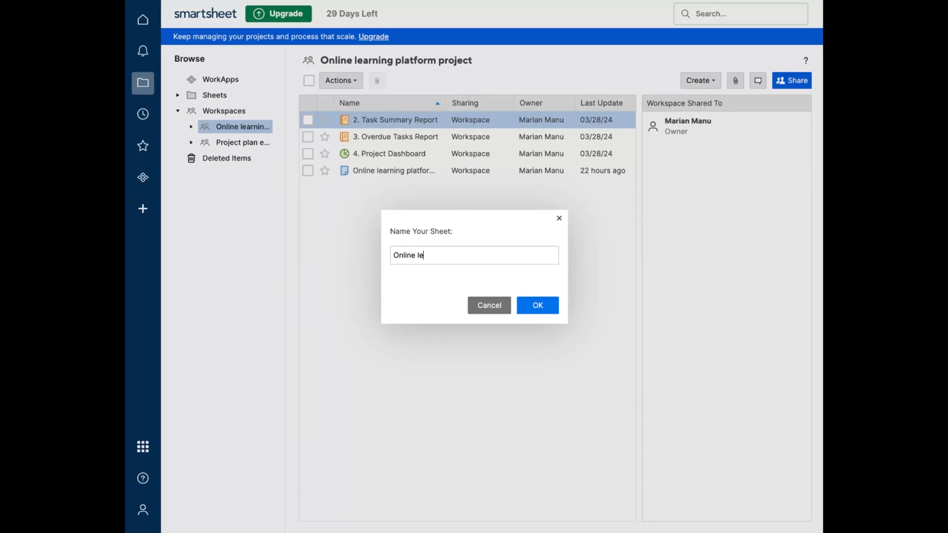
{"action": "type", "text": "arning platform RAI D Log"}
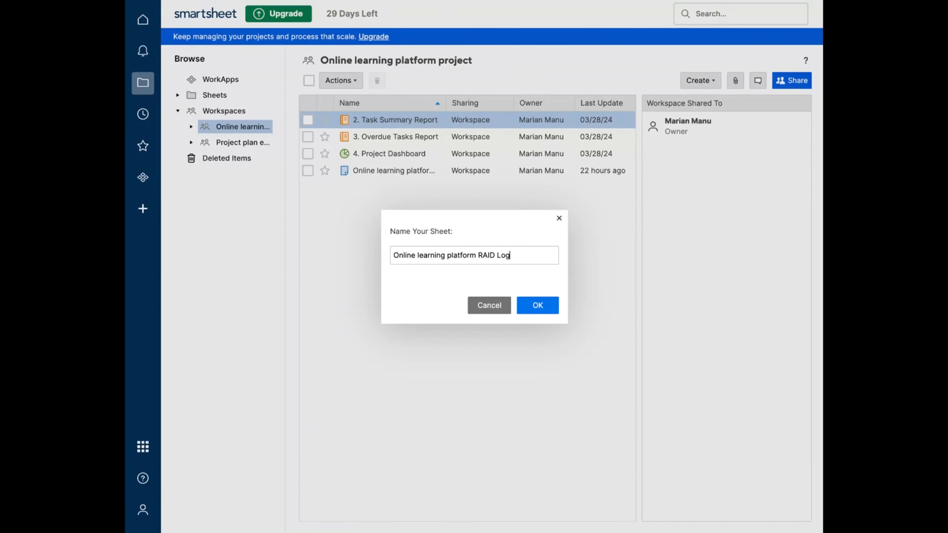
{"action": "left_click", "coordinate": [544, 307]}
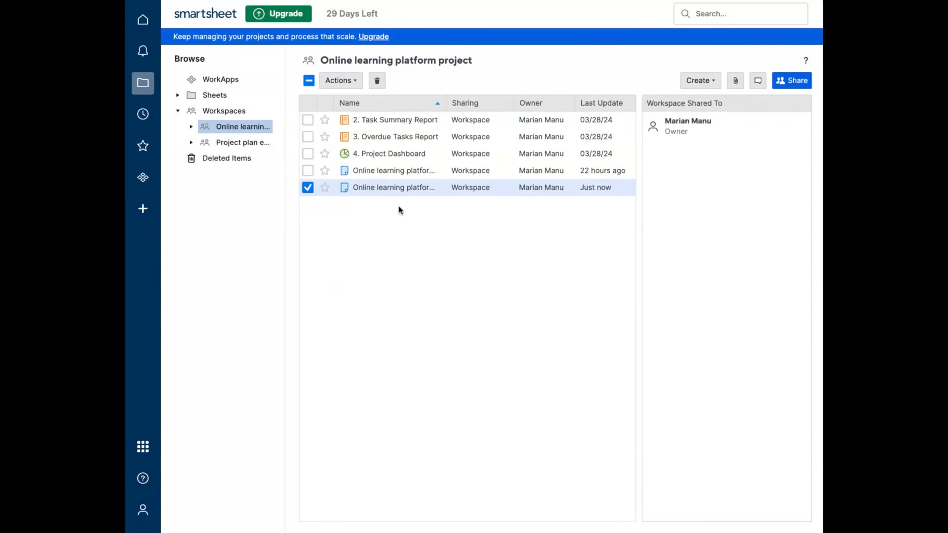
{"action": "left_click_drag", "start_coordinate": [444, 106], "coordinate": [514, 106]}
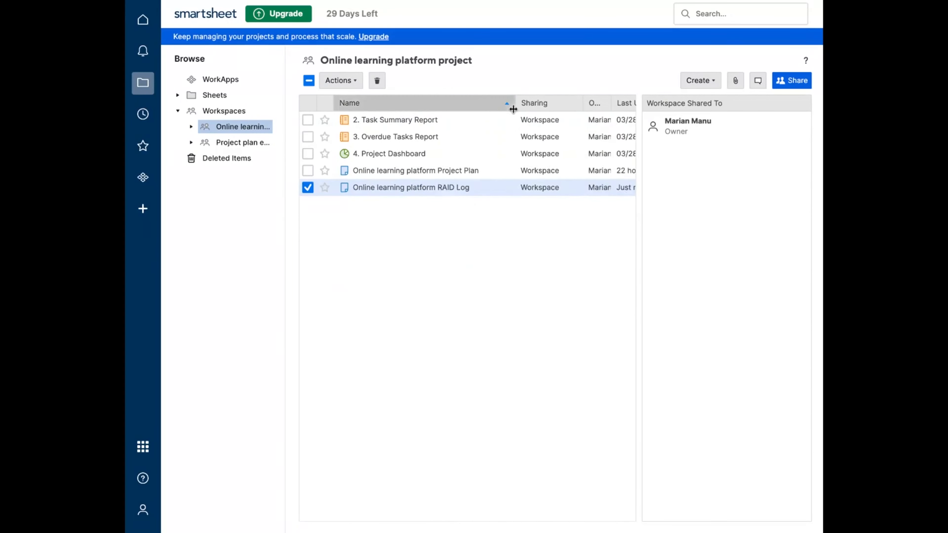
- Open the Online learning platform RAID Log sheet and rename its Task Name primary column as Category
{"action": "left_click", "coordinate": [388, 188]}
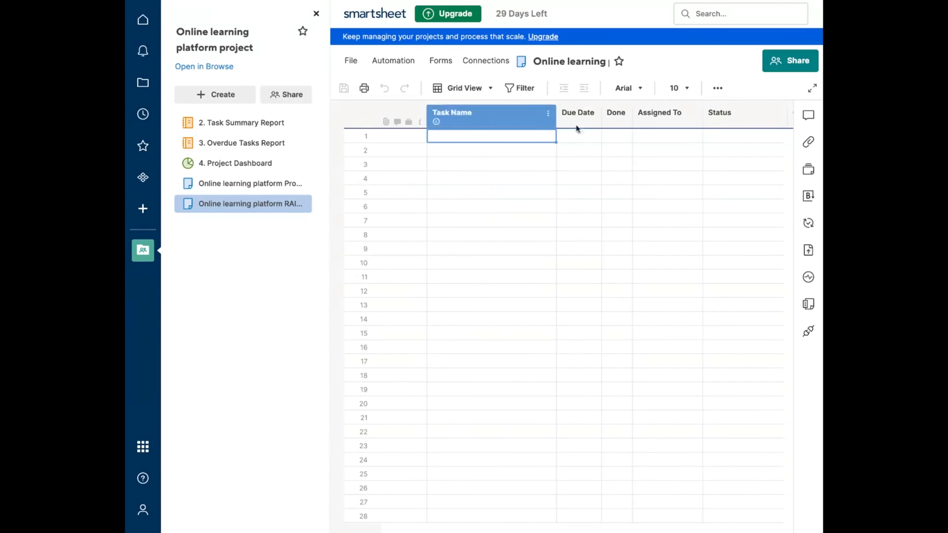
{"action": "scroll", "coordinate": [672, 169], "scroll_direction": "right", "scroll_amount": 4}
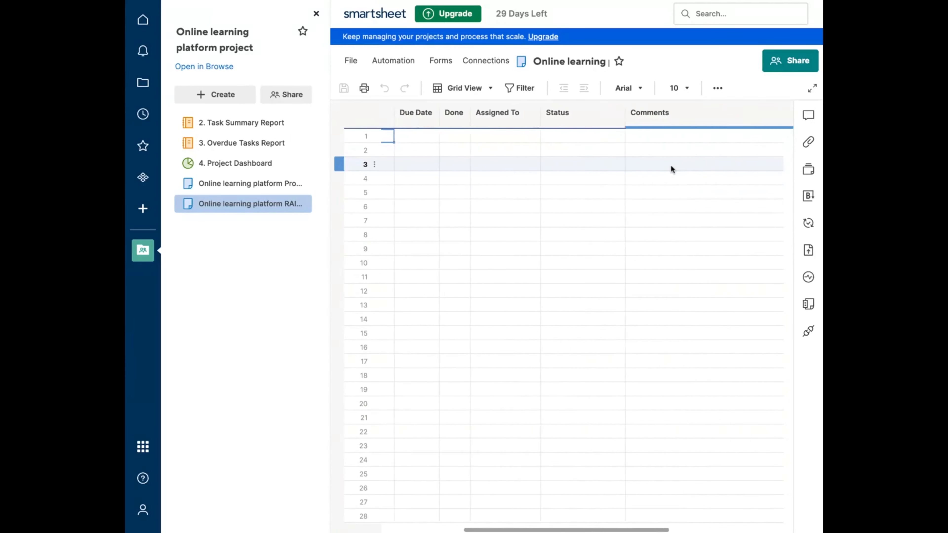
{"action": "scroll", "coordinate": [672, 169], "scroll_direction": "down", "scroll_amount": 1}
{"action": "scroll", "coordinate": [671, 169], "scroll_direction": "left", "scroll_amount": 5}
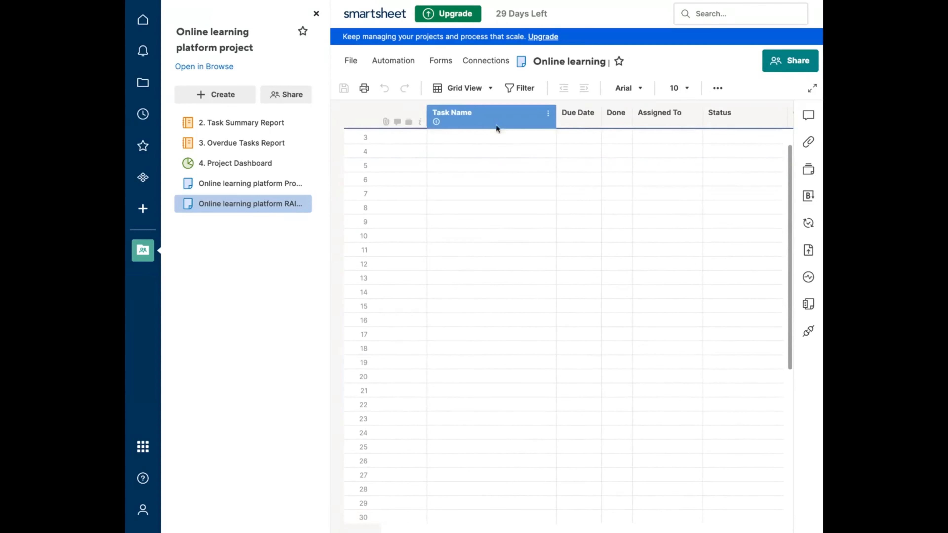
{"action": "double_click", "coordinate": [491, 119]}
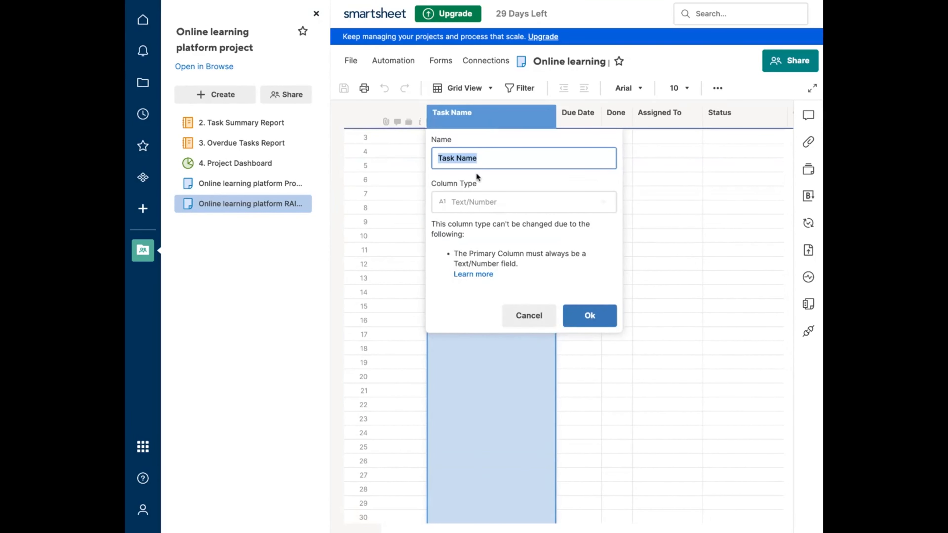
{"action": "type", "text": "Category"}
{"action": "left_click", "coordinate": [523, 204]}
{"action": "left_click", "coordinate": [597, 317]}
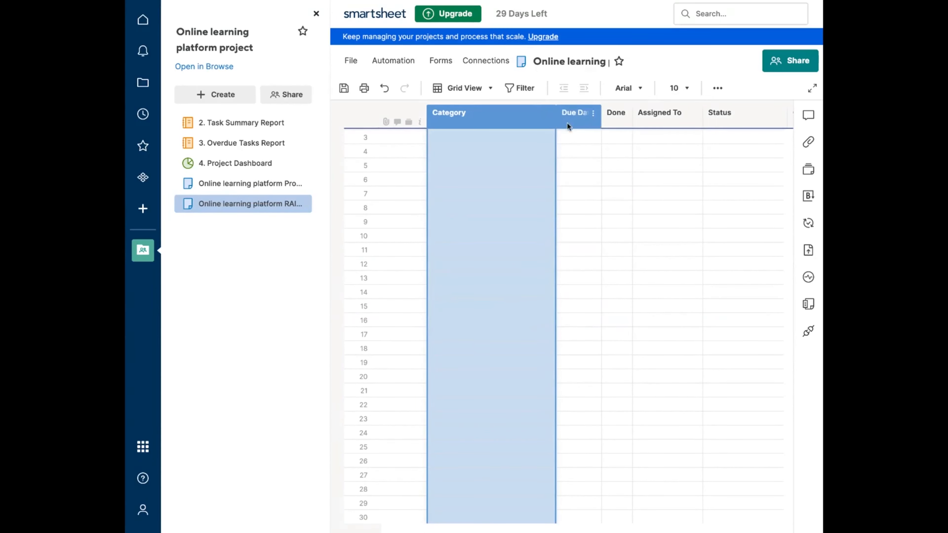
- Rename the Due Date column as Date and widen the Done column
{"action": "double_click", "coordinate": [574, 120]}
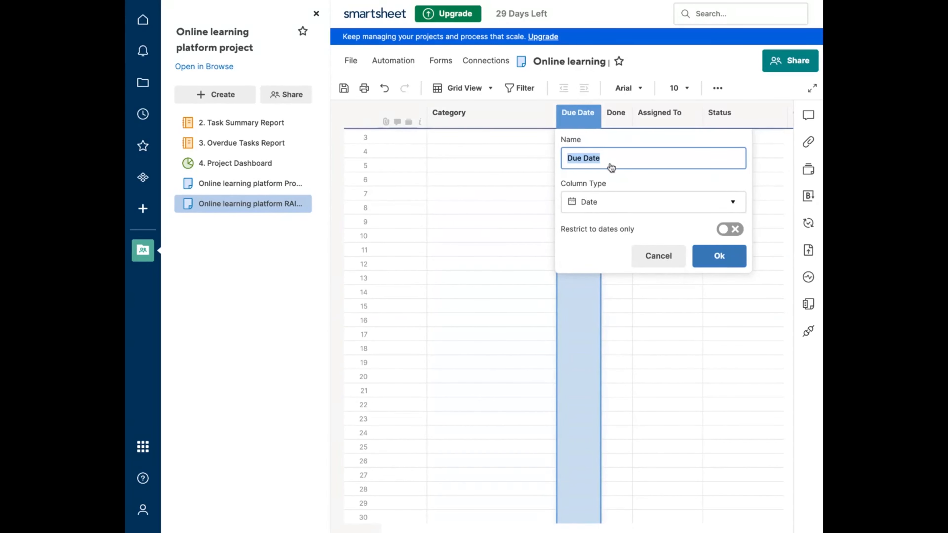
{"action": "left_click", "coordinate": [590, 161]}
{"action": "key", "text": "BackSpace"}
{"action": "key", "text": "BackSpace"}
{"action": "key", "text": "BackSpace"}
{"action": "key", "text": "BackSpace"}
{"action": "left_click", "coordinate": [709, 255]}
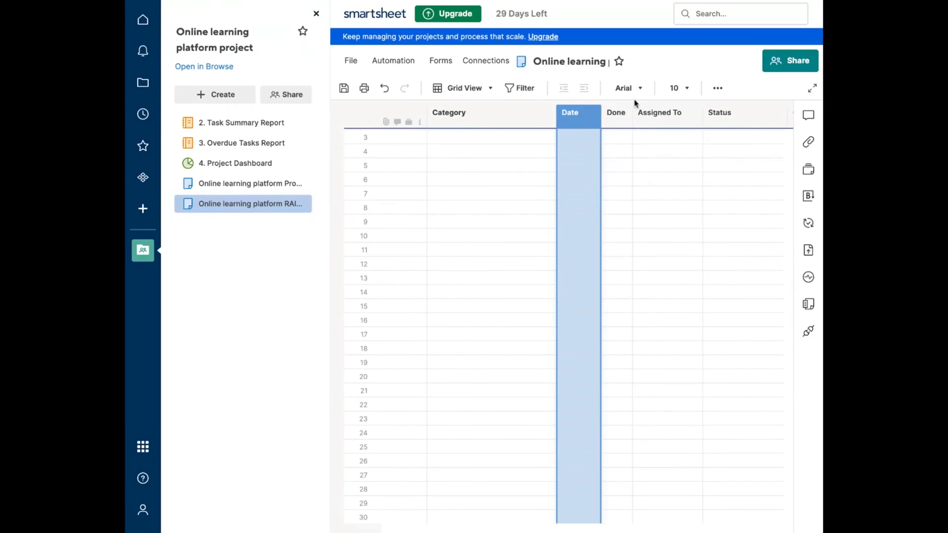
{"action": "left_click_drag", "start_coordinate": [636, 113], "coordinate": [661, 119]}
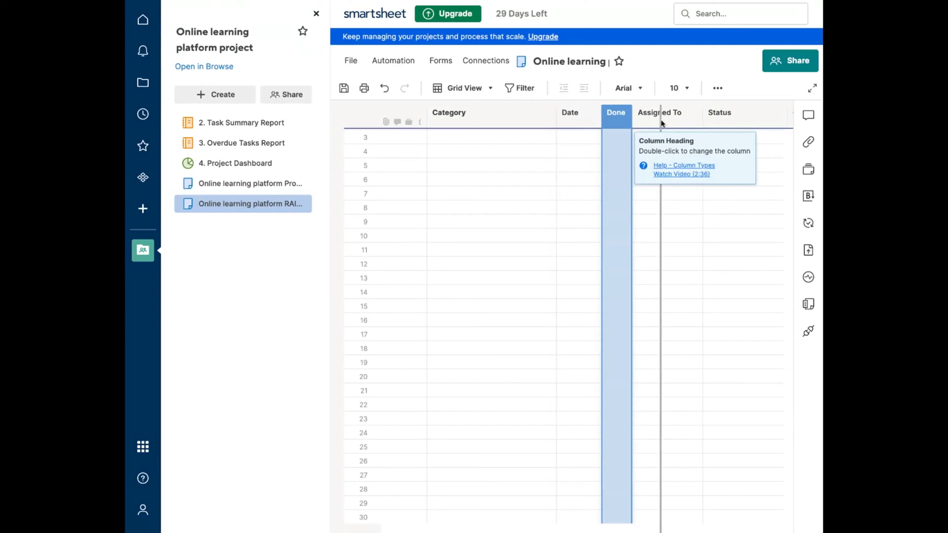
{"action": "double_click", "coordinate": [620, 115]}
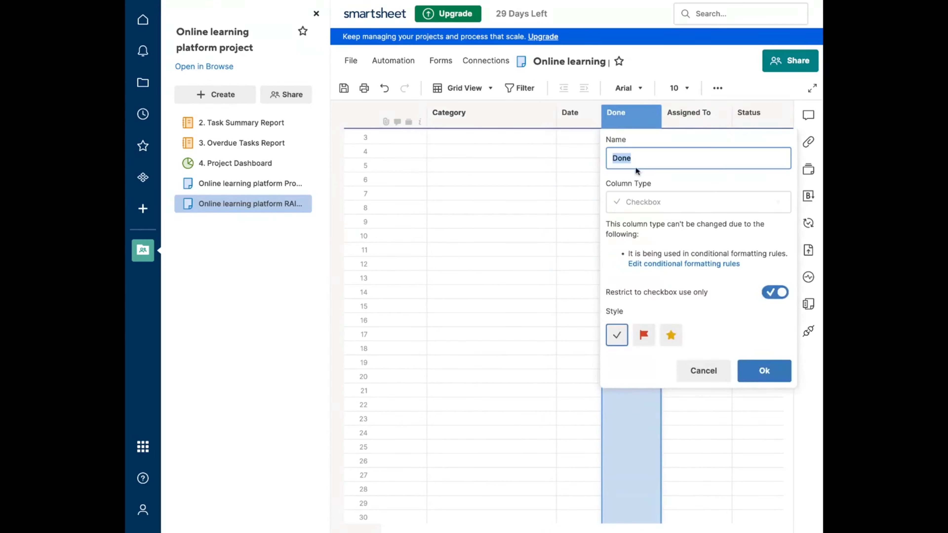
{"action": "left_click", "coordinate": [759, 206]}
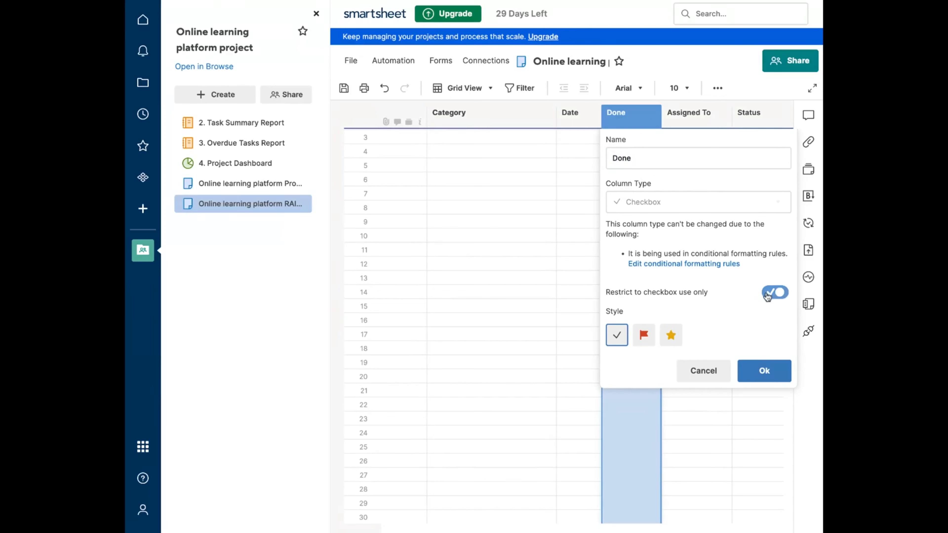
{"action": "left_click", "coordinate": [767, 294]}
{"action": "left_click", "coordinate": [704, 372]}
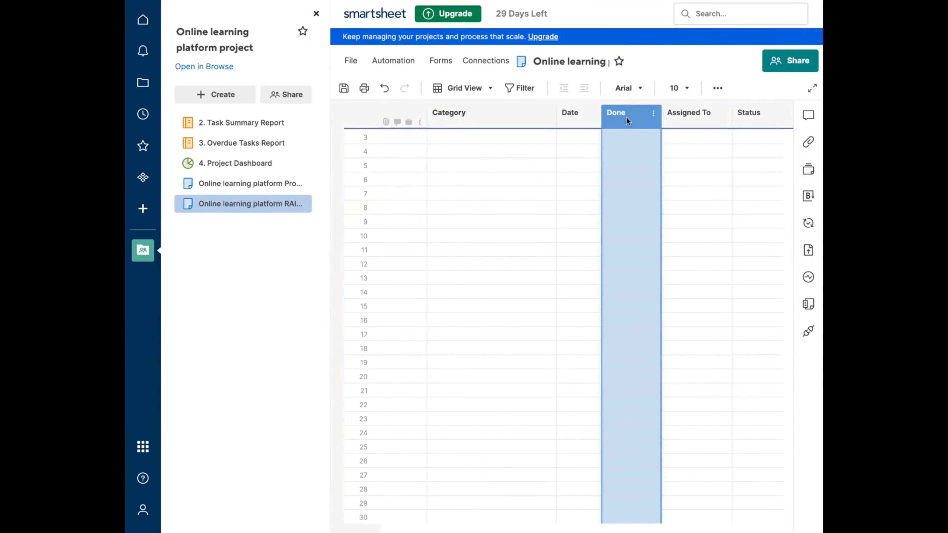
- Delete the conditional formatting rule that formats the entire row when Done is checked
{"action": "left_click", "coordinate": [652, 113]}
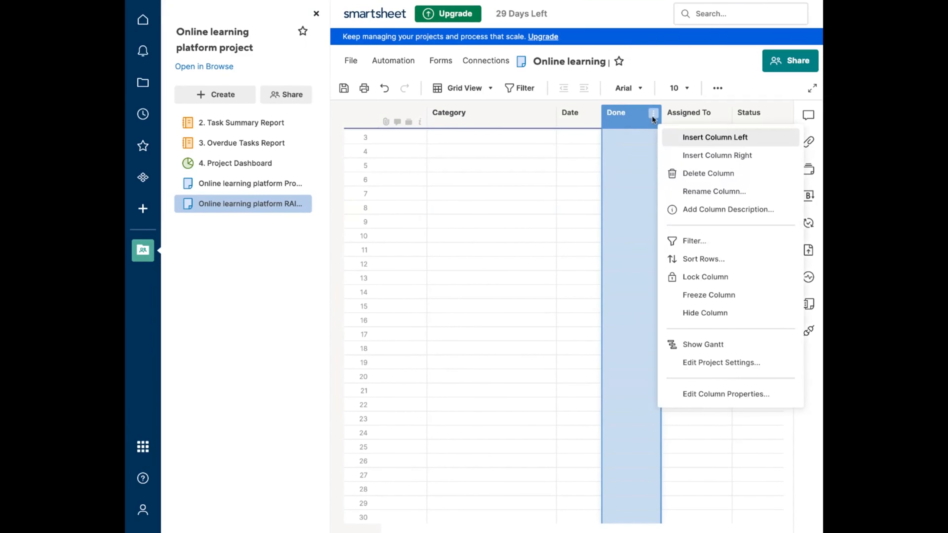
{"action": "left_click", "coordinate": [683, 174]}
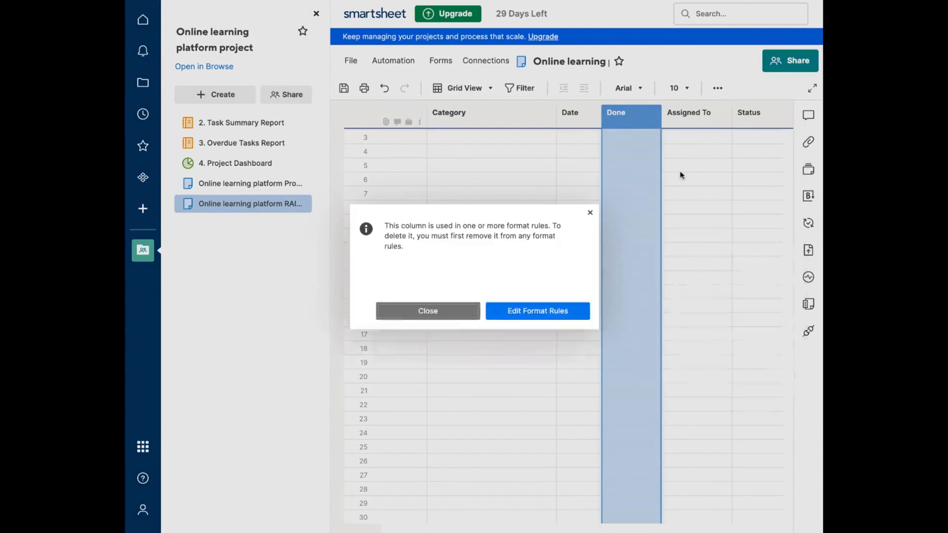
{"action": "left_click", "coordinate": [487, 309]}
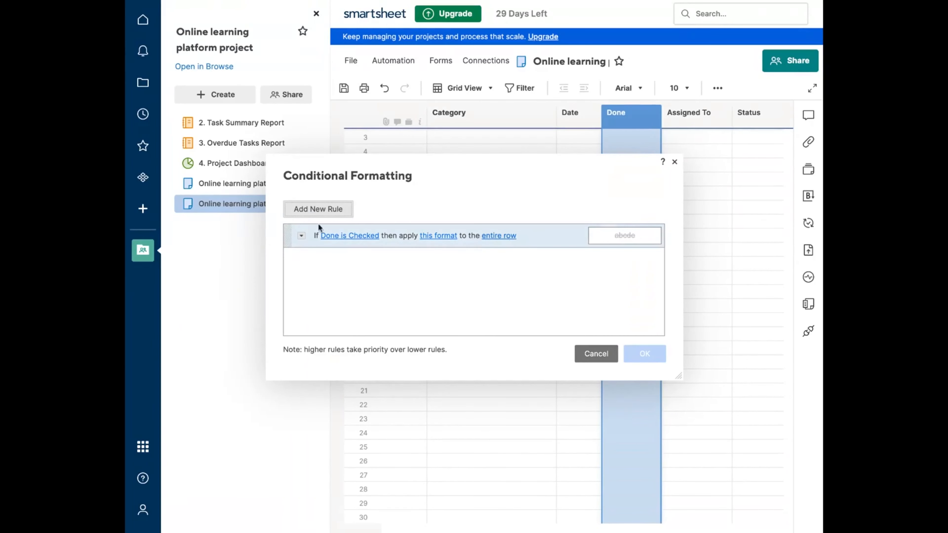
{"action": "left_click", "coordinate": [301, 236]}
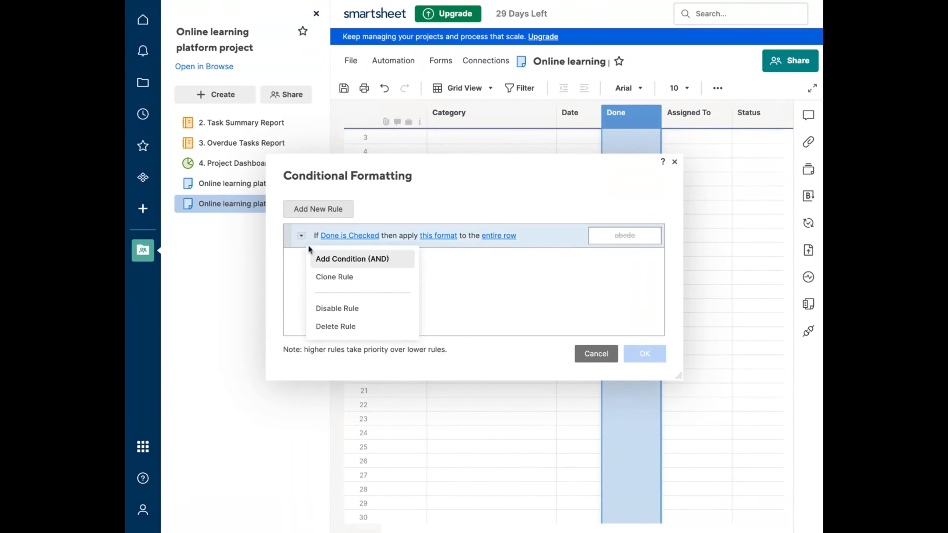
{"action": "left_click", "coordinate": [340, 327]}
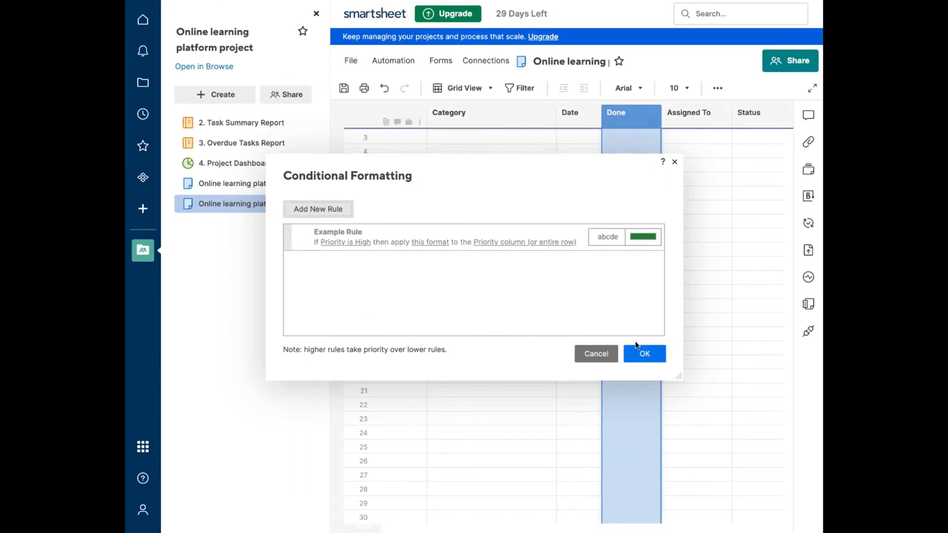
{"action": "left_click", "coordinate": [655, 351]}
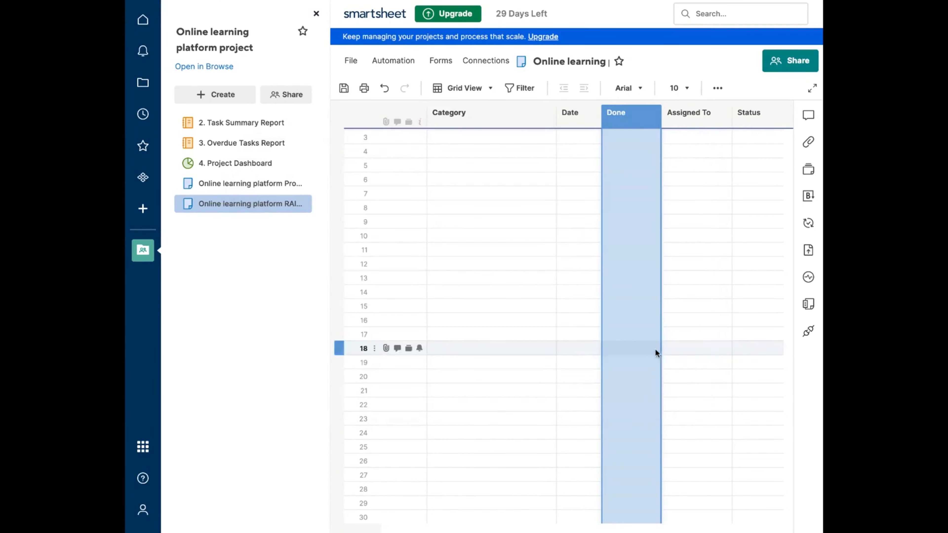
- Change the Done column's type from checkbox to dropdown list
{"action": "right_click", "coordinate": [633, 119]}
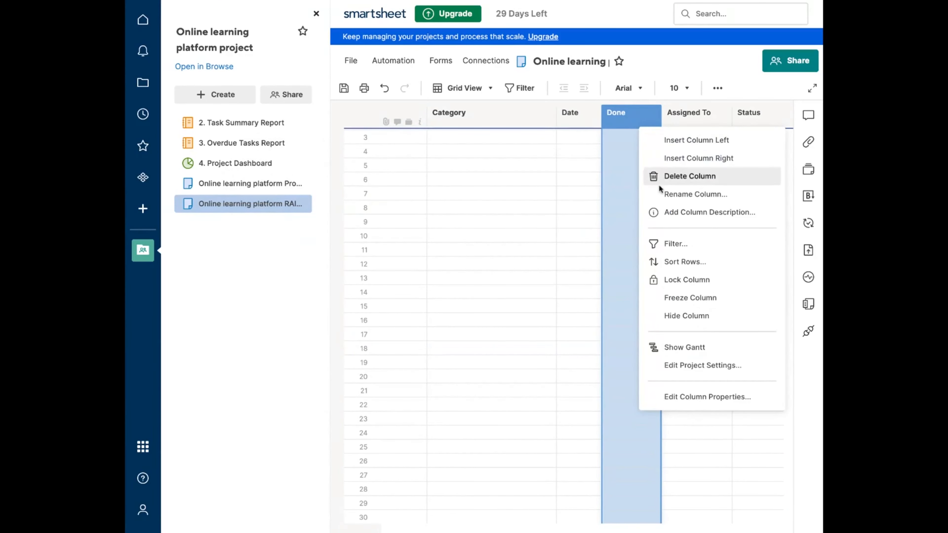
{"action": "double_click", "coordinate": [631, 118]}
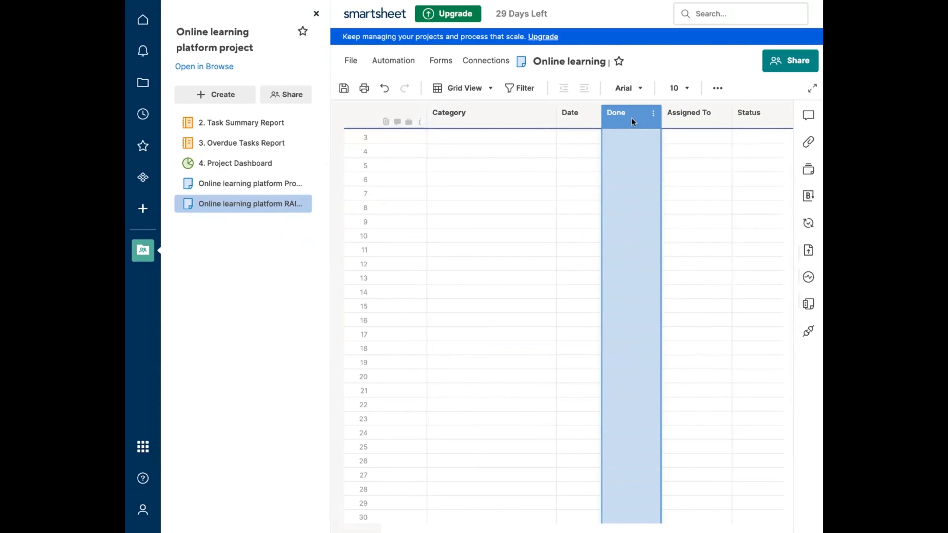
{"action": "left_click", "coordinate": [724, 208]}
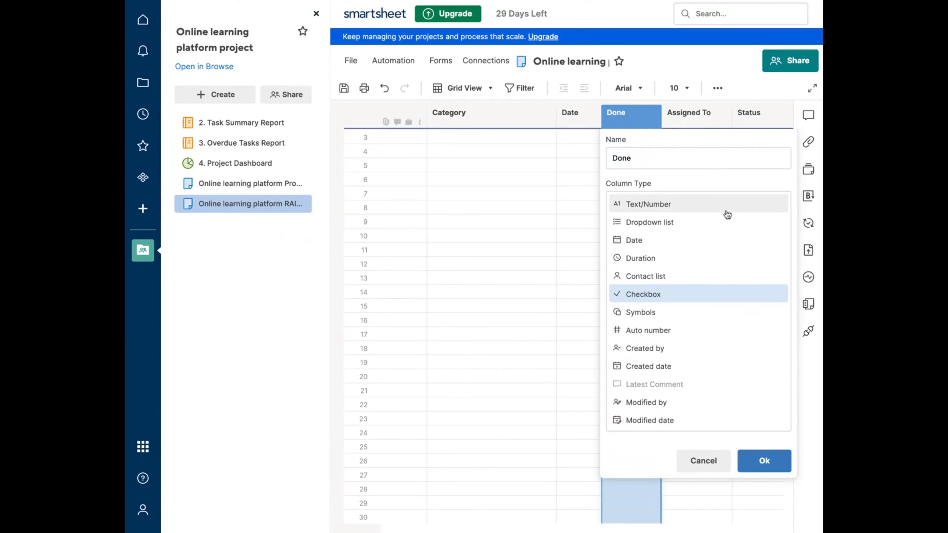
{"action": "left_click", "coordinate": [708, 221]}
{"action": "left_click", "coordinate": [650, 301]}
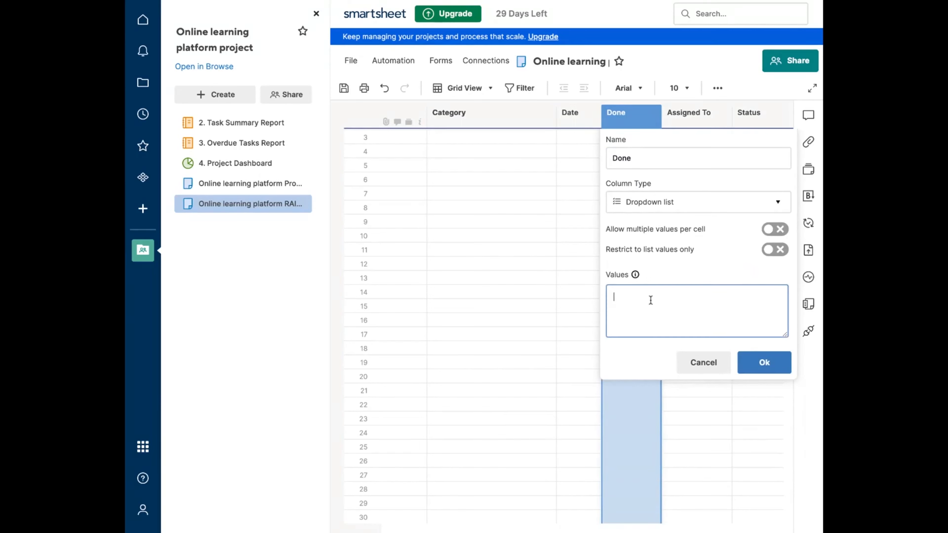
{"action": "type", "text": "High"}
{"action": "key", "text": "Return"}
{"action": "type", "text": "M"}
{"action": "key", "text": "BackSpace"}
{"action": "key", "text": "BackSpace"}
{"action": "key", "text": "BackSpace"}
{"action": "key", "text": "BackSpace"}
{"action": "key", "text": "BackSpace"}
{"action": "key", "text": "BackSpace"}
{"action": "type", "text": "low"}
{"action": "key", "text": "BackSpace"}
{"action": "key", "text": "BackSpace"}
{"action": "key", "text": "BackSpace"}
{"action": "key", "text": "BackSpace"}
- Enter Low, Medium and High as the Done column's dropdown values, each on its own line
{"action": "type", "text": "Low"}
{"action": "key", "text": "Return"}
{"action": "type", "text": "Medium"}
{"action": "key", "text": "Return"}
{"action": "type", "text": "High"}
- Rename the Done column as Priority Level and apply its column properties
{"action": "double_click", "coordinate": [669, 154]}
{"action": "type", "text": "Pr"}
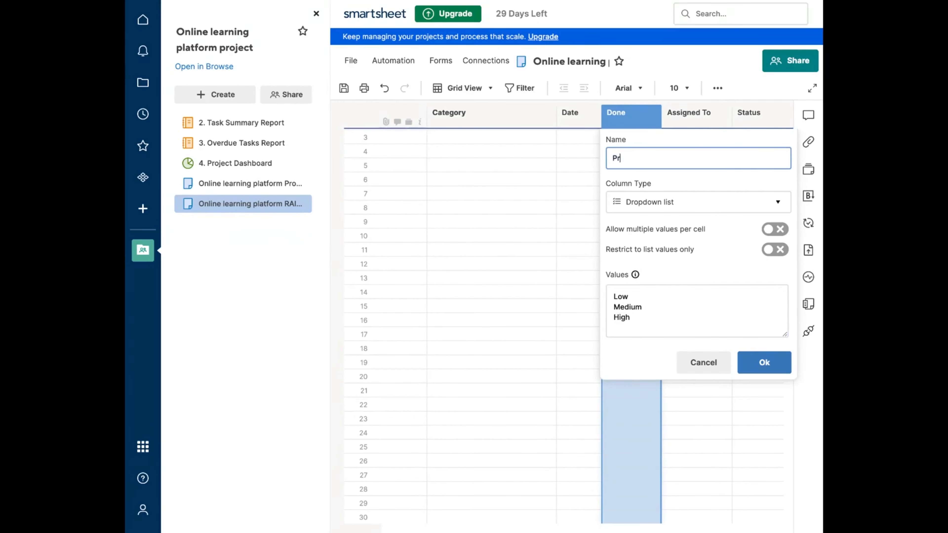
{"action": "type", "text": "iority Level"}
{"action": "left_click", "coordinate": [776, 372]}
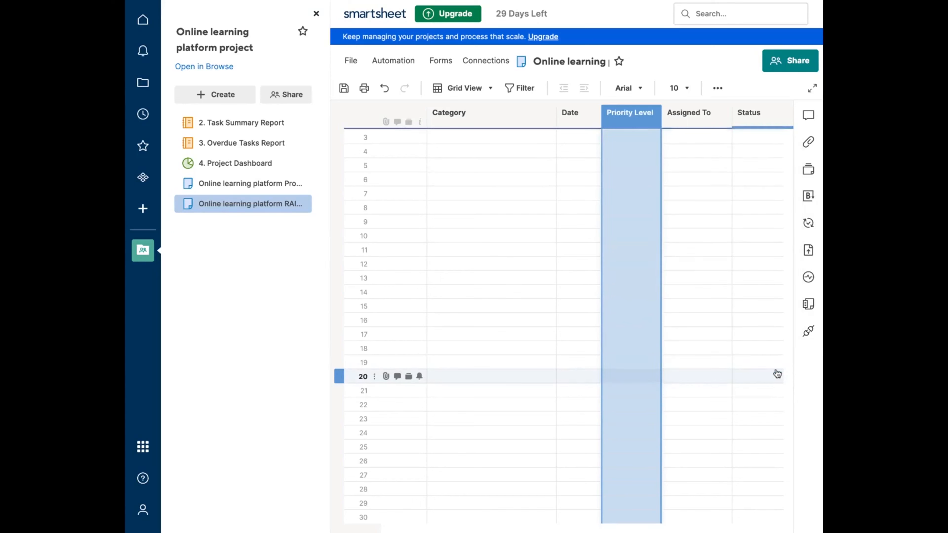
- Rename the Assigned To column as Item Title and change its type to Text/Number
{"action": "left_click", "coordinate": [698, 119]}
{"action": "double_click", "coordinate": [698, 119]}
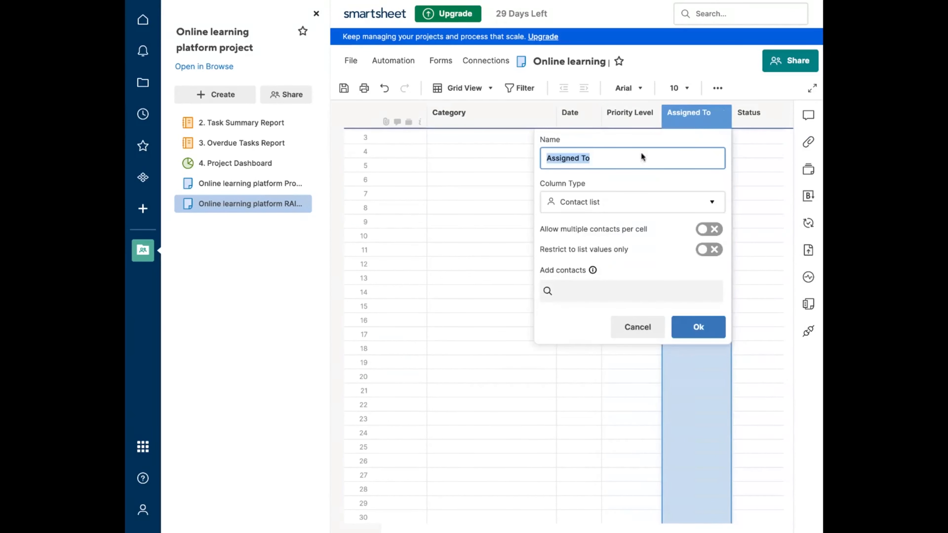
{"action": "type", "text": "Item Title"}
{"action": "left_click", "coordinate": [630, 207]}
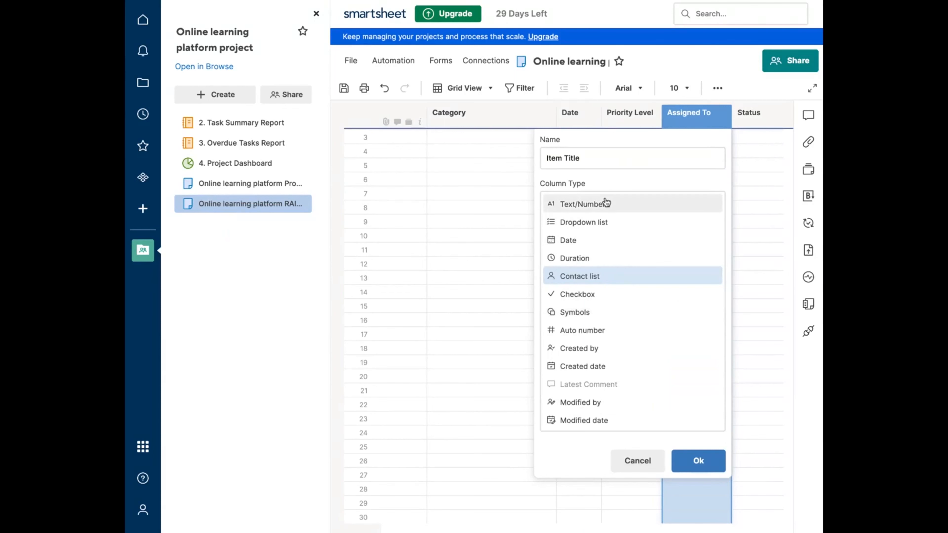
{"action": "left_click", "coordinate": [597, 203]}
{"action": "left_click", "coordinate": [698, 243]}
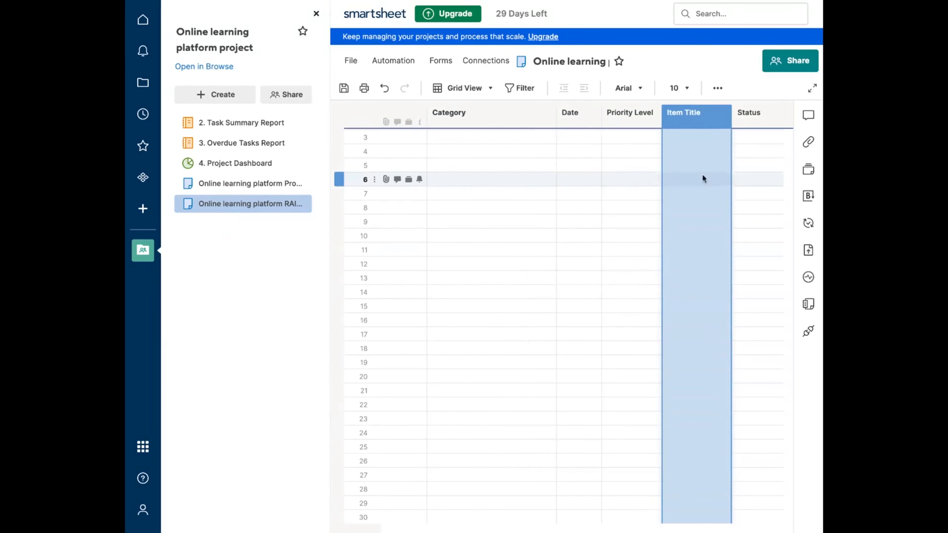
- Rename the Status column as Item Description and change its type to Text/Number
{"action": "double_click", "coordinate": [754, 121]}
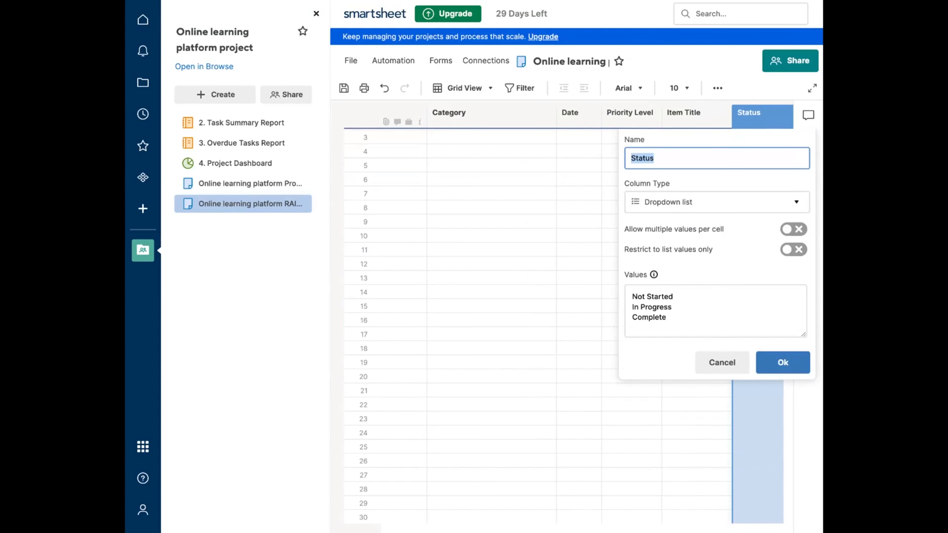
{"action": "type", "text": "Item Description"}
{"action": "left_click", "coordinate": [660, 207]}
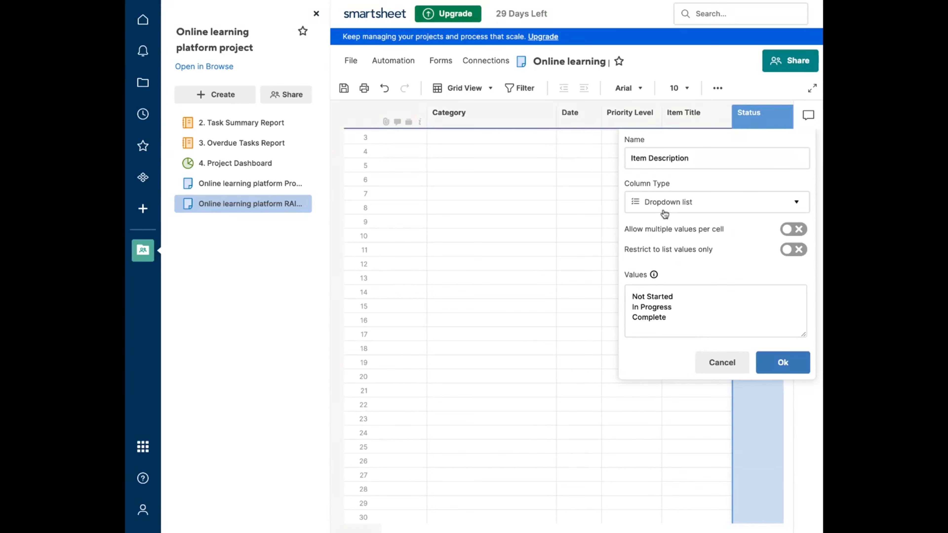
{"action": "left_click", "coordinate": [654, 209]}
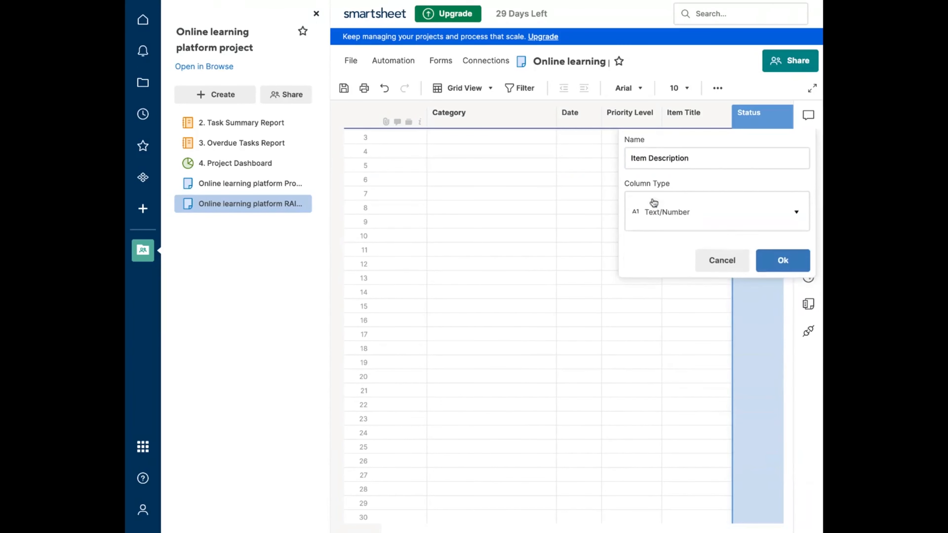
{"action": "left_click", "coordinate": [791, 242]}
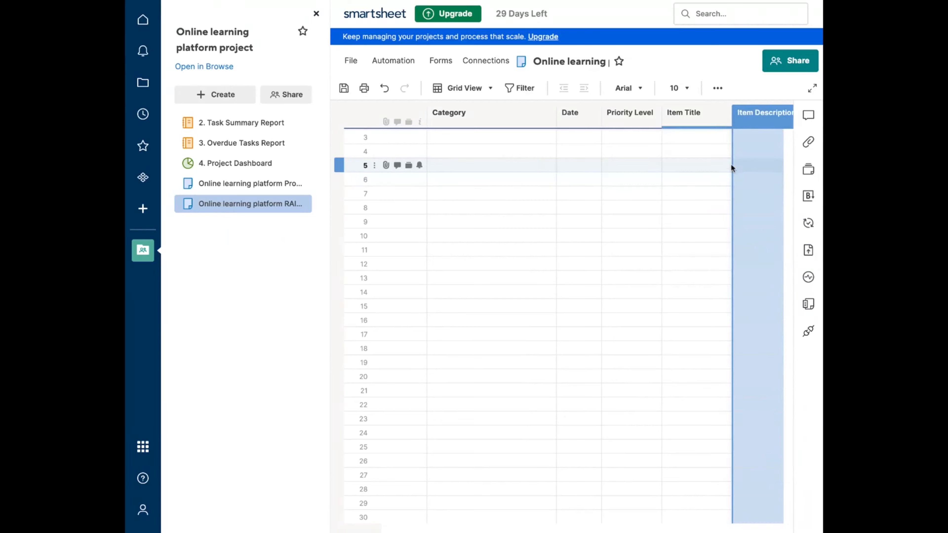
- Rename the Comments column as Assignee
{"action": "scroll", "coordinate": [731, 164], "scroll_direction": "up", "scroll_amount": 1}
{"action": "scroll", "coordinate": [731, 164], "scroll_direction": "right", "scroll_amount": 5}
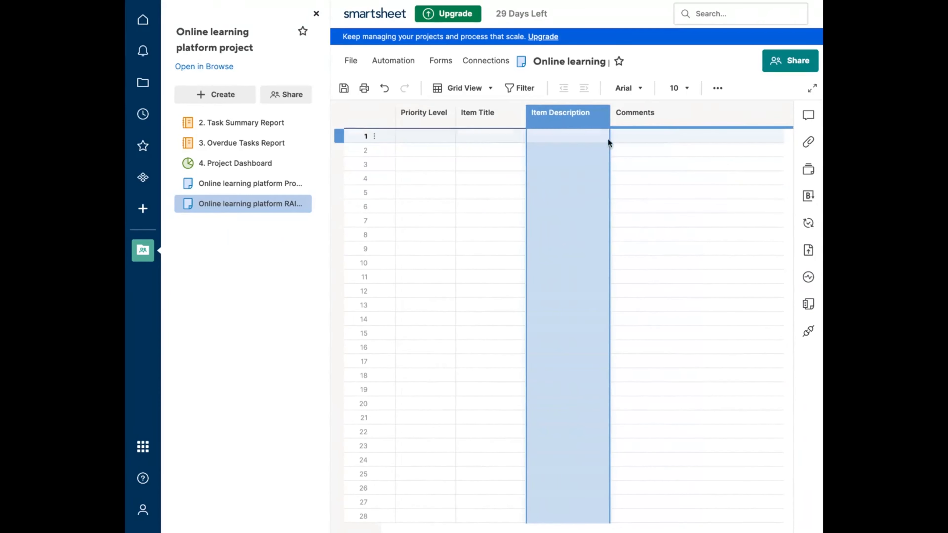
{"action": "left_click", "coordinate": [664, 112]}
{"action": "double_click", "coordinate": [662, 112]}
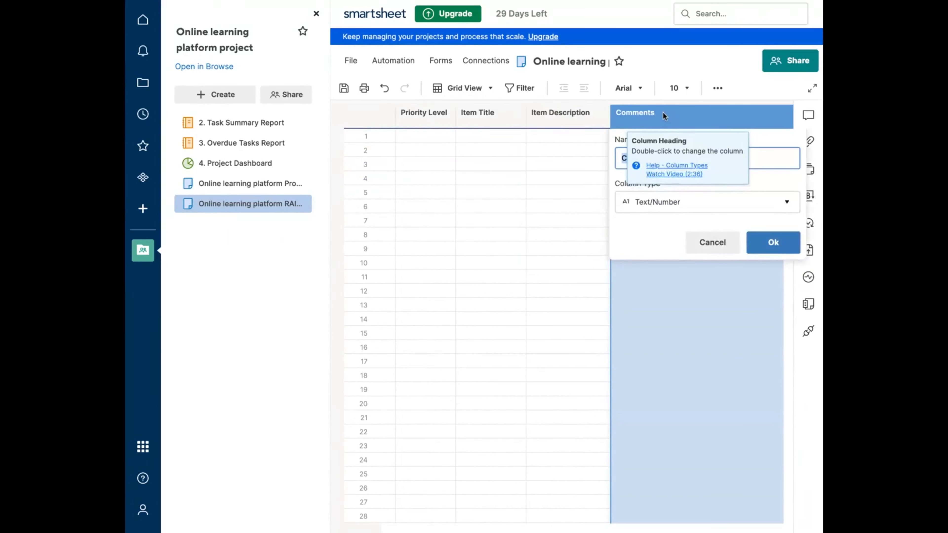
{"action": "type", "text": "A"}
{"action": "left_click", "coordinate": [634, 235]}
{"action": "left_click", "coordinate": [772, 243]}
- Insert a dropdown list column to the right of Assignee with the values Not Started, In Progress and Closed
{"action": "scroll", "coordinate": [589, 244], "scroll_direction": "right", "scroll_amount": 5}
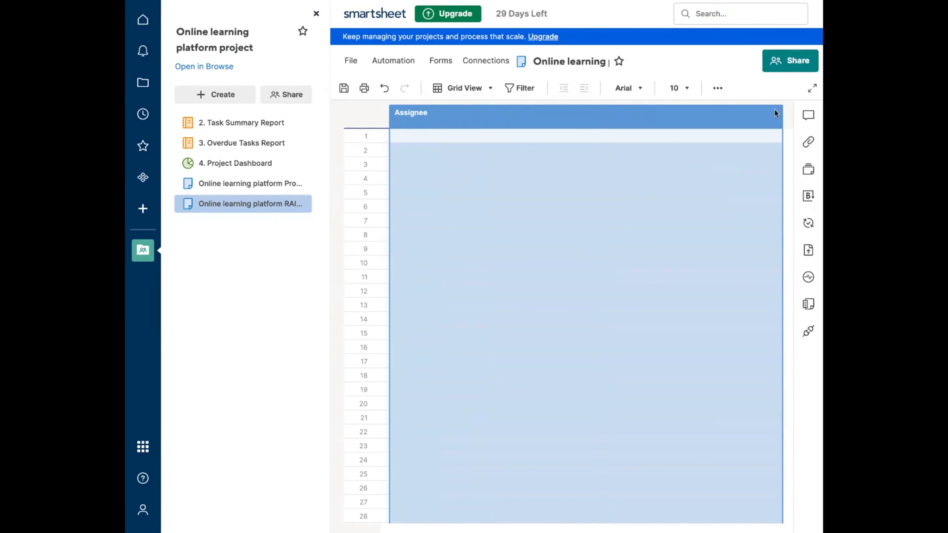
{"action": "right_click", "coordinate": [646, 116]}
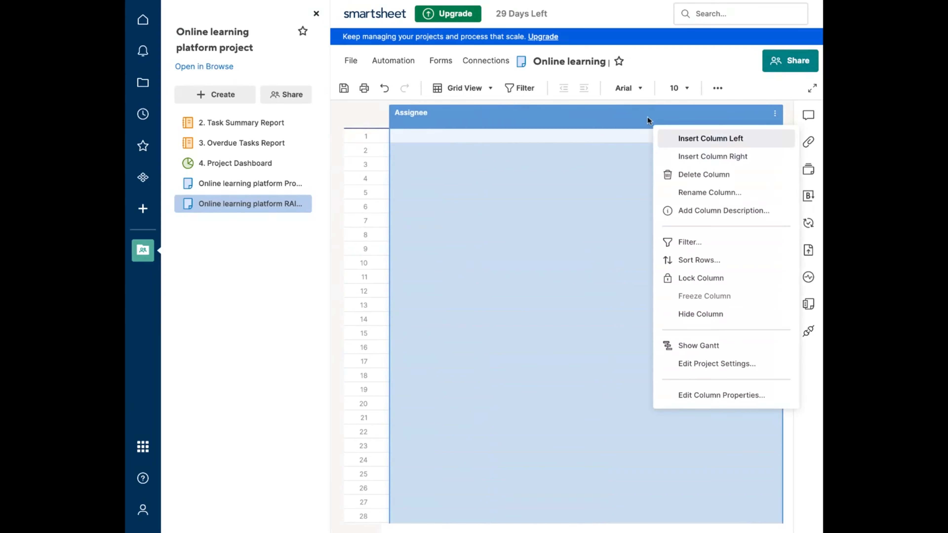
{"action": "left_click", "coordinate": [706, 163]}
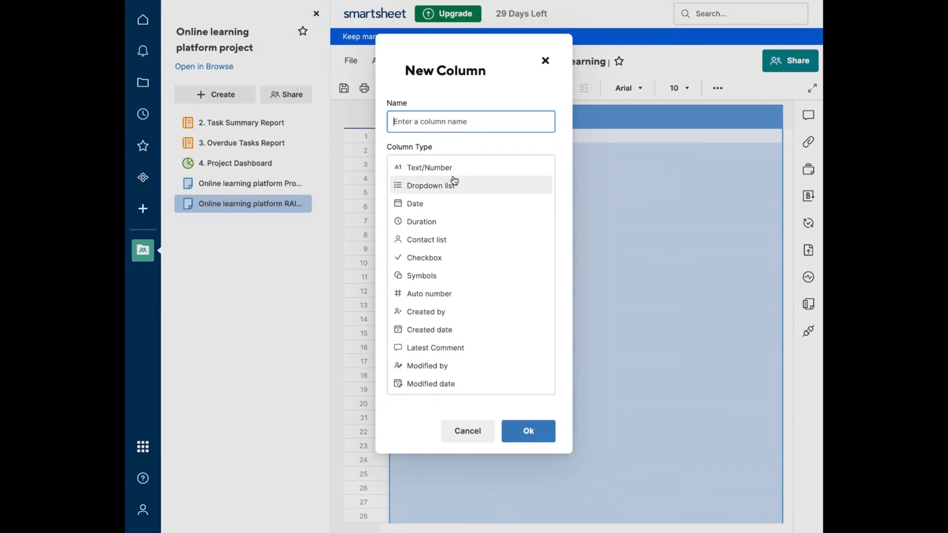
{"action": "left_click", "coordinate": [451, 183]}
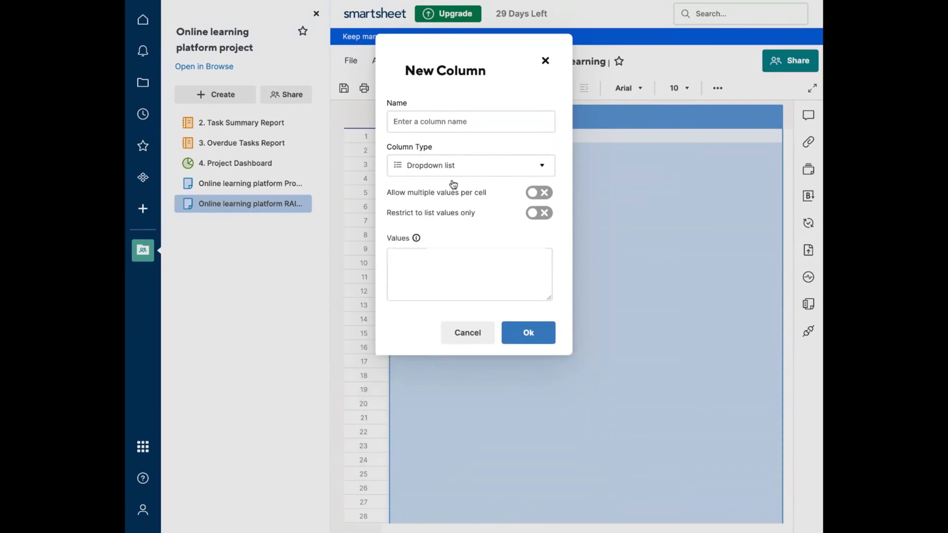
{"action": "left_click", "coordinate": [421, 258]}
{"action": "type", "text": "Not Started"}
{"action": "key", "text": "Return"}
{"action": "type", "text": "I"}
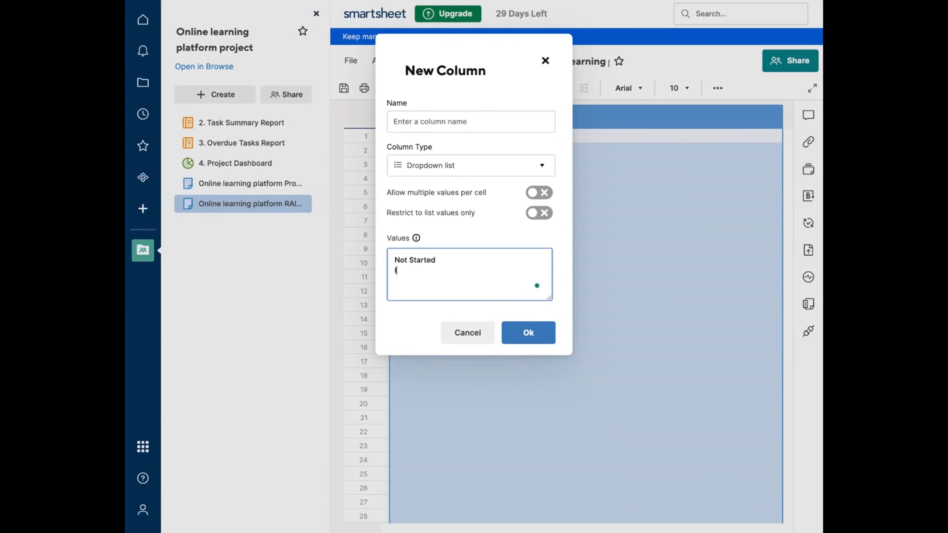
{"action": "type", "text": "n Progress"}
{"action": "key", "text": "Return"}
{"action": "type", "text": "Closed"}
{"action": "left_click", "coordinate": [521, 339]}
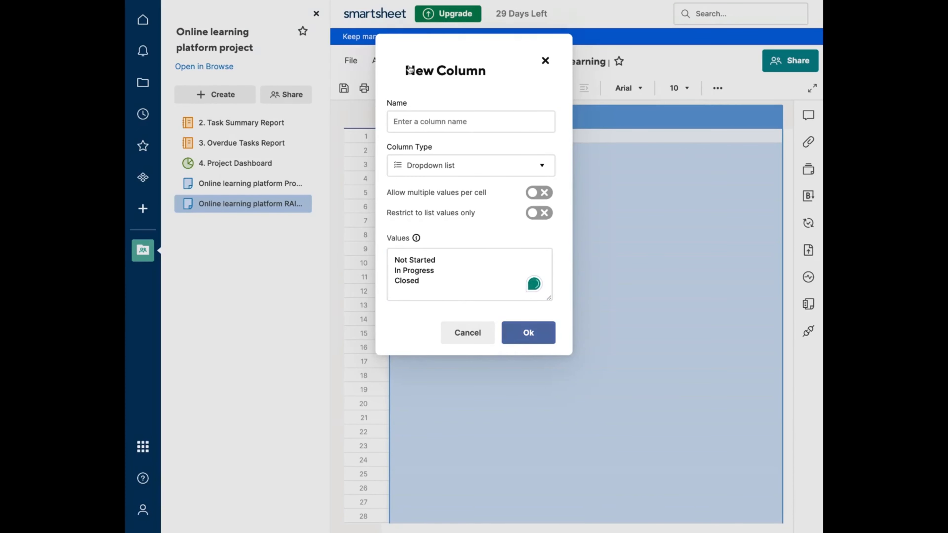
- Rename the new dropdown column as Status and narrow the Assignee column
{"action": "scroll", "coordinate": [573, 176], "scroll_direction": "right", "scroll_amount": 3}
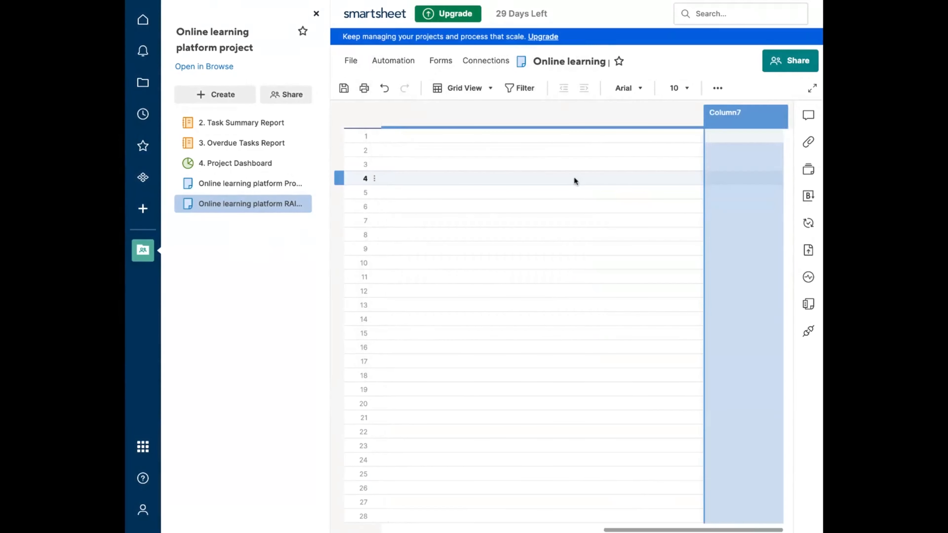
{"action": "double_click", "coordinate": [722, 117]}
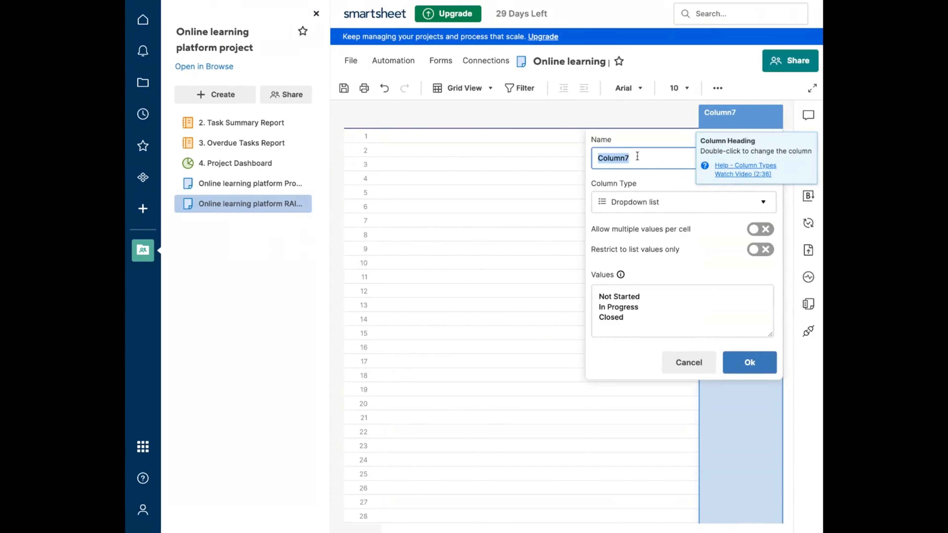
{"action": "type", "text": "Status"}
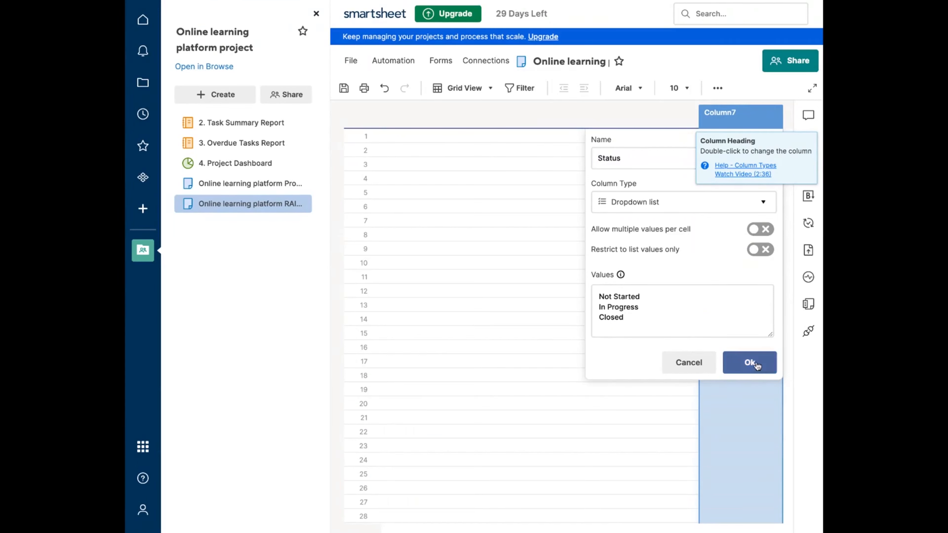
{"action": "left_click", "coordinate": [744, 363]}
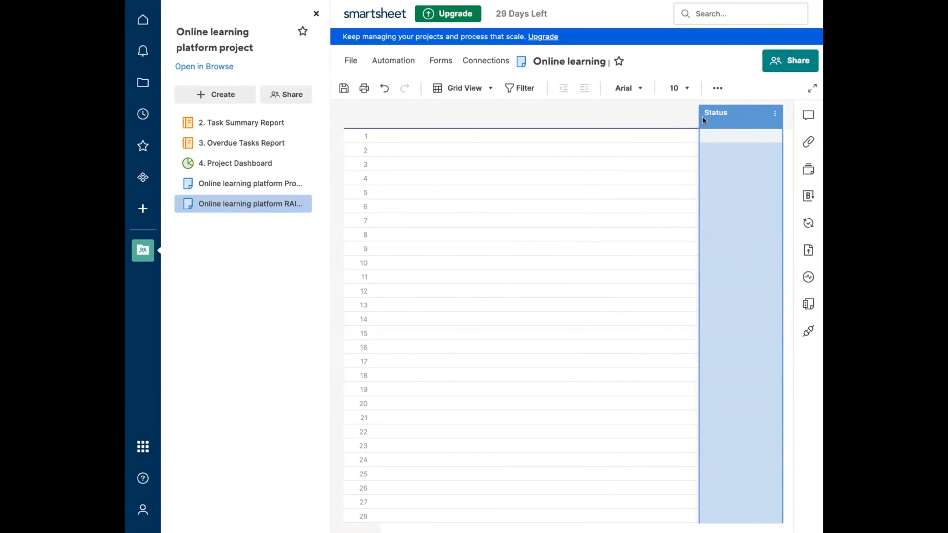
{"action": "left_click_drag", "start_coordinate": [699, 118], "coordinate": [434, 154]}
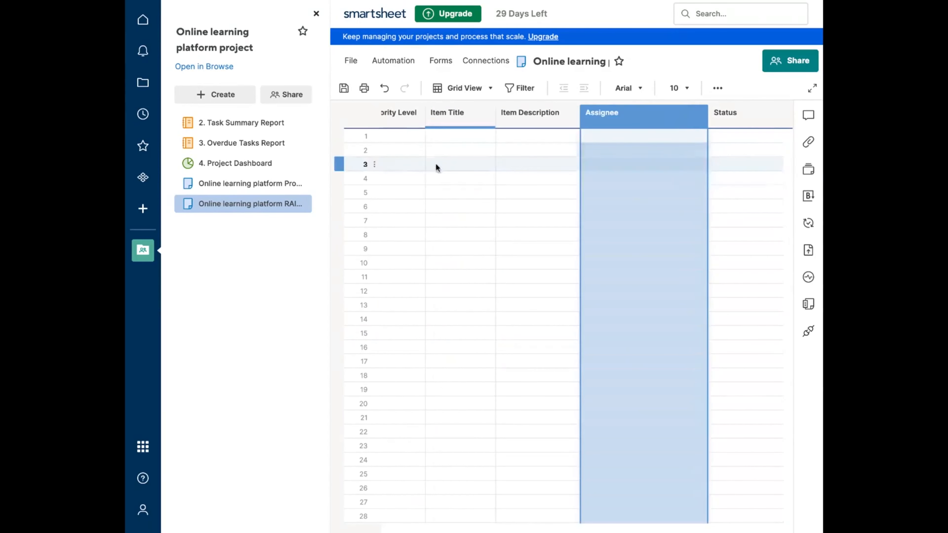
- Try to change the column type of the primary Category column
{"action": "scroll", "coordinate": [681, 232], "scroll_direction": "left", "scroll_amount": 6}
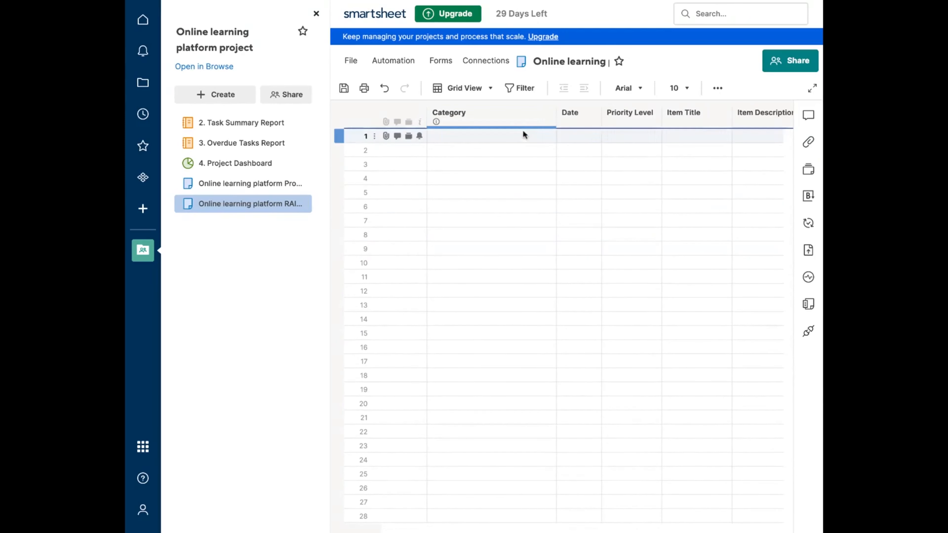
{"action": "left_click", "coordinate": [530, 126]}
{"action": "left_click", "coordinate": [547, 113]}
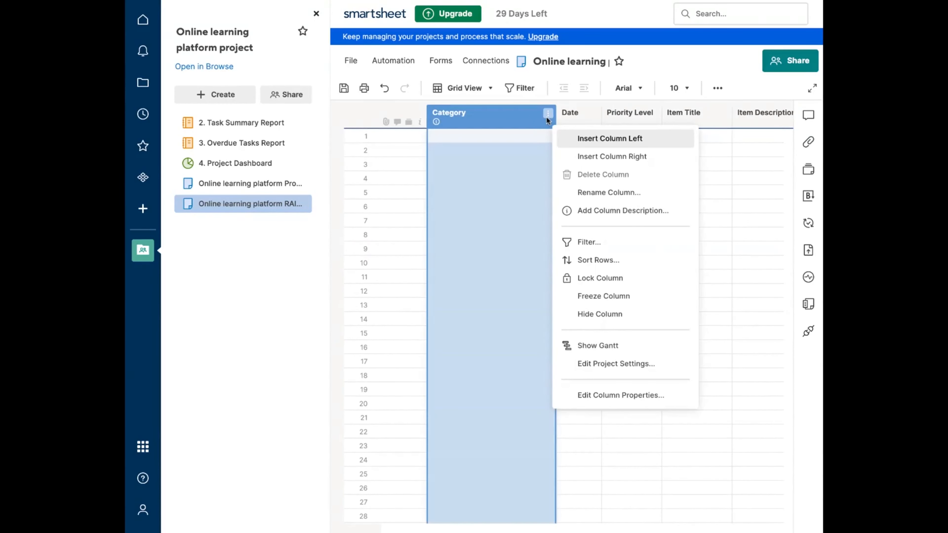
{"action": "left_click", "coordinate": [499, 117]}
{"action": "double_click", "coordinate": [499, 115]}
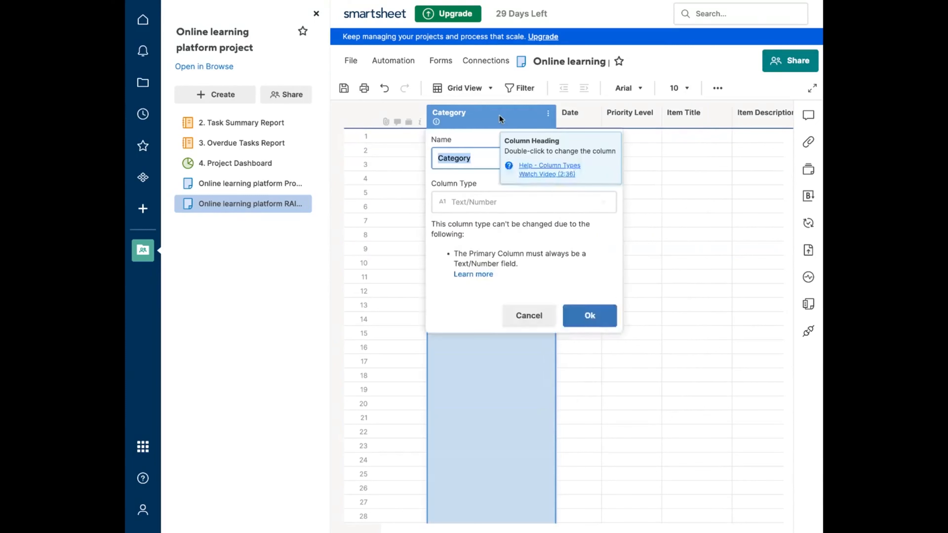
{"action": "left_click", "coordinate": [479, 202]}
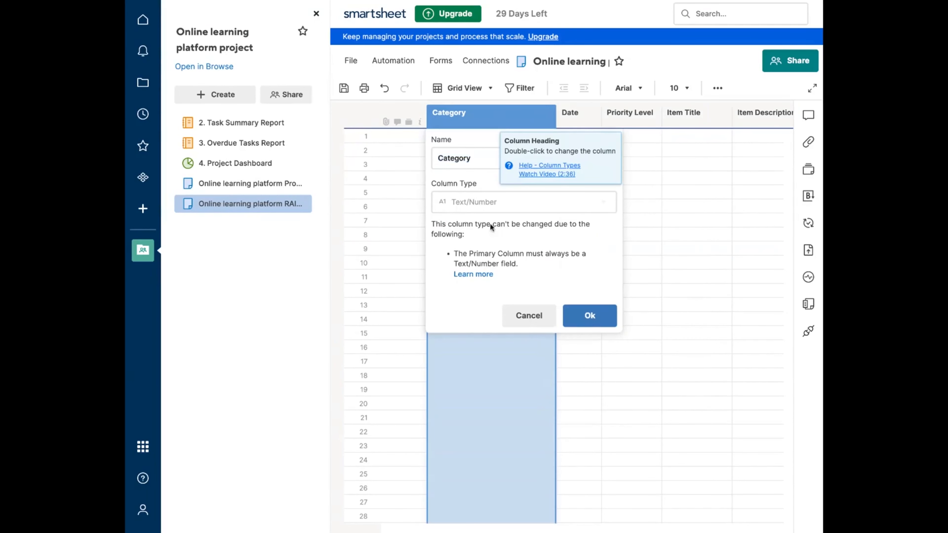
{"action": "left_click", "coordinate": [687, 287]}
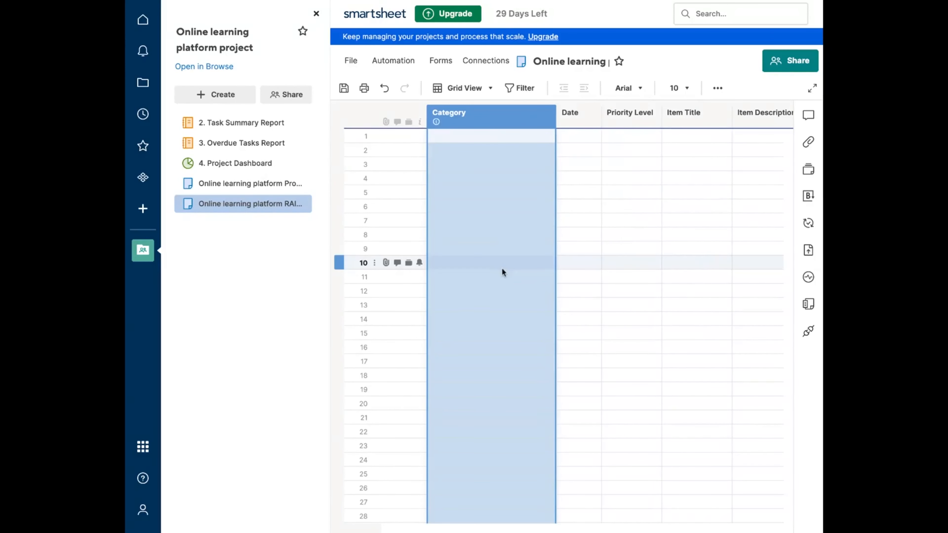
- Insert a Date column named Date Resolved to the right of the Status column
{"action": "scroll", "coordinate": [689, 267], "scroll_direction": "right", "scroll_amount": 5}
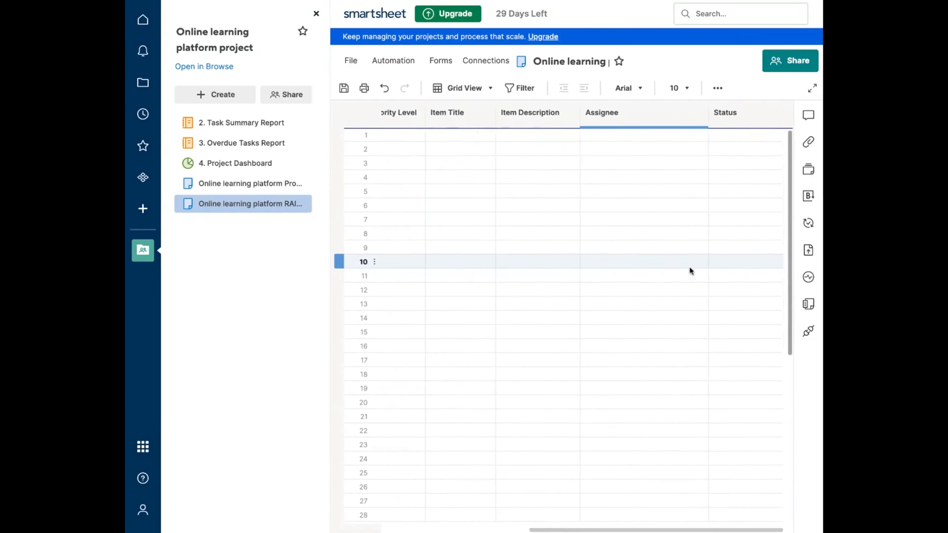
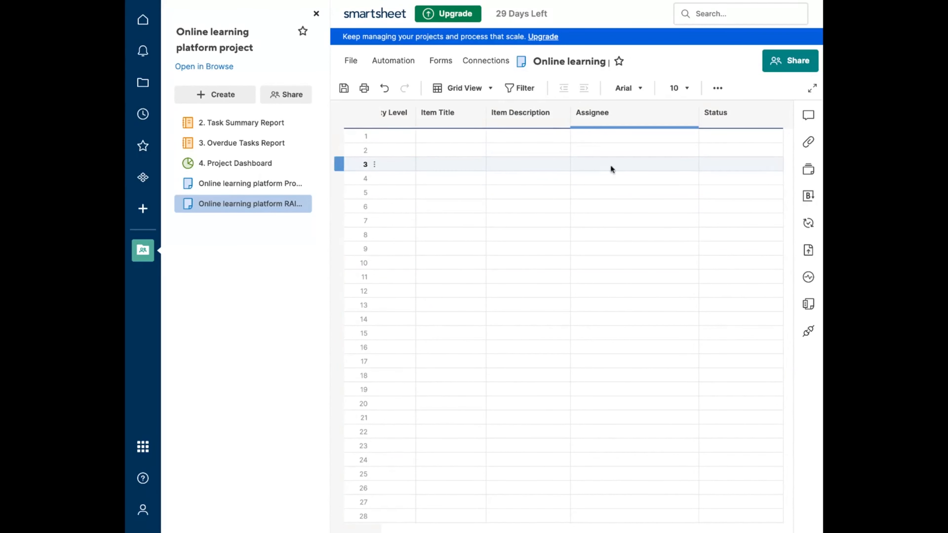
{"action": "left_click", "coordinate": [723, 120]}
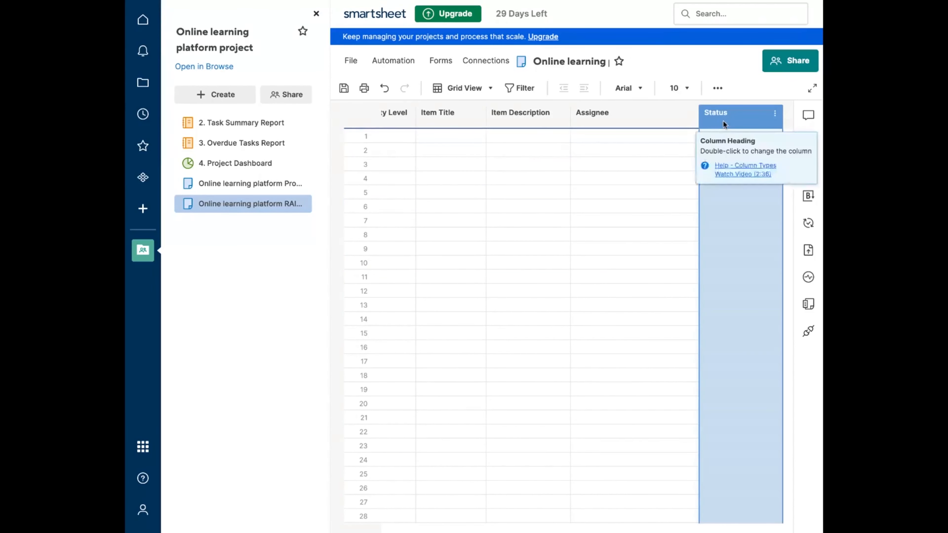
{"action": "right_click", "coordinate": [746, 109]}
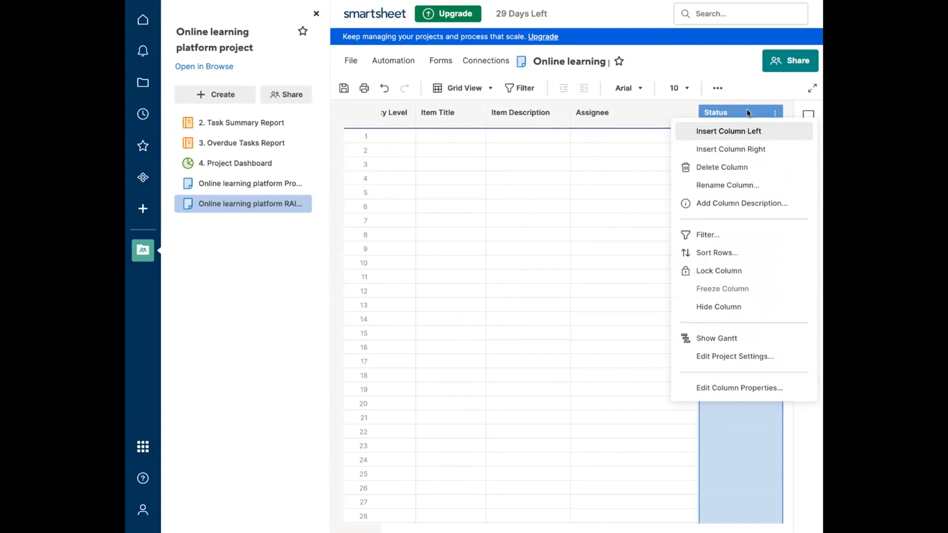
{"action": "left_click", "coordinate": [742, 148]}
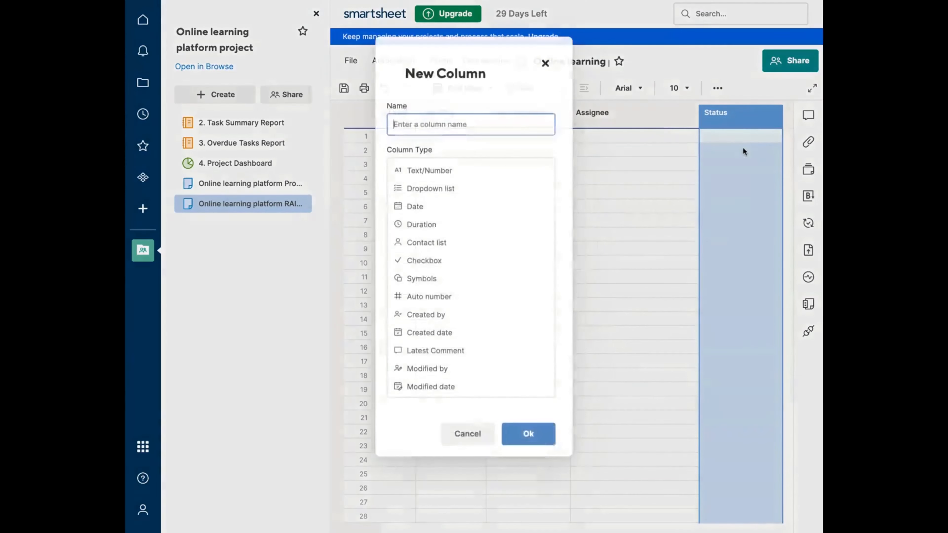
{"action": "type", "text": "Date"}
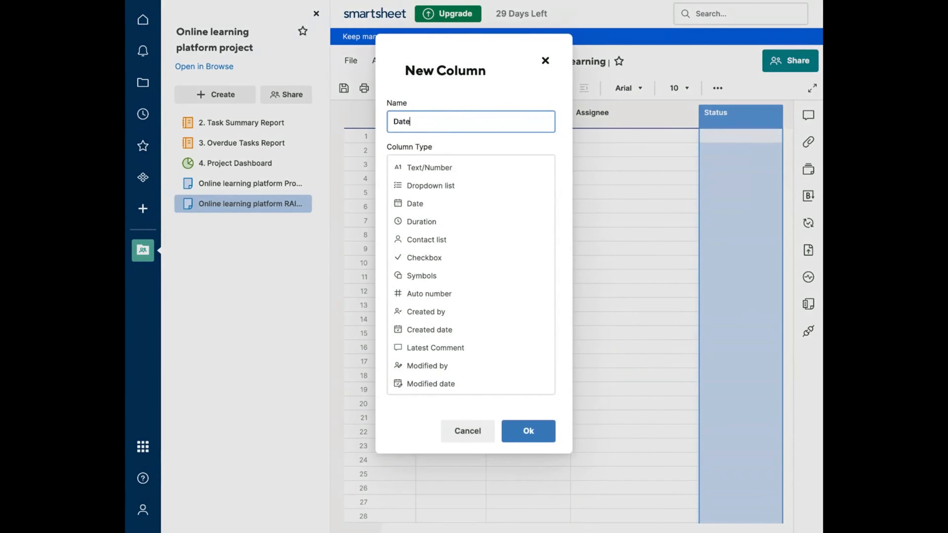
{"action": "type", "text": " Resolved"}
{"action": "left_click", "coordinate": [432, 213]}
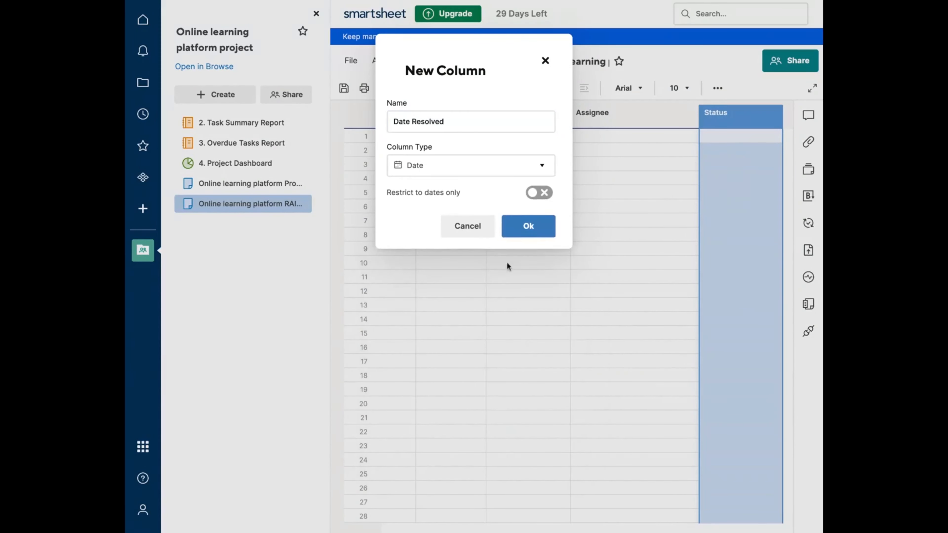
{"action": "left_click", "coordinate": [517, 225]}
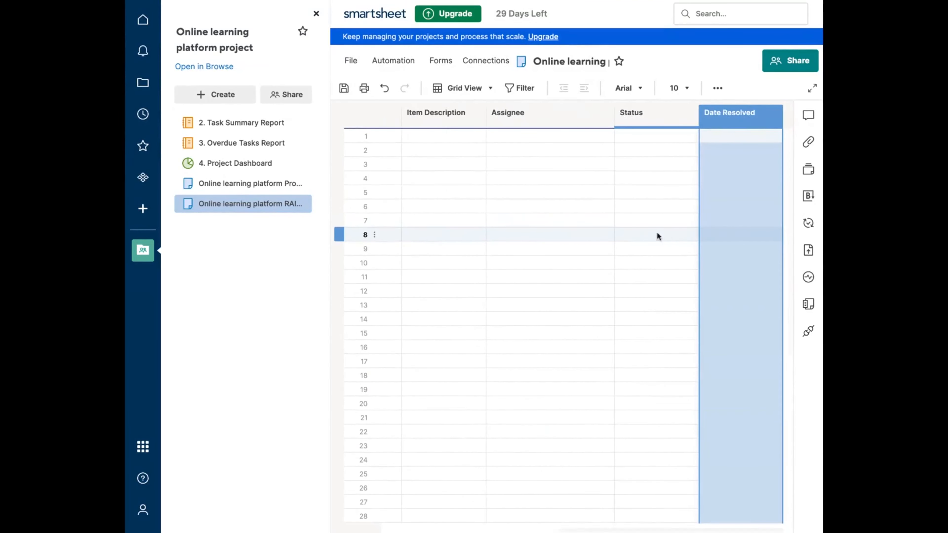
- Insert a Text/Number column named Resolution/Notes to the right of the Date Resolved column
{"action": "right_click", "coordinate": [731, 117]}
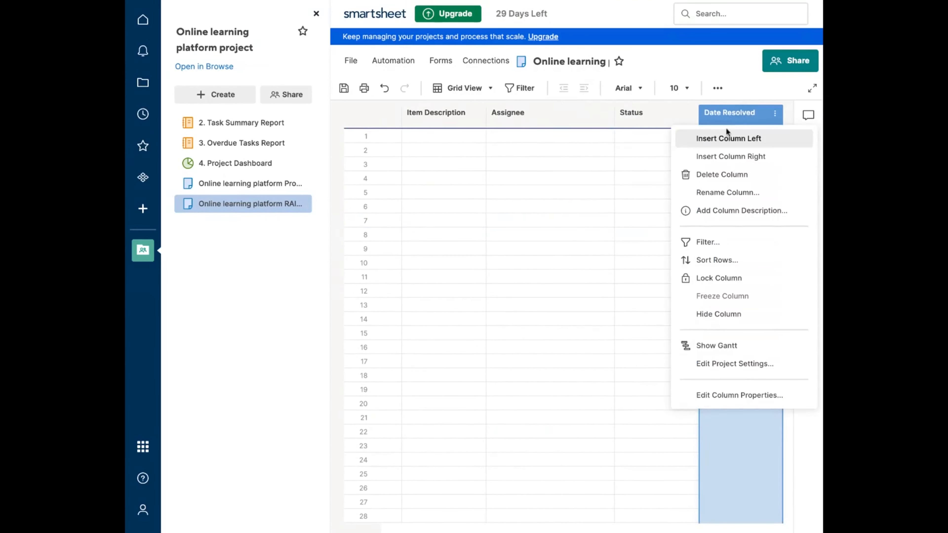
{"action": "left_click", "coordinate": [731, 160]}
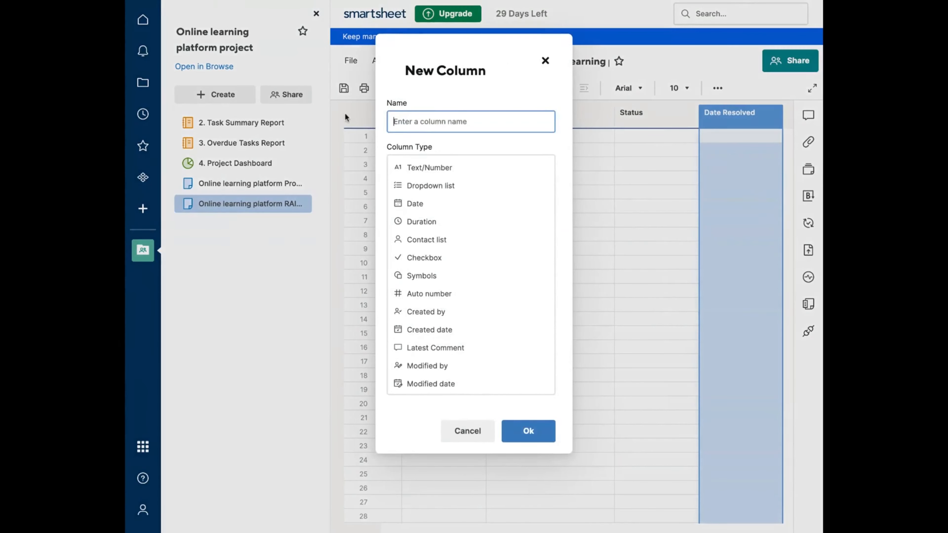
{"action": "type", "text": "Resolution "}
{"action": "type", "text": "Notes"}
{"action": "left_click", "coordinate": [443, 174]}
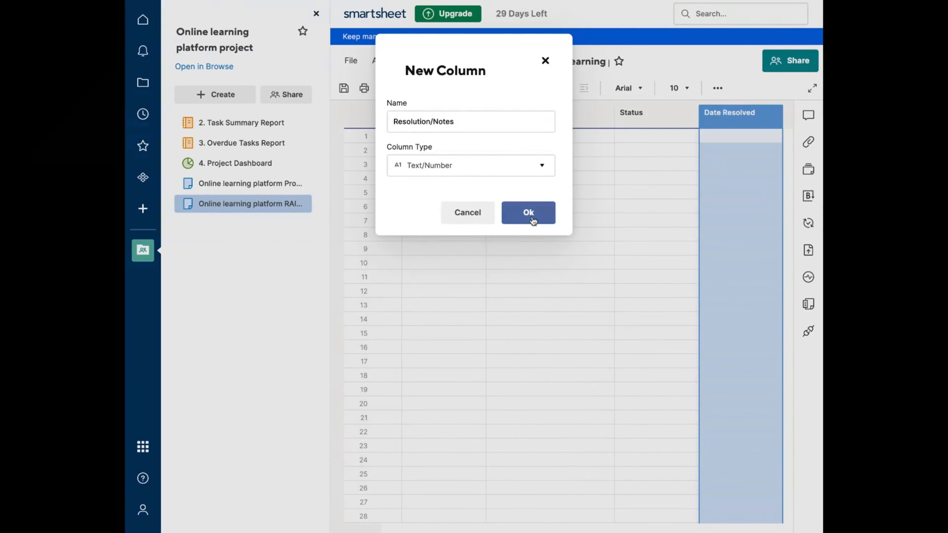
{"action": "left_click", "coordinate": [529, 213]}
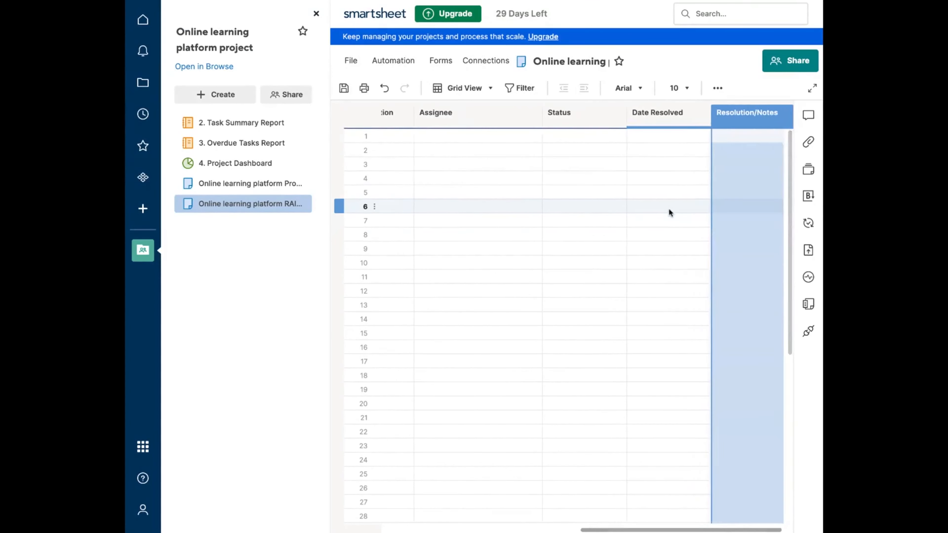
- Start a dropdown list column named Category to the right of the primary Category column
{"action": "scroll", "coordinate": [670, 213], "scroll_direction": "left", "scroll_amount": 10}
{"action": "scroll", "coordinate": [671, 209], "scroll_direction": "up", "scroll_amount": 1}
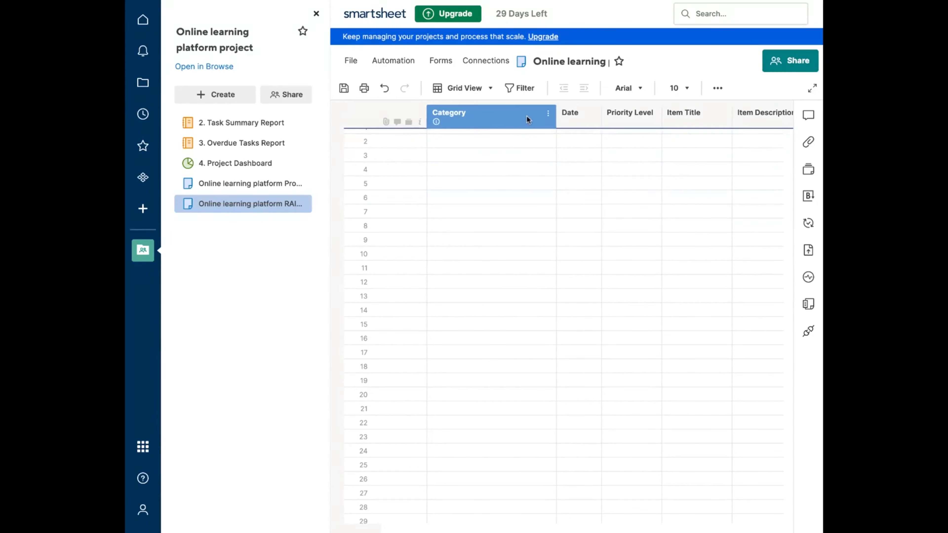
{"action": "left_click", "coordinate": [549, 117]}
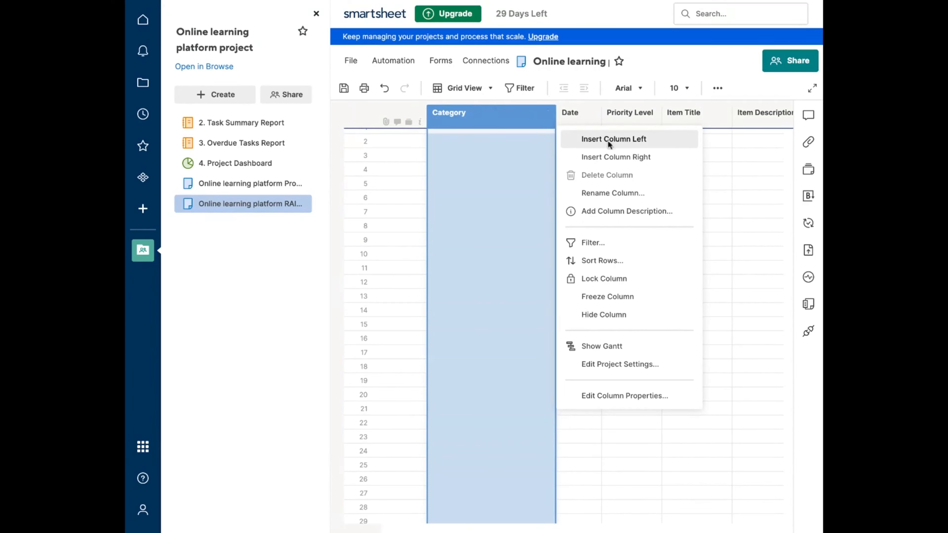
{"action": "left_click", "coordinate": [630, 160]}
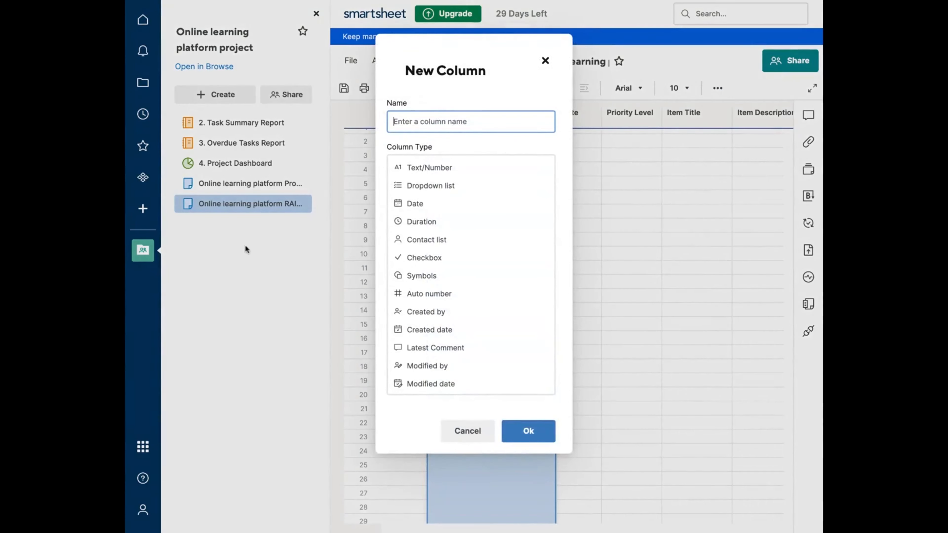
{"action": "type", "text": "Category"}
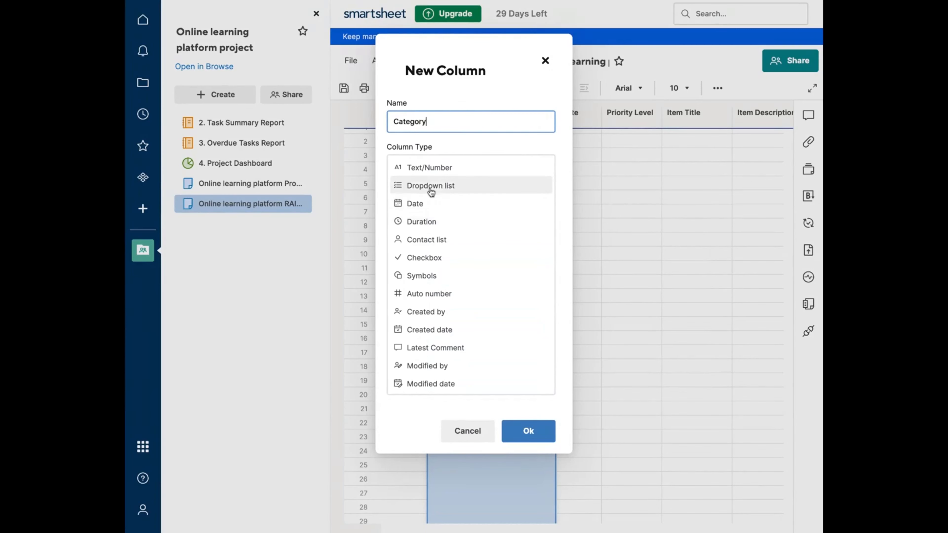
{"action": "left_click", "coordinate": [421, 185]}
- Enter the dropdown values Risk, Assumption, Issues and Decision, and add the column under the name Category1
{"action": "left_click", "coordinate": [413, 266]}
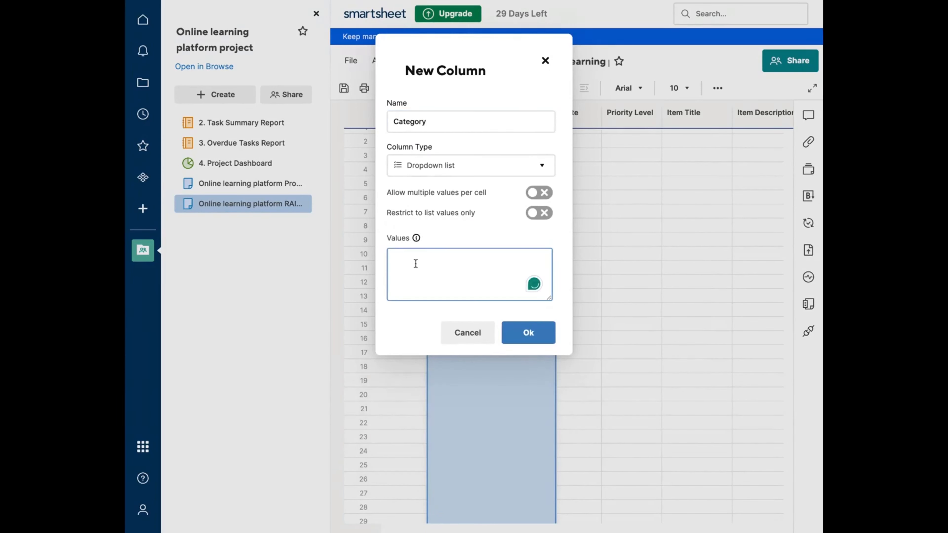
{"action": "type", "text": "Rask"}
{"action": "key", "text": "Return"}
{"action": "type", "text": "Assumption "}
{"action": "type", "text": "Issues"}
{"action": "key", "text": "Return"}
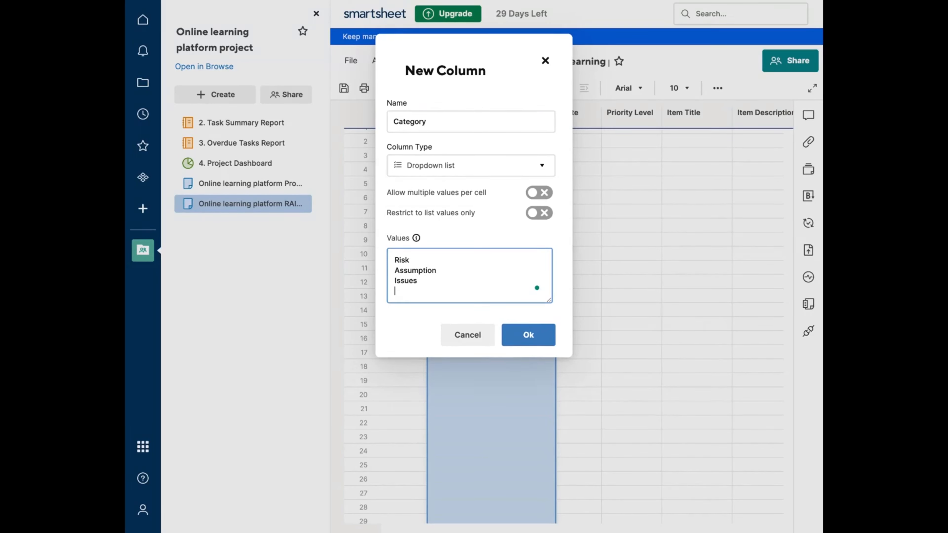
{"action": "type", "text": "Decision"}
{"action": "left_click", "coordinate": [521, 333]}
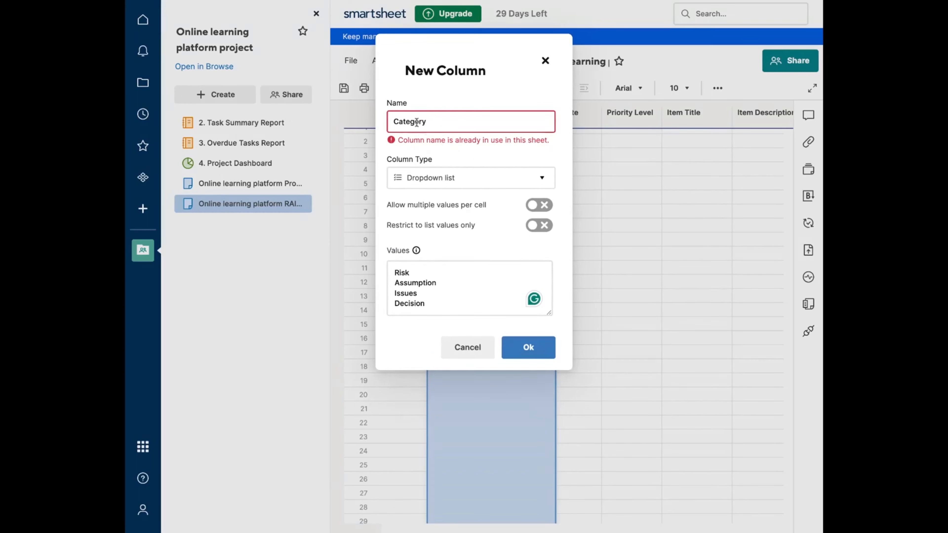
{"action": "left_click", "coordinate": [444, 123]}
{"action": "left_click", "coordinate": [527, 347]}
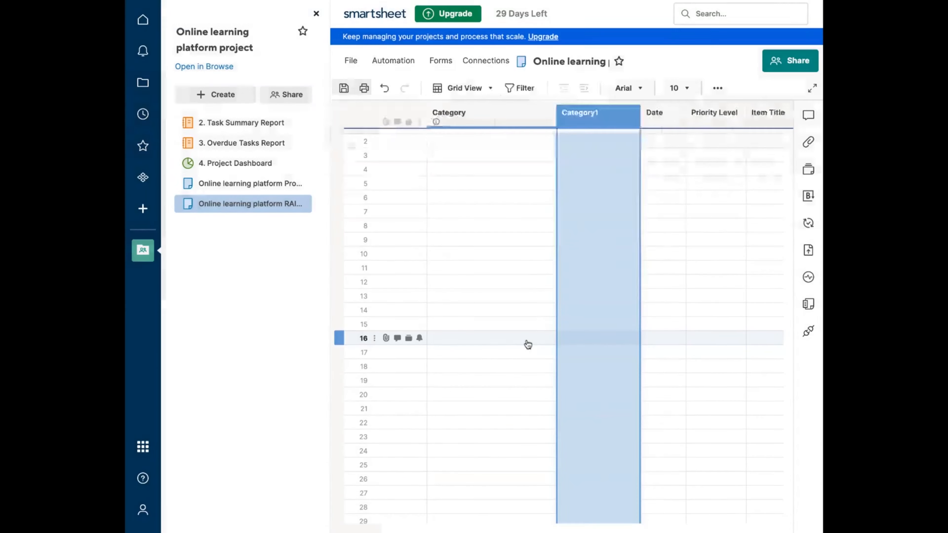
- Rename the primary Category column as Change and hide it
{"action": "right_click", "coordinate": [514, 122]}
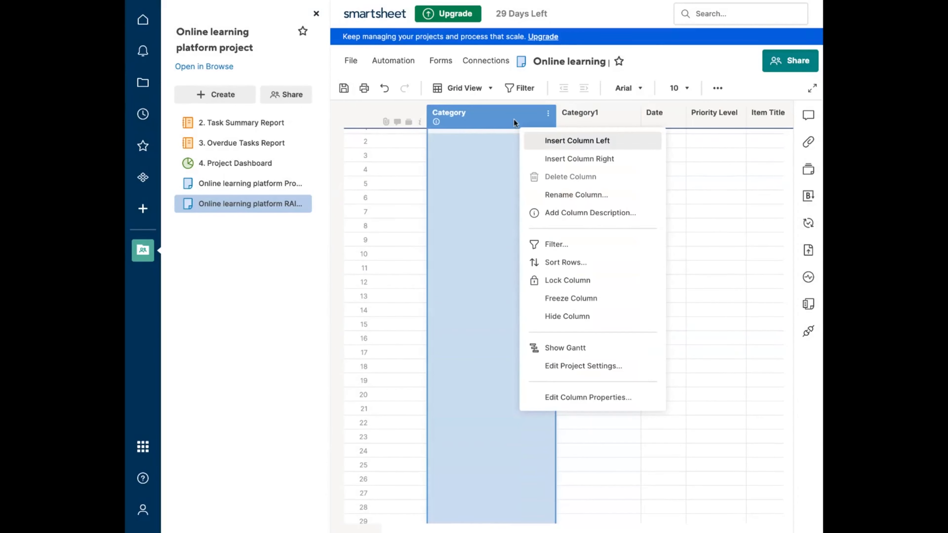
{"action": "left_click", "coordinate": [508, 114]}
{"action": "double_click", "coordinate": [508, 114]}
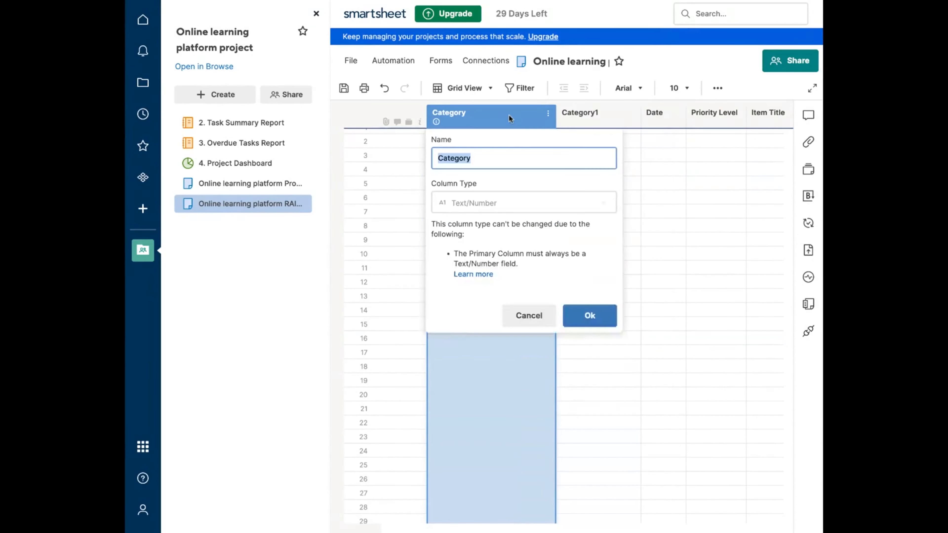
{"action": "type", "text": "Change"}
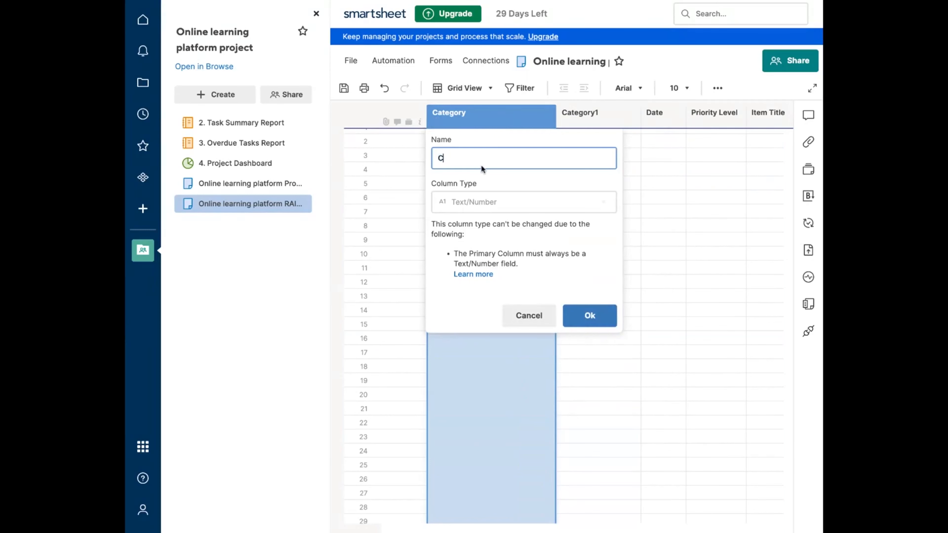
{"action": "left_click", "coordinate": [596, 316]}
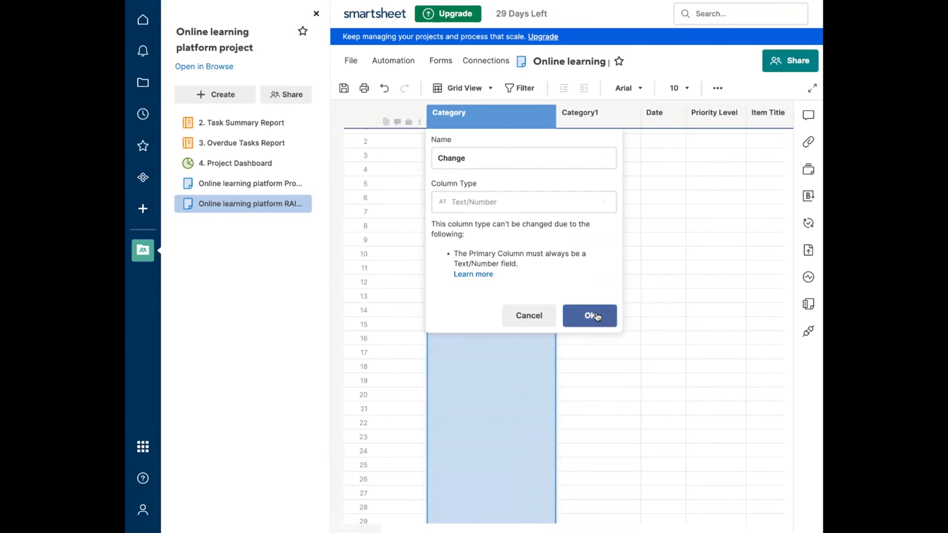
{"action": "left_click", "coordinate": [546, 113]}
{"action": "left_click", "coordinate": [602, 313]}
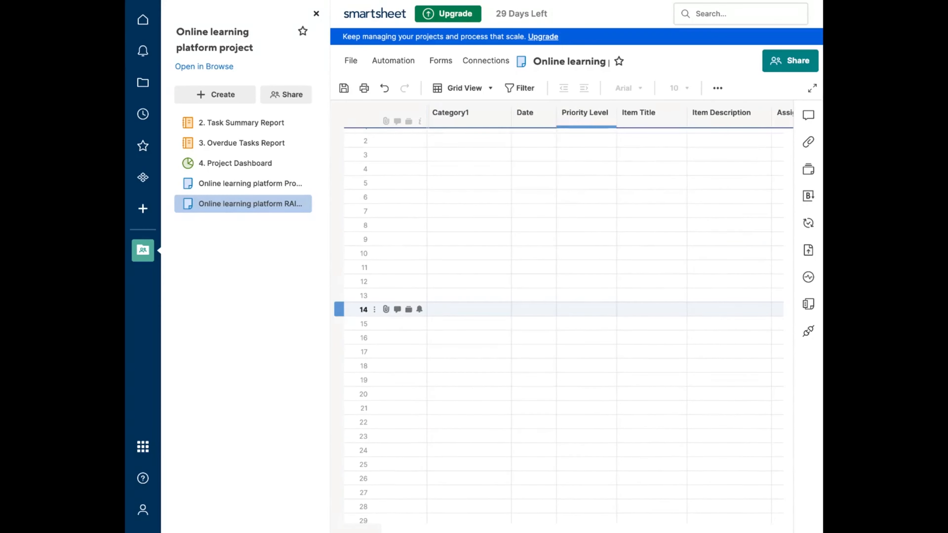
- Rename the Category1 dropdown column as Category
{"action": "left_click", "coordinate": [473, 118]}
{"action": "double_click", "coordinate": [473, 118]}
{"action": "left_click", "coordinate": [467, 157]}
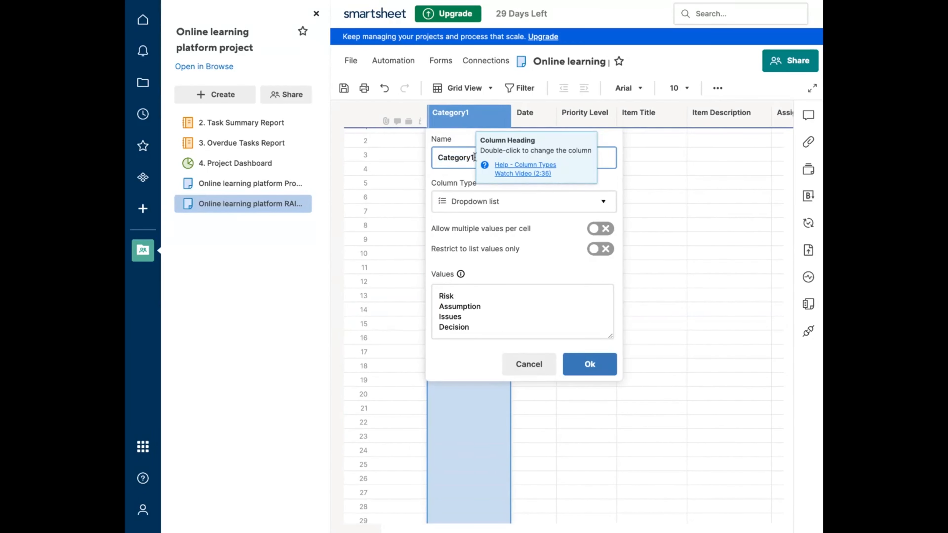
{"action": "left_click", "coordinate": [602, 372]}
{"action": "left_click", "coordinate": [610, 293]}
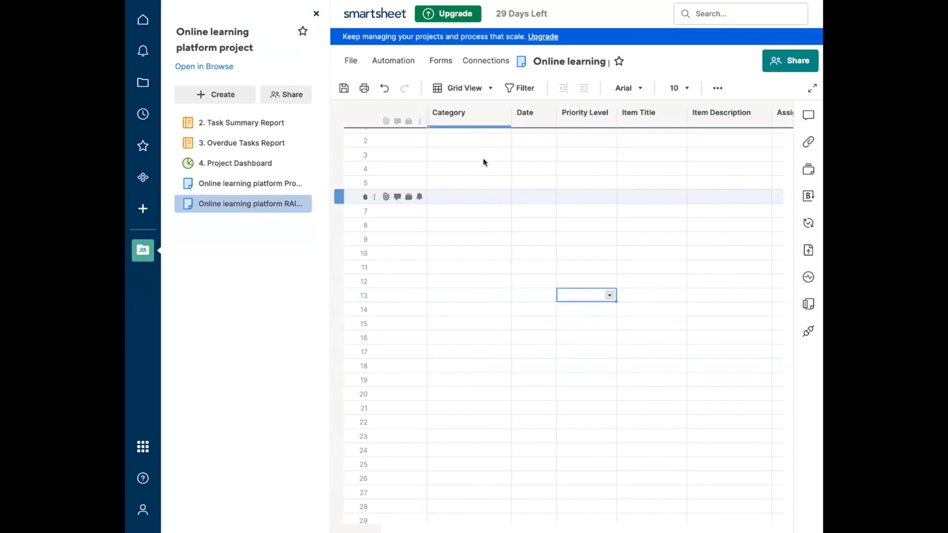
- Set the Category of row 1 to Risk
{"action": "scroll", "coordinate": [481, 151], "scroll_direction": "up", "scroll_amount": 1}
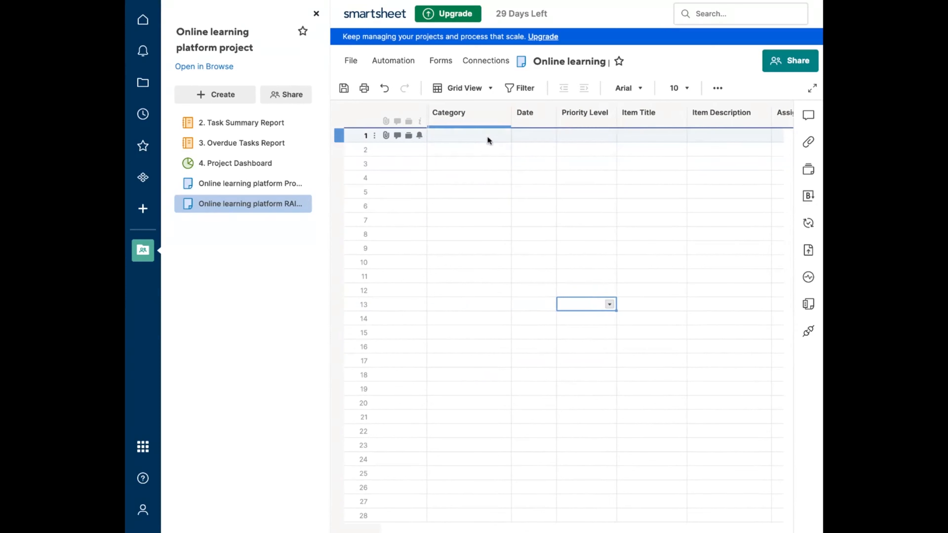
{"action": "left_click", "coordinate": [496, 137]}
{"action": "left_click", "coordinate": [503, 136]}
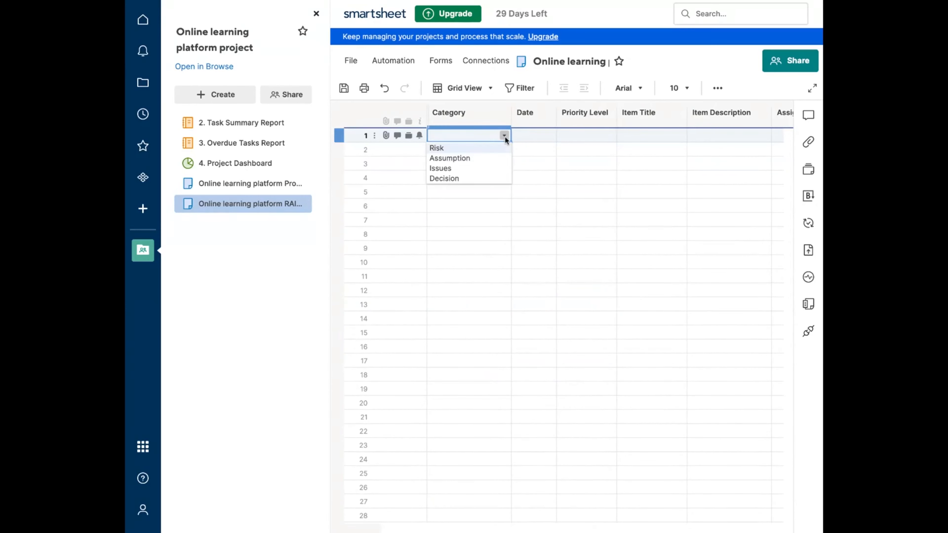
{"action": "left_click", "coordinate": [495, 149]}
- Check the entry cells of the Date, Priority Level, Item Title, Item Description, Assignee and Status columns
{"action": "left_click", "coordinate": [534, 137]}
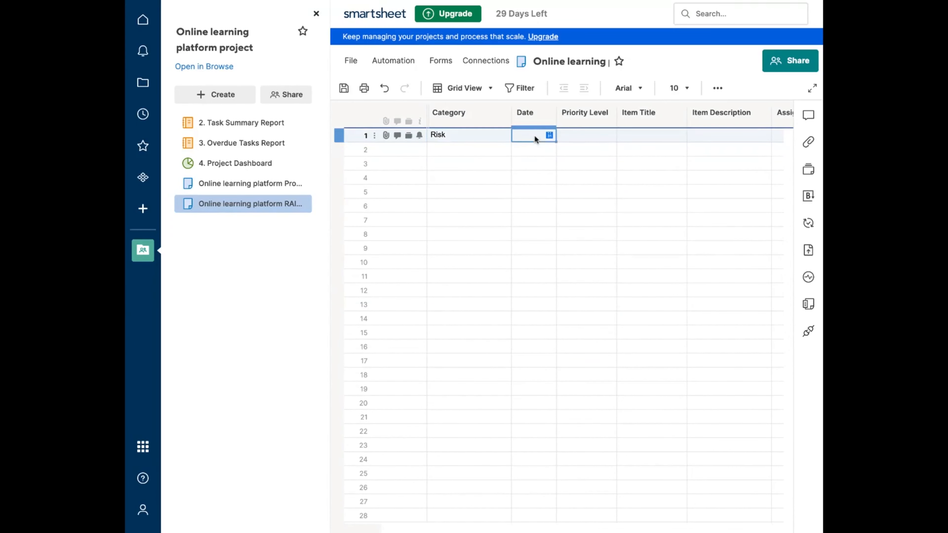
{"action": "left_click", "coordinate": [581, 139]}
{"action": "left_click", "coordinate": [608, 134]}
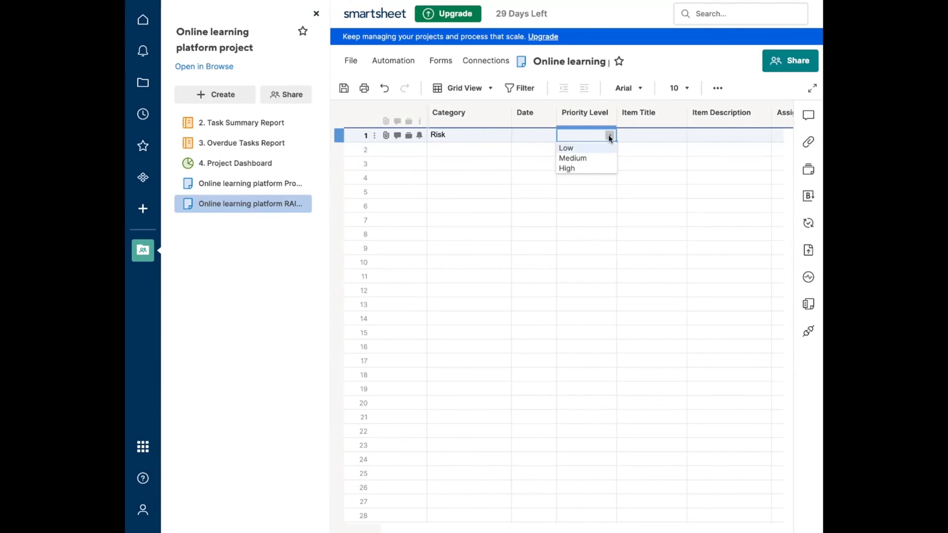
{"action": "left_click", "coordinate": [651, 143]}
{"action": "left_click", "coordinate": [705, 136]}
{"action": "scroll", "coordinate": [705, 136], "scroll_direction": "right", "scroll_amount": 5}
{"action": "left_click", "coordinate": [575, 135]}
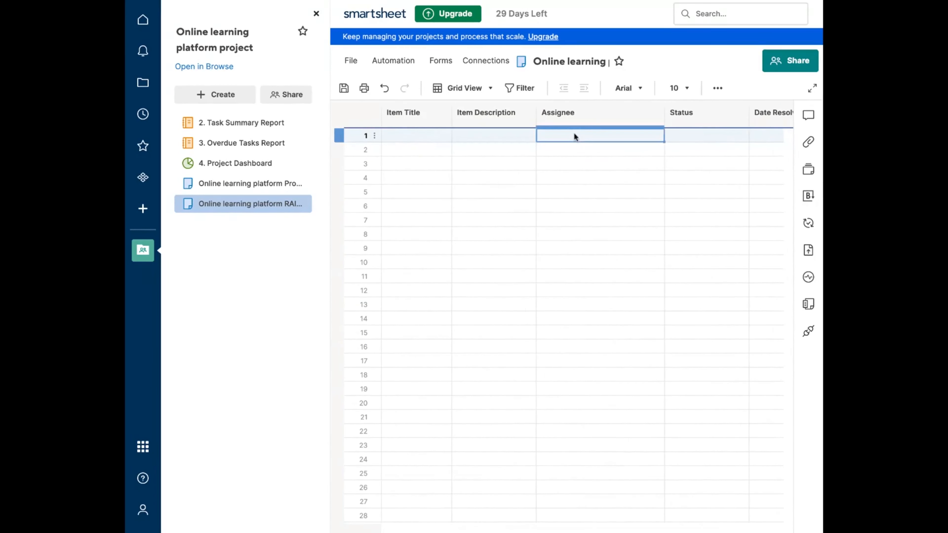
{"action": "left_click", "coordinate": [681, 142]}
{"action": "scroll", "coordinate": [450, 198], "scroll_direction": "left", "scroll_amount": 5}
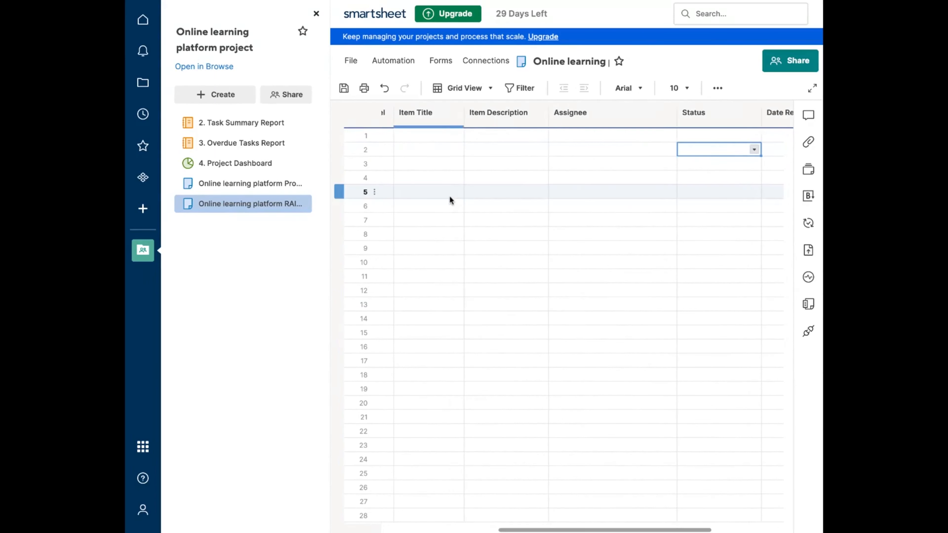
- Look over the sheet's full name, file commands and workflow options, and close the project side panel
{"action": "left_click", "coordinate": [560, 62]}
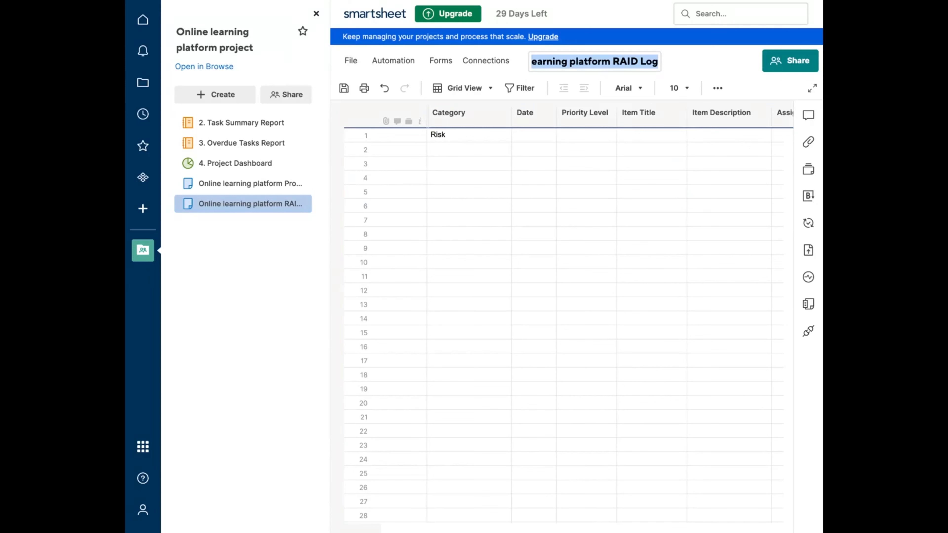
{"action": "key", "text": "Escape"}
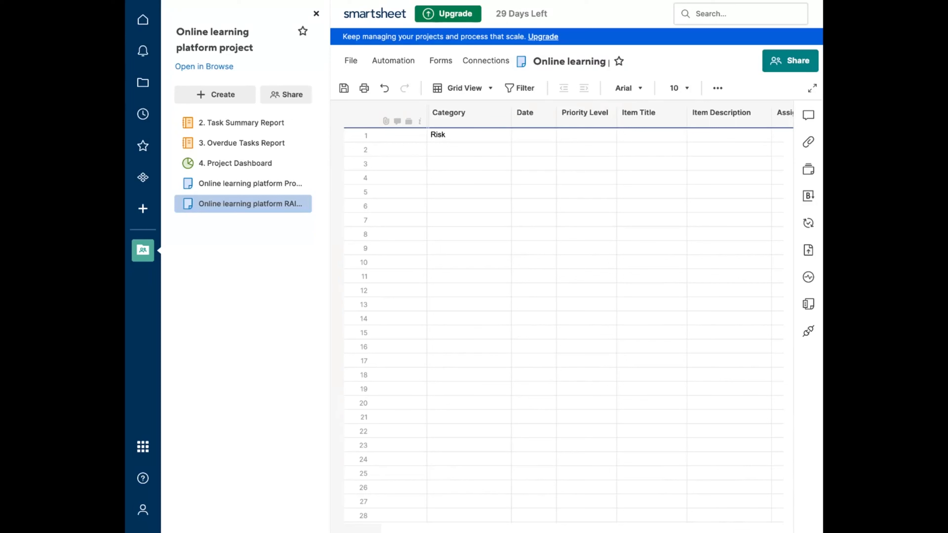
{"action": "left_click", "coordinate": [350, 60]}
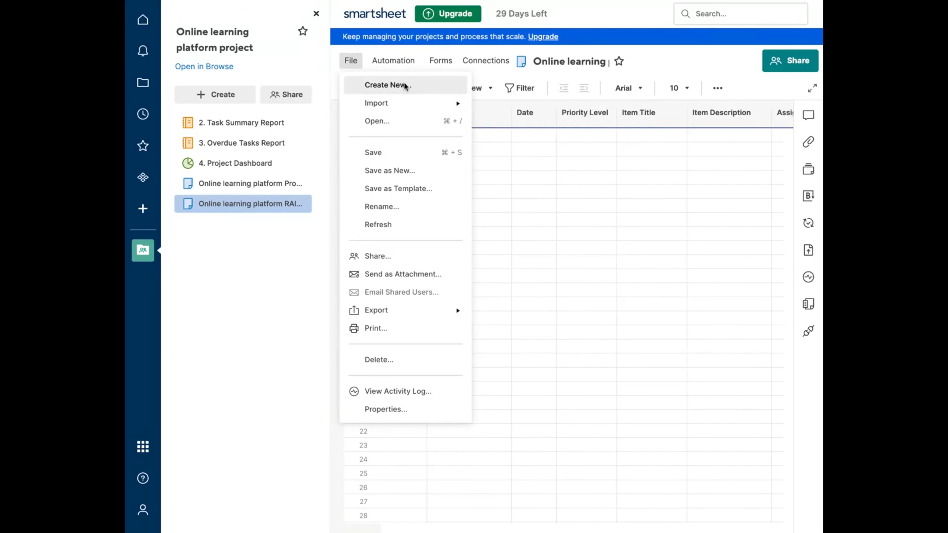
{"action": "mouse_move", "coordinate": [401, 104]}
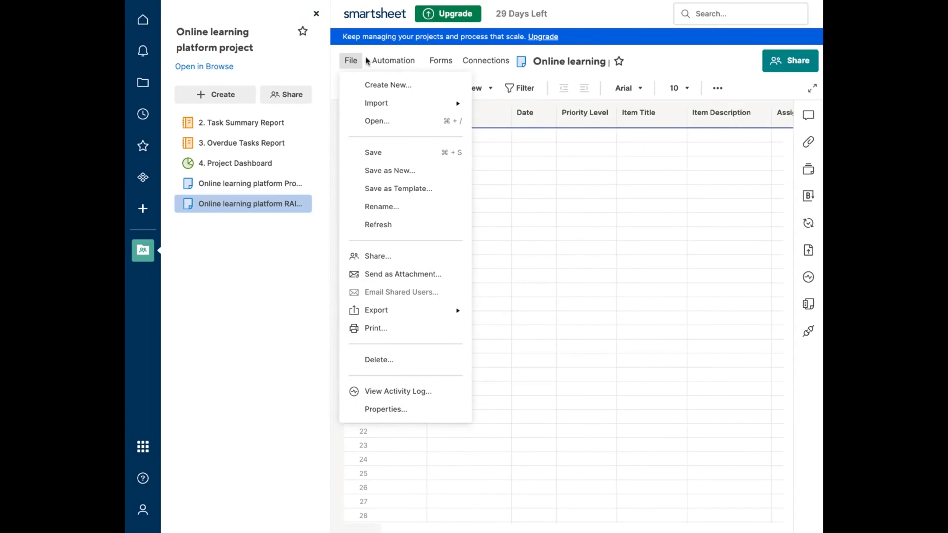
{"action": "left_click", "coordinate": [385, 61]}
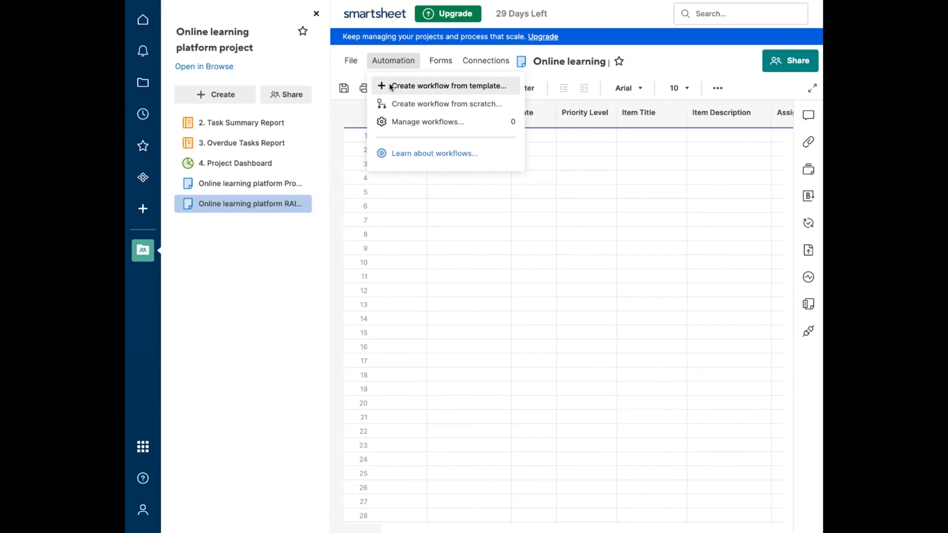
{"action": "left_click", "coordinate": [316, 15]}
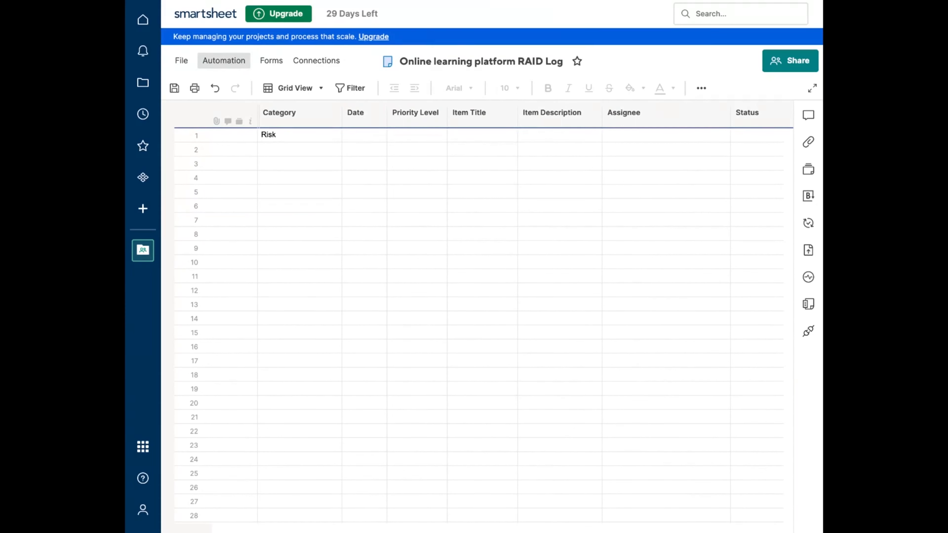
- Preview a form built from the RAID log's columns and close it without saving
{"action": "left_click", "coordinate": [275, 66]}
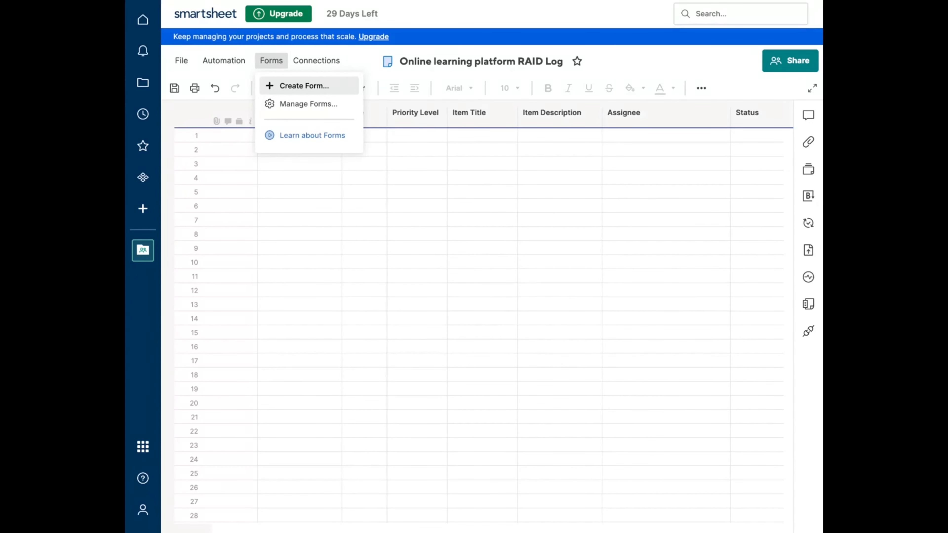
{"action": "left_click", "coordinate": [304, 86]}
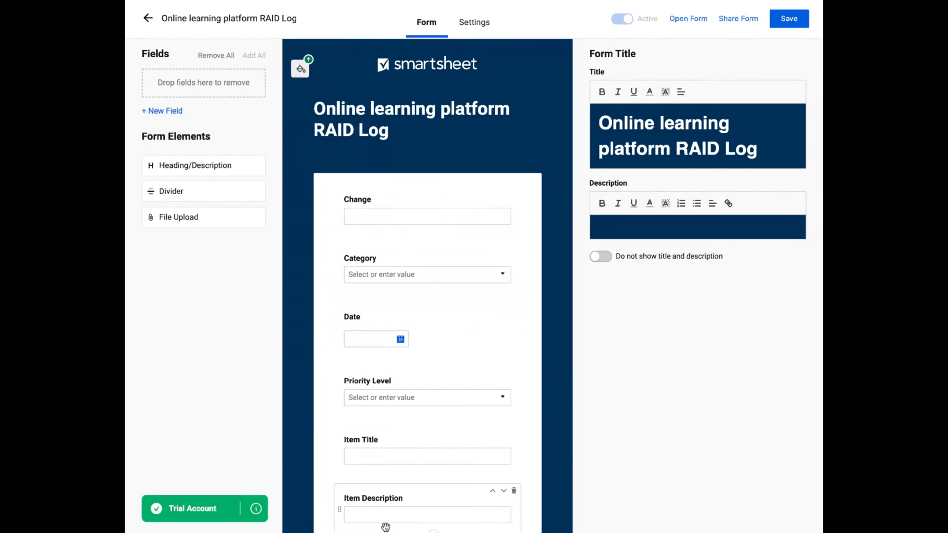
{"action": "scroll", "coordinate": [381, 478], "scroll_direction": "down", "scroll_amount": 6}
{"action": "scroll", "coordinate": [381, 478], "scroll_direction": "up", "scroll_amount": 6}
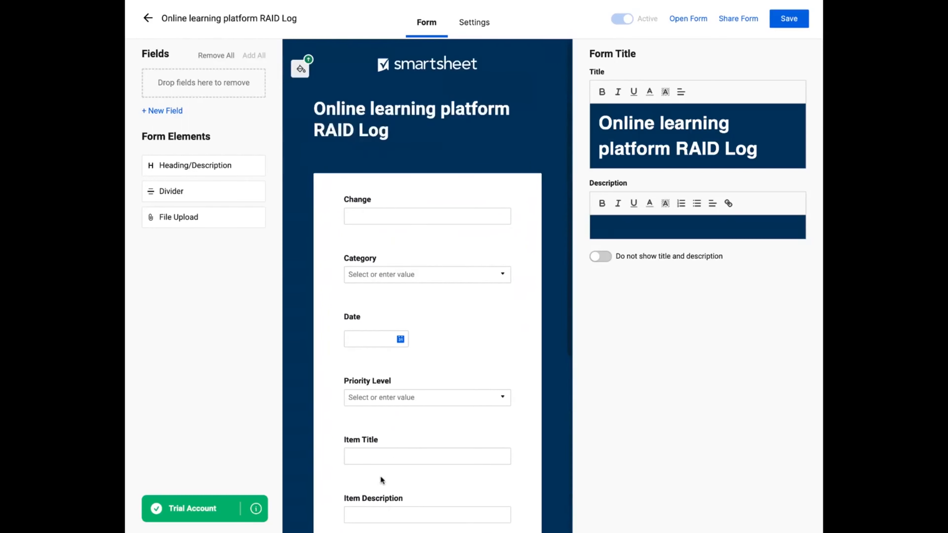
{"action": "left_click", "coordinate": [145, 24]}
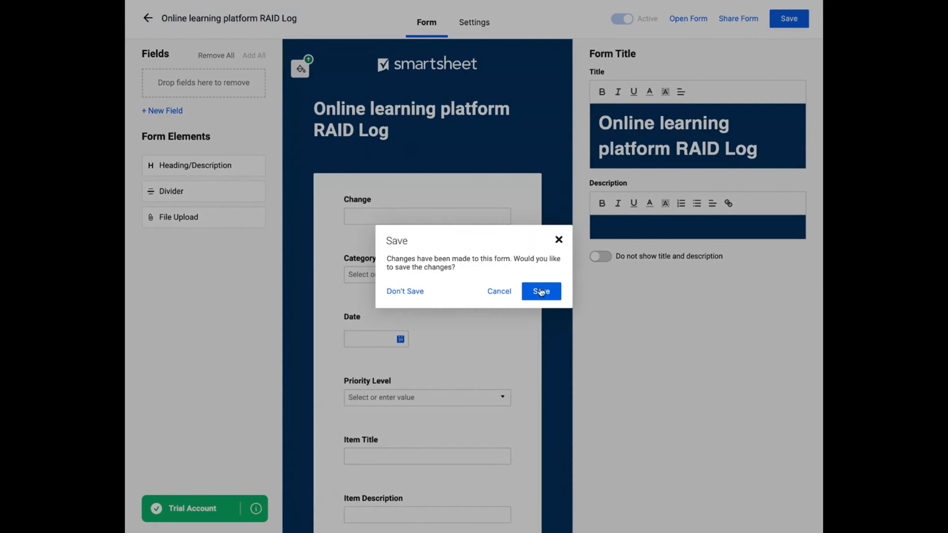
{"action": "left_click", "coordinate": [405, 291]}
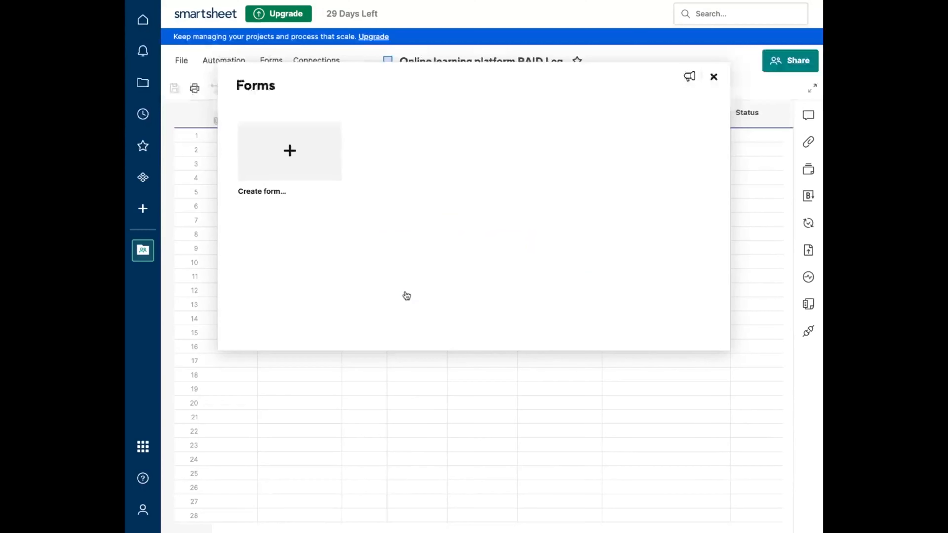
{"action": "left_click", "coordinate": [711, 78]}
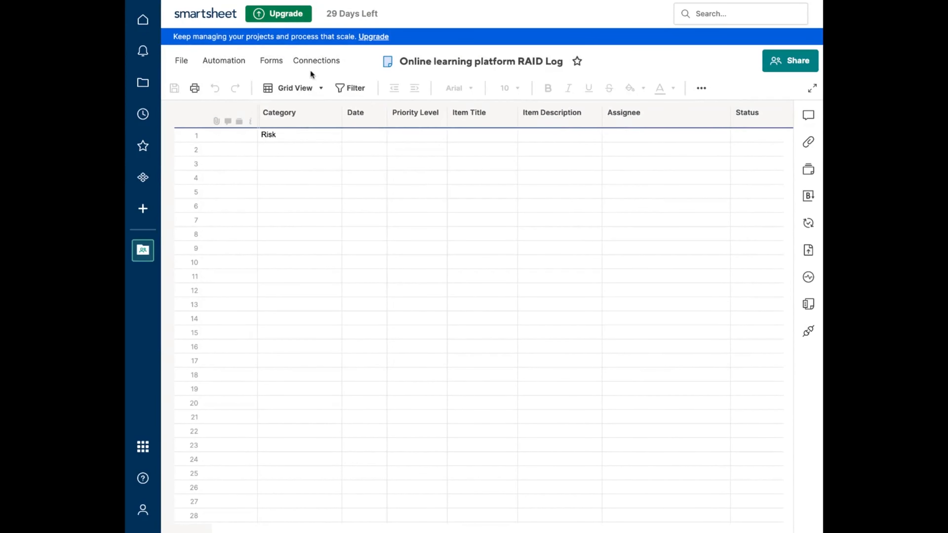
- Switch the RAID log sheet to Gantt View
{"action": "left_click", "coordinate": [320, 89]}
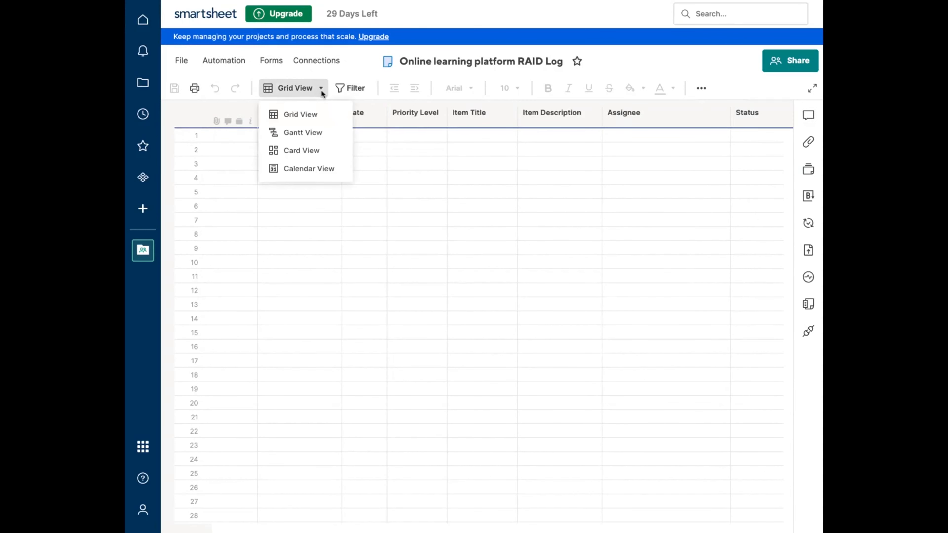
{"action": "left_click", "coordinate": [317, 132]}
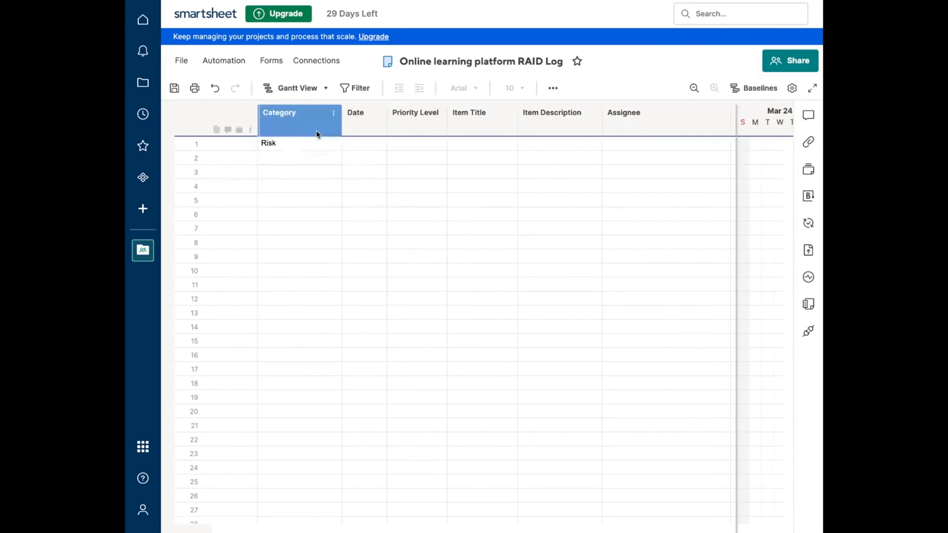
- View the RAID log in Card View and Calendar View, leaving the calendar settings unchanged, and return to Grid View
{"action": "left_click", "coordinate": [318, 90]}
{"action": "left_click", "coordinate": [313, 152]}
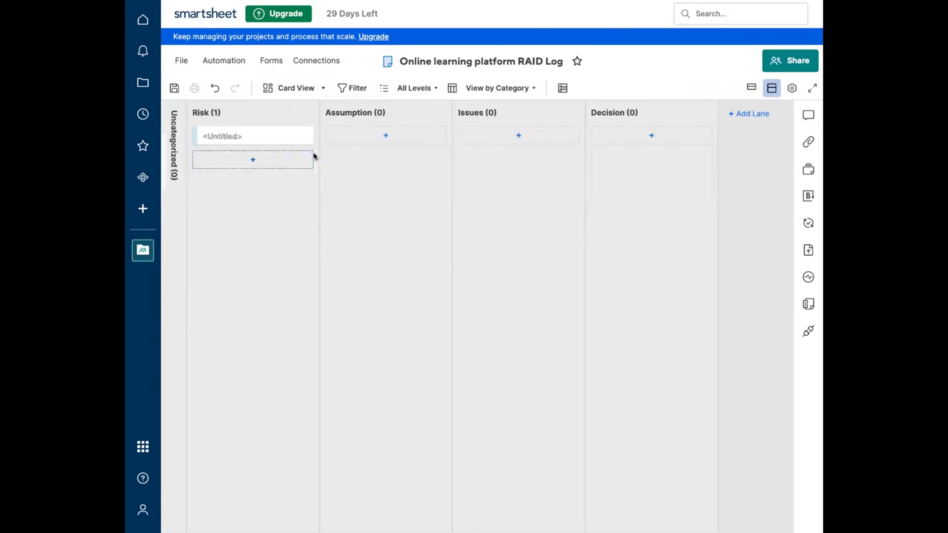
{"action": "left_click", "coordinate": [315, 90]}
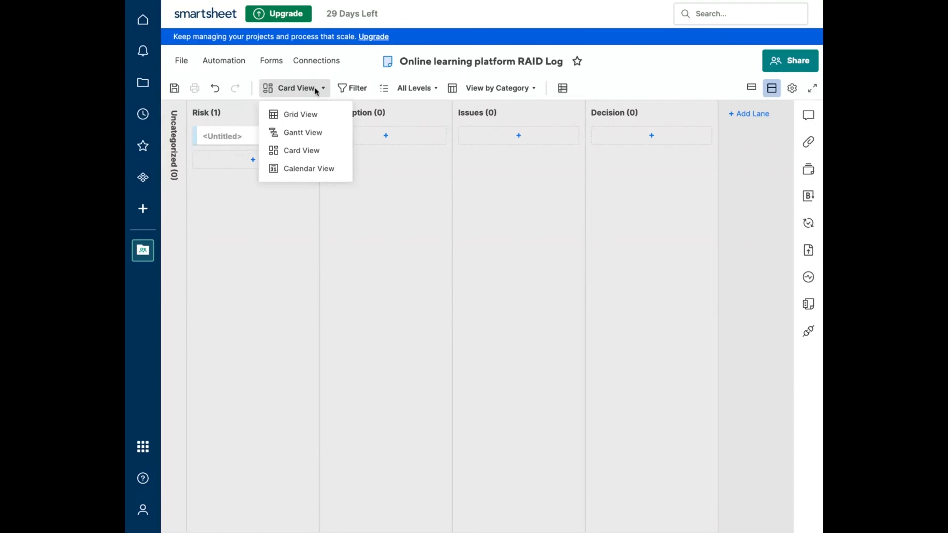
{"action": "left_click", "coordinate": [315, 167]}
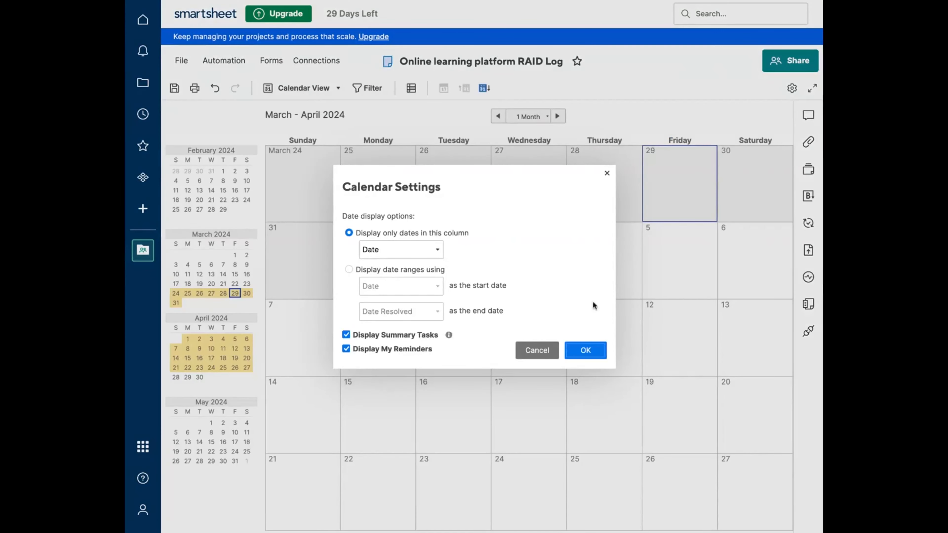
{"action": "left_click", "coordinate": [543, 349]}
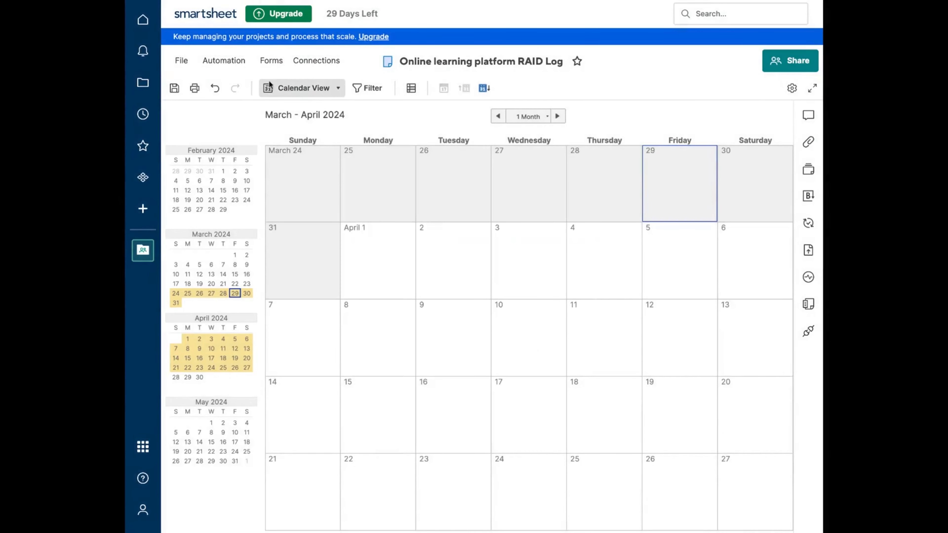
{"action": "left_click", "coordinate": [306, 88]}
{"action": "left_click", "coordinate": [318, 115]}
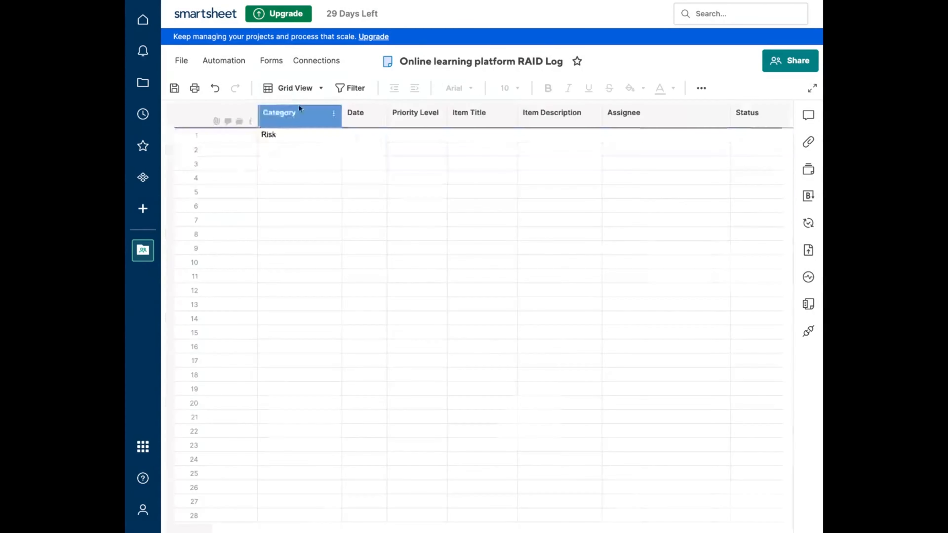
- Look over the fields available for a new filter on the RAID log and close it without applying
{"action": "left_click", "coordinate": [360, 89]}
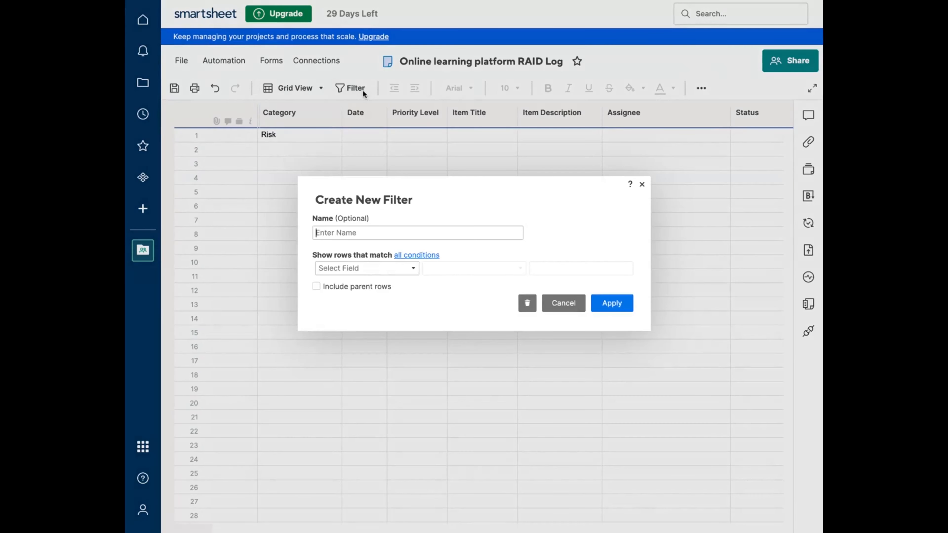
{"action": "left_click", "coordinate": [368, 232]}
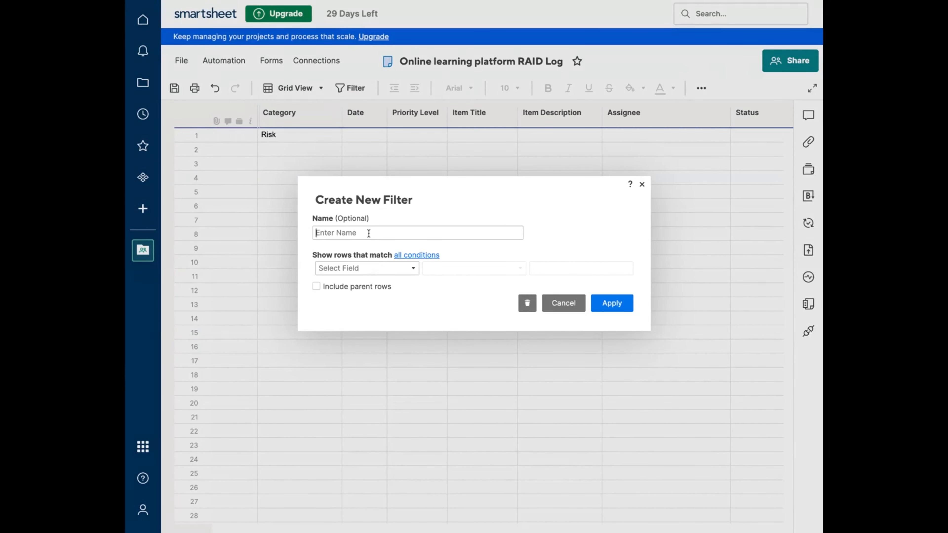
{"action": "left_click", "coordinate": [369, 268]}
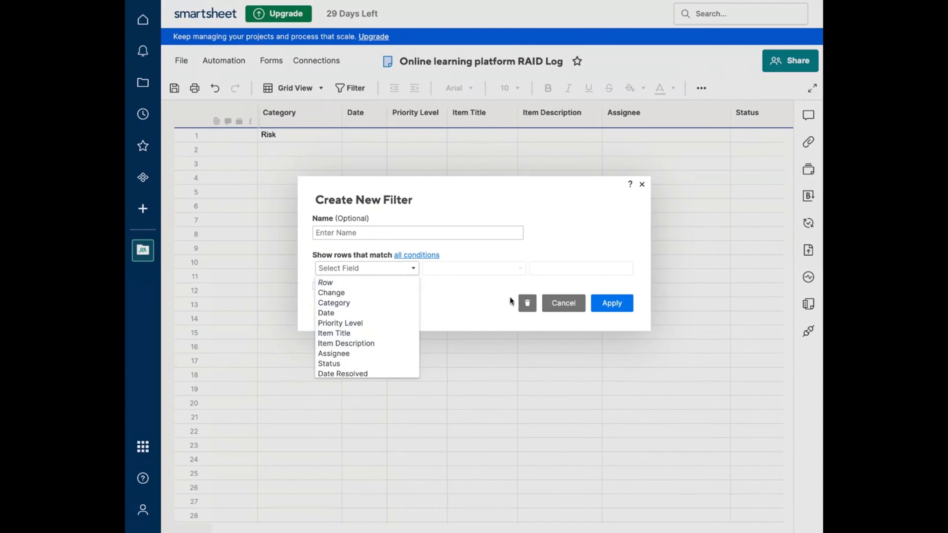
{"action": "left_click", "coordinate": [641, 184]}
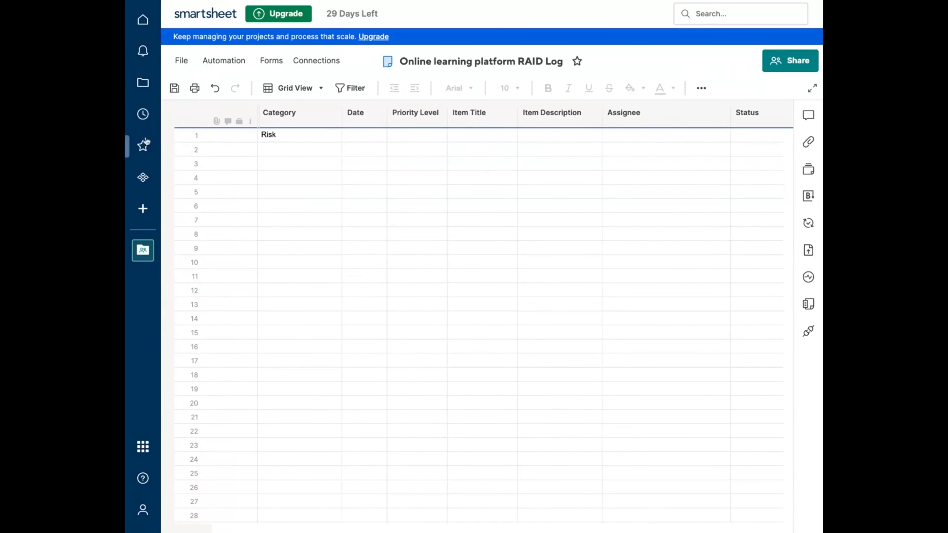
- Save the RAID log's changes and open the Online learning platform Project Plan sheet from the workspace
{"action": "left_click", "coordinate": [145, 83]}
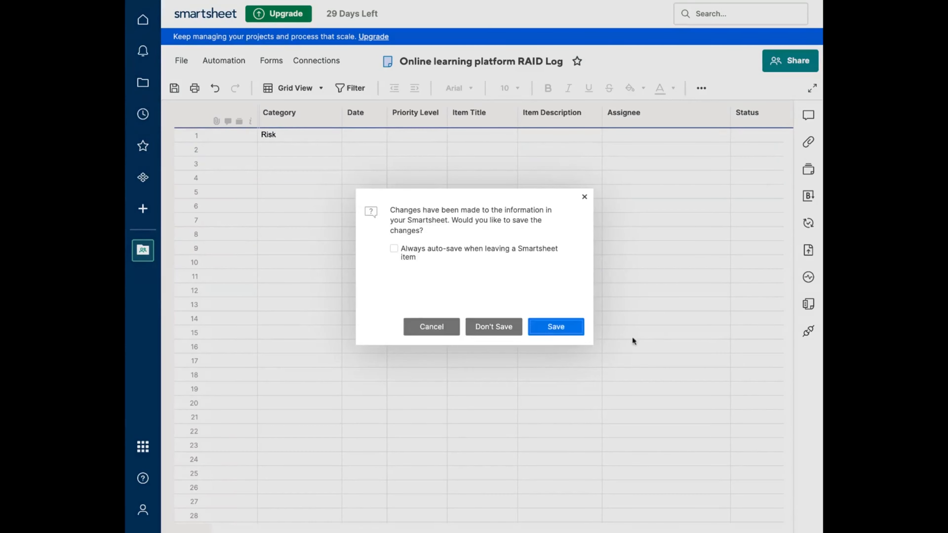
{"action": "left_click", "coordinate": [540, 326]}
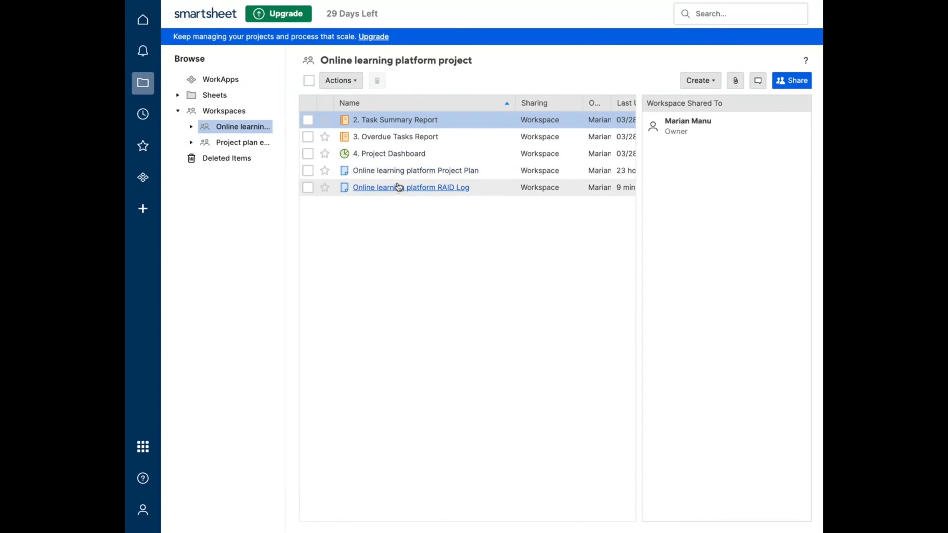
{"action": "left_click", "coordinate": [402, 171]}
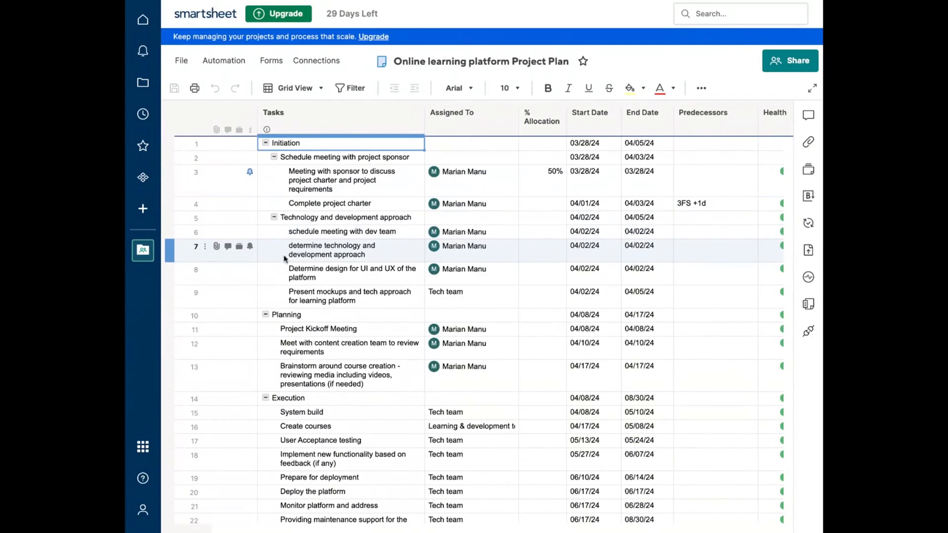
- Post a comment on the "determine technology and development approach" row, mentioning the assignee, with the text "I have a question about this task"
{"action": "left_click", "coordinate": [309, 256]}
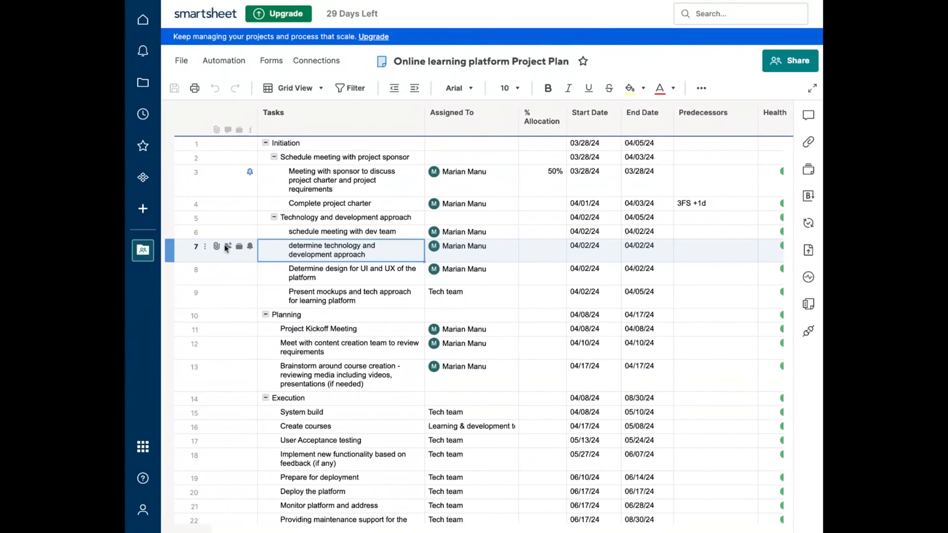
{"action": "left_click", "coordinate": [228, 247]}
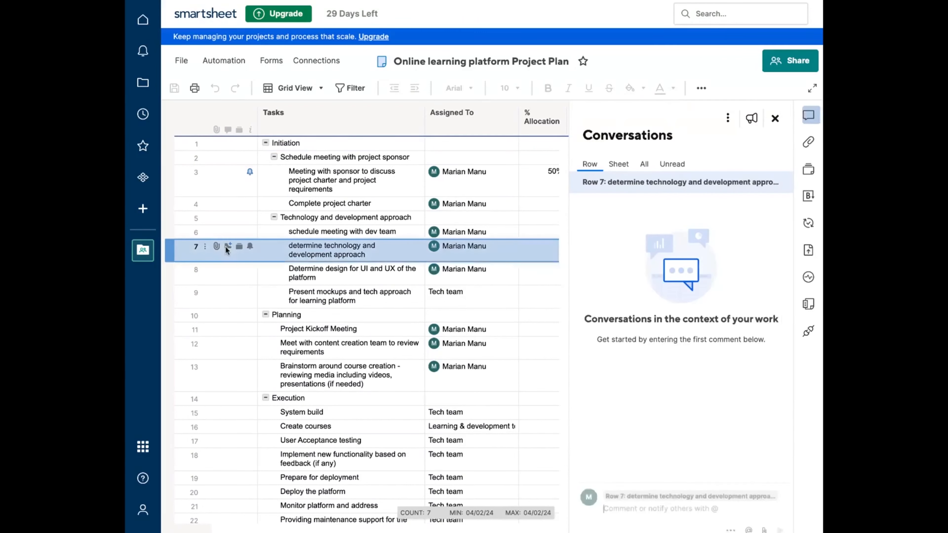
{"action": "type", "text": "@"}
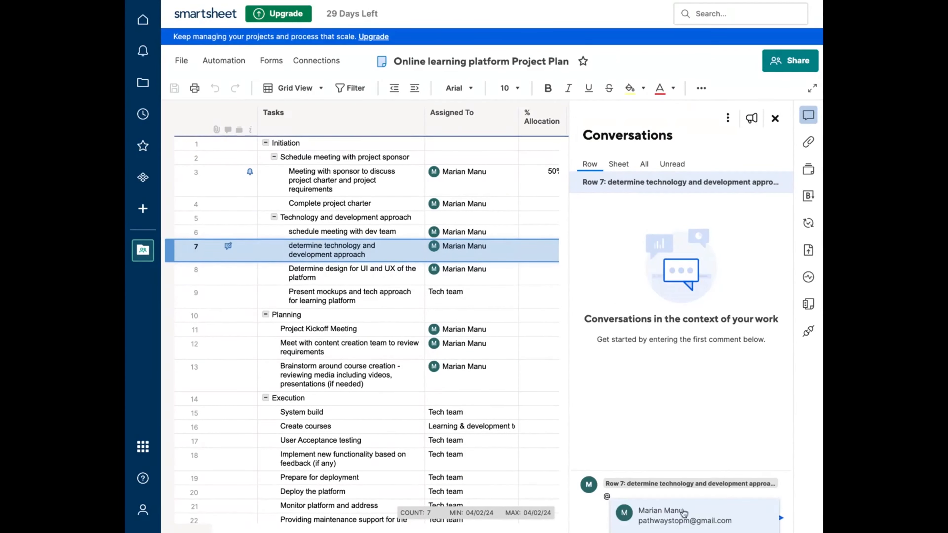
{"action": "left_click", "coordinate": [680, 516]}
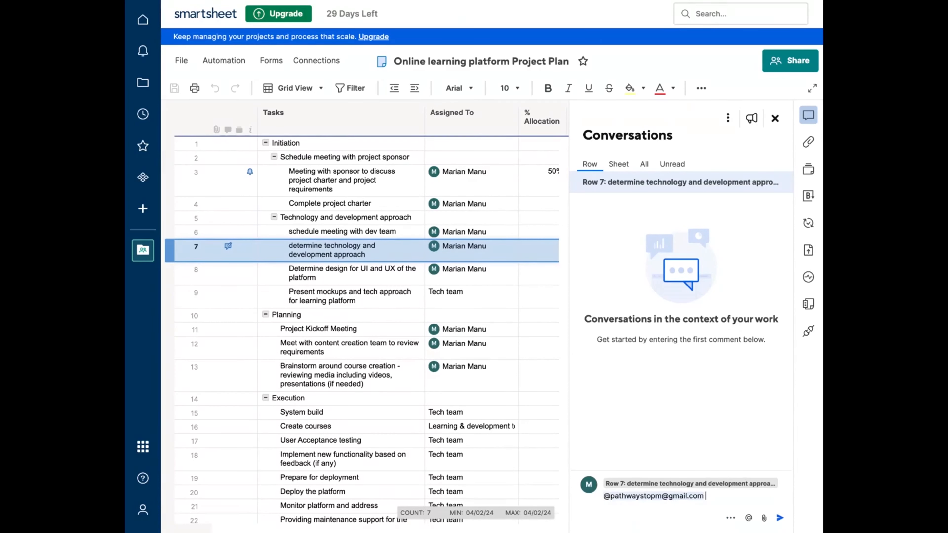
{"action": "type", "text": "I havea question about ths tak"}
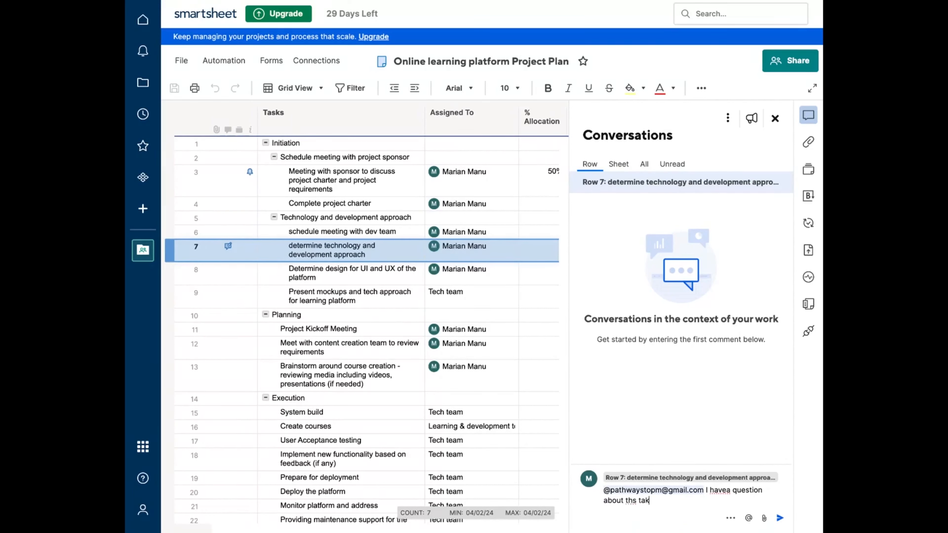
{"action": "key", "text": "BackSpace"}
{"action": "key", "text": "BackSpace"}
{"action": "key", "text": "BackSpace"}
{"action": "key", "text": "BackSpace"}
{"action": "key", "text": "BackSpace"}
{"action": "key", "text": "BackSpace"}
{"action": "type", "text": "his task"}
{"action": "left_click", "coordinate": [780, 518]}
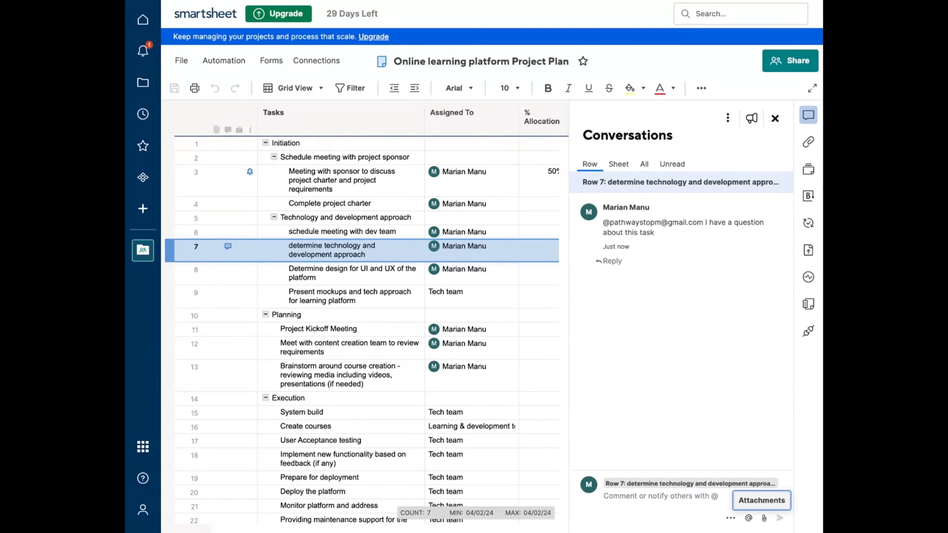
{"action": "left_click", "coordinate": [775, 119]}
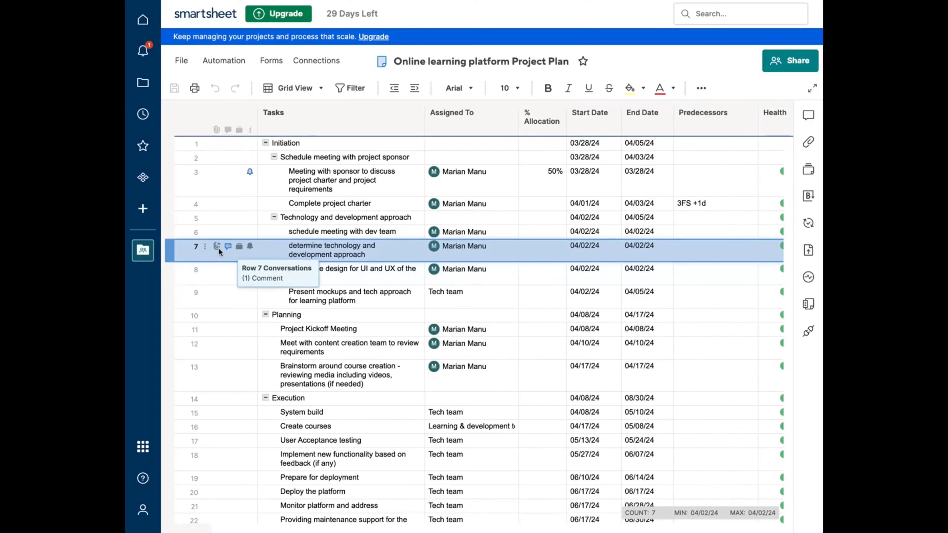
- Look at the file attachment options for the "determine technology and development approach" row and close them
{"action": "left_click", "coordinate": [217, 246]}
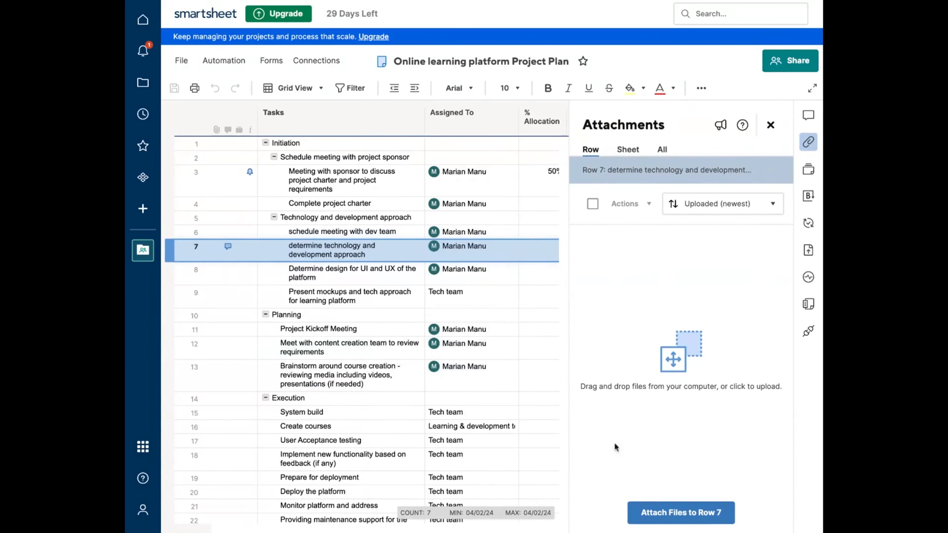
{"action": "left_click", "coordinate": [771, 125]}
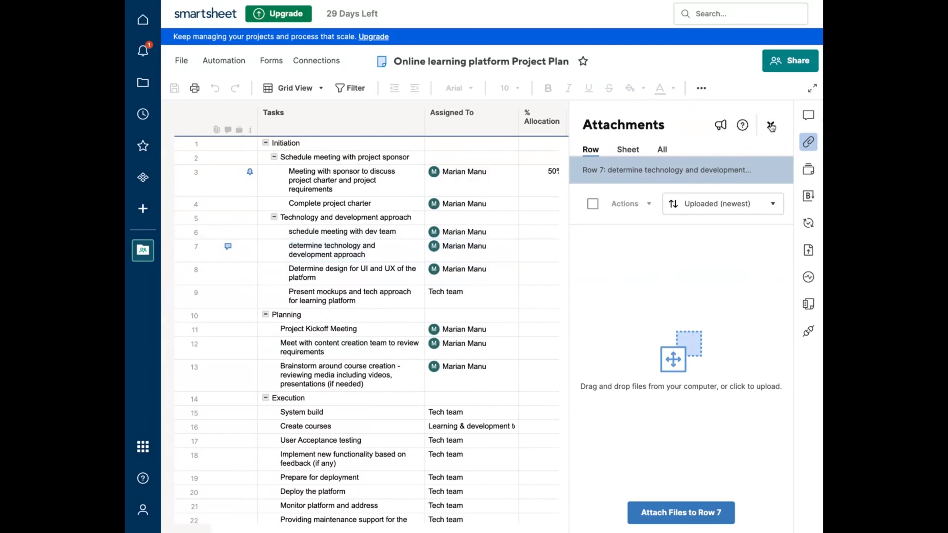
{"action": "left_click", "coordinate": [773, 125]}
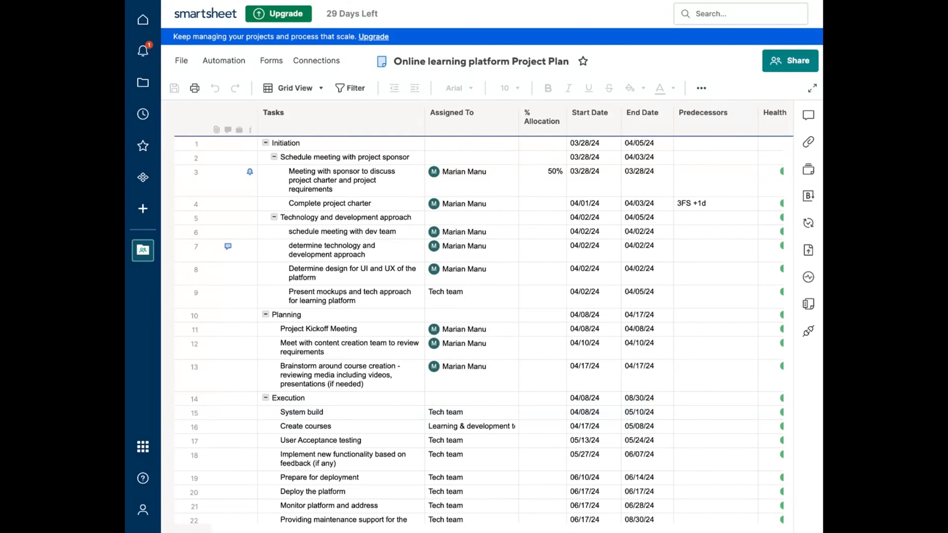
- Read the new notification about the comment mention and close the notifications
{"action": "left_click", "coordinate": [143, 50]}
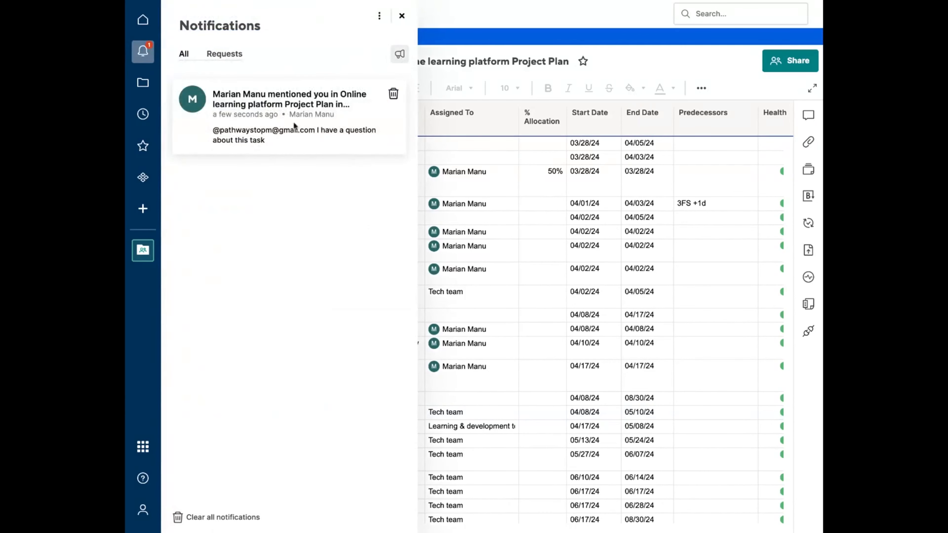
{"action": "left_click", "coordinate": [343, 122]}
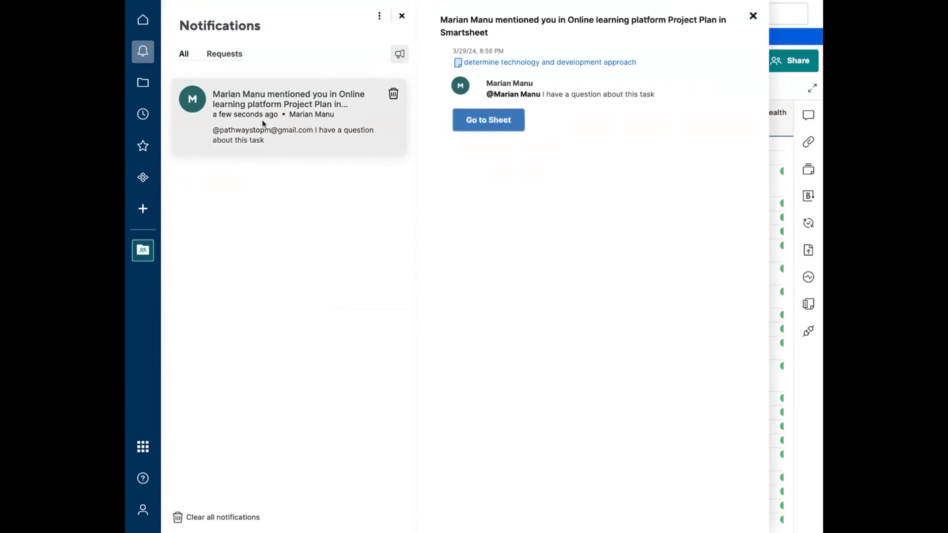
{"action": "left_click", "coordinate": [401, 15]}
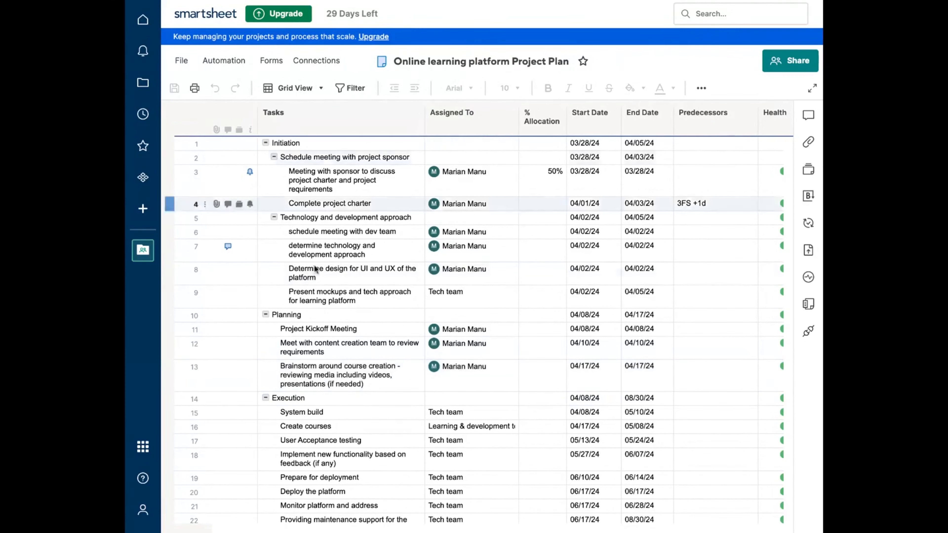
- Reopen the Online learning platform RAID Log and set the Risk row's date to 03/28/24
{"action": "left_click", "coordinate": [146, 83]}
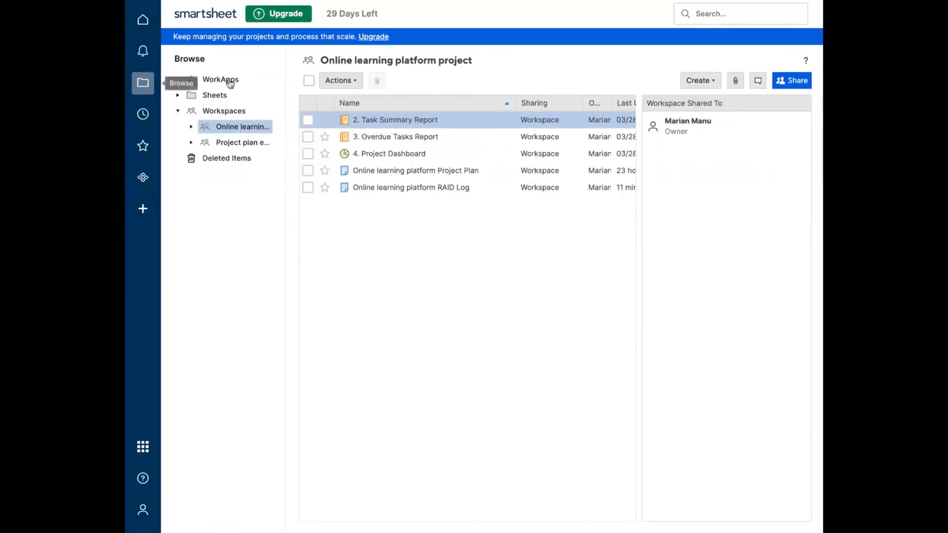
{"action": "left_click", "coordinate": [407, 188]}
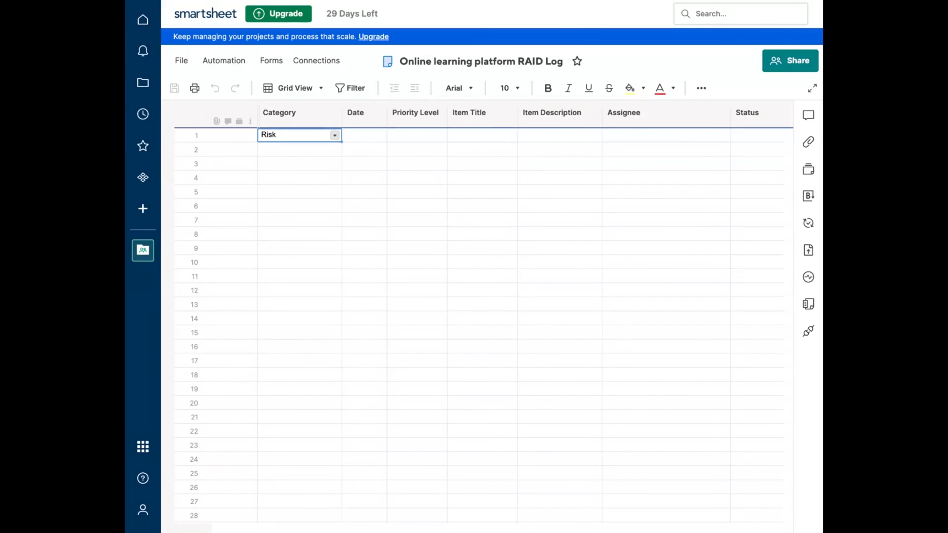
{"action": "left_click", "coordinate": [361, 135]}
{"action": "left_click", "coordinate": [383, 135]}
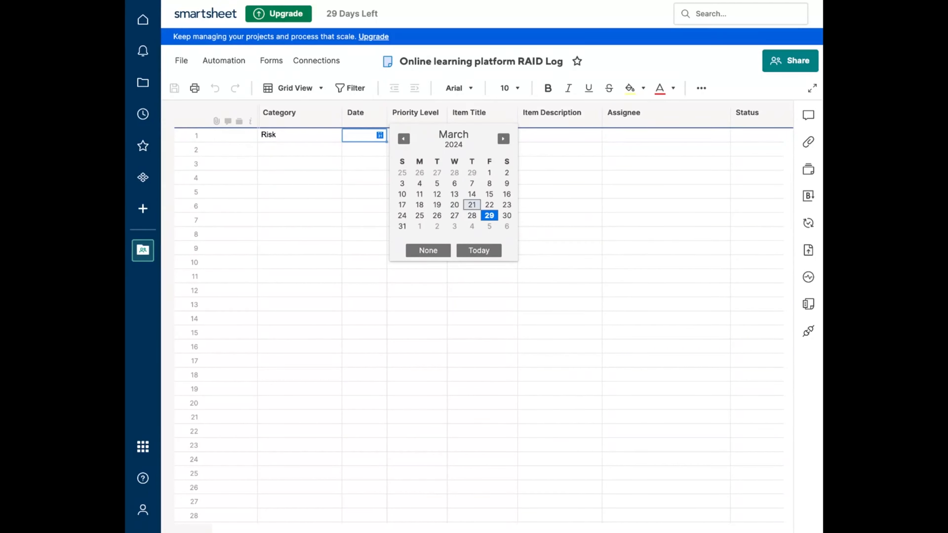
{"action": "left_click", "coordinate": [474, 216]}
- Set the Risk row's priority level to High
{"action": "left_click", "coordinate": [416, 126]}
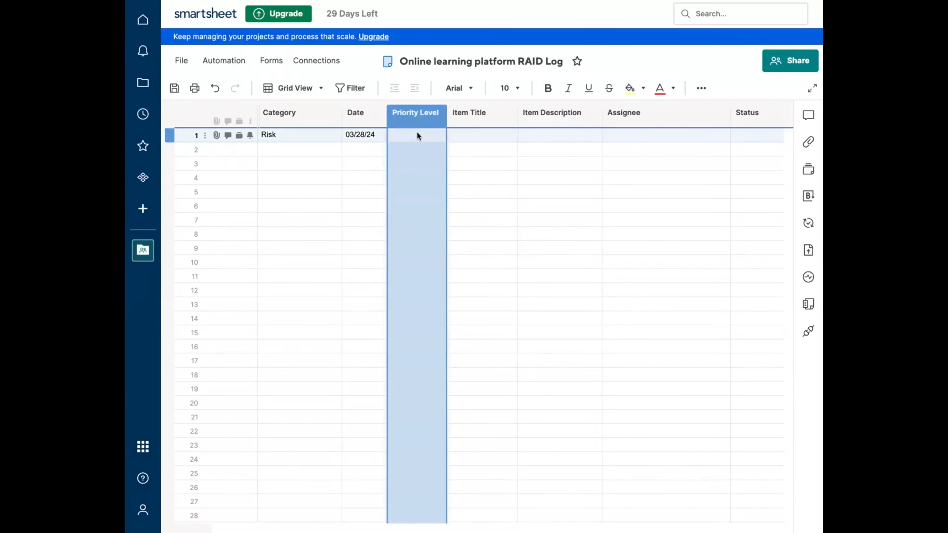
{"action": "left_click", "coordinate": [417, 133]}
{"action": "left_click", "coordinate": [438, 136]}
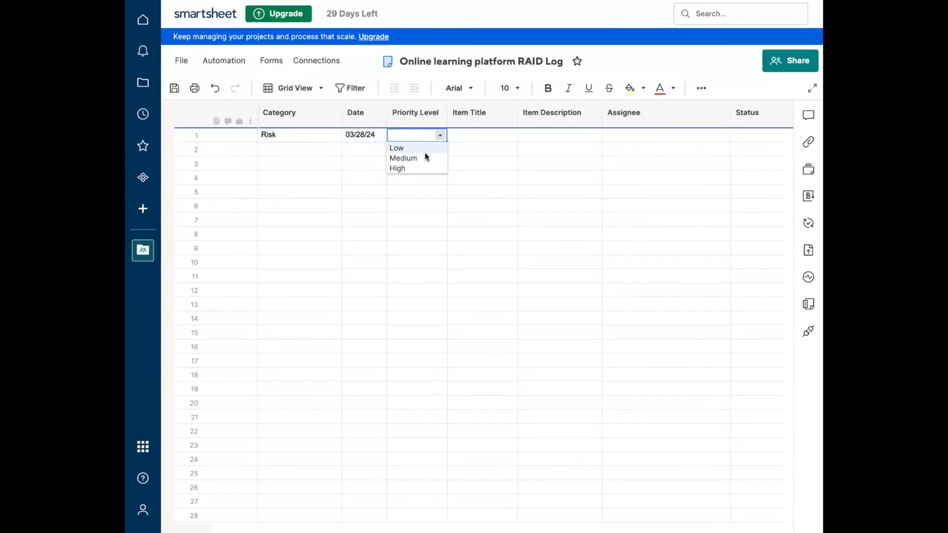
{"action": "left_click", "coordinate": [422, 167]}
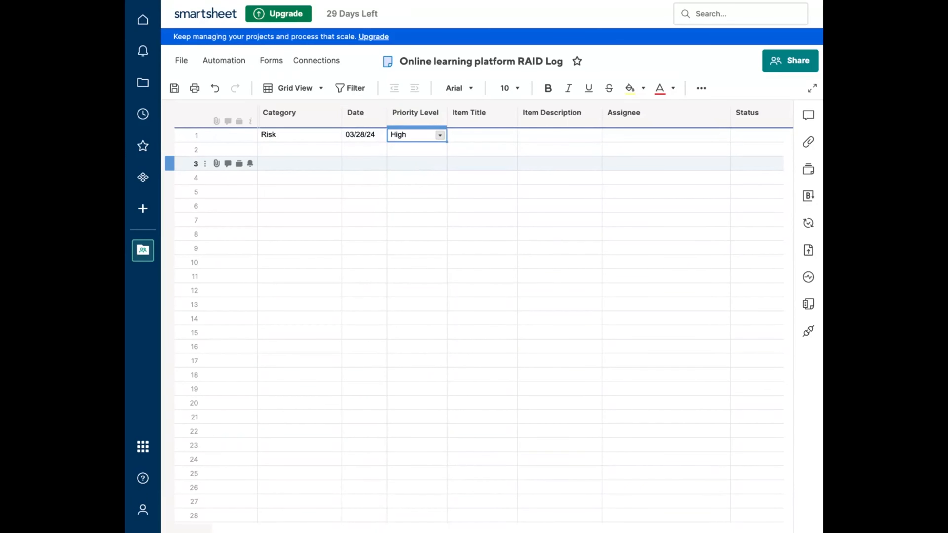
- Enter "Content creation" as the Risk row's item title
{"action": "left_click", "coordinate": [491, 136]}
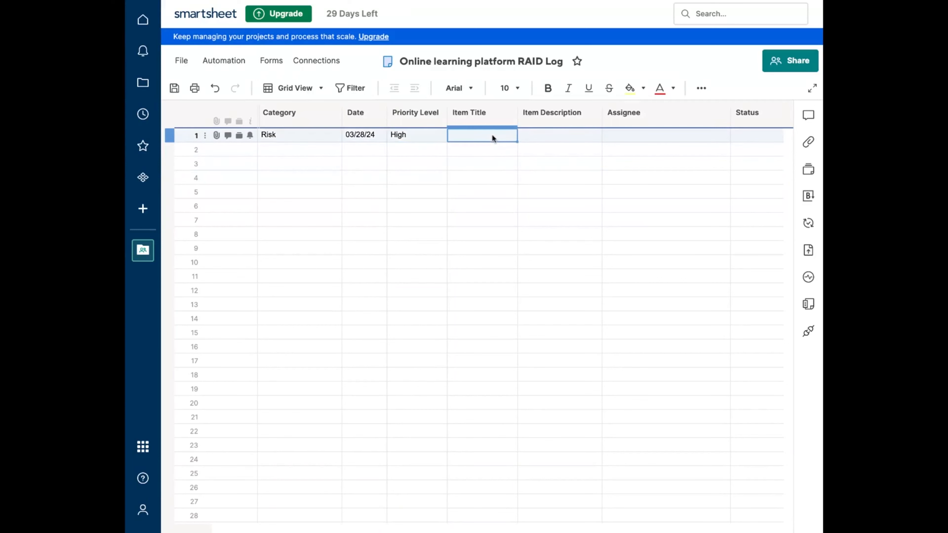
{"action": "type", "text": "C"}
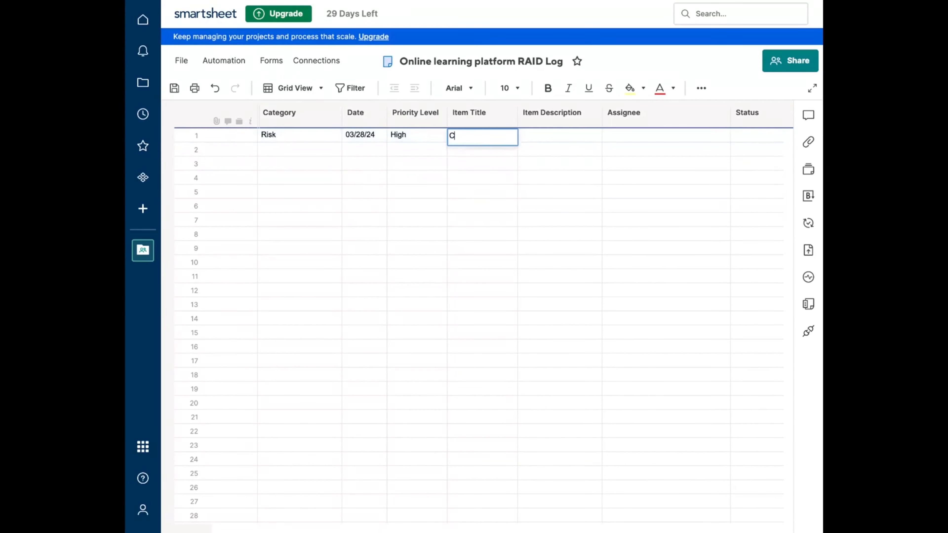
{"action": "type", "text": "ontent creation"}
{"action": "key", "text": "Tab"}
- Enter "Content might delay due to resource constraints" as the item description of the Content creation risk
{"action": "type", "text": "Cont"}
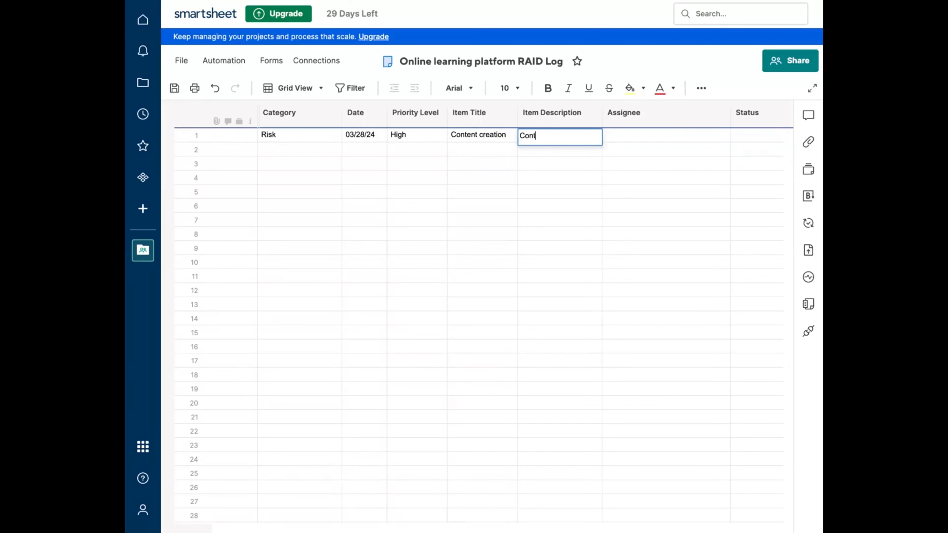
{"action": "type", "text": "ent might det"}
{"action": "type", "text": "lay due to"}
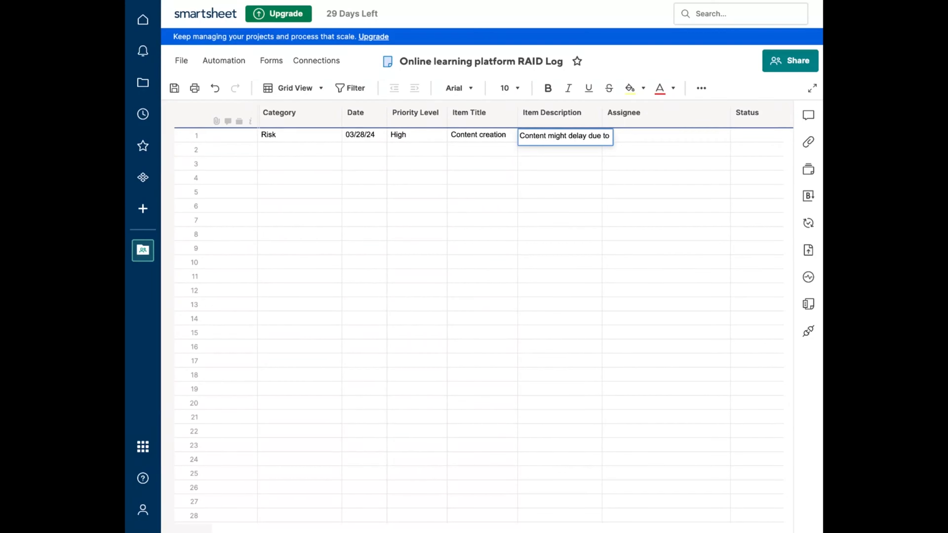
{"action": "type", "text": " resource c"}
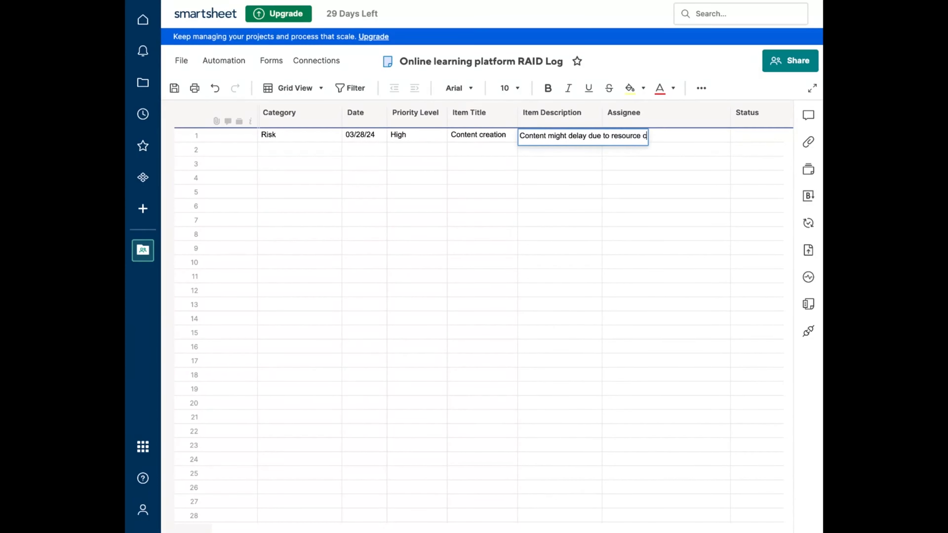
{"action": "type", "text": "onstraints"}
{"action": "key", "text": "Tab"}
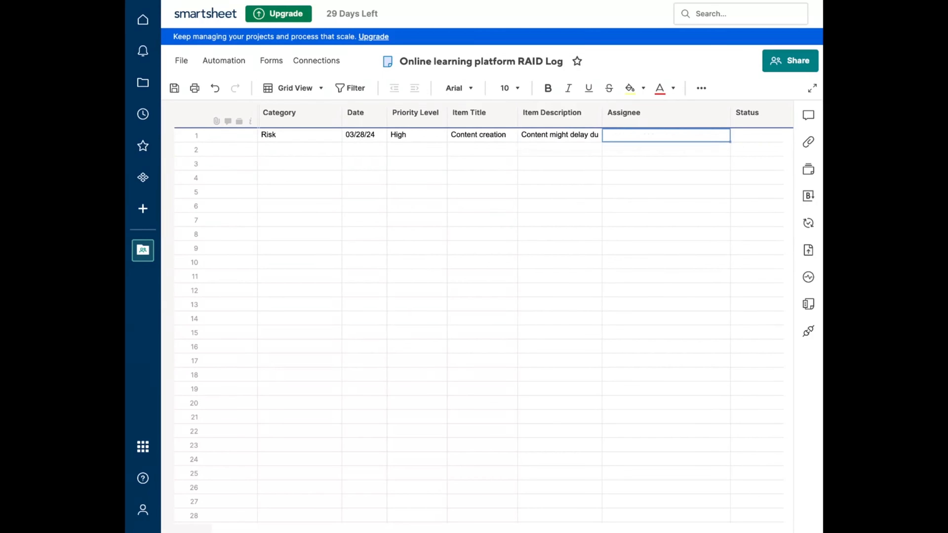
{"action": "type", "text": "mar"}
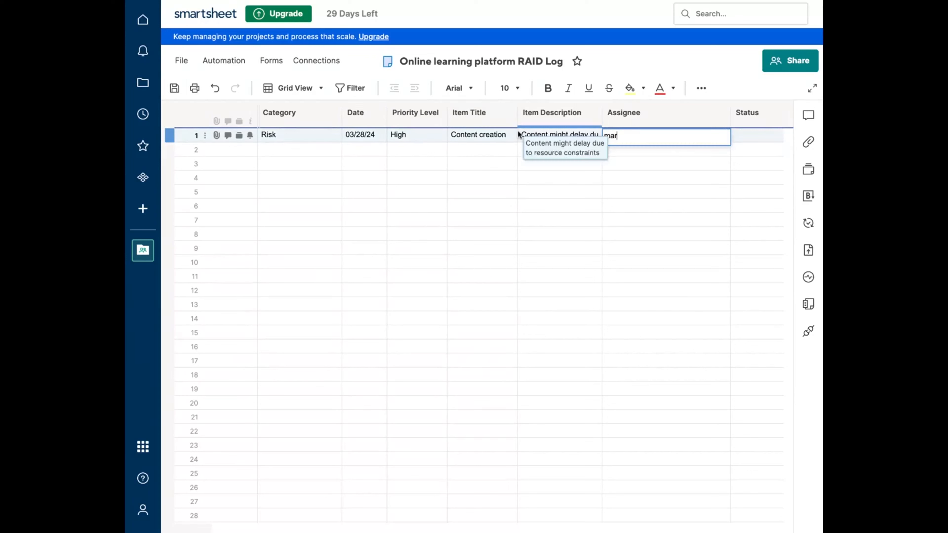
{"action": "key", "text": "BackSpace"}
{"action": "key", "text": "BackSpace"}
{"action": "key", "text": "BackSpace"}
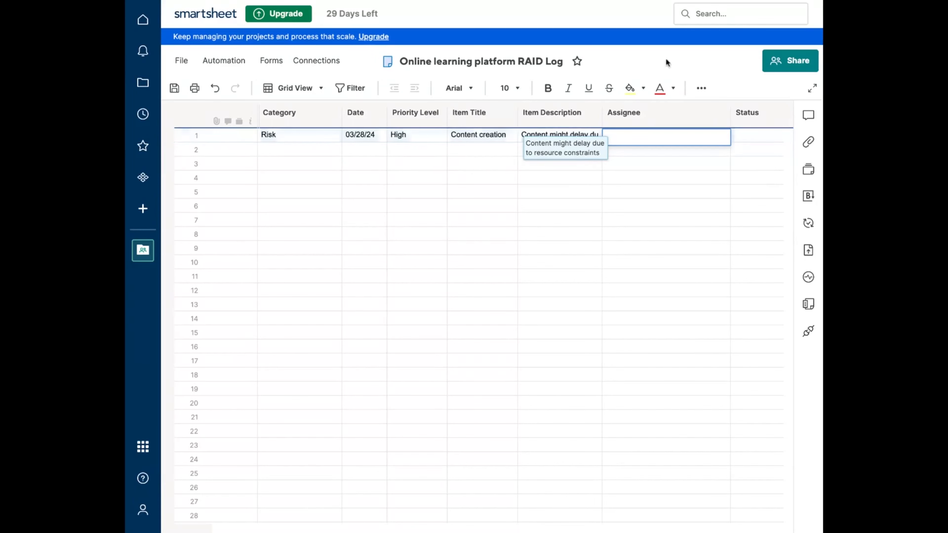
- Change the Assignee column's type to Contact list
{"action": "left_click", "coordinate": [720, 114]}
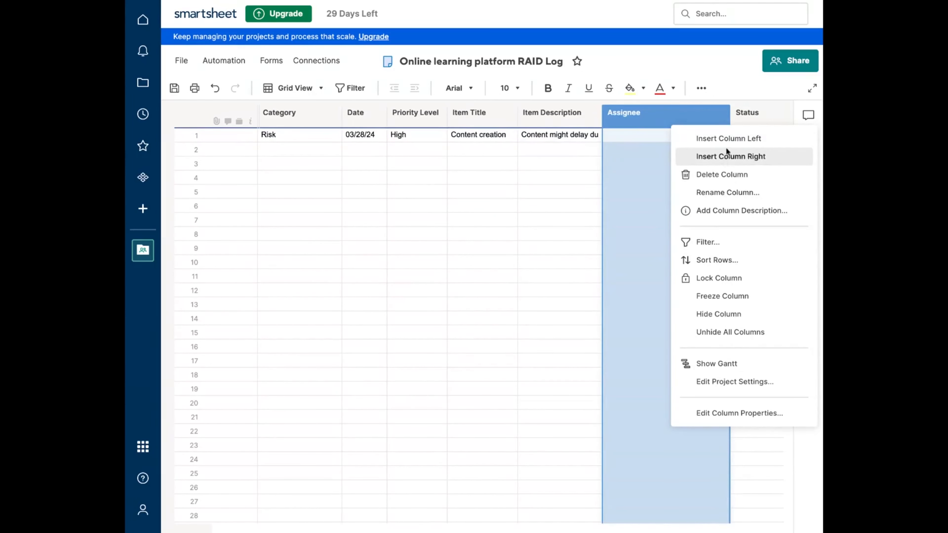
{"action": "left_click", "coordinate": [721, 194]}
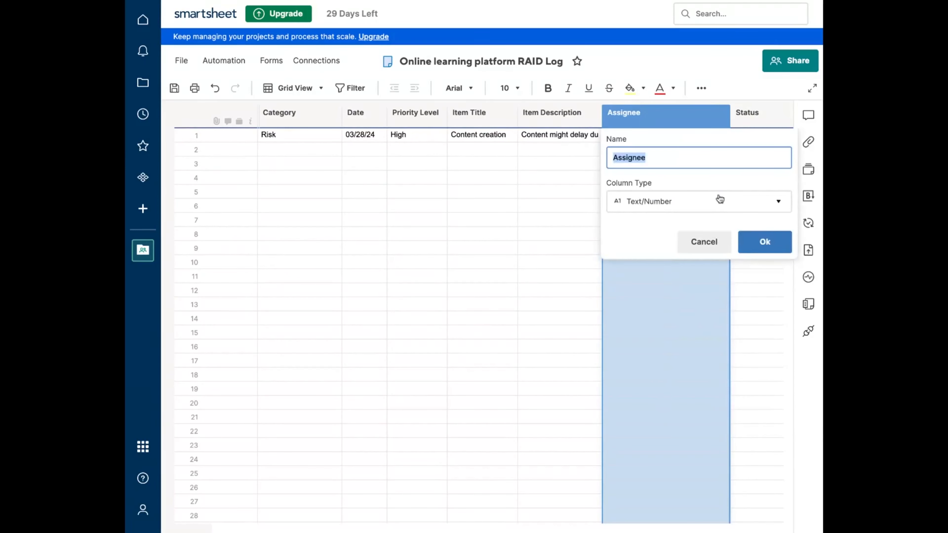
{"action": "left_click", "coordinate": [706, 205]}
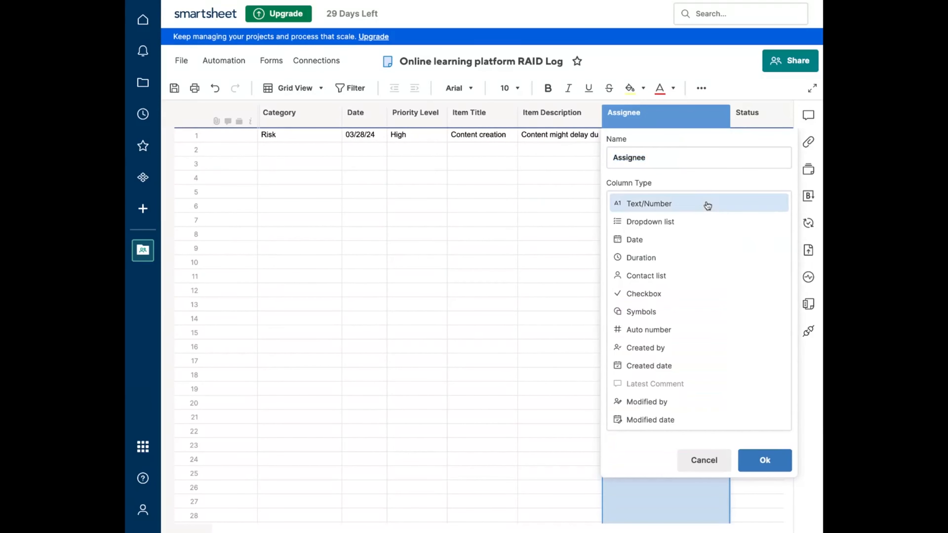
{"action": "left_click", "coordinate": [685, 275]}
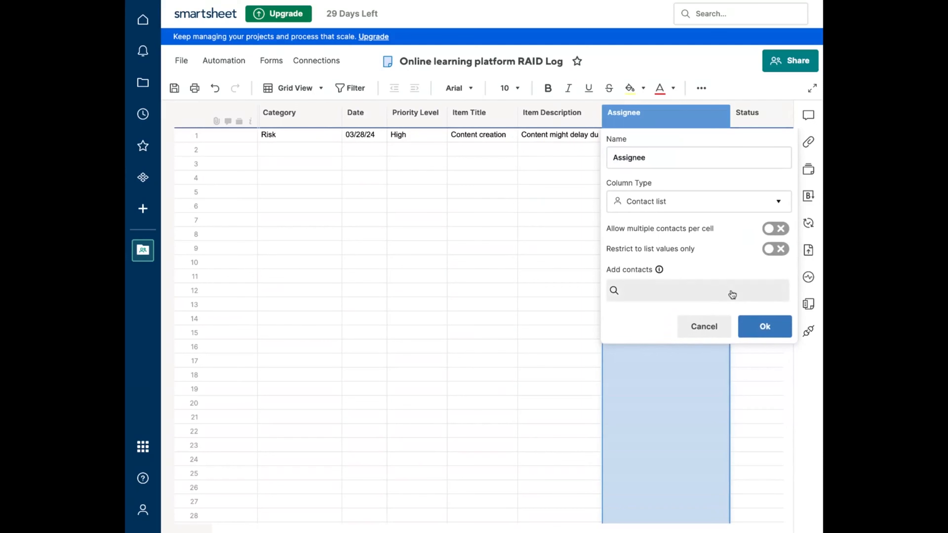
{"action": "left_click", "coordinate": [764, 326]}
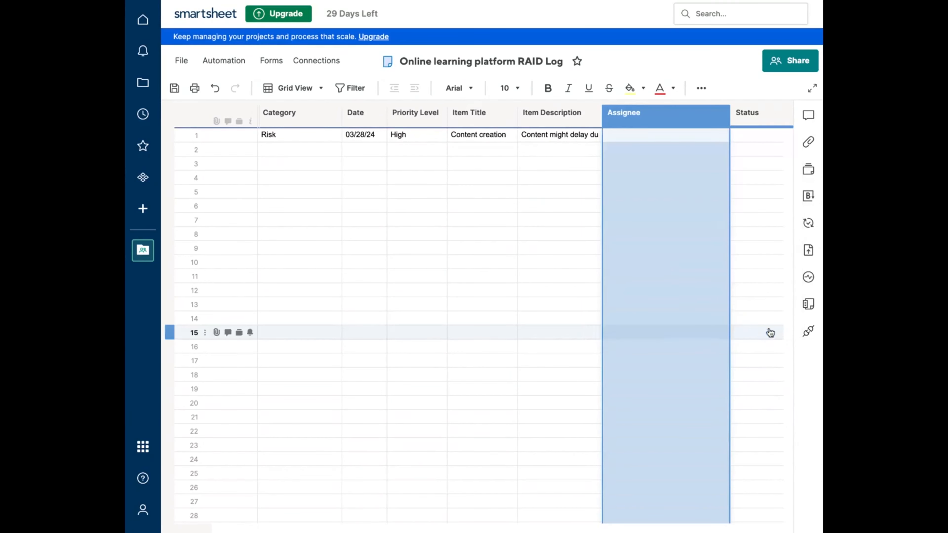
- Assign the Content creation risk to the suggested contact and decline the offer to enable assignment notifications
{"action": "left_click", "coordinate": [670, 138]}
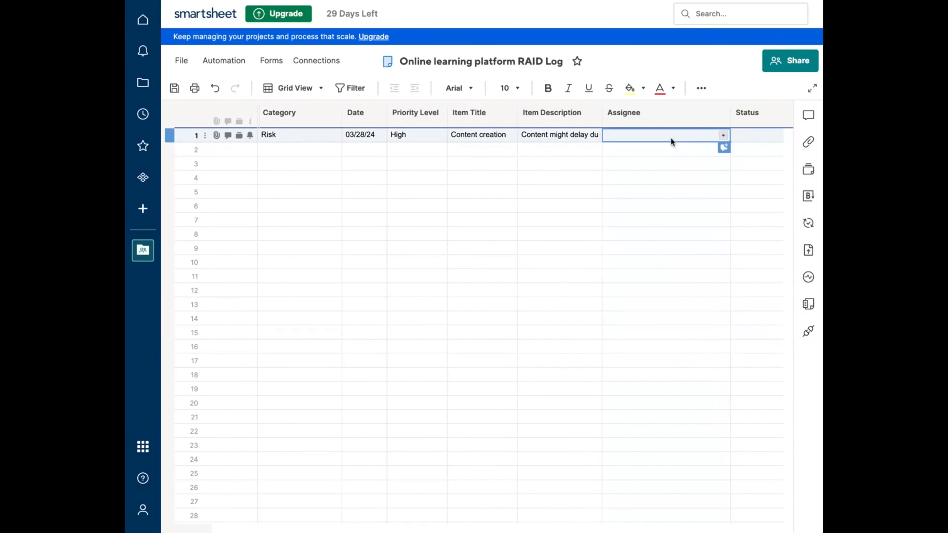
{"action": "type", "text": "ma"}
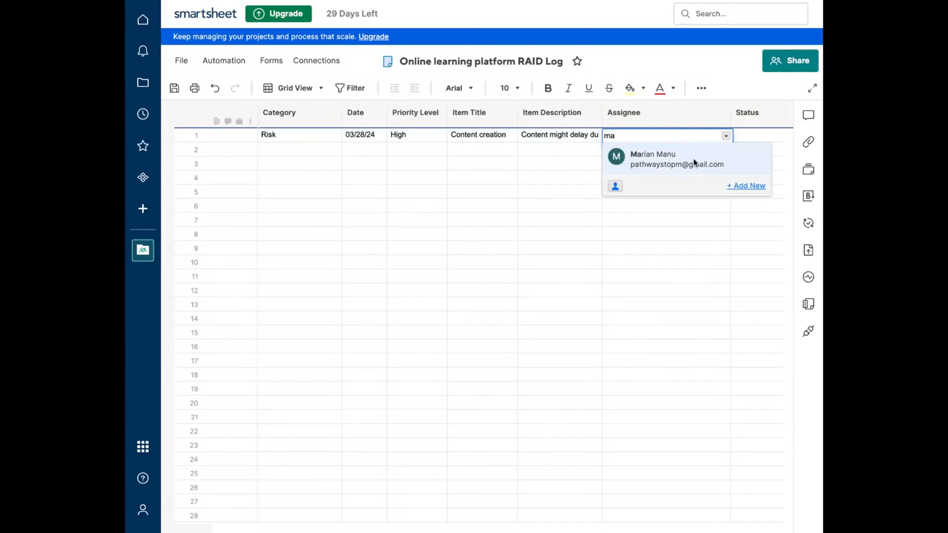
{"action": "left_click", "coordinate": [692, 158]}
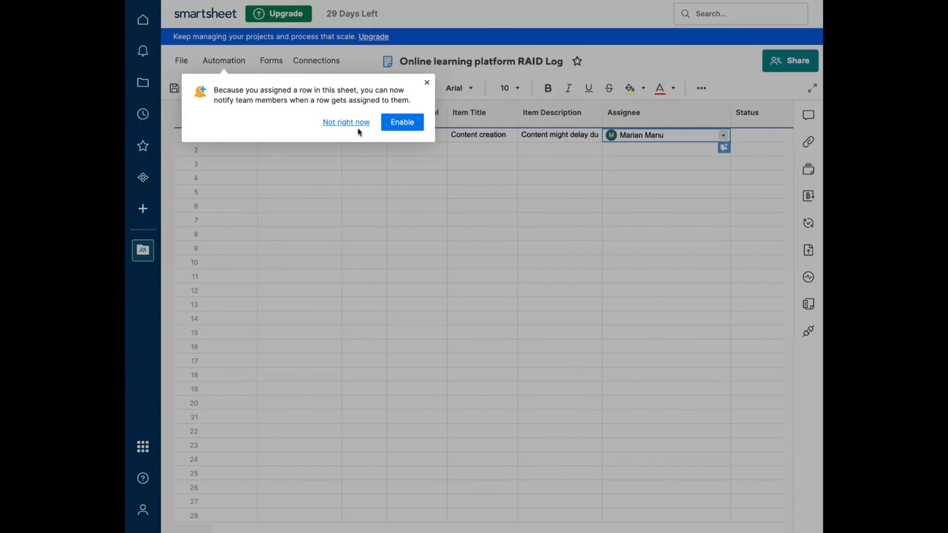
{"action": "left_click", "coordinate": [346, 122]}
- Set the Content creation risk's status to In Progress
{"action": "scroll", "coordinate": [678, 136], "scroll_direction": "right", "scroll_amount": 3}
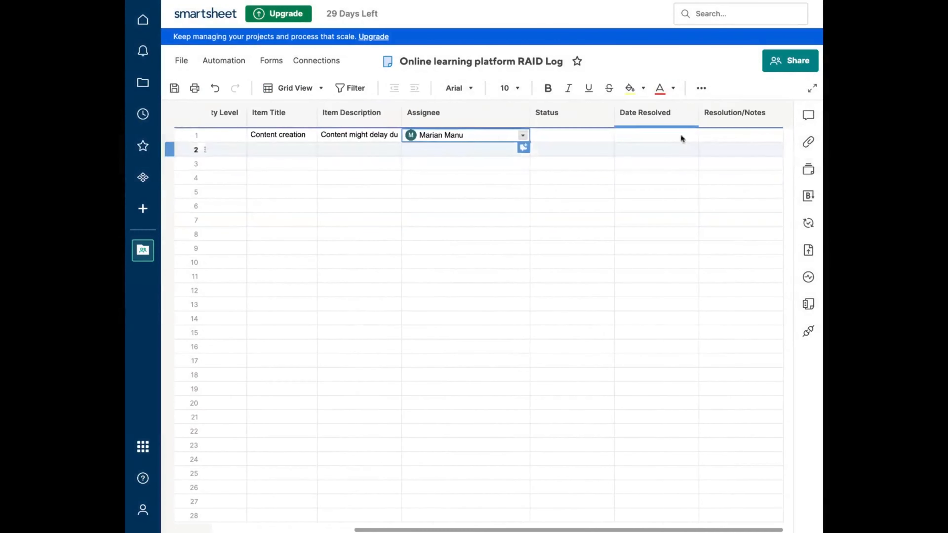
{"action": "left_click", "coordinate": [565, 135]}
{"action": "left_click", "coordinate": [606, 137]}
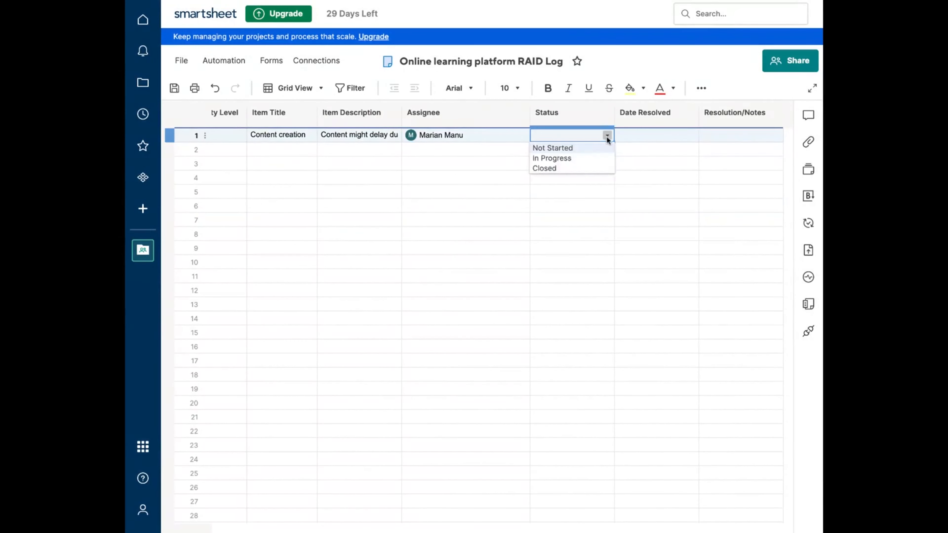
{"action": "left_click", "coordinate": [582, 158]}
{"action": "left_click", "coordinate": [649, 135]}
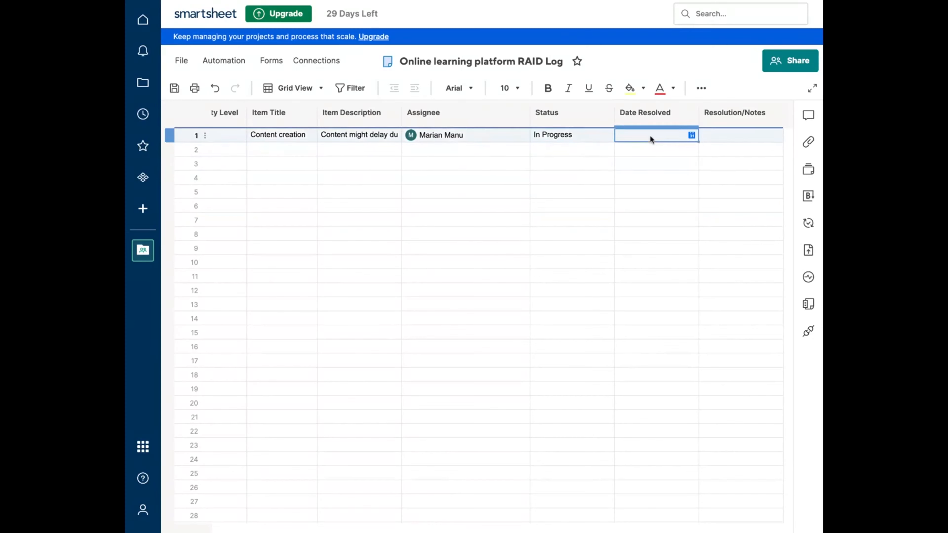
{"action": "scroll", "coordinate": [435, 245], "scroll_direction": "left", "scroll_amount": 5}
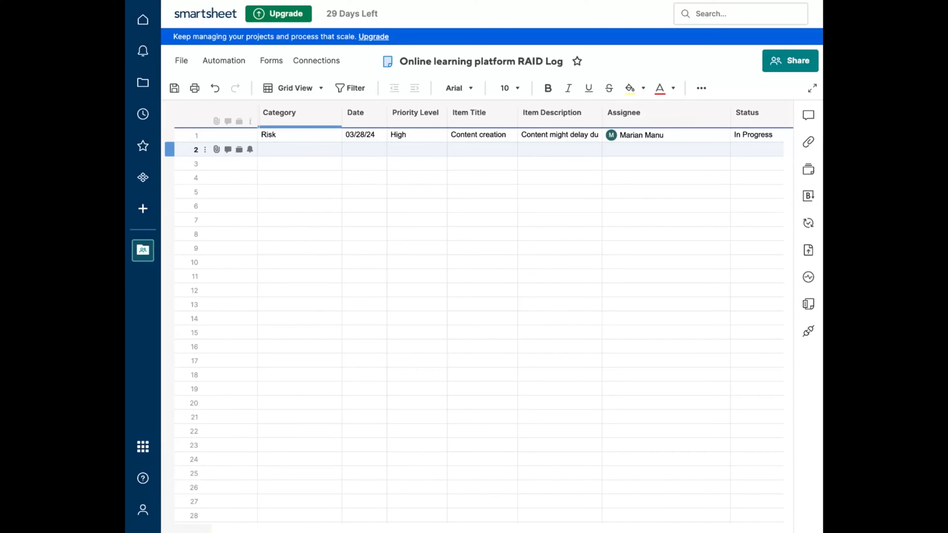
{"action": "key", "text": "Tab"}
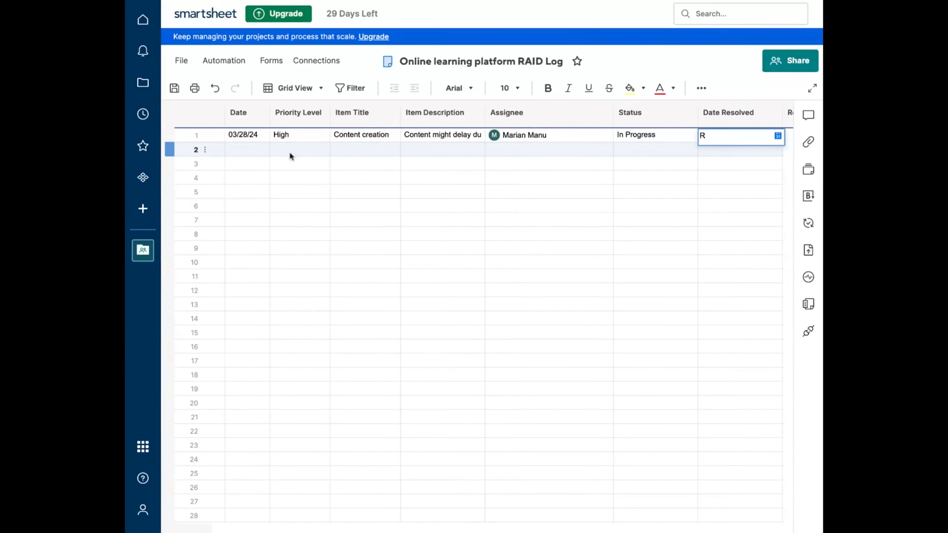
{"action": "scroll", "coordinate": [206, 272], "scroll_direction": "left", "scroll_amount": 3}
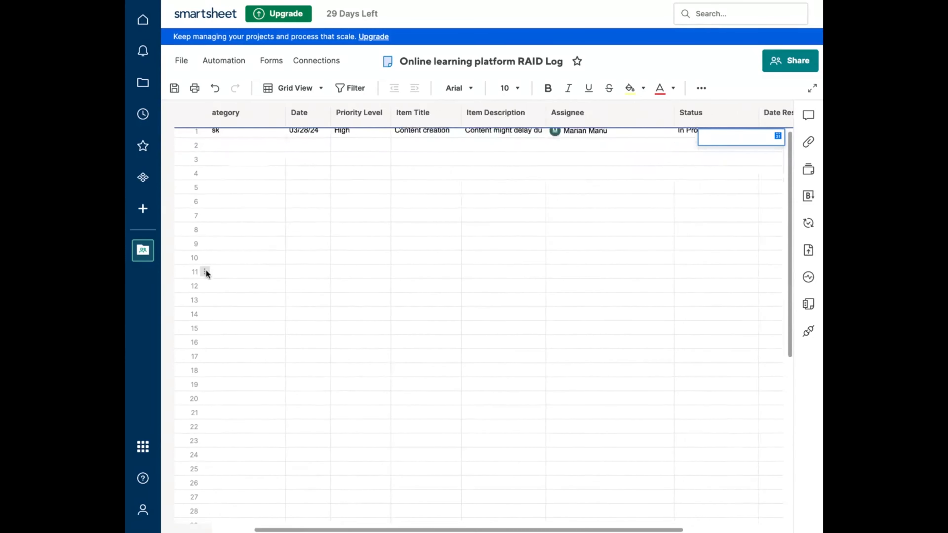
- Start a second entry in row 2 with the category Risk and the date 03/28/24
{"action": "left_click", "coordinate": [278, 150]}
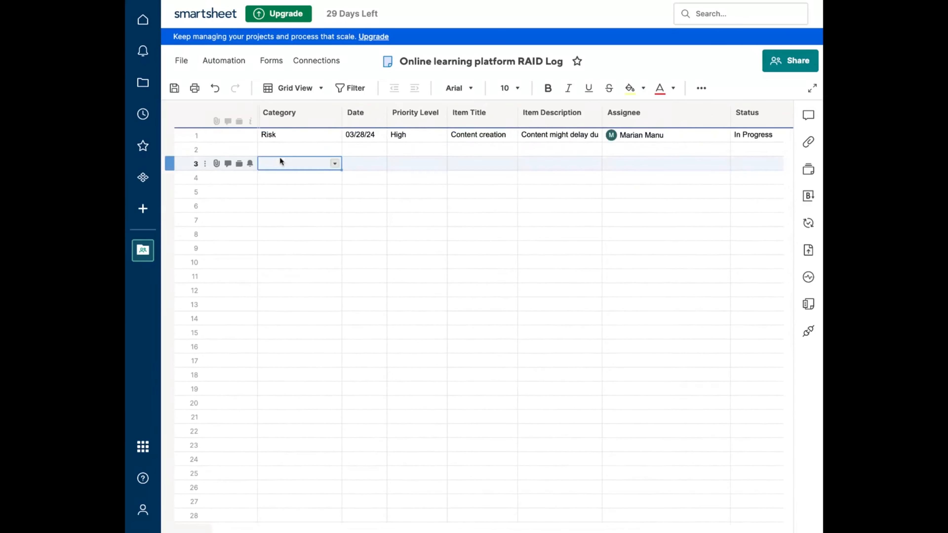
{"action": "left_click", "coordinate": [334, 150]}
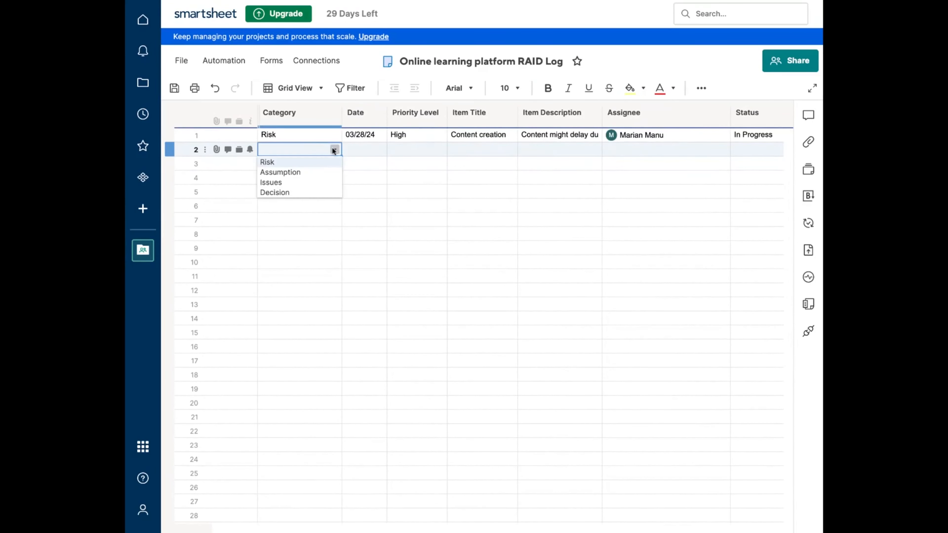
{"action": "left_click", "coordinate": [318, 164]}
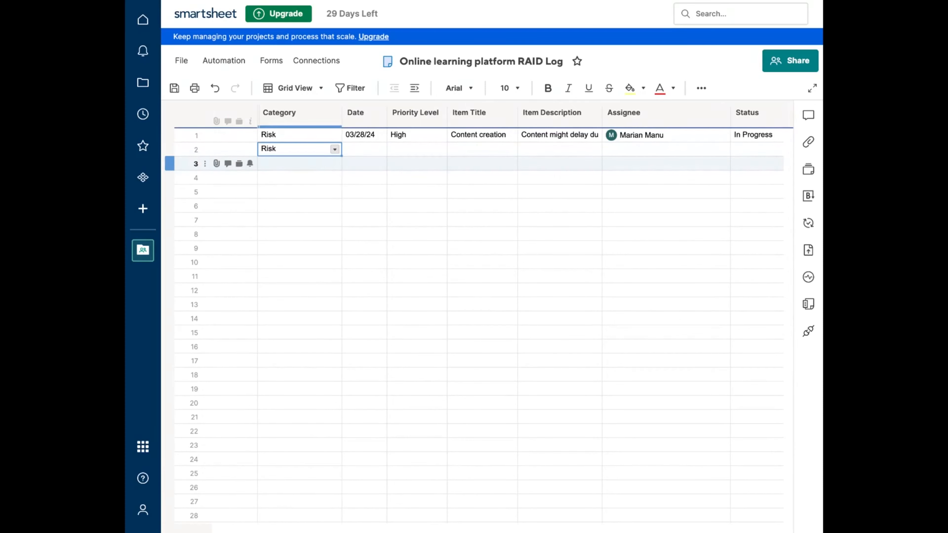
{"action": "left_click", "coordinate": [367, 150]}
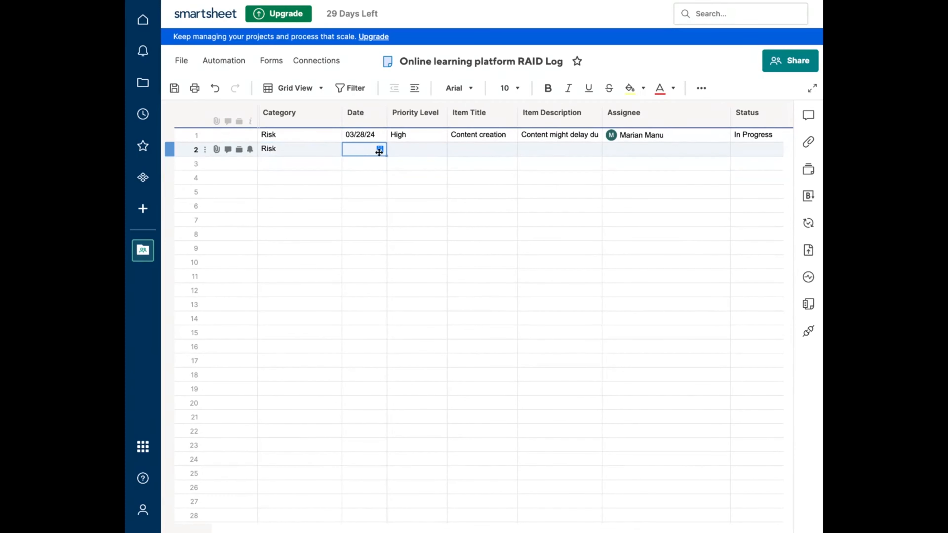
{"action": "left_click", "coordinate": [379, 149]}
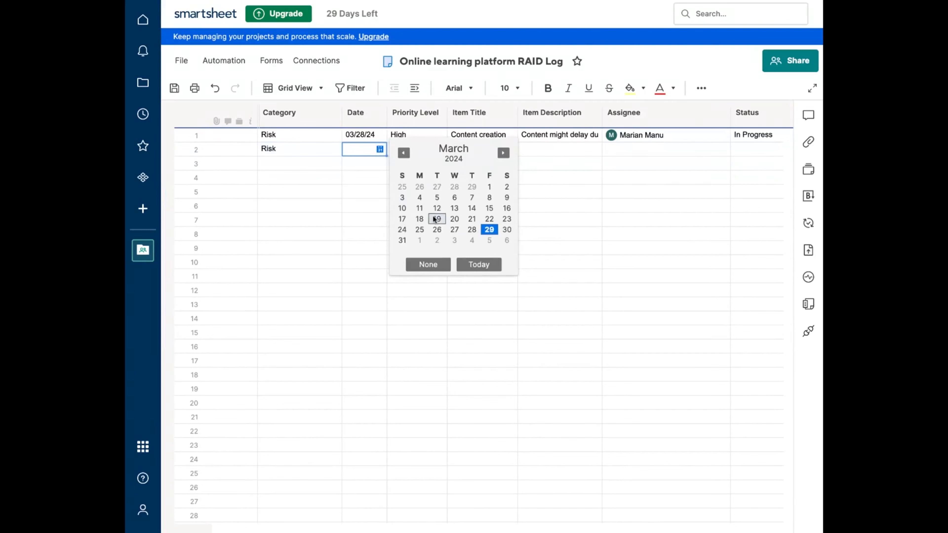
{"action": "left_click", "coordinate": [471, 229]}
- Set the priority level of the second Risk row to Medium
{"action": "left_click", "coordinate": [417, 151]}
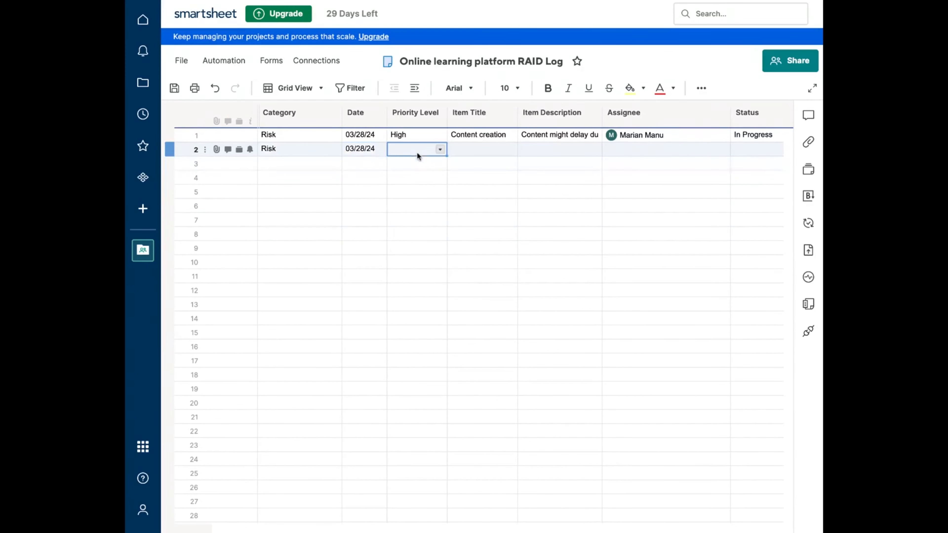
{"action": "left_click", "coordinate": [439, 149]}
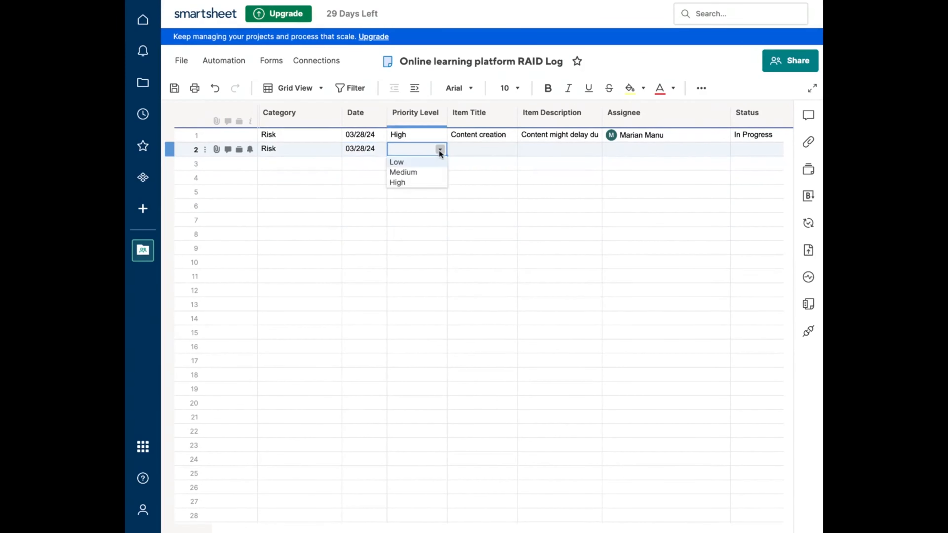
{"action": "left_click", "coordinate": [421, 173]}
- Enter "User adoption" as the second Risk row's item title
{"action": "left_click", "coordinate": [464, 149]}
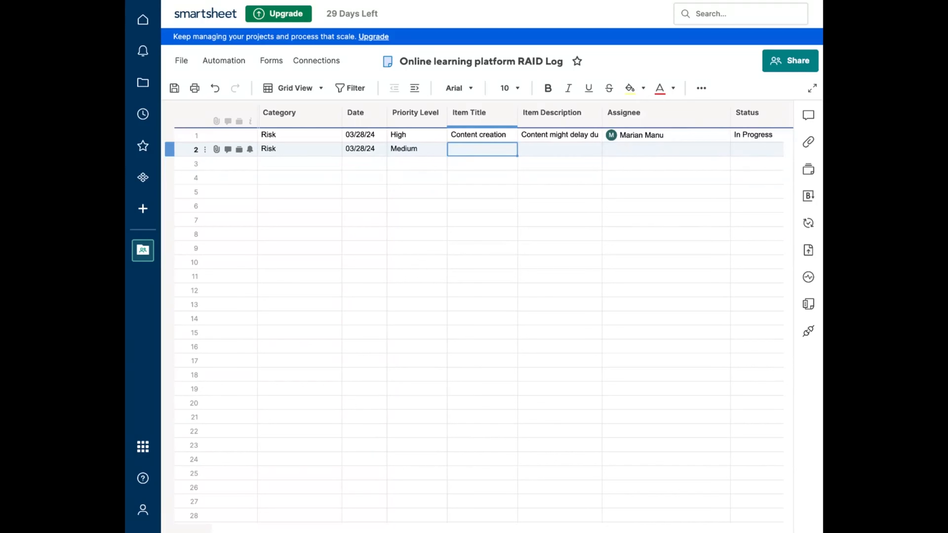
{"action": "type", "text": "uSE"}
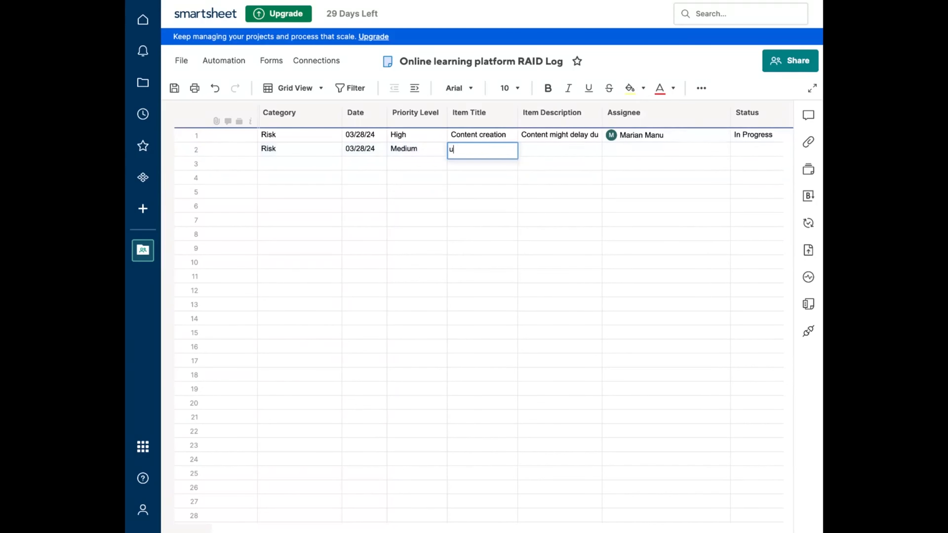
{"action": "key", "text": "BackSpace"}
{"action": "key", "text": "BackSpace"}
{"action": "key", "text": "BackSpace"}
{"action": "type", "text": "User adoption"}
{"action": "key", "text": "Tab"}
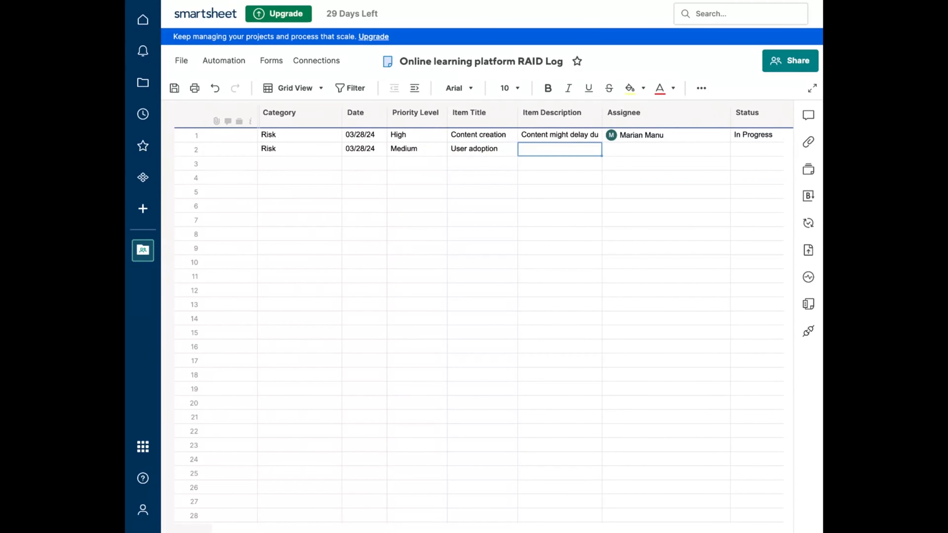
- Enter "Need an engagement model to attract users" as the item description of the User adoption risk
{"action": "type", "text": "Need "}
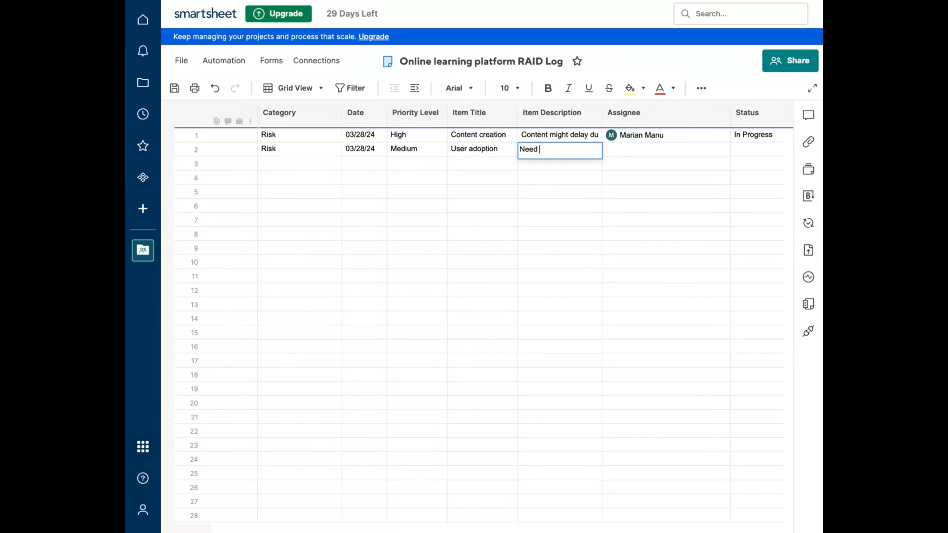
{"action": "type", "text": "a n end"}
{"action": "key", "text": "BackSpace"}
{"action": "key", "text": "BackSpace"}
{"action": "type", "text": "ngagement model to "}
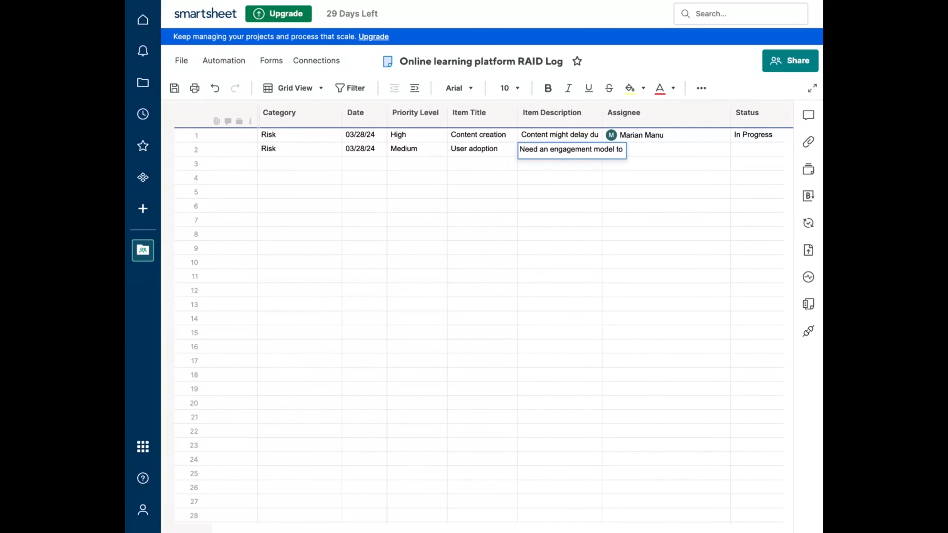
{"action": "type", "text": "attract us"}
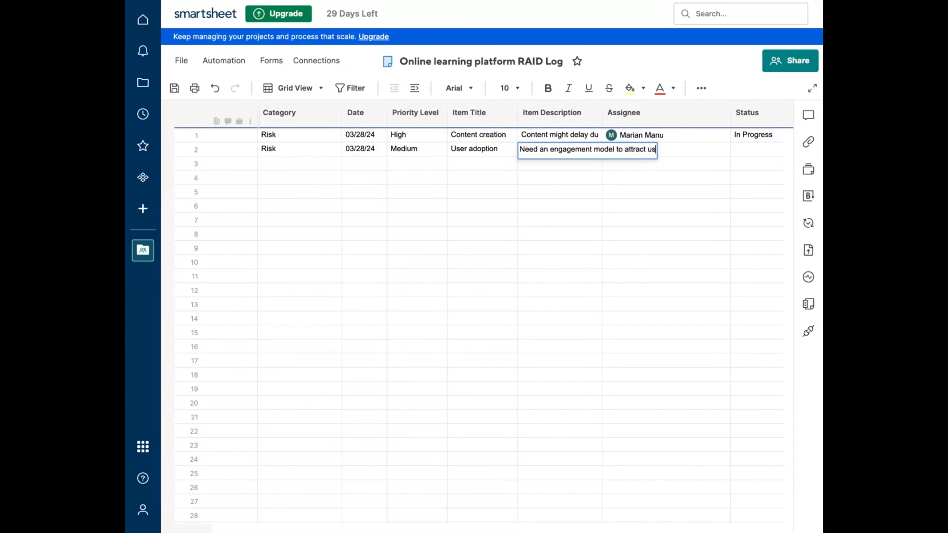
{"action": "type", "text": "ers"}
- Assign the User adoption risk to the same contact as the first row
{"action": "left_click", "coordinate": [699, 154]}
{"action": "type", "text": "ma"}
{"action": "key", "text": "Return"}
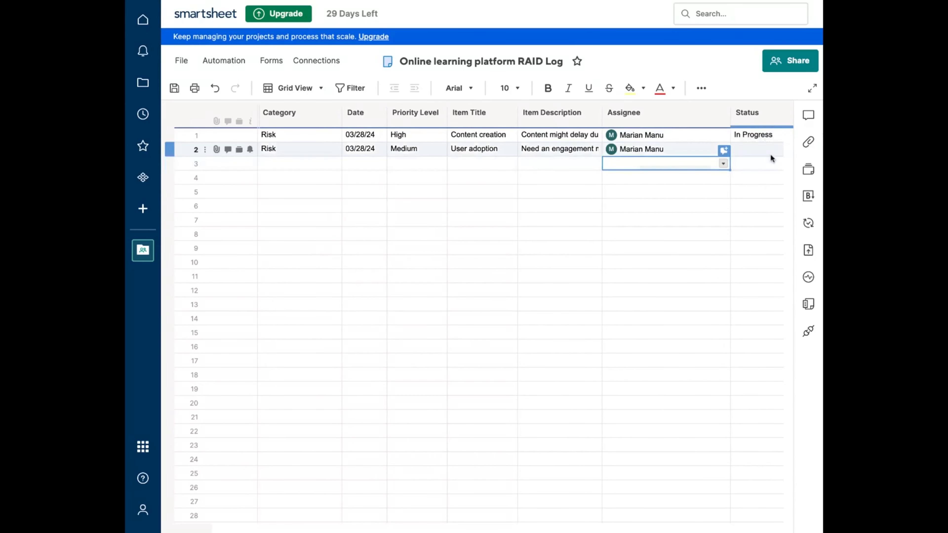
- Set the status of the User adoption risk to In Progress
{"action": "scroll", "coordinate": [770, 154], "scroll_direction": "right", "scroll_amount": 5}
{"action": "left_click", "coordinate": [703, 155]}
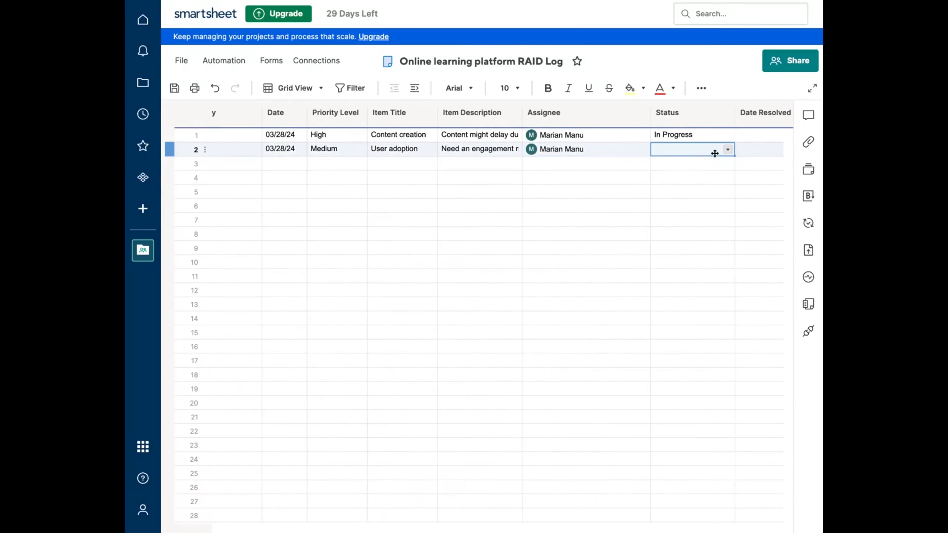
{"action": "left_click", "coordinate": [727, 149]}
{"action": "left_click", "coordinate": [698, 168]}
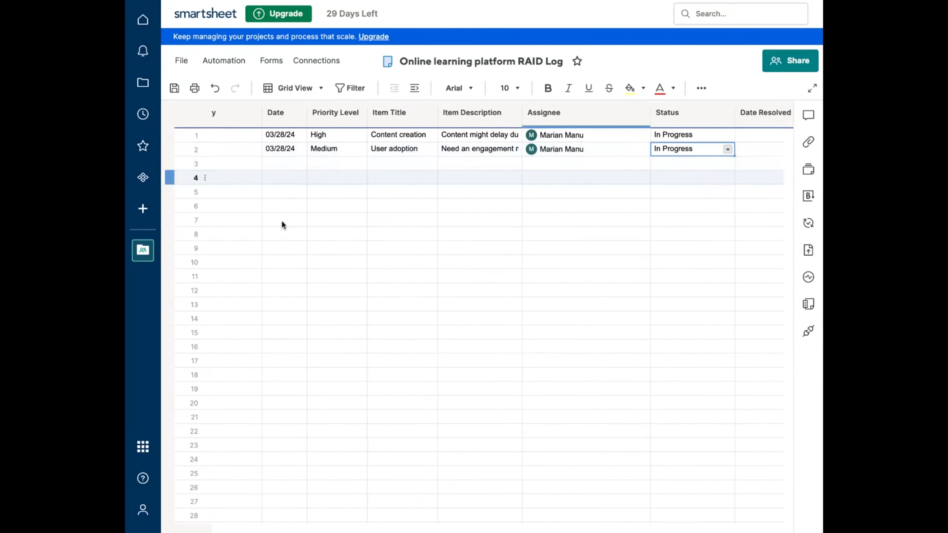
{"action": "left_click", "coordinate": [279, 219]}
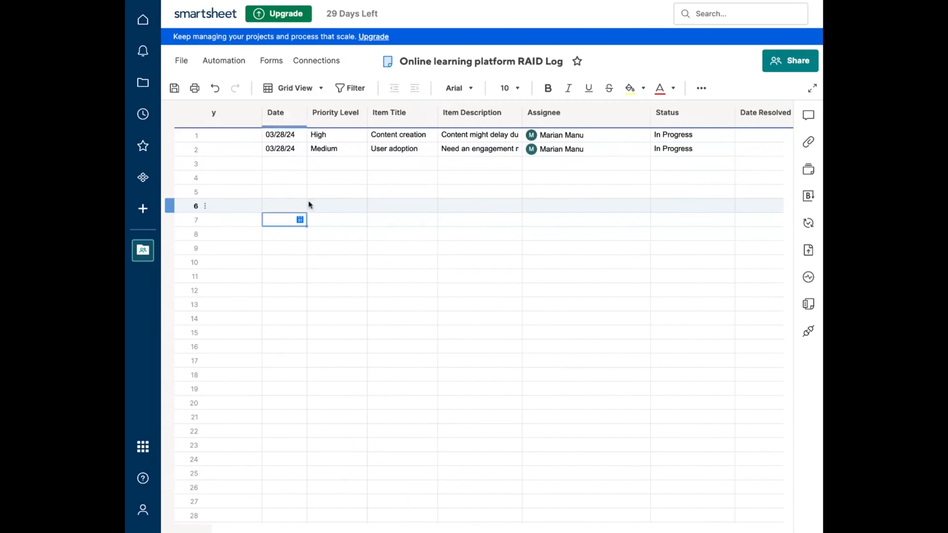
{"action": "left_click", "coordinate": [325, 193]}
- Start a third log entry with the category Decision and the date 03/28/24
{"action": "scroll", "coordinate": [325, 193], "scroll_direction": "left", "scroll_amount": 5}
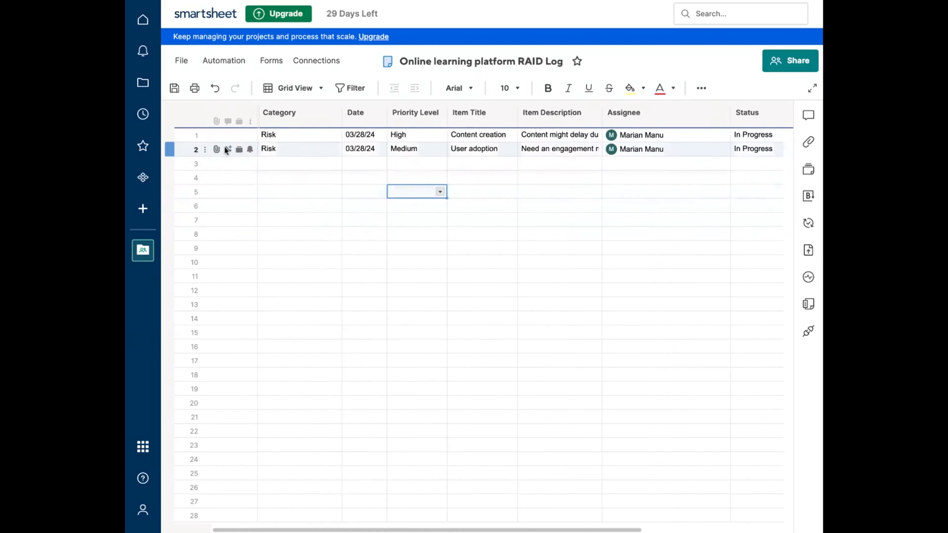
{"action": "left_click", "coordinate": [279, 164]}
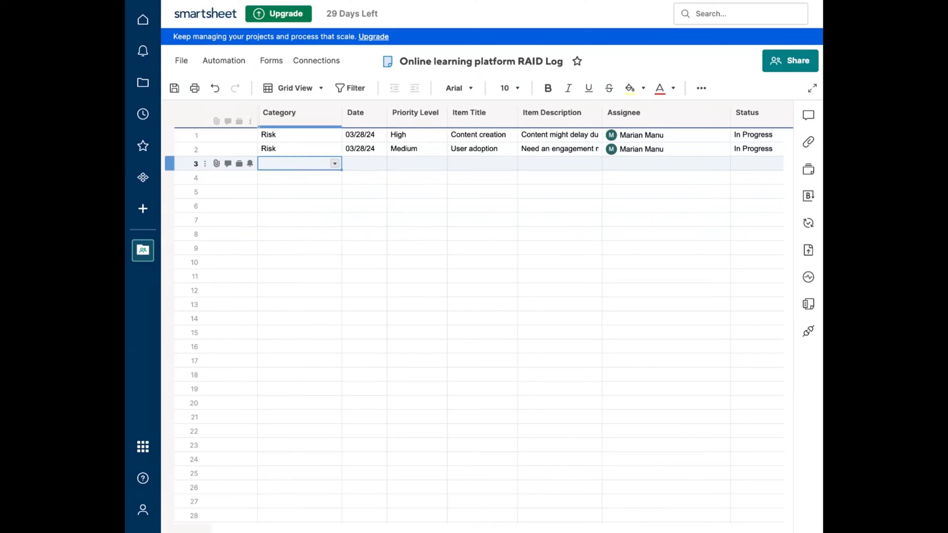
{"action": "type", "text": "d"}
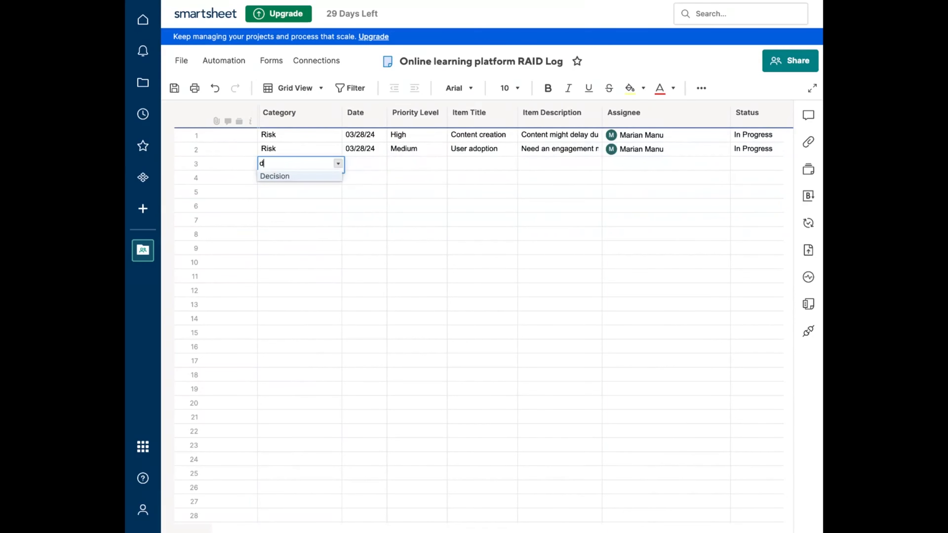
{"action": "left_click", "coordinate": [291, 178]}
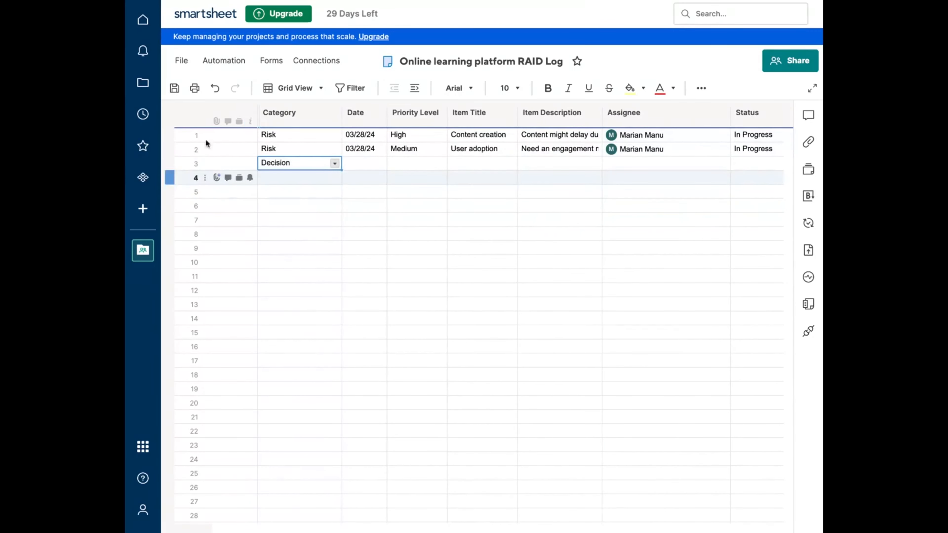
{"action": "left_click", "coordinate": [362, 162]}
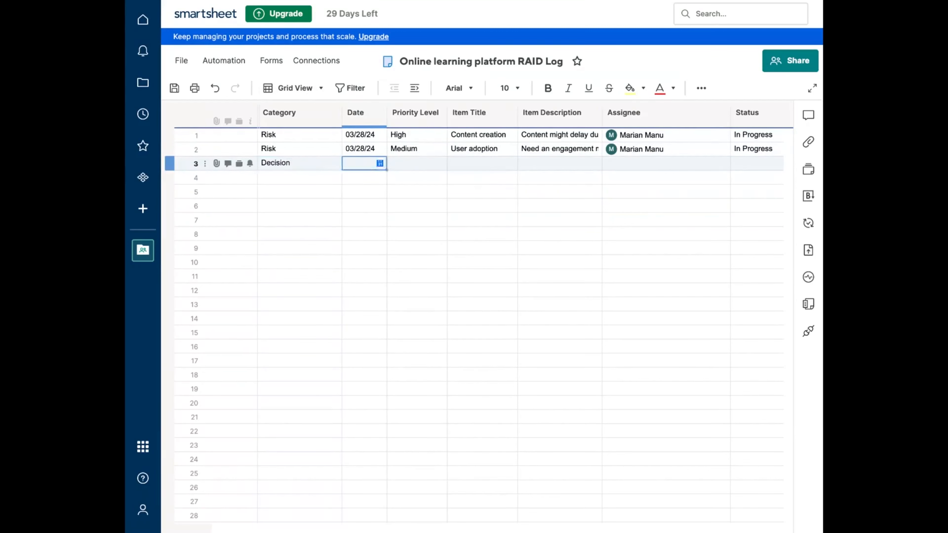
{"action": "left_click", "coordinate": [380, 164]}
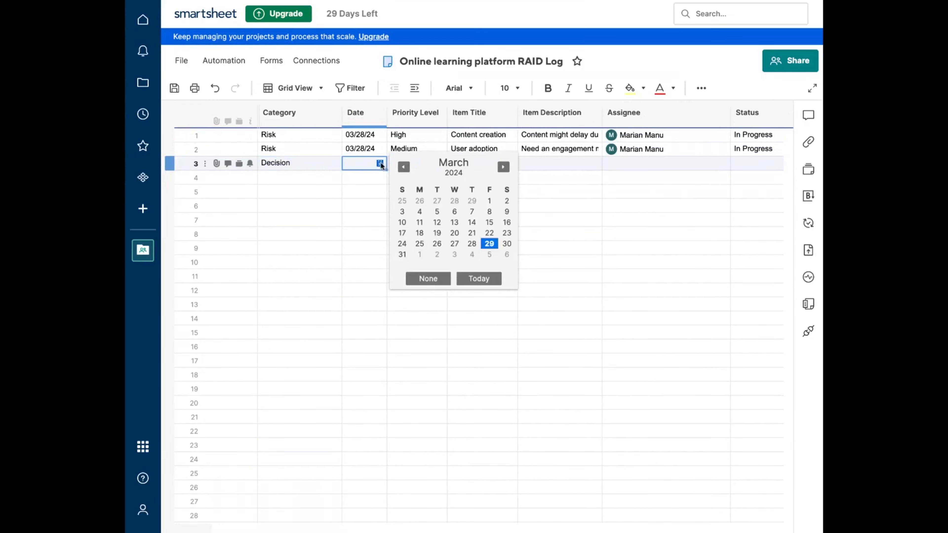
{"action": "left_click", "coordinate": [468, 240]}
- Set the Decision row's priority level to Low and enter "Go live date" as its item title
{"action": "left_click", "coordinate": [422, 168]}
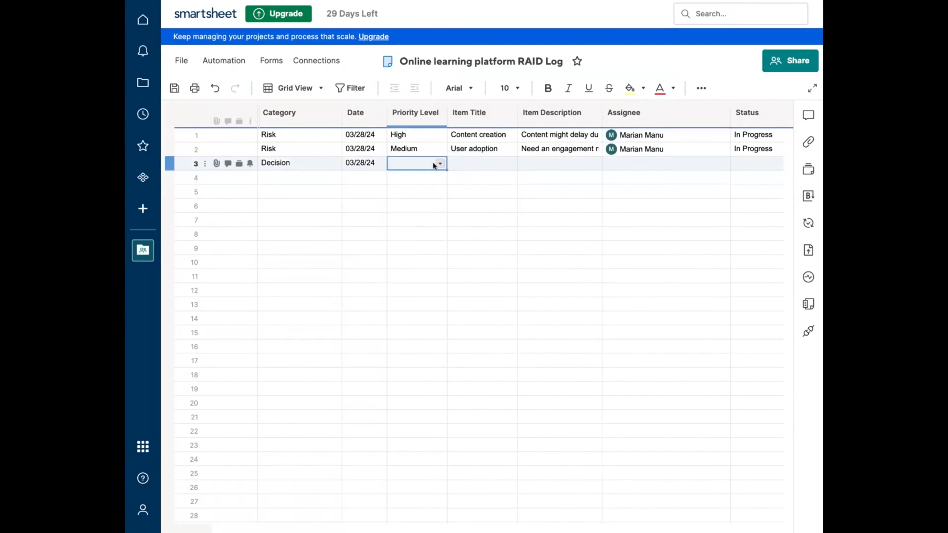
{"action": "left_click", "coordinate": [441, 163]}
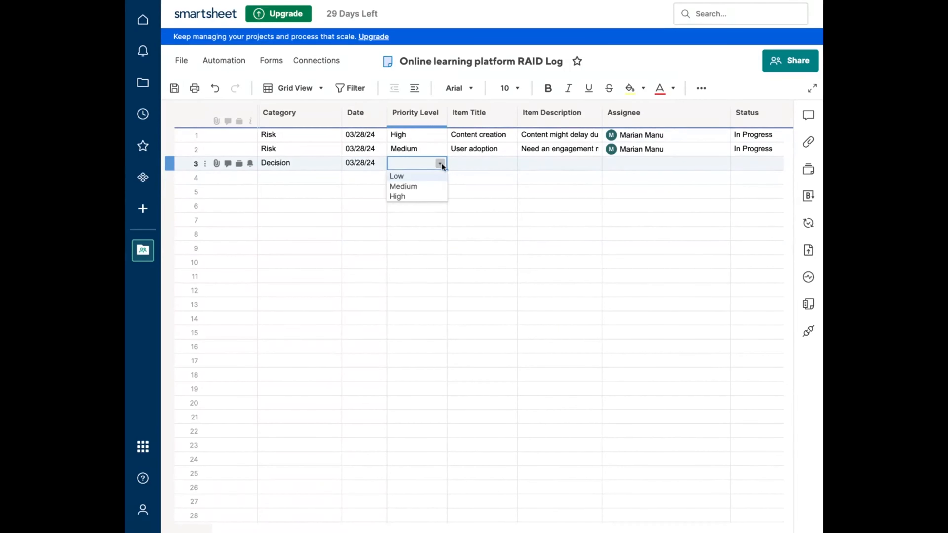
{"action": "left_click", "coordinate": [420, 176]}
{"action": "left_click", "coordinate": [467, 166]}
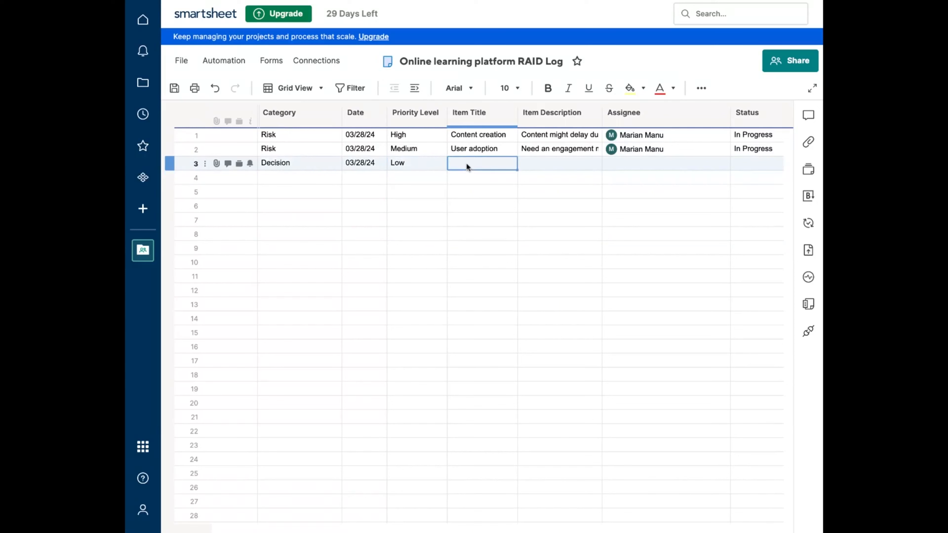
{"action": "type", "text": "Go live date"}
{"action": "key", "text": "Tab"}
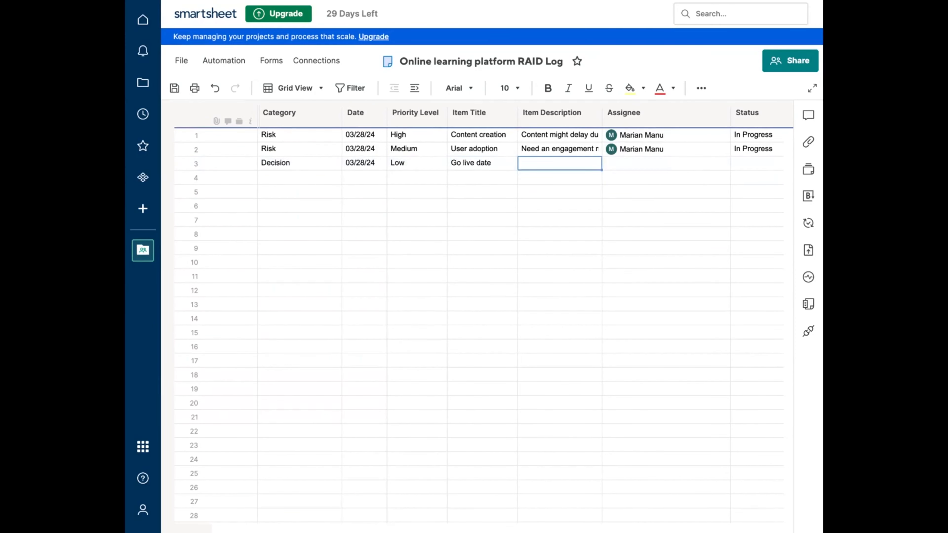
- Describe the Go live date item as "Go live date is July" and assign it to the same contact as the rows above
{"action": "type", "text": "G"}
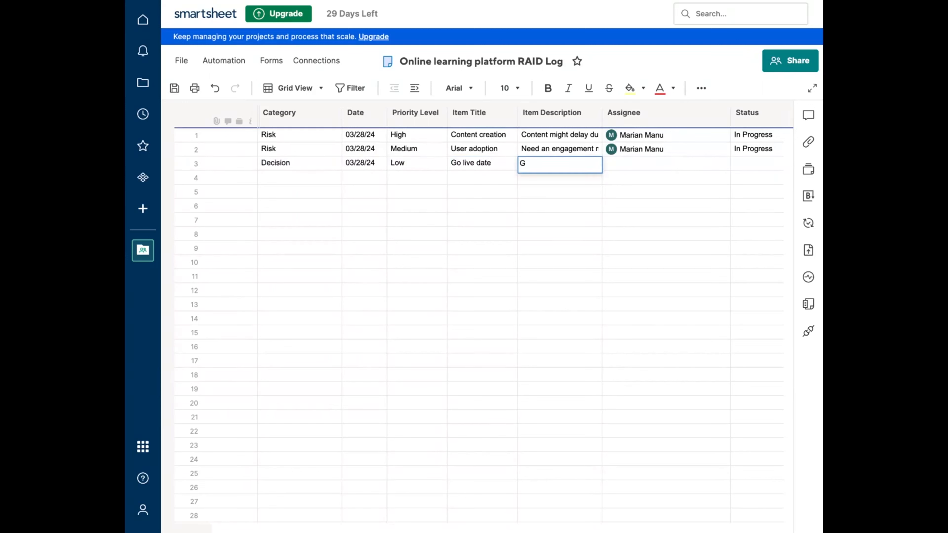
{"action": "type", "text": "o live date s"}
{"action": "key", "text": "BackSpace"}
{"action": "type", "text": "is July"}
{"action": "key", "text": "Tab"}
{"action": "type", "text": "ma"}
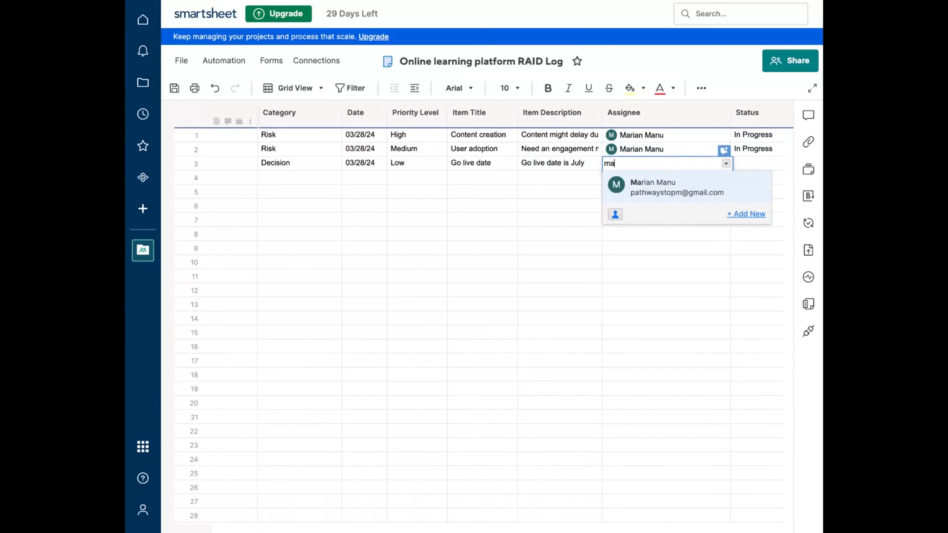
{"action": "key", "text": "Return"}
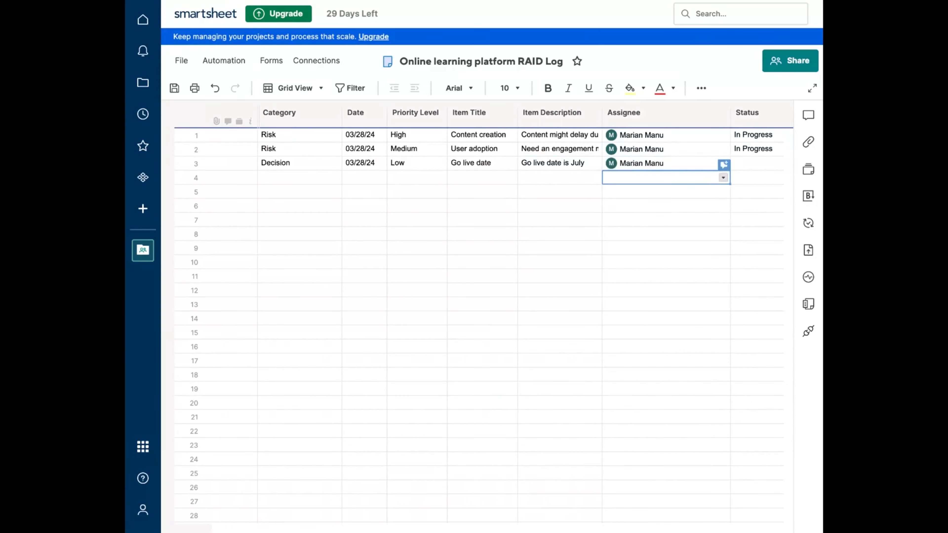
- Set the Go live date decision's status to Closed and its resolved date to 03/29/24
{"action": "left_click", "coordinate": [770, 164]}
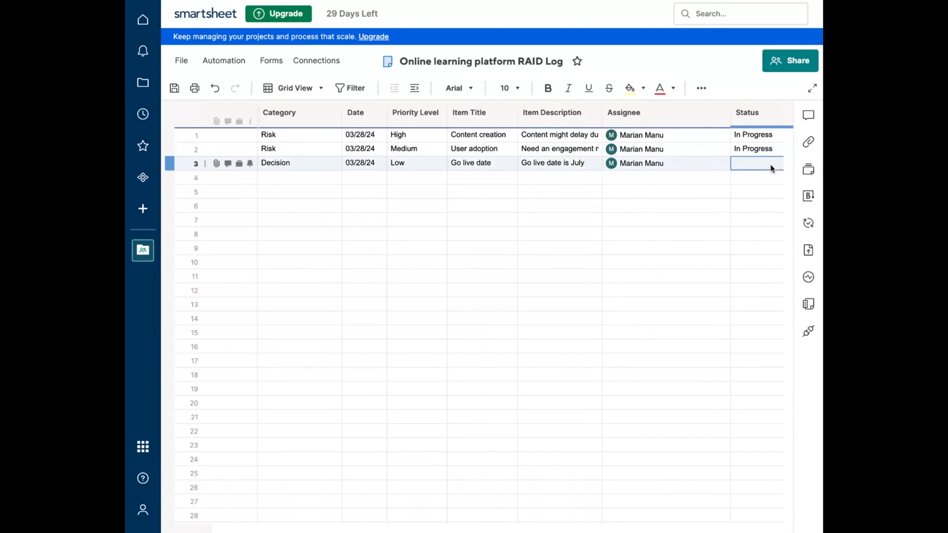
{"action": "left_click", "coordinate": [754, 167]}
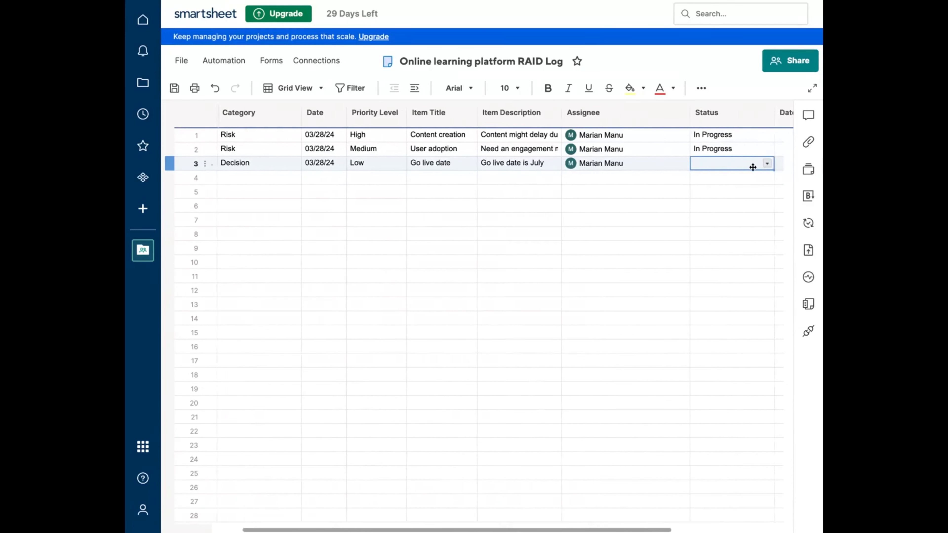
{"action": "left_click", "coordinate": [683, 163]}
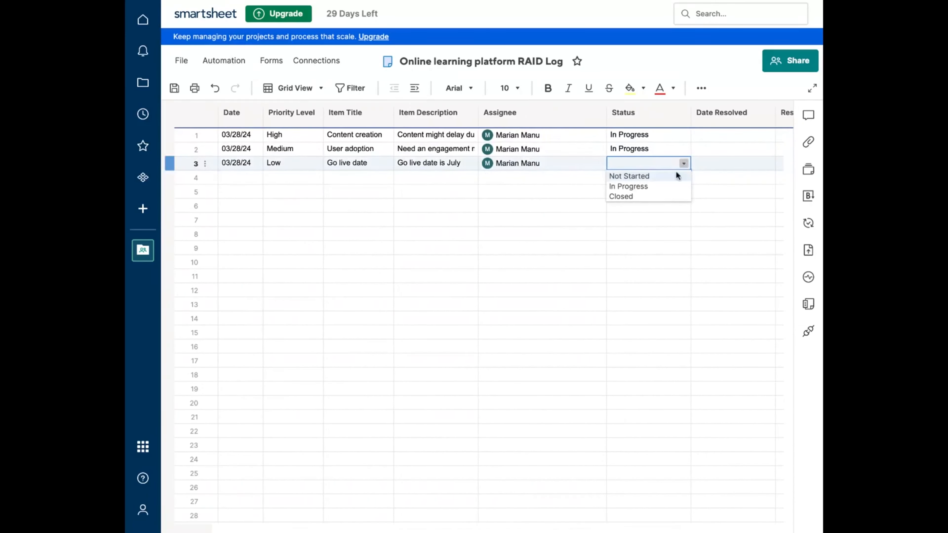
{"action": "left_click", "coordinate": [658, 196]}
{"action": "left_click", "coordinate": [734, 163]}
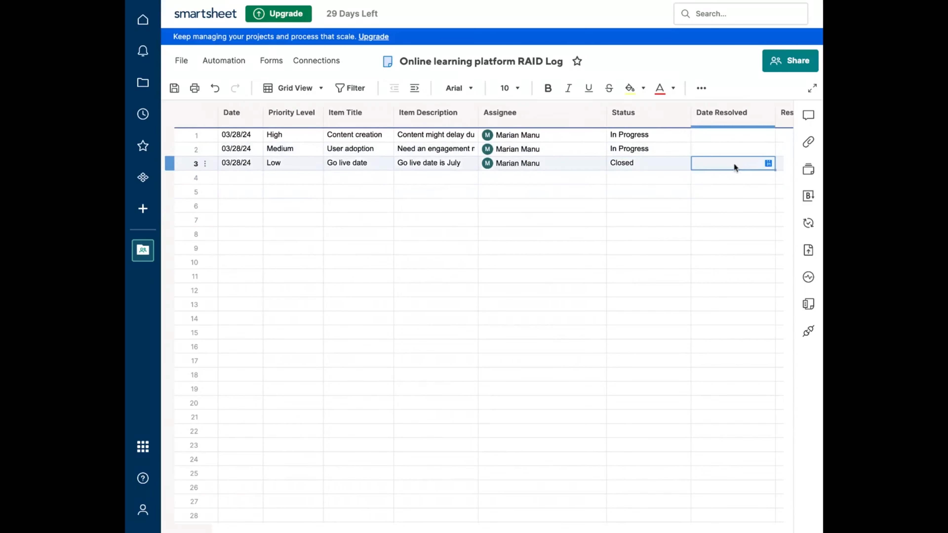
{"action": "left_click", "coordinate": [767, 163]}
{"action": "left_click", "coordinate": [655, 248]}
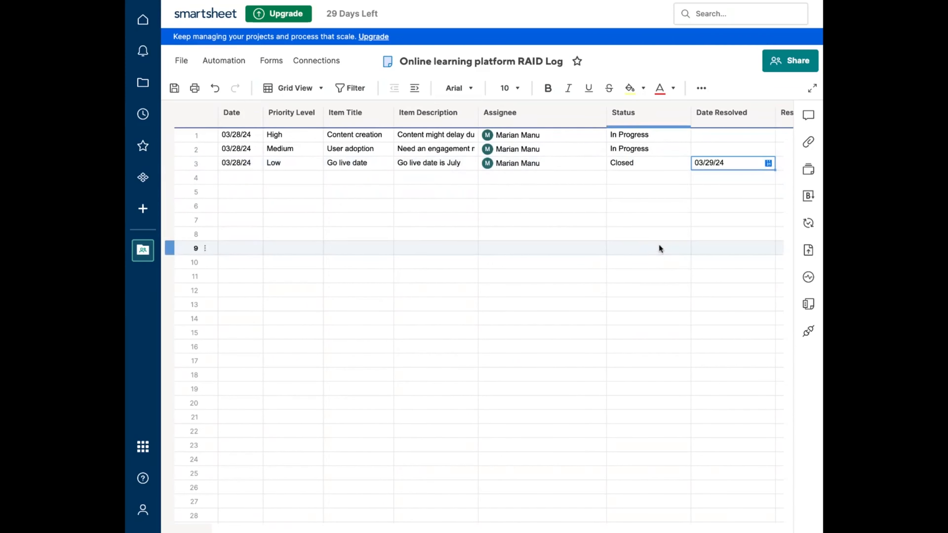
- Enter "Project sponsor confirmed july 1st as the go live date" as the resolution note of the Go live date decision
{"action": "scroll", "coordinate": [725, 218], "scroll_direction": "right", "scroll_amount": 2}
{"action": "left_click", "coordinate": [725, 165]}
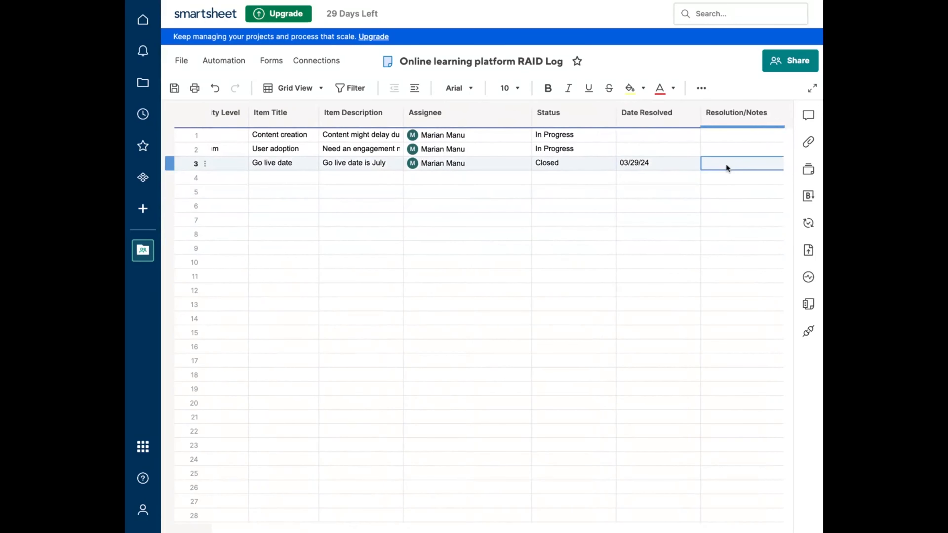
{"action": "type", "text": "Pro"}
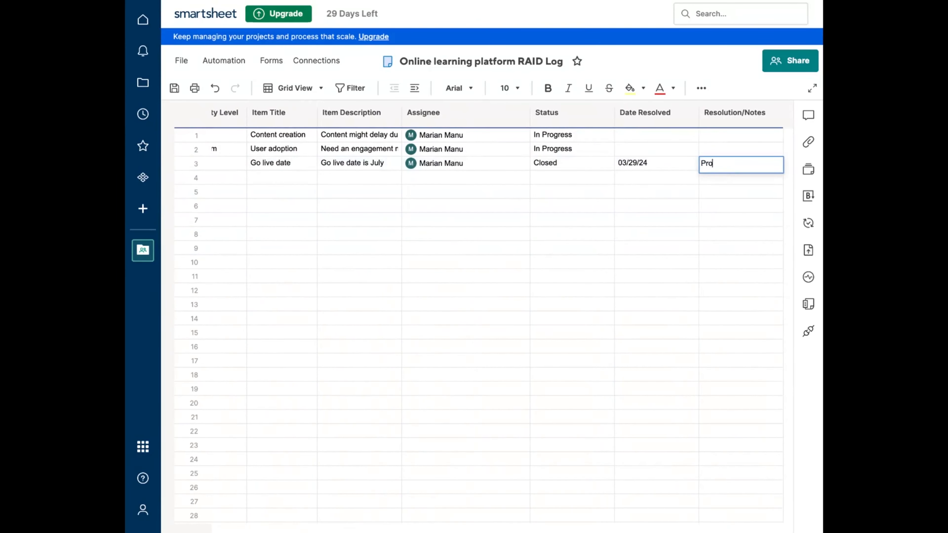
{"action": "type", "text": "ject sponsor confirmed"}
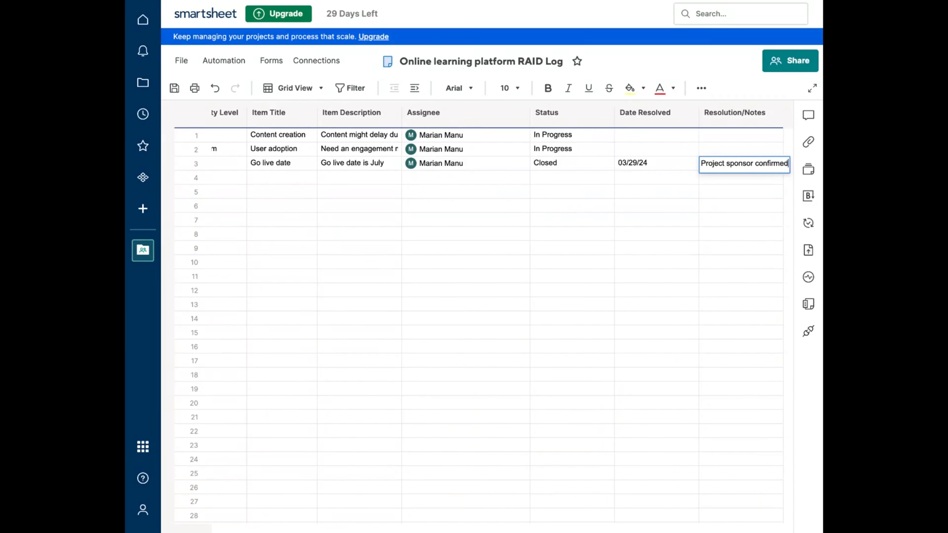
{"action": "type", "text": " july 1st as the go lo"}
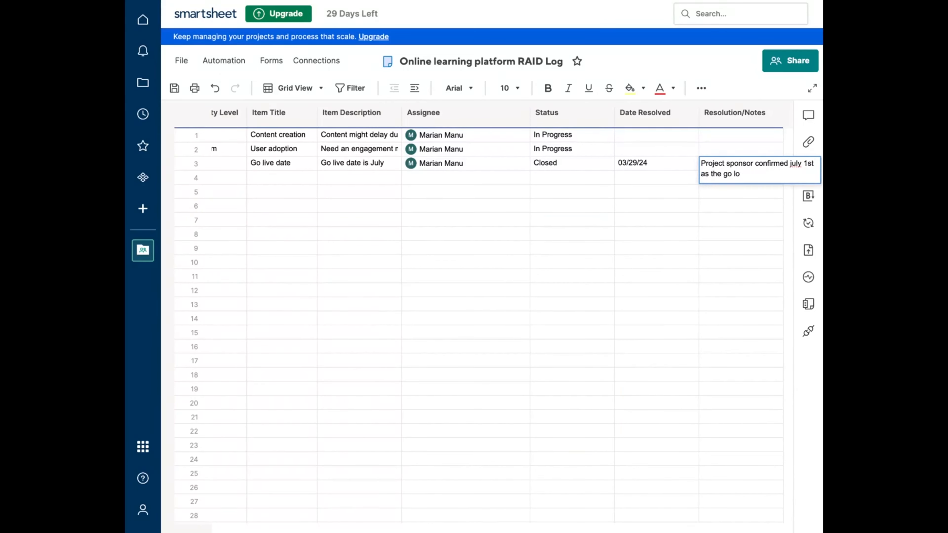
{"action": "key", "text": "BackSpace"}
{"action": "type", "text": "ive date"}
{"action": "key", "text": "Return"}
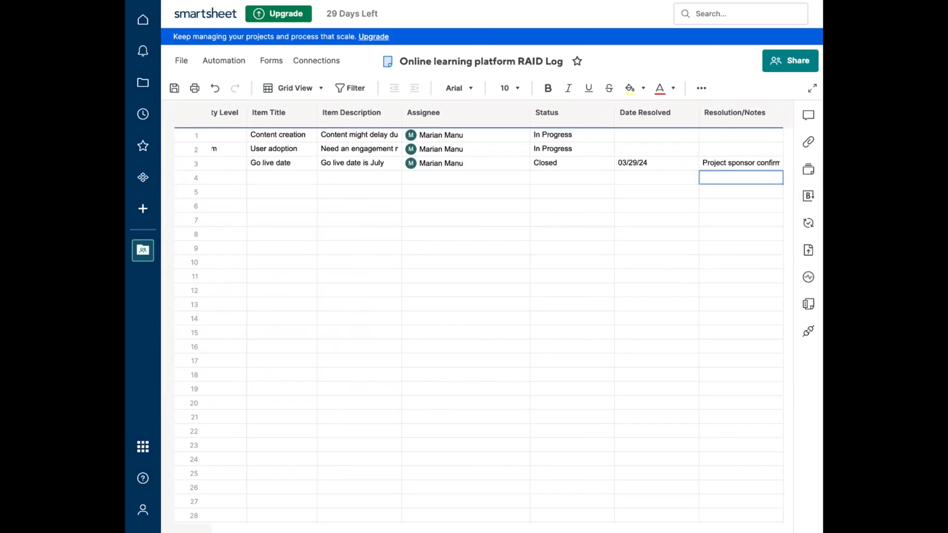
- Save the RAID log sheet with its new risk and decision entries
{"action": "scroll", "coordinate": [522, 261], "scroll_direction": "left", "scroll_amount": 5}
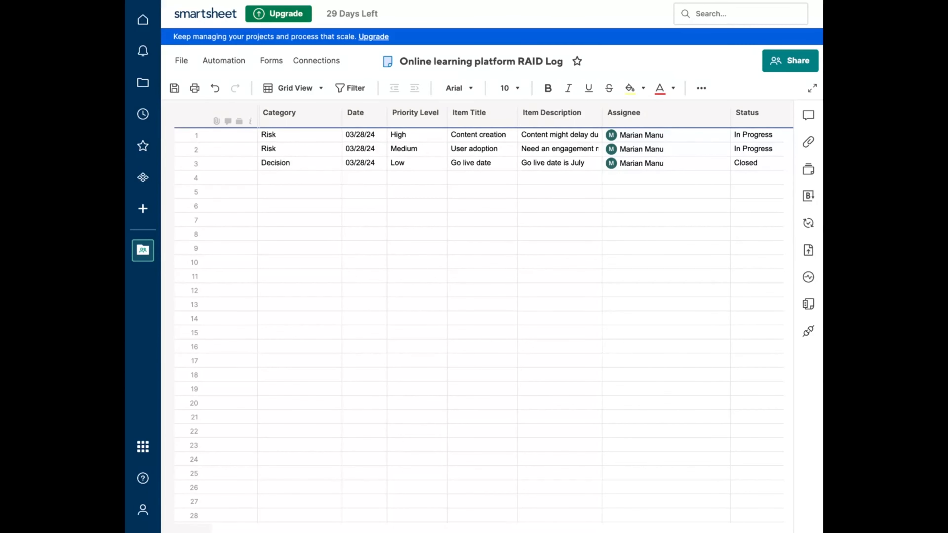
{"action": "key", "text": "ctrl+s"}
{"action": "left_click", "coordinate": [175, 88]}
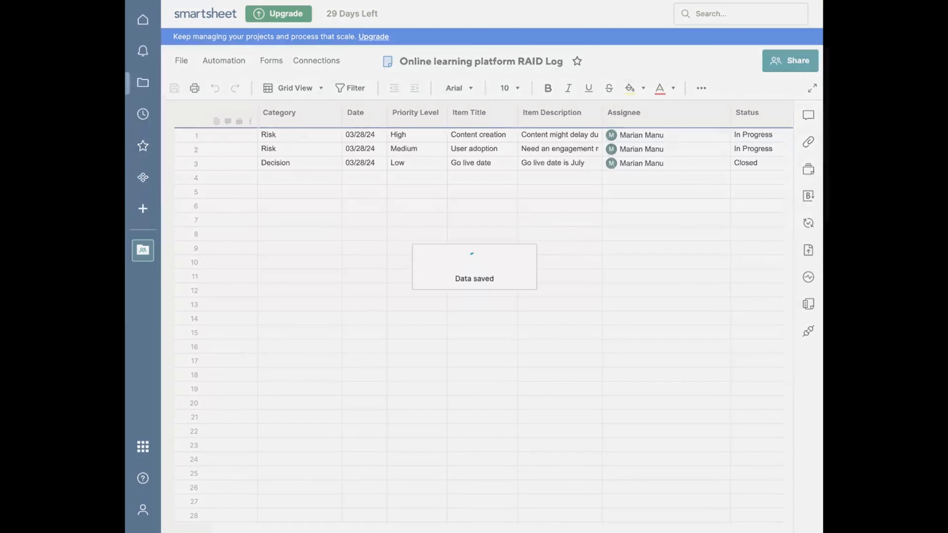